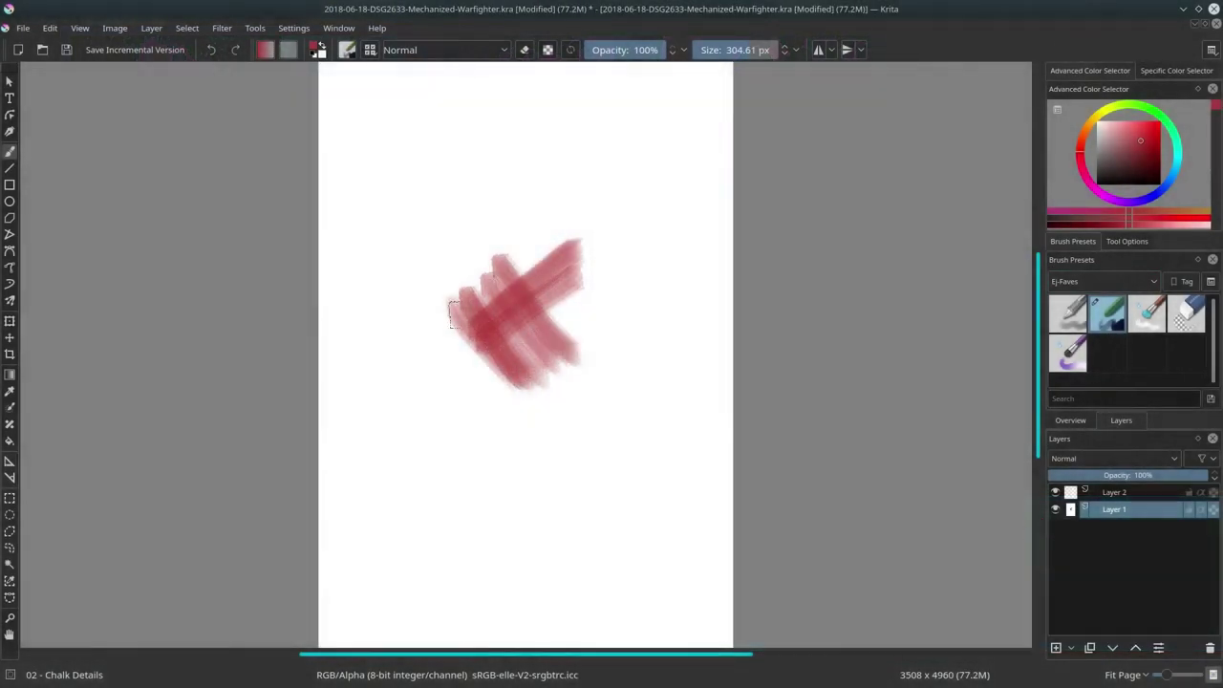
Paint green and darker green strokes over the red marks in the middle.
left_click(1151, 112)
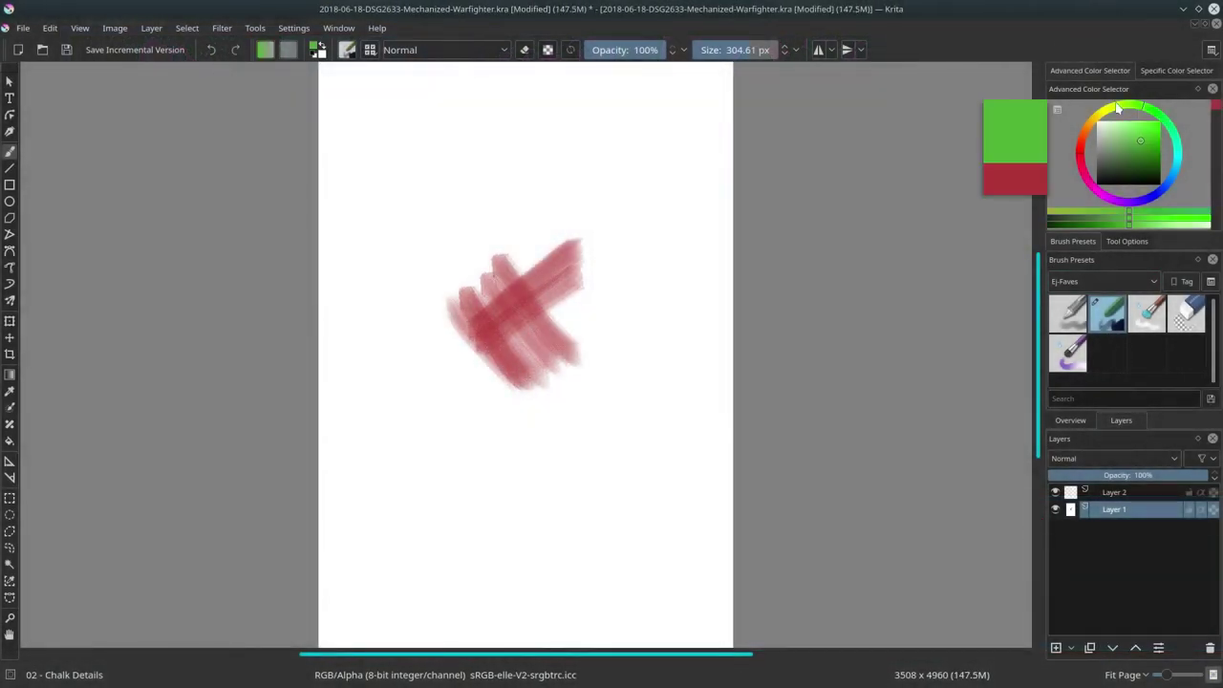
mouse_move(422, 329)
left_mouse_down()
mouse_move(598, 322)
mouse_move(530, 396)
mouse_move(472, 224)
mouse_move(540, 291)
mouse_move(539, 353)
left_mouse_up()
left_click_drag(620, 191, 630, 363)
key("k")
left_click_drag(497, 310, 507, 409)
left_click_drag(343, 316, 449, 402)
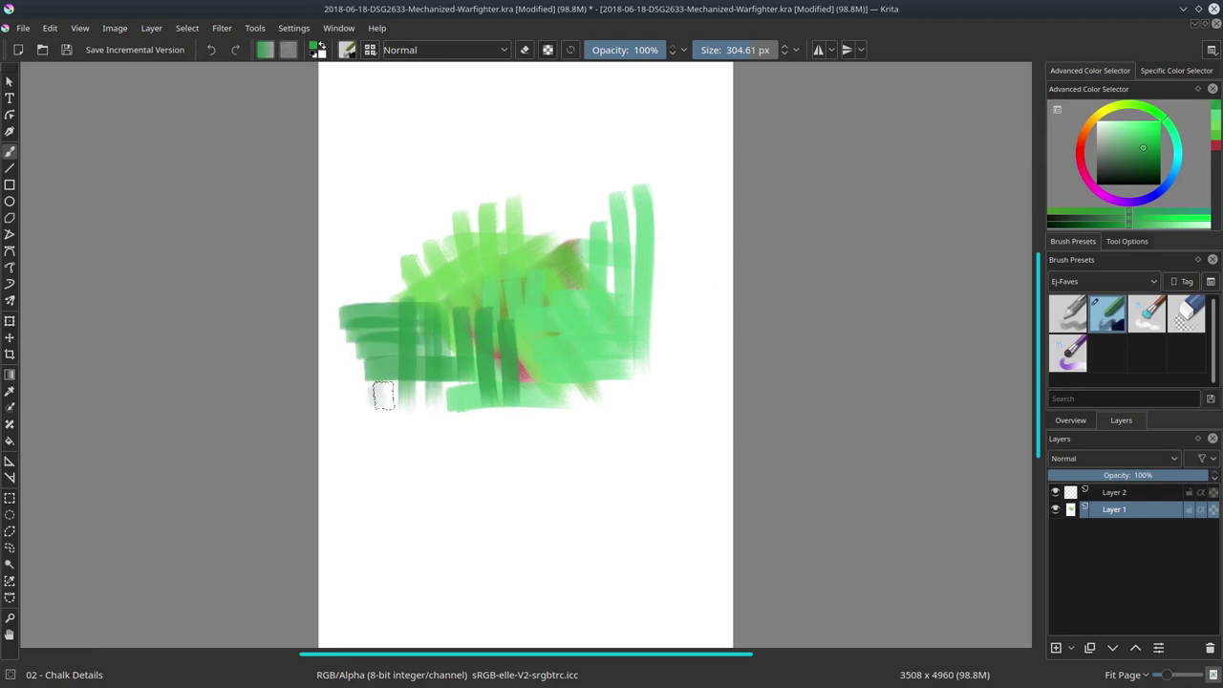
mouse_move(372, 382)
left_mouse_down()
mouse_move(465, 458)
mouse_move(582, 435)
mouse_move(597, 348)
left_mouse_up()
Add light green vertical and horizontal strokes across the middle, top and sides.
key("l")
left_click_drag(463, 253, 468, 158)
left_click_drag(544, 249, 539, 158)
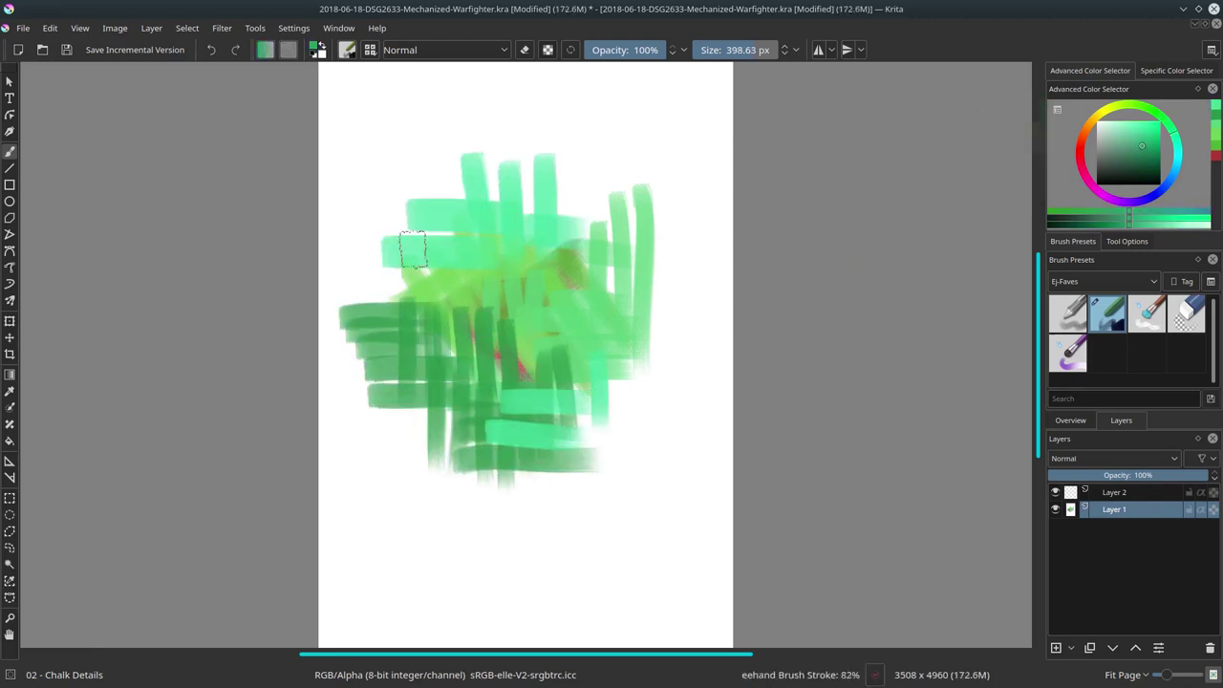
mouse_move(420, 287)
left_mouse_down()
mouse_move(436, 168)
mouse_move(477, 186)
left_mouse_up()
left_click_drag(573, 157, 592, 316)
left_click_drag(574, 382, 659, 382)
key("l")
left_click_drag(458, 339, 516, 339)
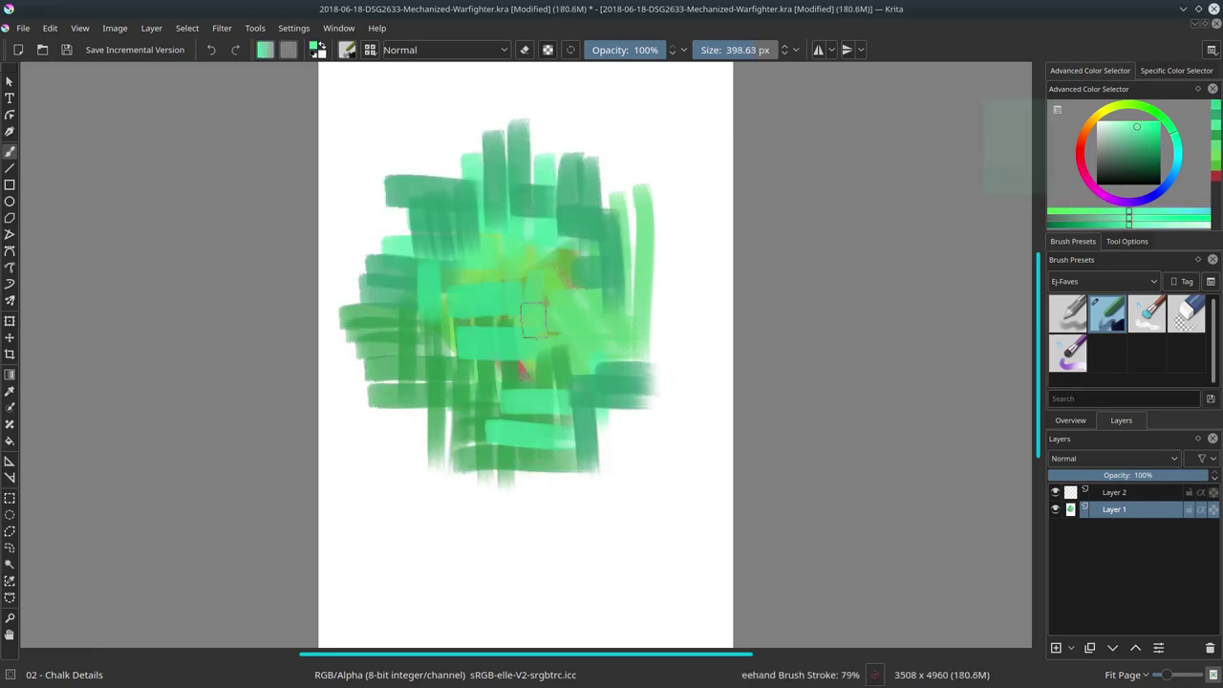
left_click_drag(573, 282, 573, 215)
left_click_drag(621, 148, 626, 306)
left_click_drag(588, 358, 692, 358)
left_click_drag(372, 348, 449, 382)
Paint teal strokes at the lower left, bottom and middle.
key("k")
mouse_move(363, 421)
left_mouse_down()
mouse_move(483, 425)
mouse_move(573, 480)
left_mouse_up()
key("l")
left_click_drag(482, 511, 573, 506)
left_click_drag(564, 411, 674, 411)
Add blue vertical strokes at the top and blue horizontal strokes toward the bottom.
left_click_drag(650, 354, 649, 287)
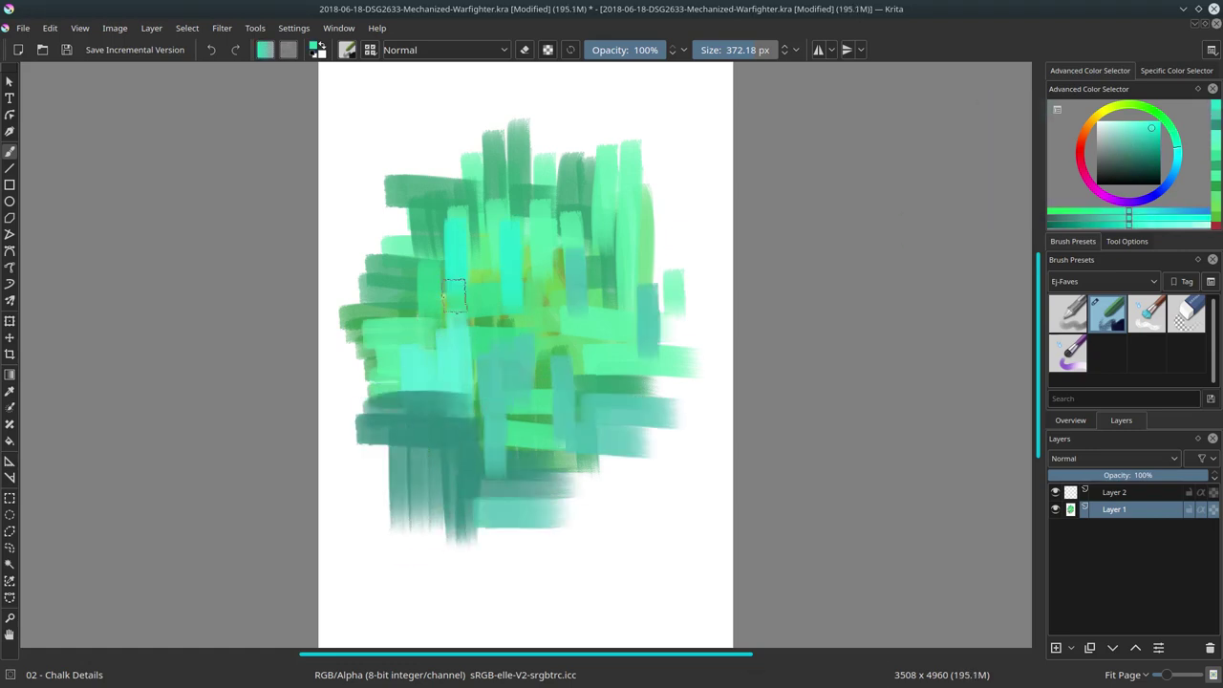
key("l")
left_click_drag(540, 287, 539, 139)
left_click_drag(453, 311, 526, 311)
left_click_drag(473, 353, 549, 354)
left_click_drag(544, 491, 659, 492)
left_click_drag(582, 435, 582, 564)
left_click_drag(473, 540, 554, 540)
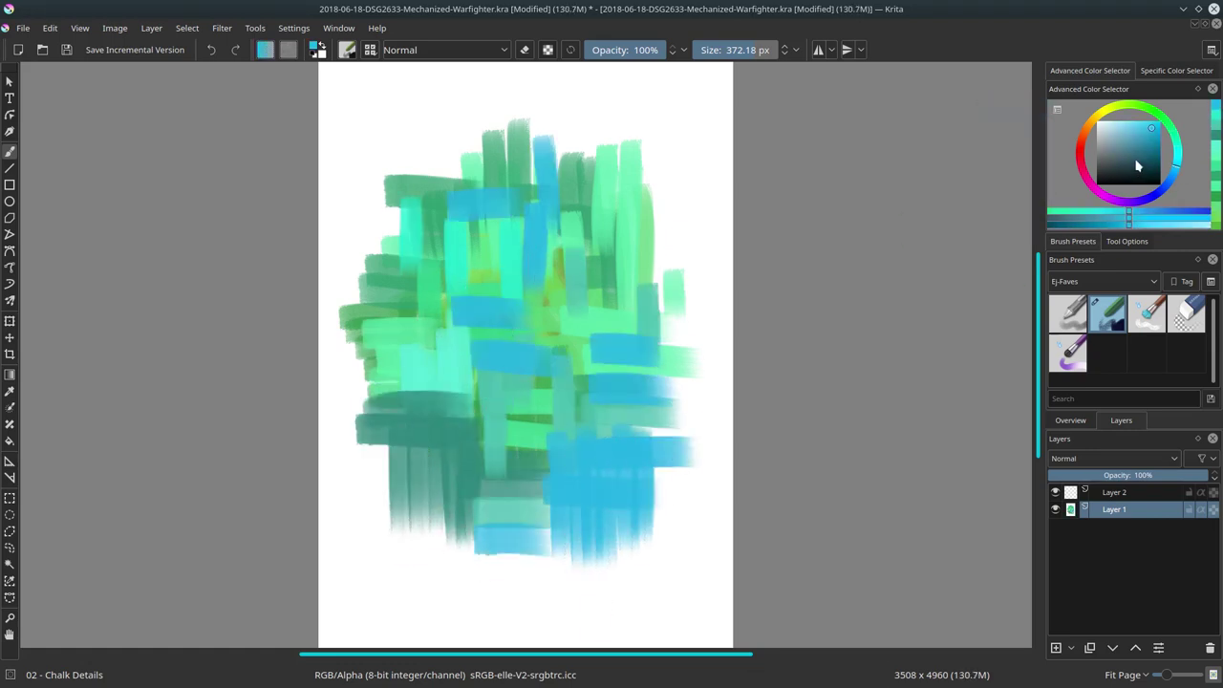
Add a dark blue vertical stroke and dark green horizontal strokes across the middle.
key("k")
left_click_drag(474, 355, 475, 447)
left_click_drag(496, 382, 569, 382)
left_click_drag(526, 336, 587, 336)
left_click_drag(374, 317, 457, 320)
left_click_drag(516, 258, 567, 258)
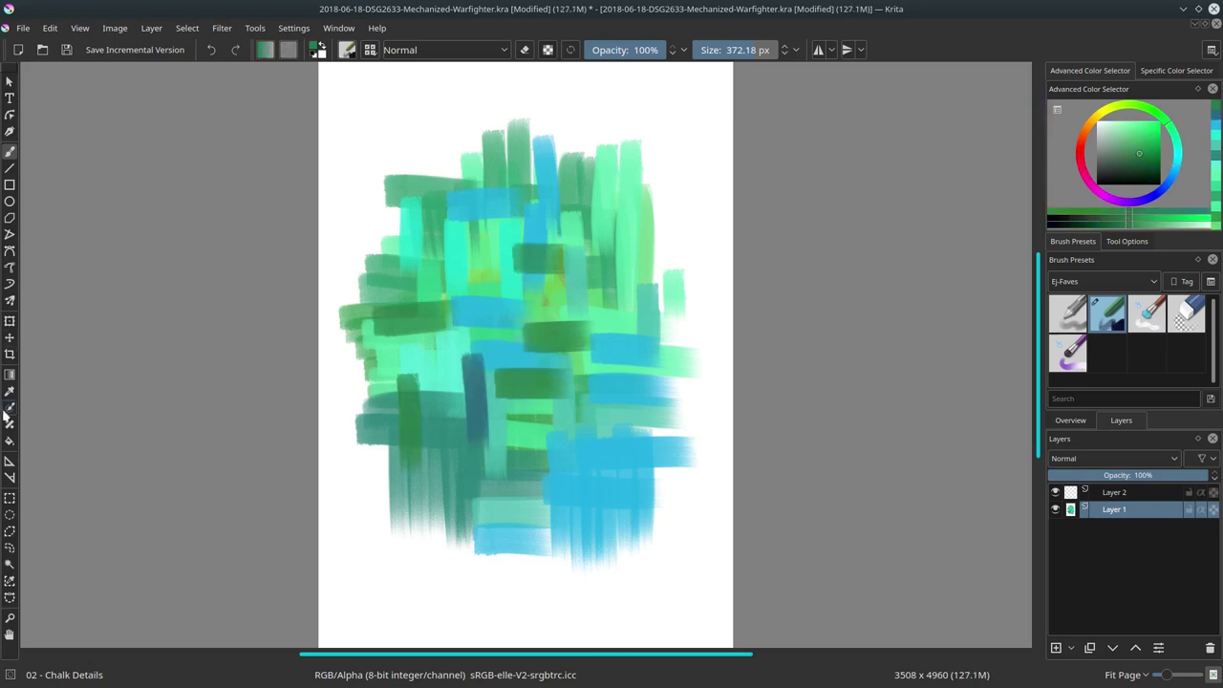
Smudge the green and blue strokes together with the 03 - Blender Textured Soft brush.
left_click(10, 151)
left_click(187, 27)
left_click(196, 66)
key("slash")
scroll(614, 387, "up", 5)
scroll(614, 387, "down", 2)
scroll(655, 372, "down", 2)
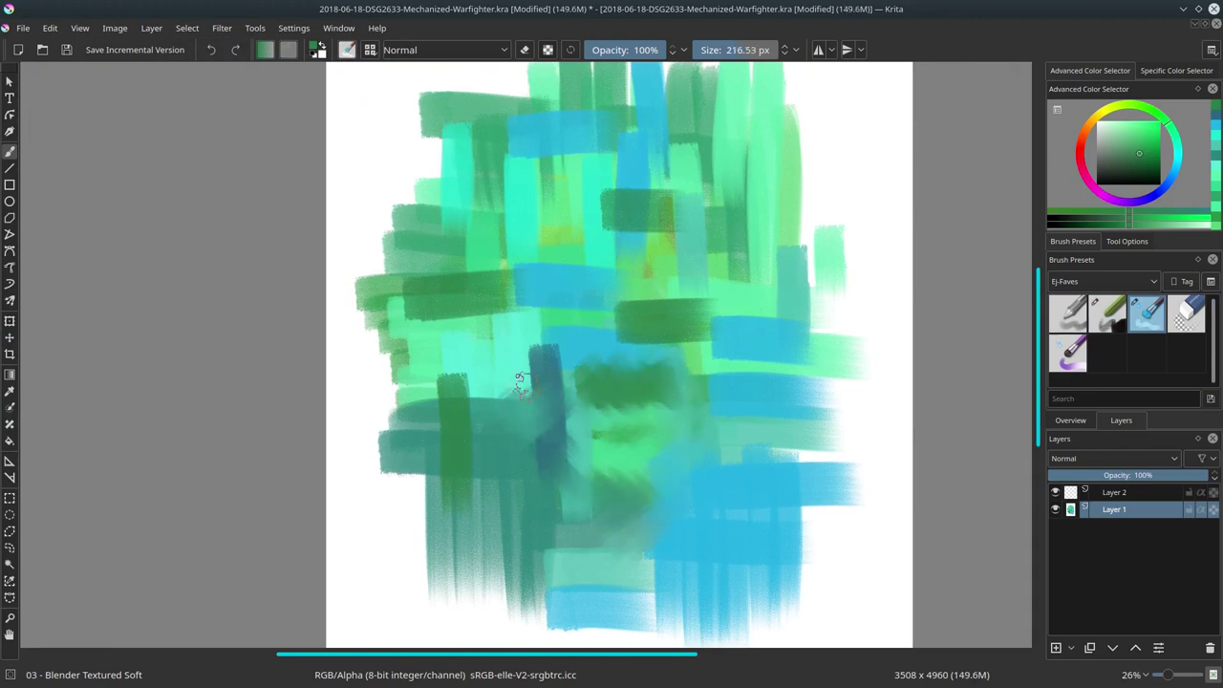
left_click_drag(463, 377, 602, 310)
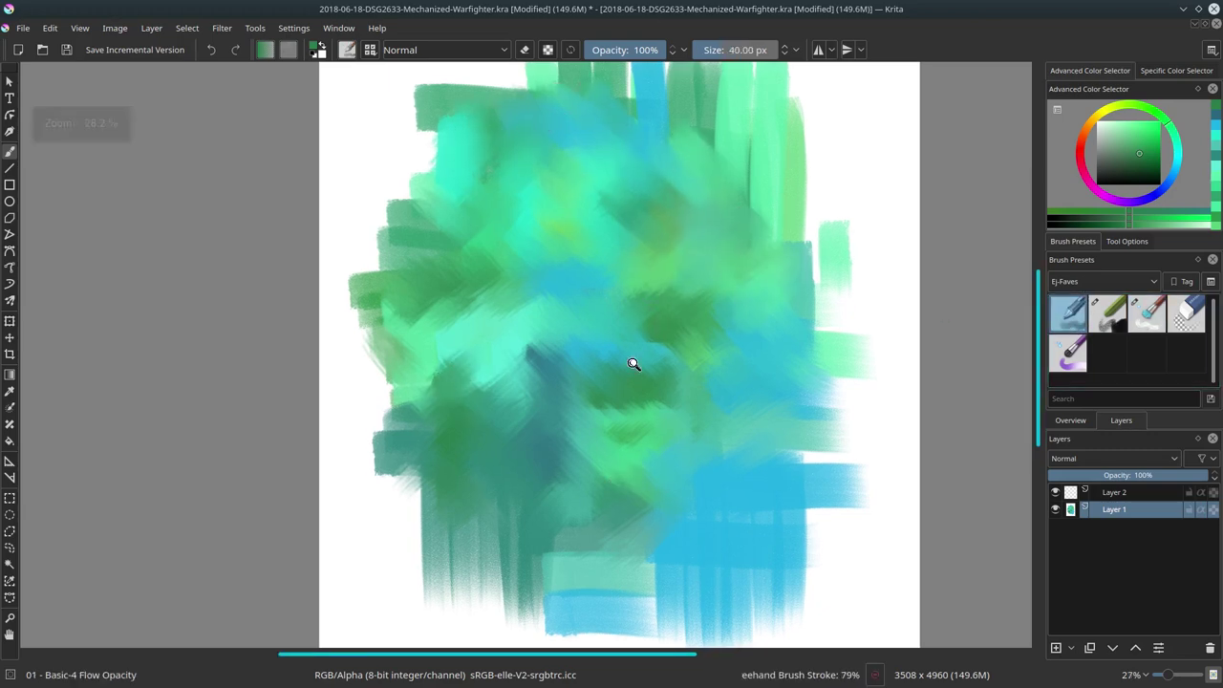
scroll(631, 363, "up", 5)
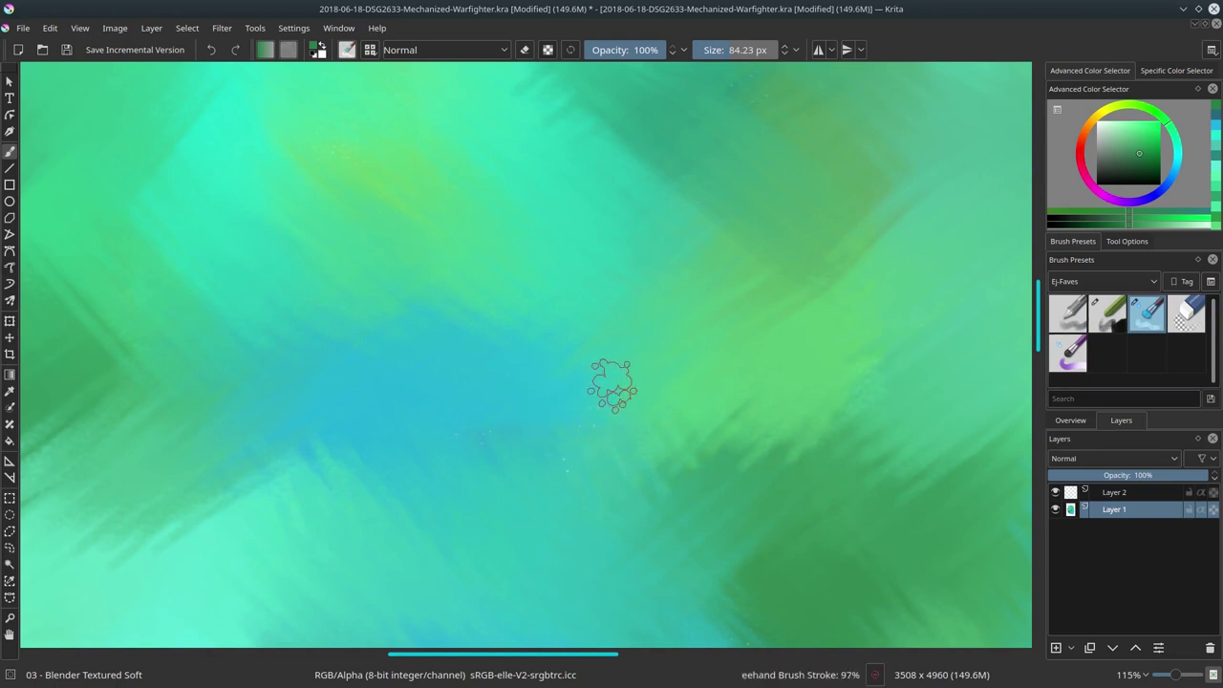
Paint a dark scribbly blob on Layer 2 with Nature-Speed-Paint's tj Shapes Rounded brush.
left_click(1103, 280)
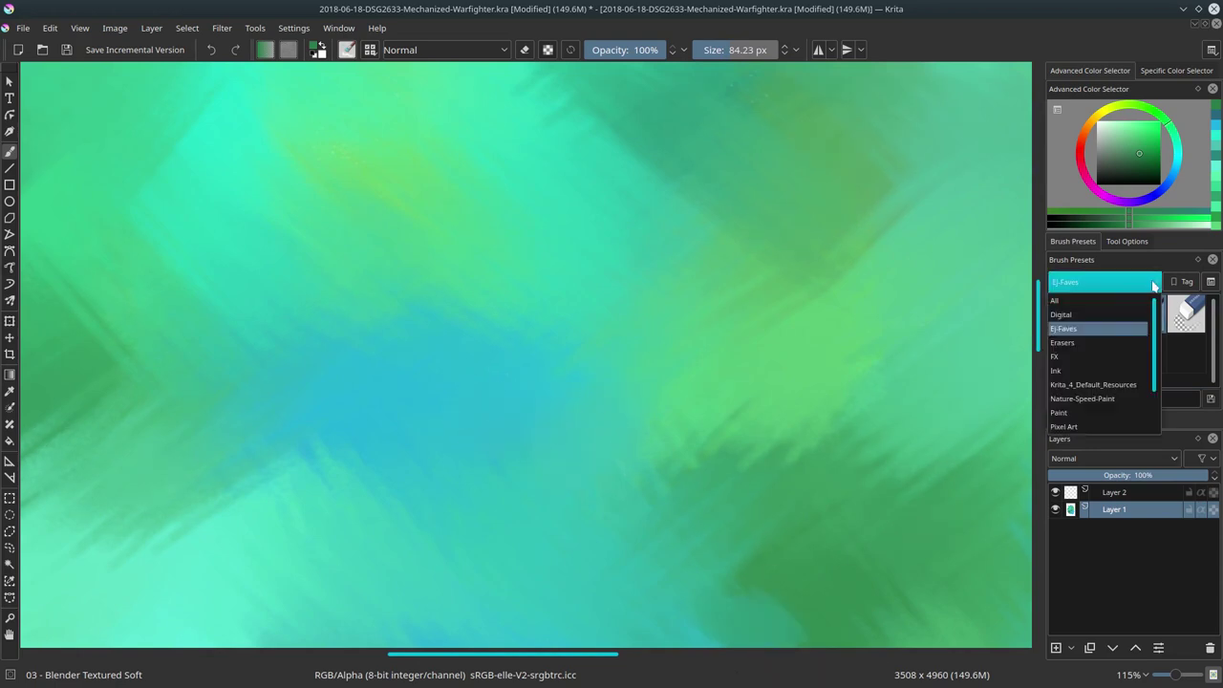
left_click(1089, 415)
left_click(1081, 305)
left_click(1114, 492)
left_click(1132, 165)
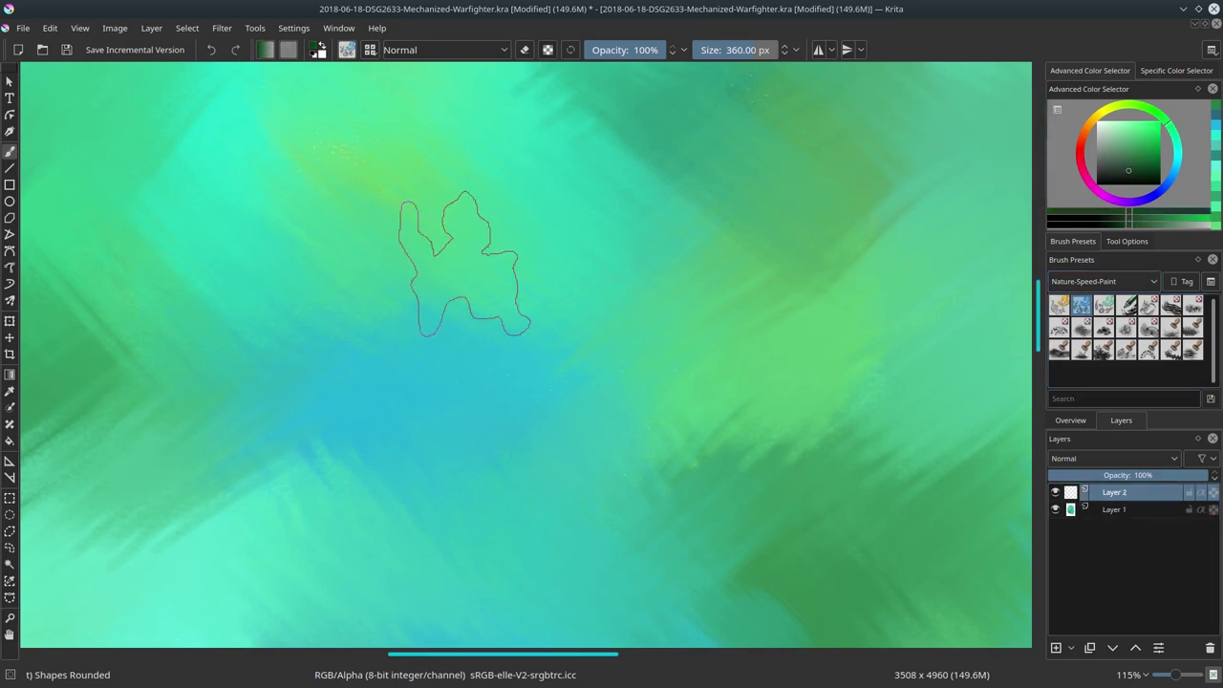
mouse_move(450, 259)
left_mouse_down()
mouse_move(483, 300)
mouse_move(559, 327)
mouse_move(544, 344)
mouse_move(669, 382)
mouse_move(745, 382)
mouse_move(821, 325)
mouse_move(707, 373)
left_mouse_up()
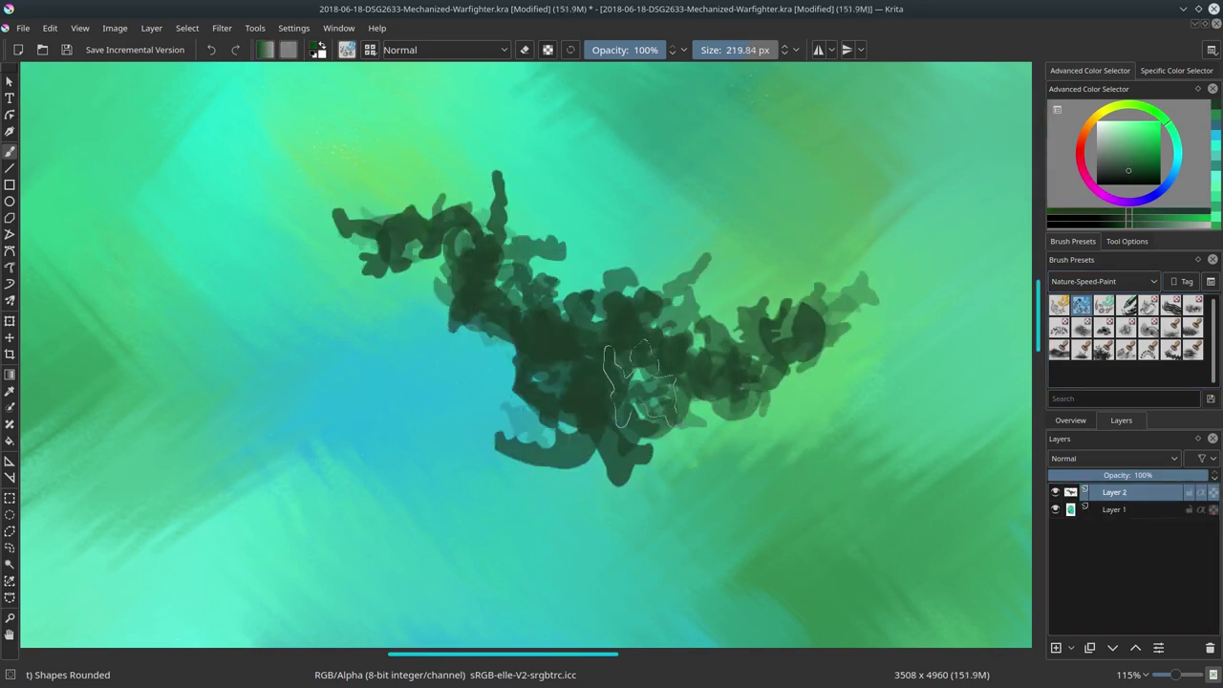
mouse_move(563, 392)
left_mouse_down()
mouse_move(583, 458)
mouse_move(814, 418)
left_mouse_up()
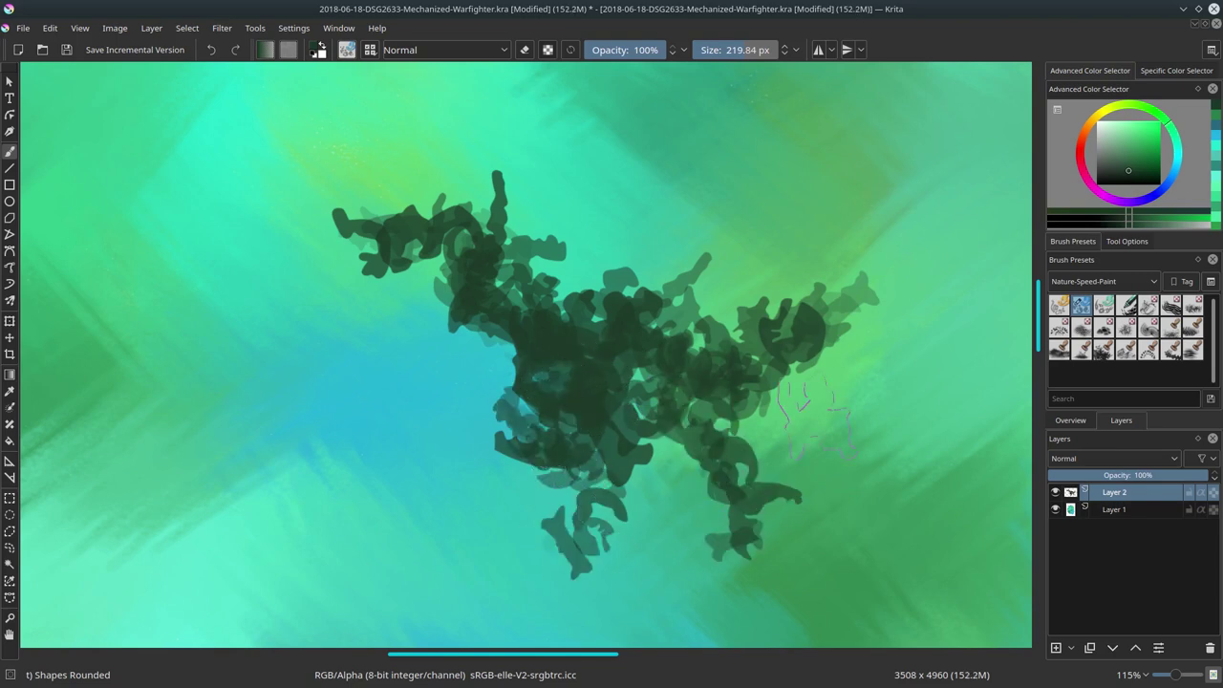
Paint light green spikes over the creature with the Shapes Spikes brush.
left_click(1132, 141)
left_click(445, 50)
left_click(436, 194)
left_click(1103, 304)
left_click_drag(574, 315, 668, 382)
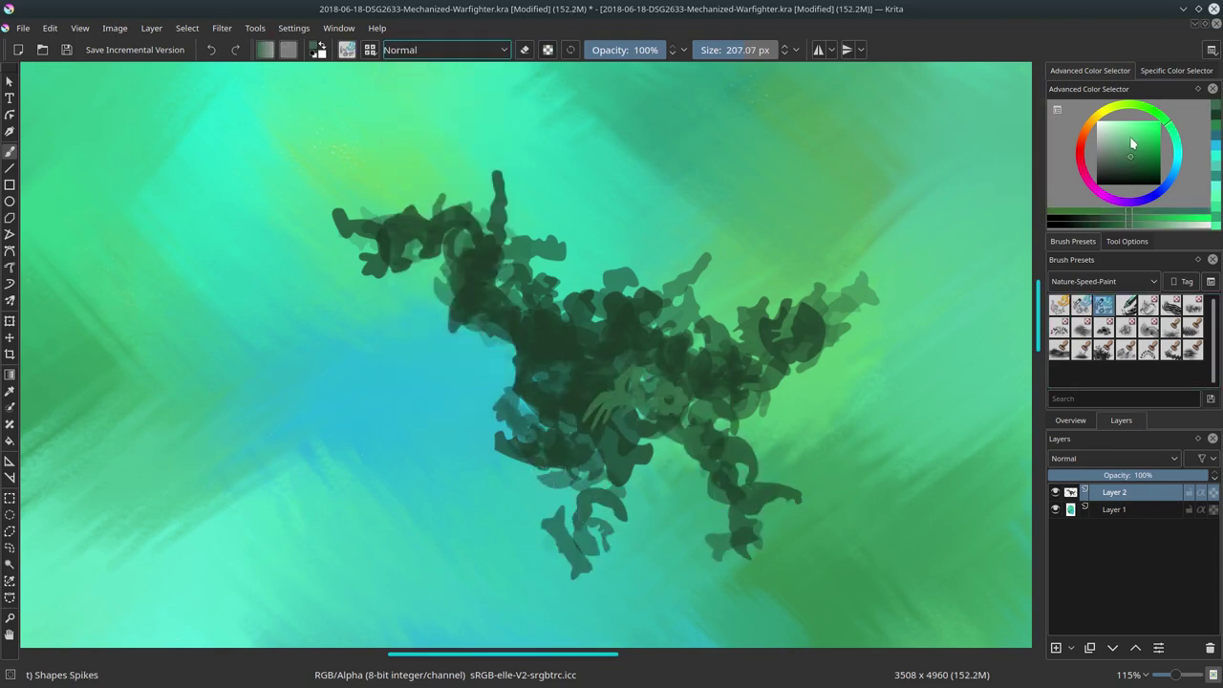
Paint red spiky strokes over the creature in Overlay mode.
left_click(444, 50)
left_click(430, 191)
left_click(1080, 151)
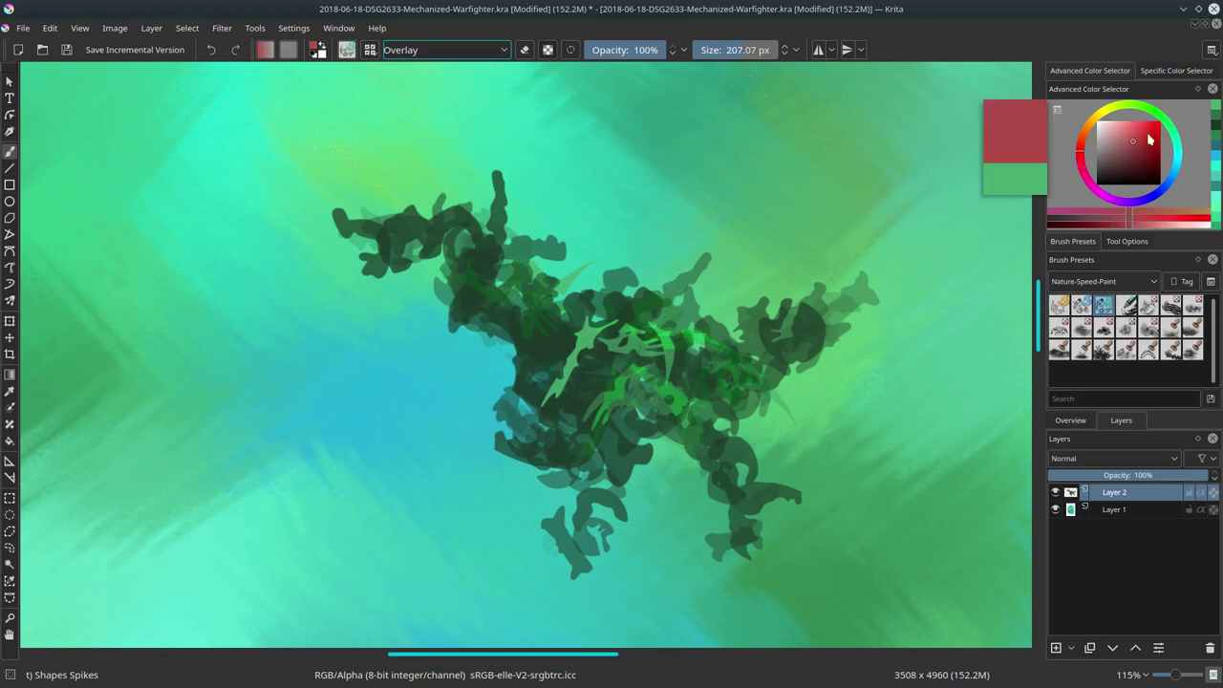
left_click_drag(621, 315, 831, 334)
left_click_drag(573, 363, 488, 220)
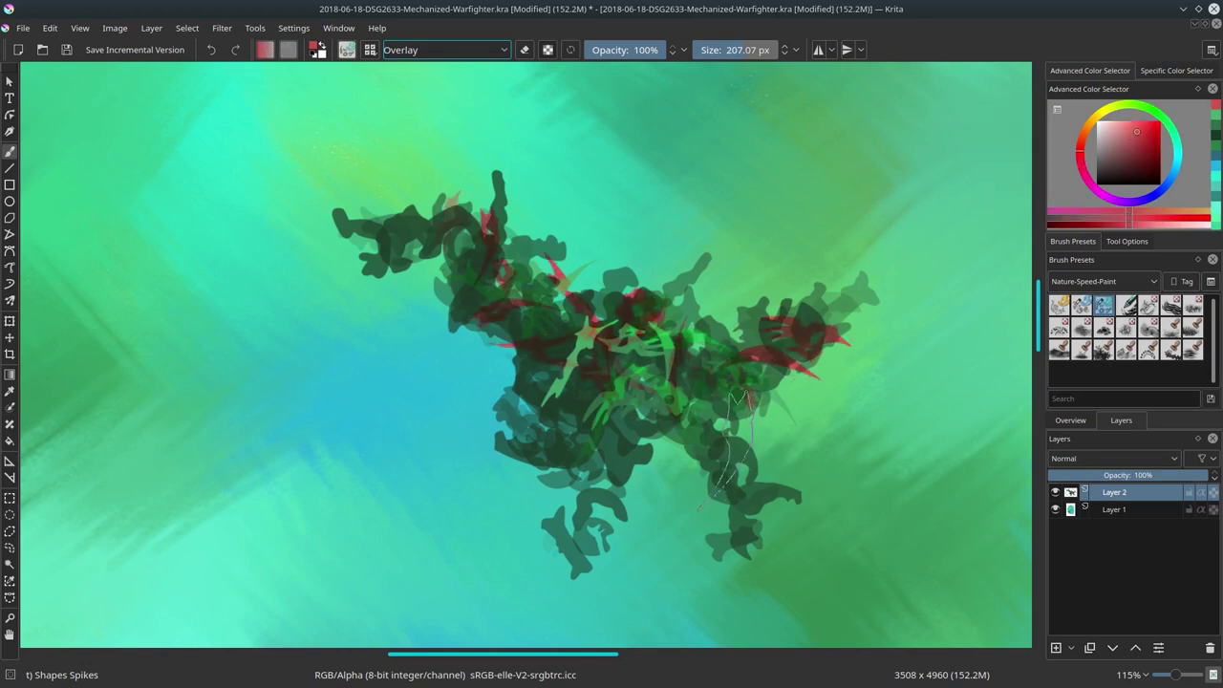
Add orange Overlay strokes over the creature with the Shapes Mecha brush.
left_click(1058, 304)
left_click(1086, 124)
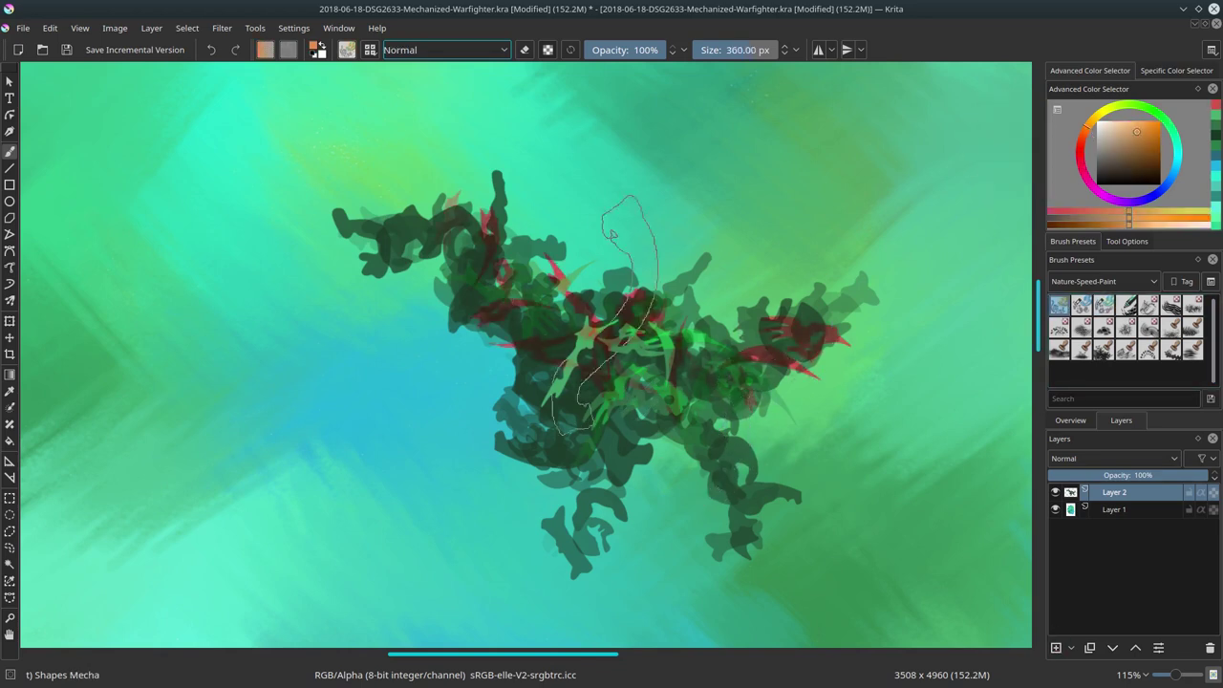
left_click(445, 50)
left_click(430, 191)
left_click_drag(573, 315, 707, 420)
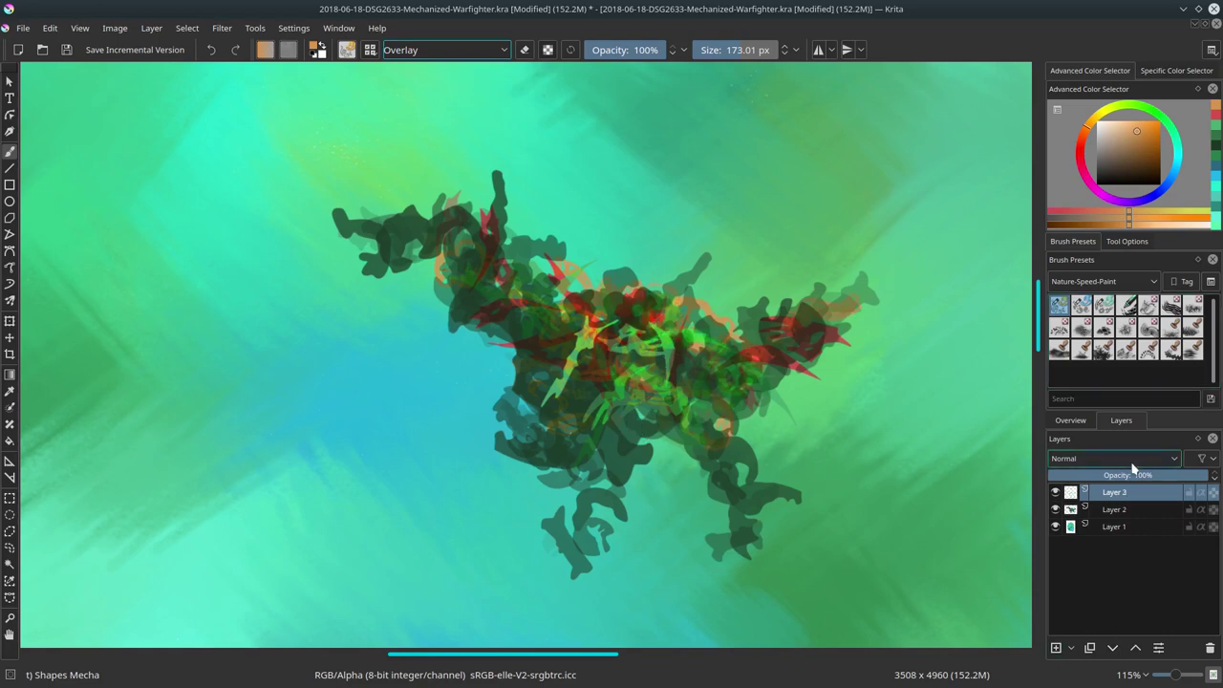
Set Layer 3 to Multiply and paint dark strokes in the figure's middle with a Normal brush.
scroll(1133, 467, "down", 1)
left_click(1084, 281)
key("Escape")
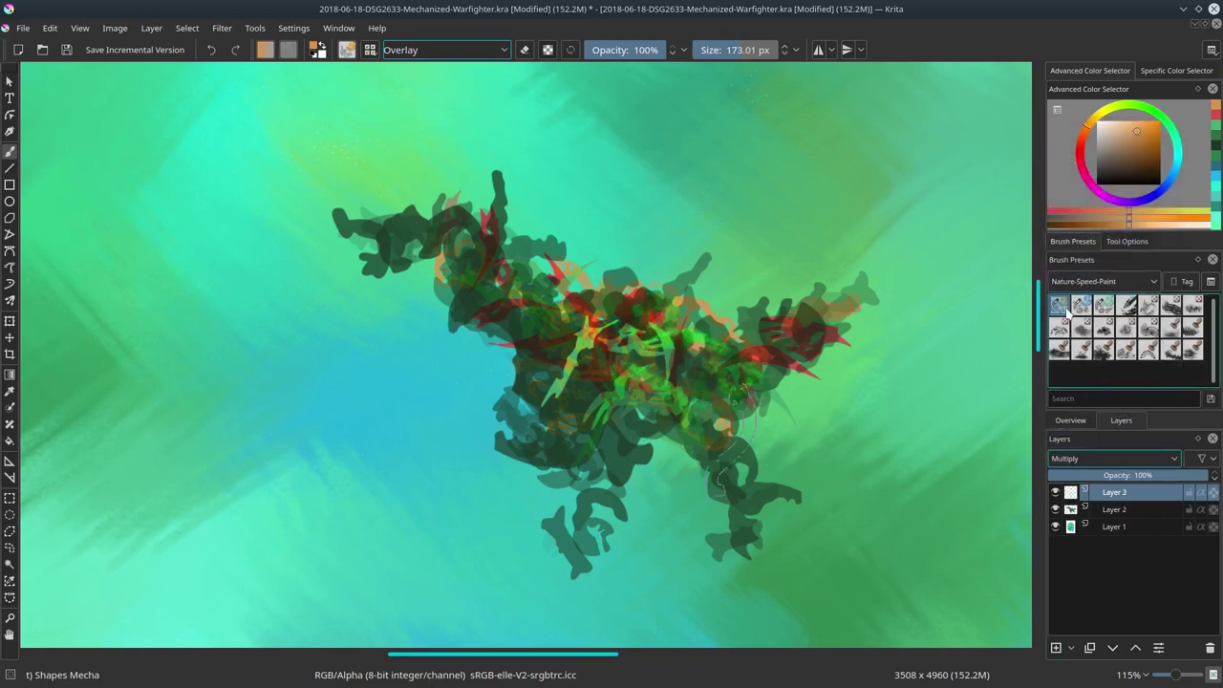
left_click(444, 50)
left_click(430, 191)
scroll(800, 483, "down", 2)
scroll(801, 483, "up", 2)
left_click_drag(420, 477, 611, 382)
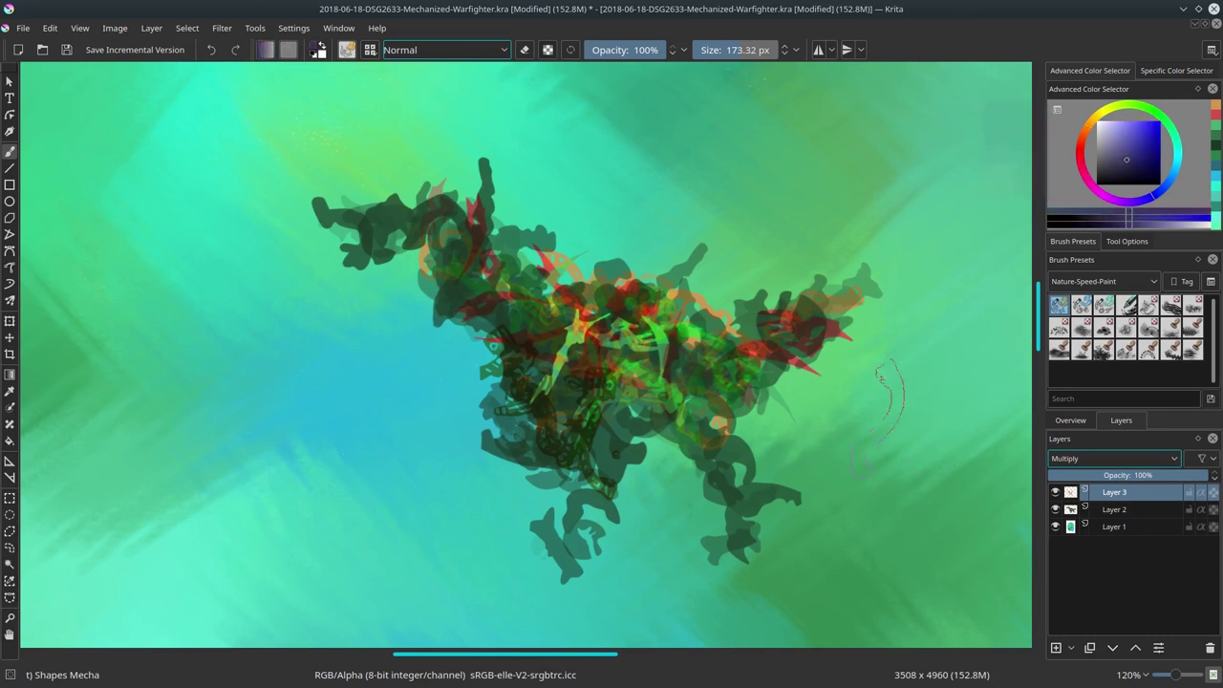
Darken the figure's centre with Ej-Faves 02 - Chalk Details, adding a ~209 px blue L shape.
left_click(1104, 281)
left_click(1086, 344)
left_click(1108, 314)
left_click_drag(549, 358, 573, 401)
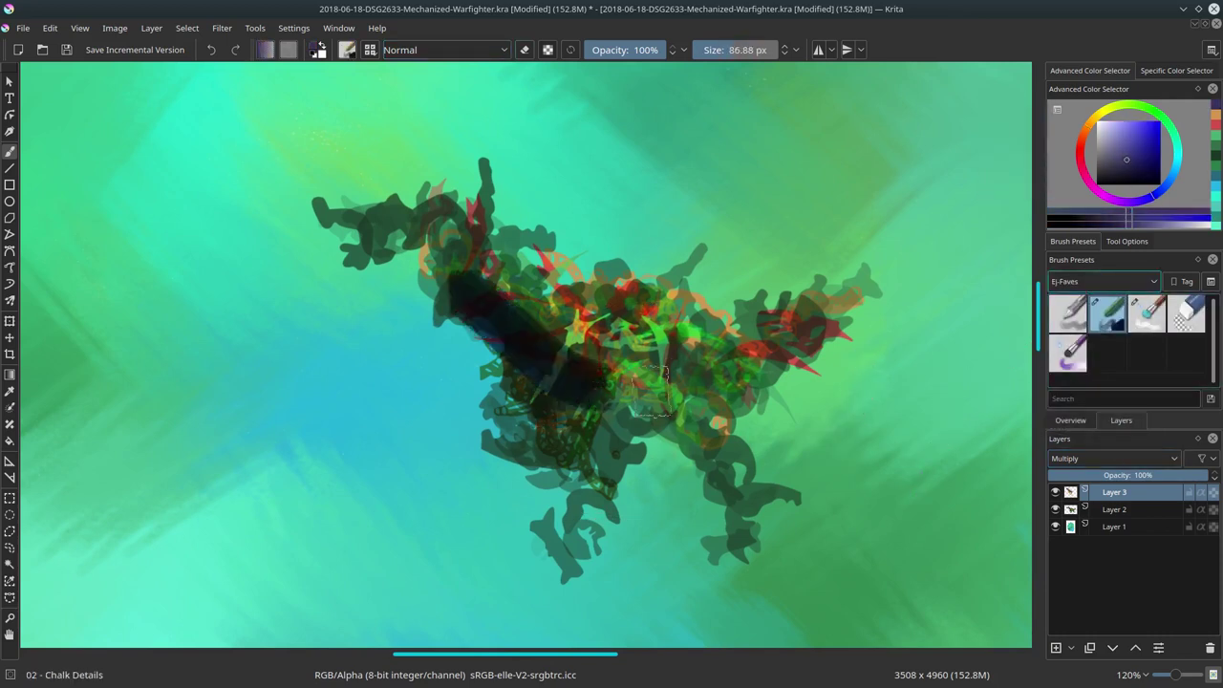
key("ctrl+z")
left_click_drag(516, 315, 573, 410)
mouse_move(630, 382)
left_mouse_down()
mouse_move(657, 437)
mouse_move(888, 287)
left_mouse_up()
left_click_drag(115, 540, 315, 539)
left_click_drag(143, 492, 468, 477)
left_click_drag(315, 516, 315, 258)
Paint dark red-brown tree trunks behind the creature on Layer 1.
key("Page_Down")
key("Page_Down")
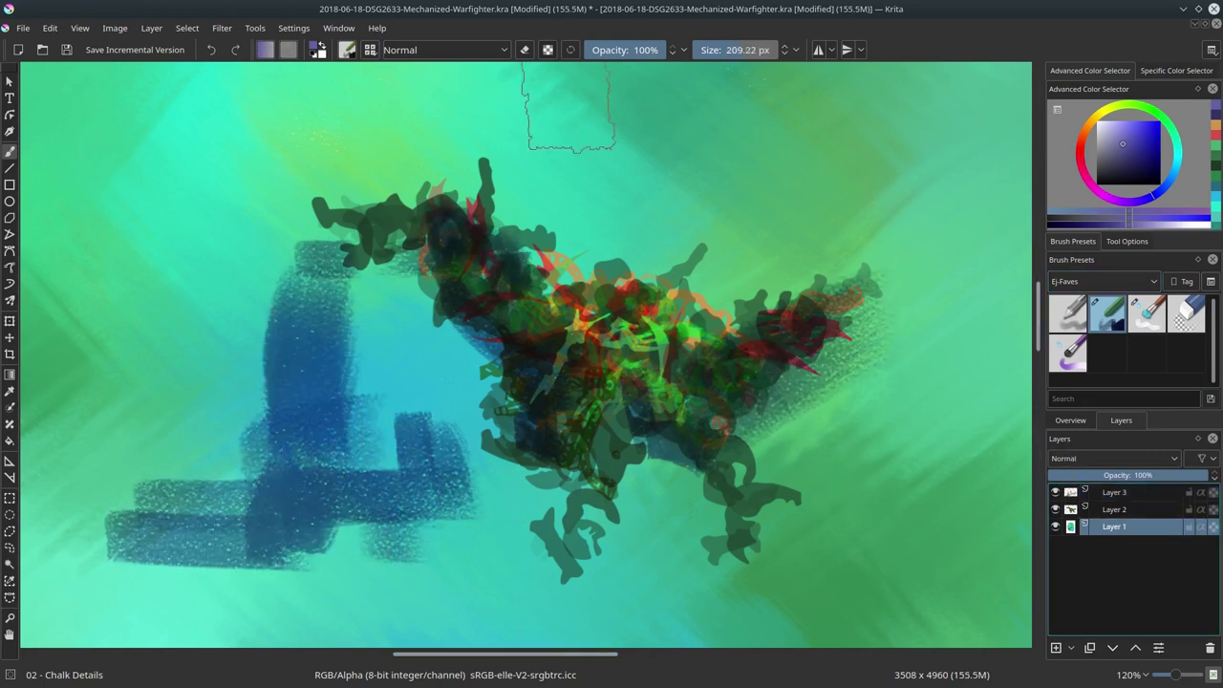
left_click(1128, 167)
left_click_drag(287, 477, 319, 86)
left_click_drag(124, 421, 124, 363)
left_click_drag(788, 277, 788, 124)
left_click_drag(879, 516, 898, 382)
left_click_drag(793, 520, 793, 378)
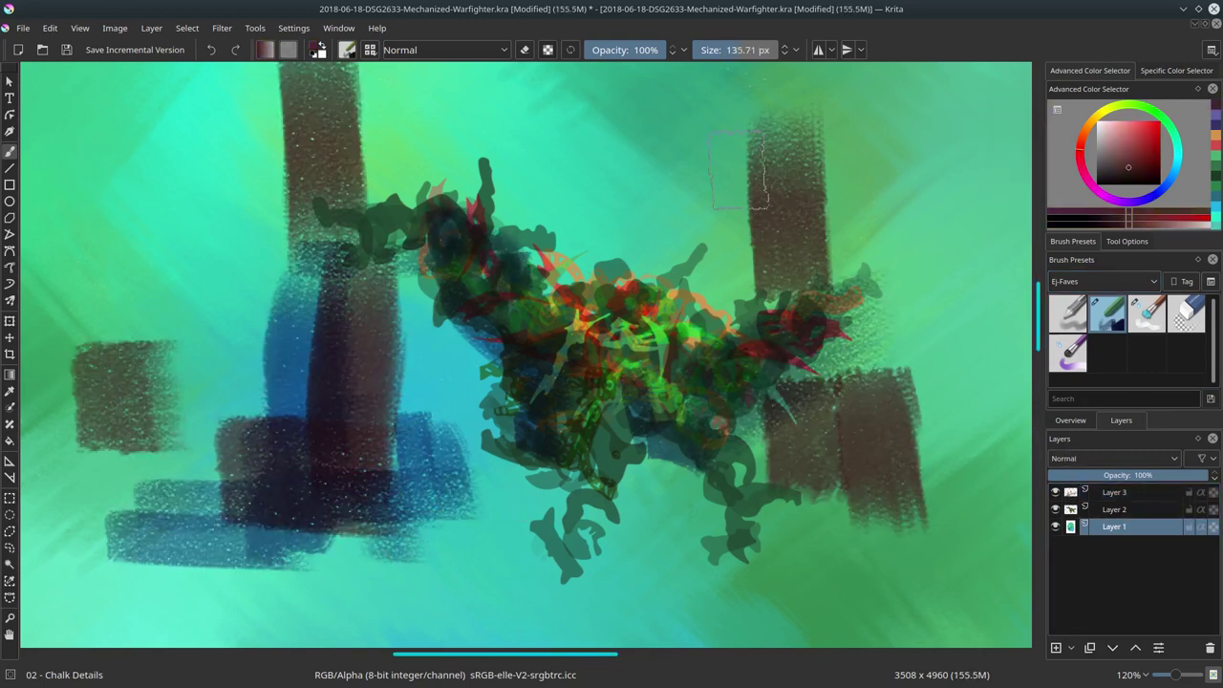
left_click_drag(659, 281, 659, 86)
left_click_drag(549, 258, 549, 115)
left_click_drag(438, 430, 438, 349)
left_click_drag(143, 401, 143, 153)
left_click_drag(218, 373, 118, 328)
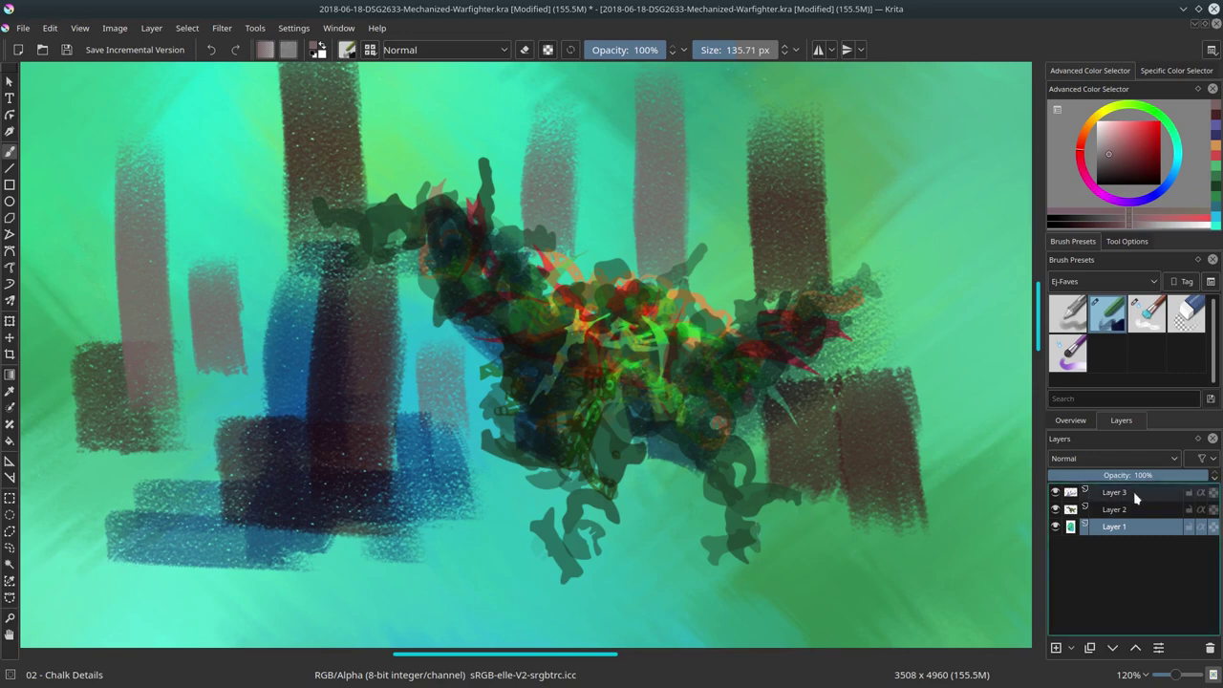
Add a Color Dodge layer with a light orange glow on the creature's centre and lower left.
left_click(1114, 492)
left_click(1120, 144)
key("Insert")
left_click(1113, 458)
left_click(1113, 286)
left_click_drag(363, 208, 520, 258)
left_click_drag(478, 220, 640, 382)
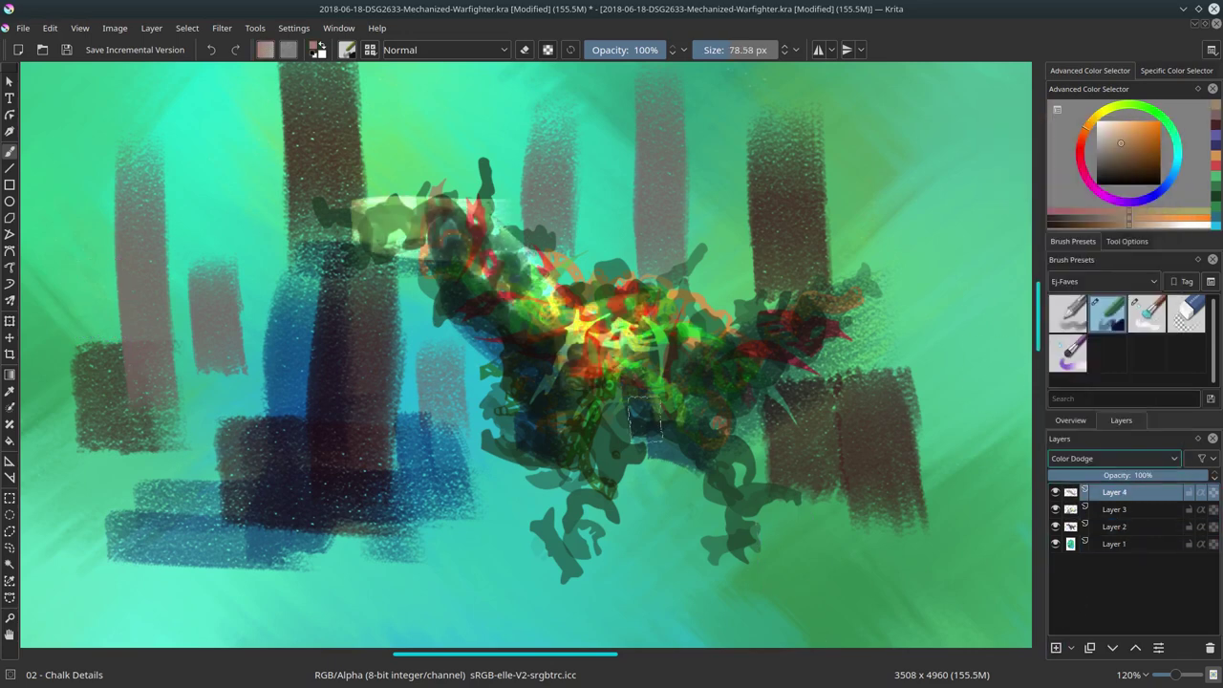
mouse_move(449, 535)
left_mouse_down()
mouse_move(105, 549)
mouse_move(435, 574)
left_mouse_up()
left_click_drag(367, 502, 368, 315)
left_click_drag(306, 502, 305, 382)
left_click_drag(391, 525, 391, 277)
Paint dark blue-grey horizontal and diagonal Multiply strokes around the creature on Layer 1.
left_click(1114, 544)
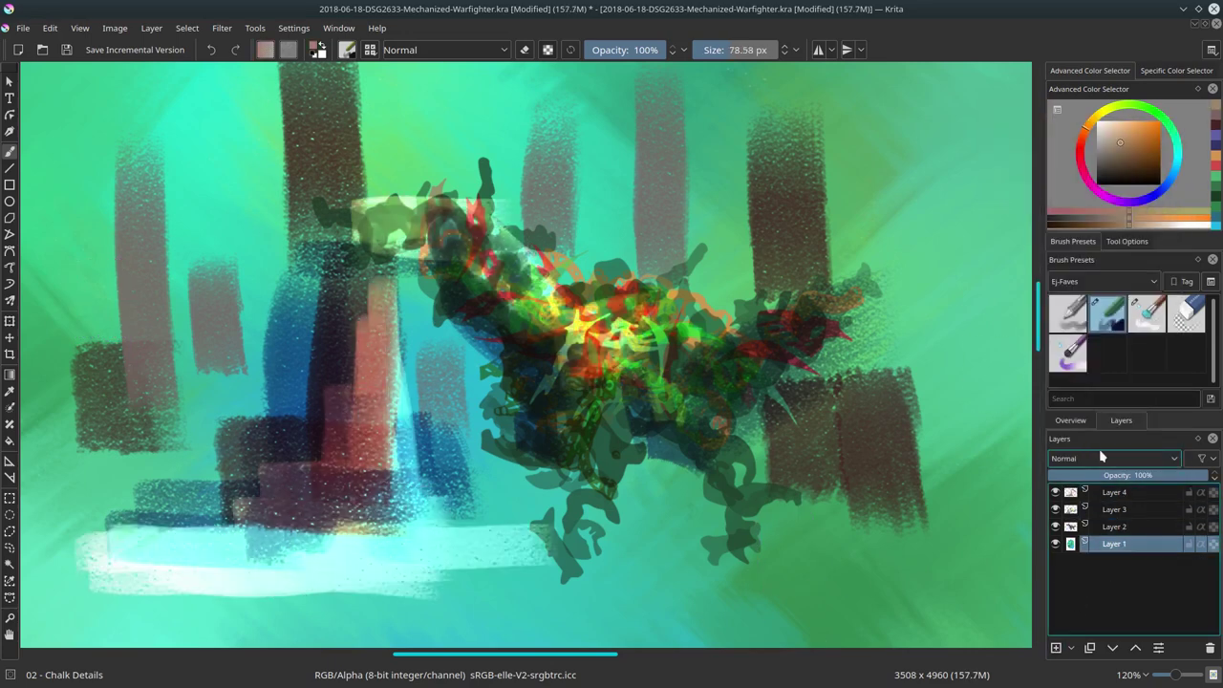
left_click(1126, 165)
key("minus")
key("minus")
key("minus")
left_click(444, 50)
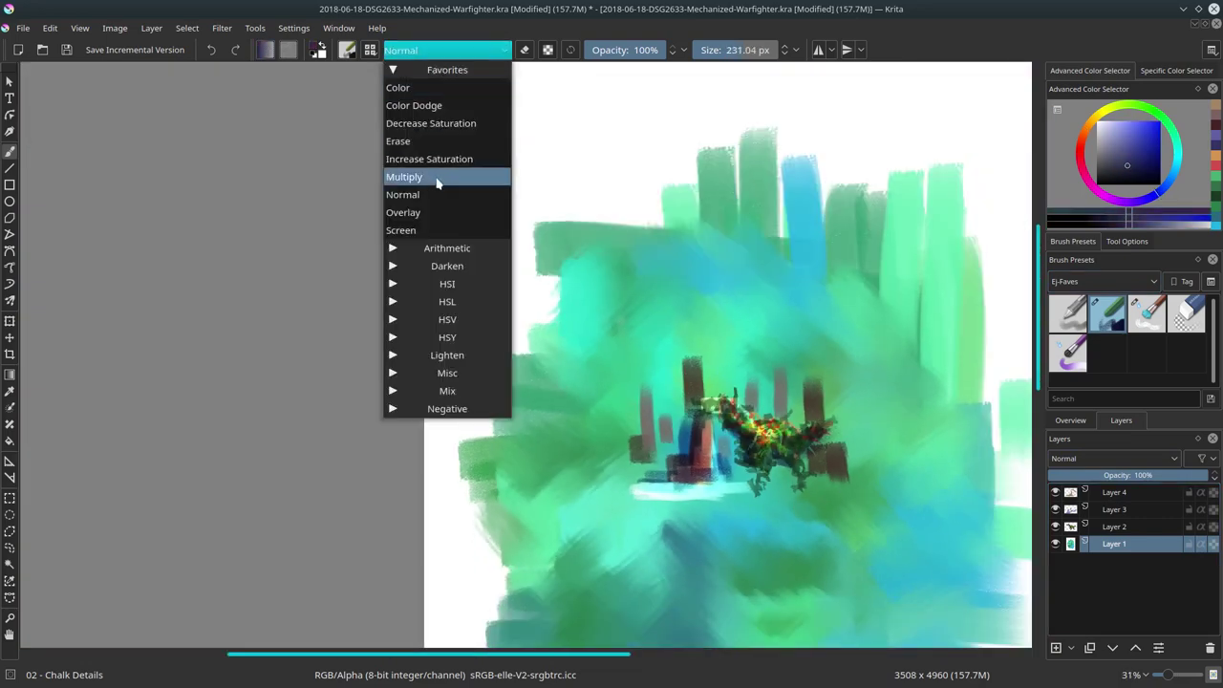
left_click(437, 180)
left_click_drag(698, 501, 917, 506)
left_click_drag(583, 344, 802, 354)
left_click_drag(578, 477, 640, 478)
left_click_drag(869, 329, 802, 487)
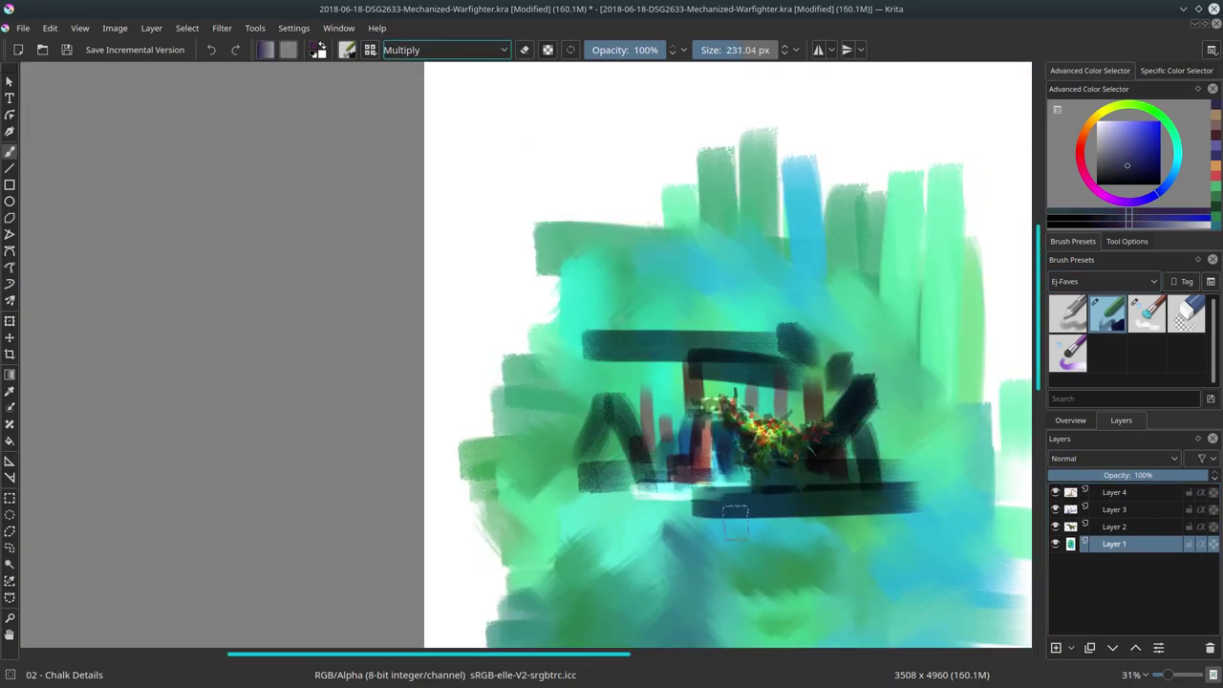
Paint pink vertical strokes above the creature in Normal mode.
left_click(444, 50)
left_click(430, 57)
left_click(1109, 126)
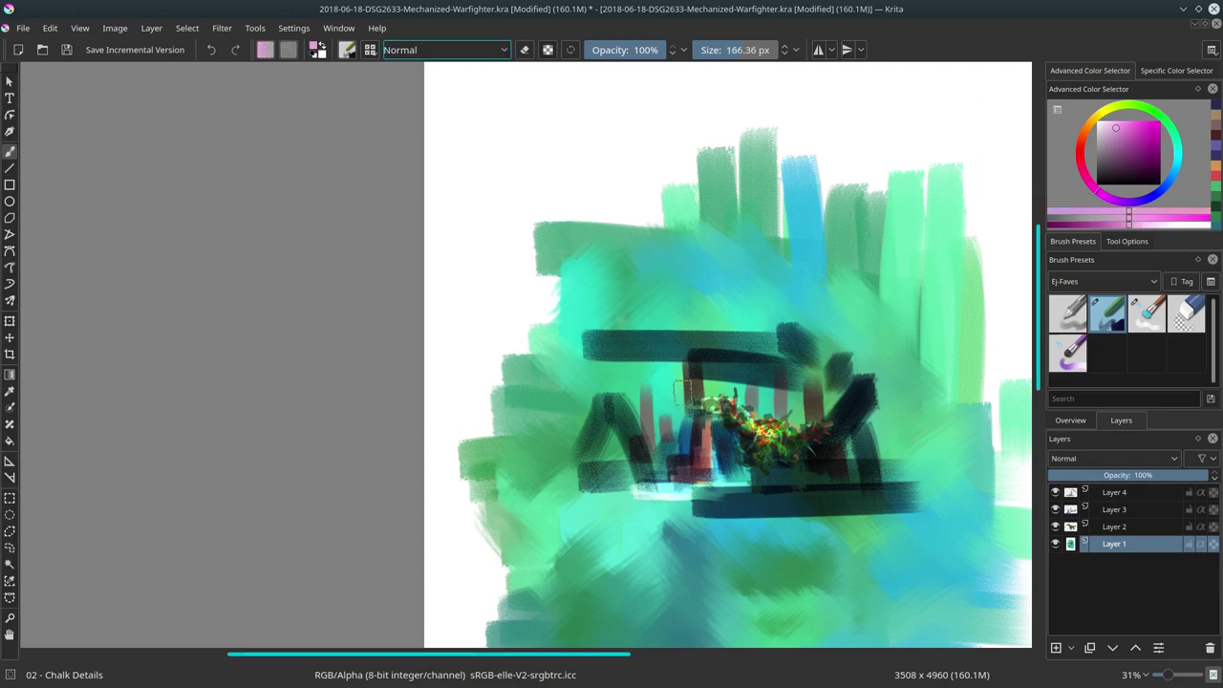
mouse_move(673, 372)
left_mouse_down()
mouse_move(667, 396)
mouse_move(711, 384)
left_mouse_up()
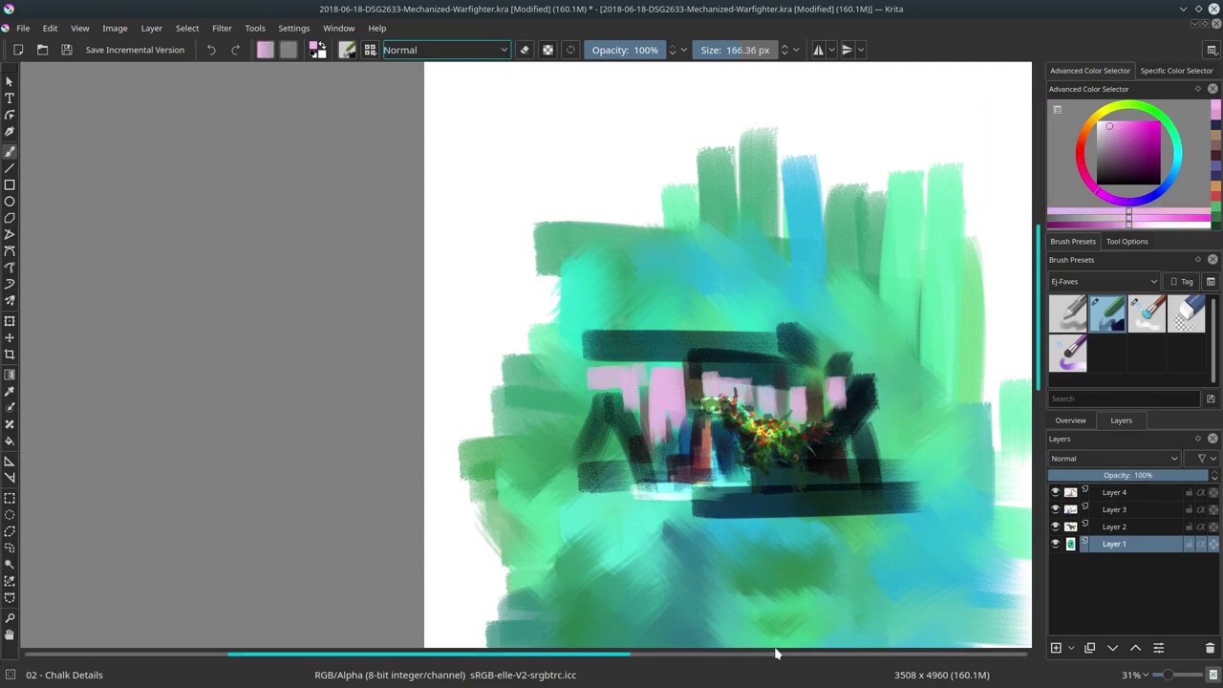
scroll(805, 477, "up", 5)
left_click(1114, 492)
Add a black-filled Color blend layer named 'value check'.
key("Insert")
left_click(1113, 458)
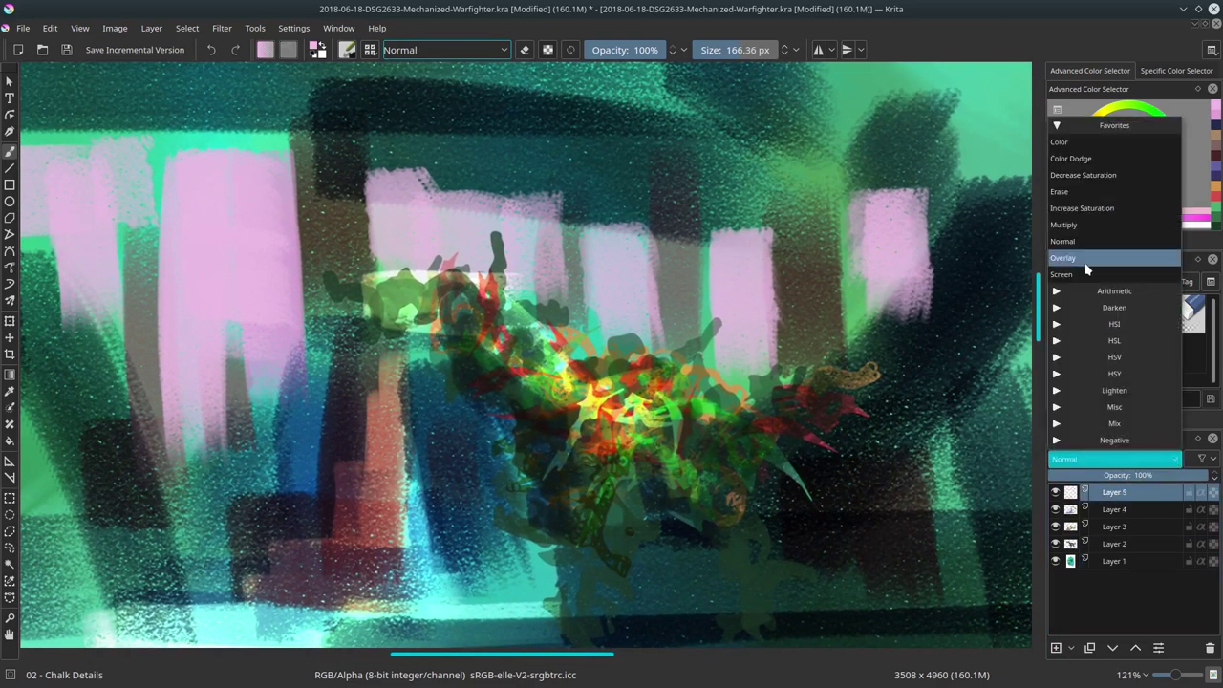
left_click(1091, 265)
key("d")
key("shift+BackSpace")
type("value check")
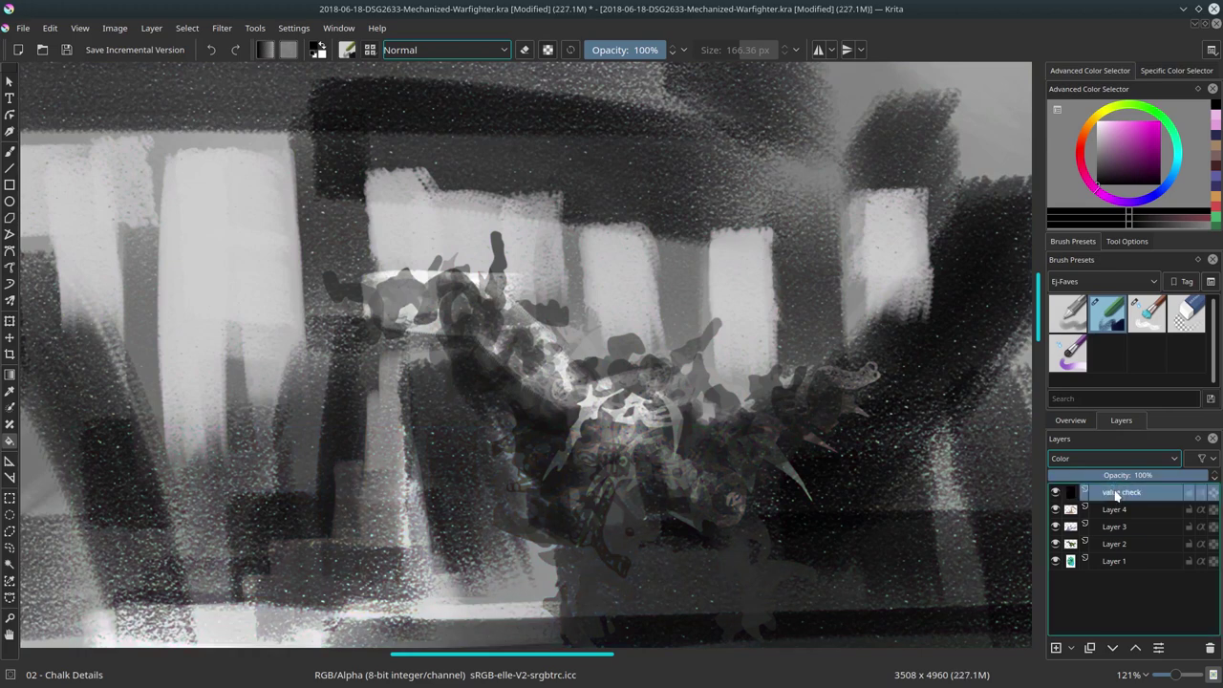
key("Return")
Add Multiply Layer 6 and paint dark shading over the lower left and creature's middle.
key("Insert")
left_click(1112, 458)
left_click(1089, 238)
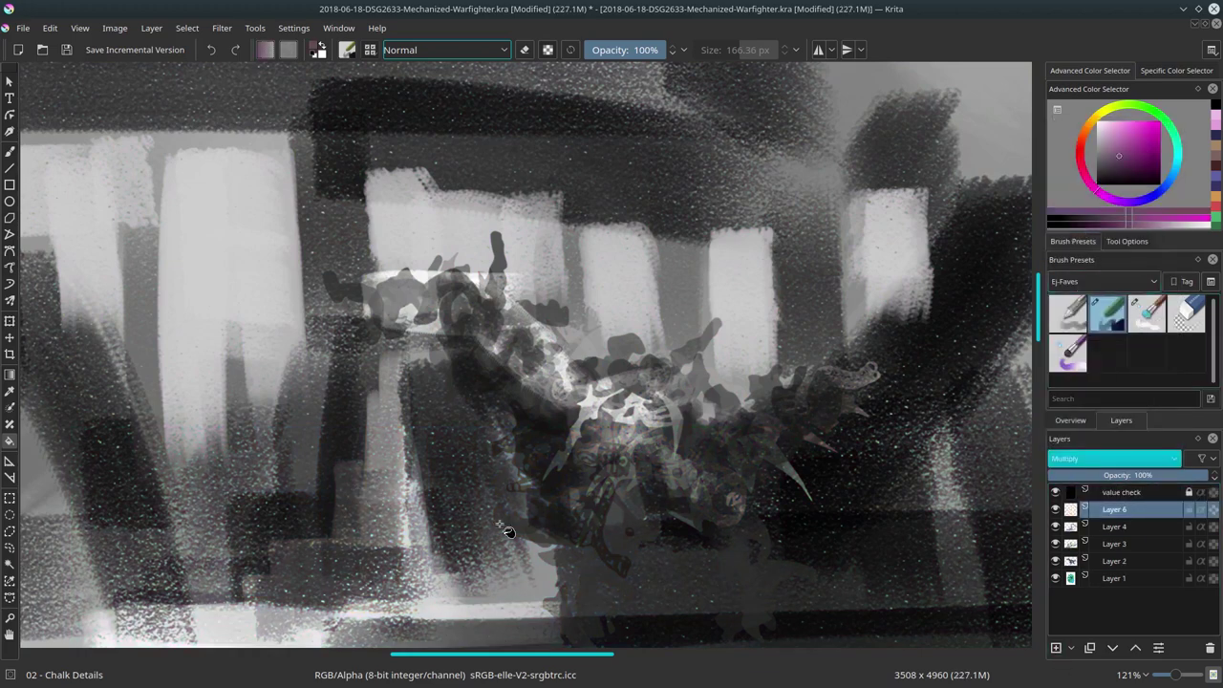
key("b")
left_click_drag(300, 409, 143, 573)
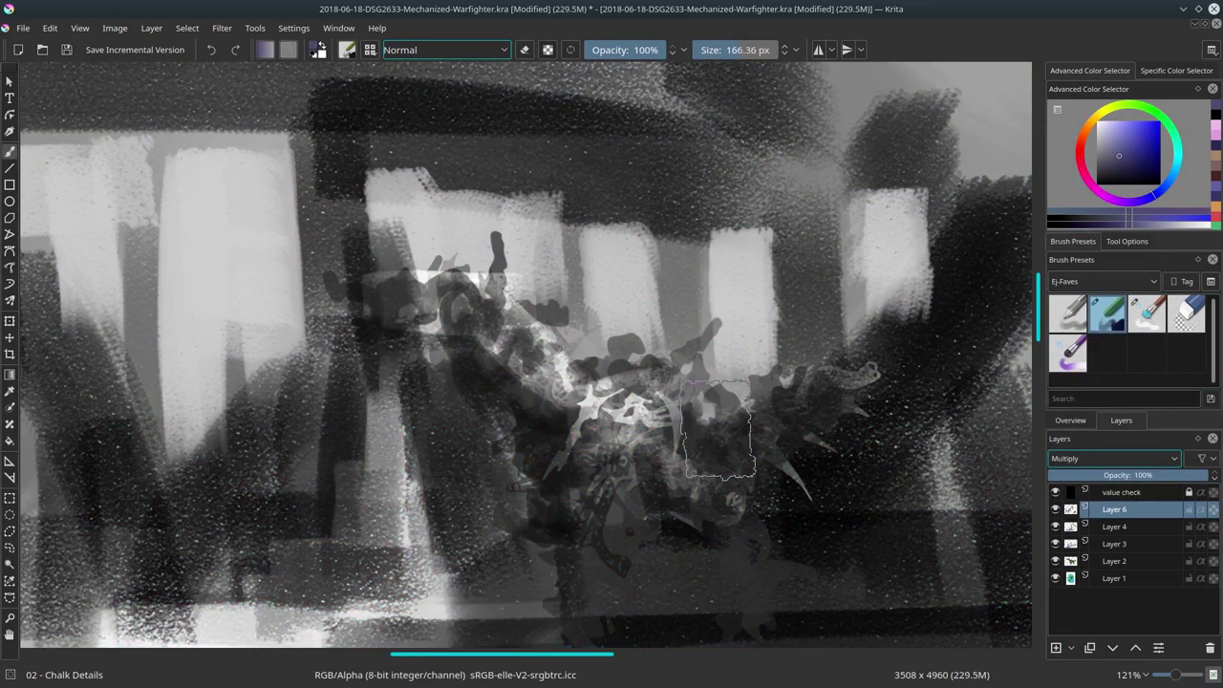
mouse_move(718, 429)
left_mouse_down()
mouse_move(983, 491)
mouse_move(109, 123)
left_mouse_up()
Hide the value check layer and select Layer 1.
left_click(1055, 492)
left_click(1114, 578)
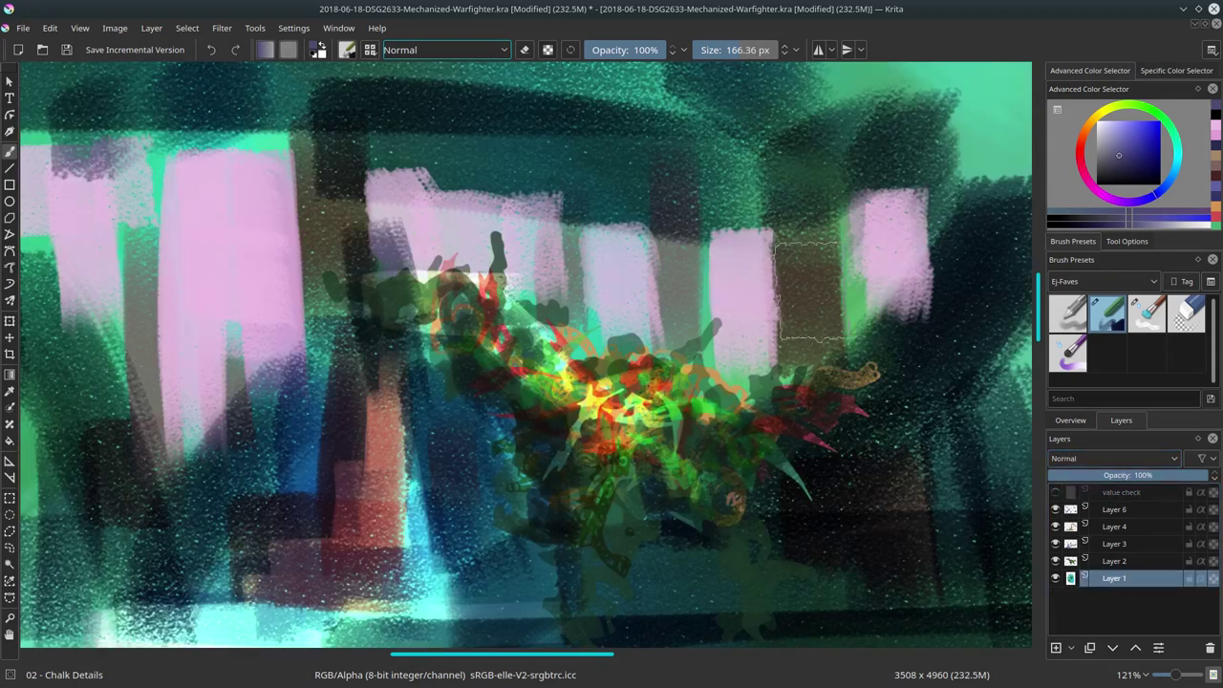
left_click(1103, 281)
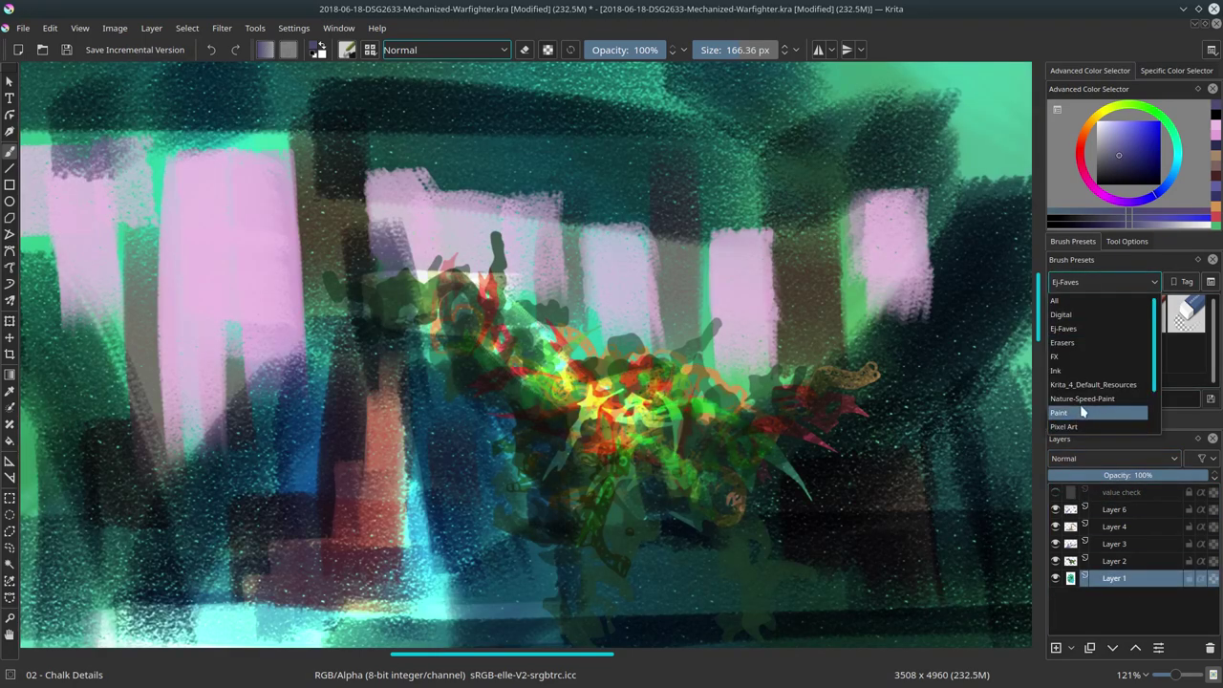
Stamp dark leaves across the top of the canvas with the Nature-Speed-Paint Stamp Leaves brush.
left_click(1082, 398)
left_click(1104, 348)
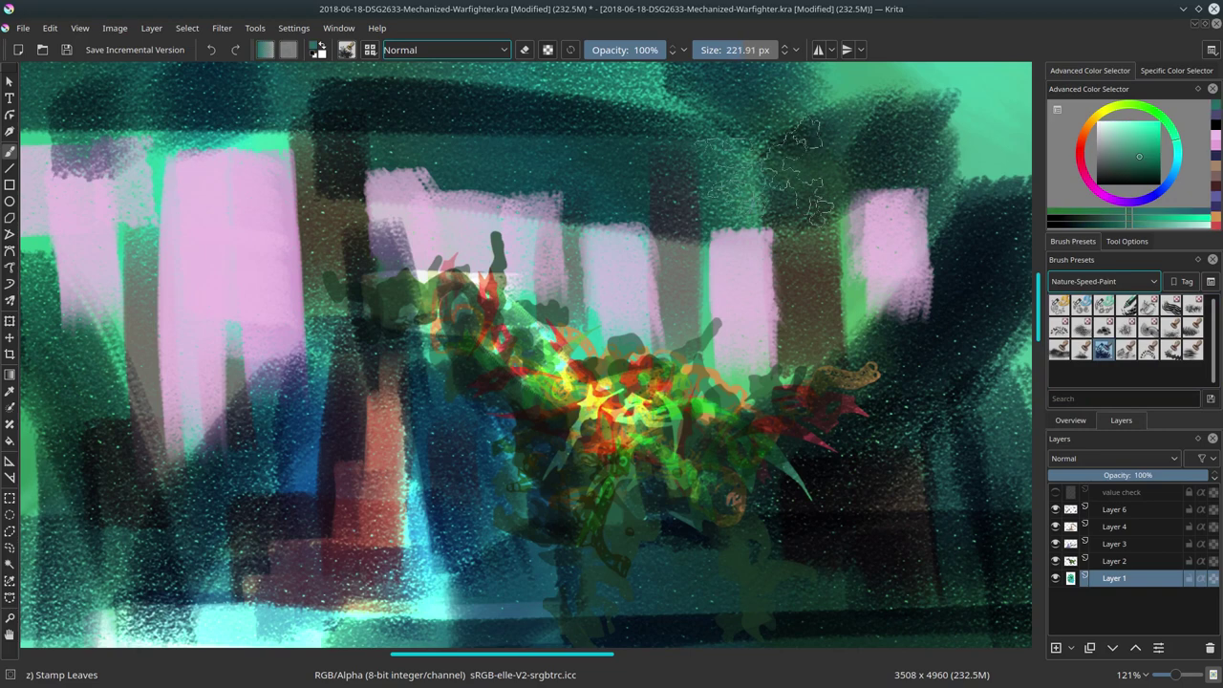
mouse_move(1003, 144)
left_mouse_down()
mouse_move(497, 191)
mouse_move(191, 315)
left_mouse_up()
Stamp grass tufts, including warm peach ones, along the bottom edge with Stamp Grass.
left_click(1193, 326)
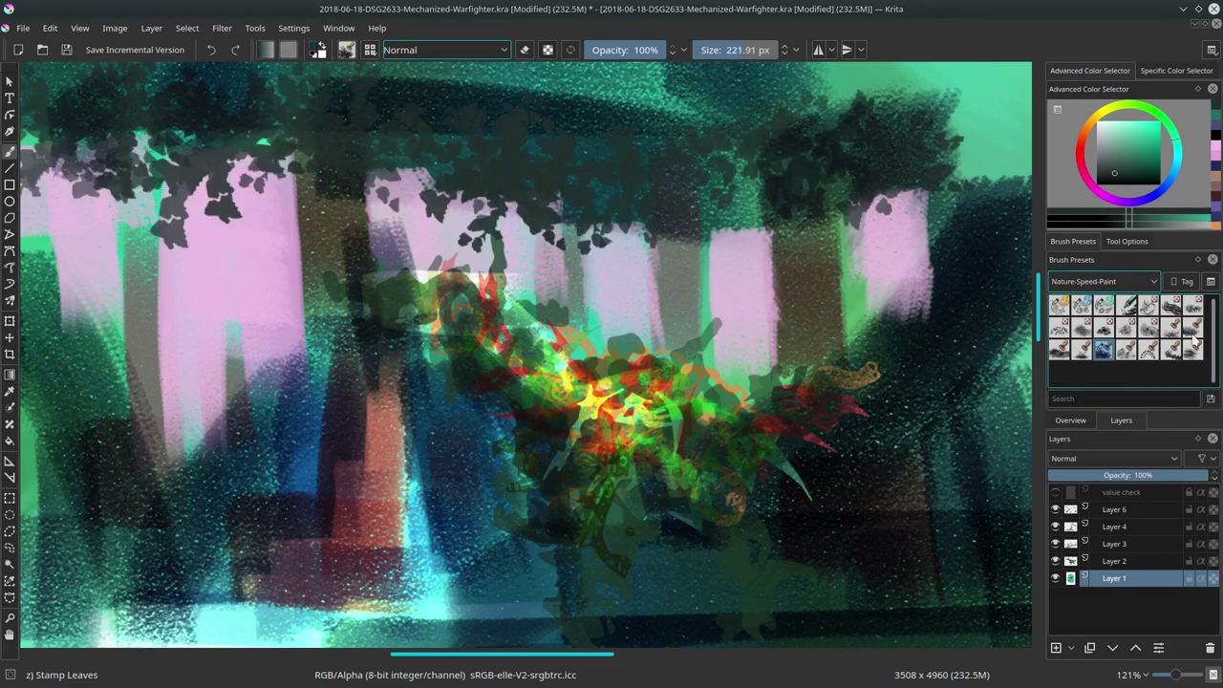
left_click_drag(86, 546, 449, 592)
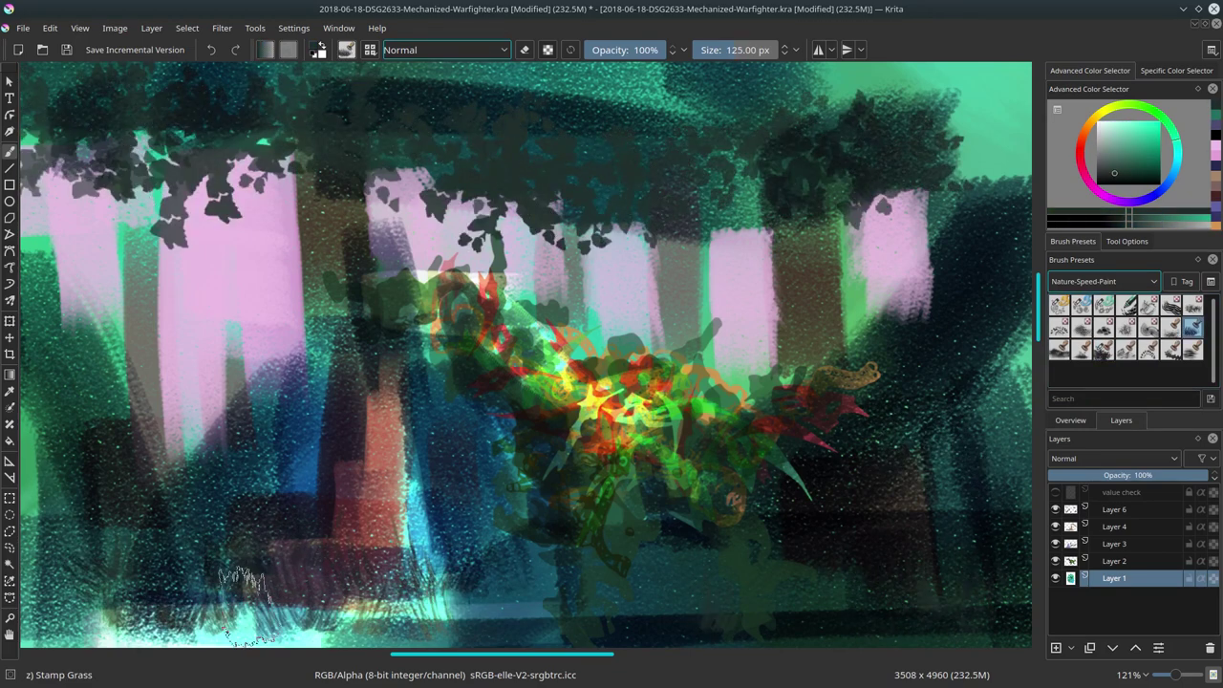
left_click(1016, 149, "ctrl")
left_click_drag(315, 611, 666, 607)
left_click(1015, 149, "ctrl")
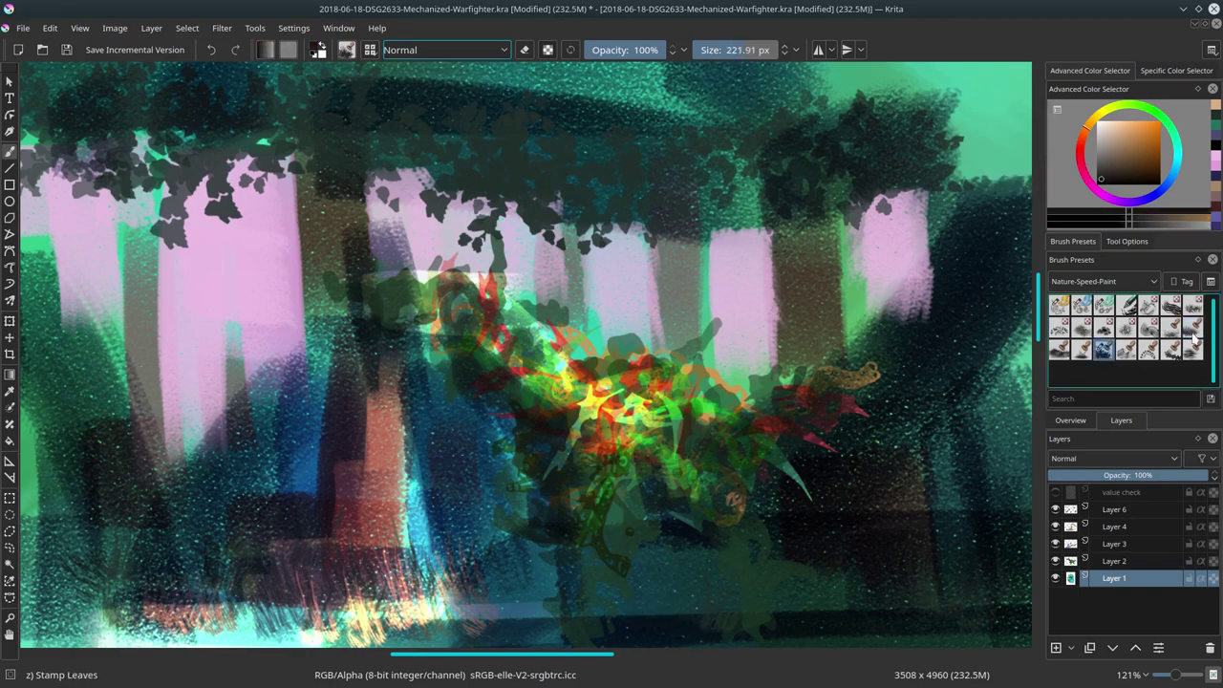
left_click(1058, 349)
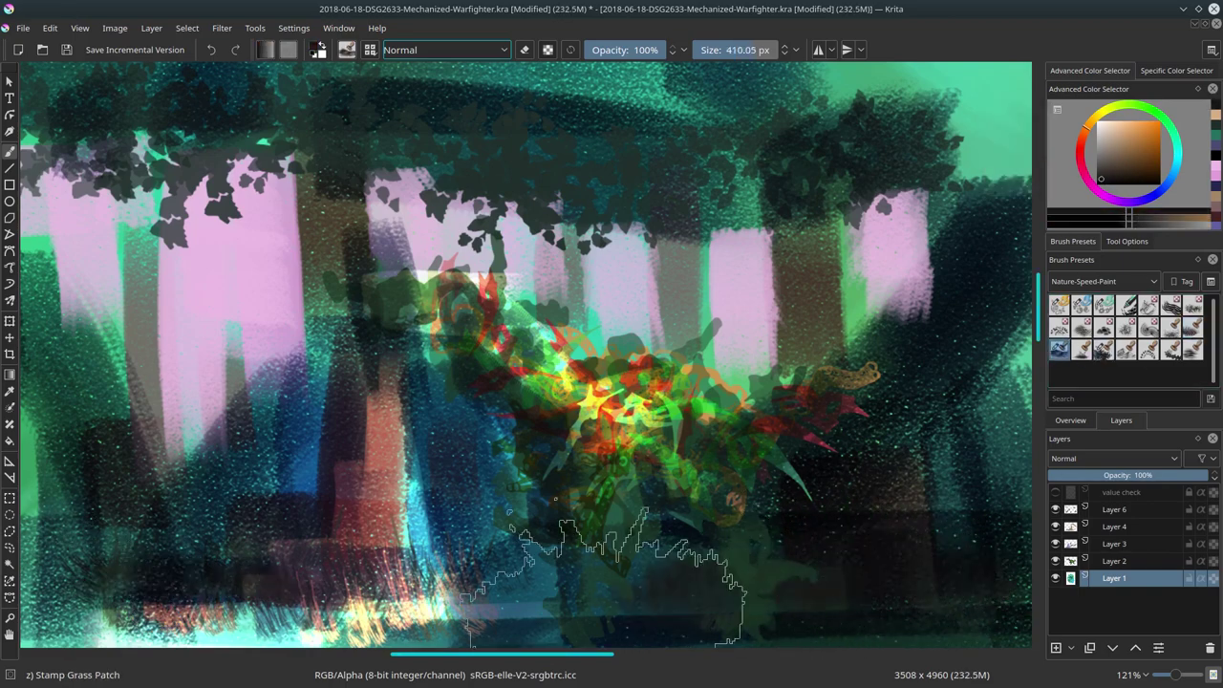
Crop the canvas around the painting to 1241 × 630.
left_click(10, 354)
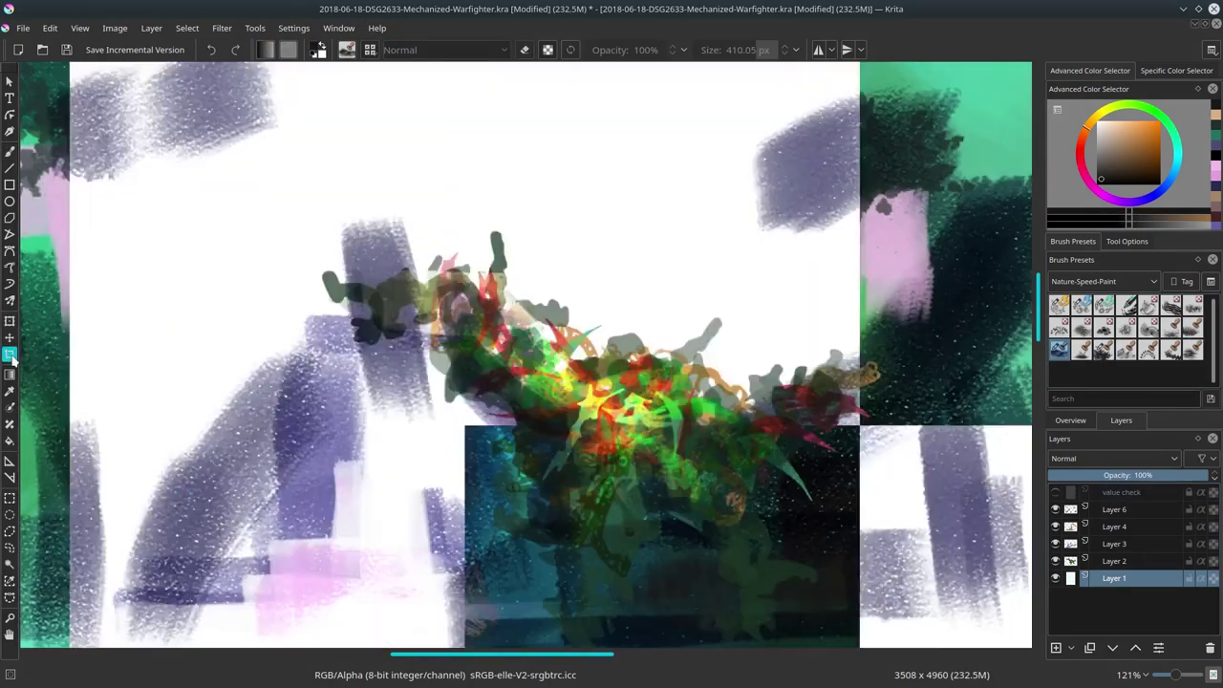
left_click_drag(685, 445, 669, 396)
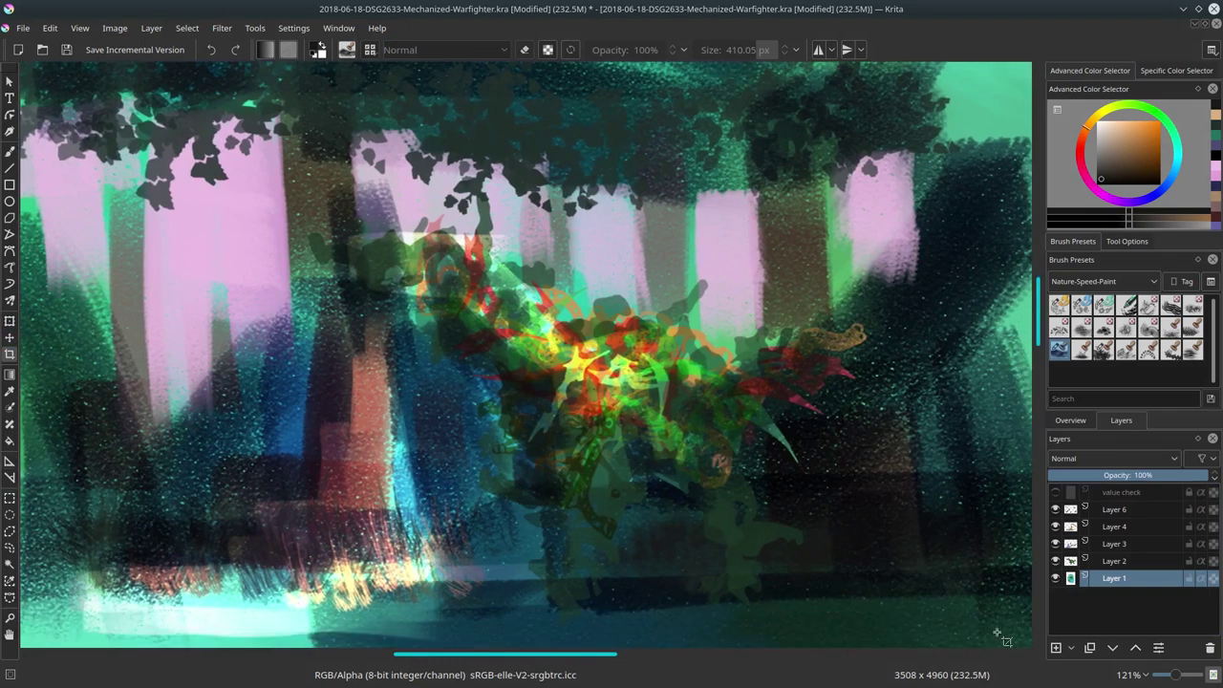
left_click_drag(996, 632, 35, 144)
key("Return")
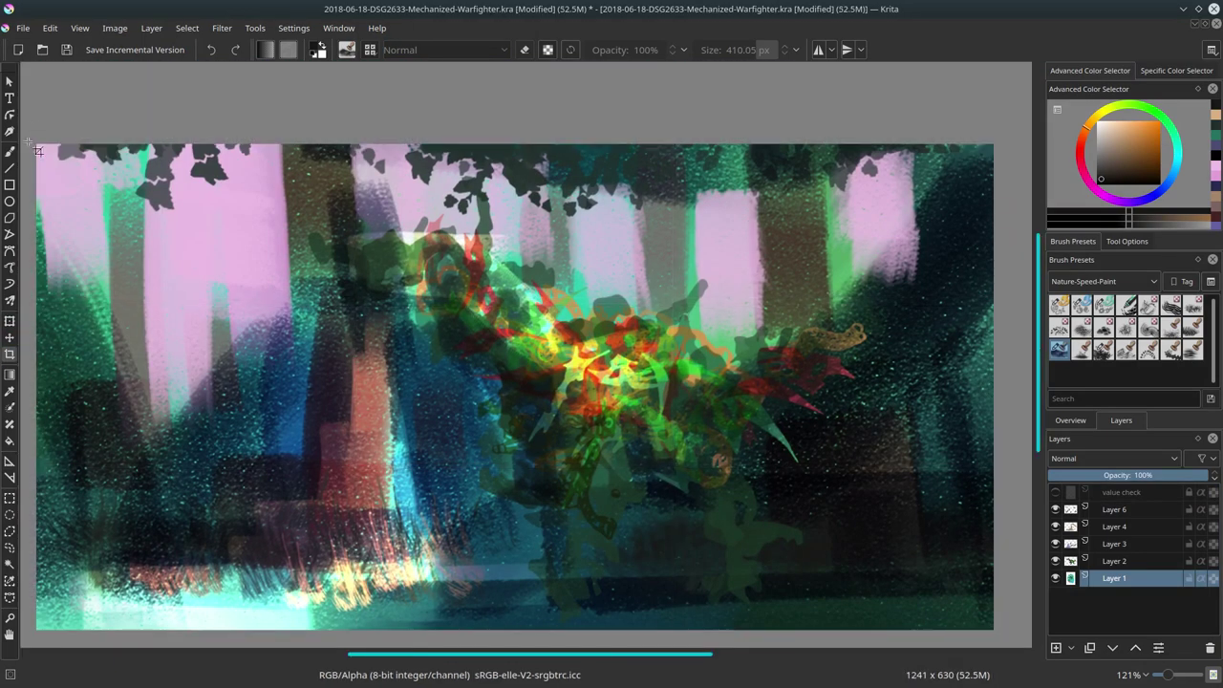
Merge the painted layers into one and select the Blender Textured Soft brush.
key("ctrl+shift+e")
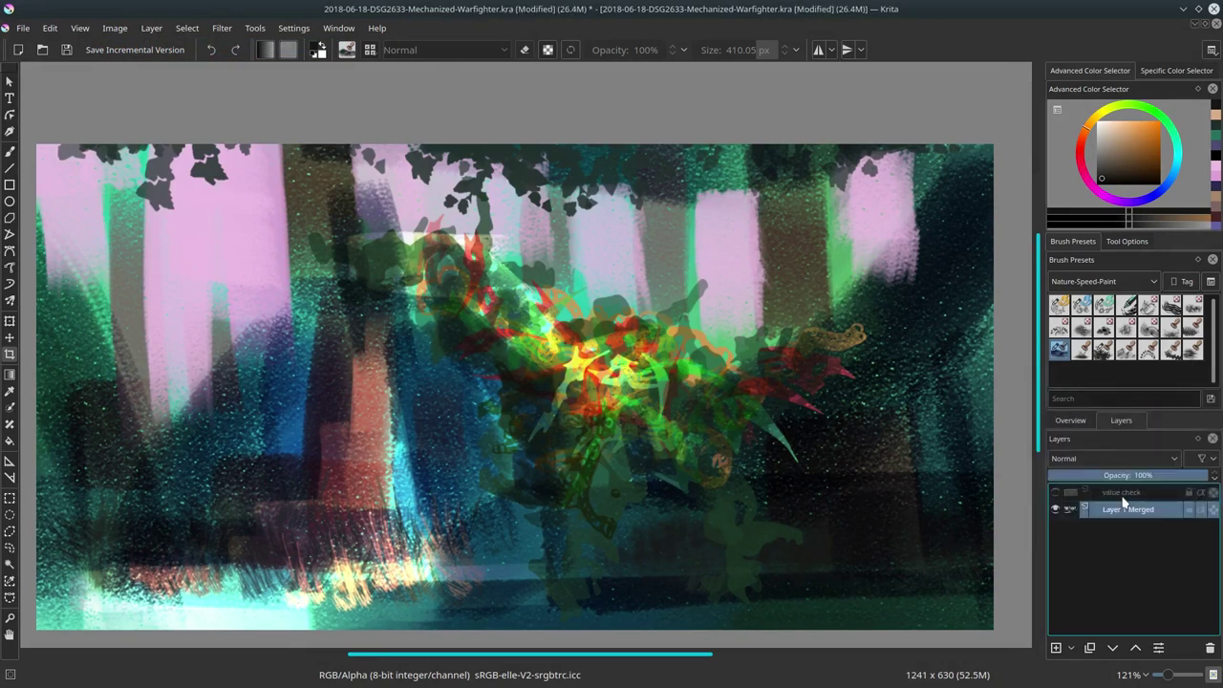
left_click(1104, 281)
left_click(1098, 330)
left_click(1146, 313)
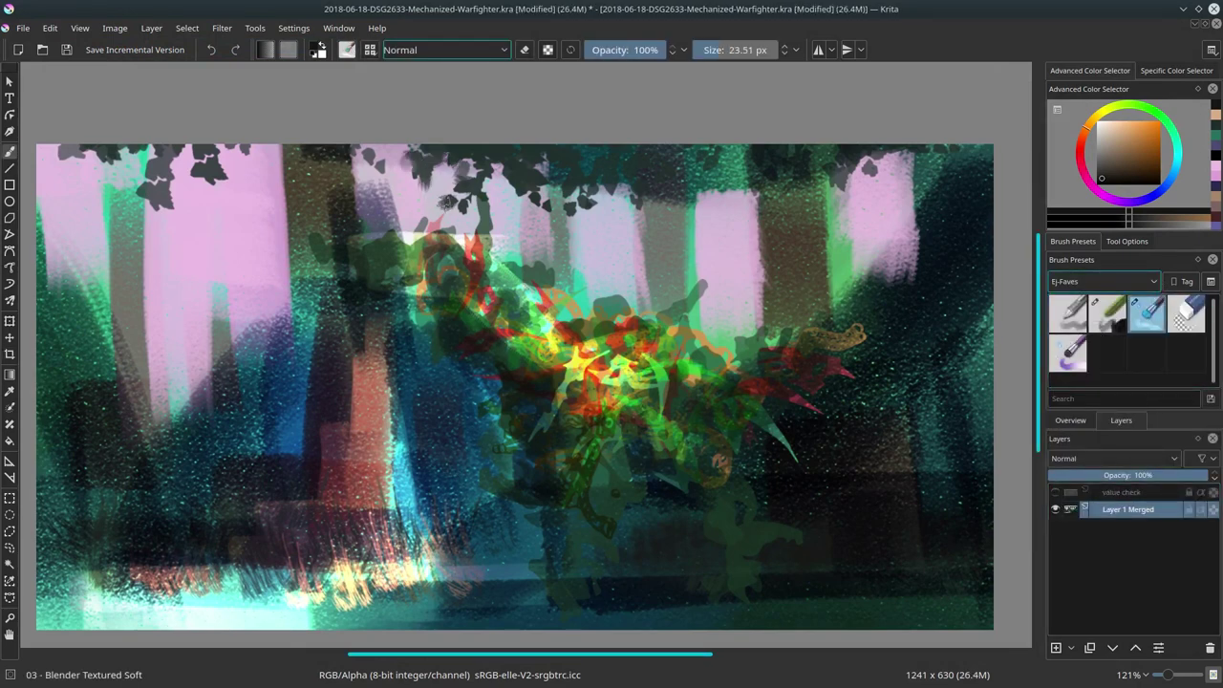
Try a pink Multiply Texture Reptile stroke around the creature, then undo it.
left_click(1104, 281)
left_click(1098, 386)
left_click(1080, 326)
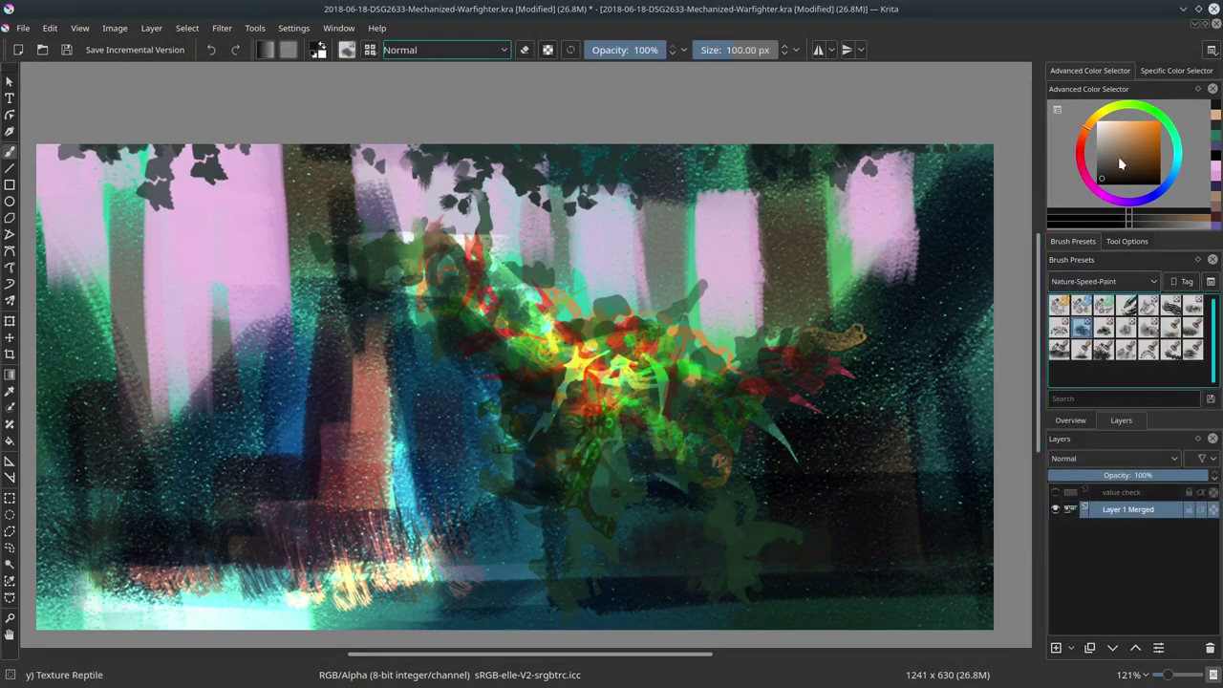
left_click(445, 50)
left_click(439, 175)
left_click_drag(756, 375, 794, 436)
key("ctrl+z")
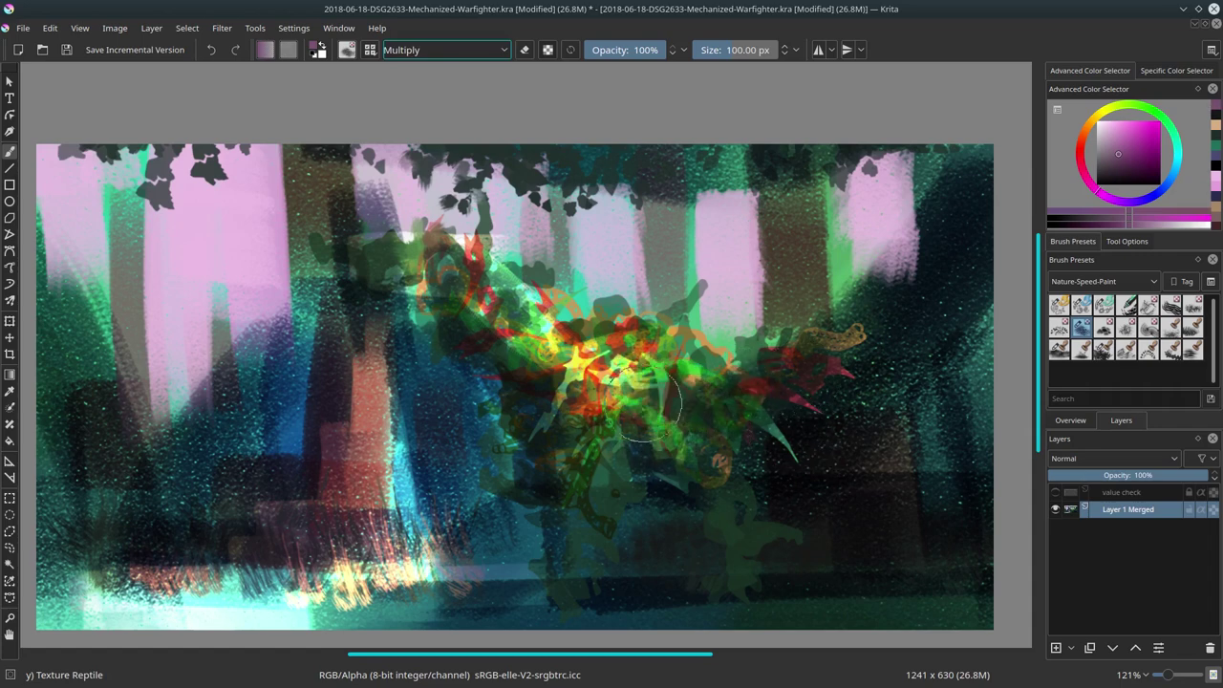
key("slash")
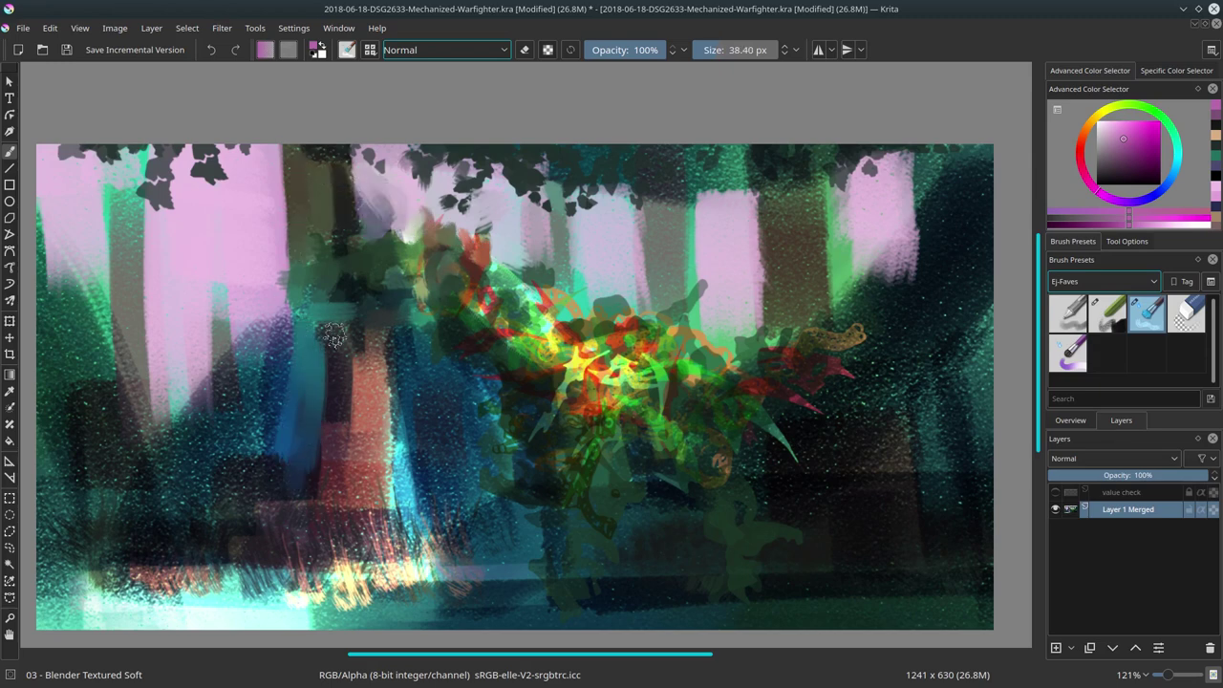
Add a dark purple blocky Multiply stroke on the left tree with Shapes Square.
left_click(1104, 280)
left_click(1098, 387)
left_click(1125, 303)
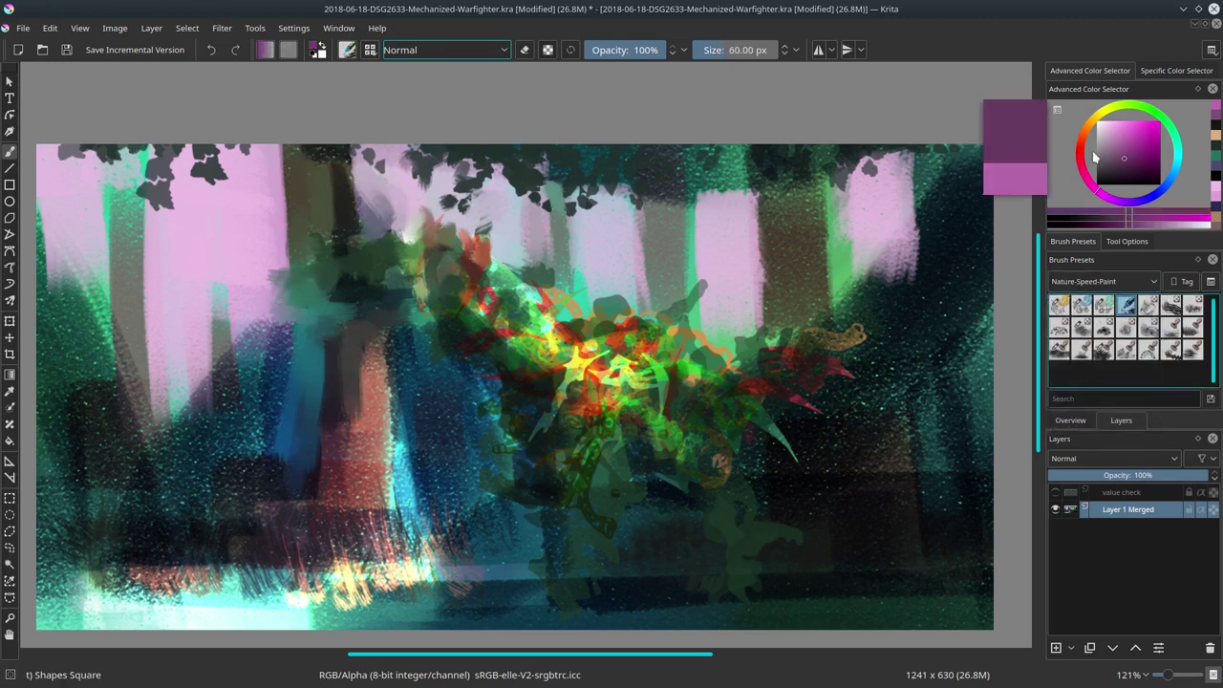
left_click(445, 50)
left_click(440, 175)
left_click_drag(258, 272, 420, 292)
Blend dark strokes over the left trees and lower-left foreground, then float and resize the canvas window.
key("slash")
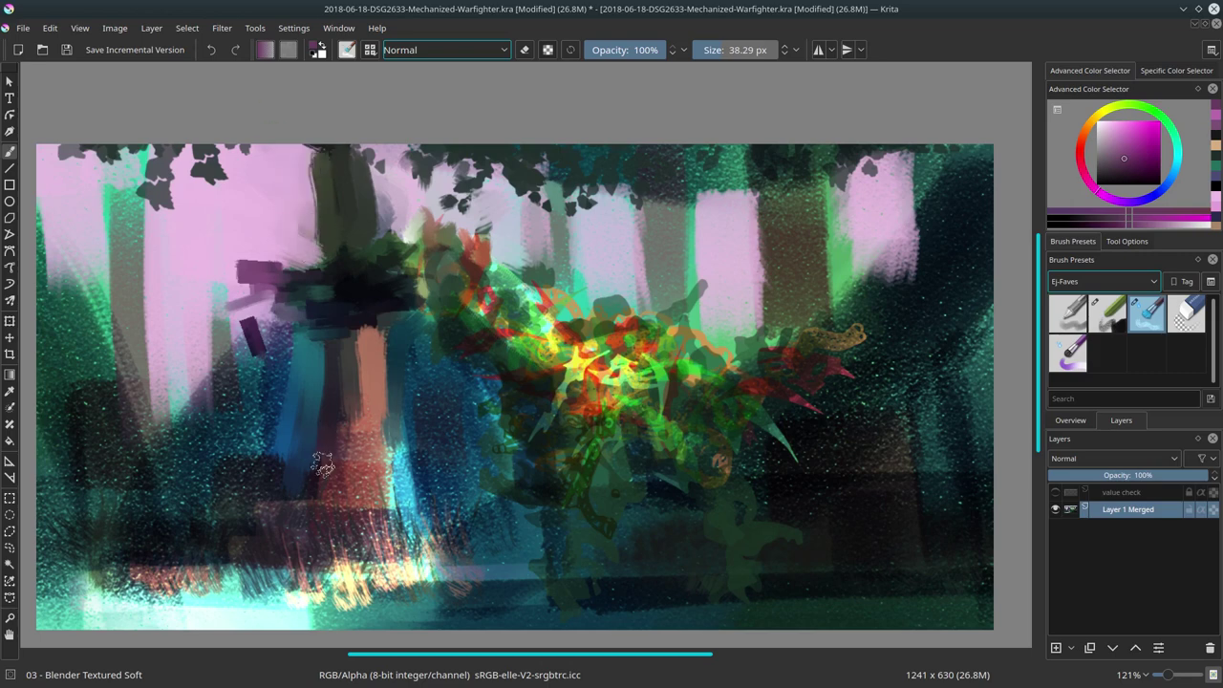
mouse_move(172, 430)
left_mouse_down()
mouse_move(225, 344)
mouse_move(262, 449)
left_mouse_up()
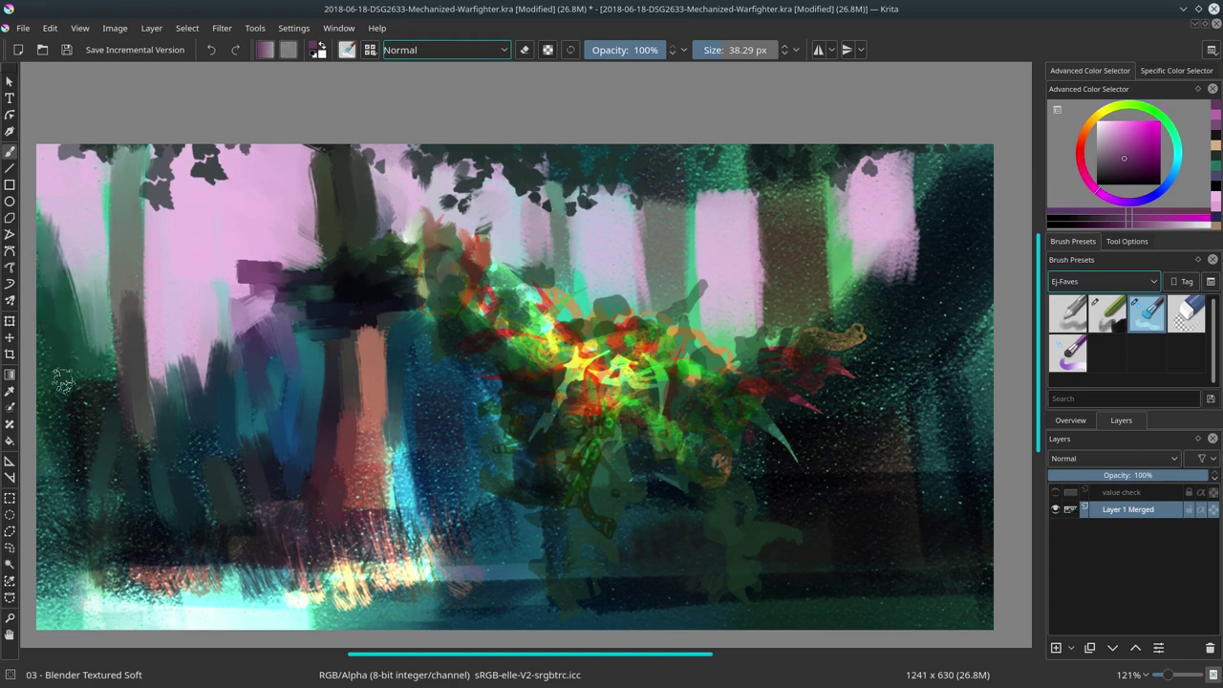
left_click_drag(139, 496, 89, 558)
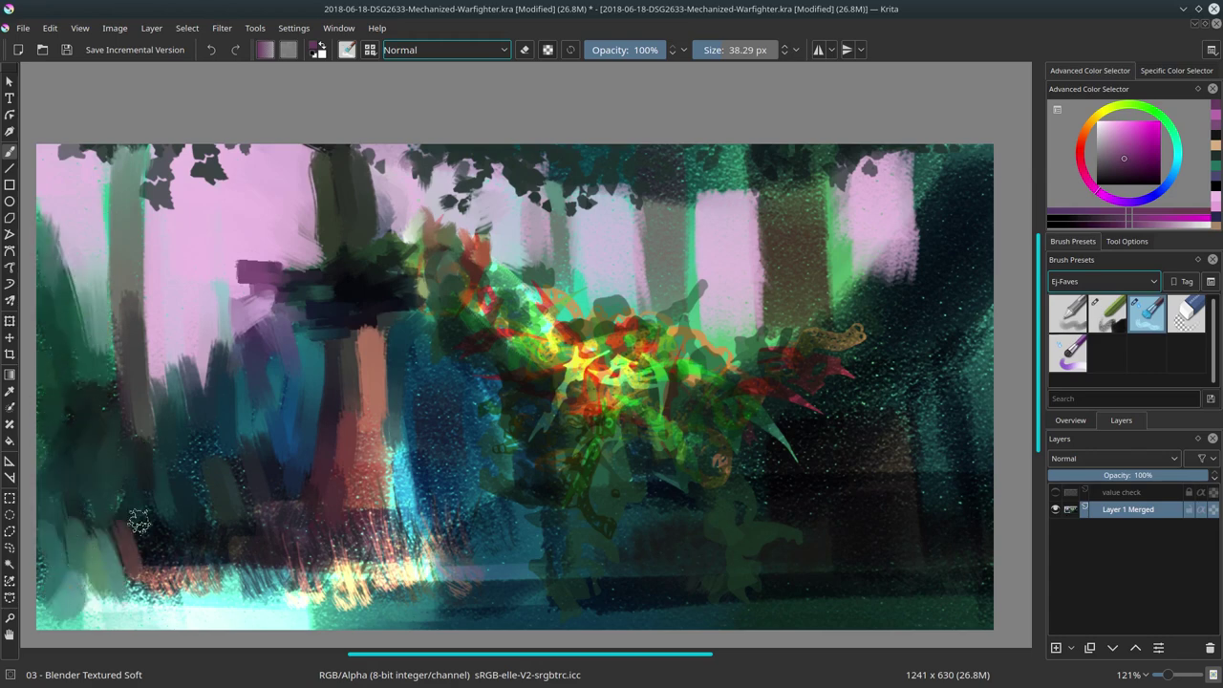
left_click(1197, 23)
left_click_drag(296, 369, 387, 571)
Centre and enlarge the floating painting window, fitting the whole page in view.
left_click_drag(655, 117, 613, 85)
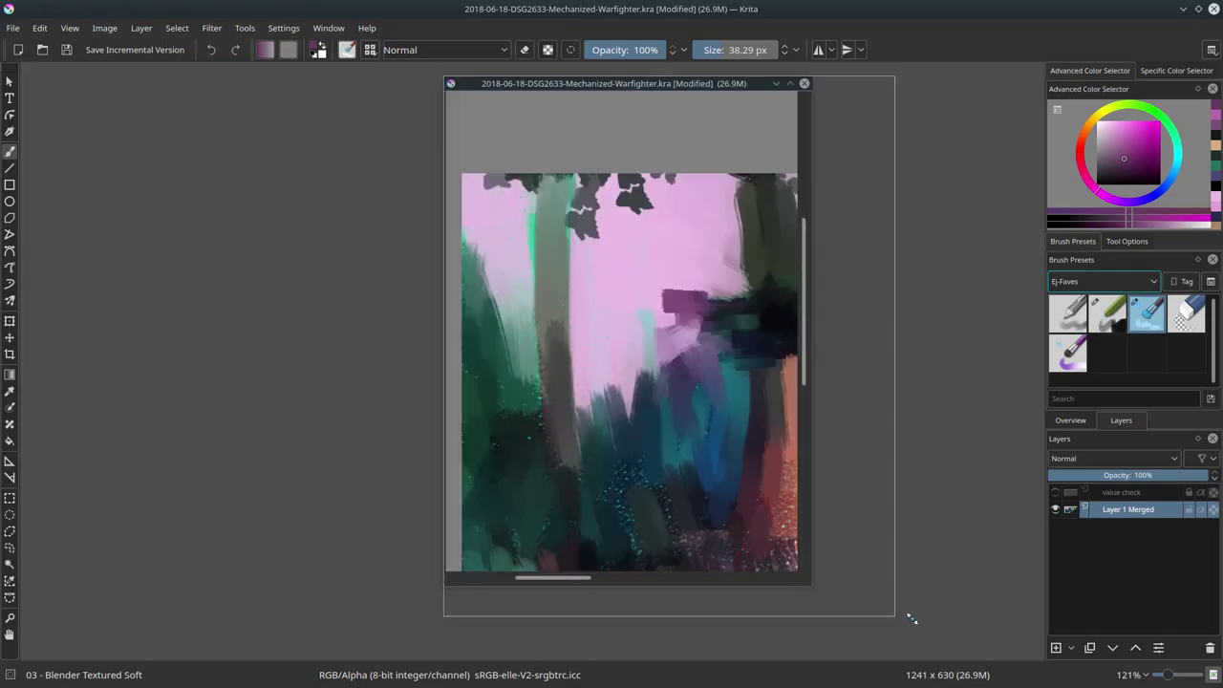
left_click_drag(901, 617, 1025, 642)
key("2")
Open Red Creek (2).jpg from the PhotobashOrg references folder and enlarge its window.
key("ctrl+o")
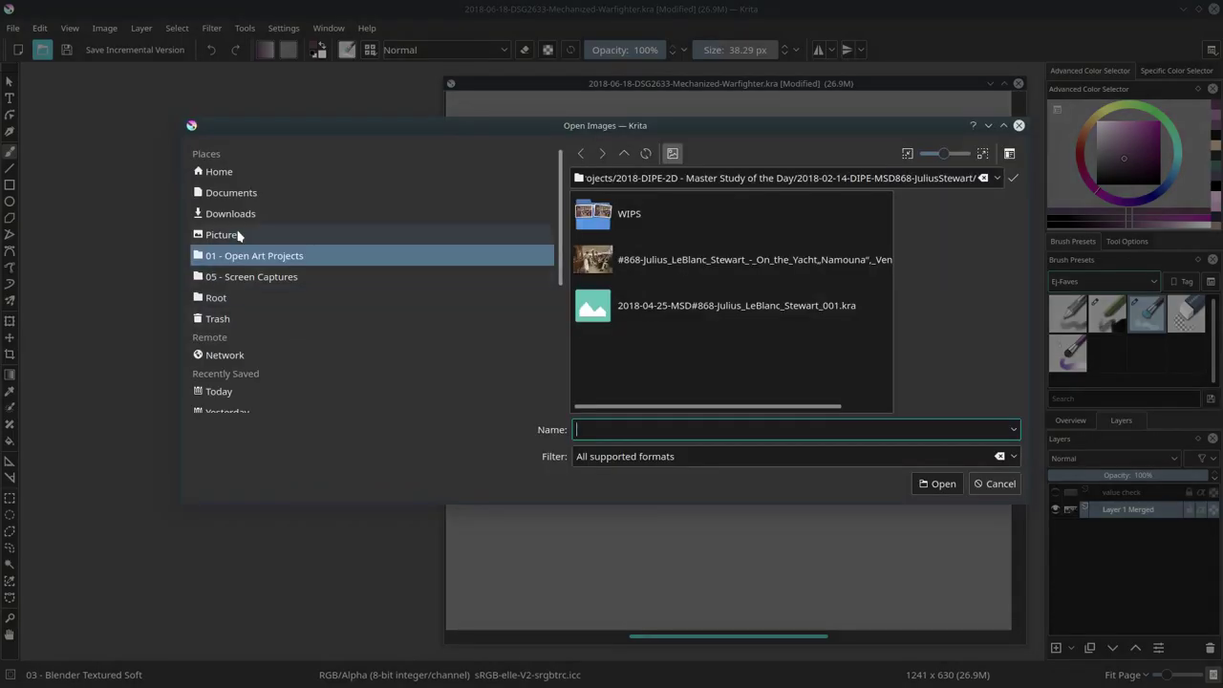
left_click(235, 235)
left_click(828, 319)
left_click(707, 276)
double_click(821, 214)
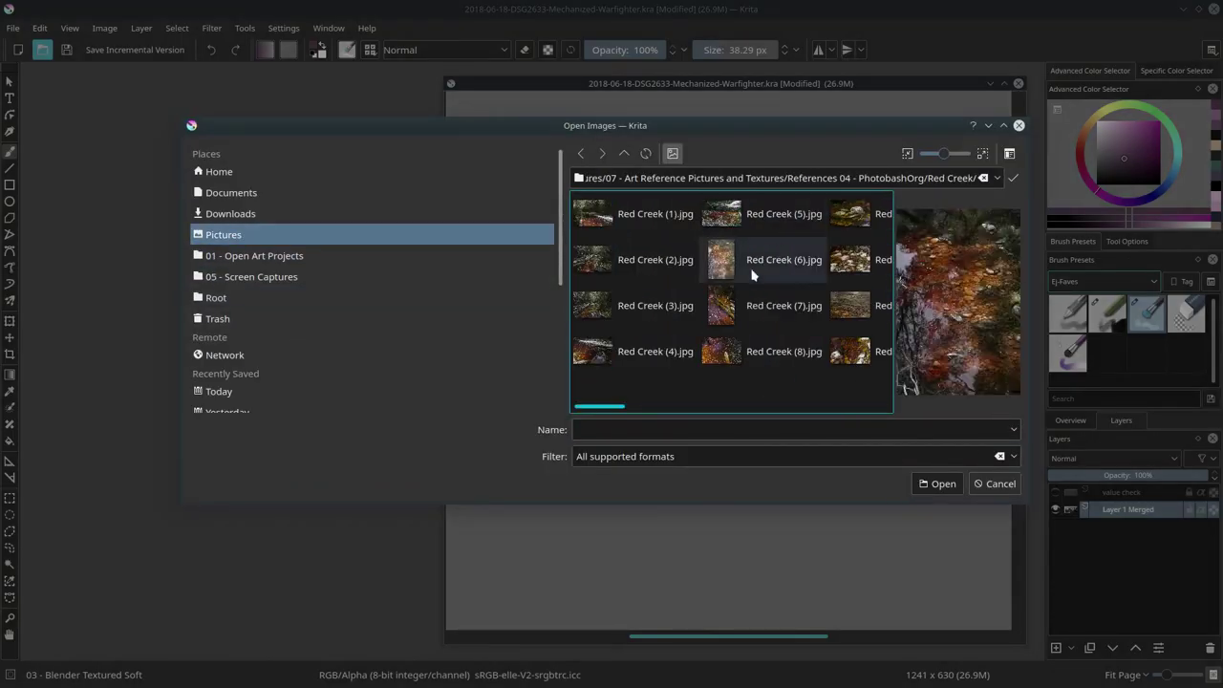
double_click(634, 260)
left_click_drag(188, 198, 421, 560)
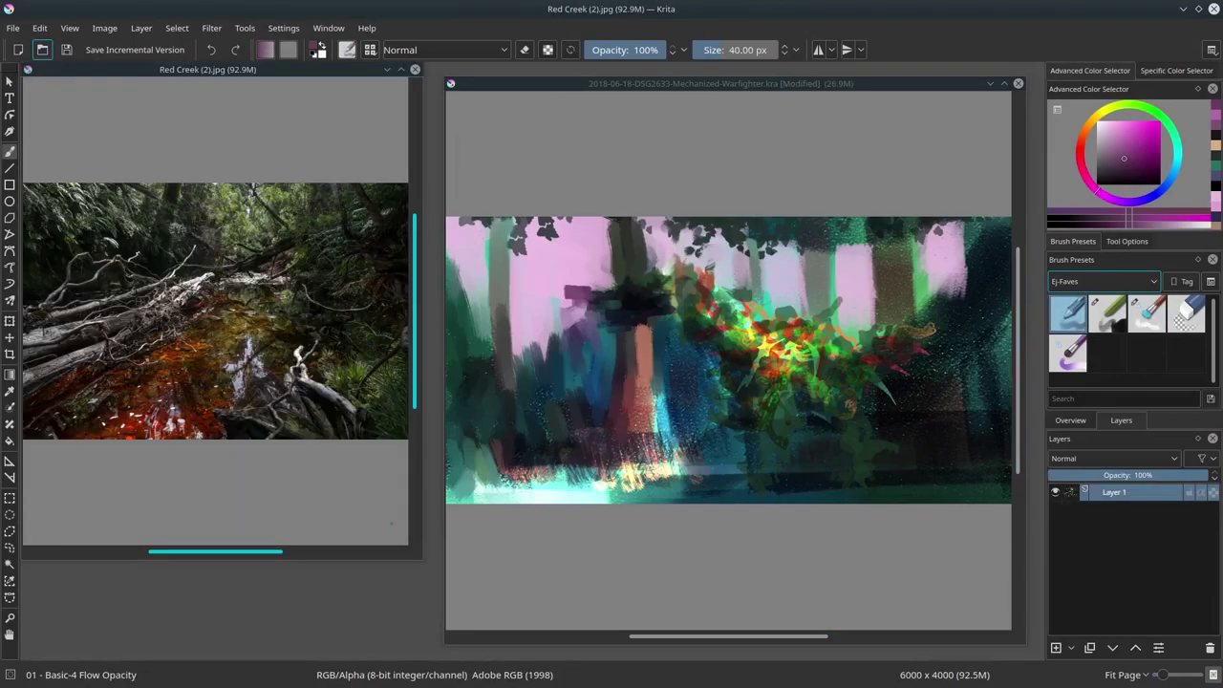
Copy a freehand-selected forest patch into the painting, shrunk and rotated into the upper left.
left_click(9, 547)
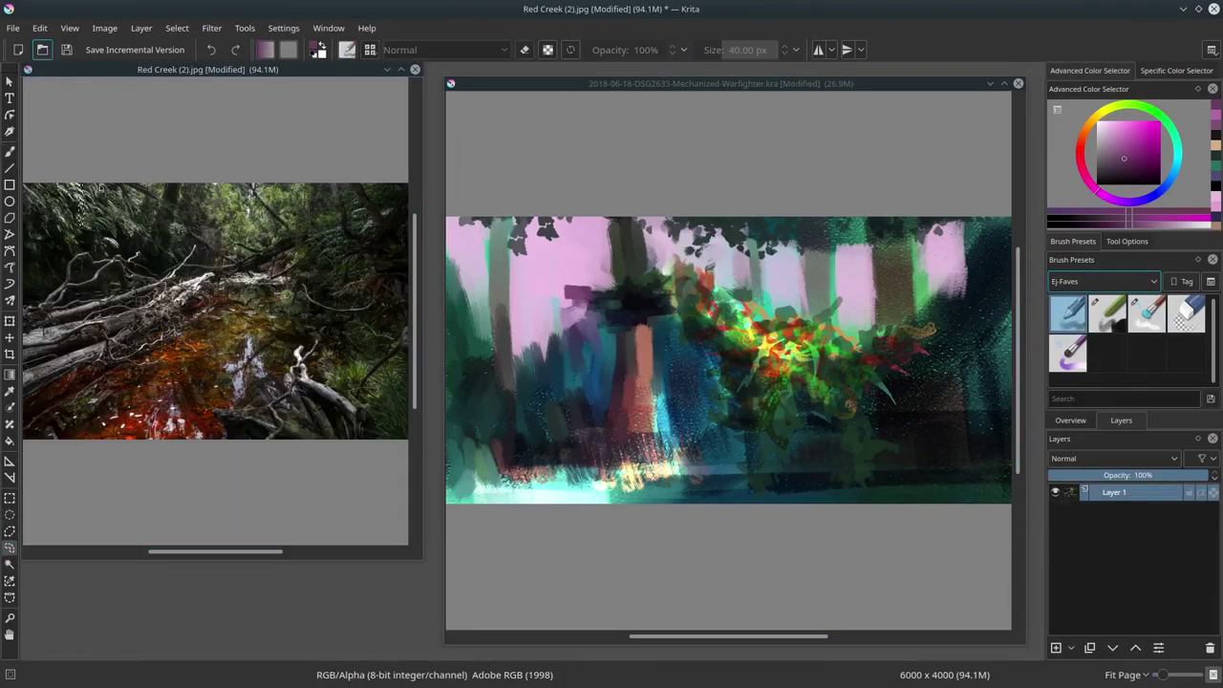
left_click(39, 28)
left_click(82, 150)
key("ctrl+Tab")
key("ctrl+v")
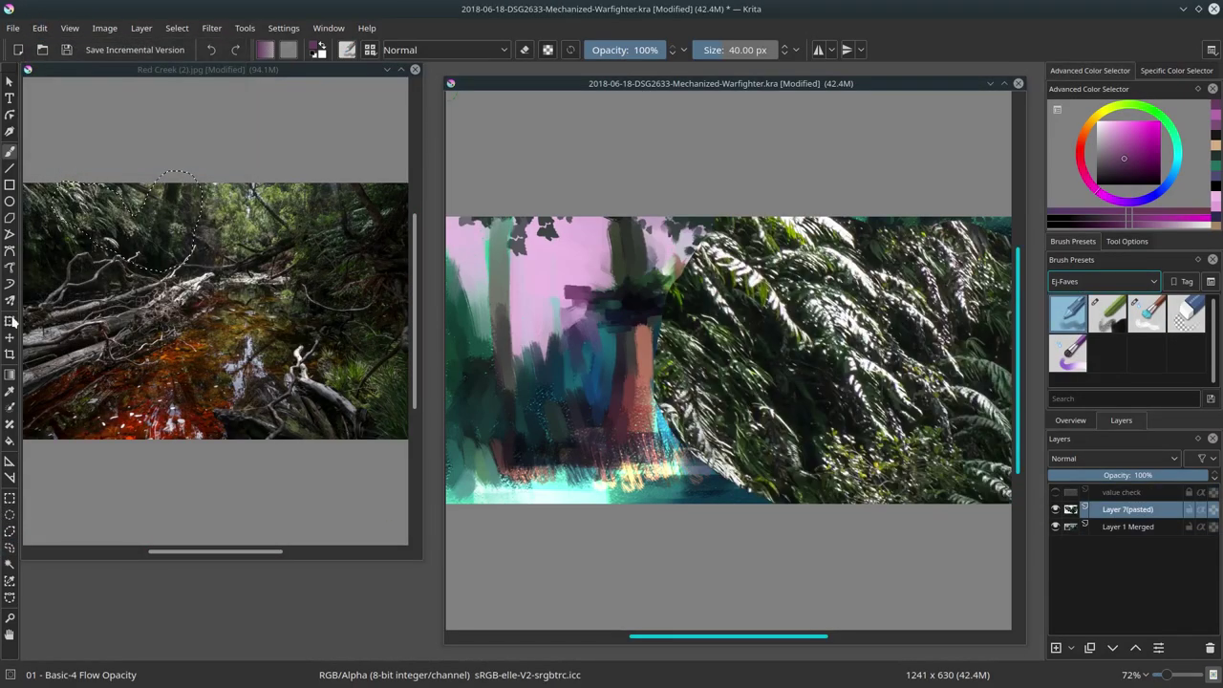
mouse_move(890, 600)
left_mouse_down()
mouse_move(609, 425)
mouse_move(437, 477)
left_mouse_up()
key("Return")
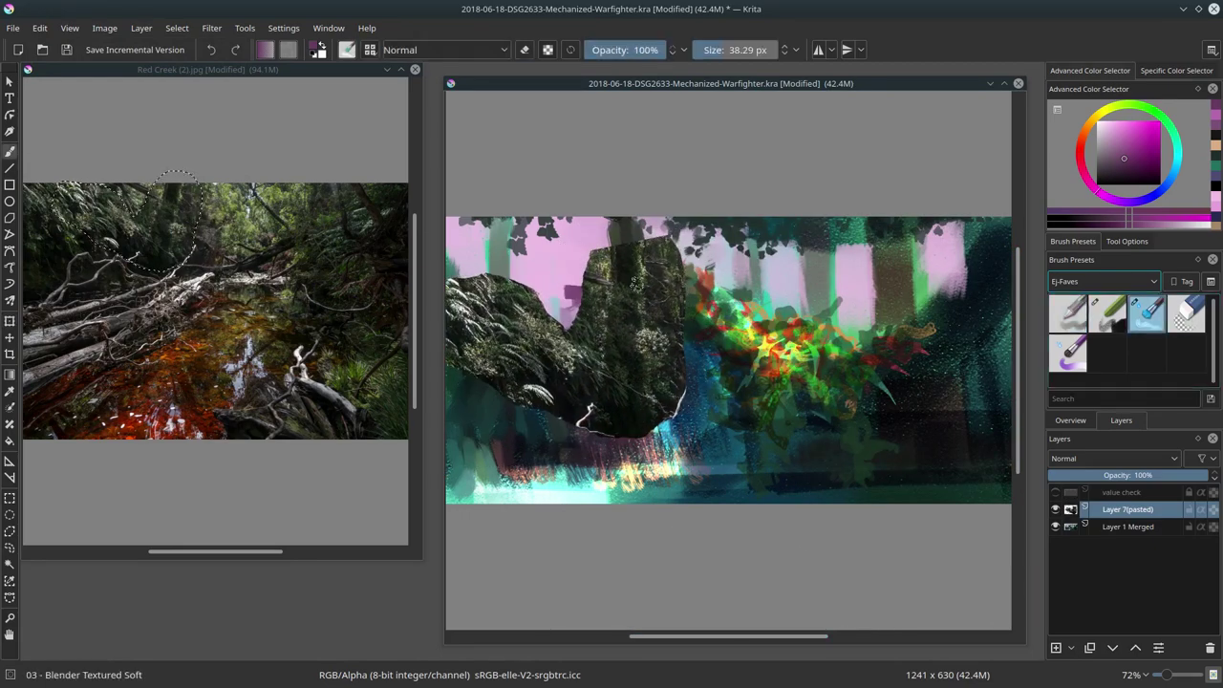
Erase the pasted forest's edges, lower its layer opacity to 47%, and close the photo.
key("b")
key("e")
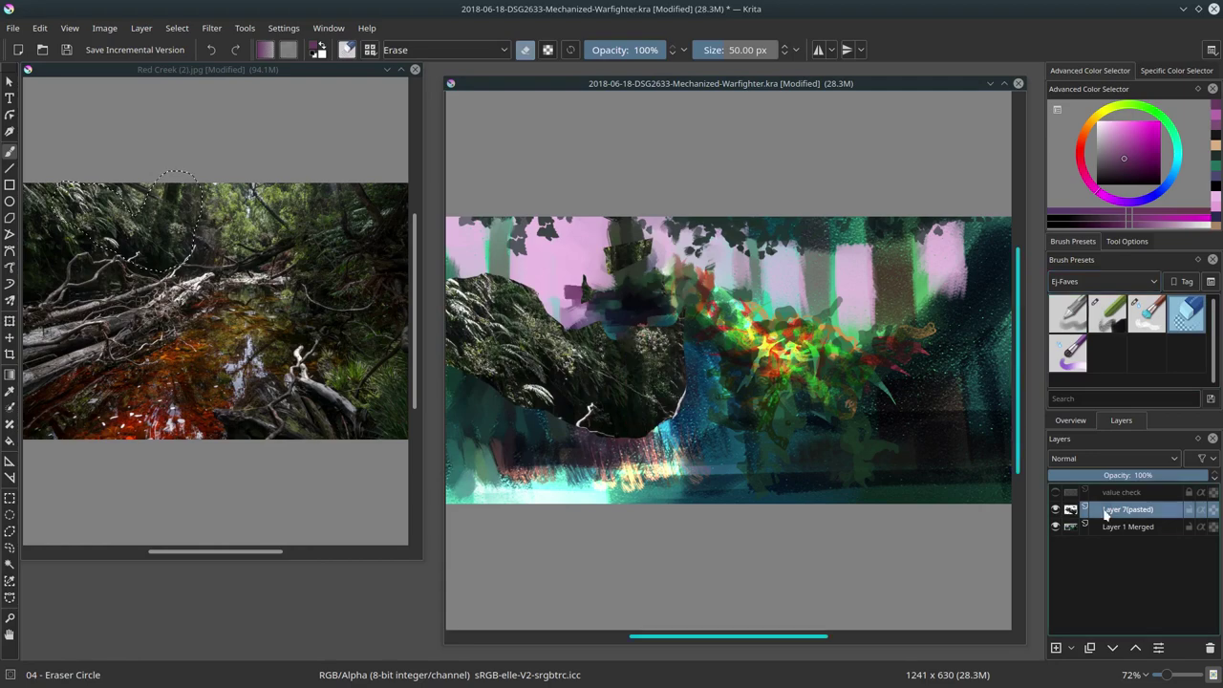
left_click_drag(1099, 475, 1122, 475)
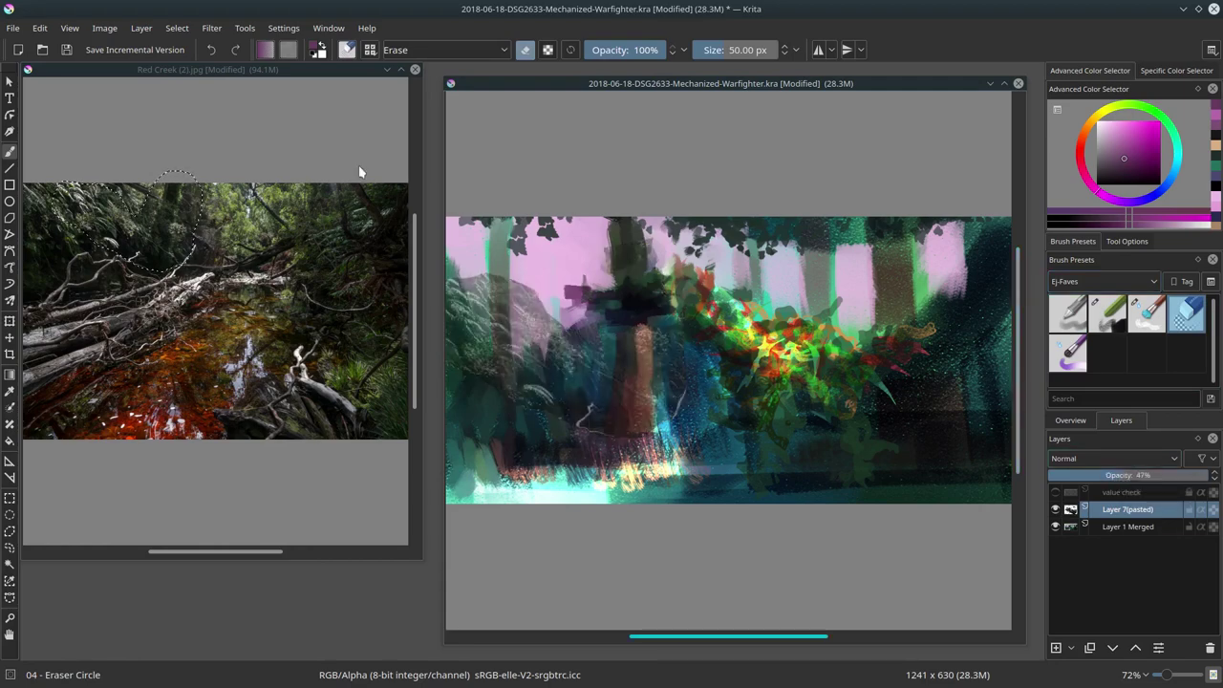
left_click(415, 70)
Paste the Red Creek (52) photo into the painting, shrunk and repositioned as a layer.
left_click(42, 50)
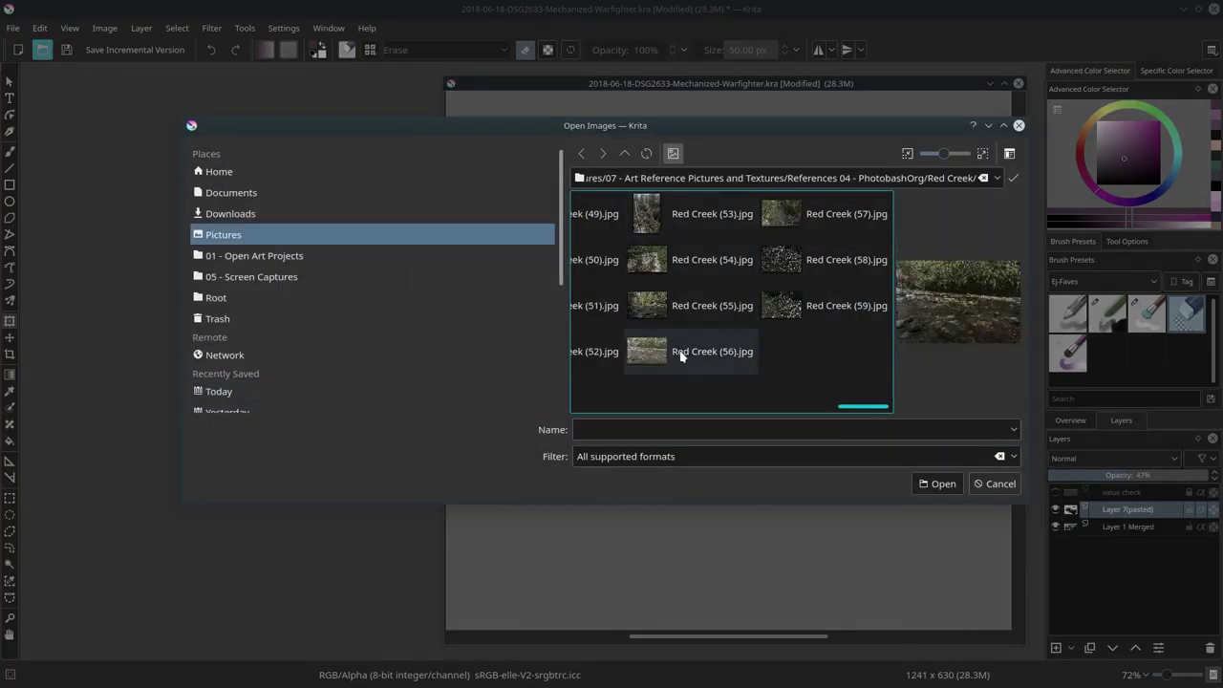
double_click(606, 355)
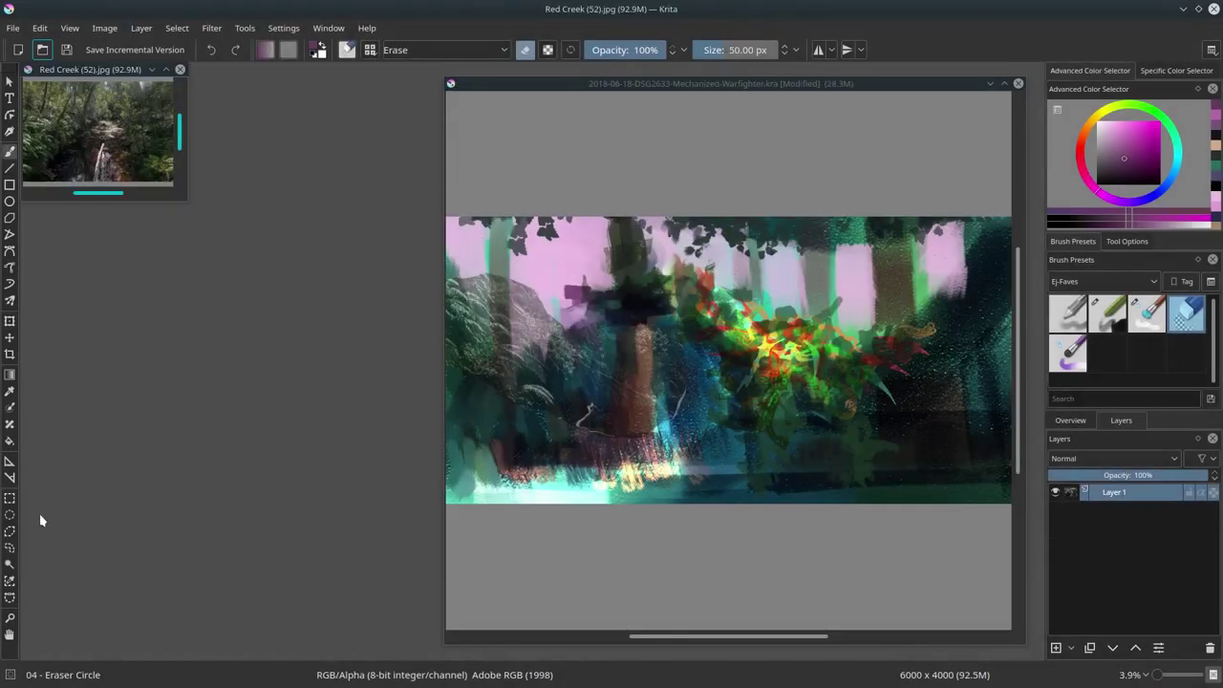
key("ctrl+v")
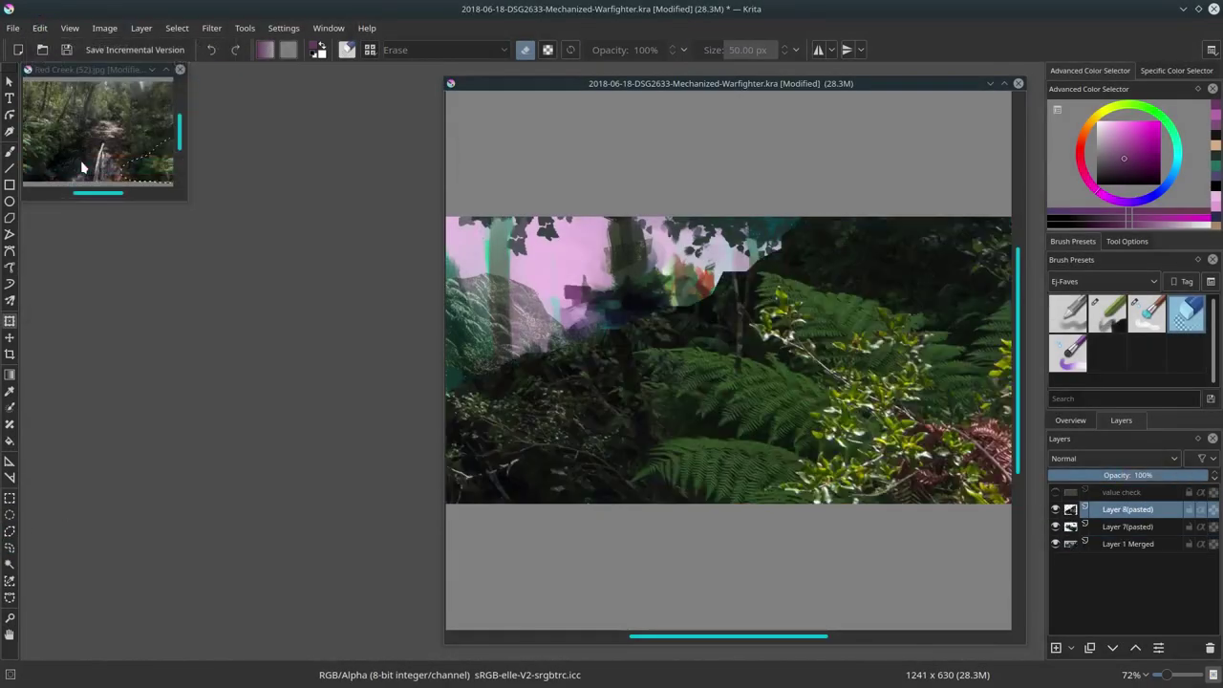
key("ctrl+w")
key("Return")
left_click_drag(676, 424, 956, 450)
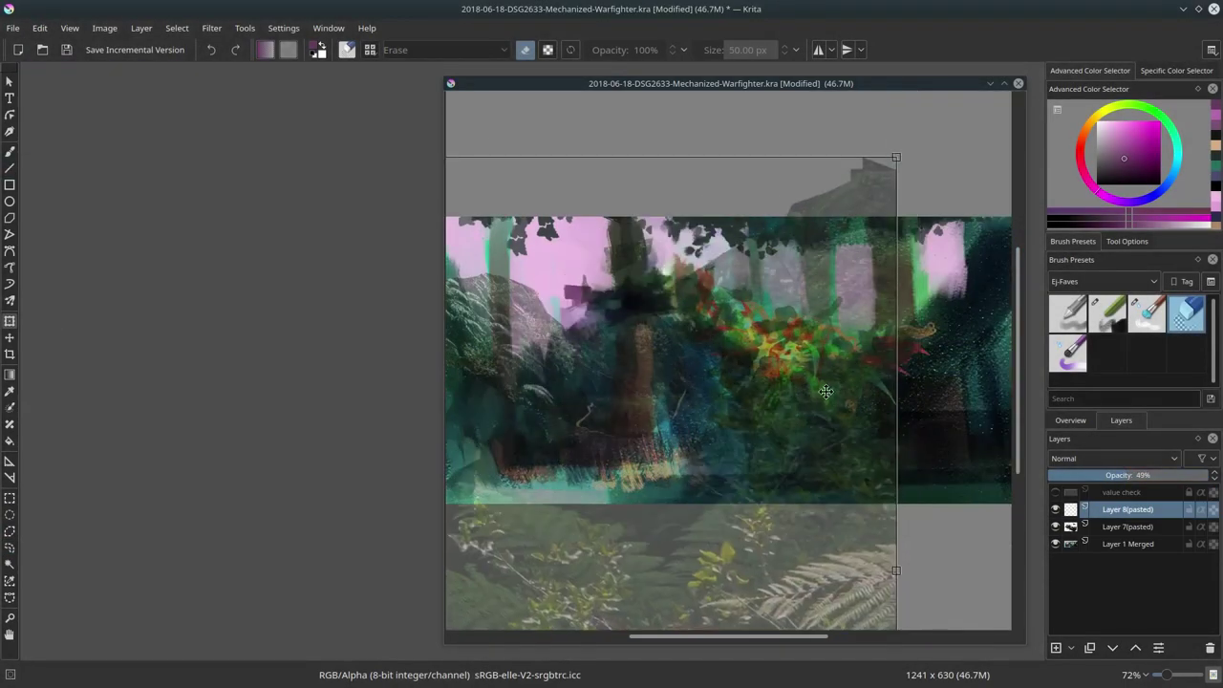
key("Return")
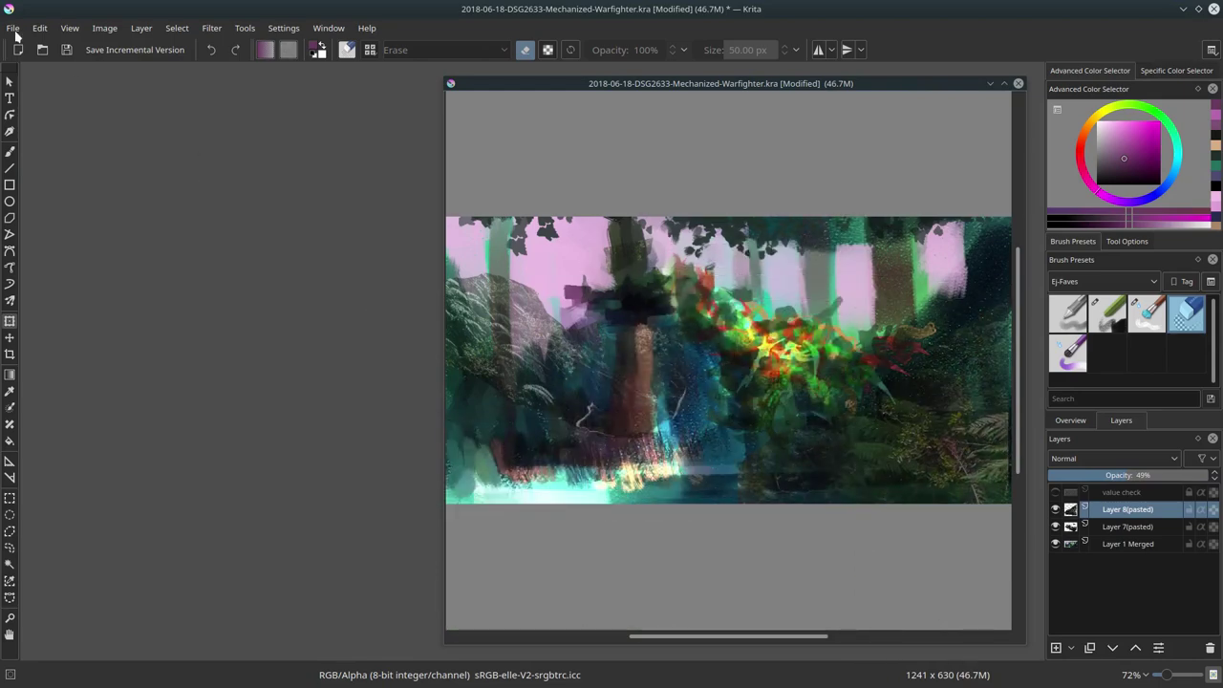
left_click(42, 50)
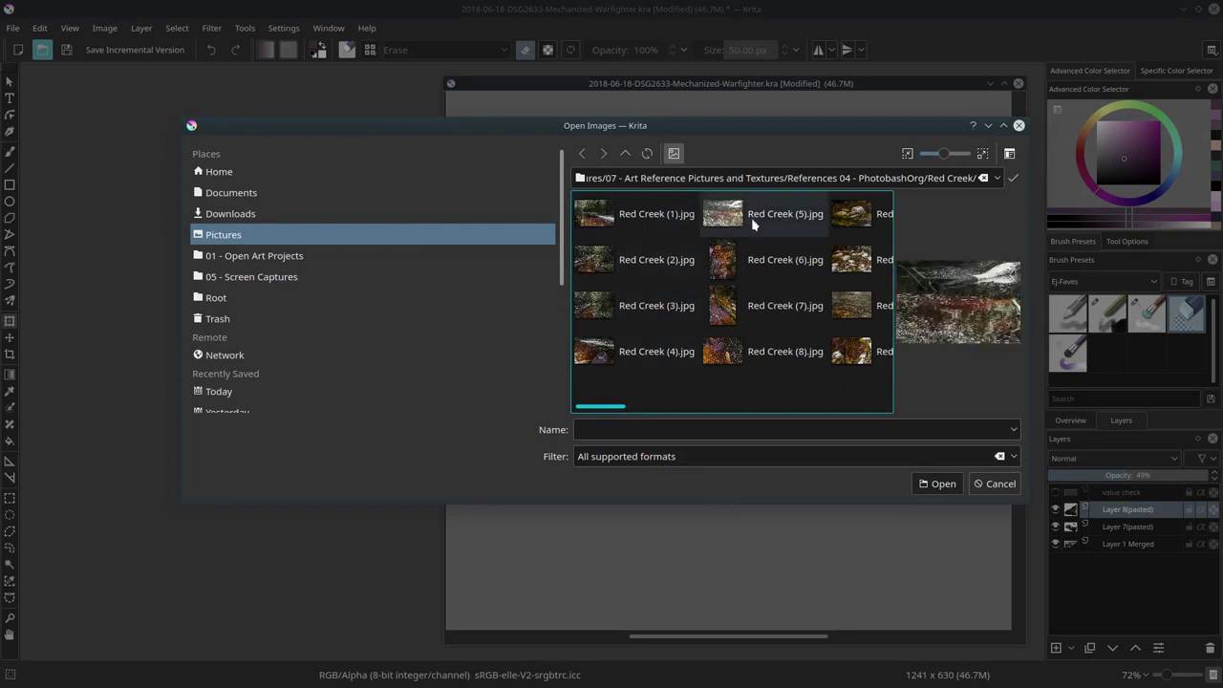
Browse the references folders to the Löwenburg Castle folder.
key("alt+Up")
left_click_drag(656, 410, 736, 410)
double_click(796, 372)
left_click(625, 153)
double_click(655, 215)
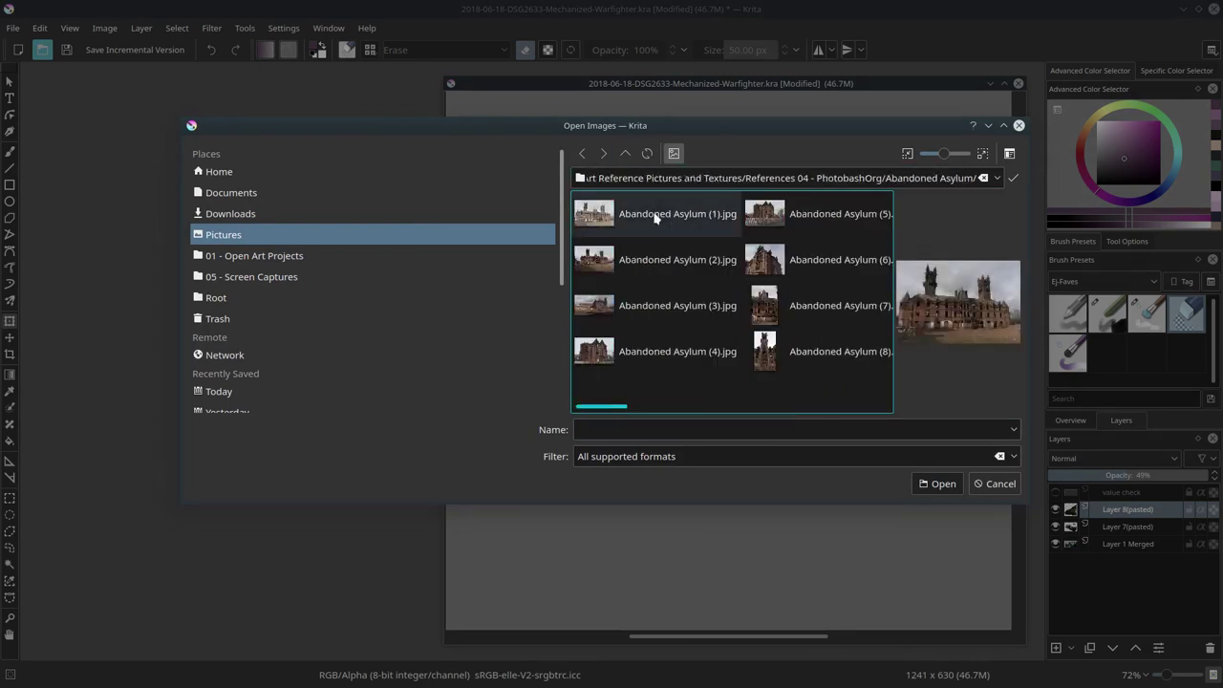
key("alt+Up")
double_click(682, 308)
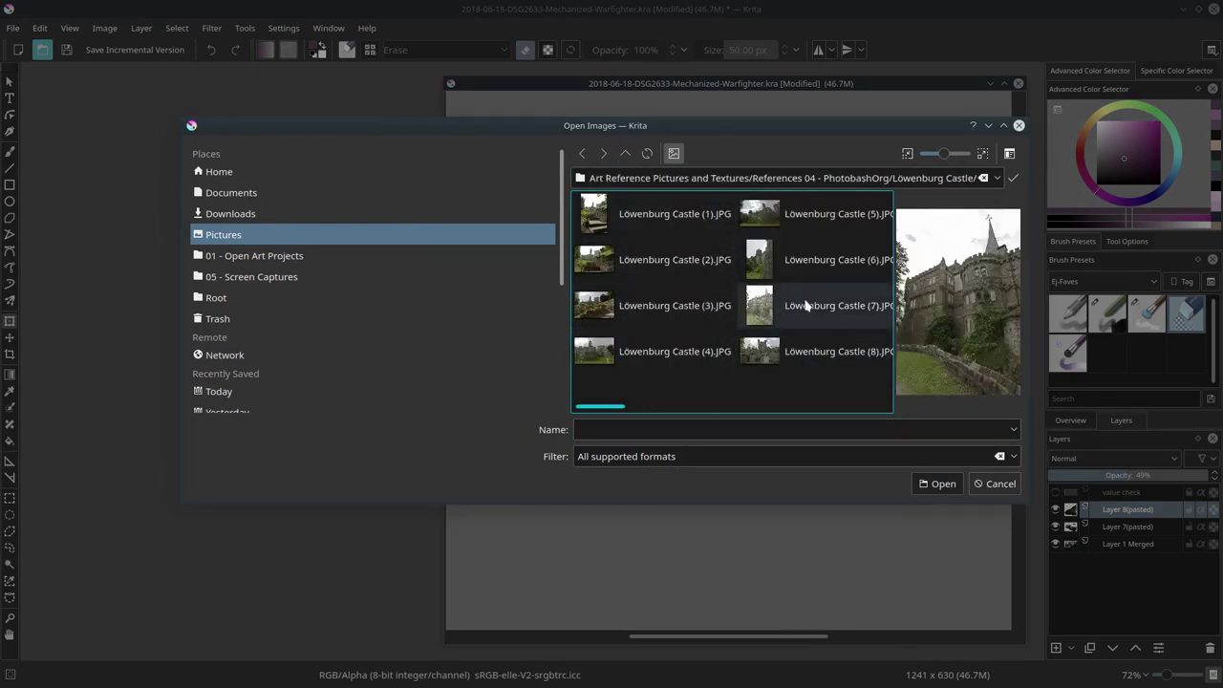
Scroll through the folder and open the Löwenburg Castle (40) photo.
scroll(688, 315, "down", 1)
scroll(688, 315, "down", 1)
scroll(676, 221, "down", 1)
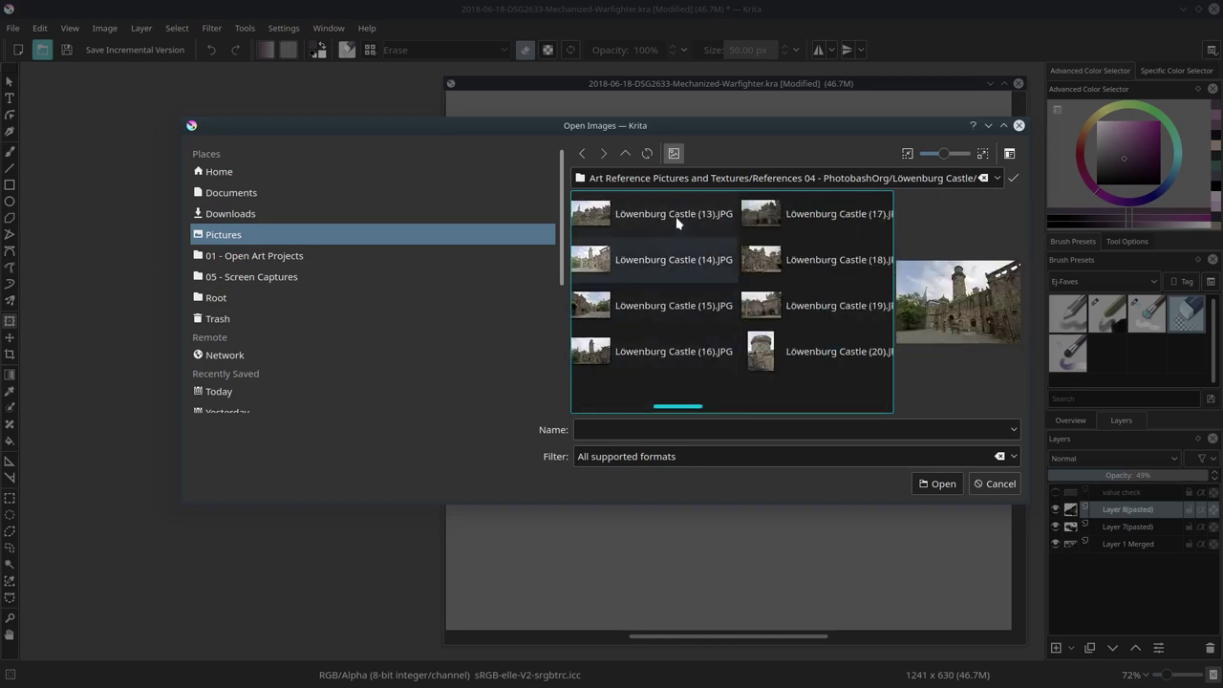
scroll(749, 381, "down", 2)
scroll(776, 354, "down", 1)
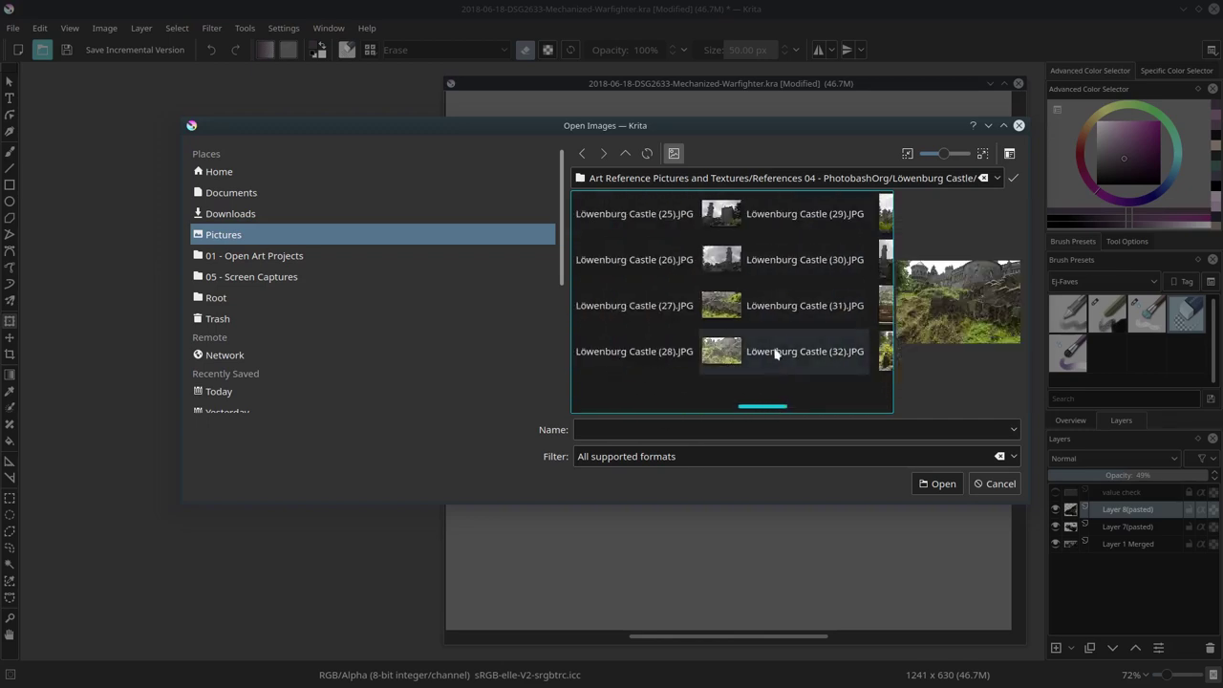
scroll(764, 316, "down", 1)
scroll(800, 411, "down", 1)
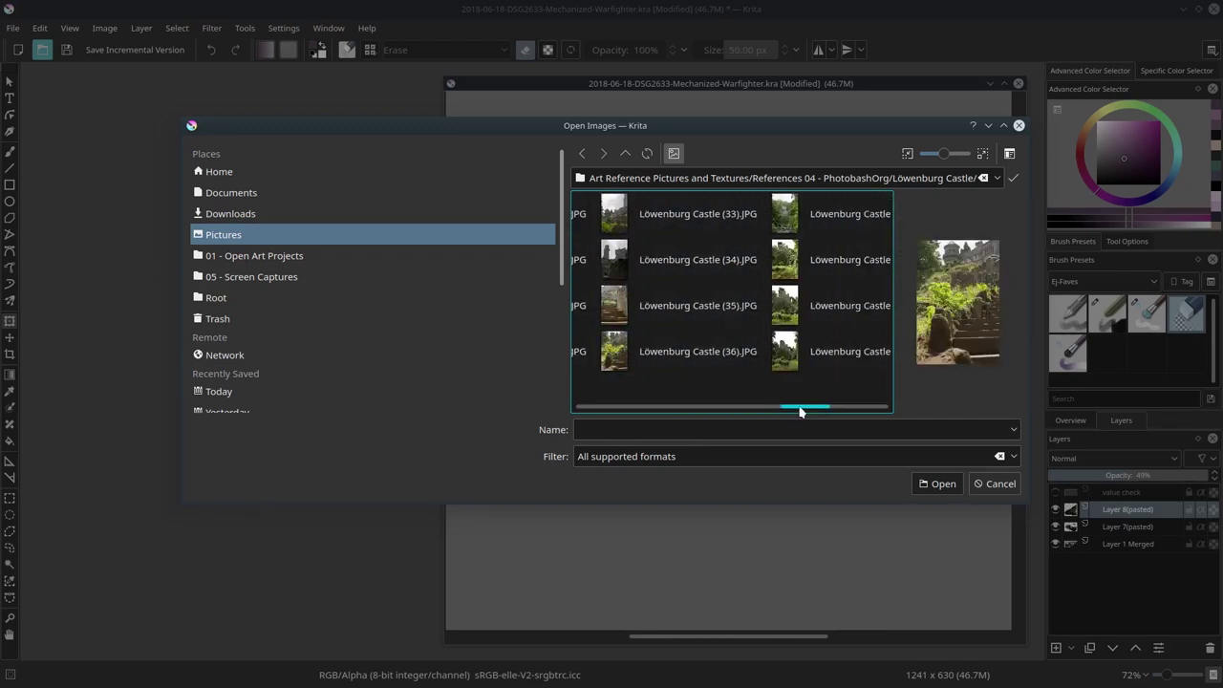
scroll(764, 325, "down", 1)
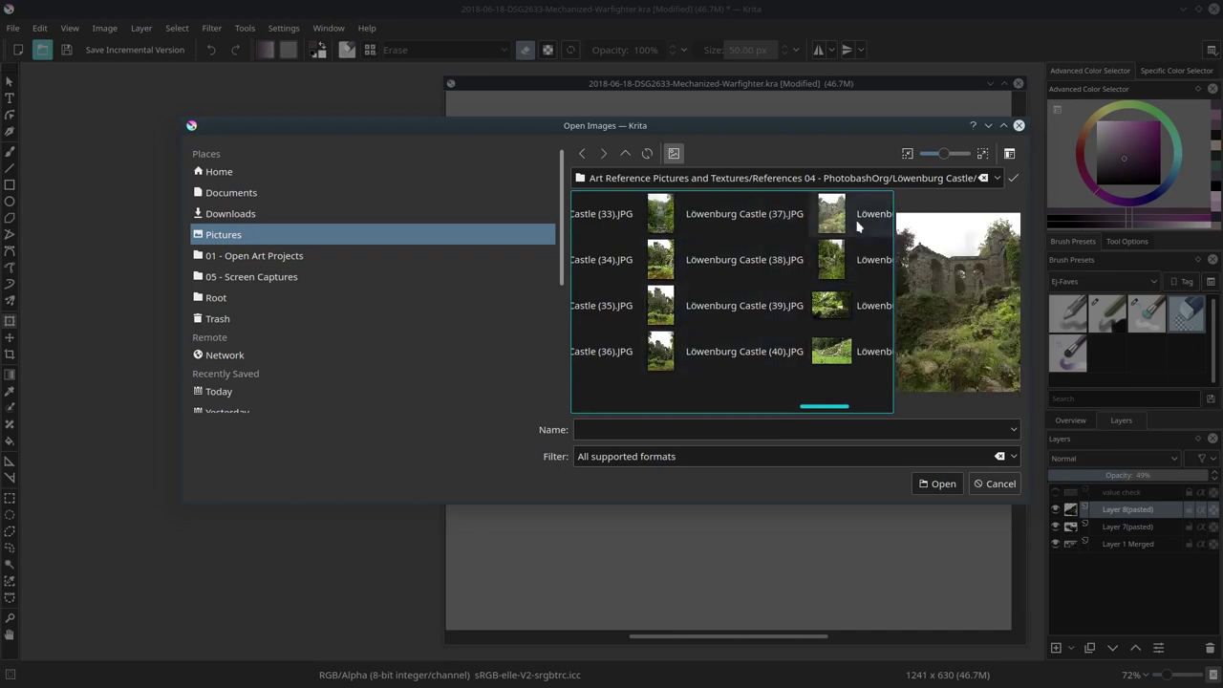
scroll(856, 225, "down", 1)
scroll(764, 315, "up", 1)
left_click(764, 351)
left_click(937, 483)
Mirror the castle photo horizontally and close it.
left_click_drag(161, 194, 384, 523)
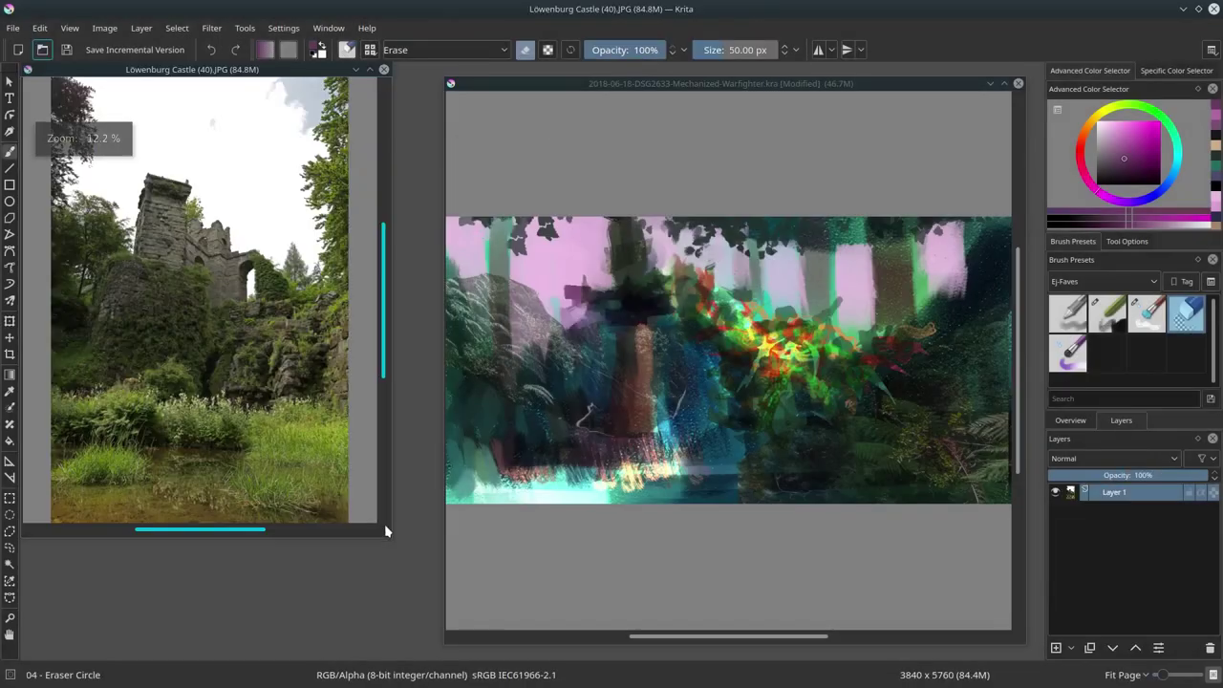
left_click(104, 28)
left_click(175, 194)
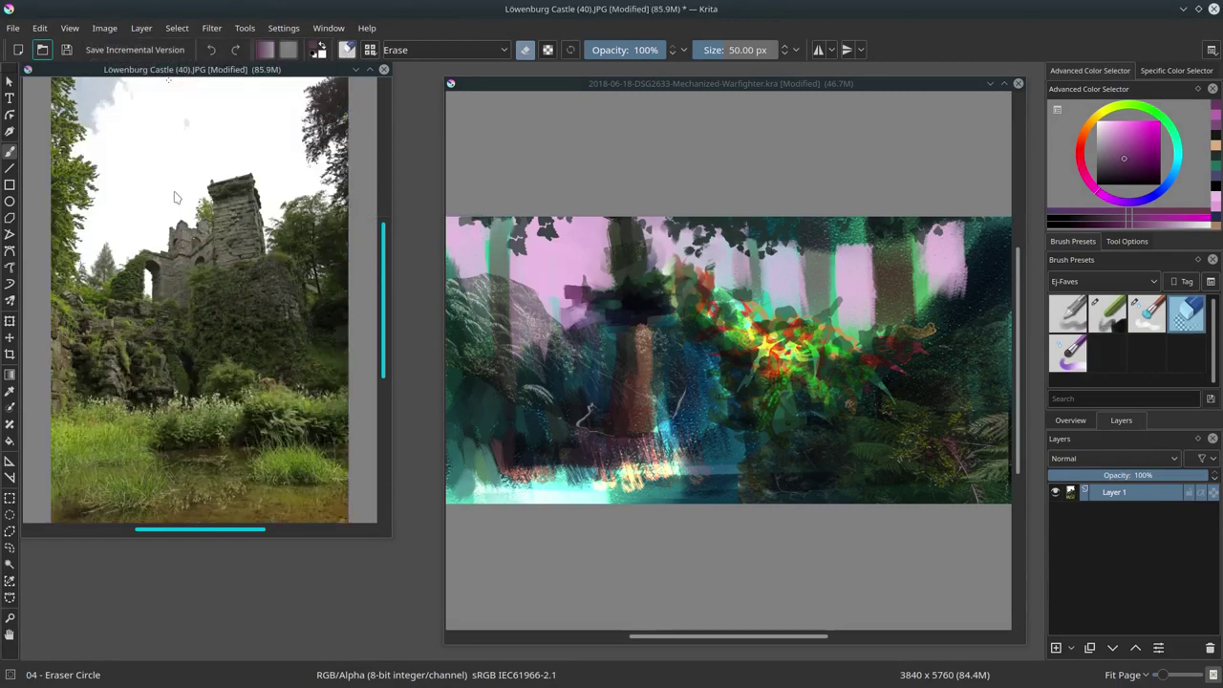
left_click(383, 69)
Paste the grass as a new layer and scale it into the painting's lower left.
left_click(39, 27)
left_click(67, 194)
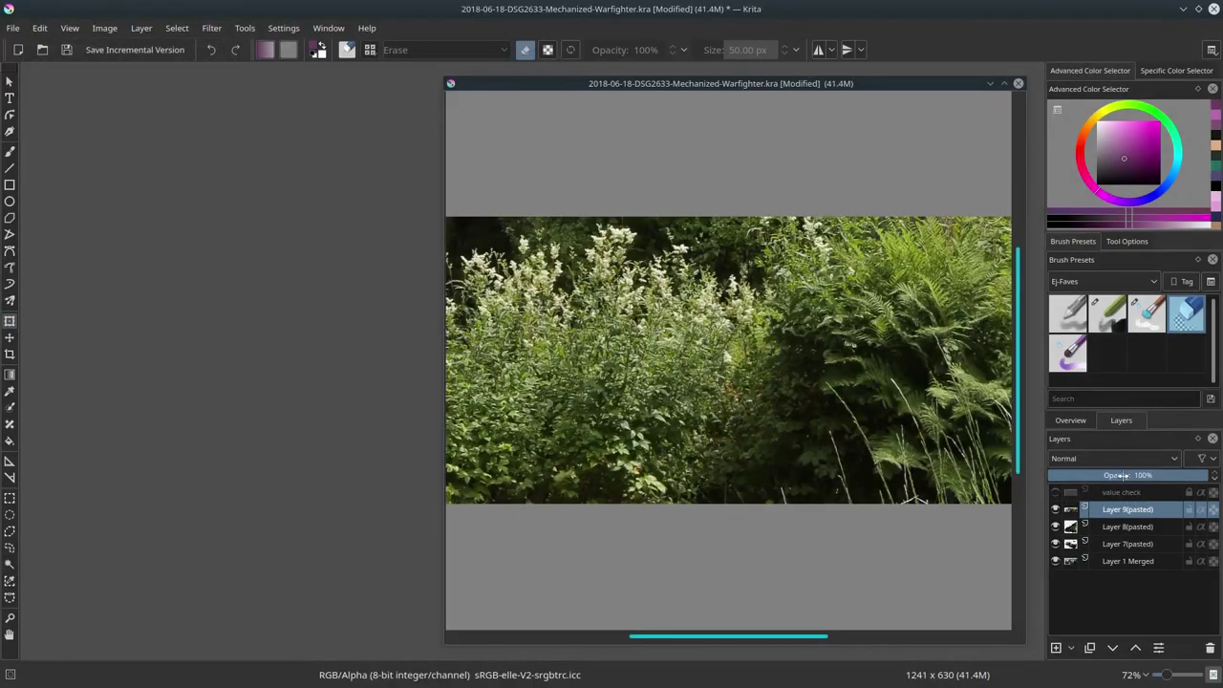
mouse_move(449, 219)
left_mouse_down()
mouse_move(601, 254)
mouse_move(579, 547)
left_mouse_up()
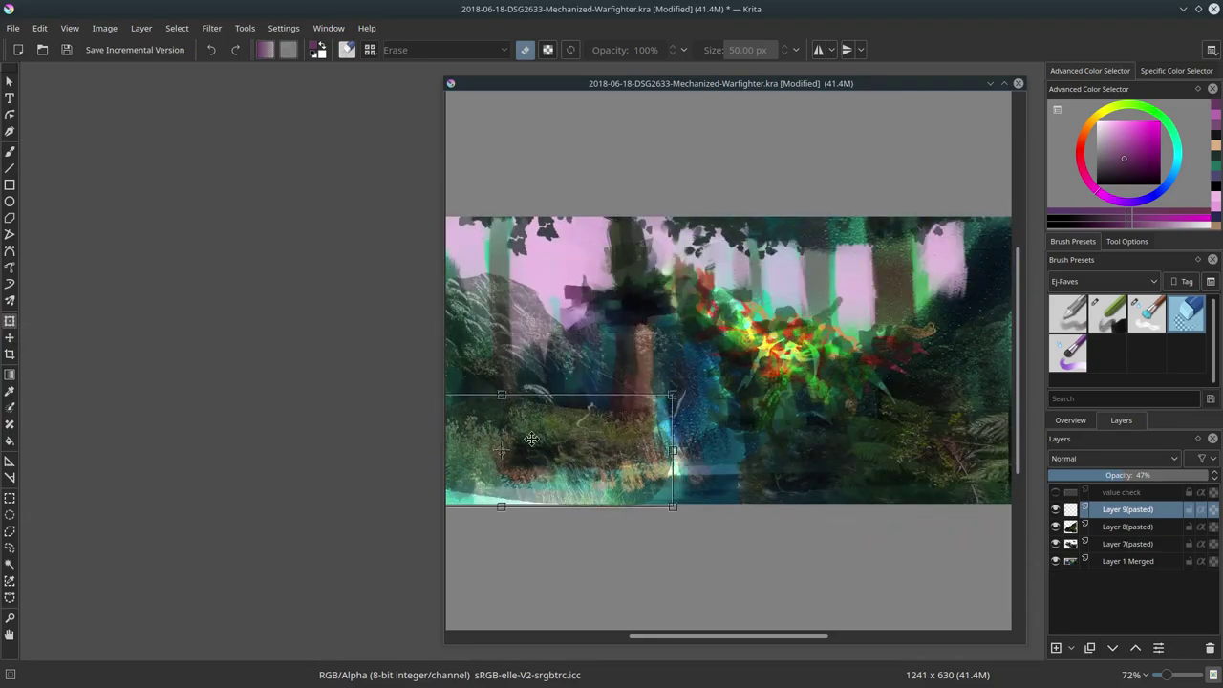
key("Return")
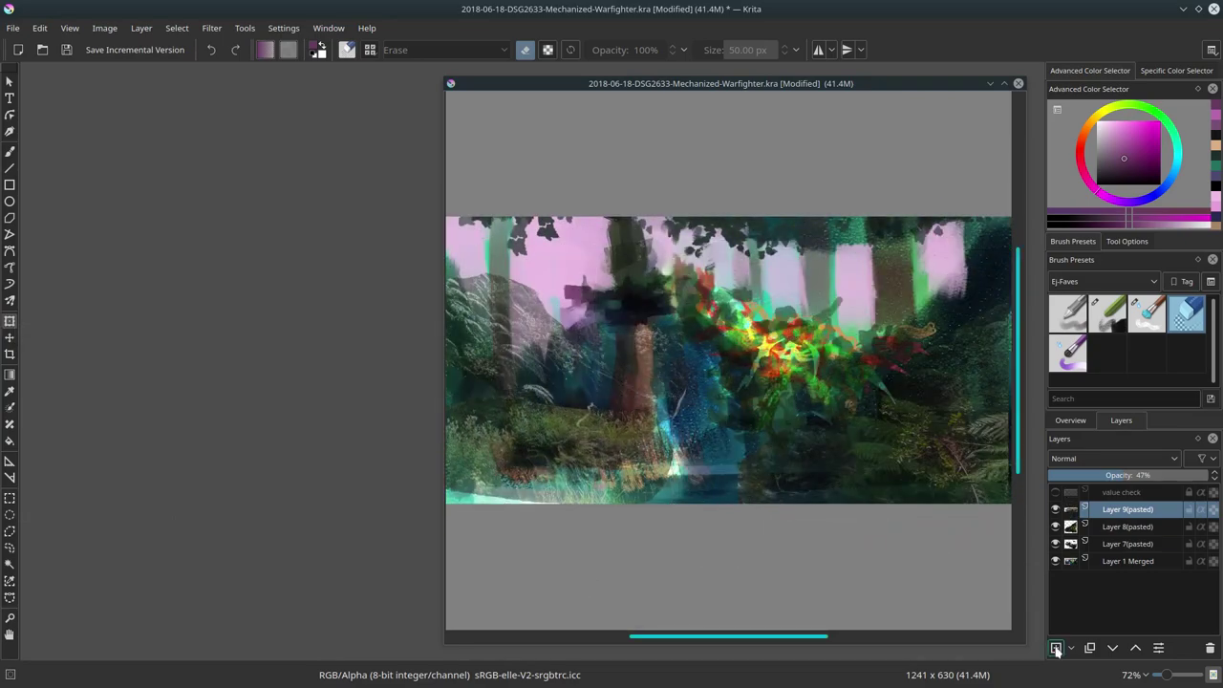
key("ctrl+o")
scroll(793, 306, "down", 2)
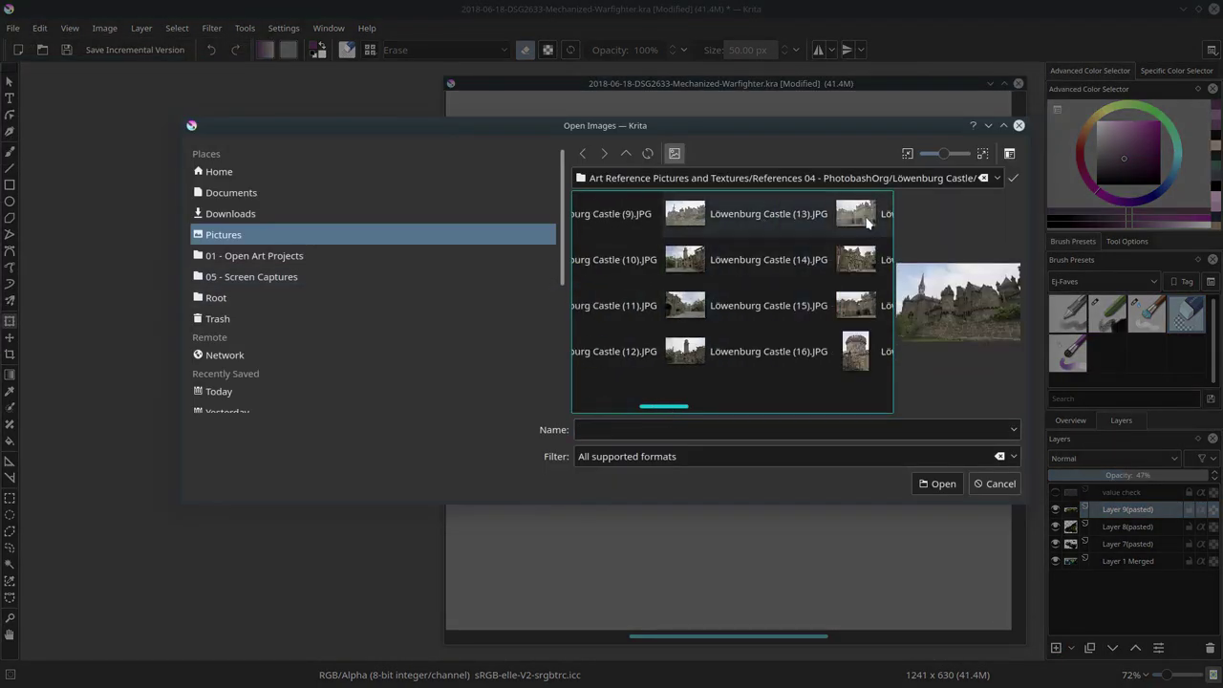
Open Löwenburg Castle (43), select and copy a region, and close it without saving.
scroll(867, 221, "down", 2)
scroll(697, 350, "down", 2)
scroll(764, 382, "down", 2)
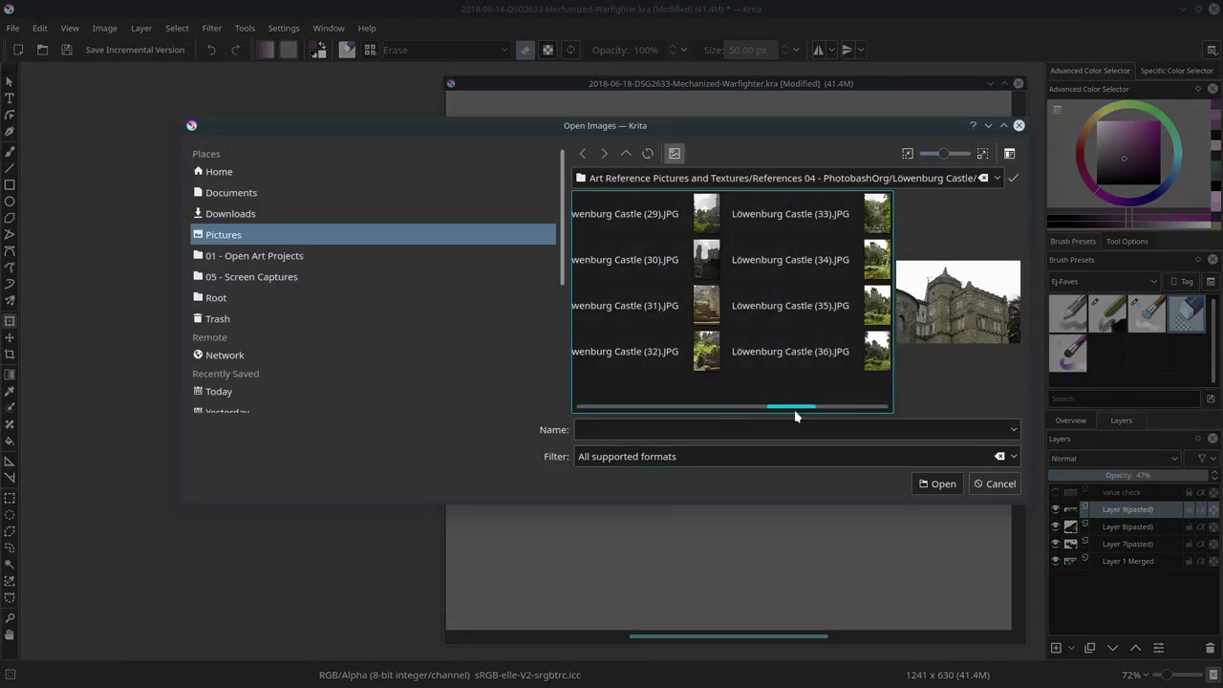
scroll(787, 221, "down", 3)
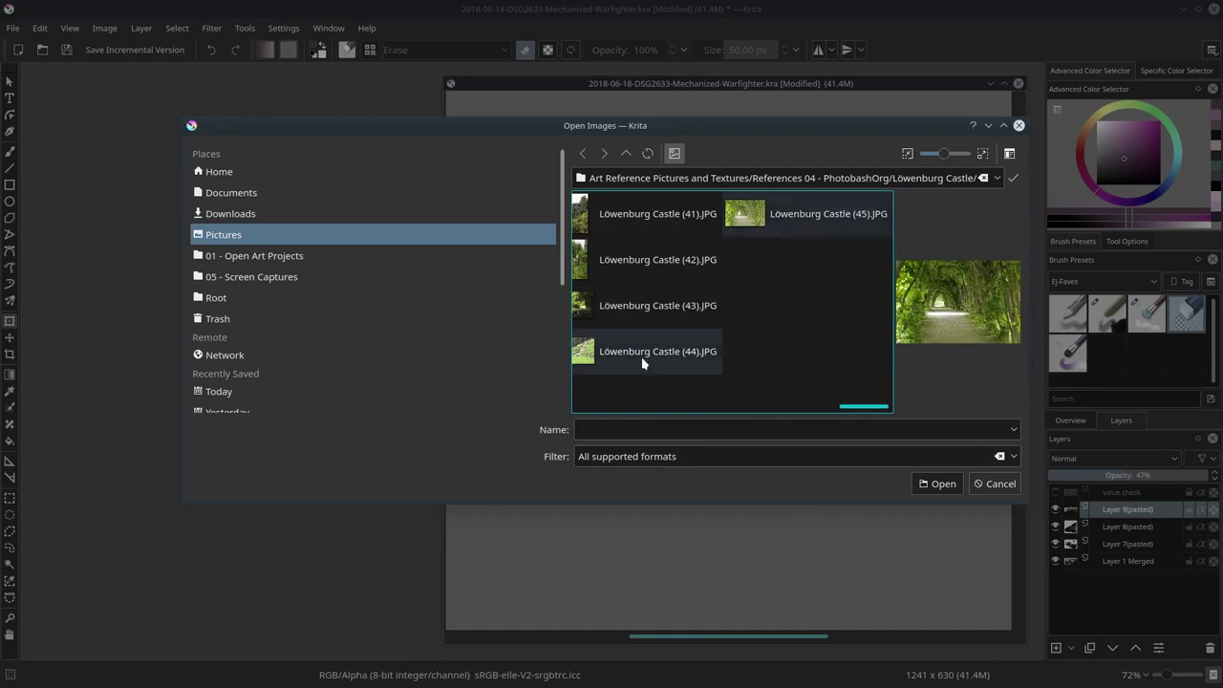
double_click(634, 311)
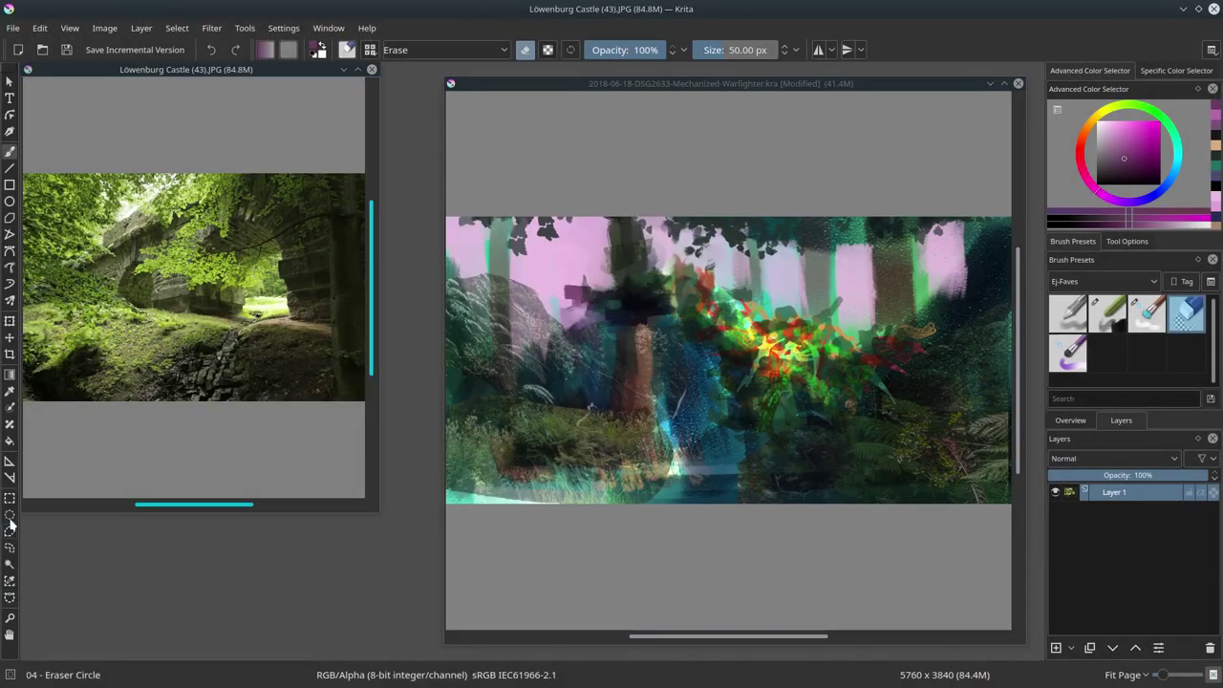
left_click(10, 514)
left_click_drag(124, 329, 349, 449)
key("ctrl+w")
left_click(677, 354)
Paste the rocks at the cursor, move them down-right, and lower Layer 10 below Layer 7.
left_click(39, 28)
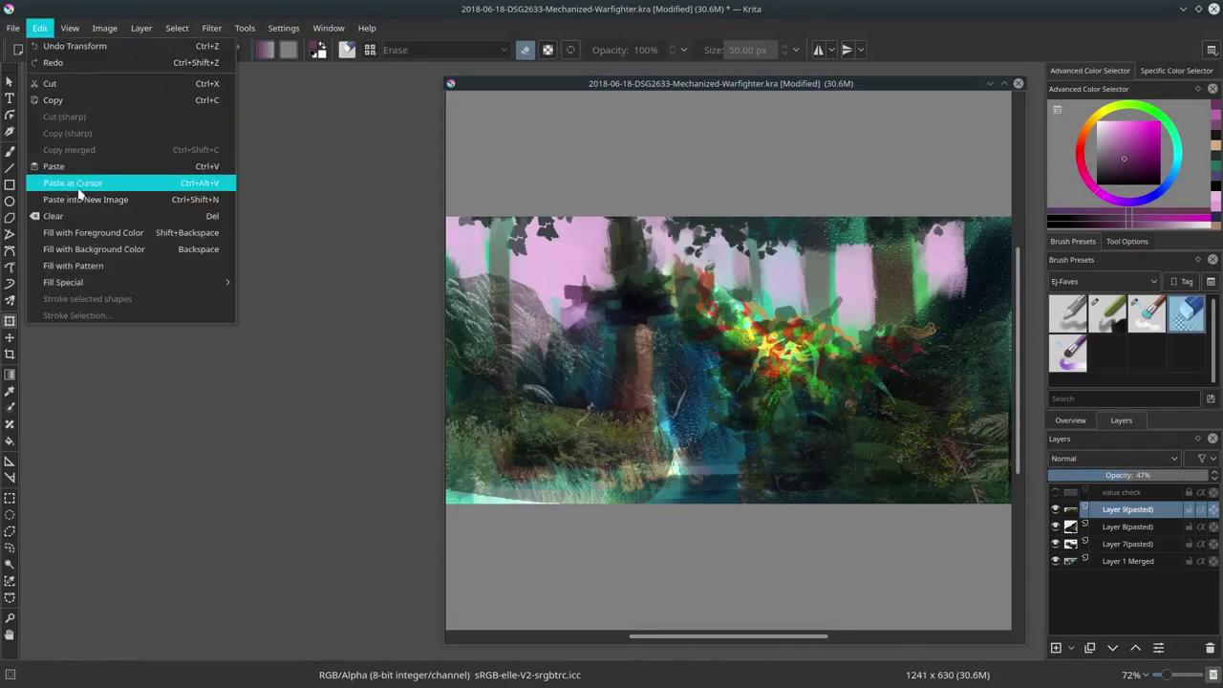
left_click(79, 188)
mouse_move(439, 361)
left_mouse_down()
mouse_move(580, 344)
mouse_move(594, 532)
left_mouse_up()
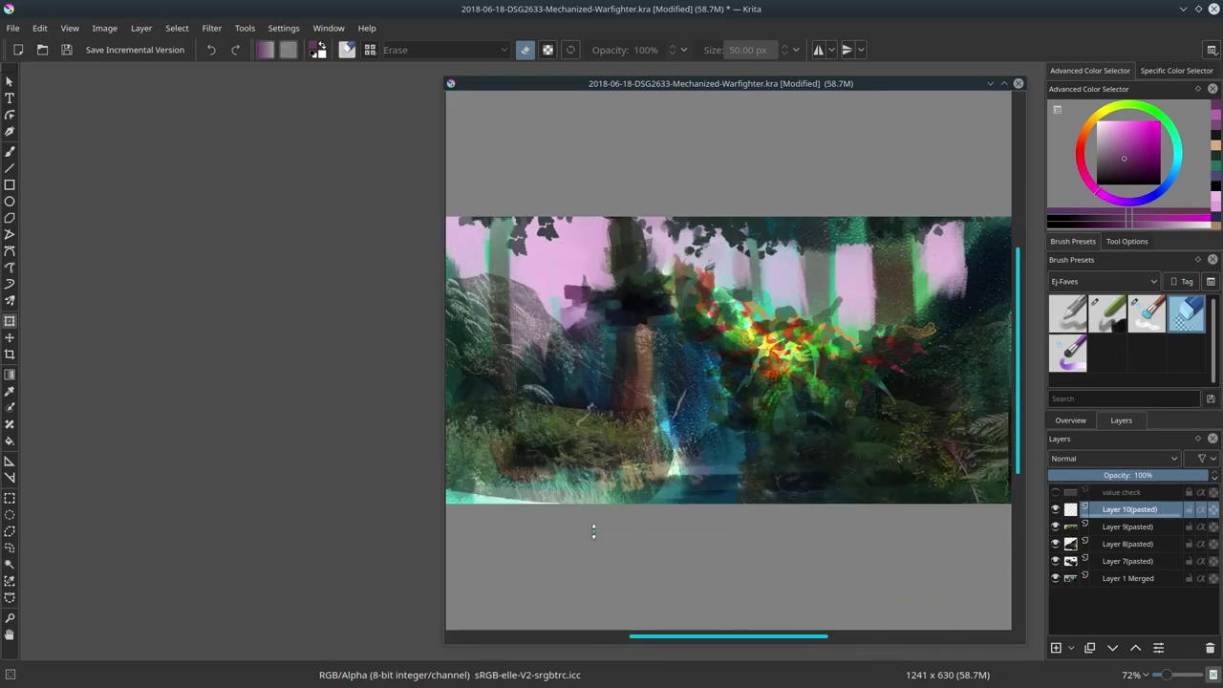
left_click(1111, 648)
left_click(1112, 648)
left_click(1111, 647)
Add a Color Dodge layer above Layer 9 with the Basic-4 brush in warm brown.
left_click(1108, 509)
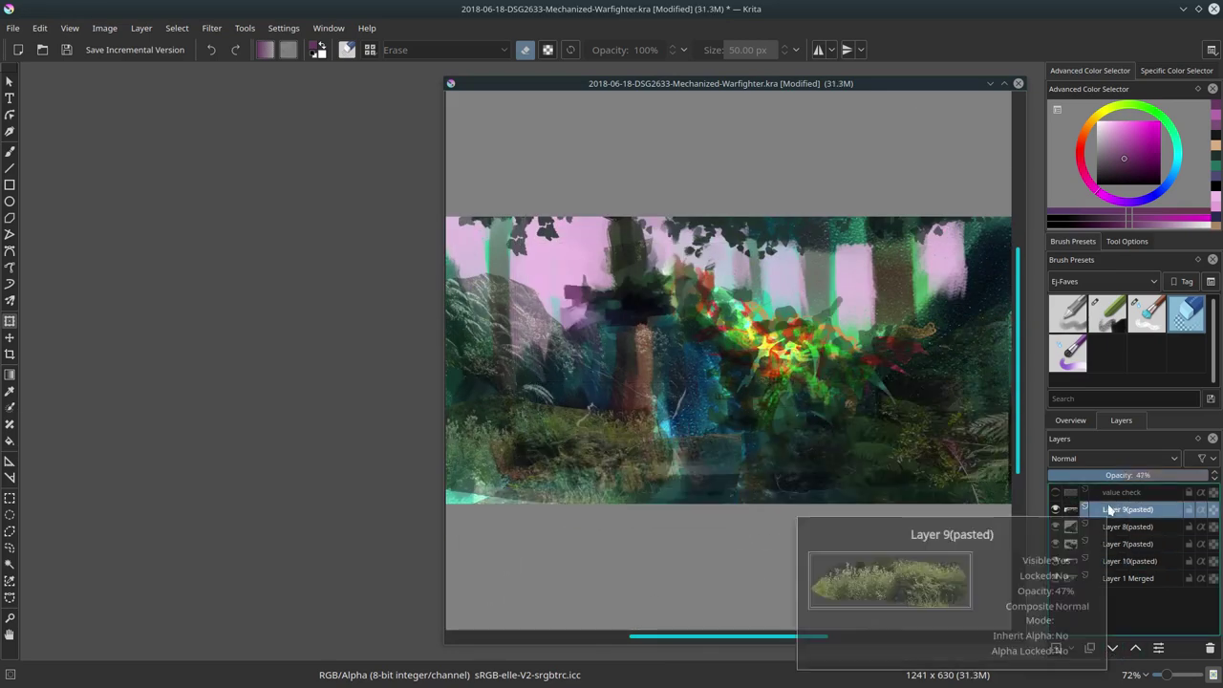
left_click(1056, 647)
left_click(1113, 458)
left_click(1113, 254)
left_click(1067, 313)
left_click(1125, 148)
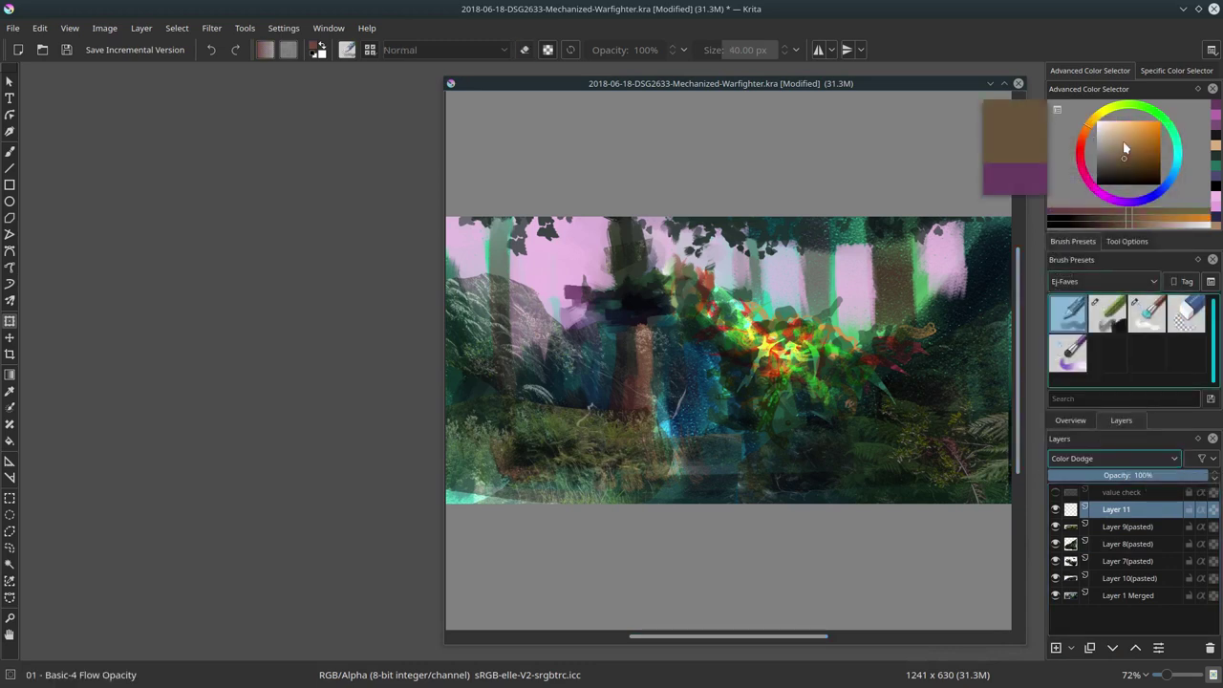
key("e")
key("e")
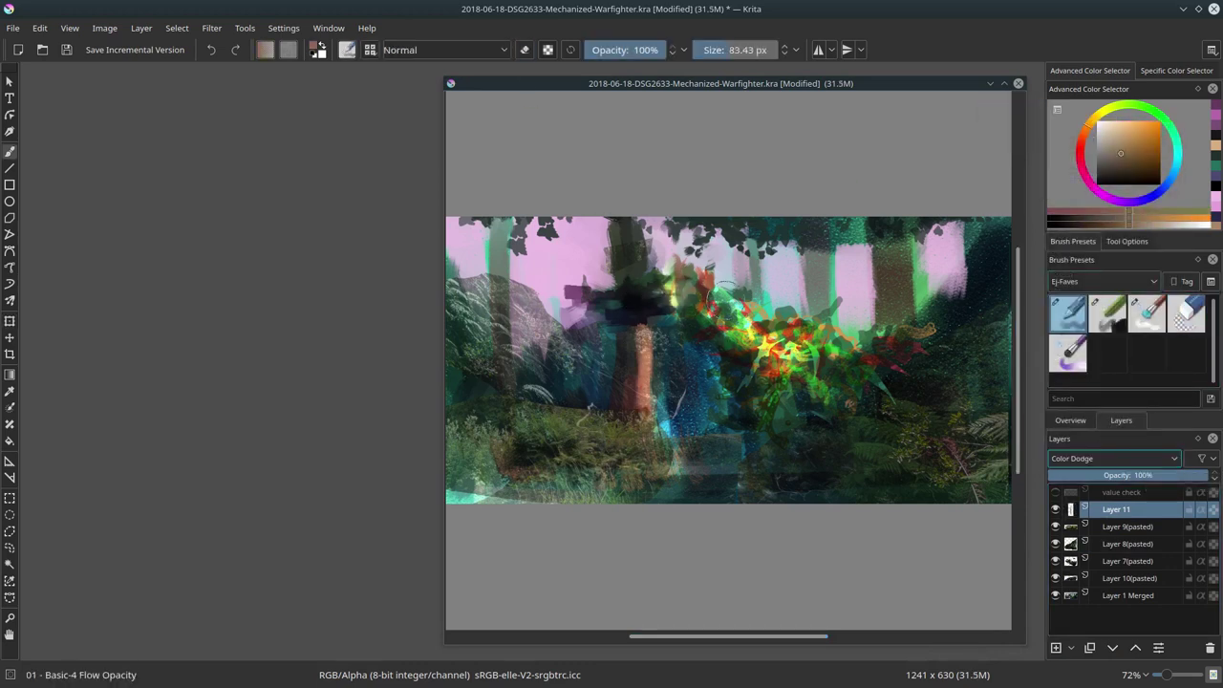
Add a Multiply Layer 12 and darken parts of the painting with the value check visible.
left_click(1056, 648)
left_click(1112, 458)
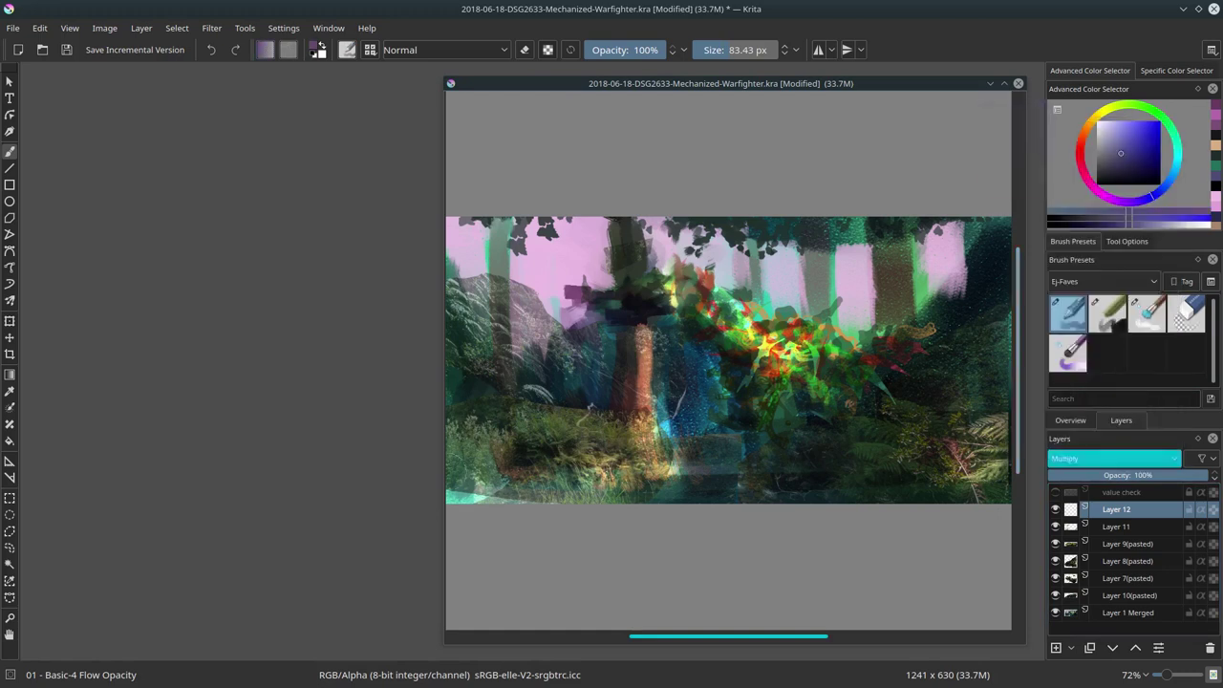
left_click(1079, 191)
left_click(1055, 492)
scroll(794, 456, "down", 5)
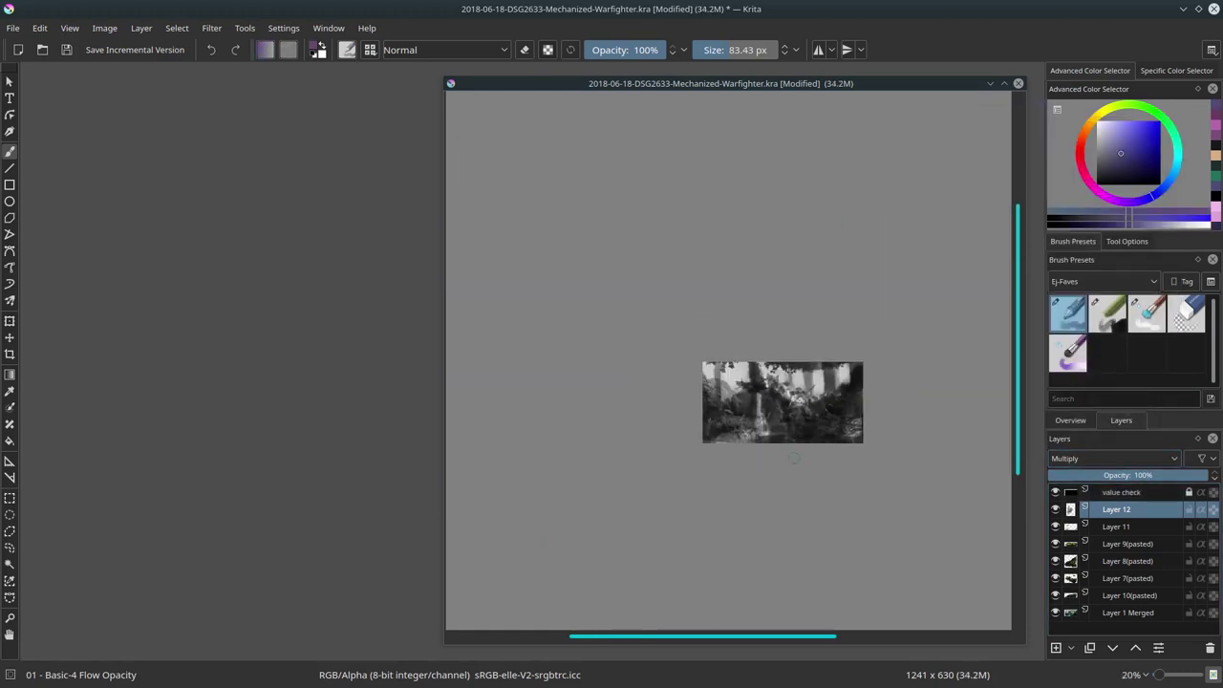
mouse_move(712, 377)
left_mouse_down()
mouse_move(831, 382)
mouse_move(726, 387)
mouse_move(803, 382)
left_mouse_up()
Pick orange-brown on Layer 11, hide the value check, and merge down into Layer 1 Merged.
left_click(1115, 526)
left_click(774, 390, "ctrl")
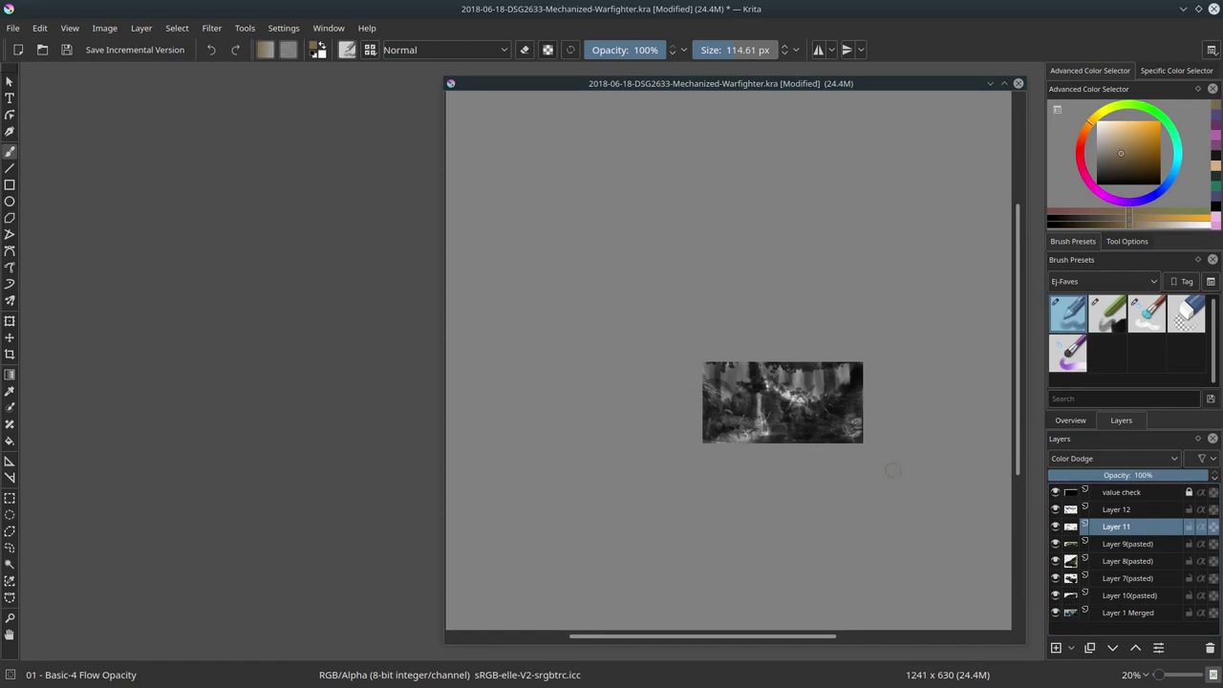
left_click(1054, 491)
key("2")
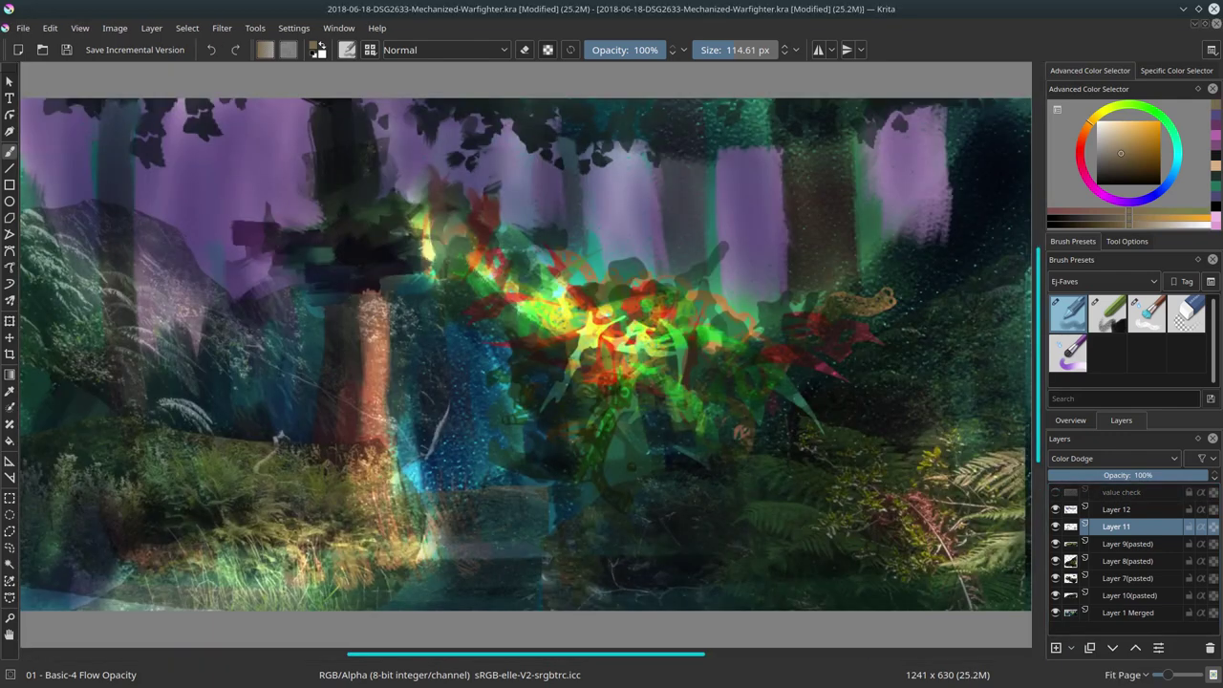
left_click(1128, 612, "shift")
Merge the layers down and load a smaller Blender Textured Soft brush, zoomed out.
key("ctrl+e")
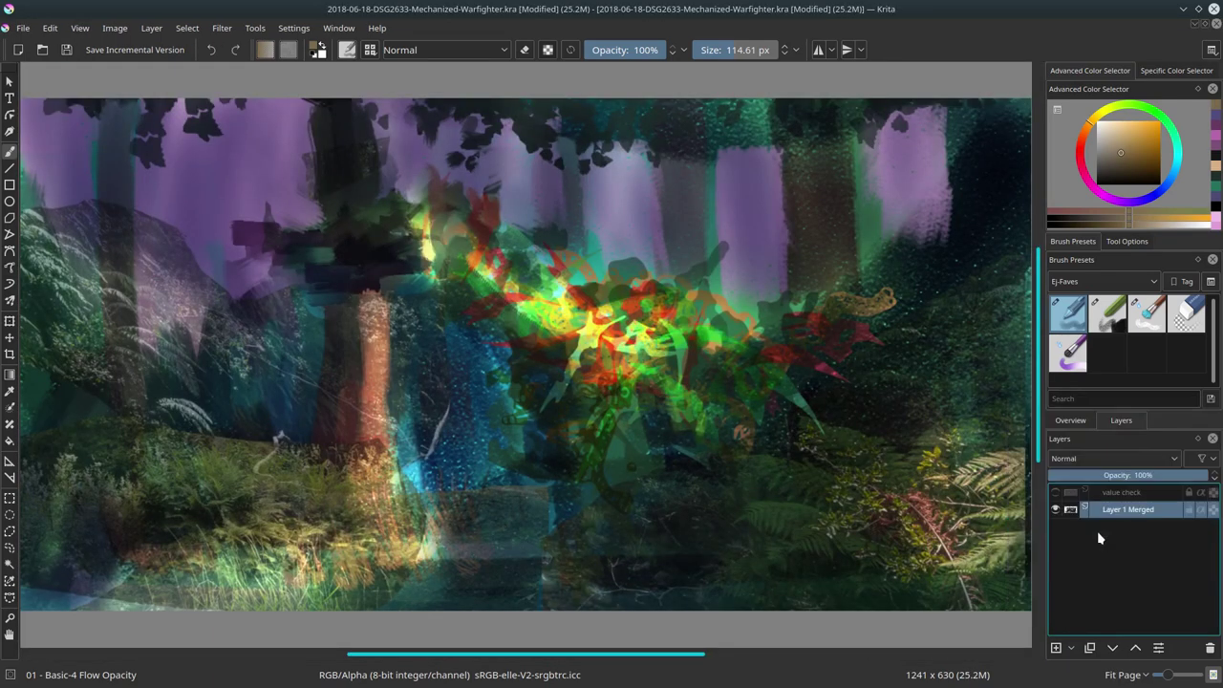
left_click(1146, 313)
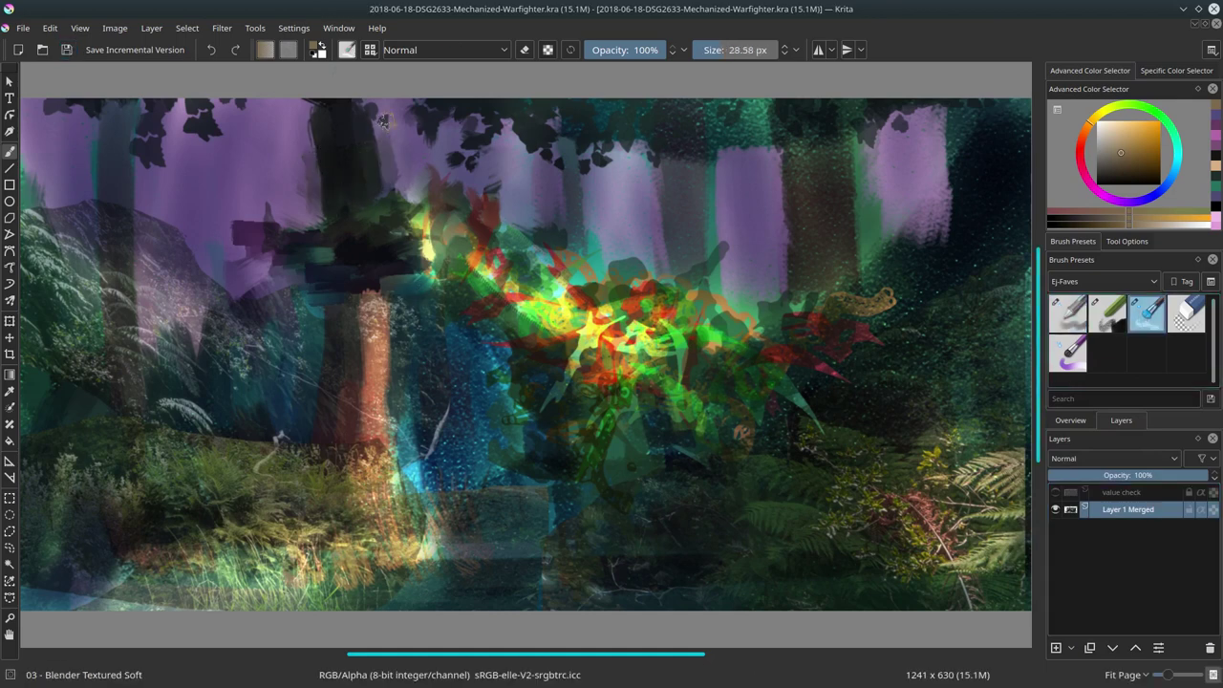
key("bracketleft")
key("minus")
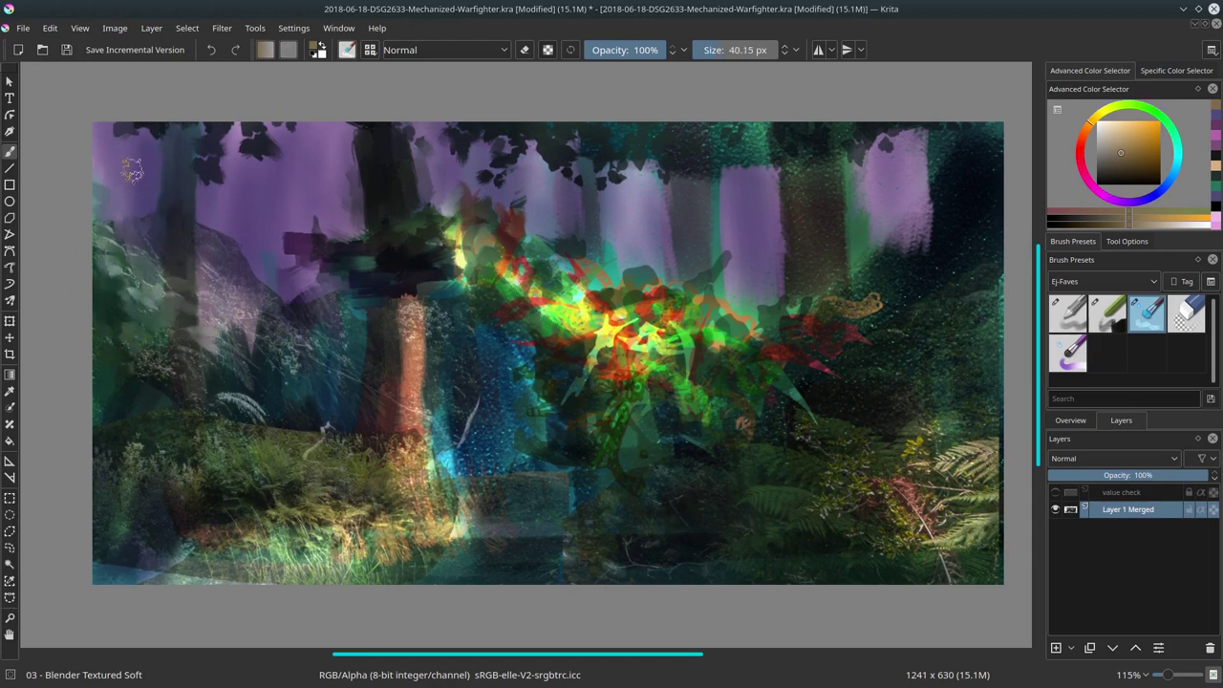
key("bracketleft")
key("bracketleft")
key("bracketleft")
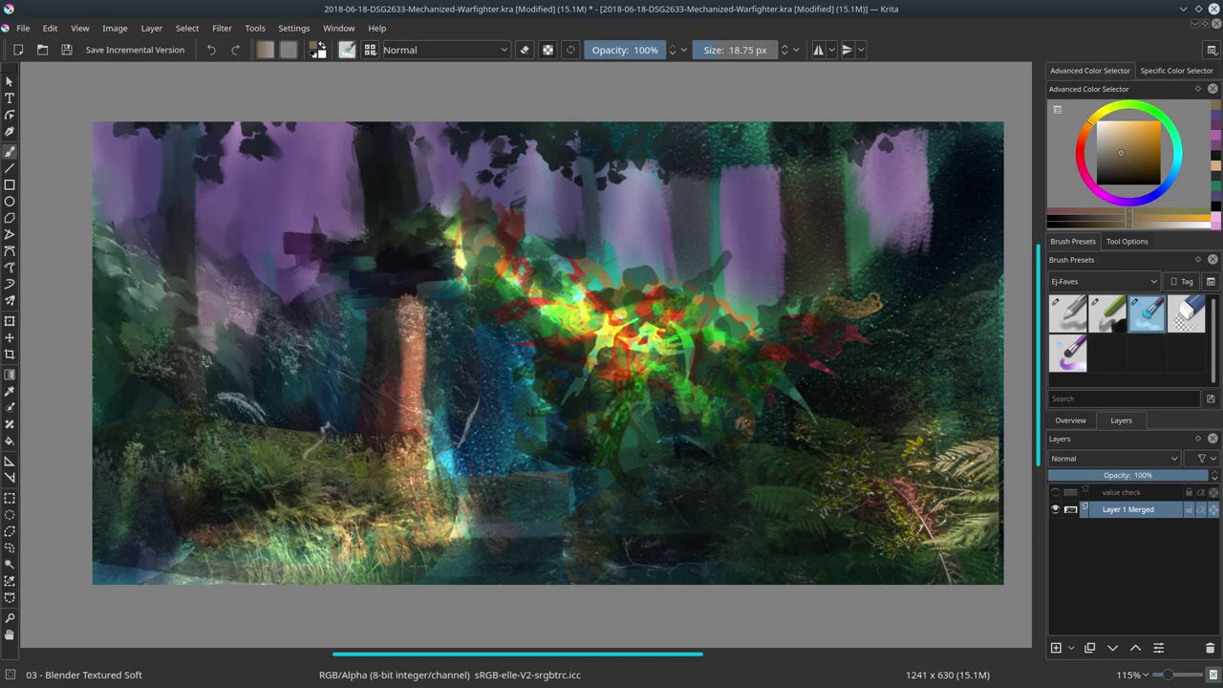
Blend dark green into the lower-left grass and over the pinkish patch left of the tree.
left_click_drag(128, 430, 131, 497)
left_click_drag(170, 536, 127, 559)
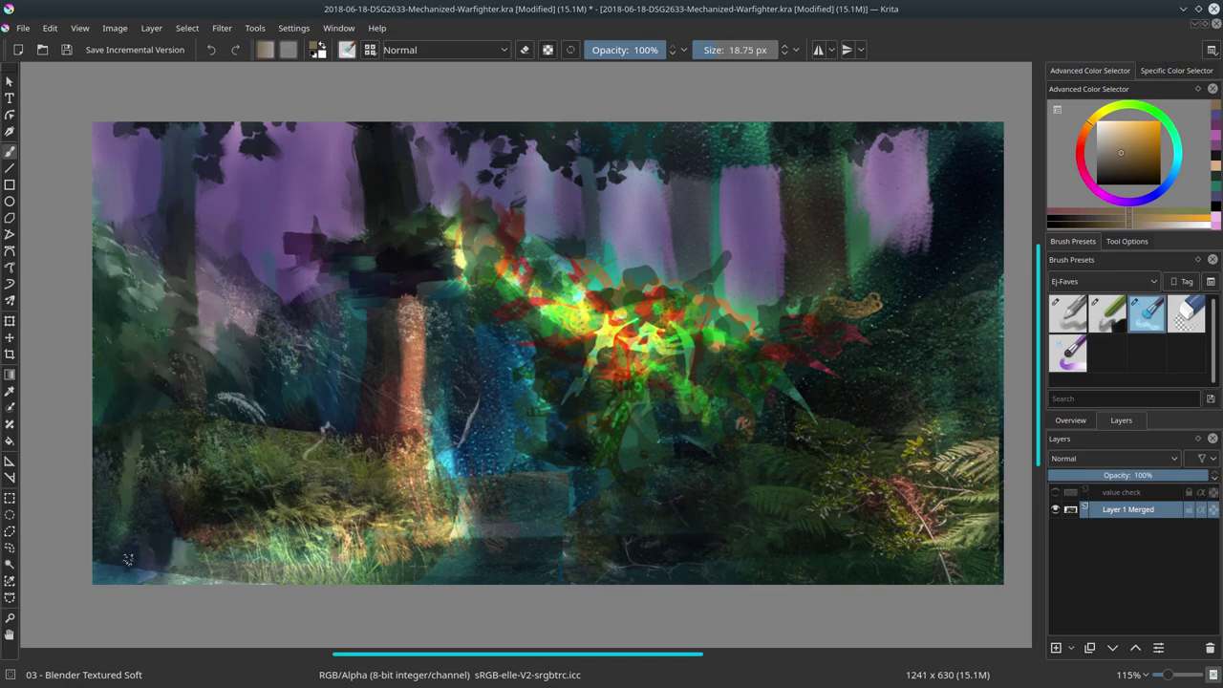
left_click_drag(255, 251, 229, 325)
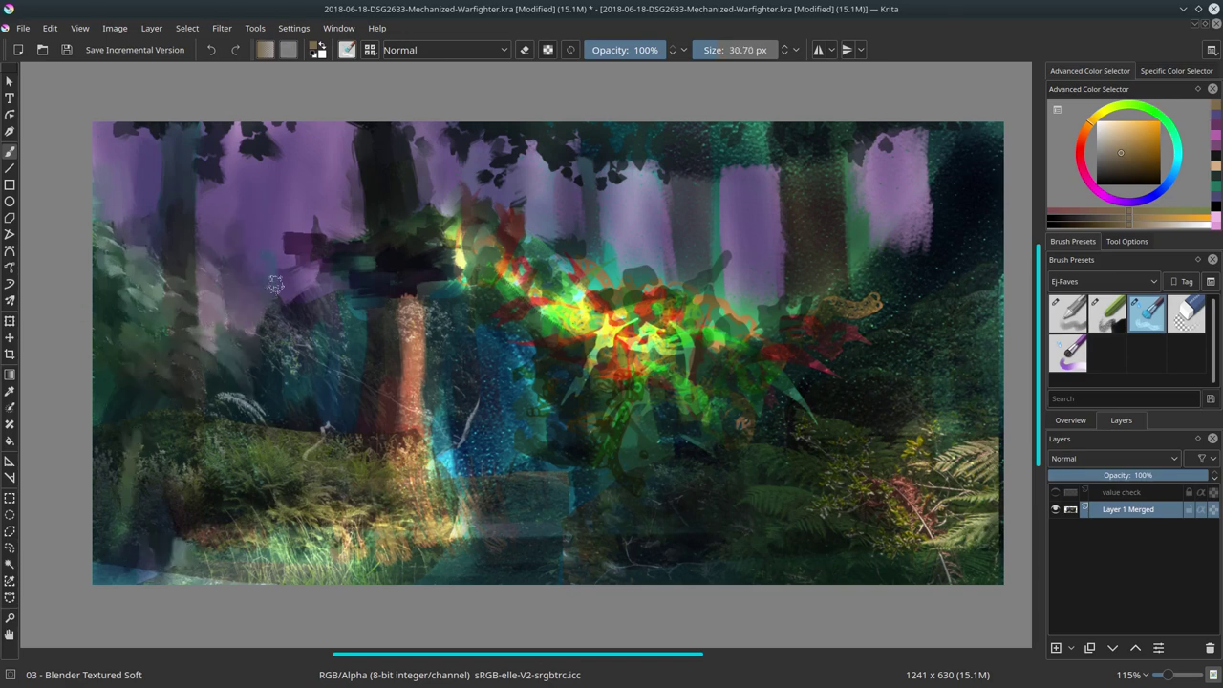
left_click_drag(215, 238, 206, 335)
With a larger brush, smear the lower-left ferns, grass and bottom edge, adding bright fern strokes.
key("bracketright")
key("bracketright")
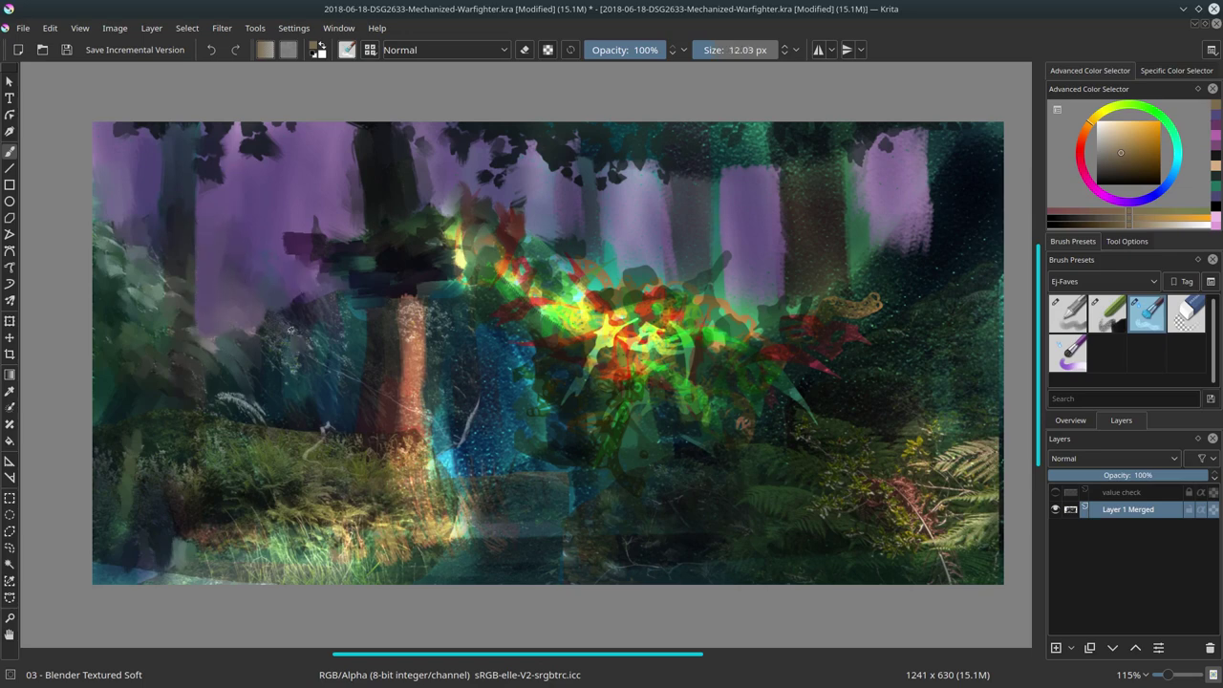
key("bracketright")
mouse_move(255, 405)
left_mouse_down()
mouse_move(215, 425)
mouse_move(181, 418)
left_mouse_up()
left_click_drag(110, 468, 153, 466)
mouse_move(96, 539)
left_mouse_down()
mouse_move(219, 576)
mouse_move(287, 554)
mouse_move(382, 564)
mouse_move(496, 542)
left_mouse_up()
left_click_drag(382, 546, 378, 501)
left_click_drag(325, 542, 337, 505)
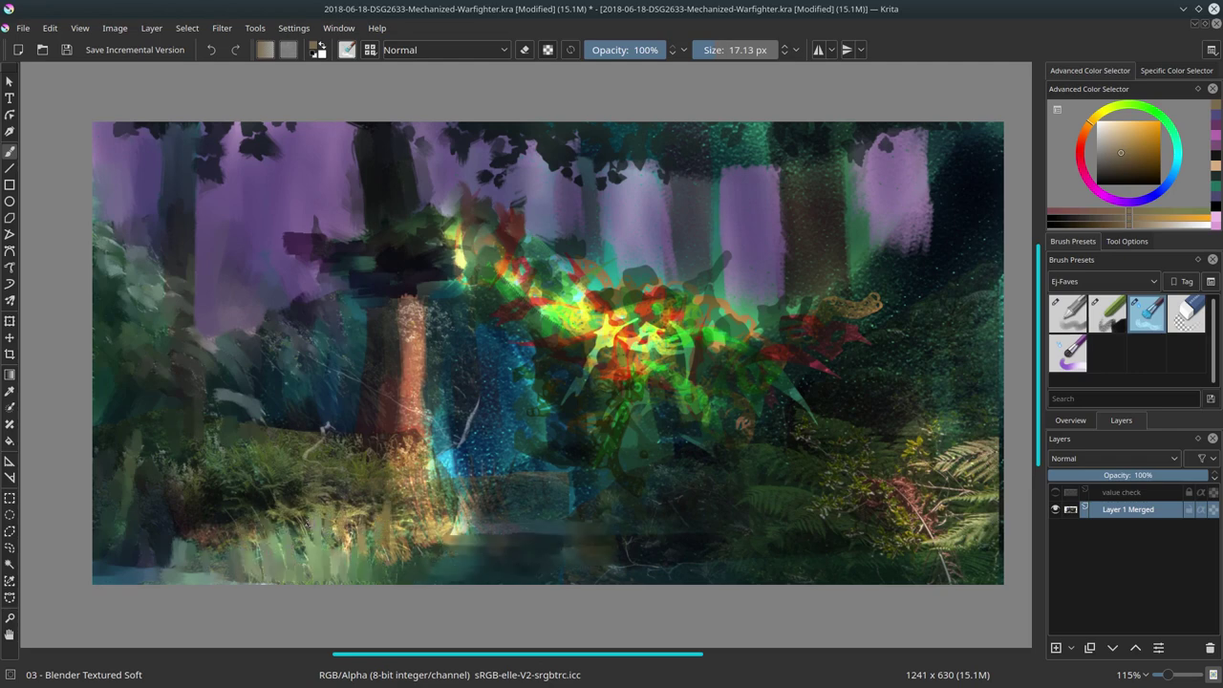
scroll(397, 368, "down", 4)
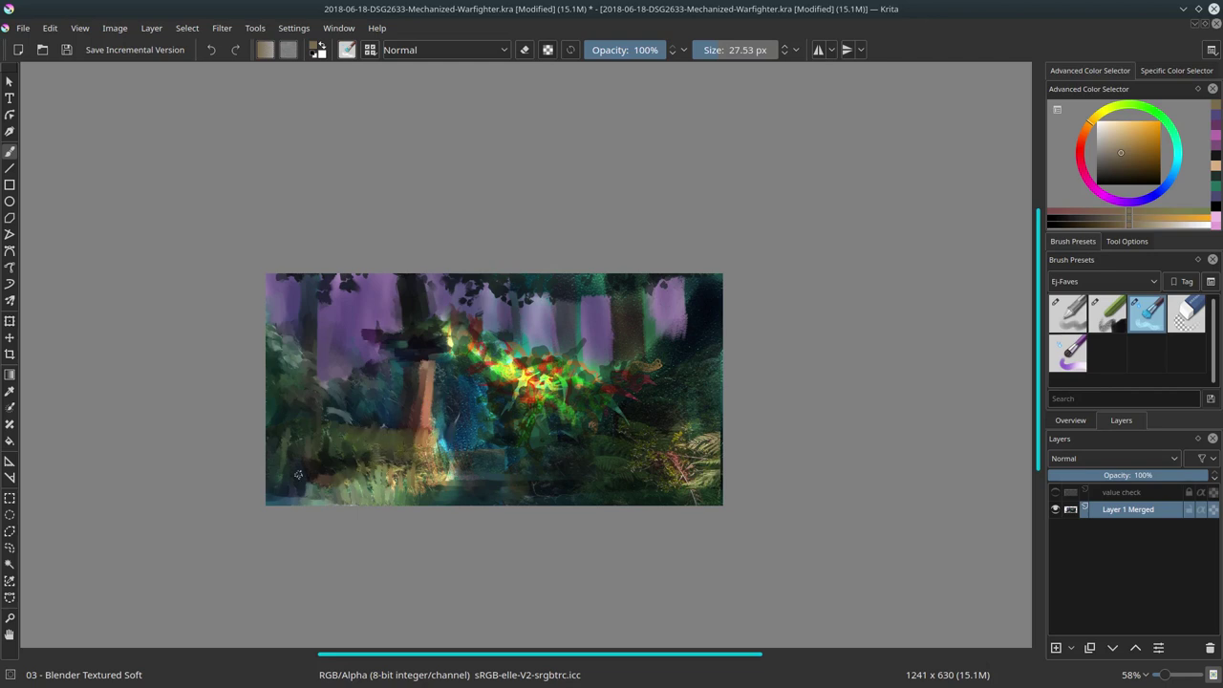
Lighten around the right-side purple trees, cover red strokes with dark green, and add blue around the tree base.
left_click_drag(445, 475, 447, 426)
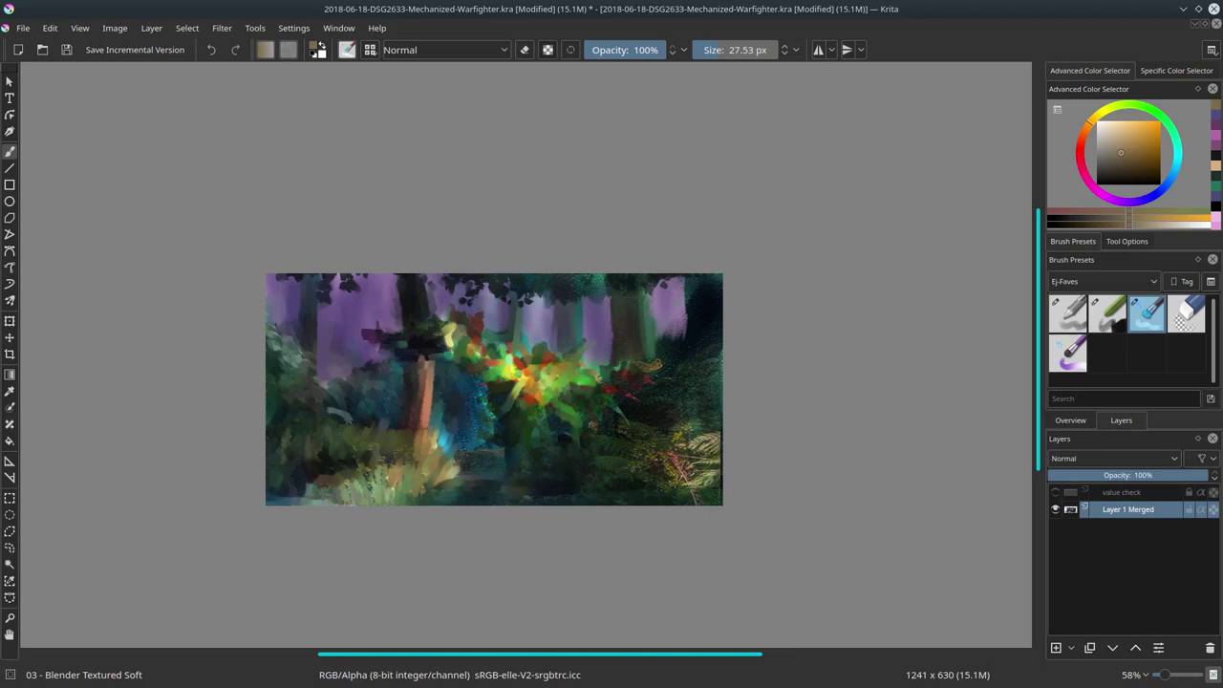
left_click_drag(659, 325, 683, 331)
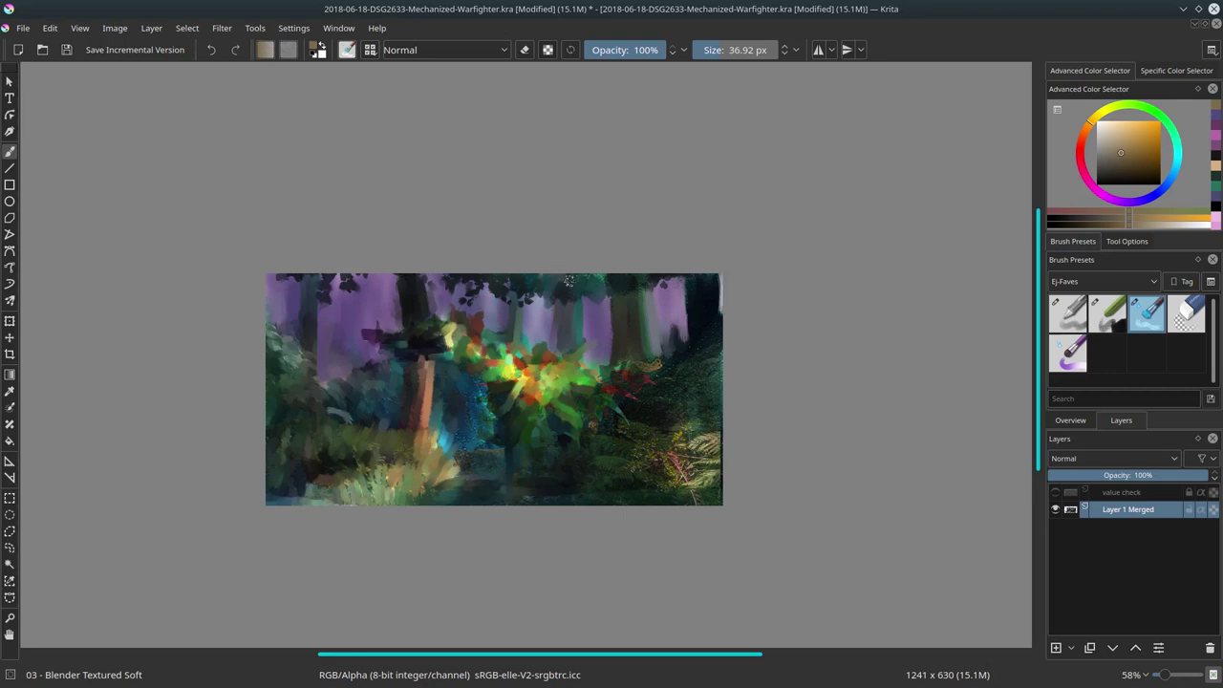
left_click_drag(645, 380, 711, 363)
left_click_drag(659, 411, 611, 432)
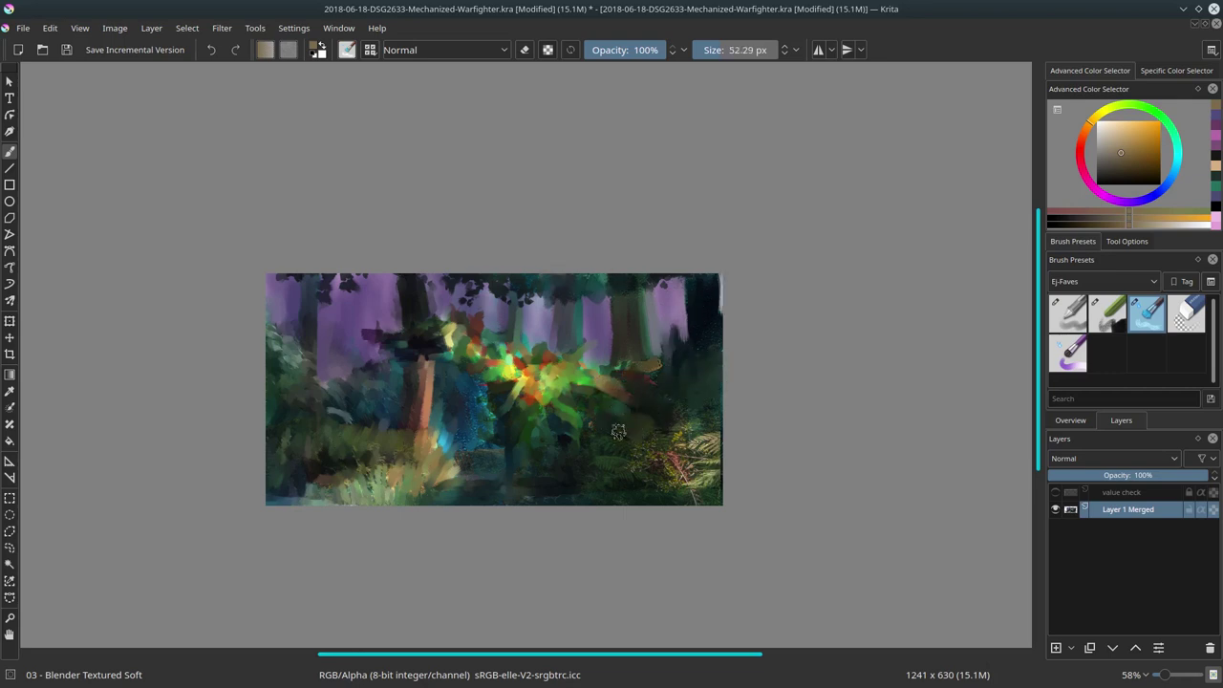
left_click_drag(464, 429, 457, 470)
Mute the lower-right red ferns in tan and green, darken the lower-left foliage, and cover the upper-left purple edge.
left_click_drag(669, 444, 627, 477)
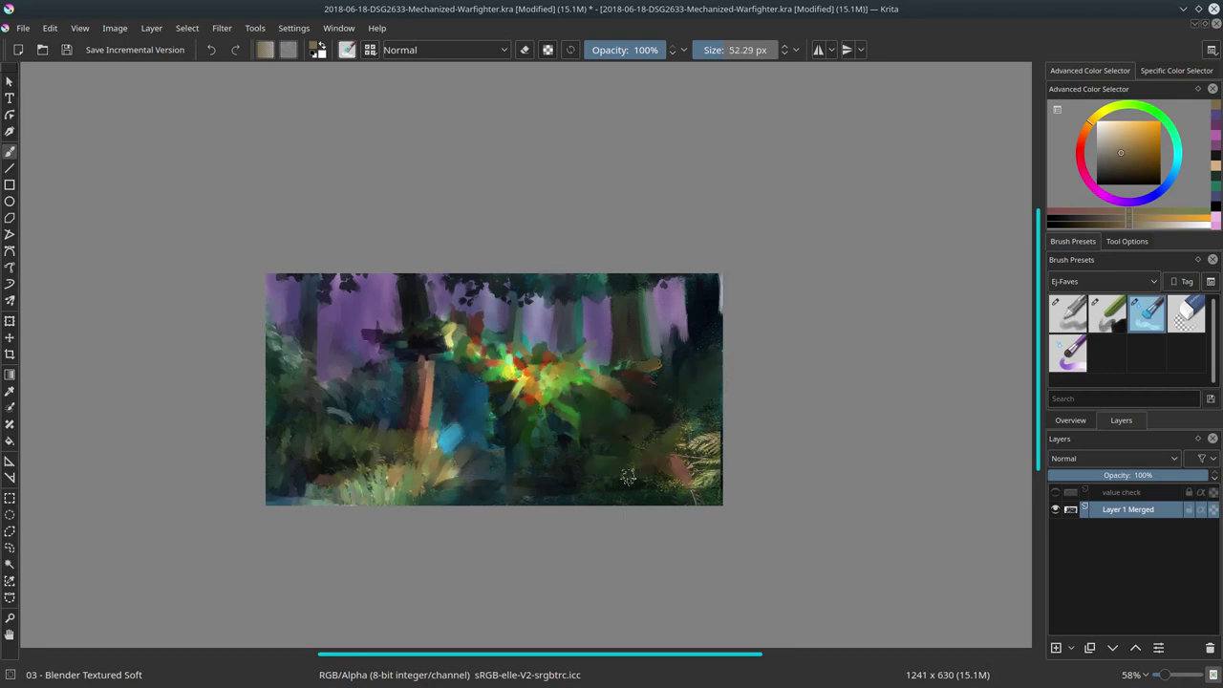
mouse_move(707, 430)
left_mouse_down()
mouse_move(659, 442)
mouse_move(702, 495)
left_mouse_up()
mouse_move(391, 468)
left_mouse_down()
mouse_move(315, 425)
mouse_move(277, 383)
left_mouse_up()
left_click_drag(363, 488, 296, 491)
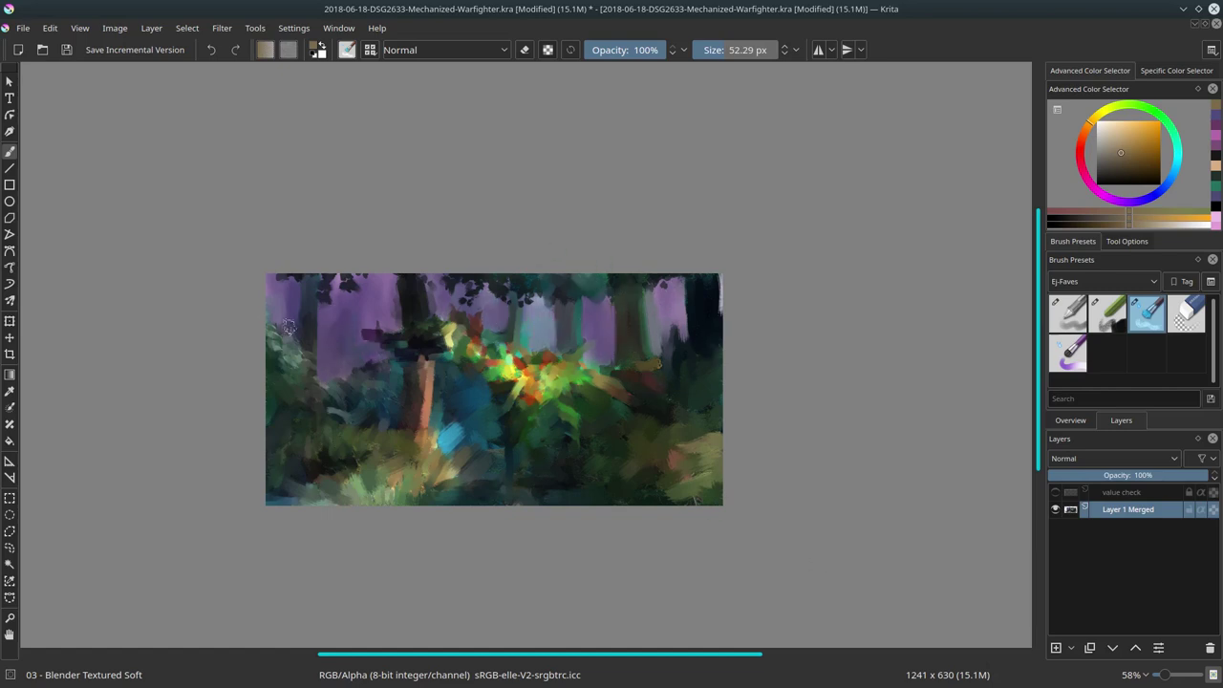
left_click_drag(288, 326, 279, 286)
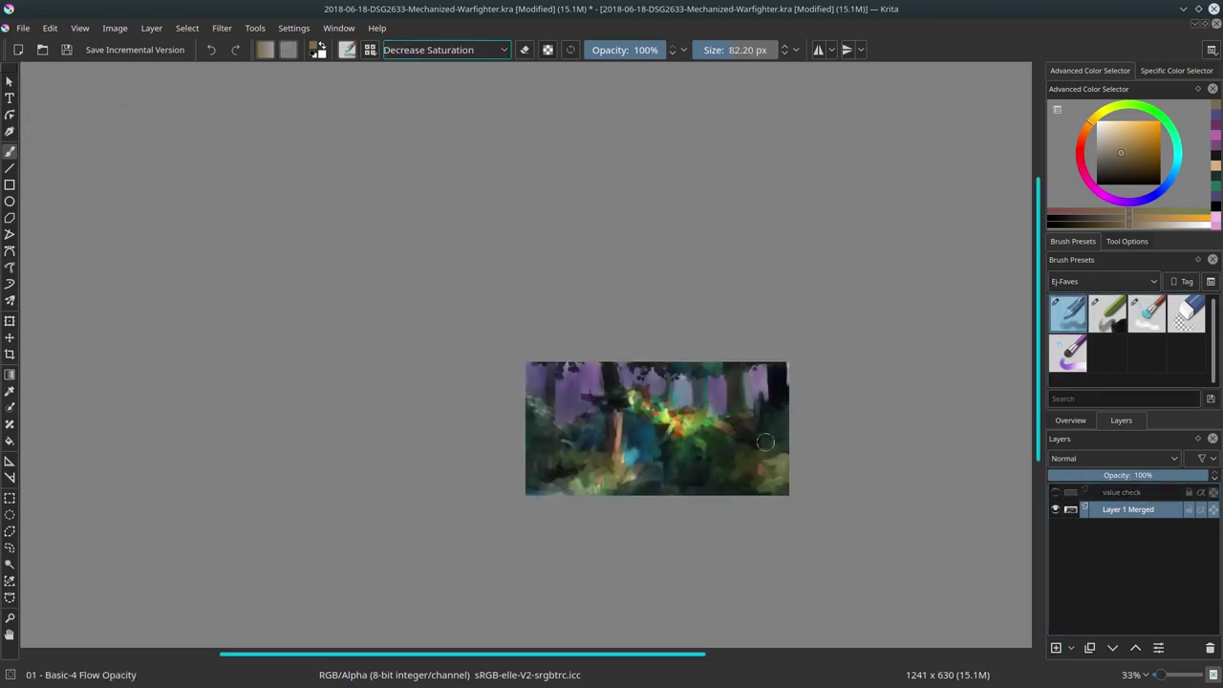
Add a new layer flood-filled with grey and lower its opacity to about 69%.
left_click(1057, 648)
key("f")
left_click(606, 445)
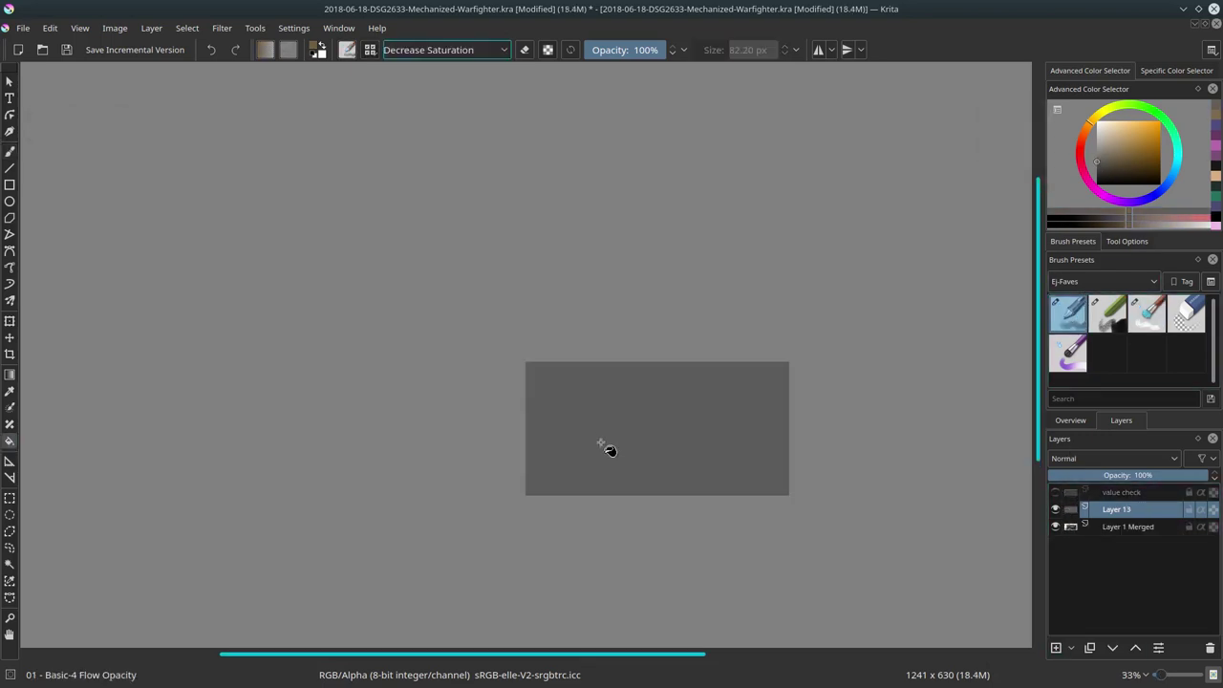
left_click_drag(1204, 475, 1157, 475)
Add another layer for sketching and mirror the canvas horizontally.
left_click(1056, 648)
left_click(10, 151)
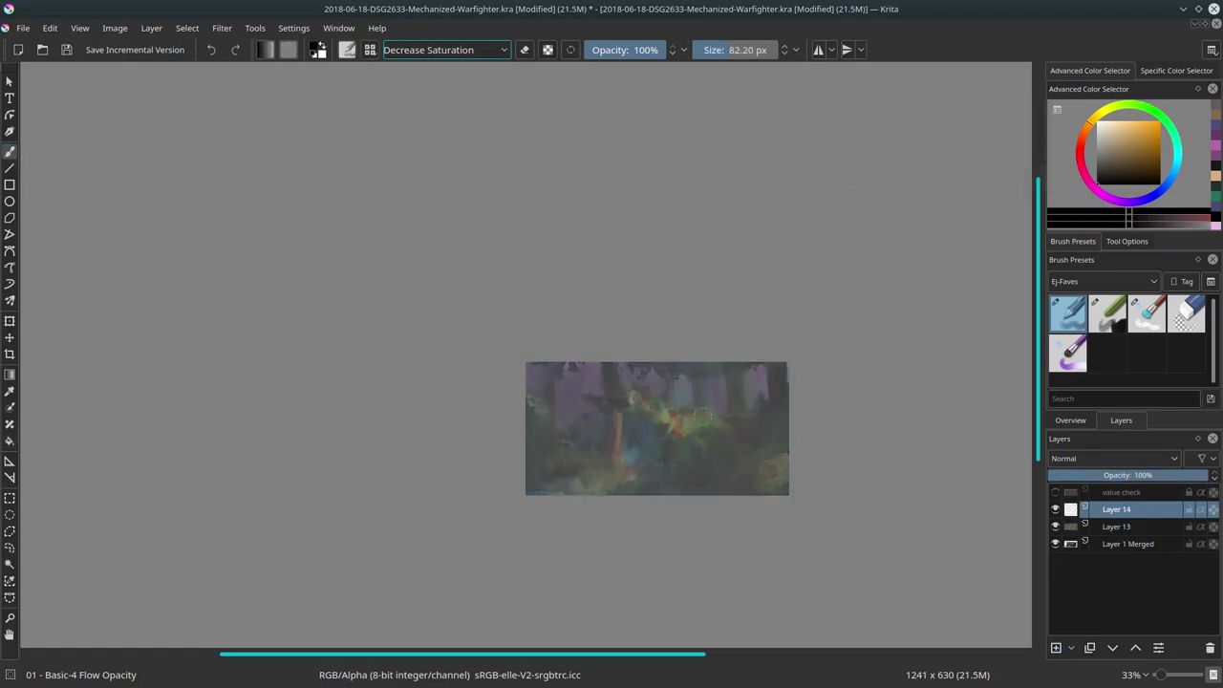
left_click(114, 28)
left_click(136, 191)
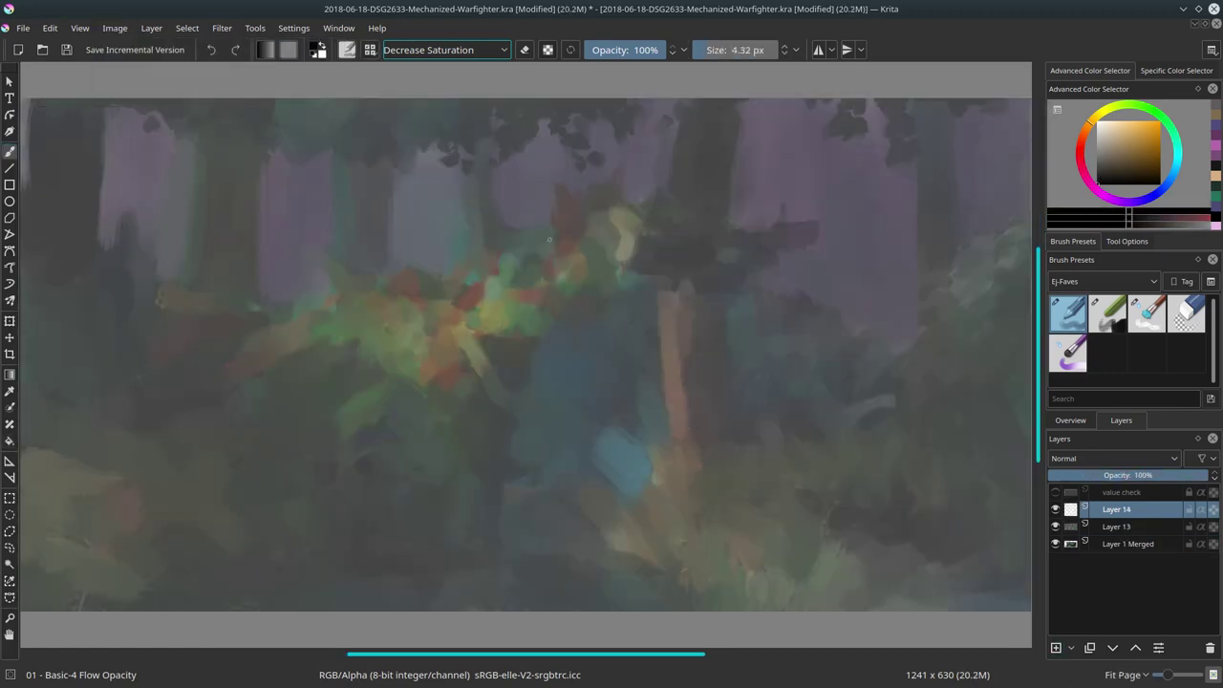
Sketch the dinosaur outline: mounted gun barrel and head, two front legs, hind-leg curve and ground zigzags.
mouse_move(549, 239)
left_mouse_down()
mouse_move(587, 218)
mouse_move(728, 241)
left_mouse_up()
mouse_move(640, 266)
left_mouse_down()
mouse_move(716, 254)
mouse_move(778, 268)
left_mouse_up()
left_click_drag(674, 234, 784, 199)
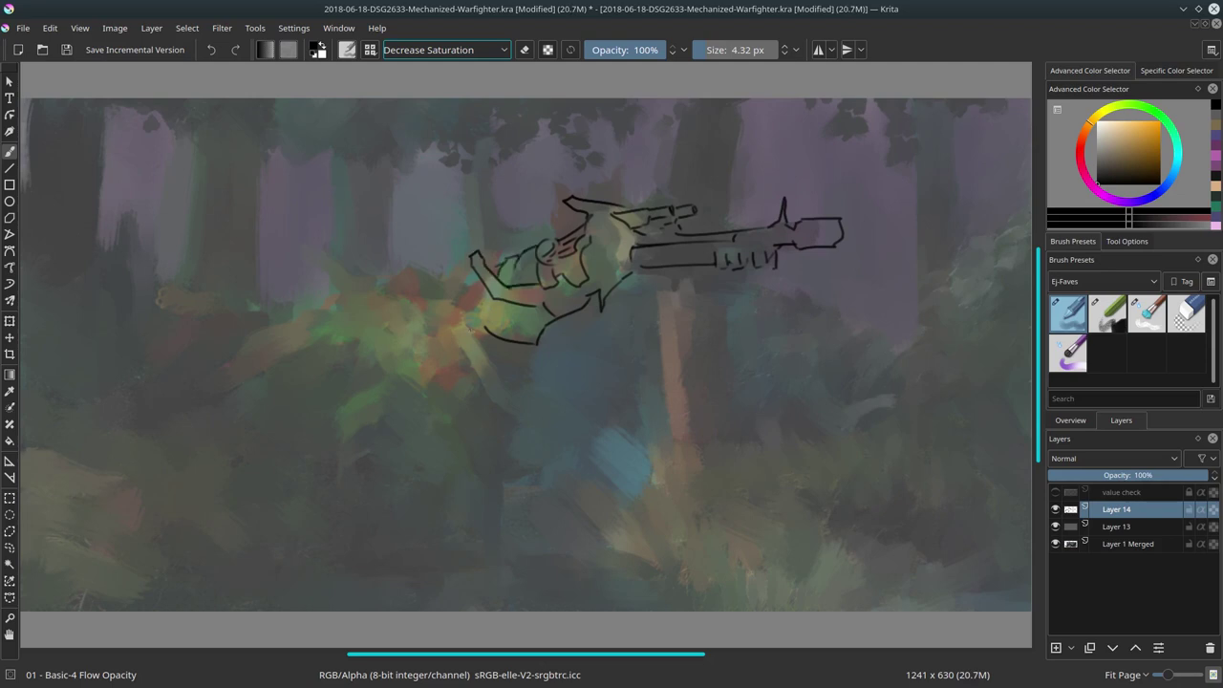
left_click_drag(480, 329, 528, 386)
left_click_drag(459, 332, 526, 409)
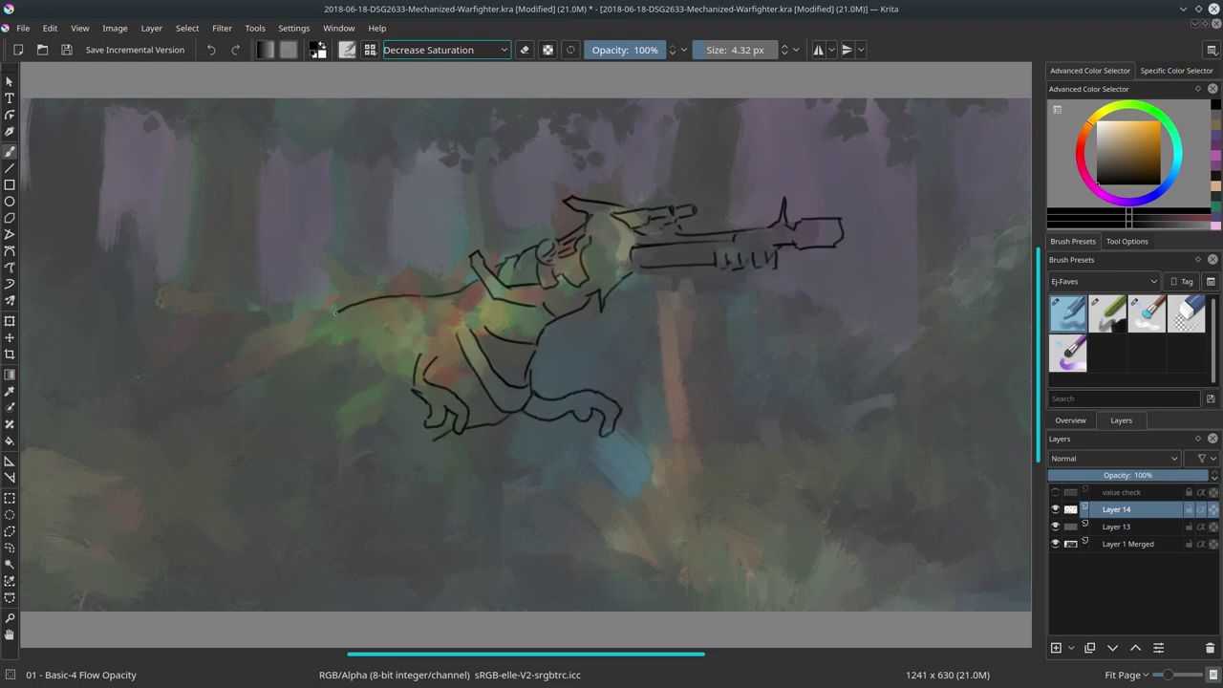
left_click_drag(374, 359, 411, 501)
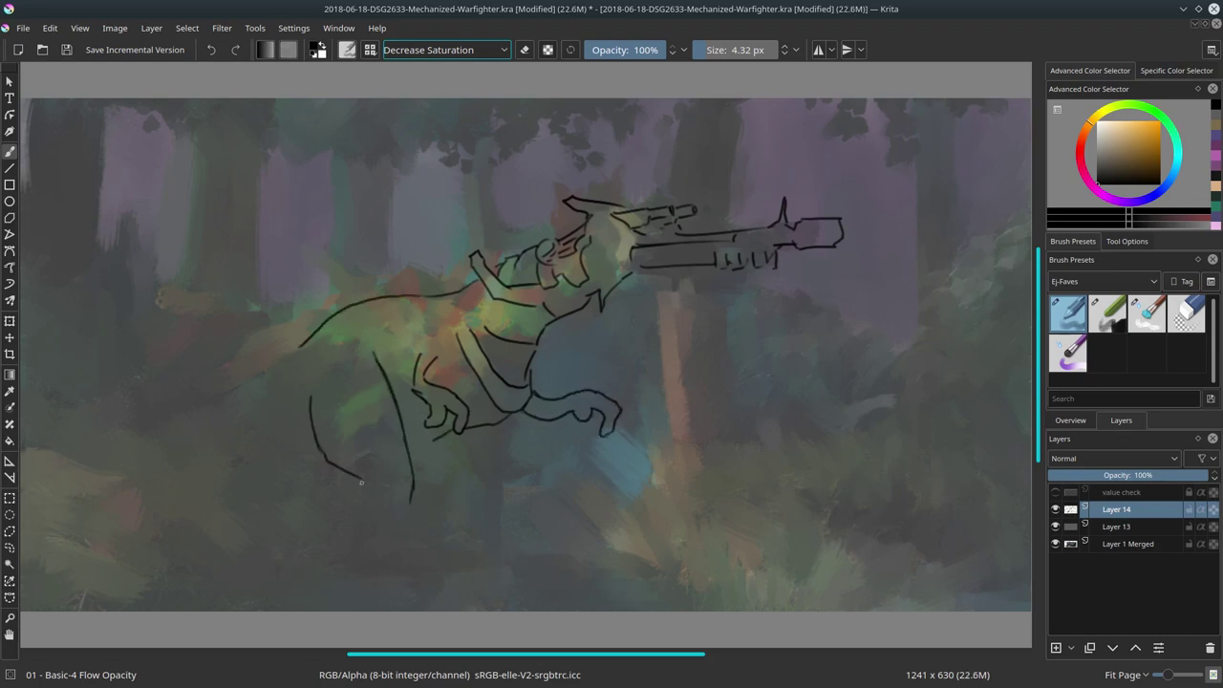
left_click_drag(252, 459, 298, 472)
left_click_drag(292, 482, 313, 497)
left_click_drag(238, 441, 226, 468)
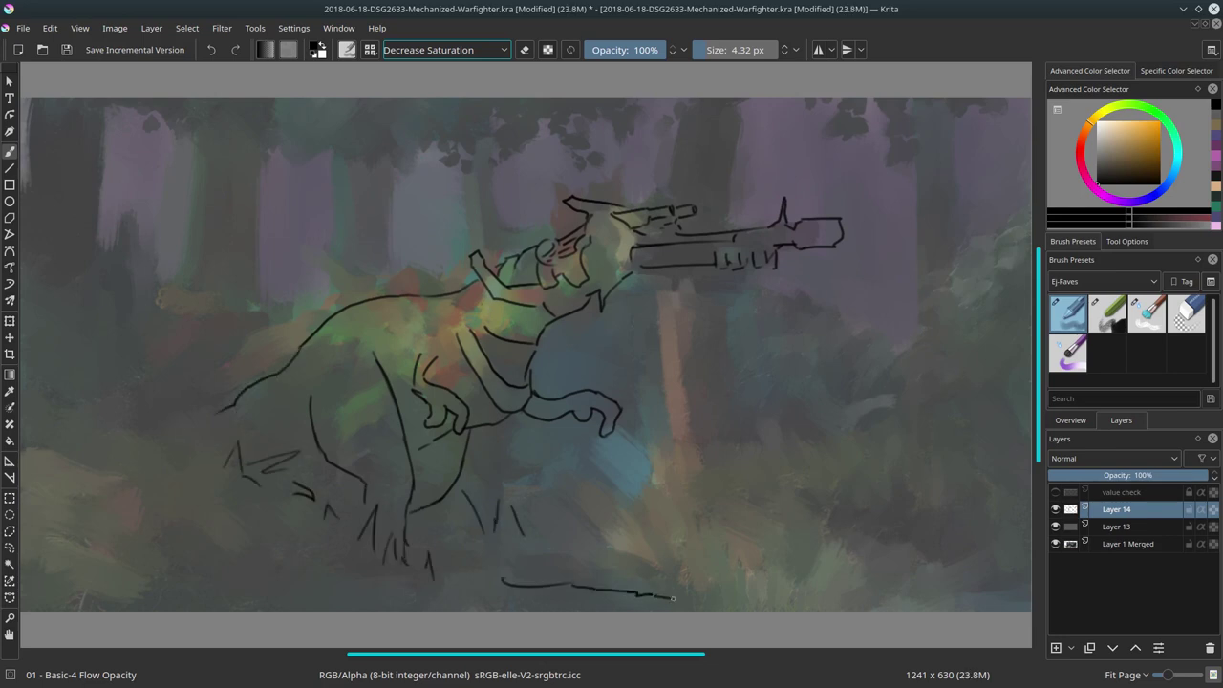
Hide Layer 13, duplicate Layer 14 and merge it down into Layer 1 Merged.
left_click(1054, 526)
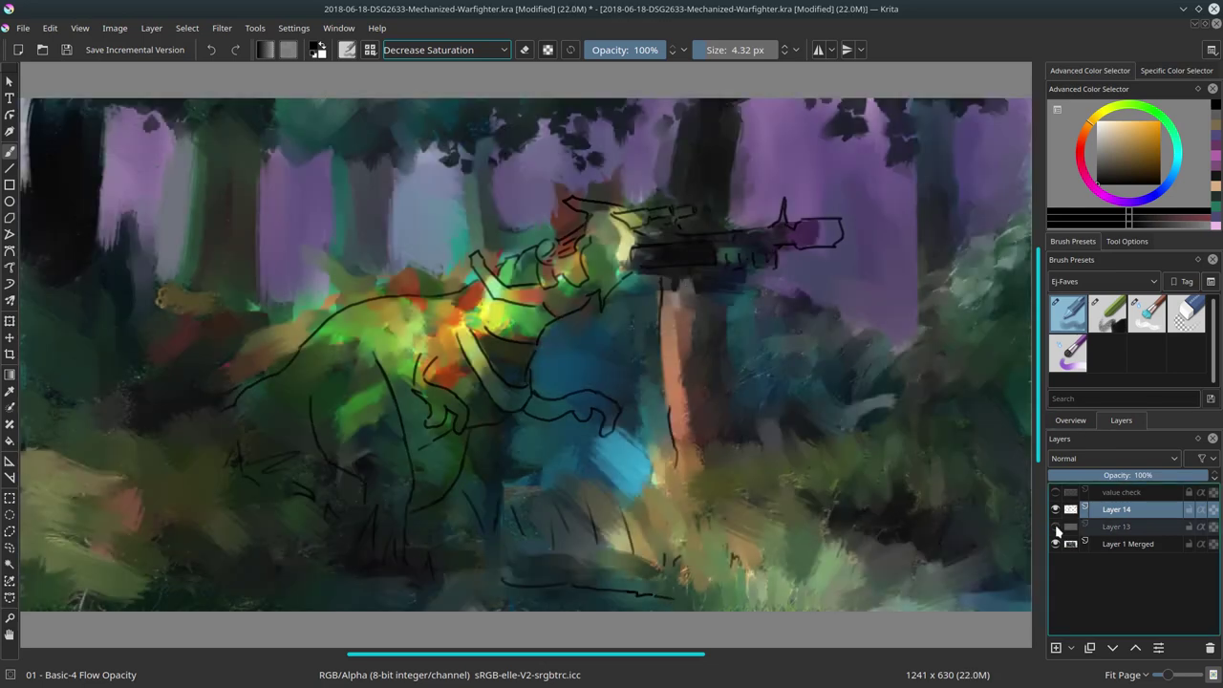
right_click(1116, 509)
left_click(1099, 344)
left_click(1116, 527)
left_click(1112, 647)
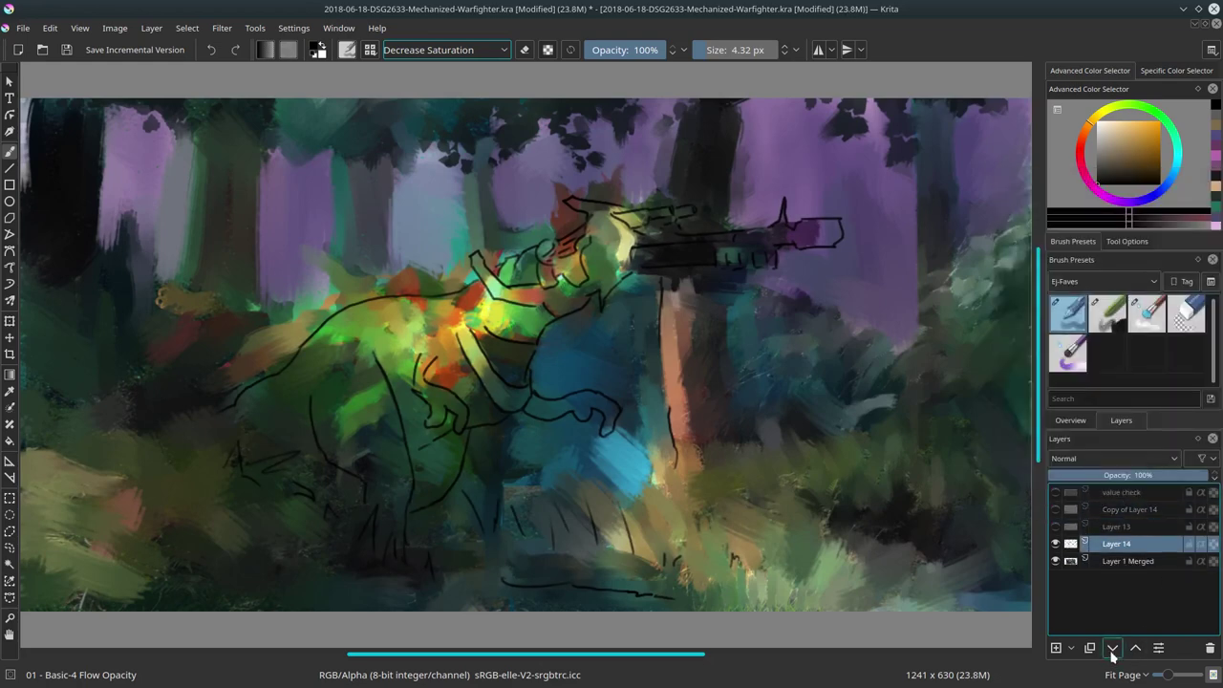
key("ctrl+e")
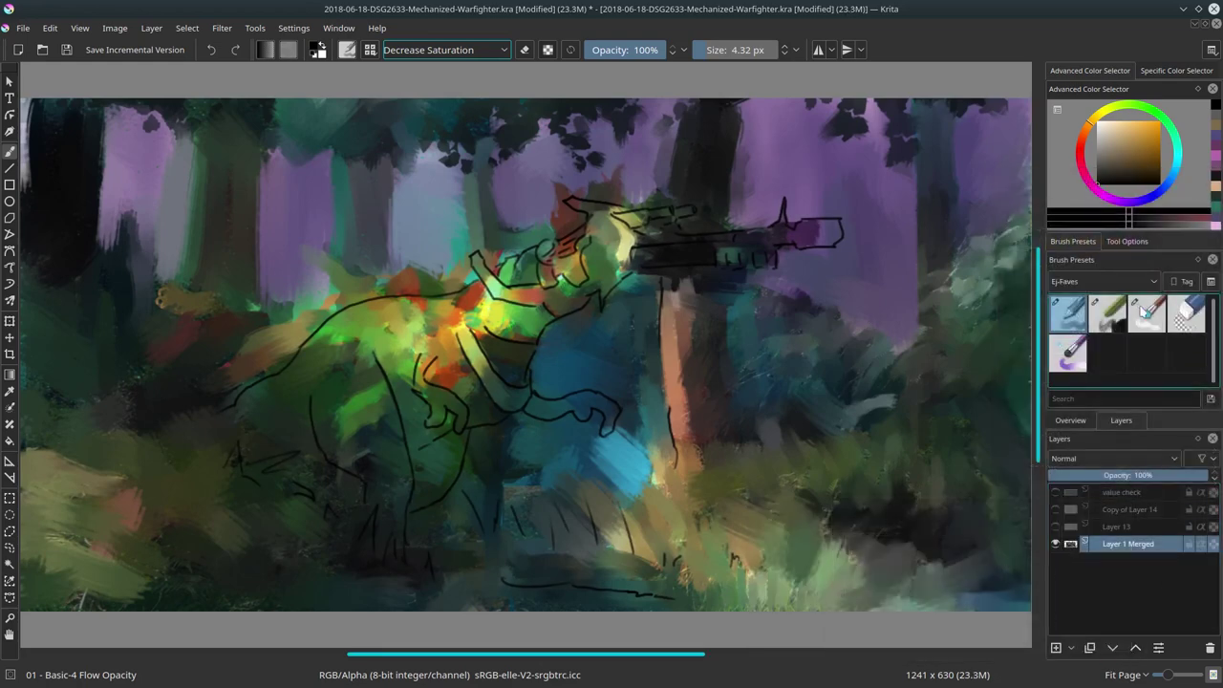
With the Basic-4 Flow Opacity brush, paint dark purple around the gun and the foliage to its right.
left_click(1146, 313)
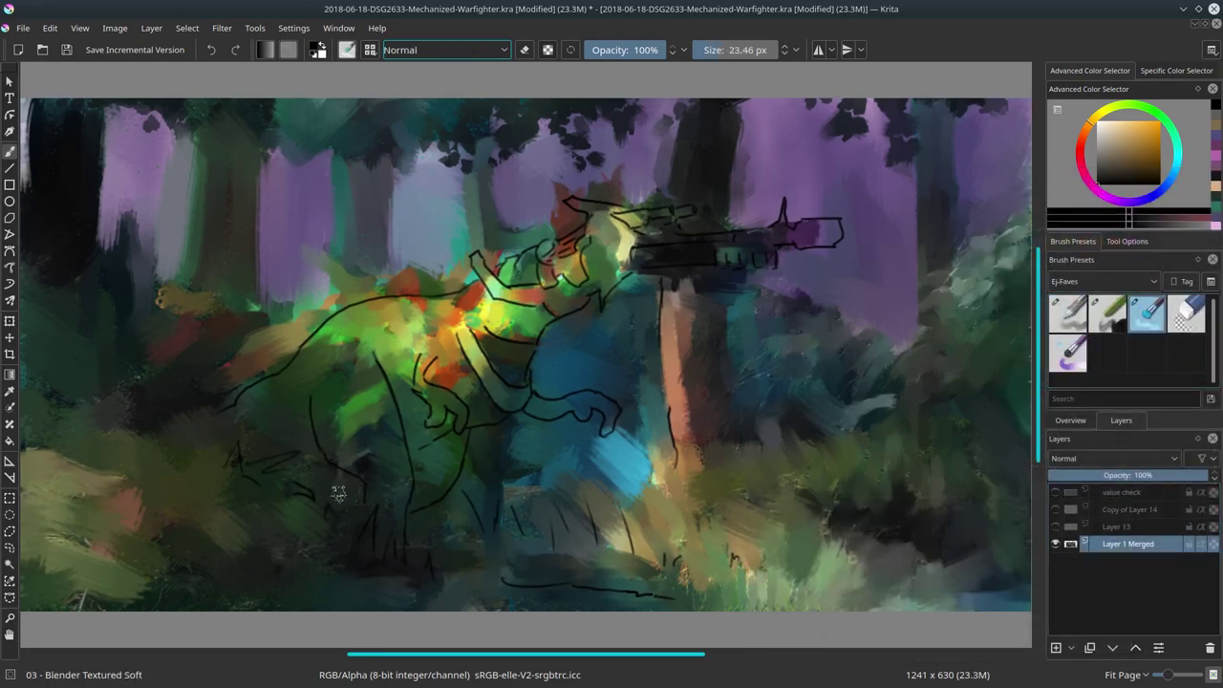
left_click(1067, 313)
left_click(544, 234, "ctrl")
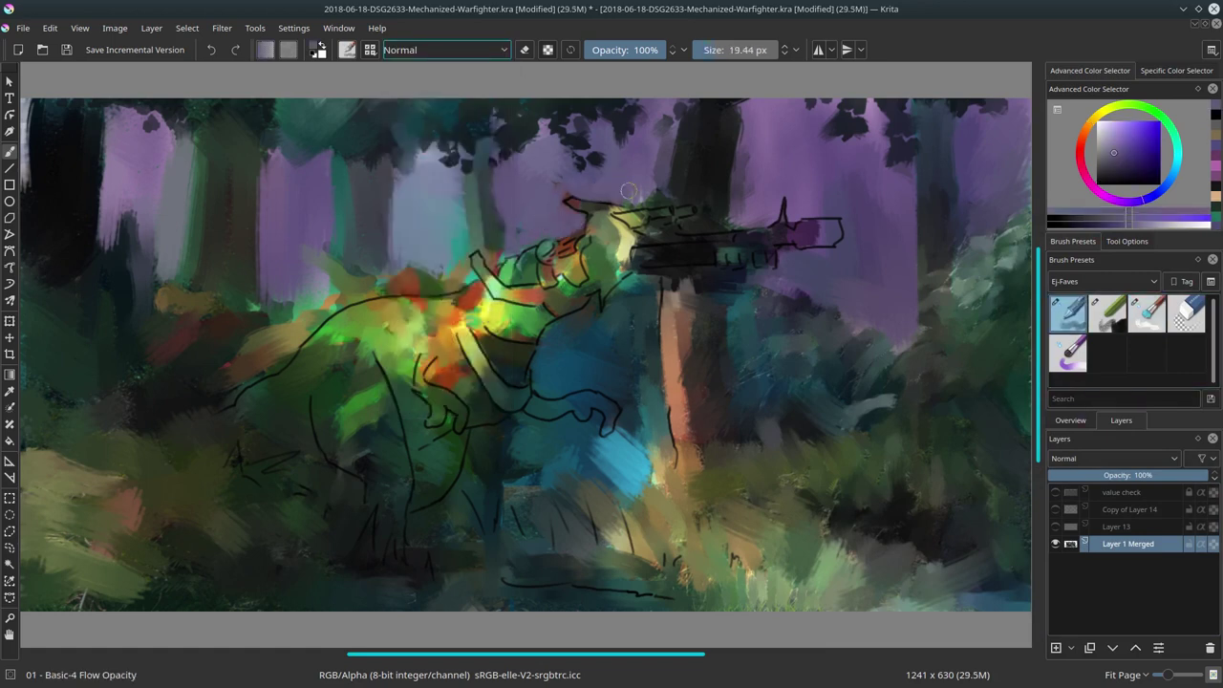
left_click_drag(693, 191, 659, 215)
left_click_drag(628, 284, 559, 325)
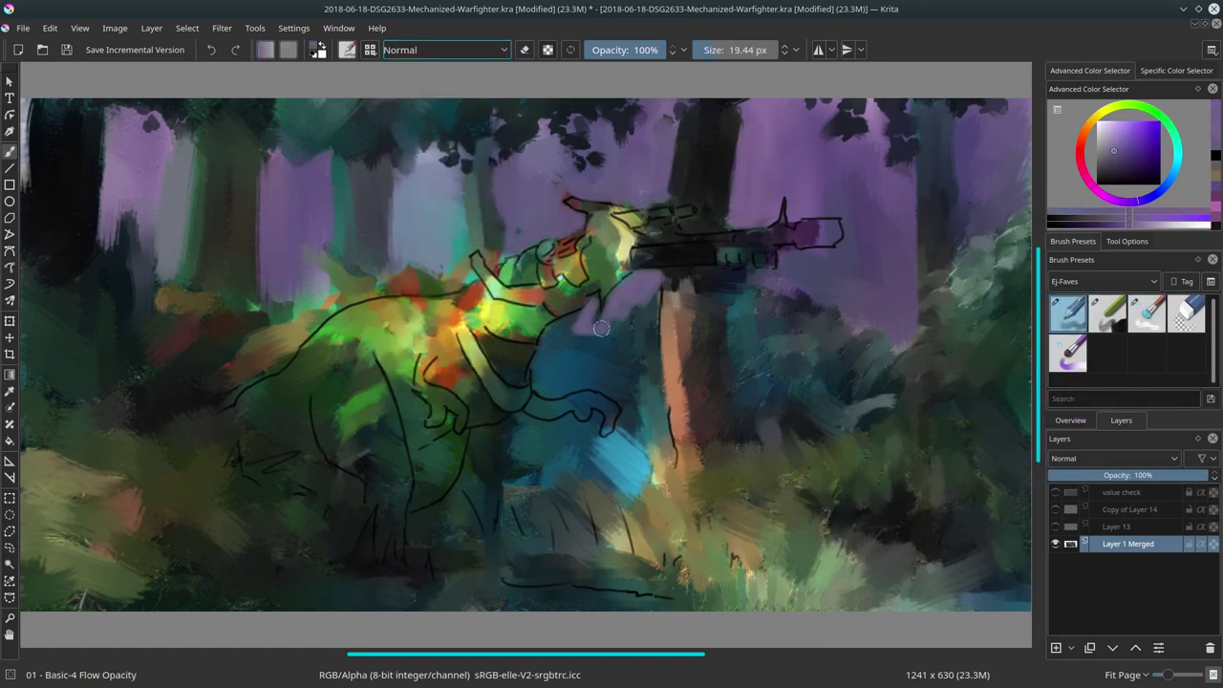
left_click(502, 220, "ctrl")
left_click(697, 277, "ctrl")
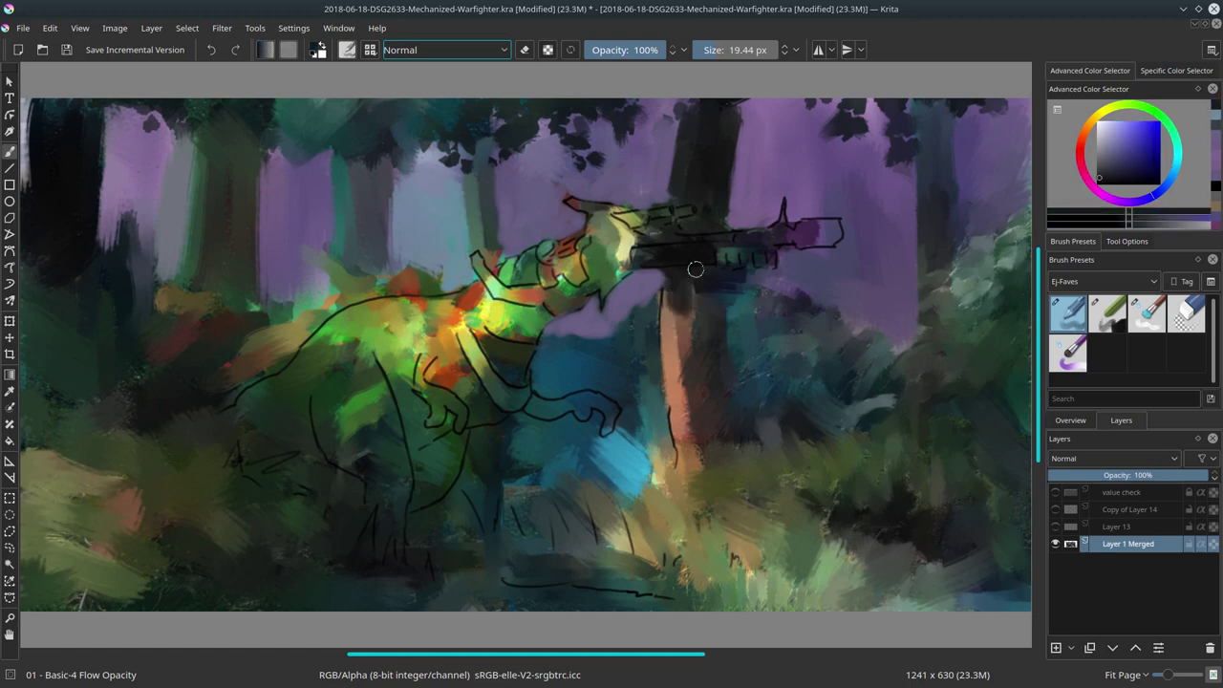
left_click_drag(702, 277, 870, 307)
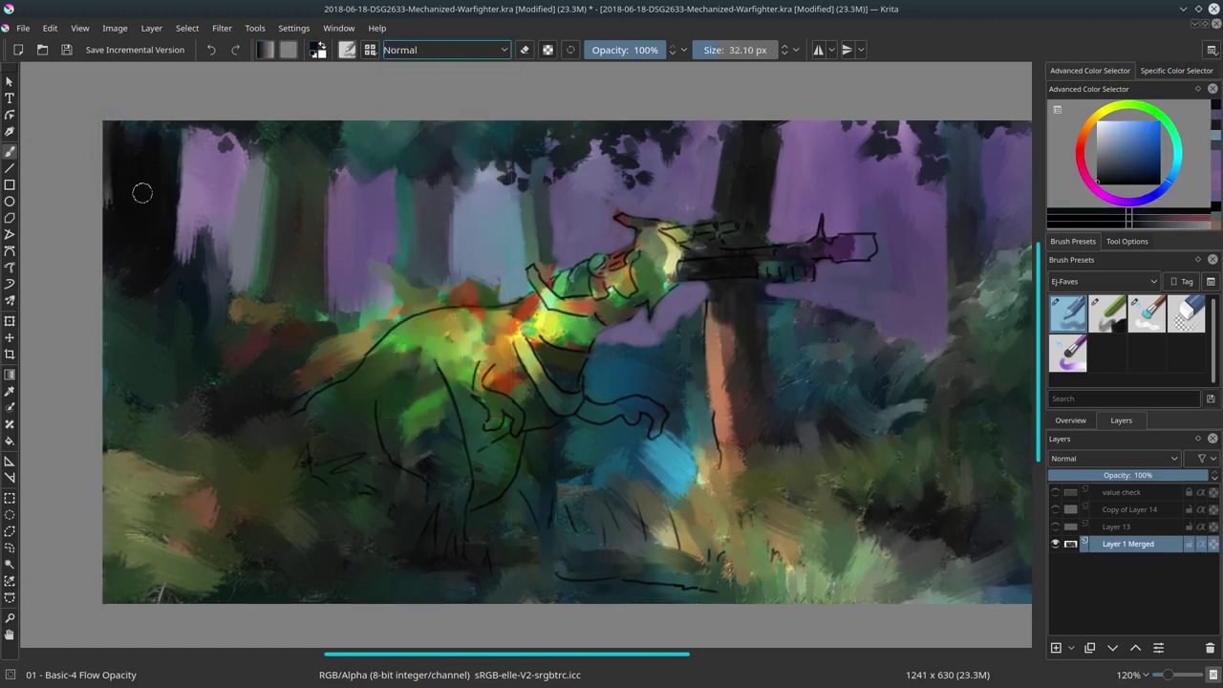
Paint sampled light purple over the left and middle tree trunks.
left_click(255, 278, "ctrl")
left_click_drag(191, 234, 224, 277)
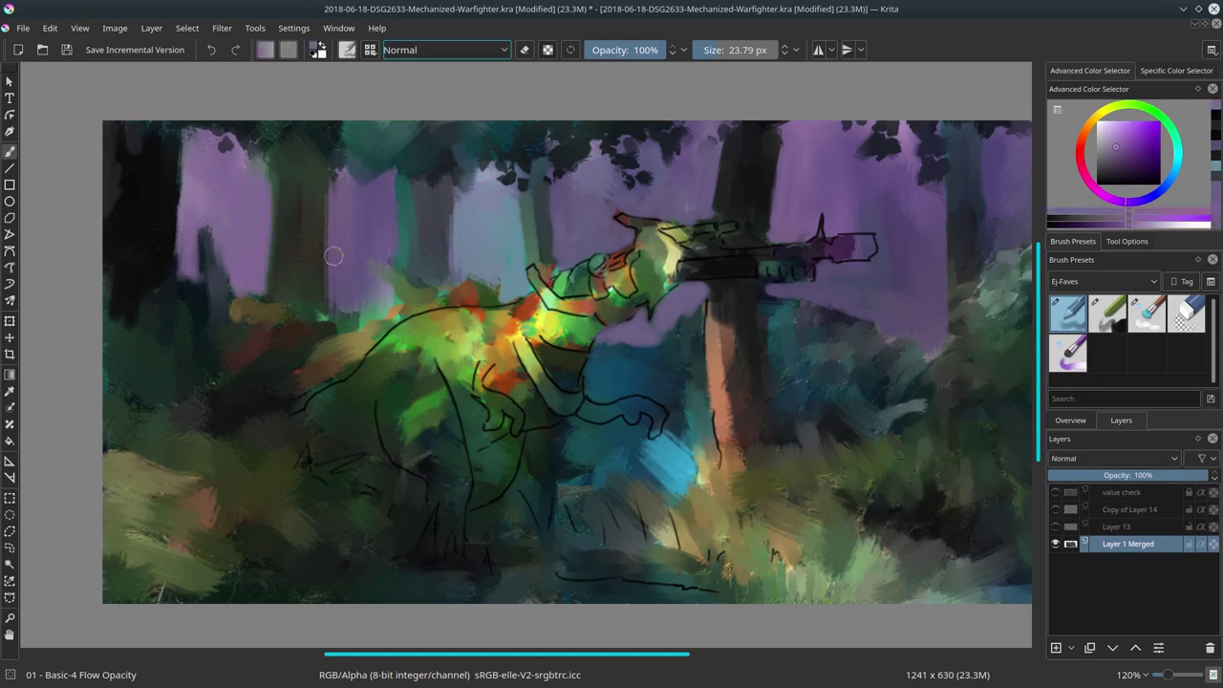
left_click_drag(334, 248, 382, 372)
left_click(412, 260, "ctrl")
left_click(468, 244, "ctrl")
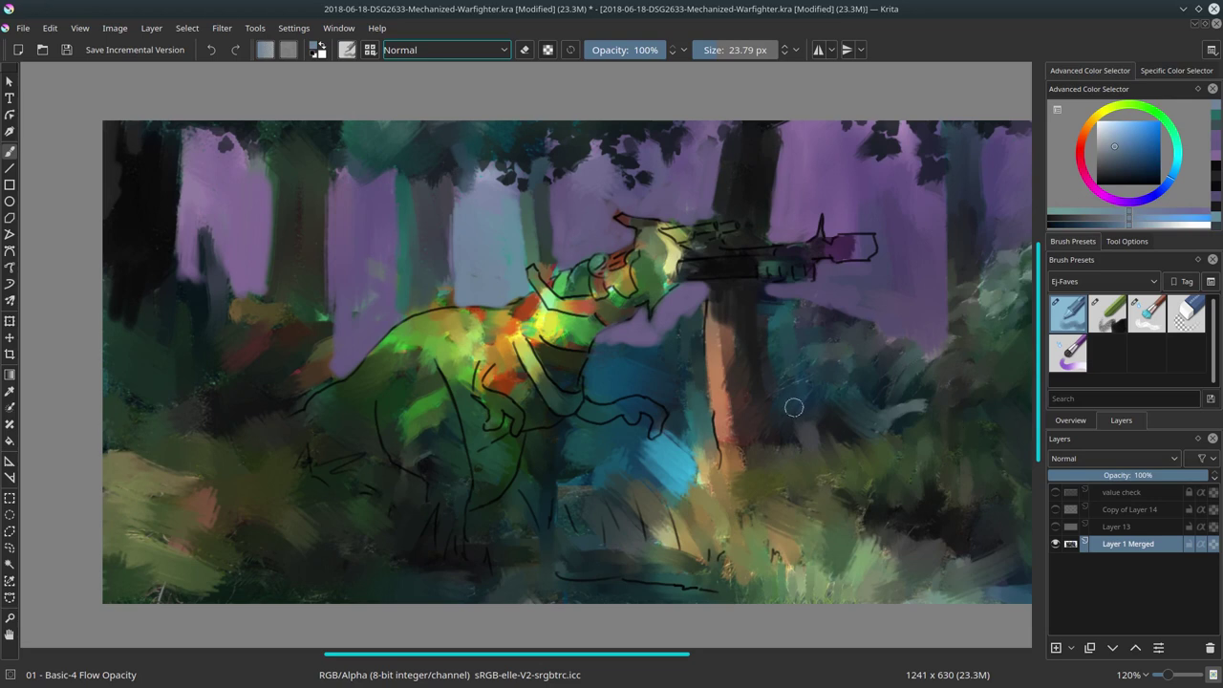
Add a yellow stroke on the creature's leg and a light yellow-green highlight on its claw.
left_click(487, 358, "ctrl")
mouse_move(502, 370)
left_mouse_down()
mouse_move(482, 411)
mouse_move(492, 422)
left_mouse_up()
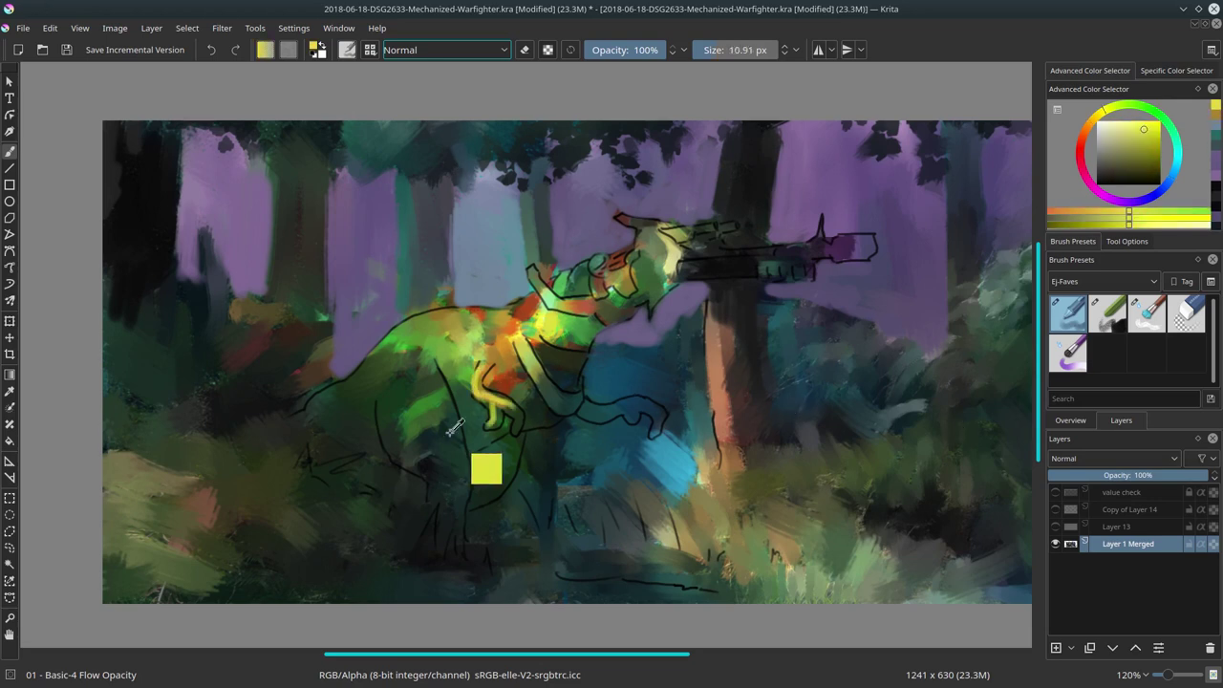
left_click(594, 409, "ctrl")
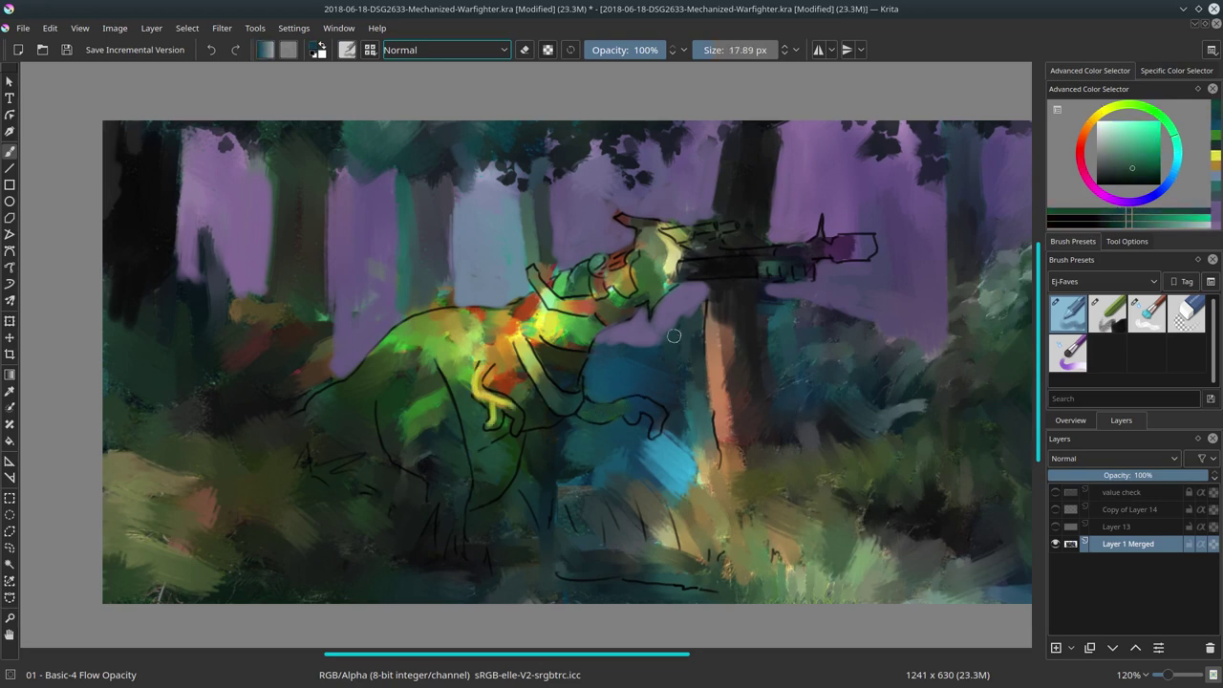
left_click(573, 296, "ctrl")
left_click_drag(625, 396, 664, 430)
left_click(492, 473, "ctrl")
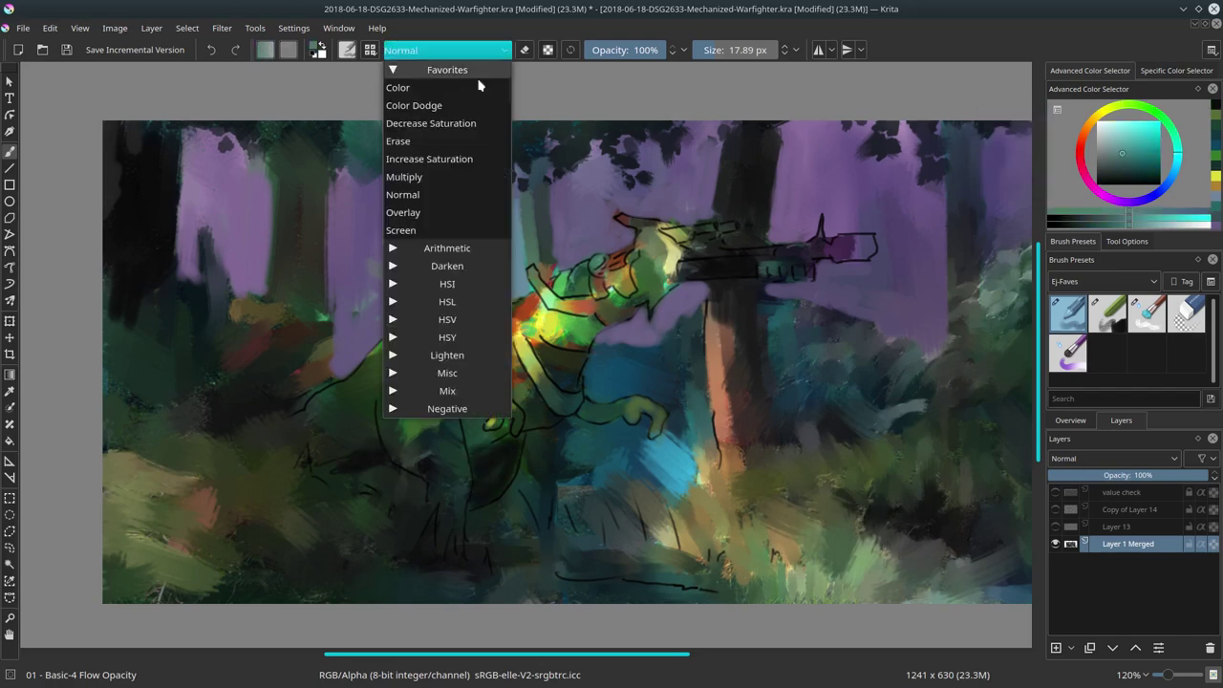
Stamp Grass Patch and Stamp Grass blades into the lower-right foreground using Overlay and Multiply blending.
left_click(1104, 281)
left_click(1058, 350)
key("alt+shift+o")
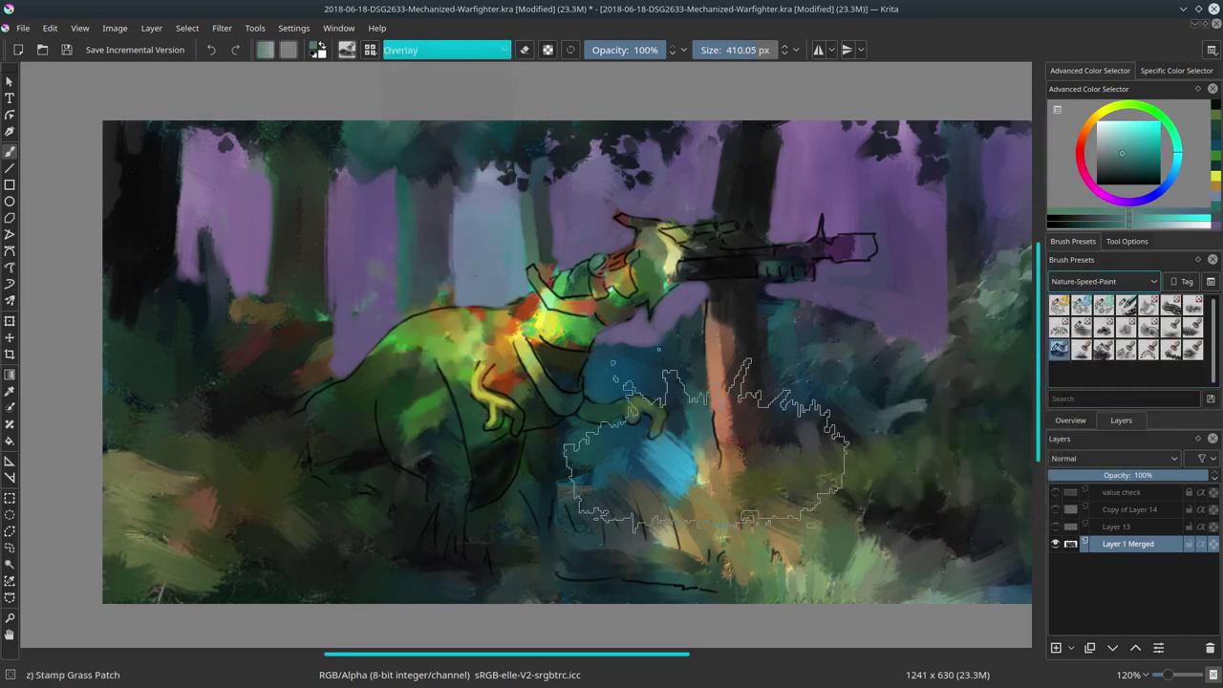
key("alt+shift+m")
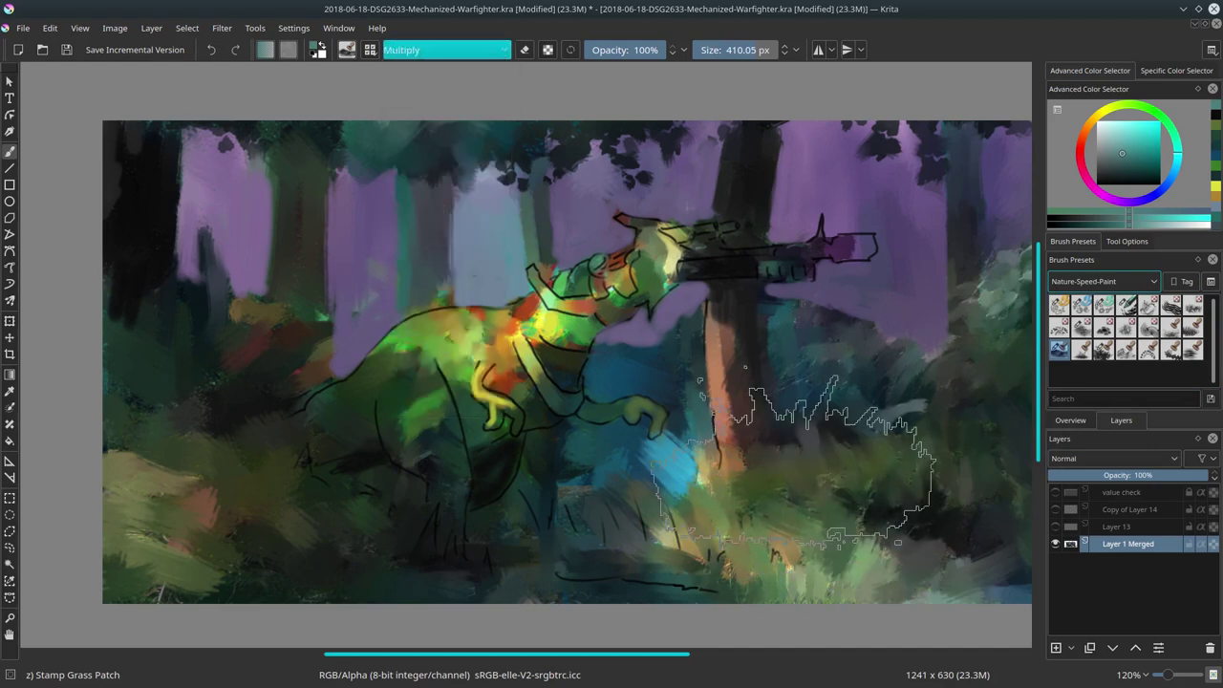
left_click_drag(845, 449, 884, 416)
key("/")
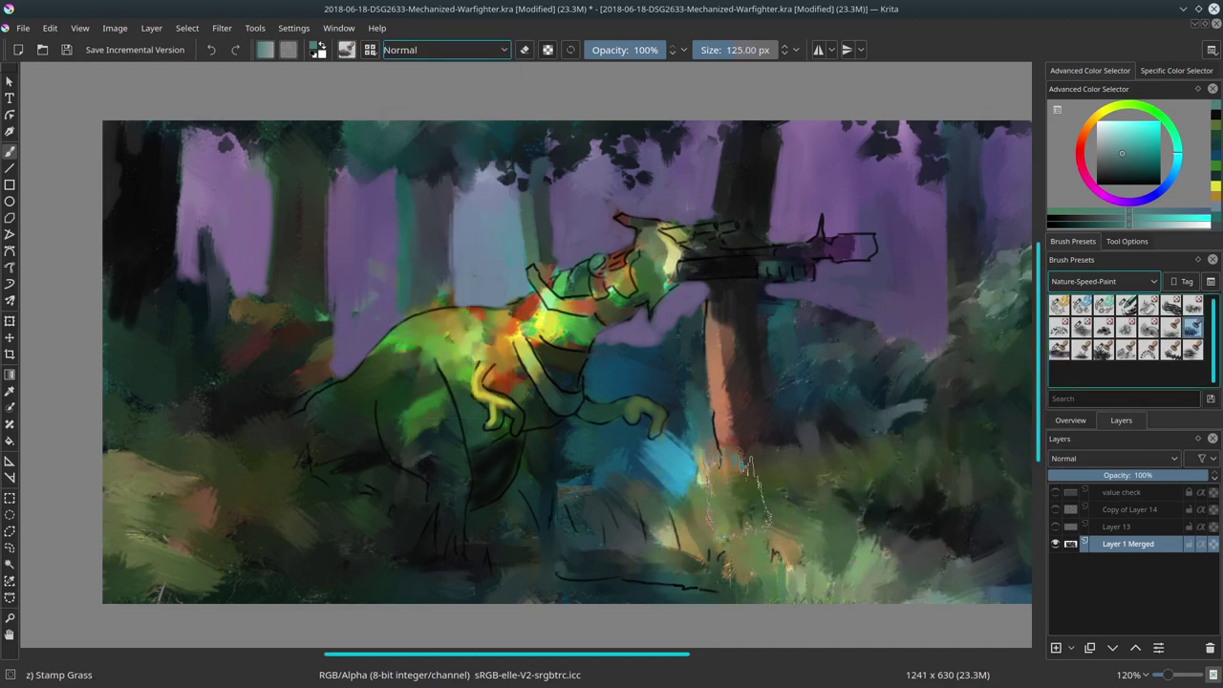
left_click_drag(659, 530, 692, 463)
mouse_move(698, 563)
left_mouse_down()
mouse_move(736, 473)
mouse_move(764, 487)
left_mouse_up()
Pick a lightened colour sampled from the grass and try the Stamp Herbals and Stamp Vegetal brushes.
left_click(446, 49)
left_click(411, 95)
key("l")
key("l")
key("l")
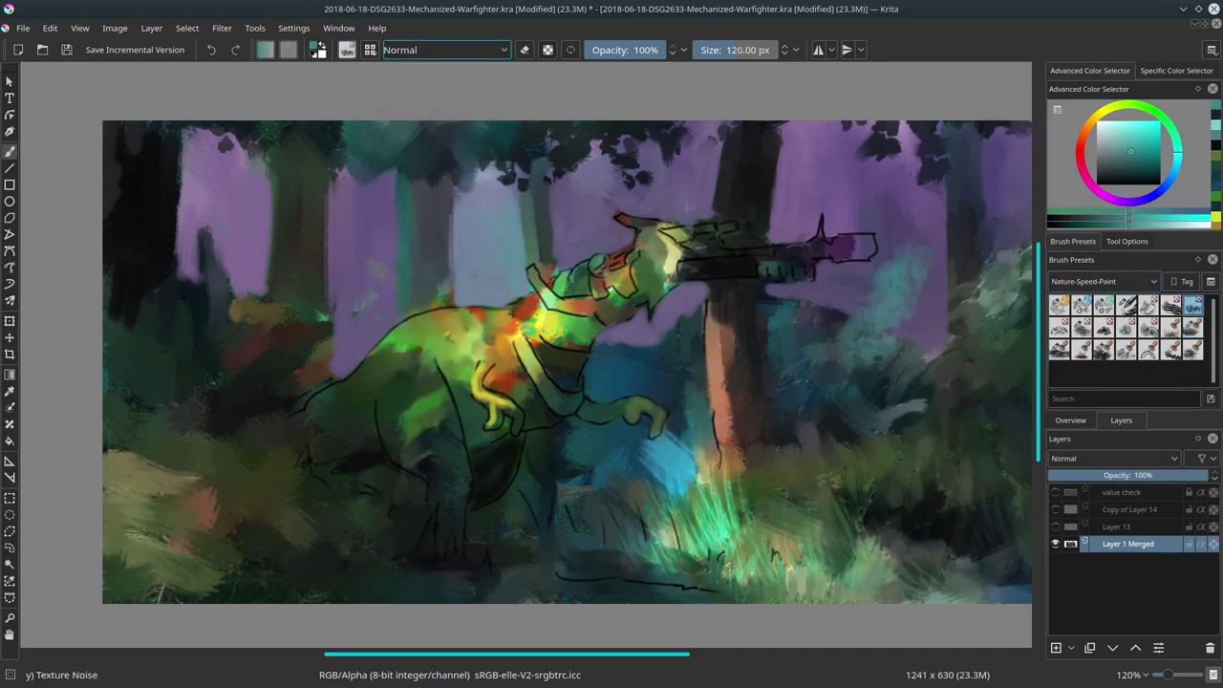
left_click(446, 49)
left_click(1080, 348)
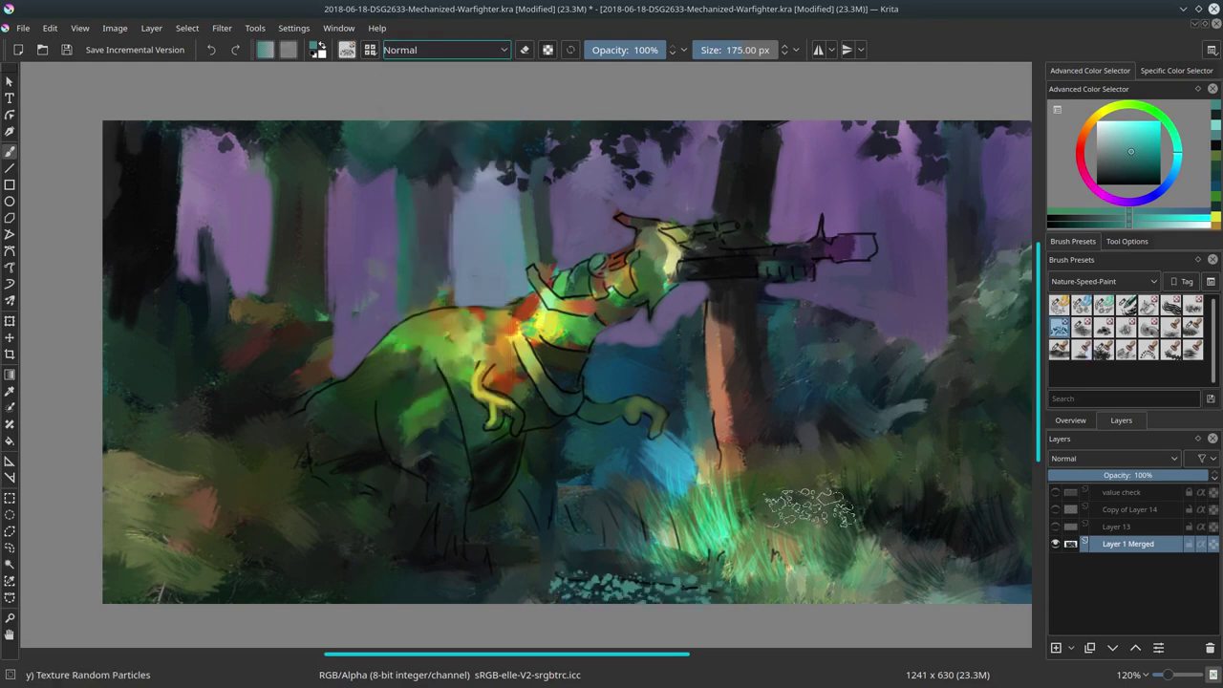
left_click(1171, 349)
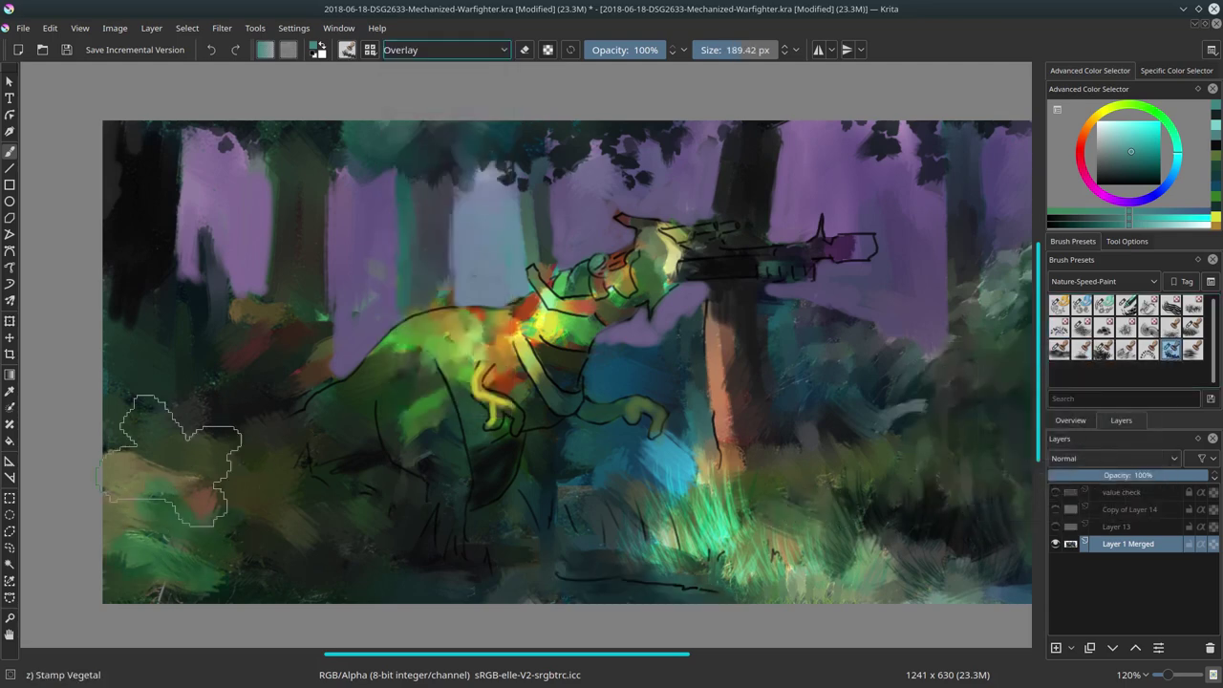
Cycle brush blending through Multiply and Overlay, returning to Stamp Grass Patch in Normal mode.
left_click(498, 54)
left_click(420, 105)
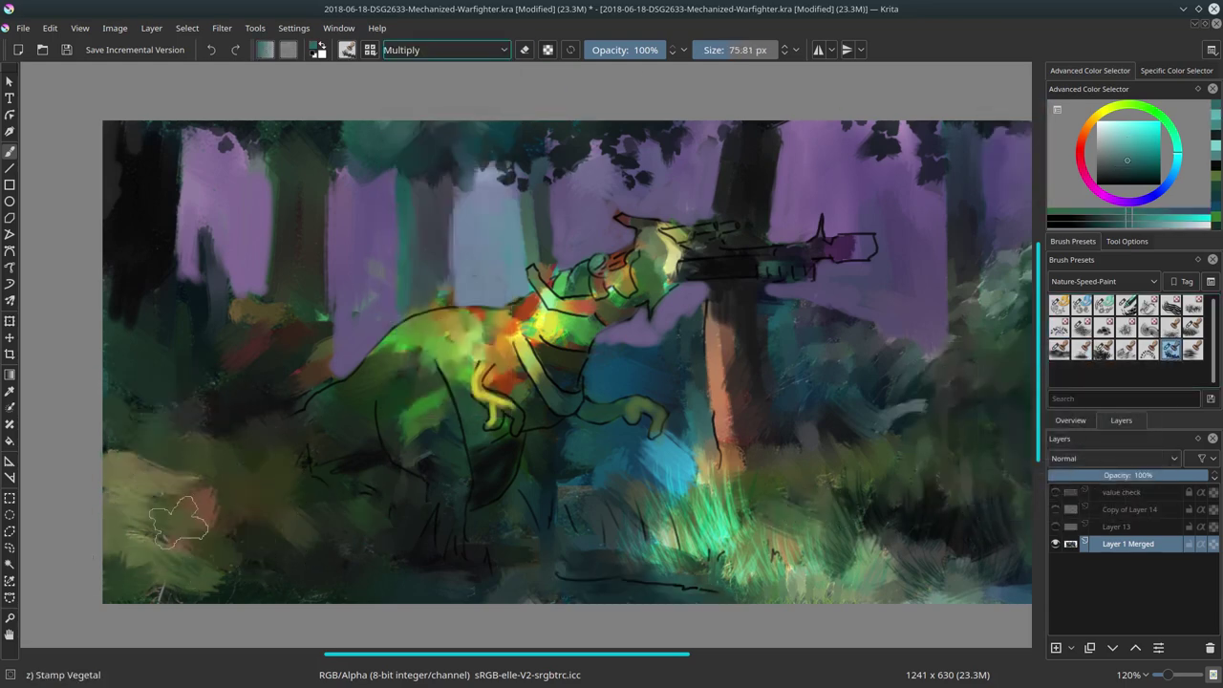
left_click(446, 50)
left_click(420, 125)
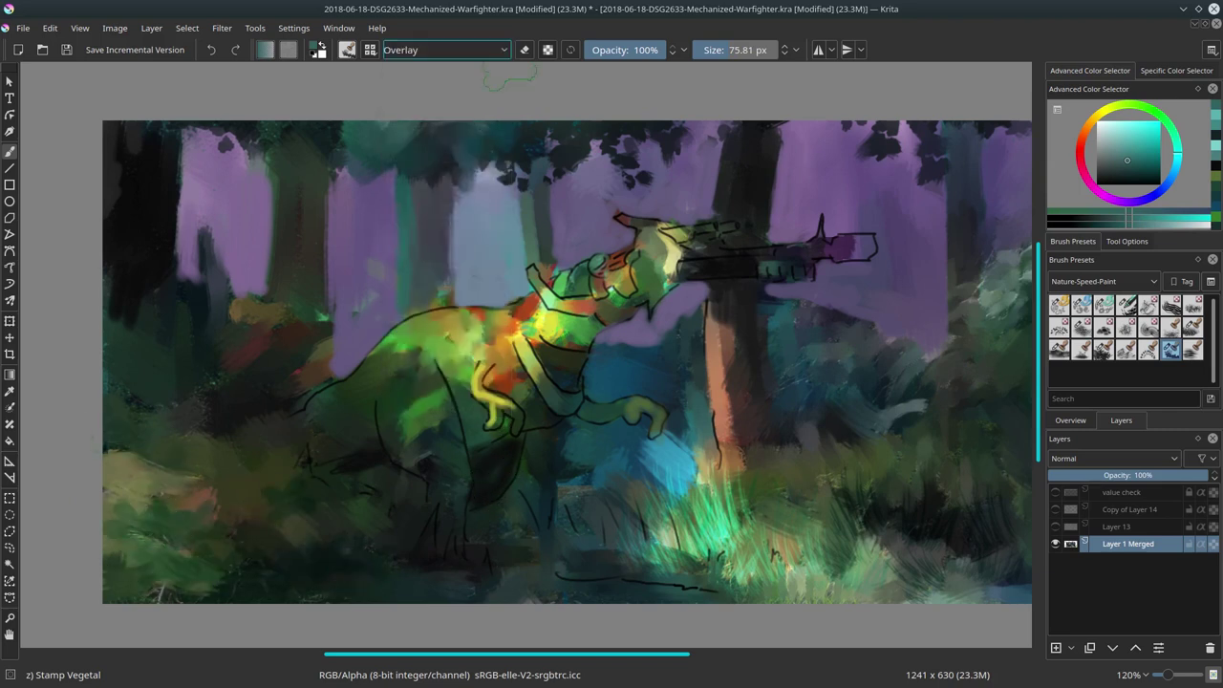
left_click(1058, 348)
left_click(446, 50)
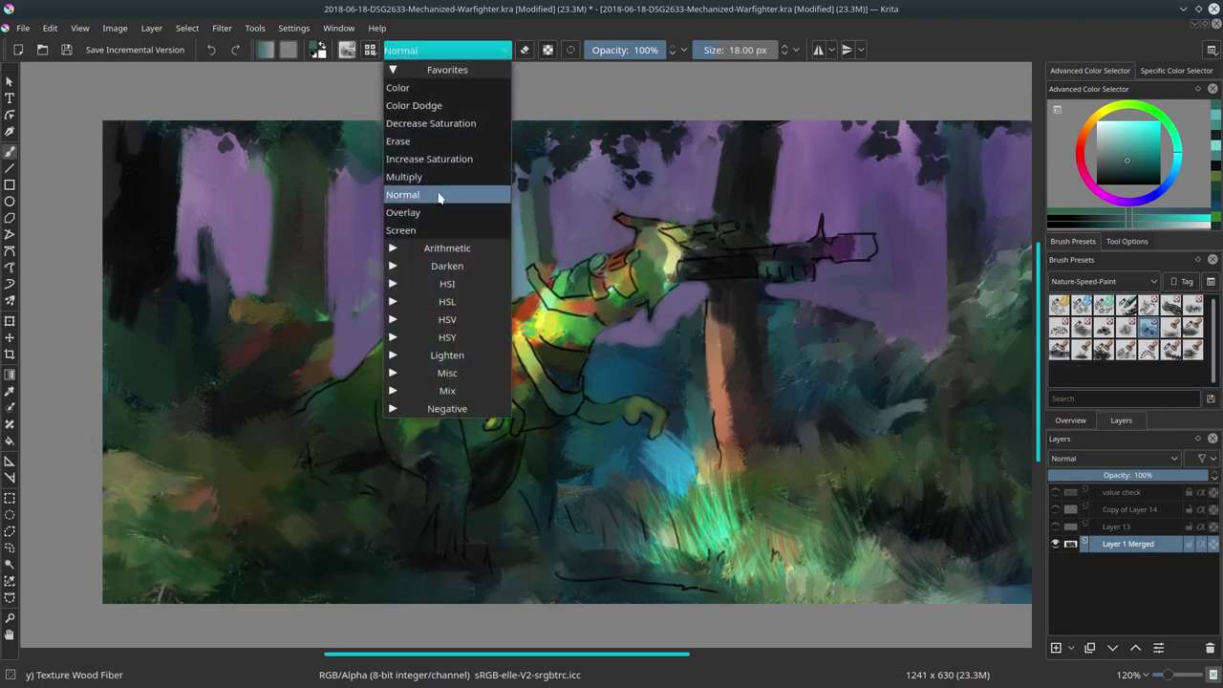
left_click(420, 194)
Stamp orange leaves in Overlay, then dark leaves in Multiply, over the lower-left foliage.
key("slash")
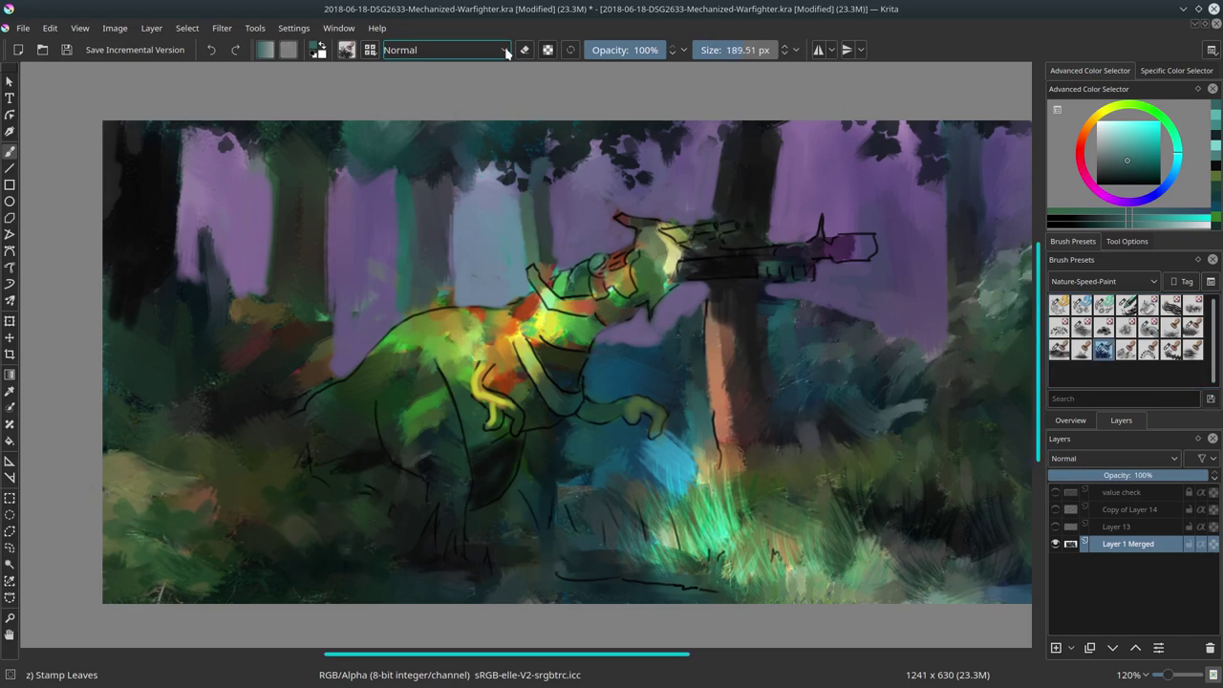
key("shift+alt+o")
left_click(172, 477, "ctrl")
mouse_move(144, 477)
left_mouse_down()
mouse_move(273, 525)
mouse_move(153, 506)
left_mouse_up()
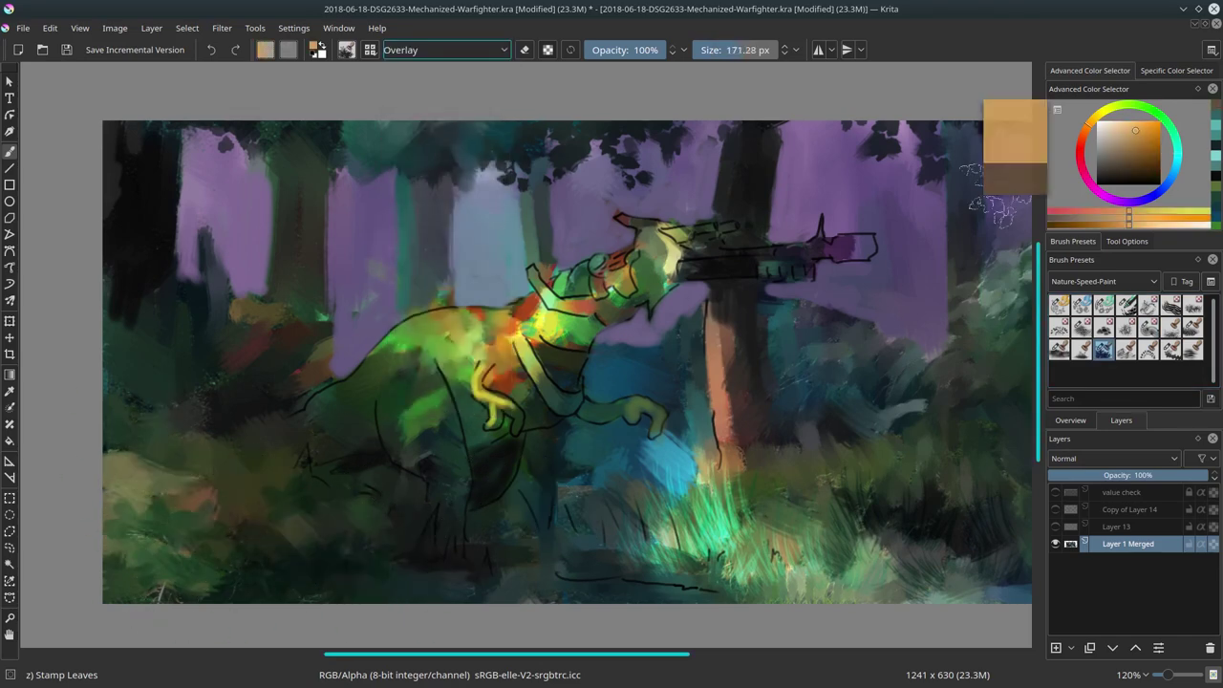
key("shift+alt+m")
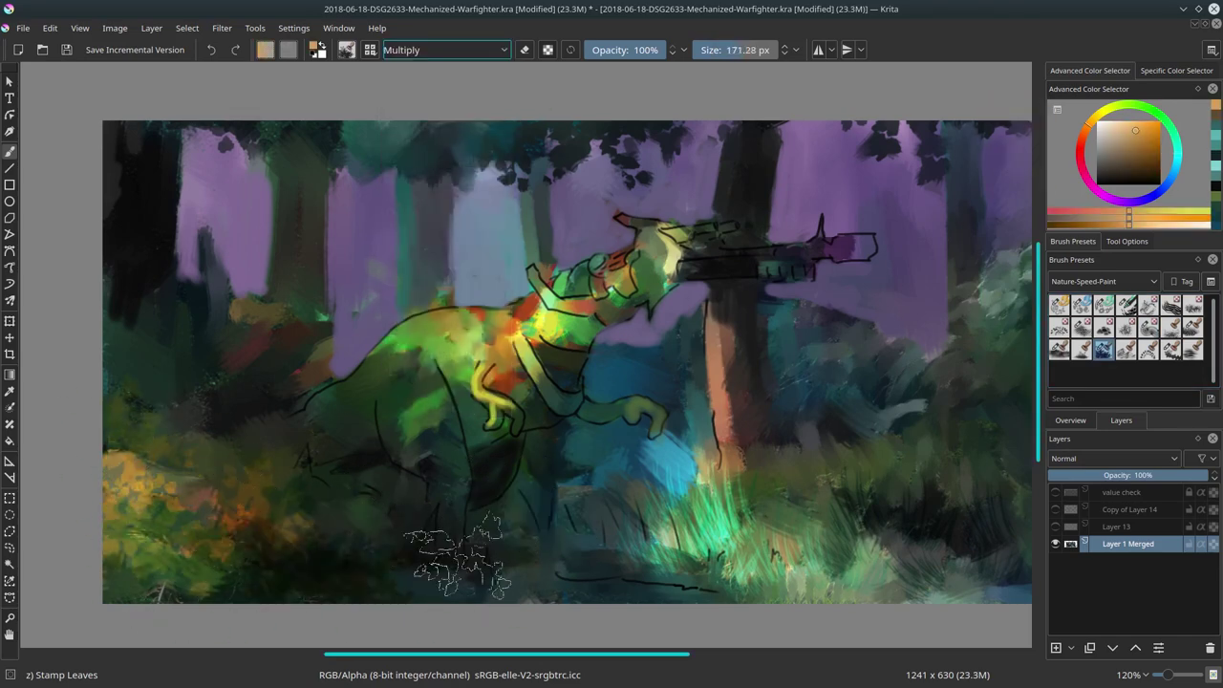
left_click_drag(411, 545, 133, 401)
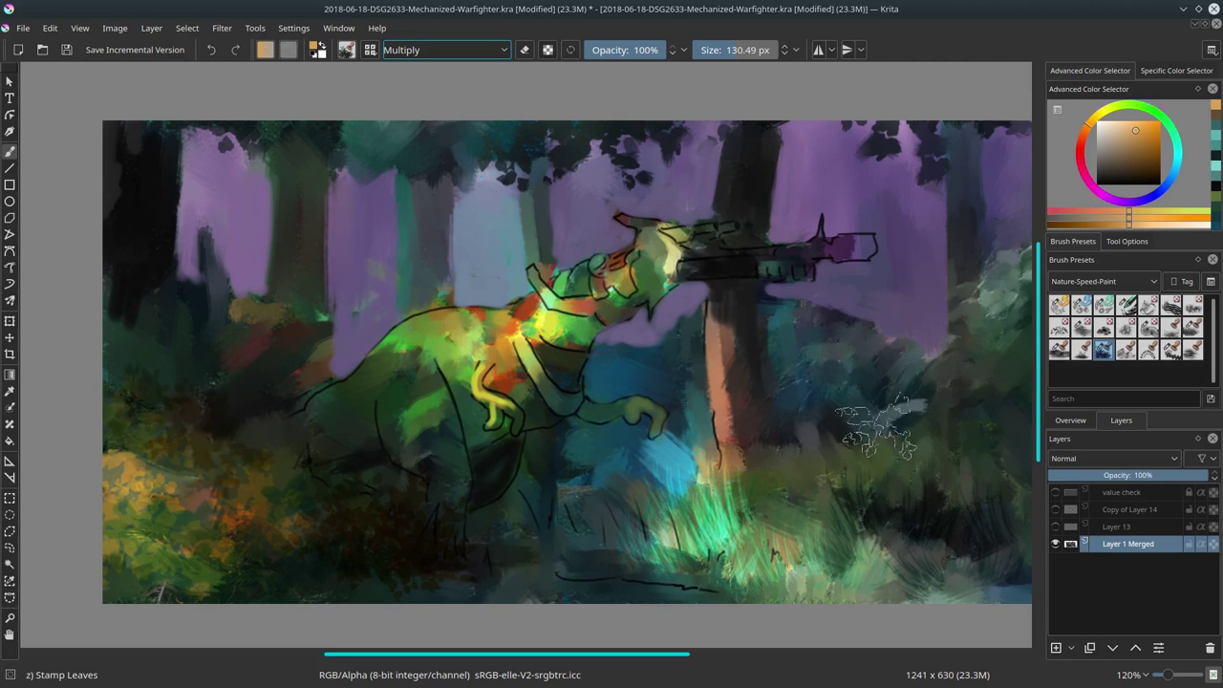
Brighten the creature's body with the Texture Snow Pile brush, then load Texture Reptile scale at about 58 px.
key("slash")
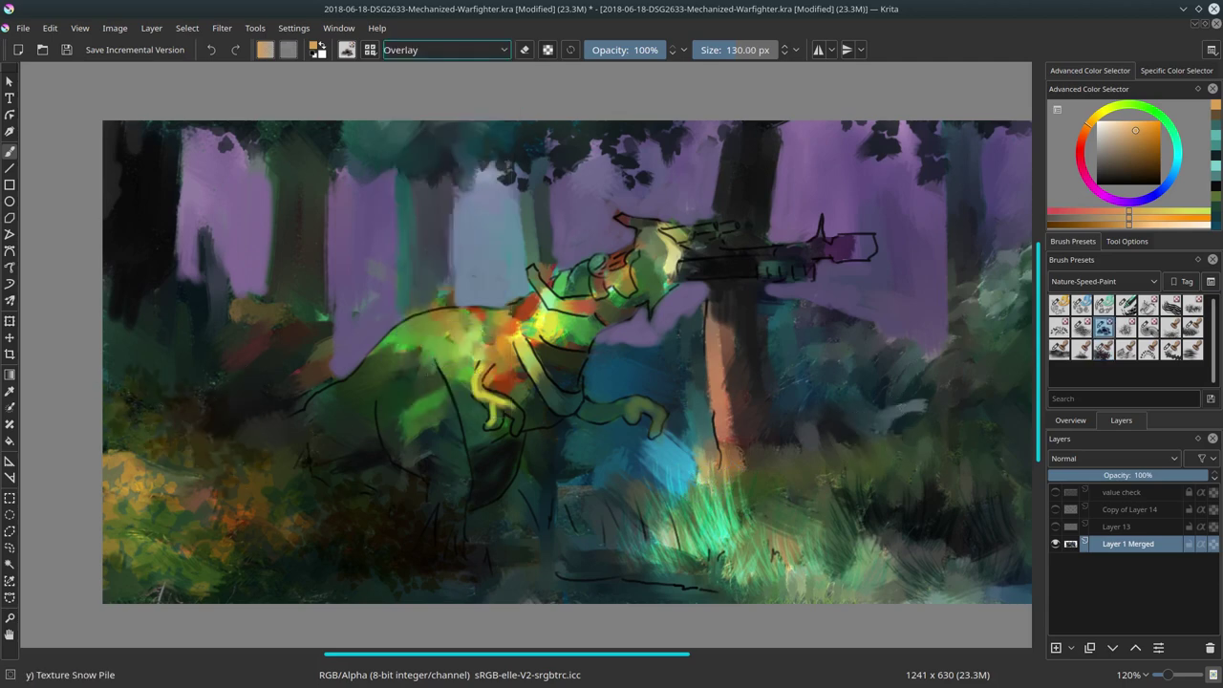
key("shift+alt+m")
mouse_move(434, 415)
left_mouse_down()
mouse_move(448, 363)
mouse_move(483, 320)
left_mouse_up()
key("shift+alt+o")
left_click(1080, 327)
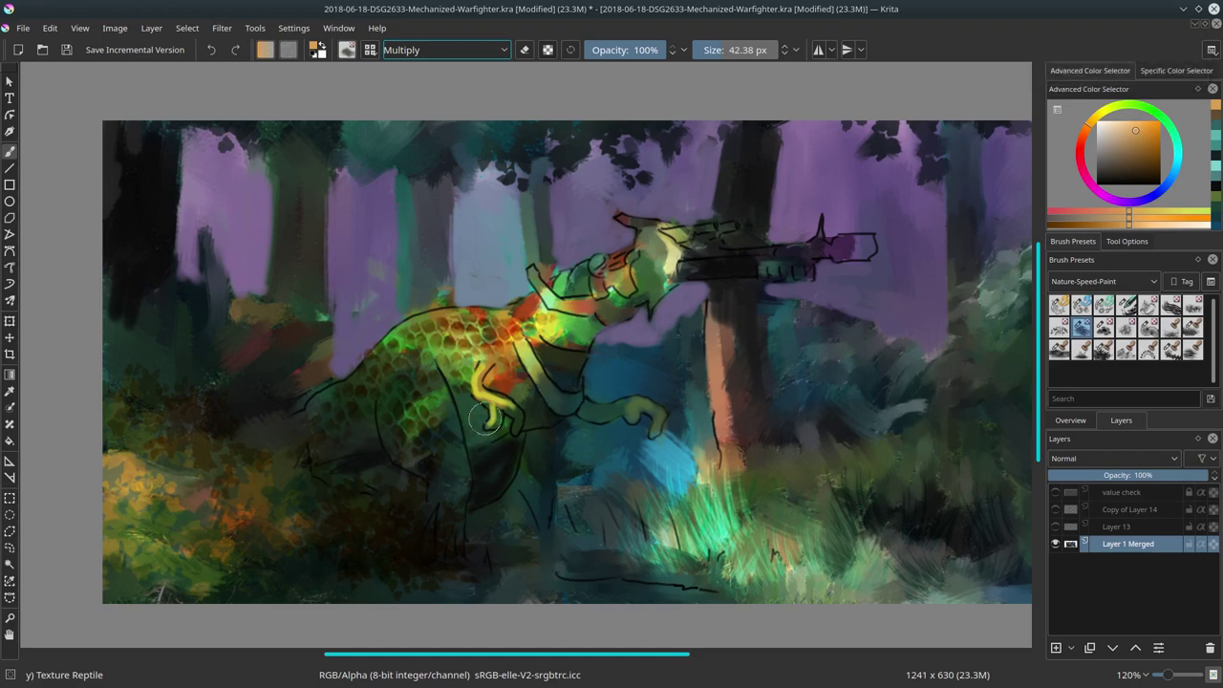
left_click_drag(476, 418, 542, 405)
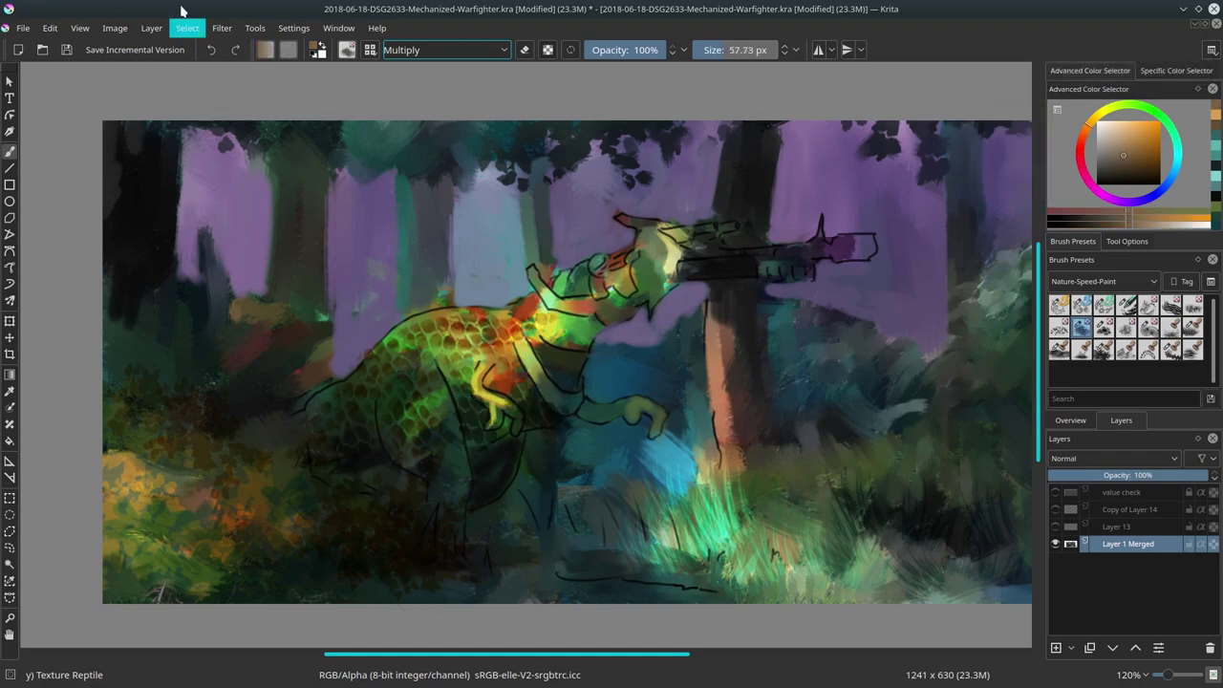
Paint glowing orange Color Dodge square strokes along the gun and save the painting.
left_click(1127, 304)
left_click(445, 50)
left_click(421, 144)
left_click_drag(680, 267, 790, 255)
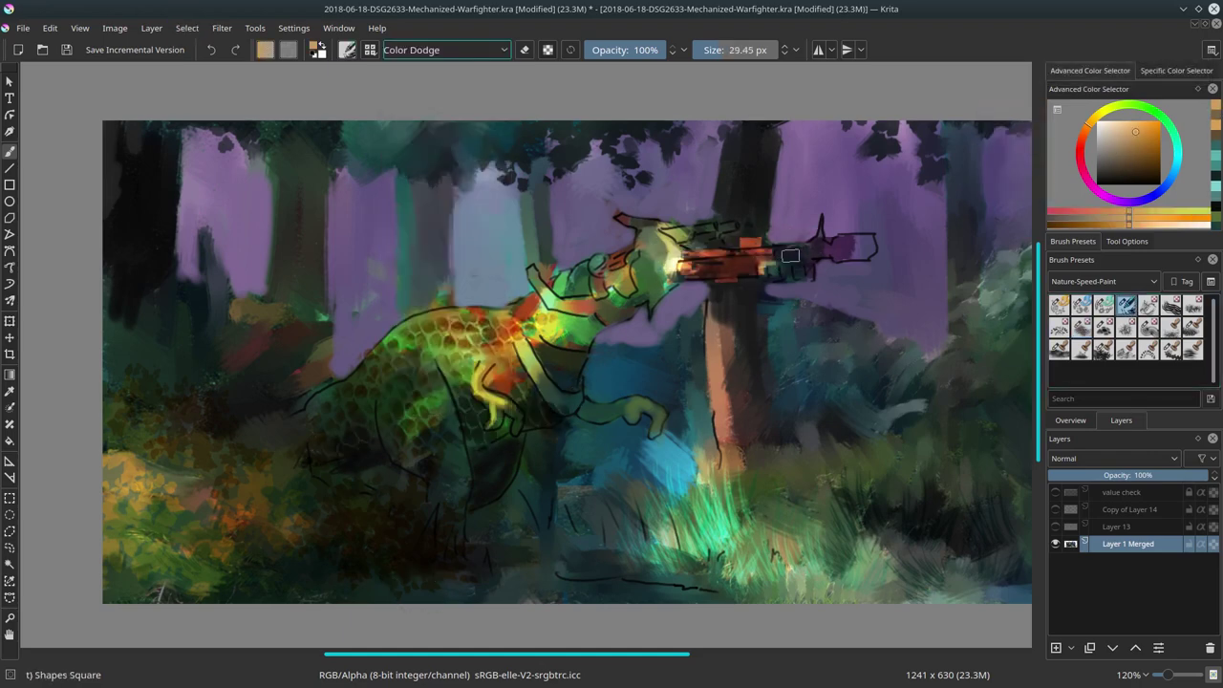
scroll(963, 338, "down", 2)
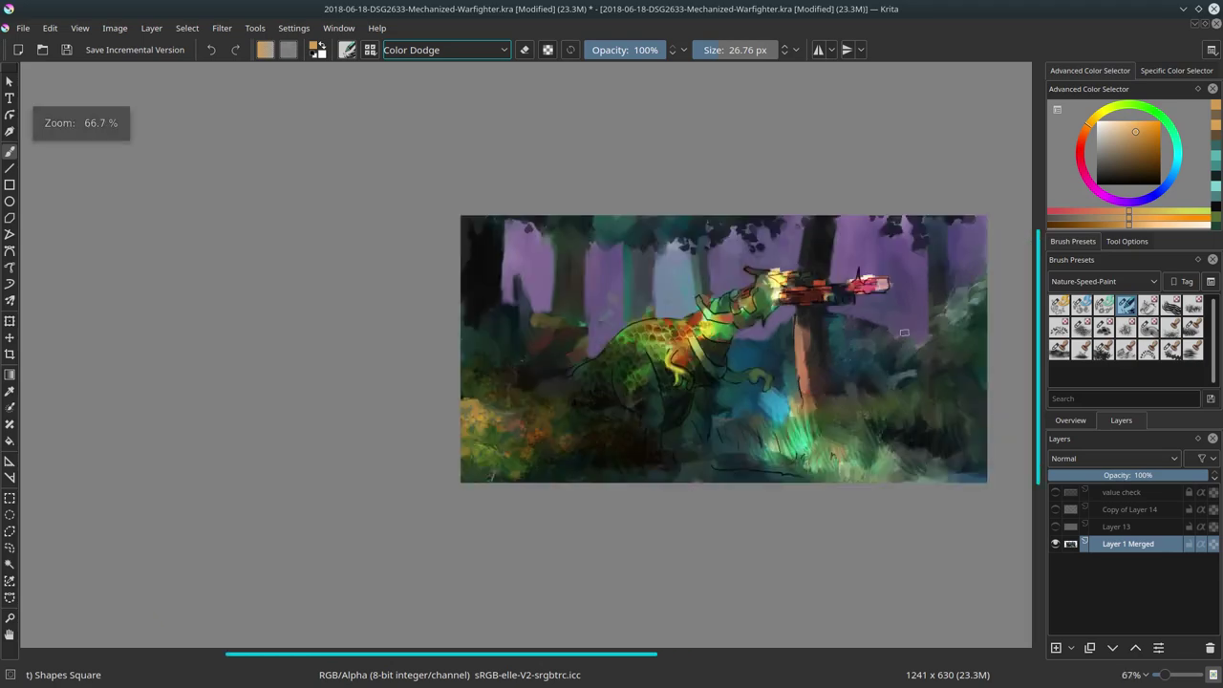
left_click(67, 50)
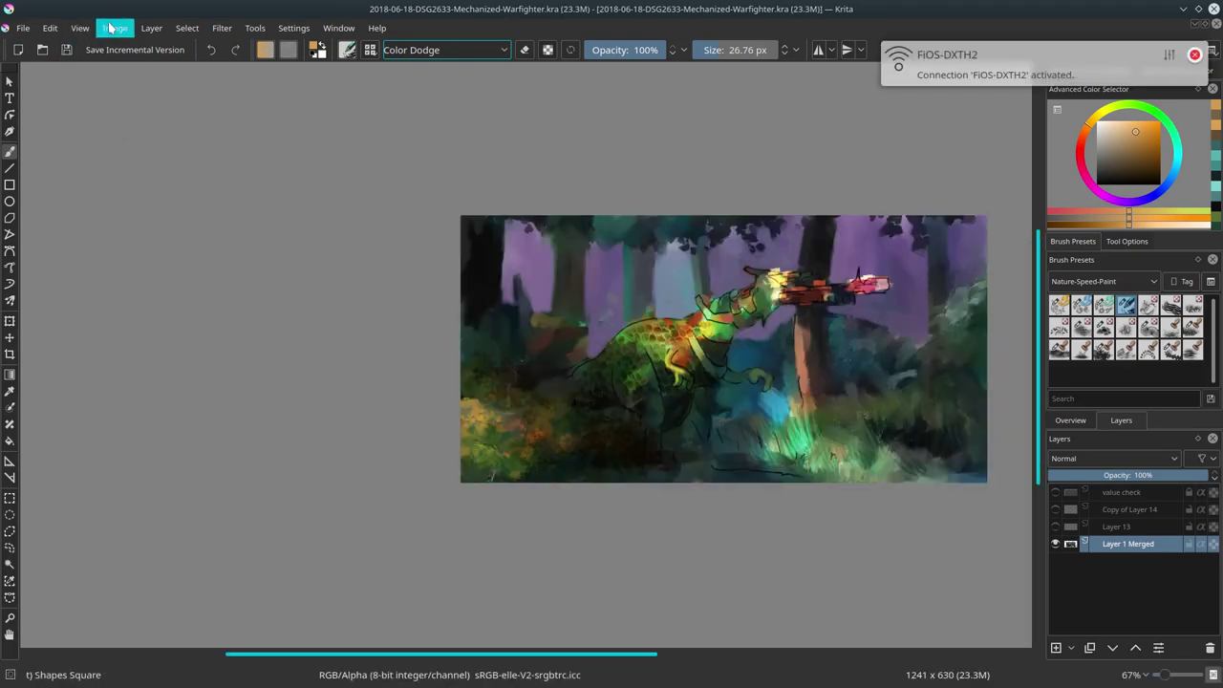
Pick a lighter cyan colour and stamp darker leaves over the right-side foliage.
left_click(1198, 23)
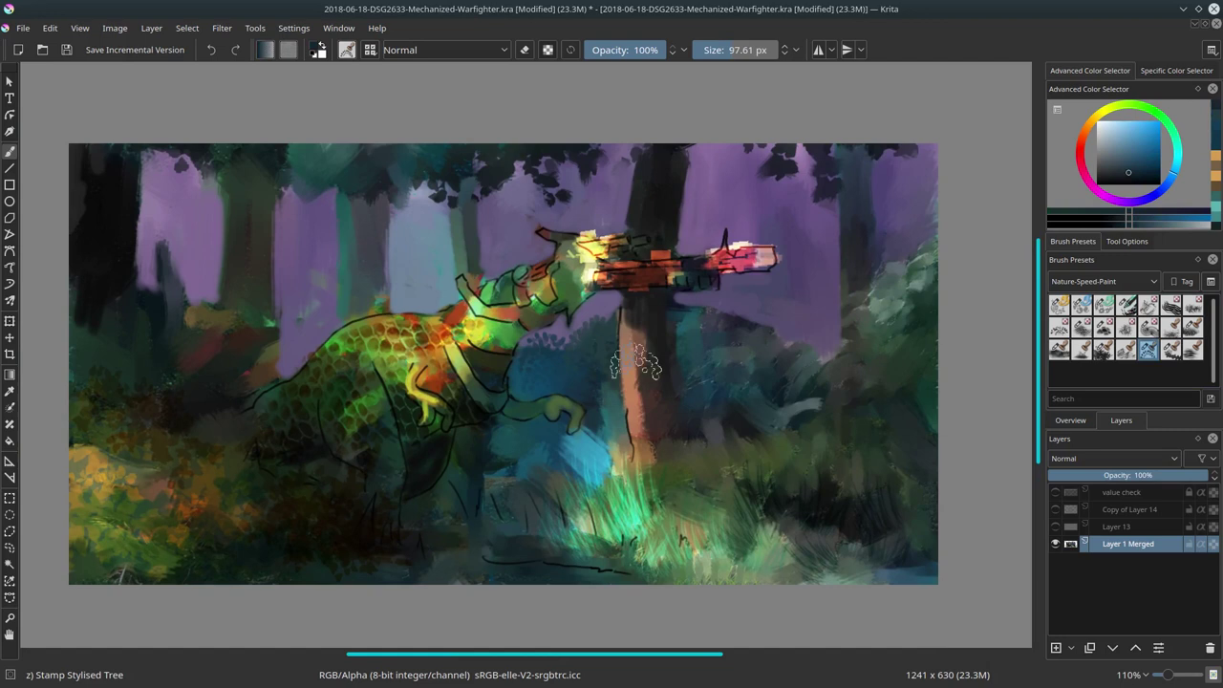
left_click(692, 326, "ctrl")
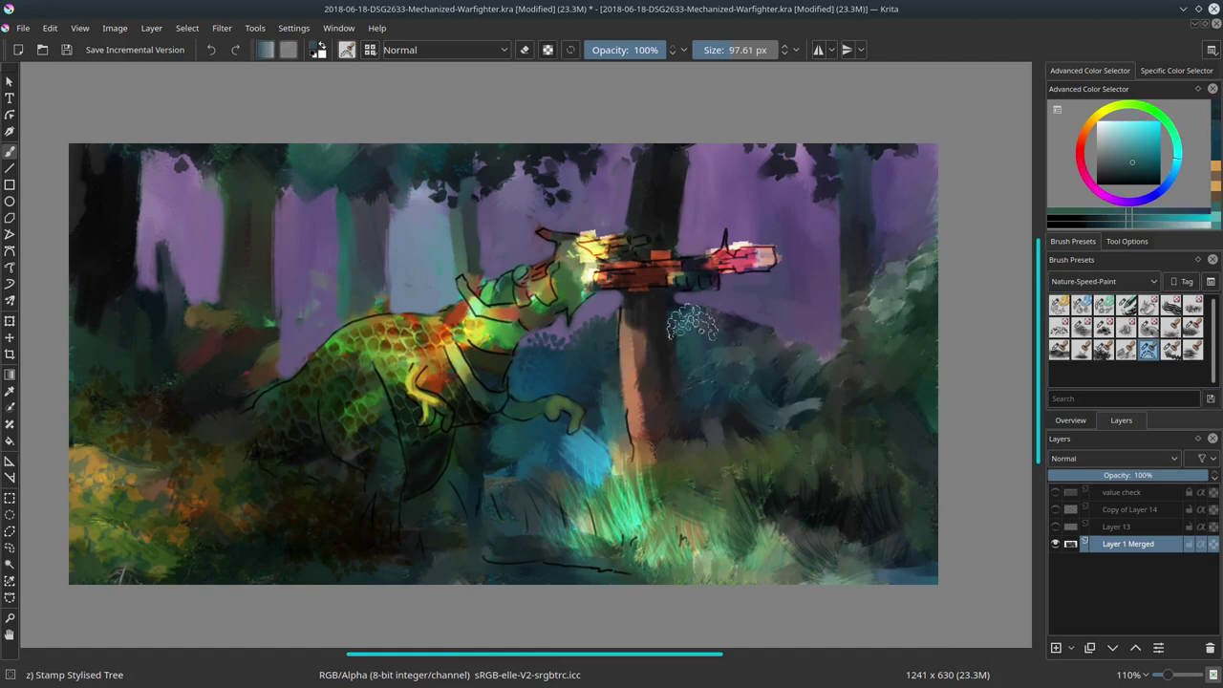
left_click(708, 350, "ctrl")
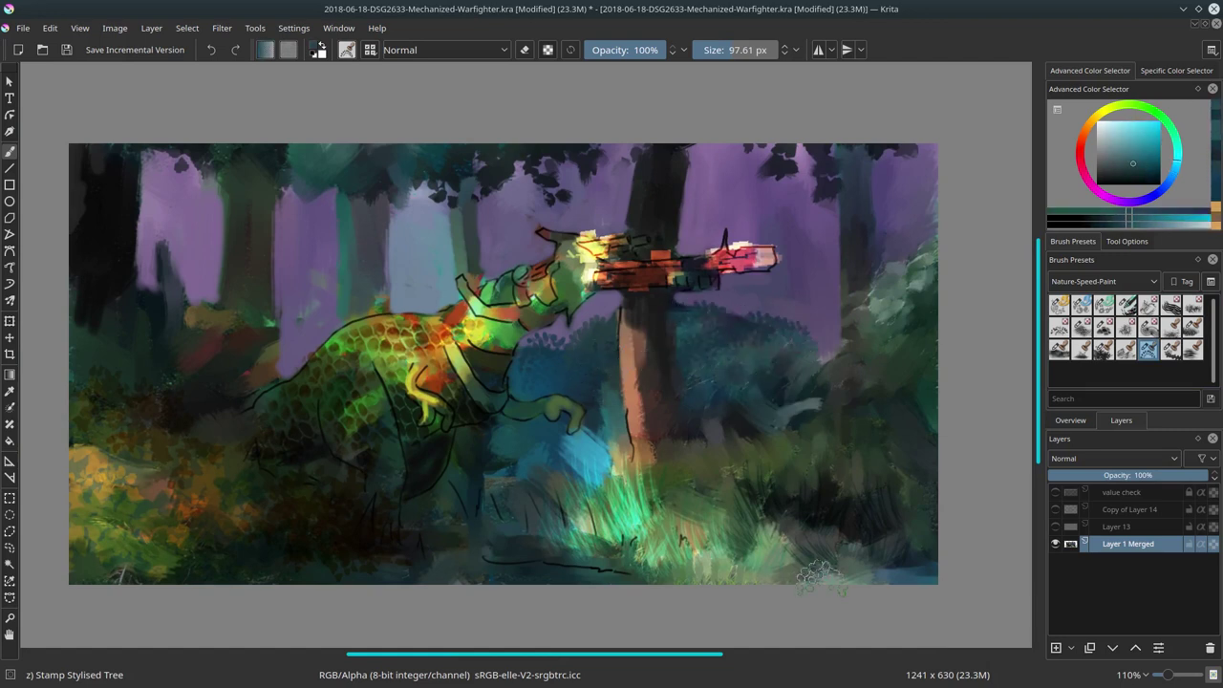
left_click(1104, 350)
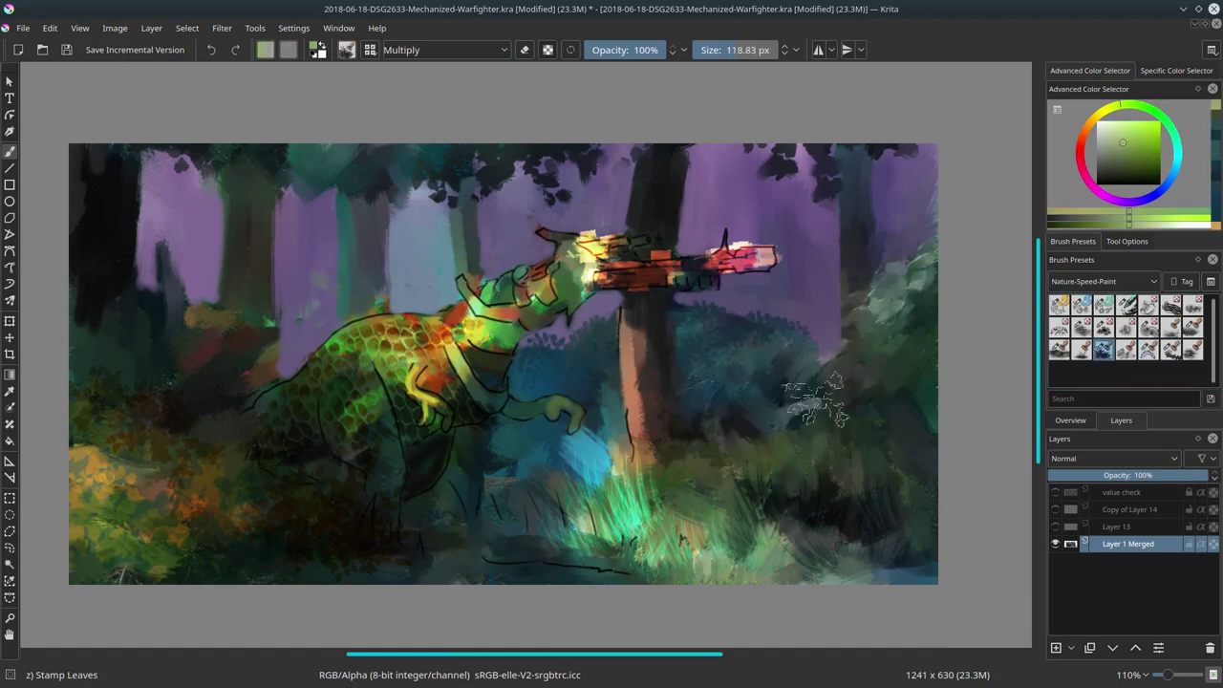
left_click_drag(884, 339, 970, 411)
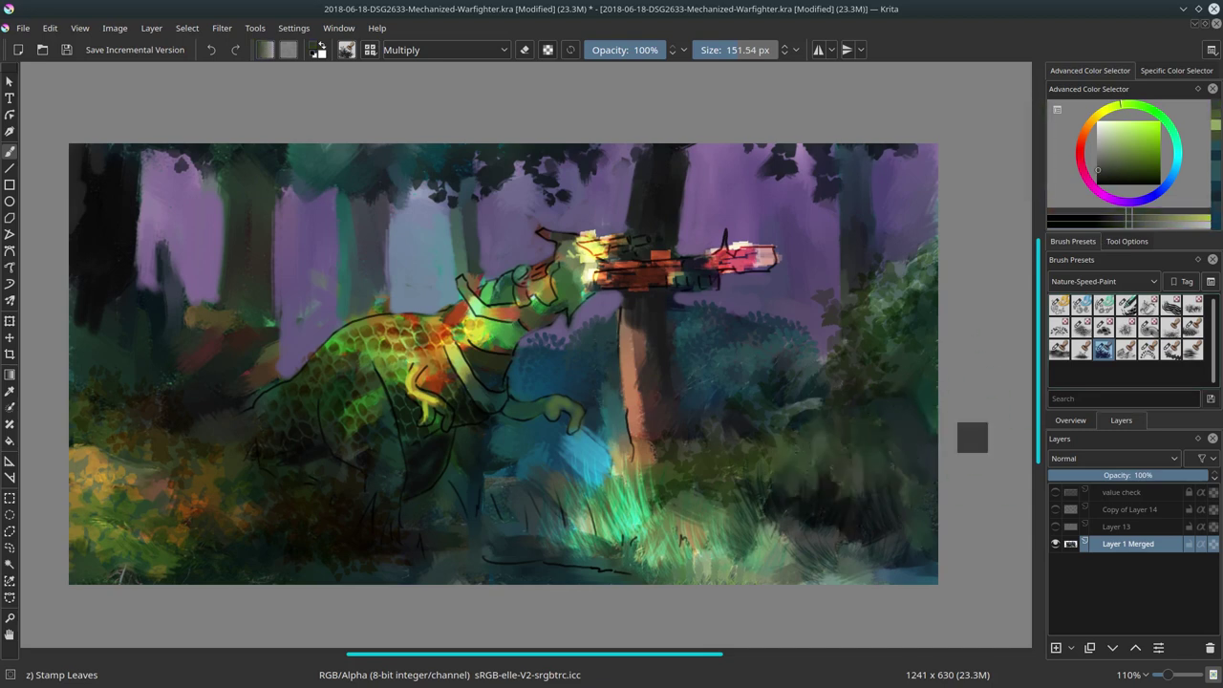
Stamp bright green Color Dodge leaves across the right and upper-right foliage.
left_click(888, 454, "ctrl")
left_click(444, 50)
left_click(430, 191)
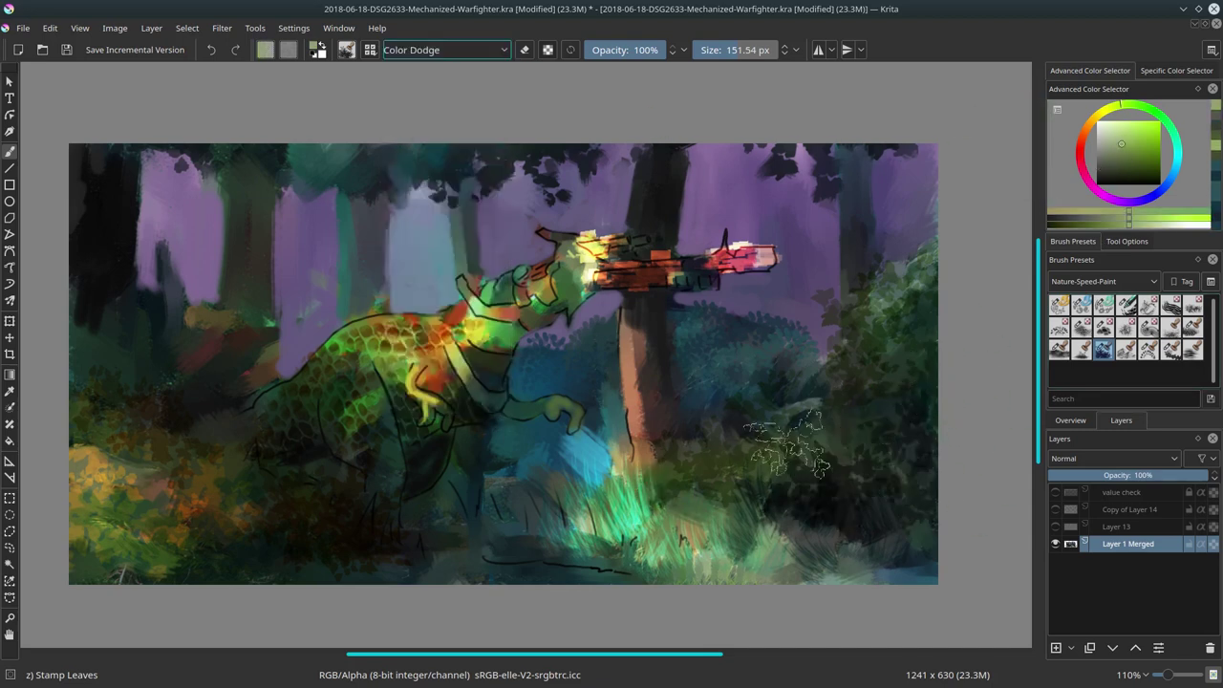
left_click_drag(669, 478, 883, 459)
left_click(783, 430, "ctrl")
left_click_drag(784, 420, 912, 392)
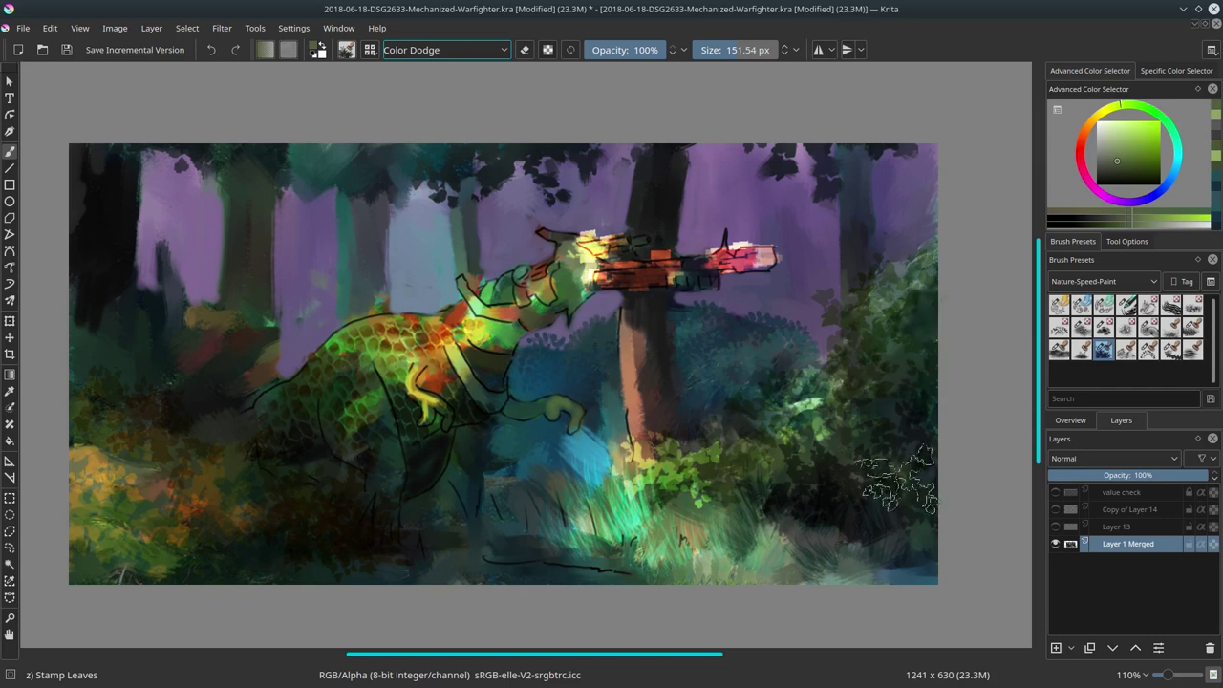
Stamp dark teal stylised trees on the left side, then sample new colours and shrink the brush.
left_click(1147, 350)
left_click(379, 492, "ctrl")
left_click_drag(240, 341, 172, 277)
left_click(178, 358, "ctrl")
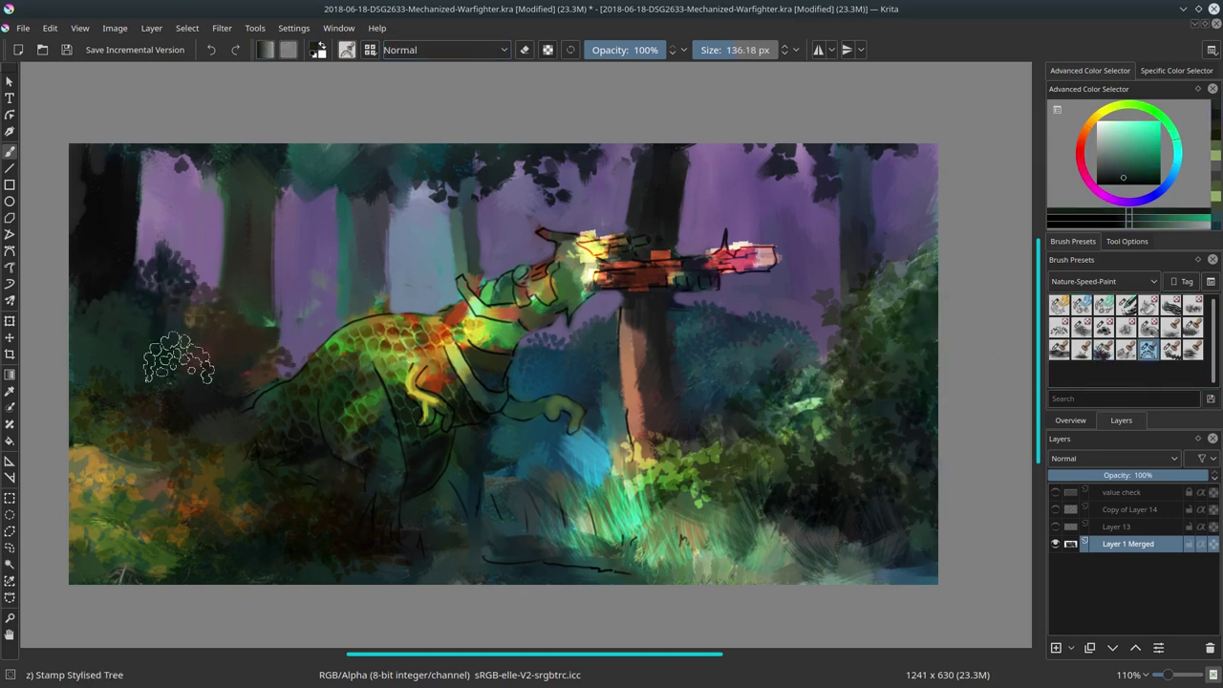
left_click(808, 530, "ctrl")
left_click(573, 435, "ctrl")
key("bracketleft")
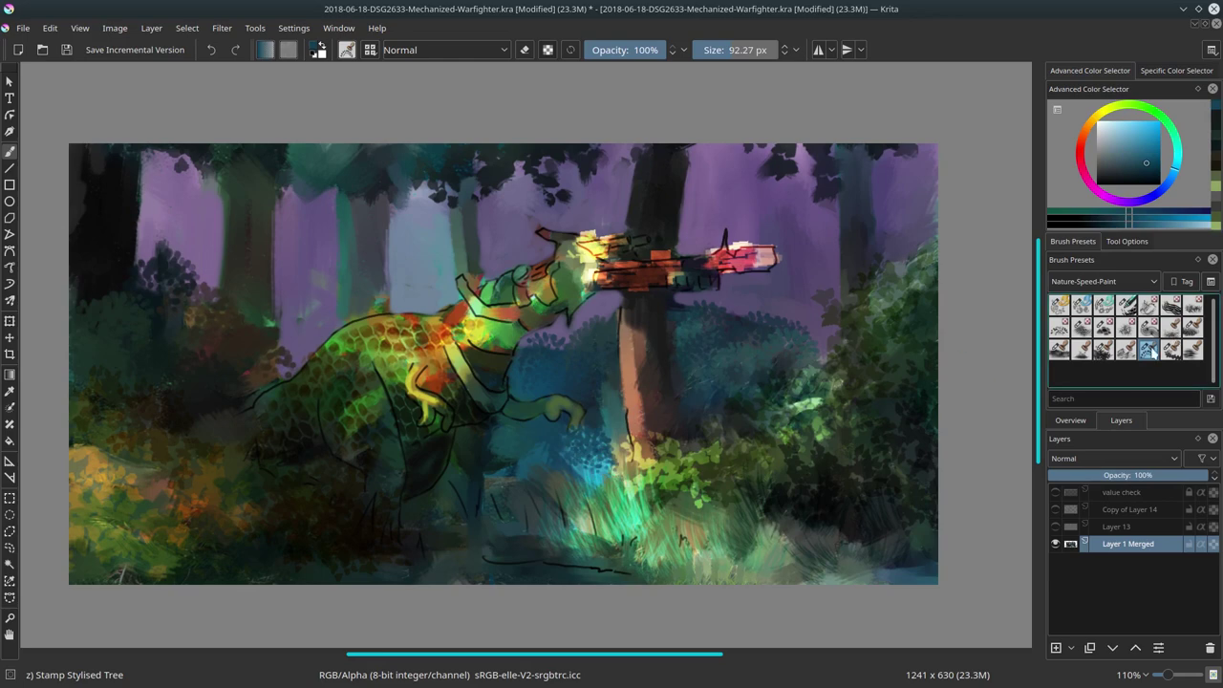
Select the grass stamp brush with very dark green, then a darker reddish tone.
left_click(1192, 327)
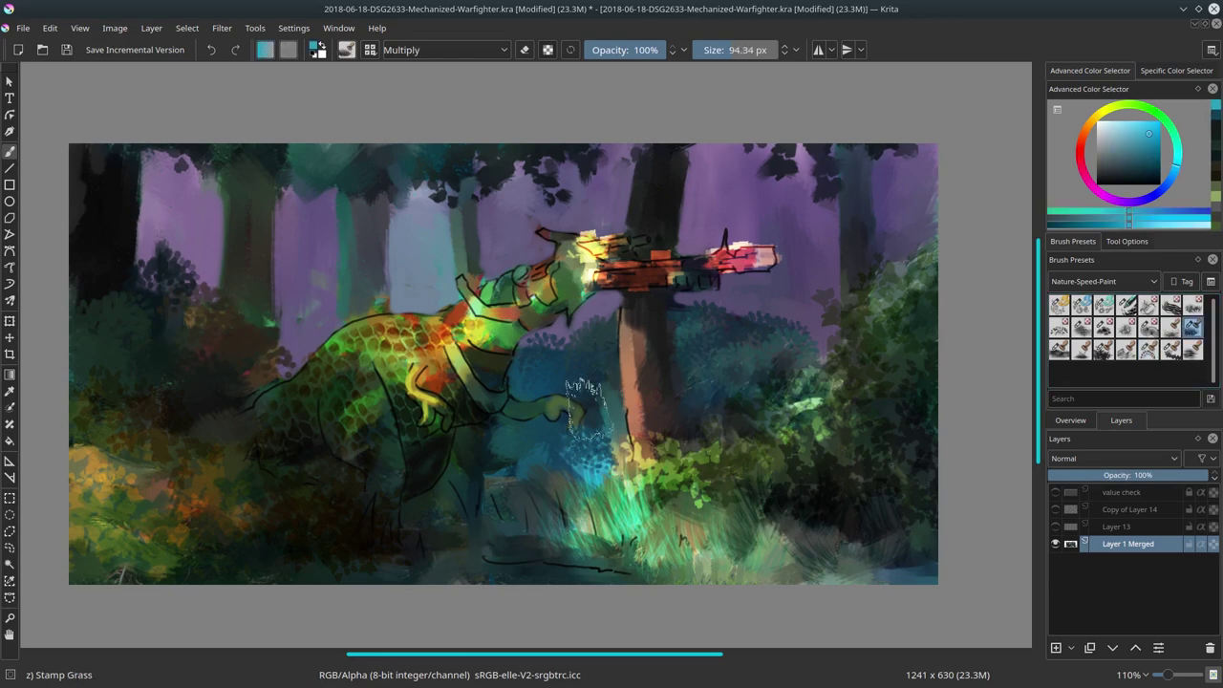
left_click(782, 421, "ctrl")
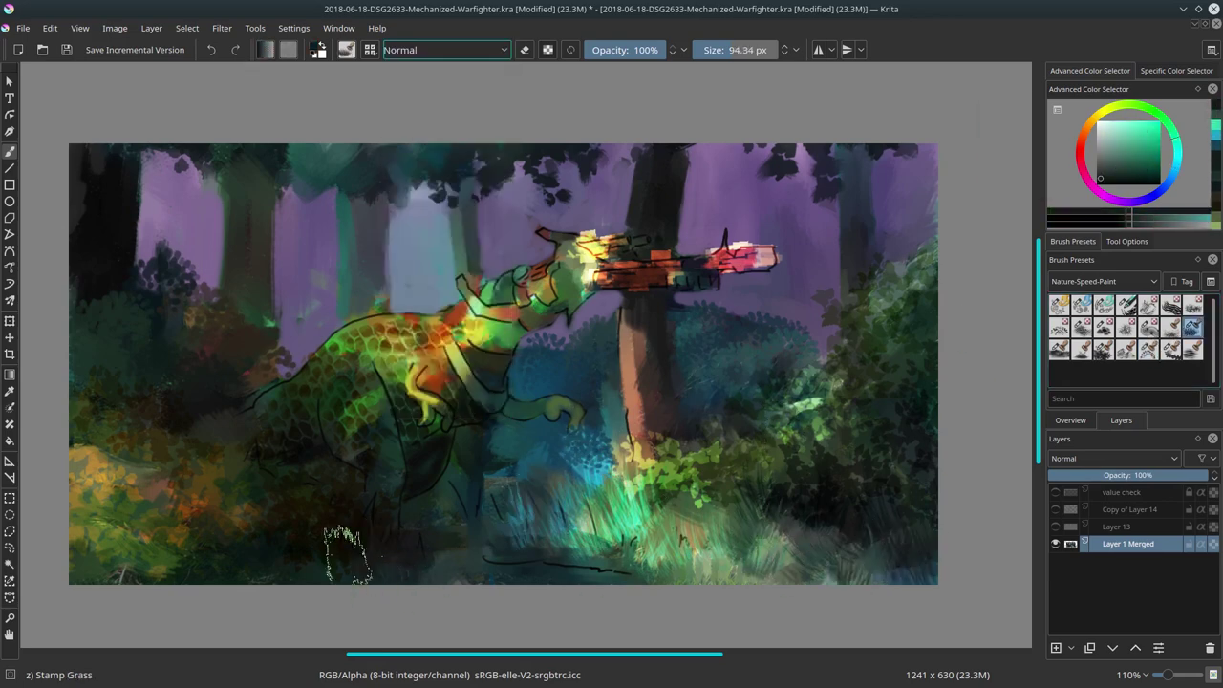
left_click(458, 573, "ctrl")
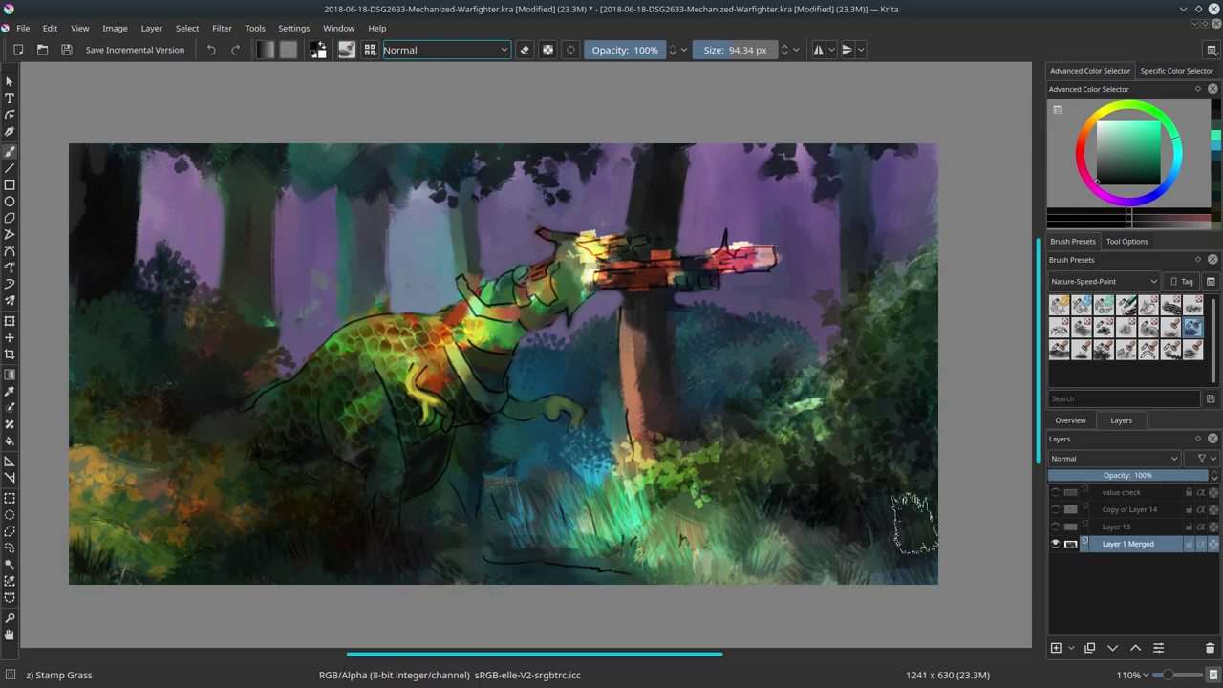
left_click(497, 495, "ctrl")
key("slash")
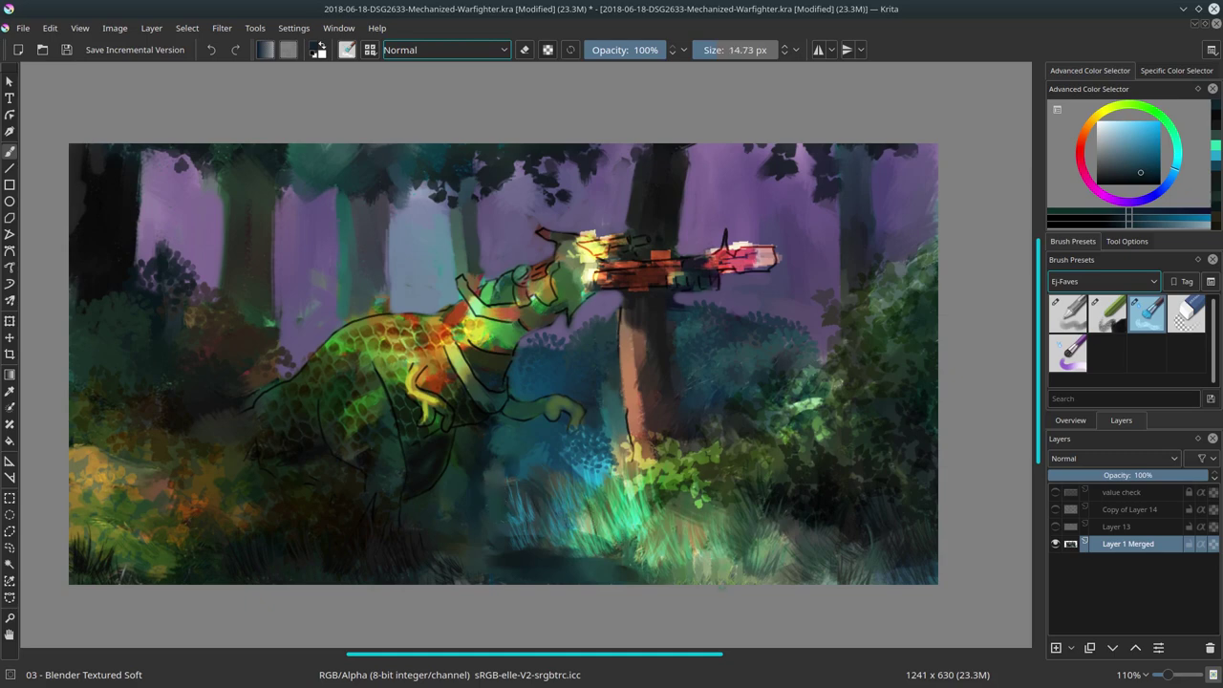
Switch to the floor stamp brush and pick green, pale yellow and teal colours.
key("slash")
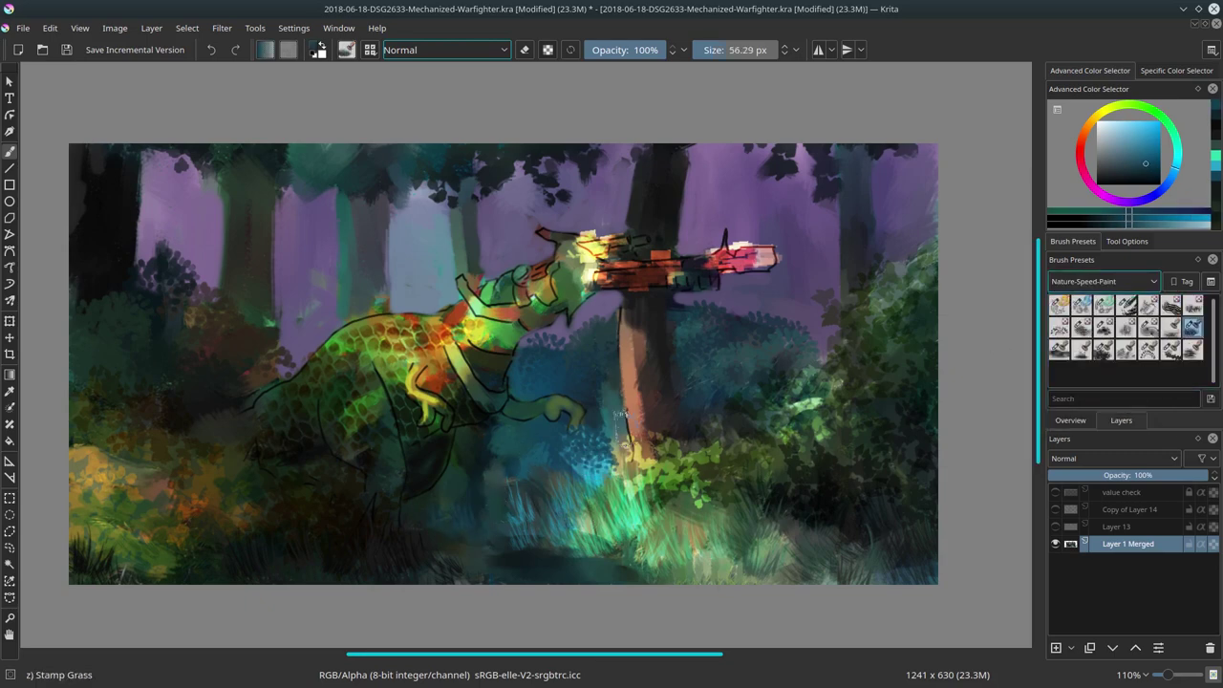
key("period")
left_click(600, 573, "ctrl")
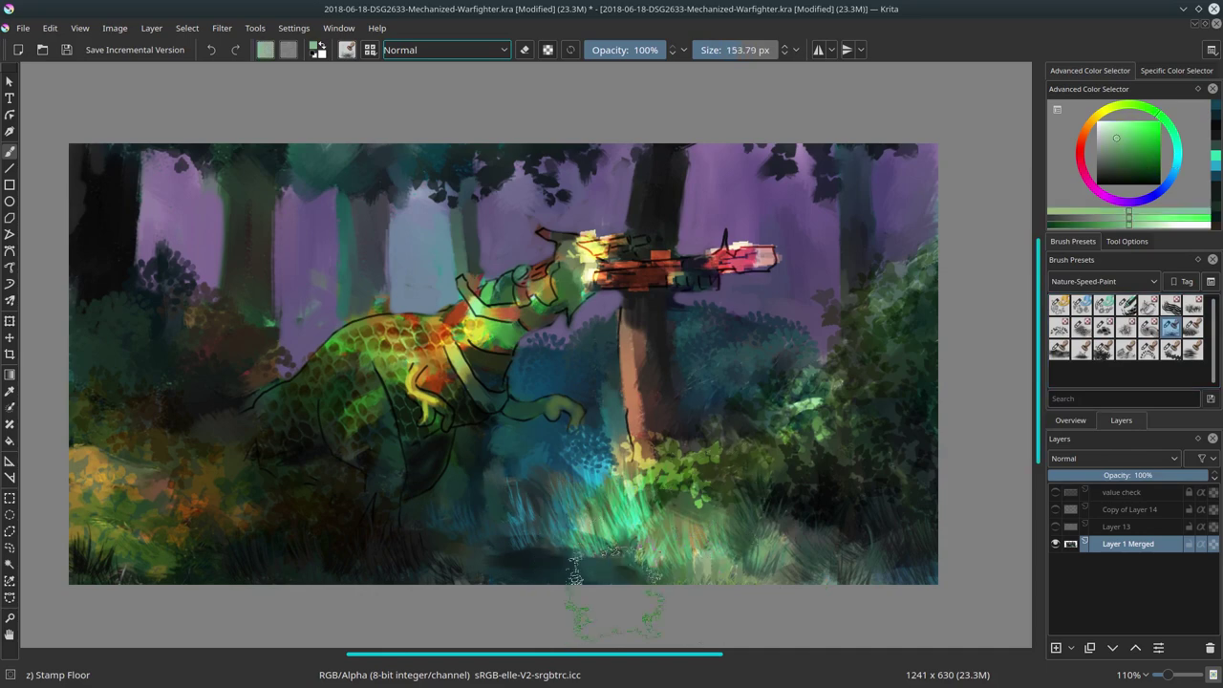
left_click(600, 592, "ctrl")
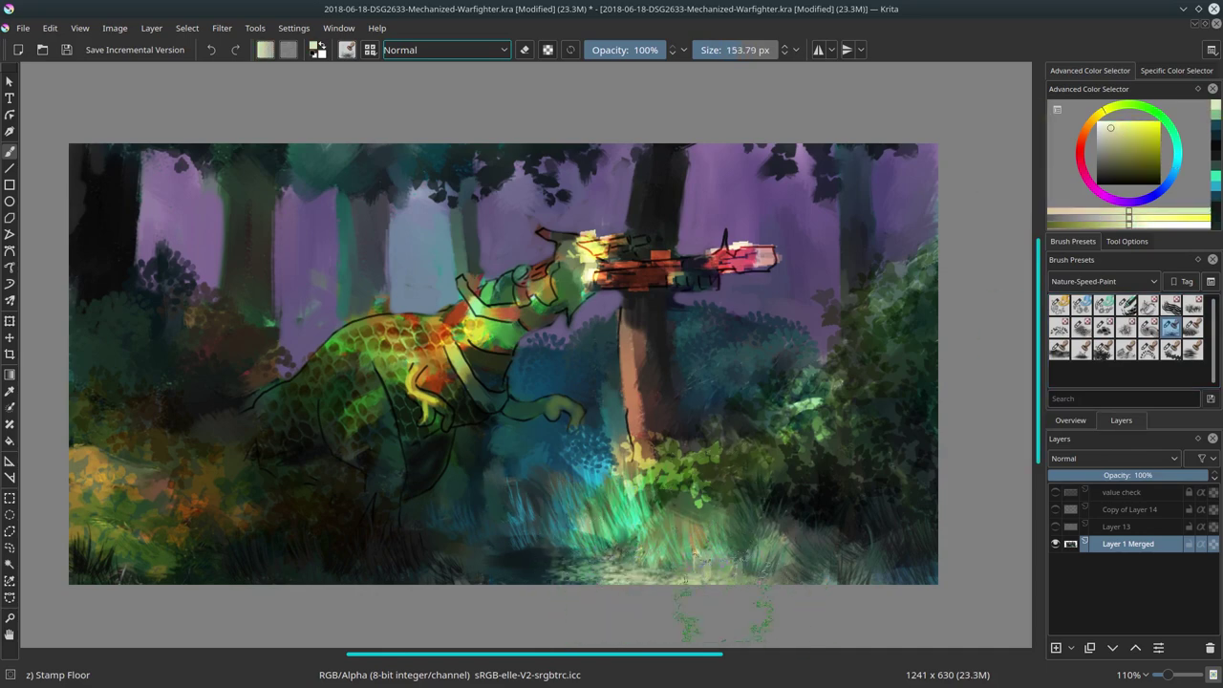
left_click(592, 574, "ctrl")
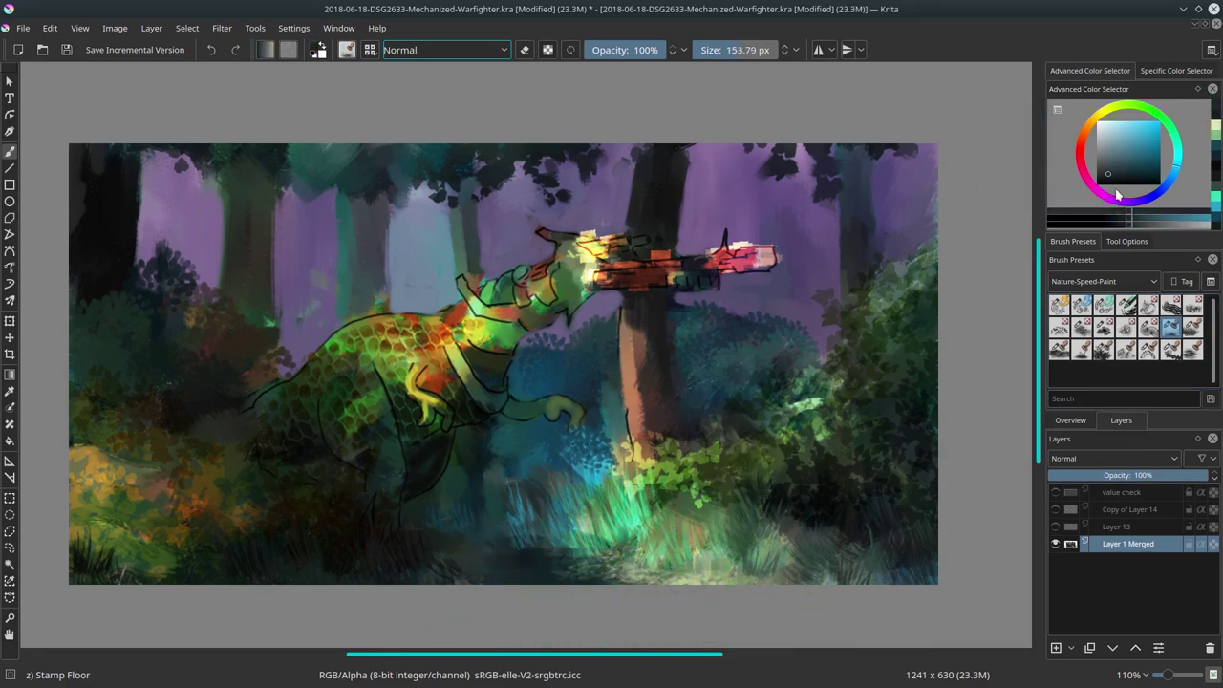
left_click(459, 566, "ctrl")
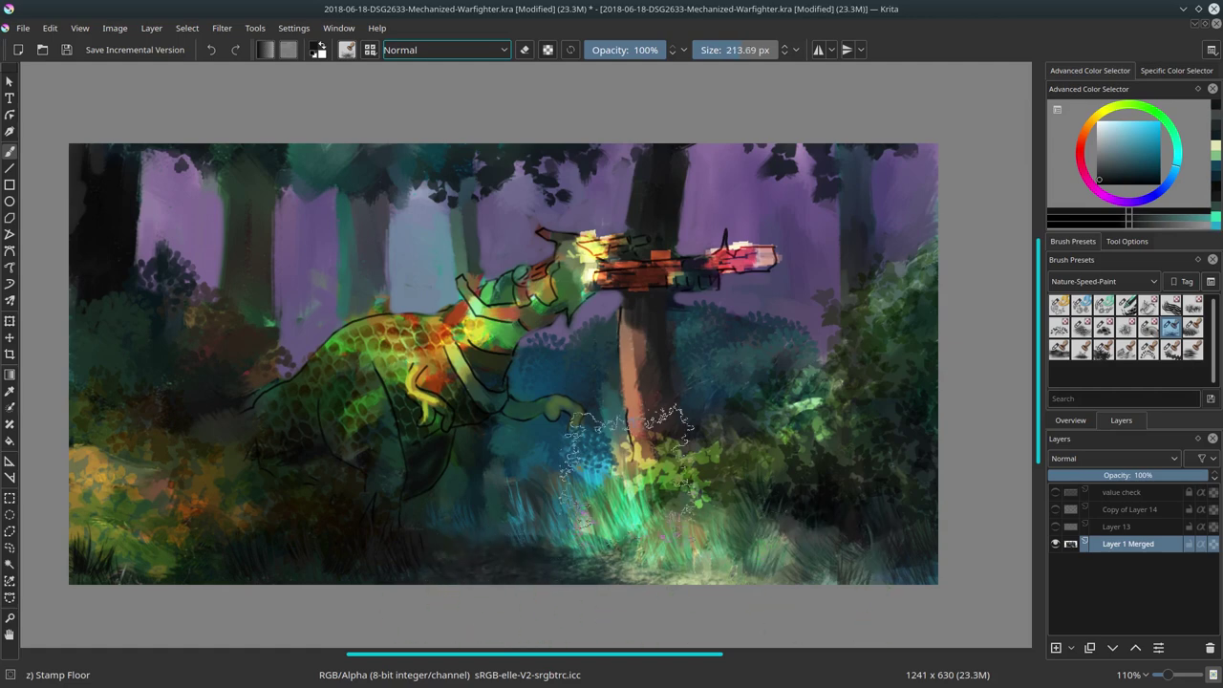
Stamp dark teal stylised tree shapes into the undergrowth near the front legs.
key("slash")
left_click(540, 432, "ctrl")
left_click(487, 483, "ctrl")
mouse_move(463, 468)
left_mouse_down()
mouse_move(559, 487)
mouse_move(592, 458)
left_mouse_up()
left_click(516, 468, "ctrl")
left_click(559, 482, "ctrl")
left_click(571, 449, "ctrl")
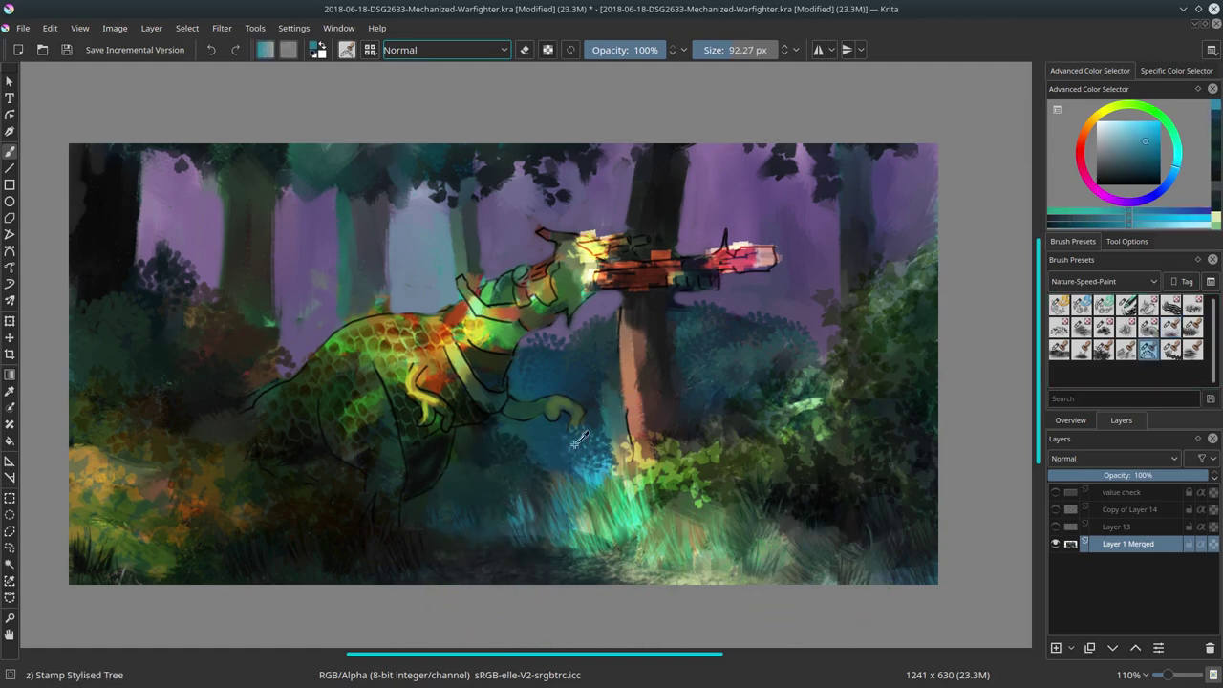
left_click(612, 441, "ctrl")
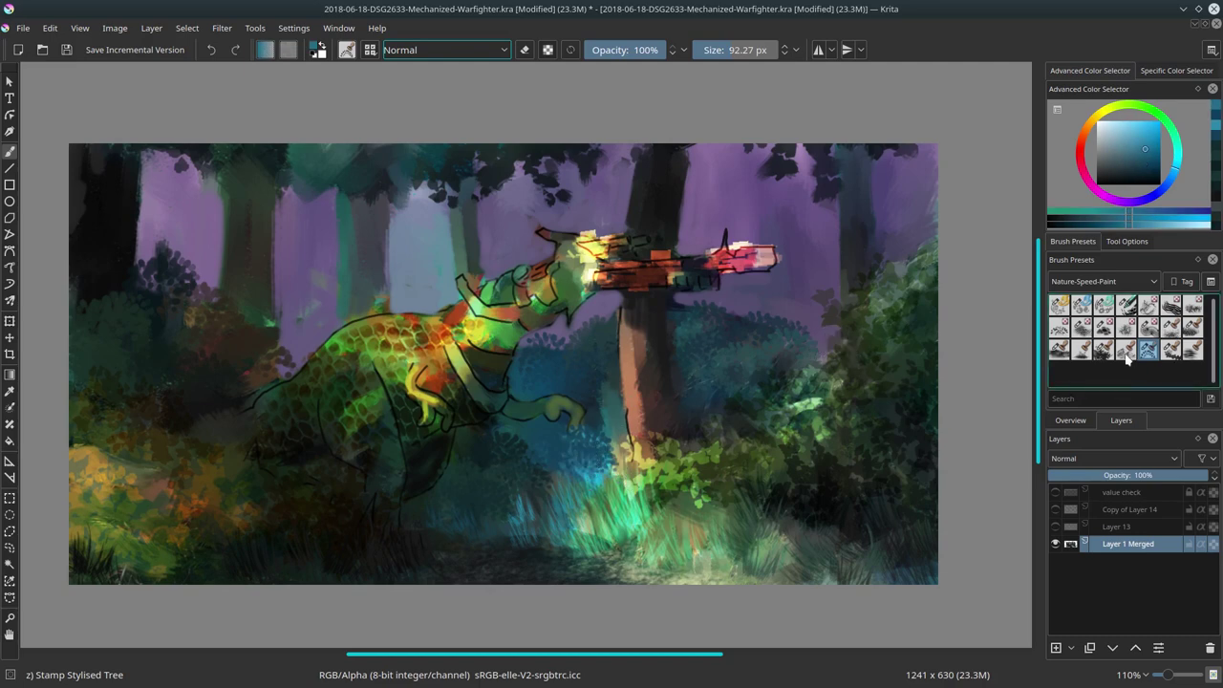
Add vegetal and leaf stamps in olive-yellow, brown and green, then soft-blend them.
left_click(1170, 349)
left_click(392, 534, "ctrl")
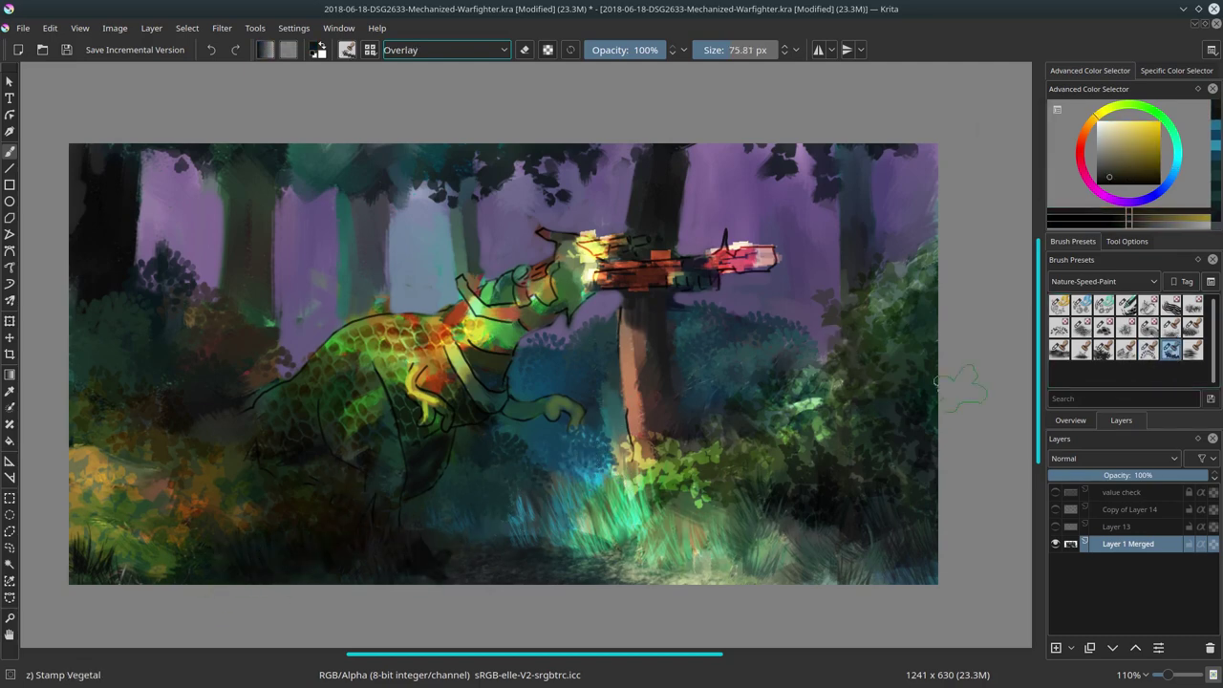
left_click(1103, 349)
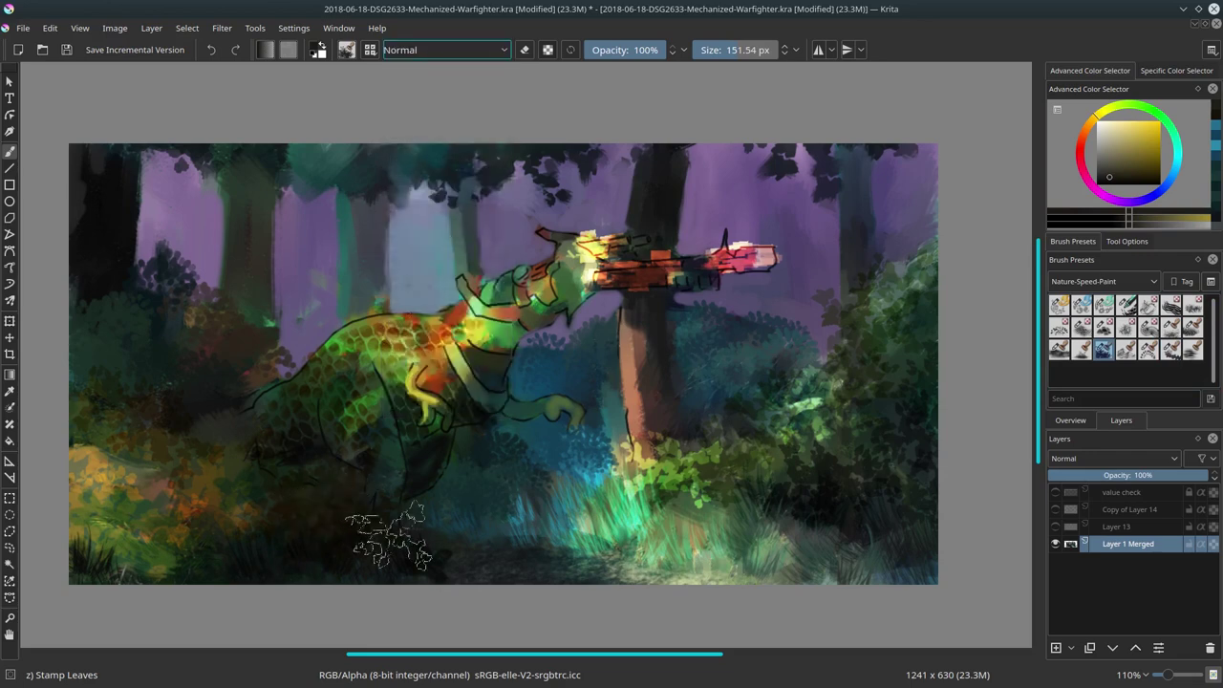
left_click(330, 506, "ctrl")
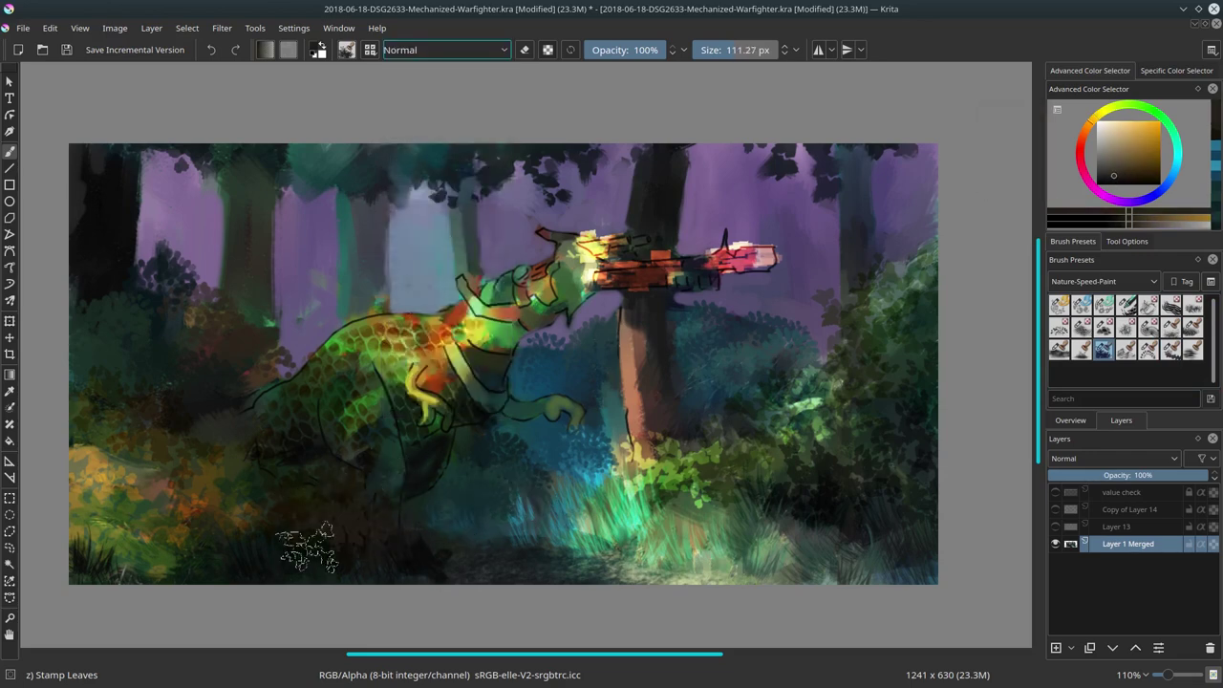
left_click(1105, 178)
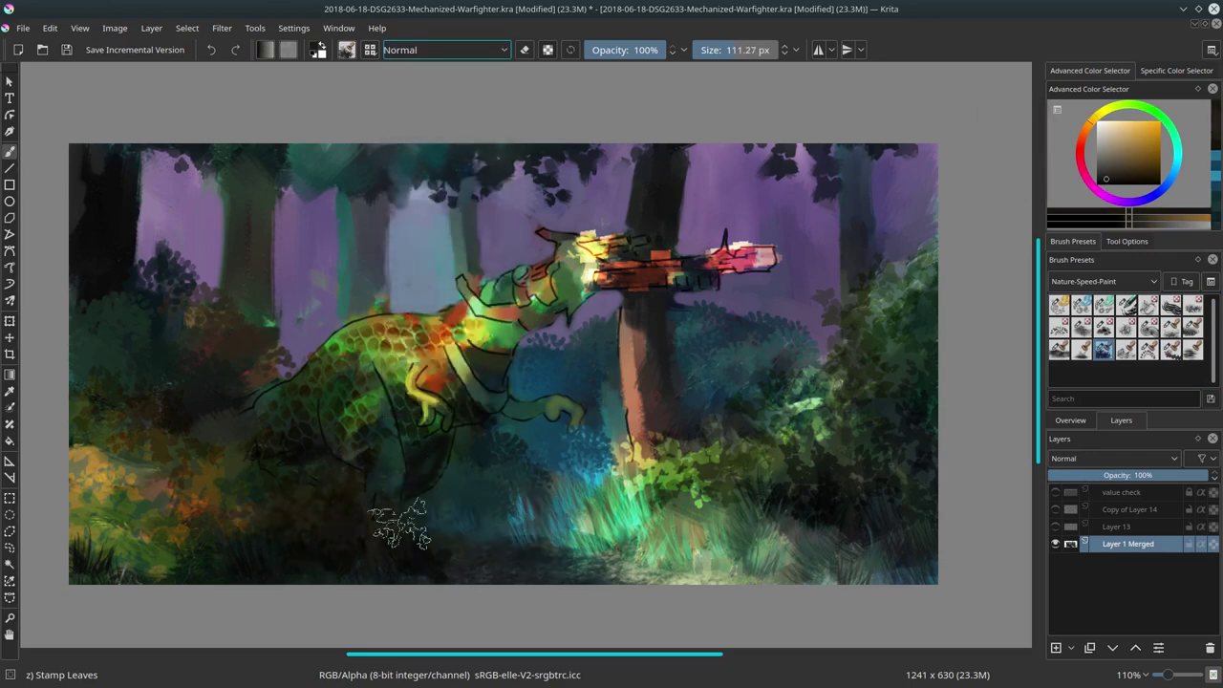
left_click(191, 478, "ctrl")
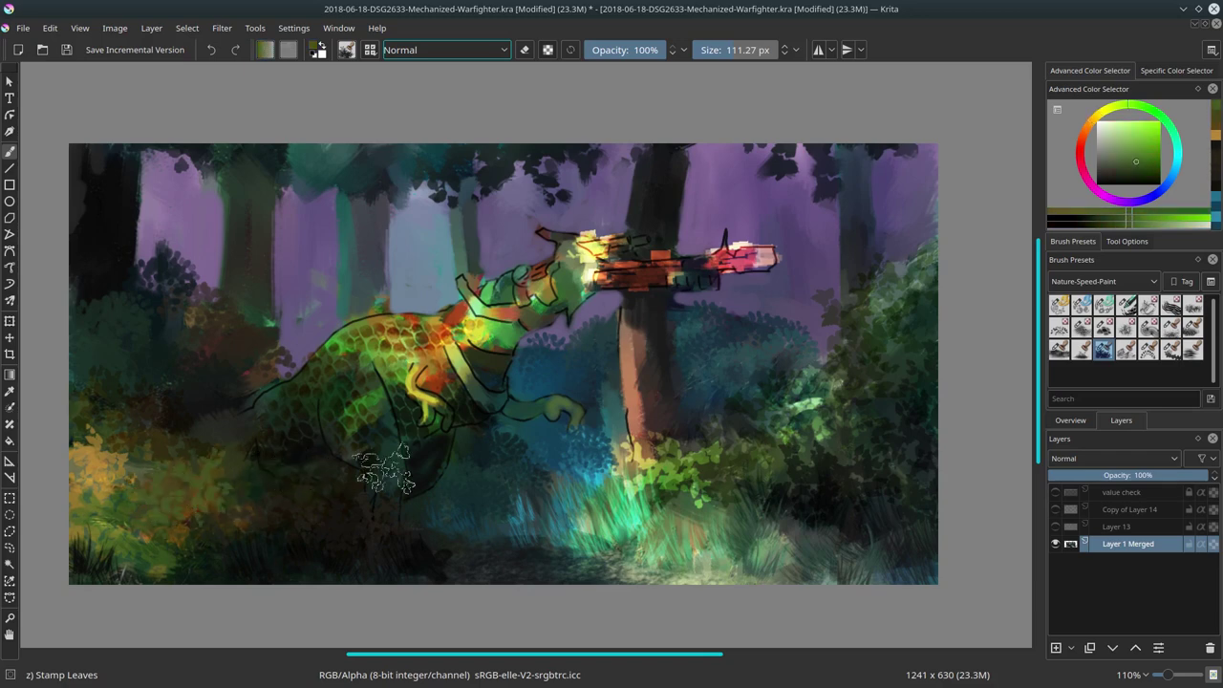
left_click(1103, 281)
left_click(1089, 331)
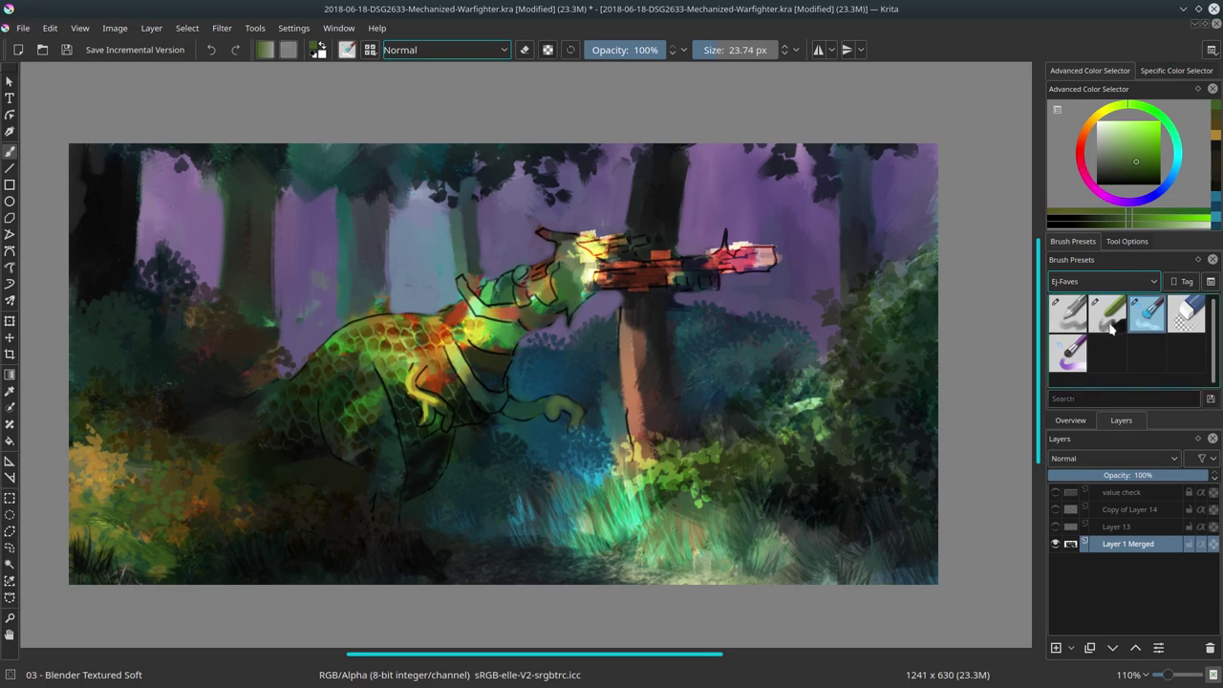
Try the reptile texture brush and adjust the foreground green lighter and darker.
key("slash")
key("l")
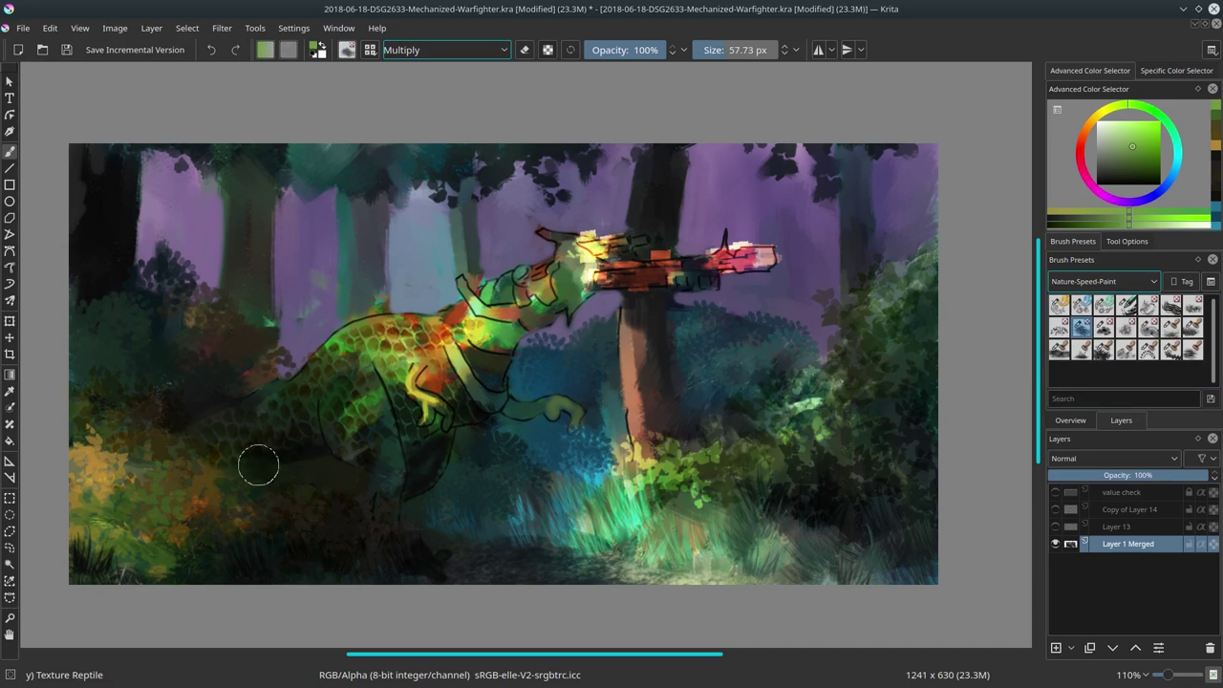
key("k")
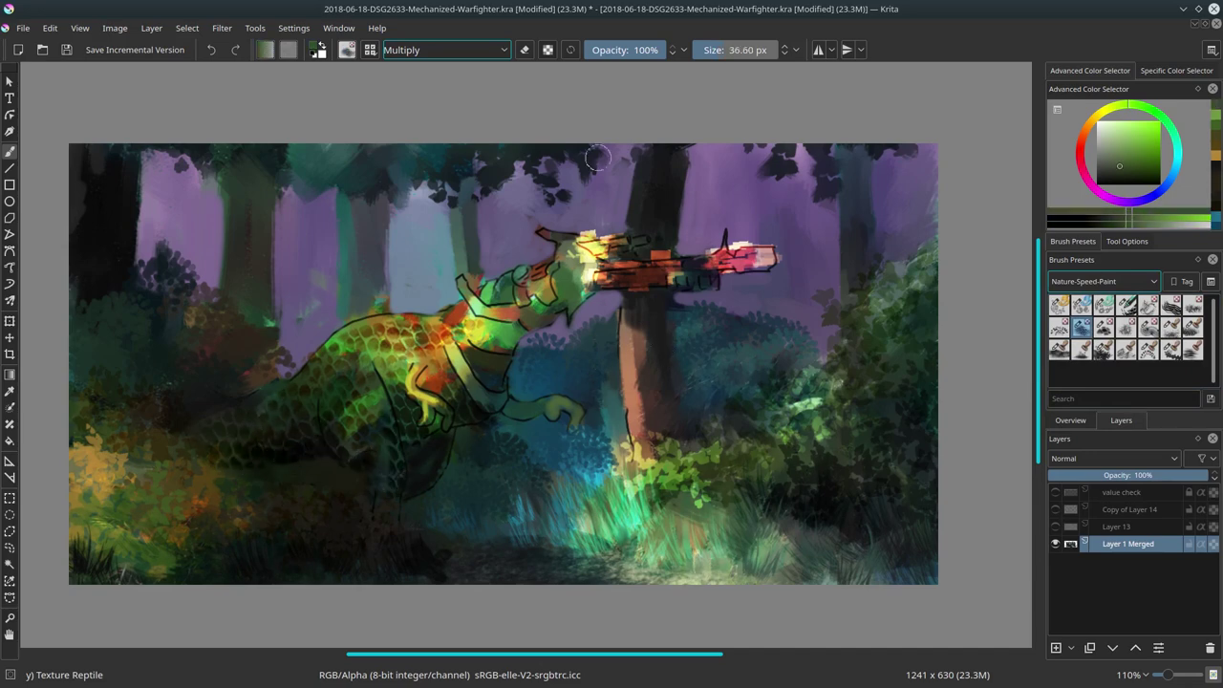
key("slash")
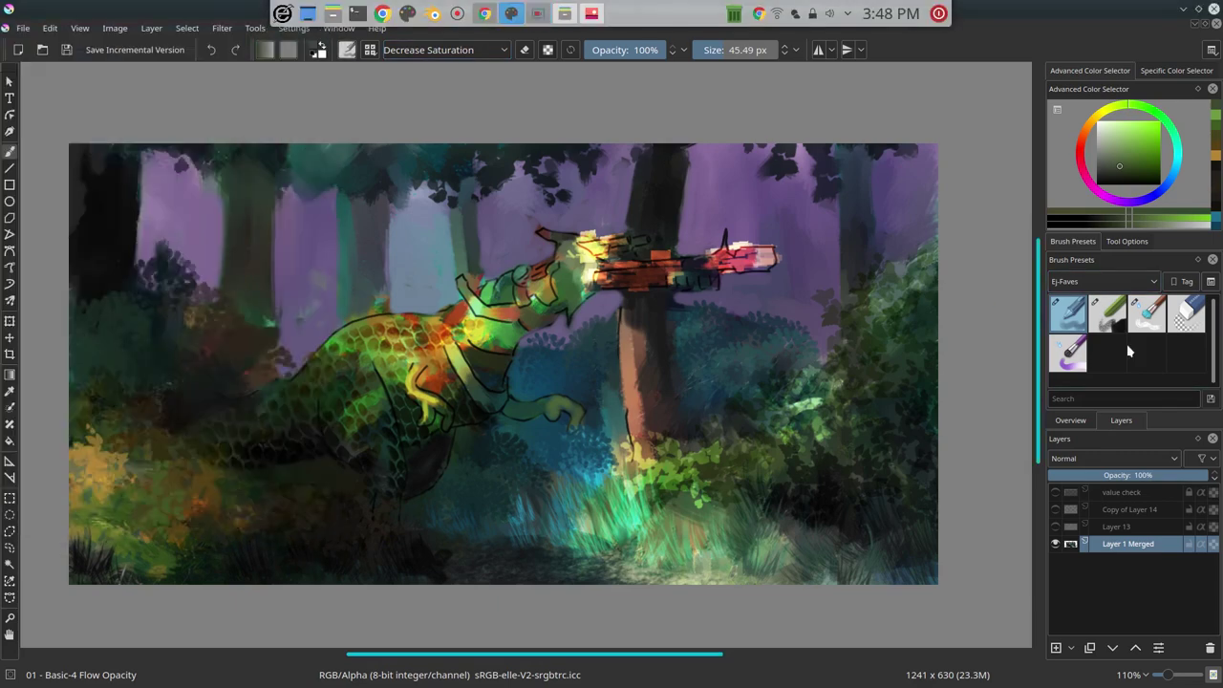
Paint dark wood-grain streaks on the gun with the Texture Wood Fiber brush.
key("slash")
left_click(1148, 325)
left_click_drag(635, 424, 638, 326)
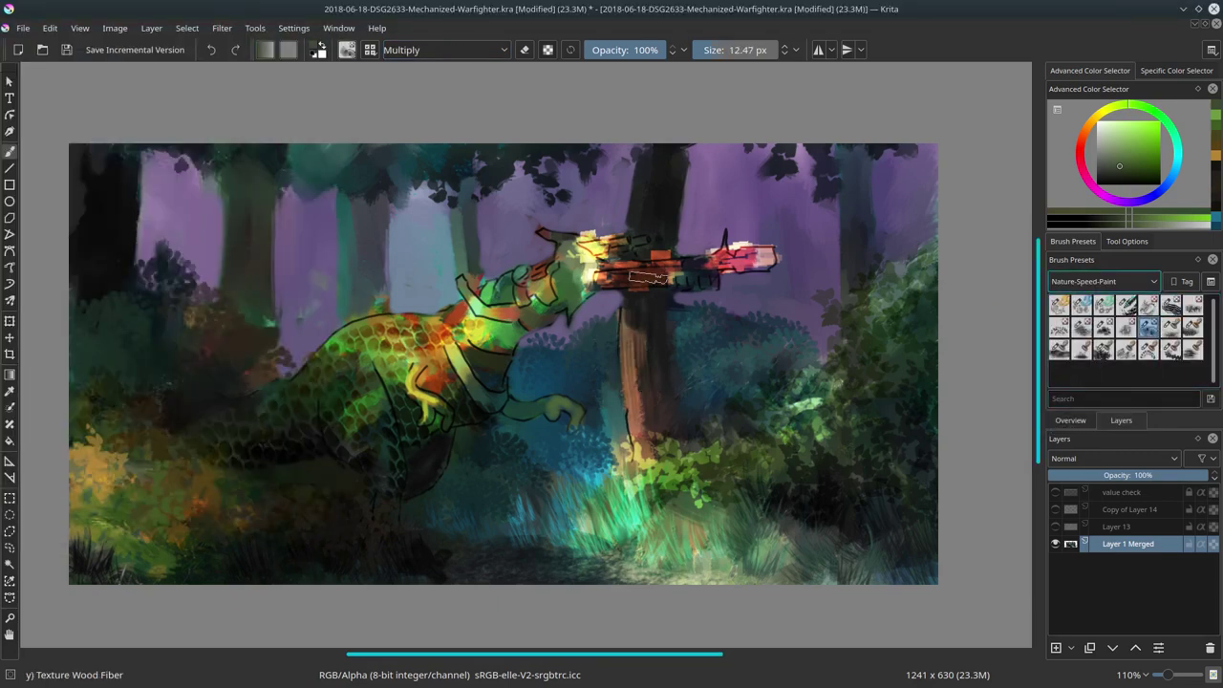
scroll(1120, 280, "down", 1)
left_click(1068, 316)
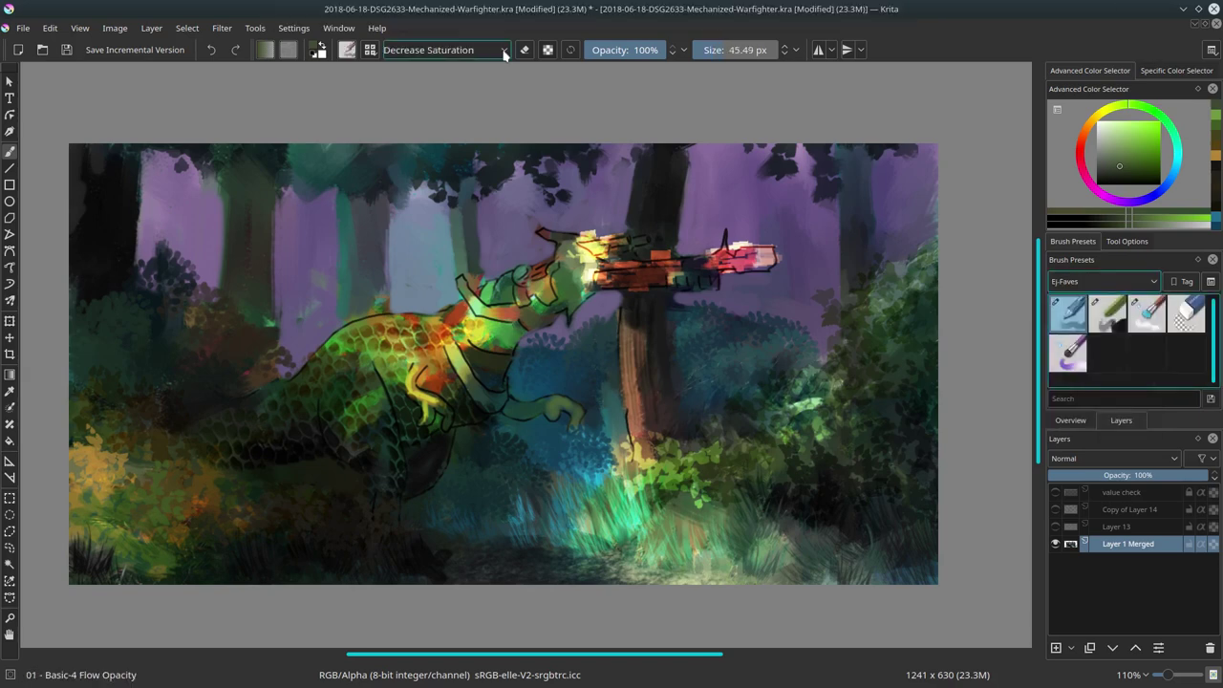
Save the painting and toggle the greyscale 'value check' layer on, then off.
left_click(22, 28)
left_click(43, 100)
left_click(1070, 420)
left_click(1121, 420)
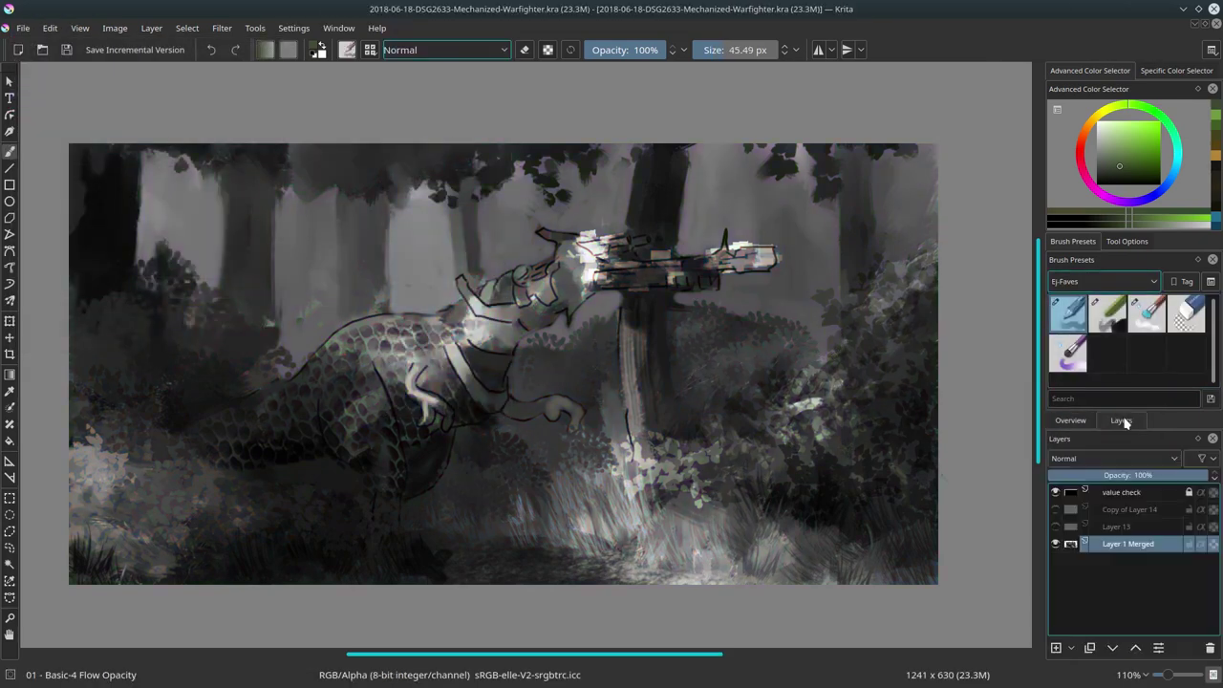
left_click(1206, 539)
left_click(1070, 421)
scroll(914, 443, "down", 5)
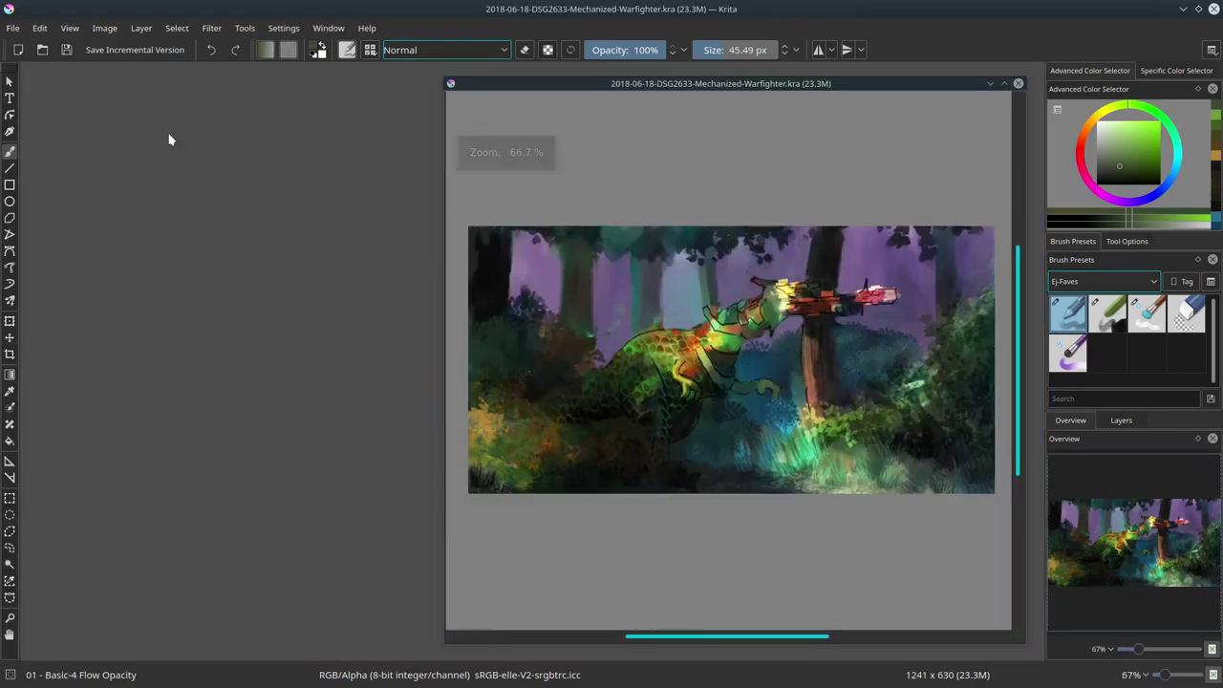
Open Landing Gear (2).jpg and paste it into the painting as a new layer.
left_click(42, 50)
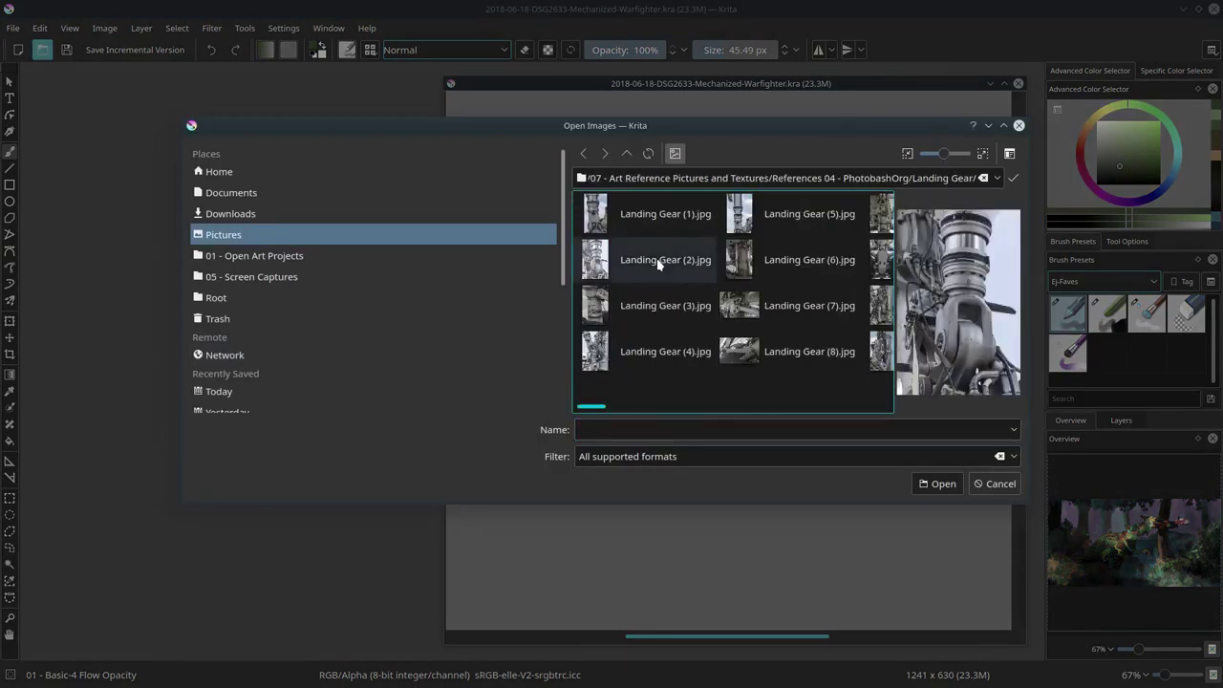
double_click(658, 259)
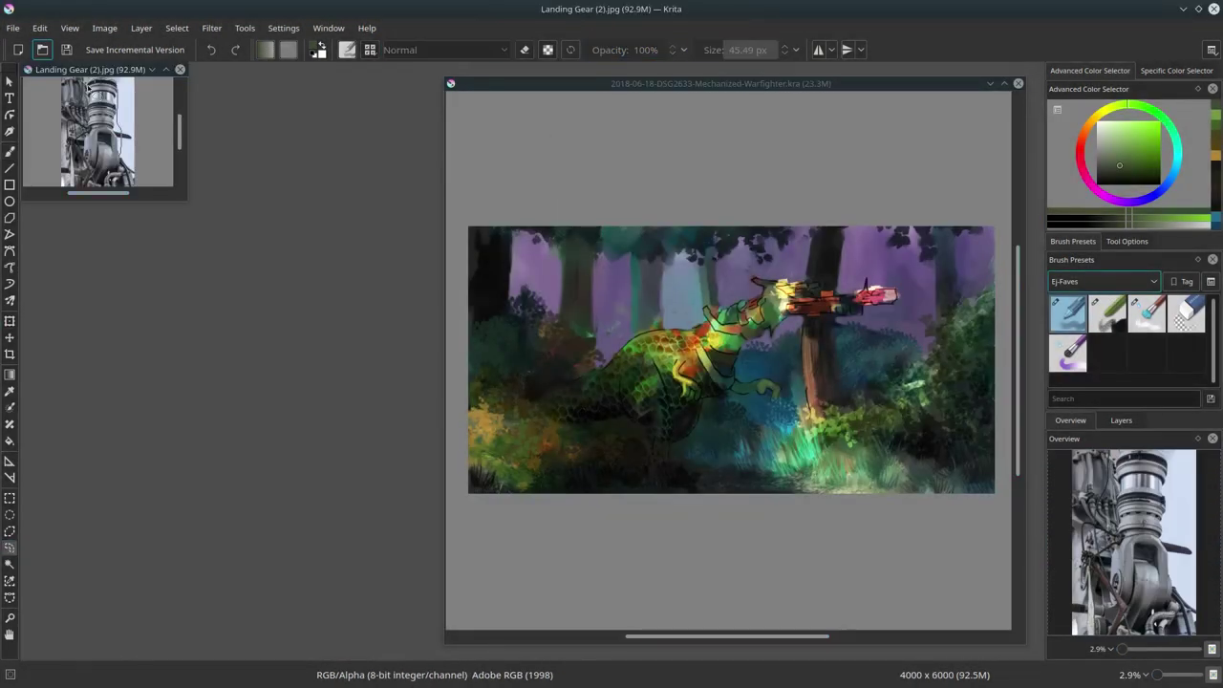
left_click(691, 84)
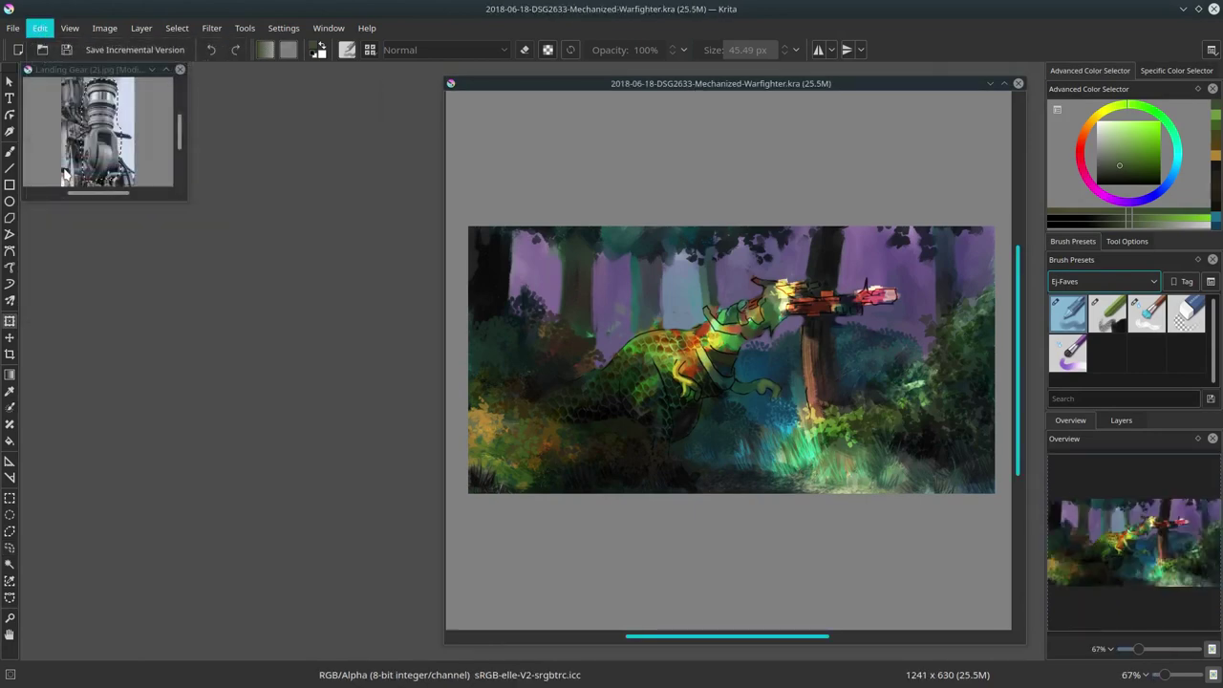
left_click(1120, 420)
key("ctrl+v")
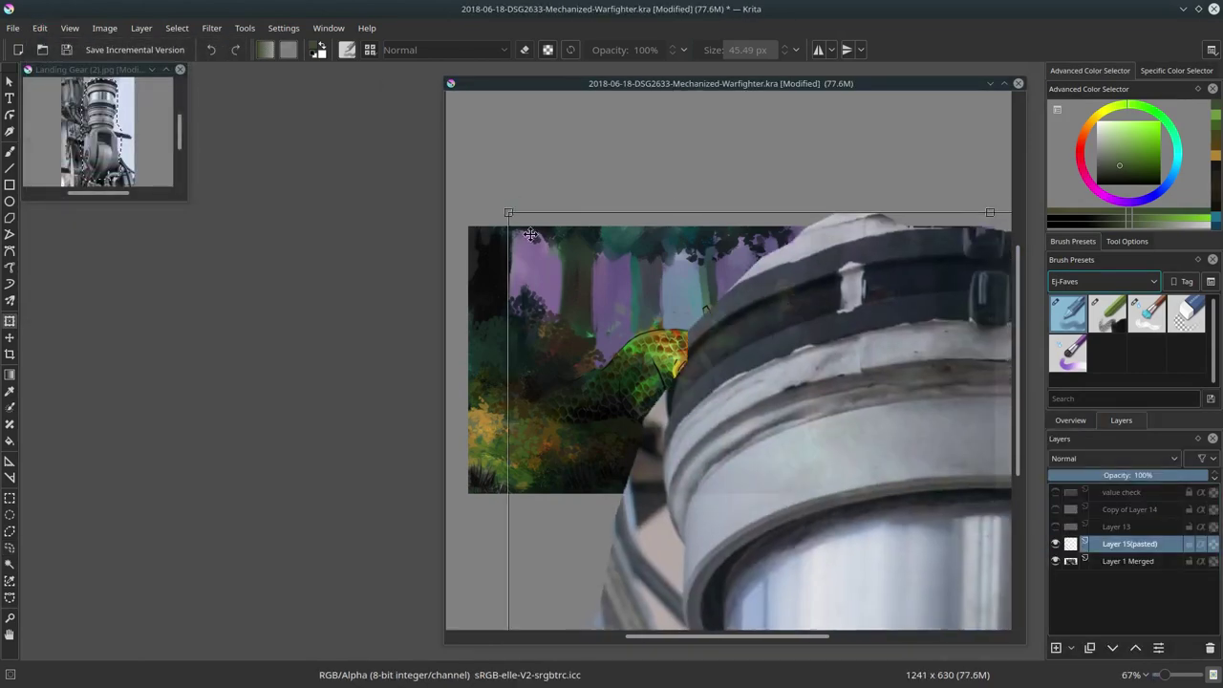
Rotate the gear horizontally near the head and gun, then fade its opacity.
mouse_move(510, 210)
left_mouse_down()
mouse_move(609, 142)
mouse_move(675, 573)
left_mouse_up()
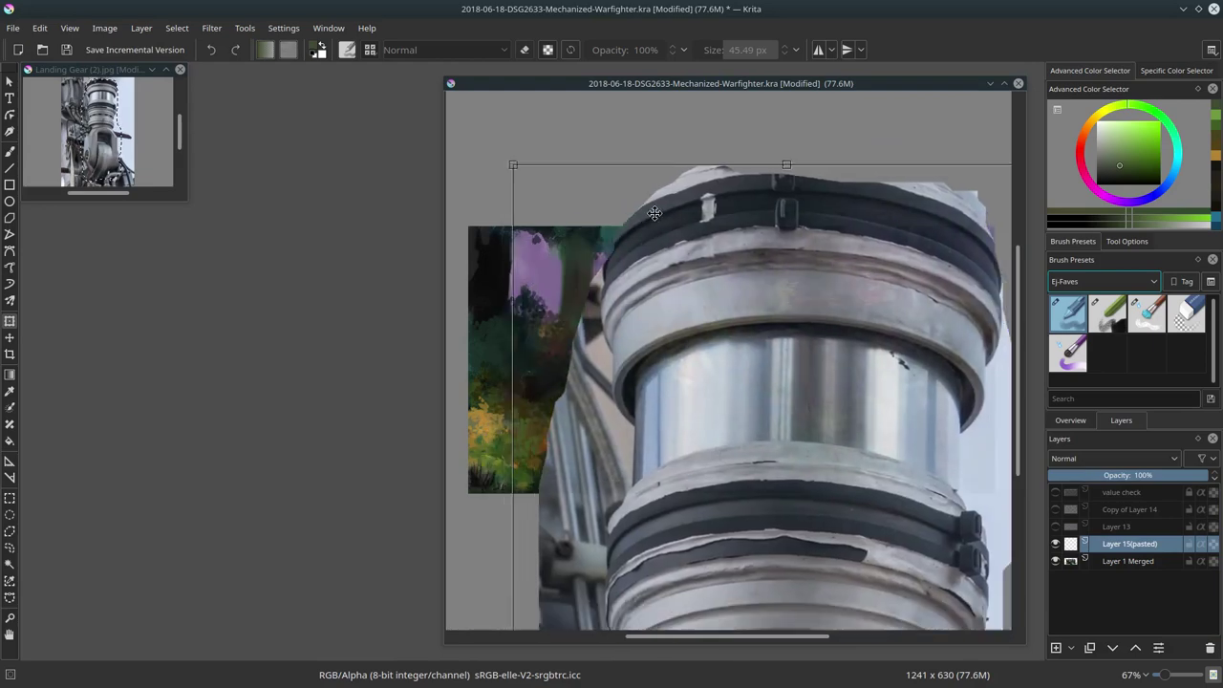
left_click_drag(736, 548, 941, 552)
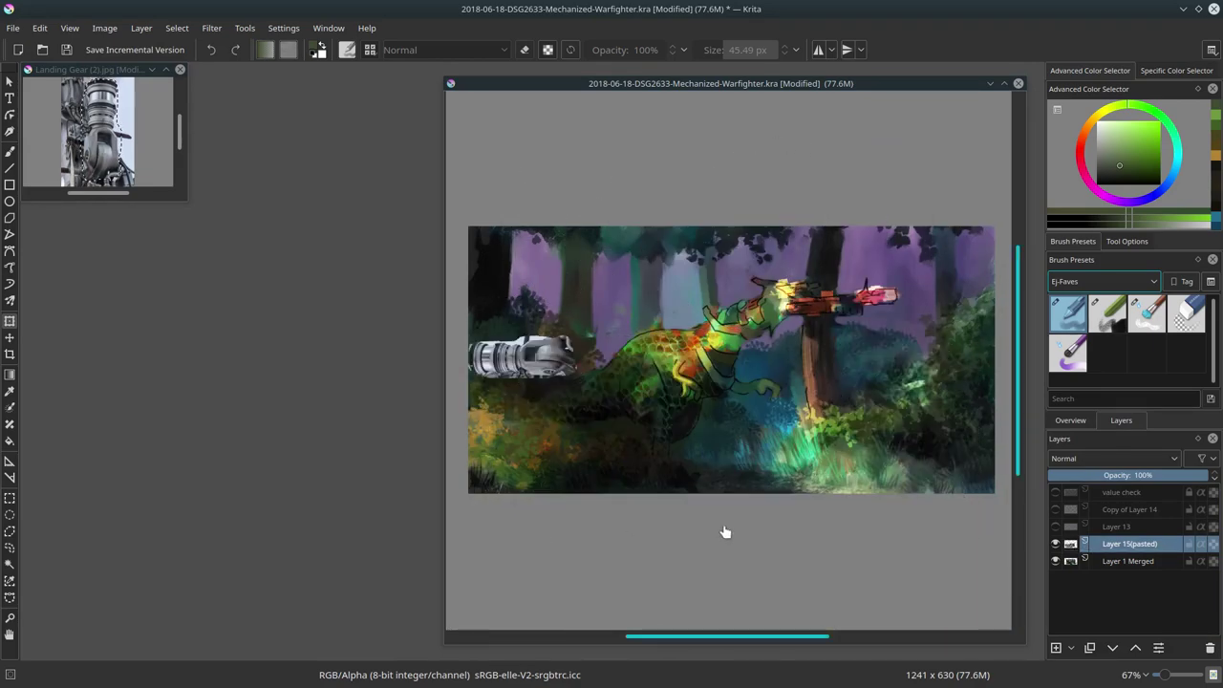
left_click_drag(511, 403, 819, 353)
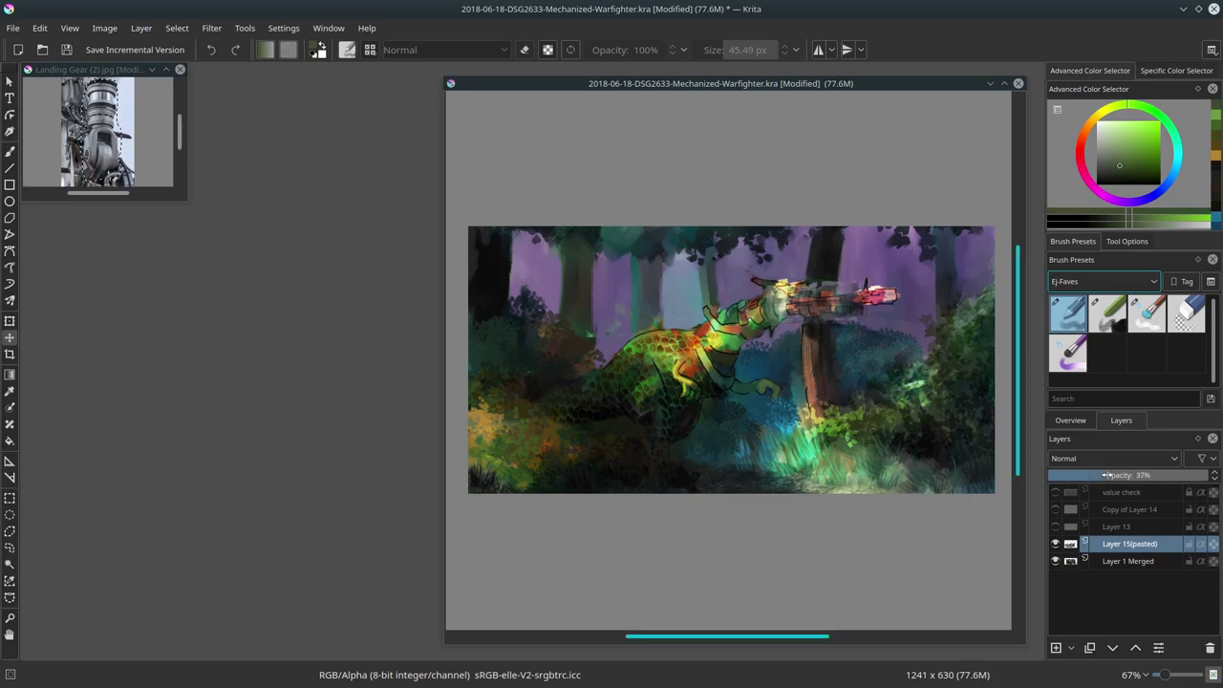
left_click(1112, 457)
mouse_move(1132, 475)
left_mouse_down()
mouse_move(1215, 482)
mouse_move(1085, 475)
left_mouse_up()
left_click(1098, 259)
scroll(825, 335, "up", 4)
left_click(1089, 458)
left_click(1098, 134)
Close the Landing Gear (2) reference without saving and open Landing Gear (4).jpg.
key("ctrl+w")
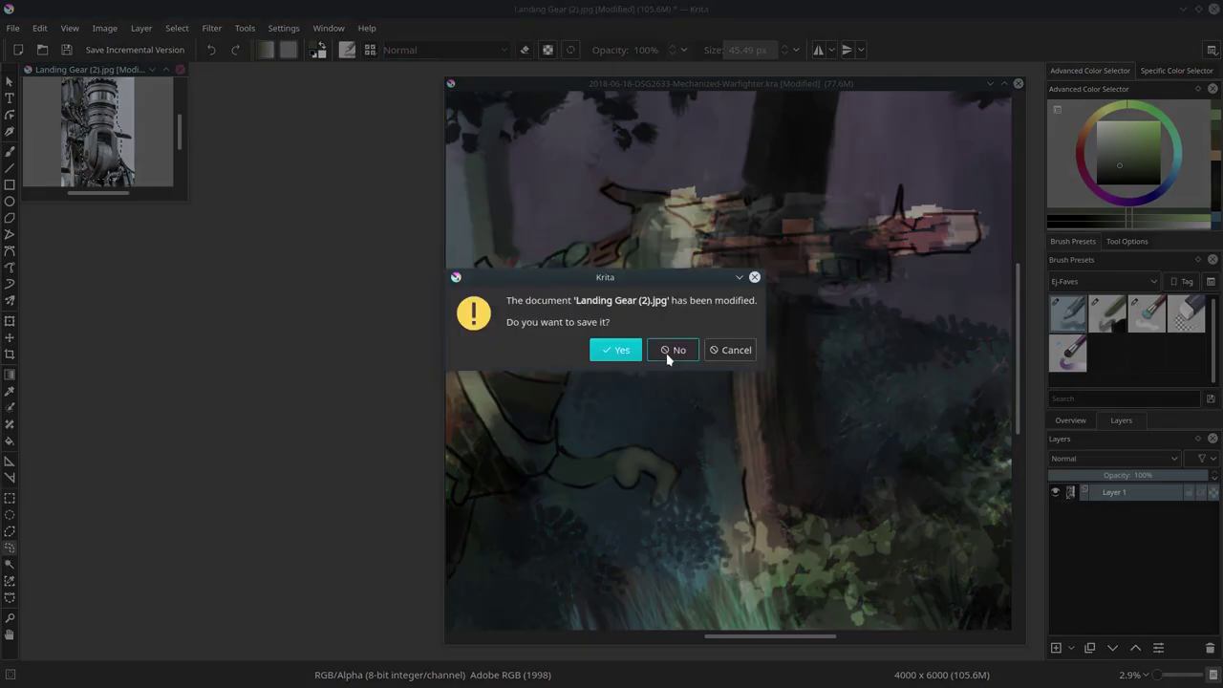
left_click(678, 346)
left_click(13, 27)
left_click(57, 67)
left_click(628, 350)
left_click(936, 480)
Copy the Landing Gear (4) photo and paste it into the painting.
left_click(778, 86)
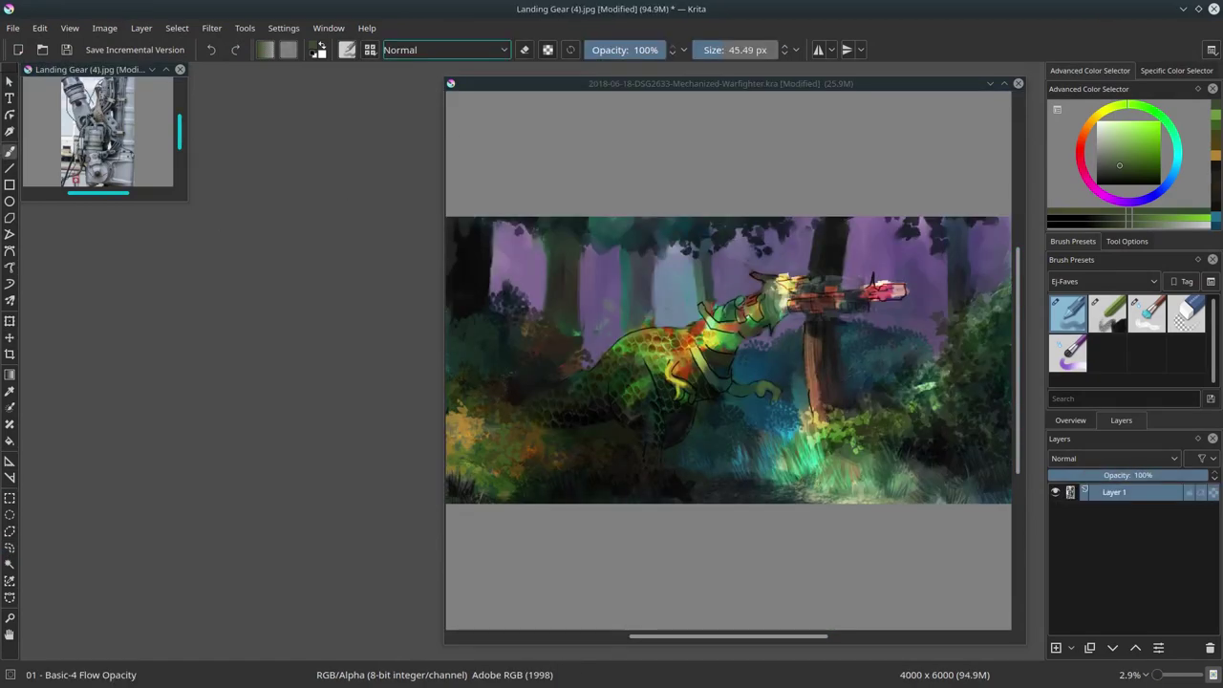
left_click(9, 547)
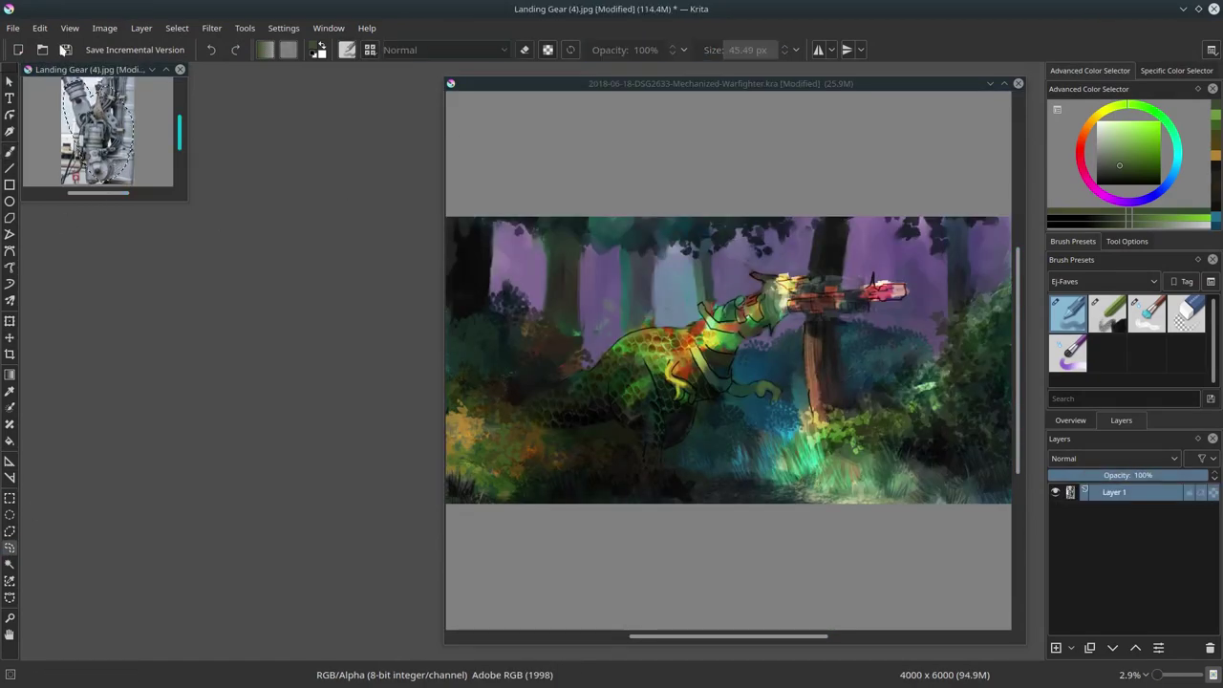
key("ctrl+c")
left_click(693, 90)
key("ctrl+v")
Rotate and move the second gear piece over the mech's neck, adjusting opacity to 46%.
left_click(9, 322)
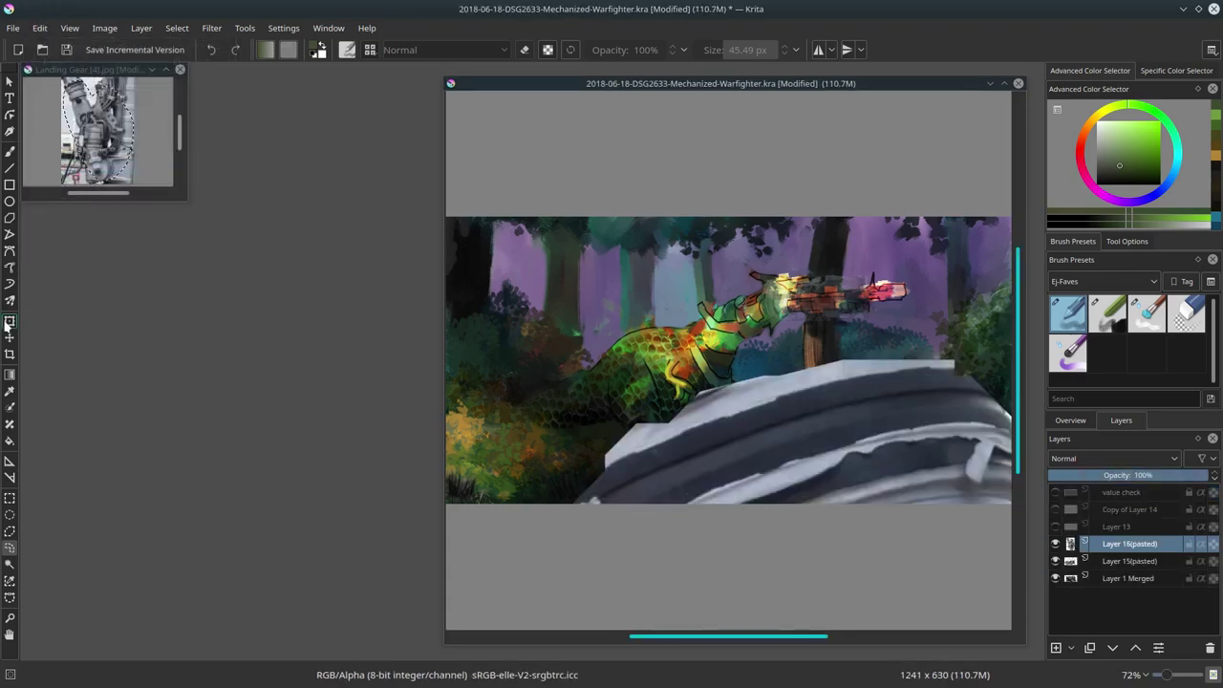
mouse_move(668, 549)
left_mouse_down()
mouse_move(602, 219)
mouse_move(857, 594)
mouse_move(793, 630)
left_mouse_up()
left_click_drag(1175, 474, 1088, 475)
key("t")
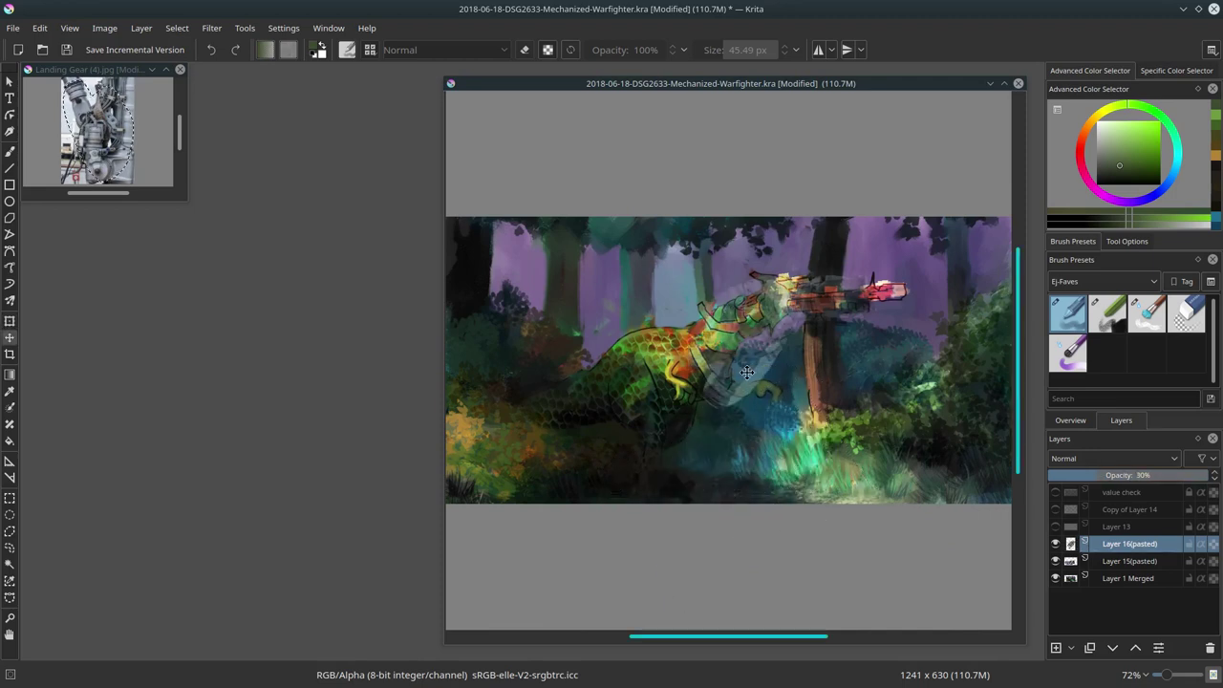
left_click_drag(746, 371, 746, 334)
key("ctrl+t")
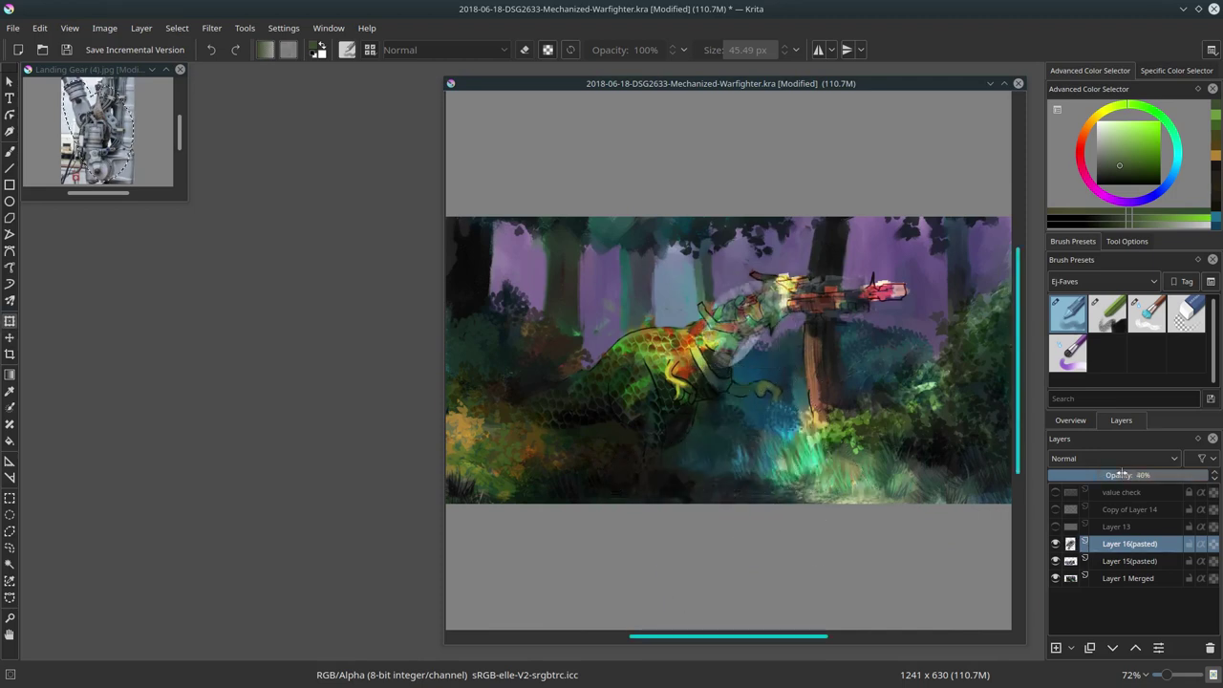
left_click(1123, 475)
Close the Landing Gear (4) reference, discarding its changes.
key("b")
key("ctrl+w")
left_click(666, 350)
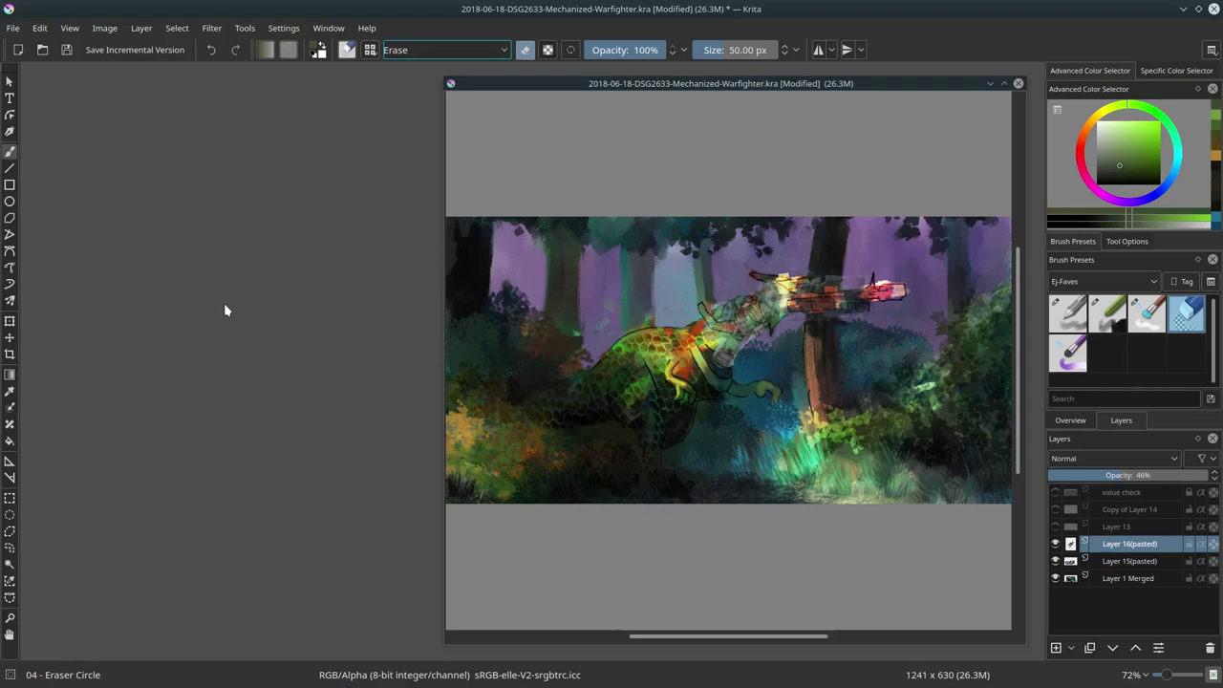
Copy all of Landing Gear (53).jpg and paste it into the painting.
left_click(42, 50)
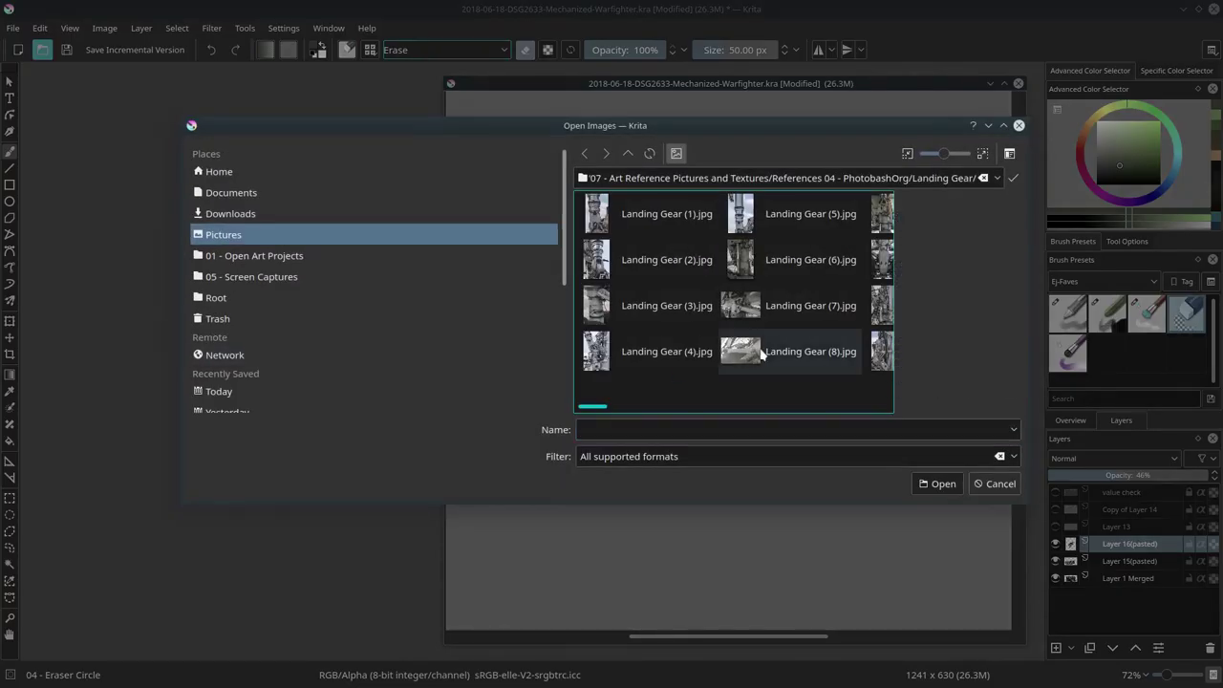
mouse_move(593, 408)
left_mouse_down()
mouse_move(845, 410)
mouse_move(764, 404)
left_mouse_up()
left_click(620, 213)
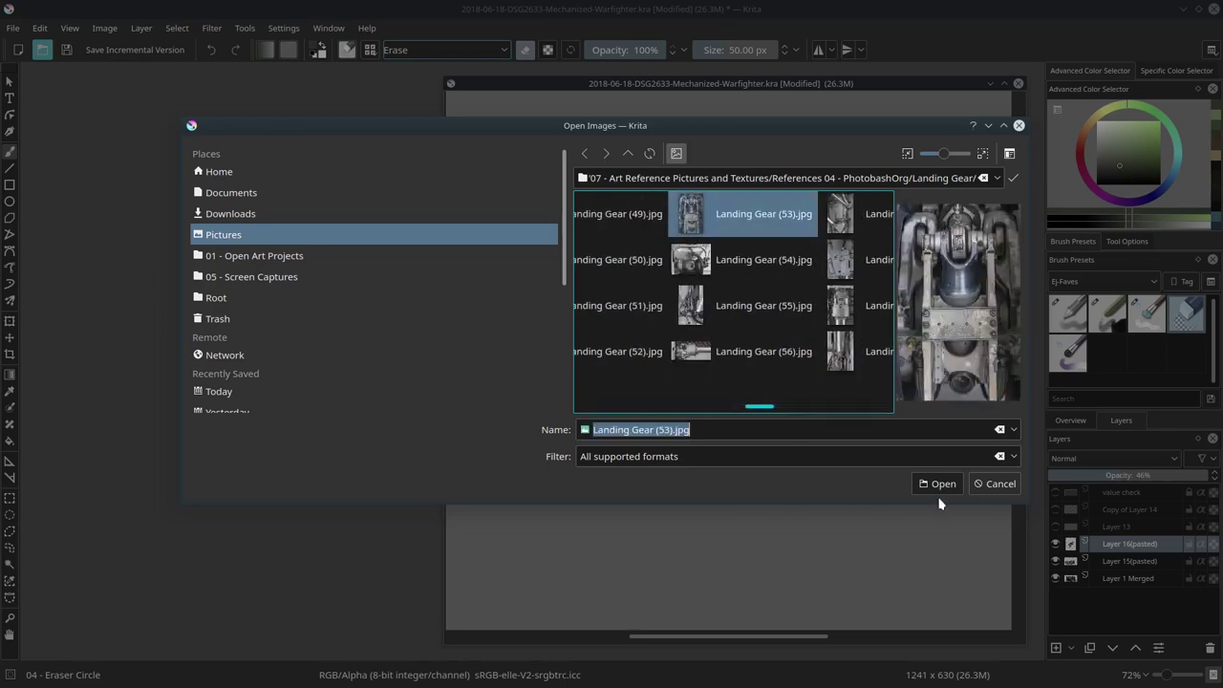
left_click(936, 483)
left_click(177, 28)
left_click(176, 46)
key("ctrl+c")
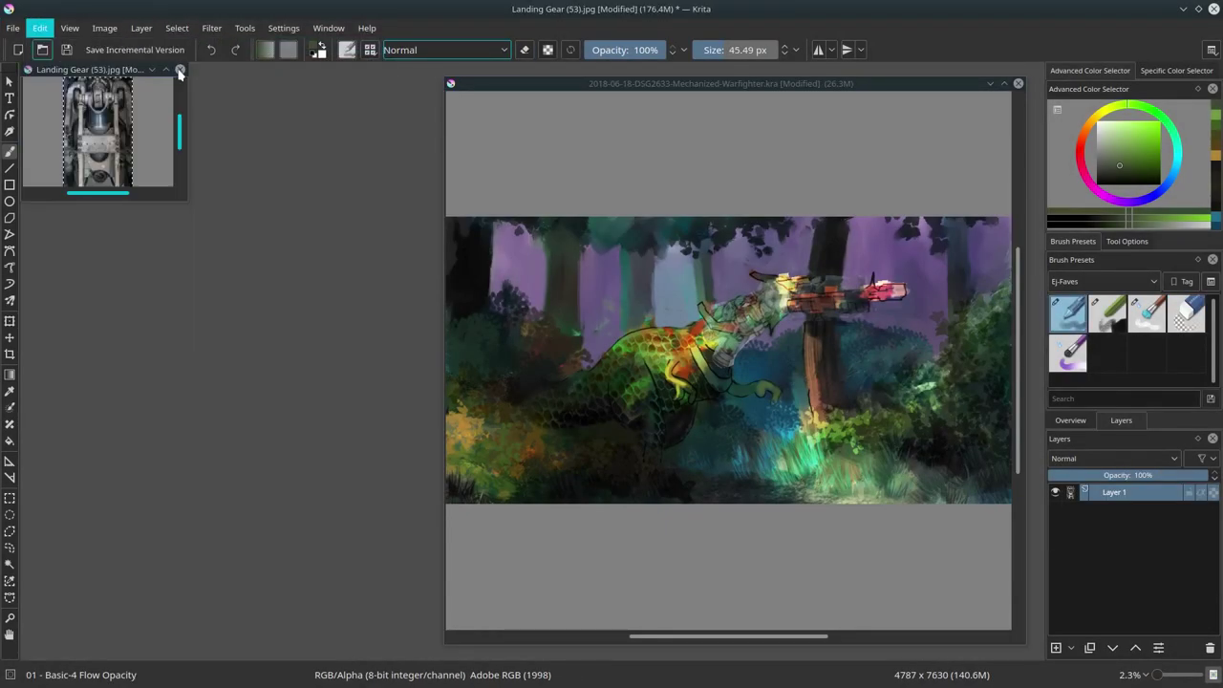
left_click(179, 73)
key("ctrl+v")
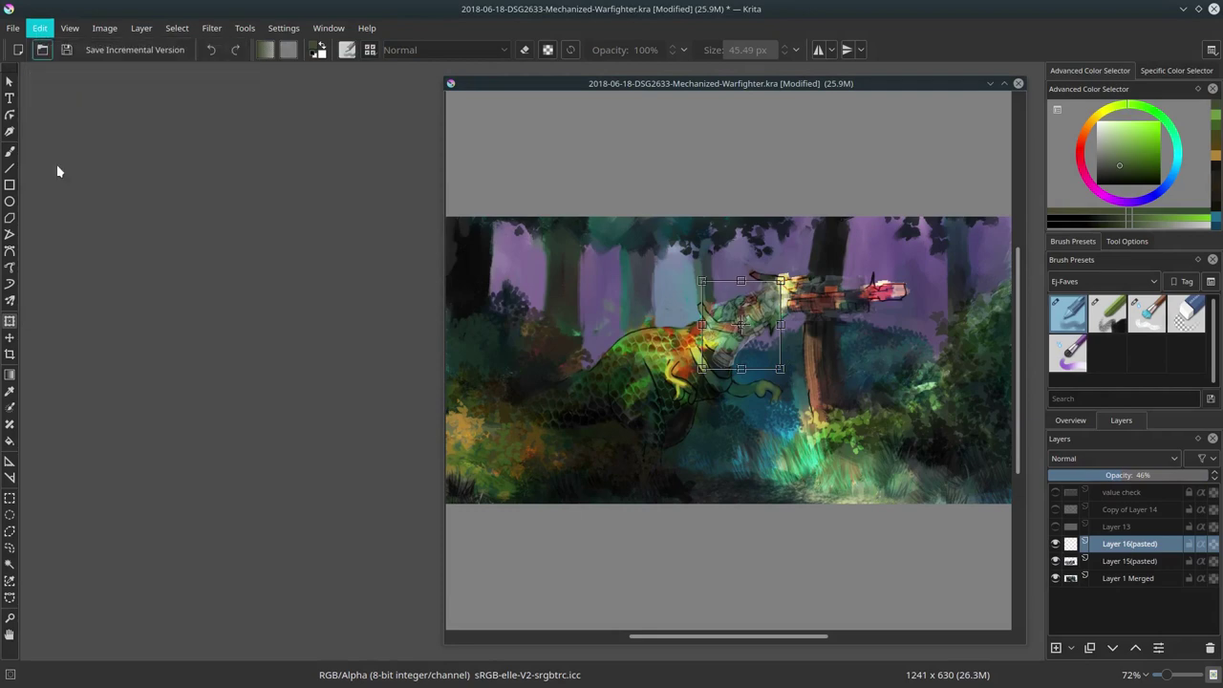
Shrink and rotate the pasted piece onto the dinosaur's body.
key("ctrl+t")
mouse_move(578, 402)
left_mouse_down()
mouse_move(713, 590)
mouse_move(528, 300)
mouse_move(675, 547)
mouse_move(669, 516)
mouse_move(683, 502)
mouse_move(735, 535)
left_mouse_up()
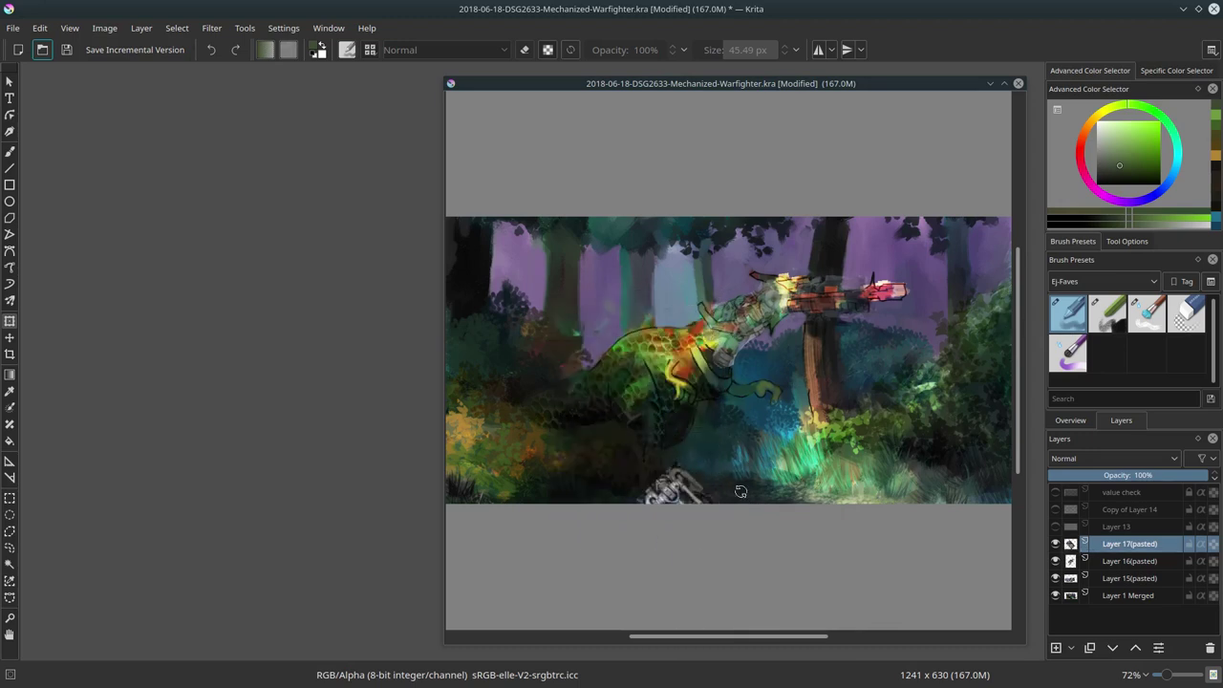
left_click_drag(656, 477, 635, 396)
key("Return")
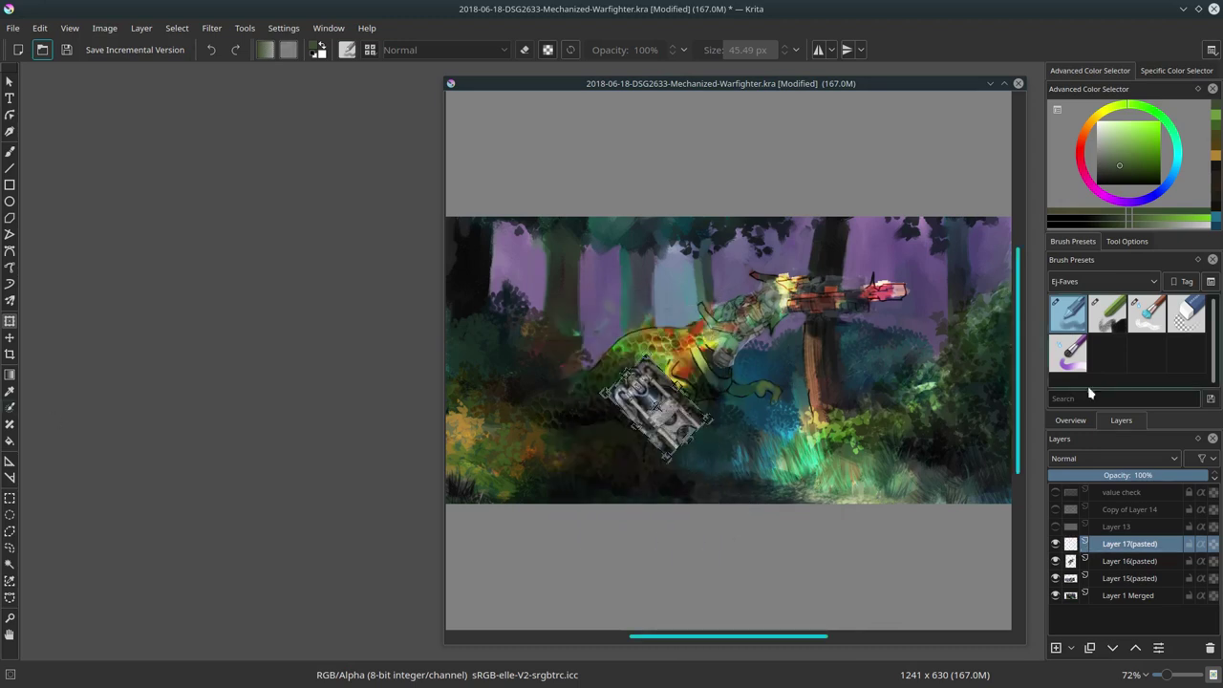
Warp the tank piece to fit the creature's chest and fade it.
key("ctrl+t")
left_click_drag(707, 411, 709, 399)
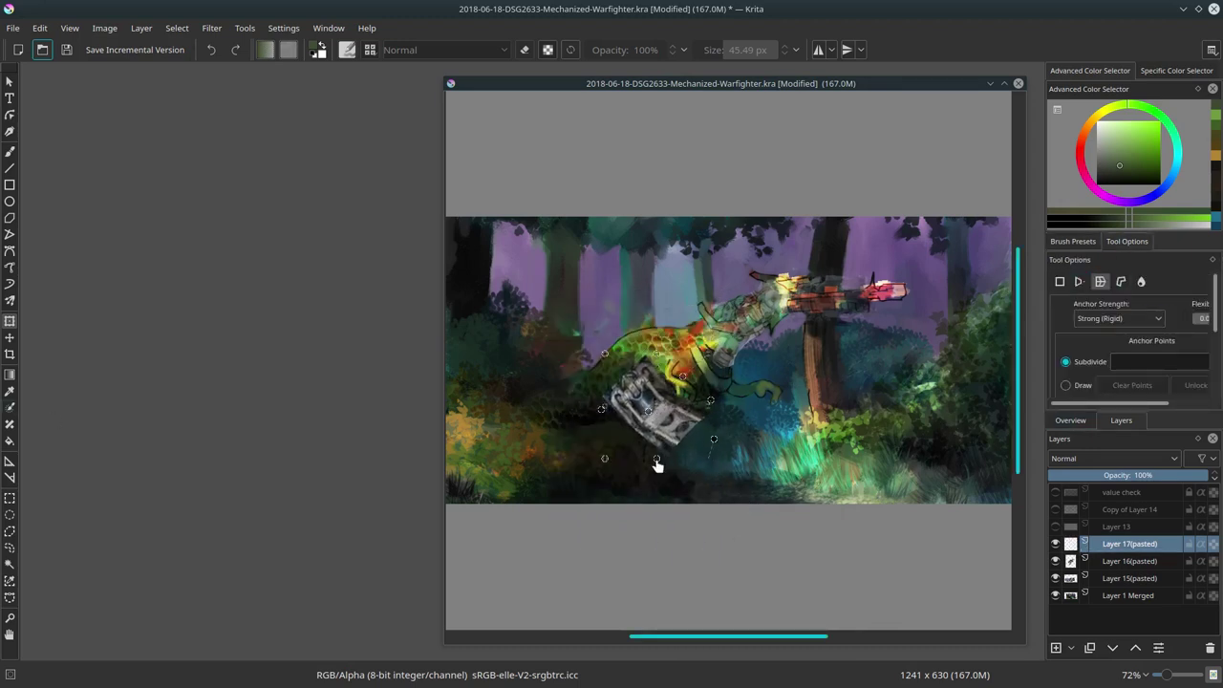
left_click_drag(656, 458, 676, 451)
left_click_drag(603, 458, 627, 457)
left_click_drag(600, 408, 603, 399)
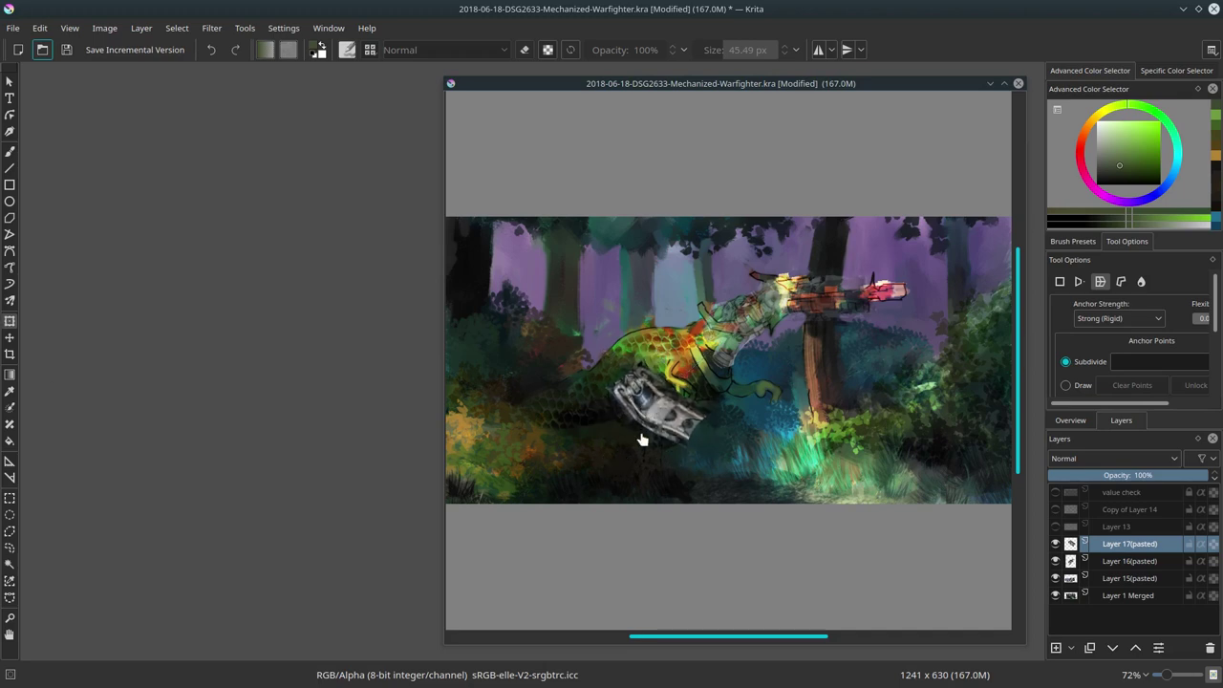
key("Return")
key("t")
key("ctrl+t")
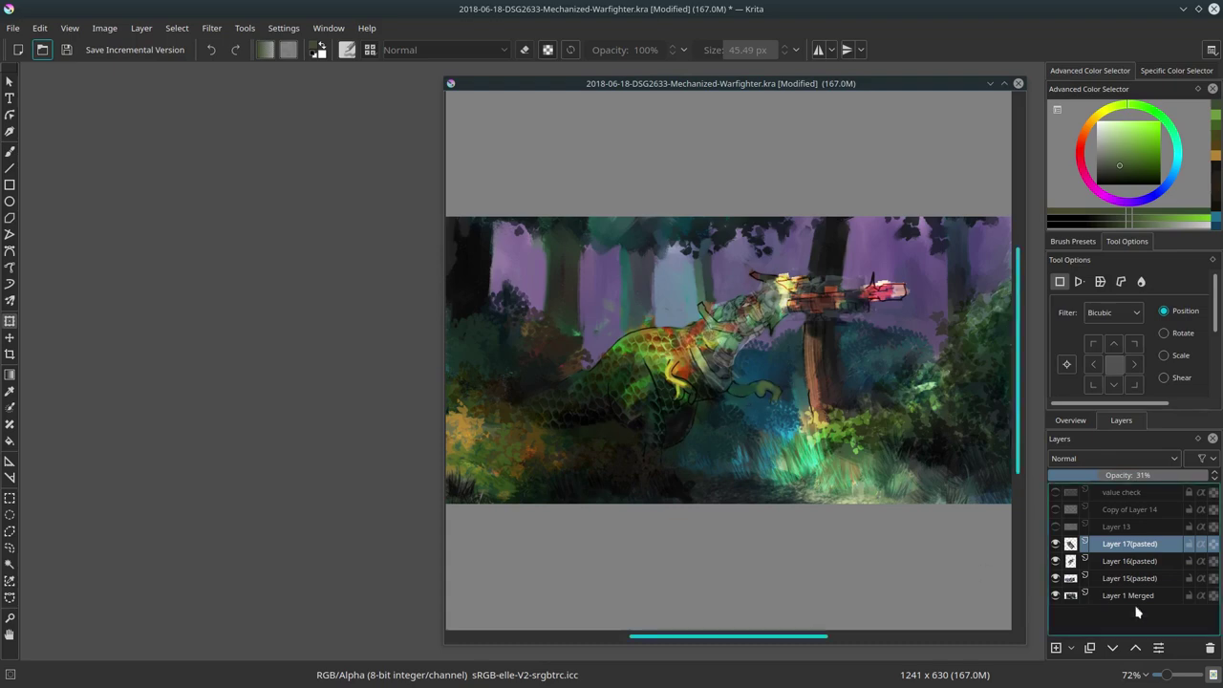
Merge the photo layers into Layer 1 Merged, save, and mirror the image horizontally.
key("ctrl+e")
key("ctrl+e")
key("ctrl+e")
key("ctrl+s")
left_click(104, 28)
left_click(140, 194)
Paint dark purple strokes near the gun barrel and the dinosaur's head.
double_click(663, 83)
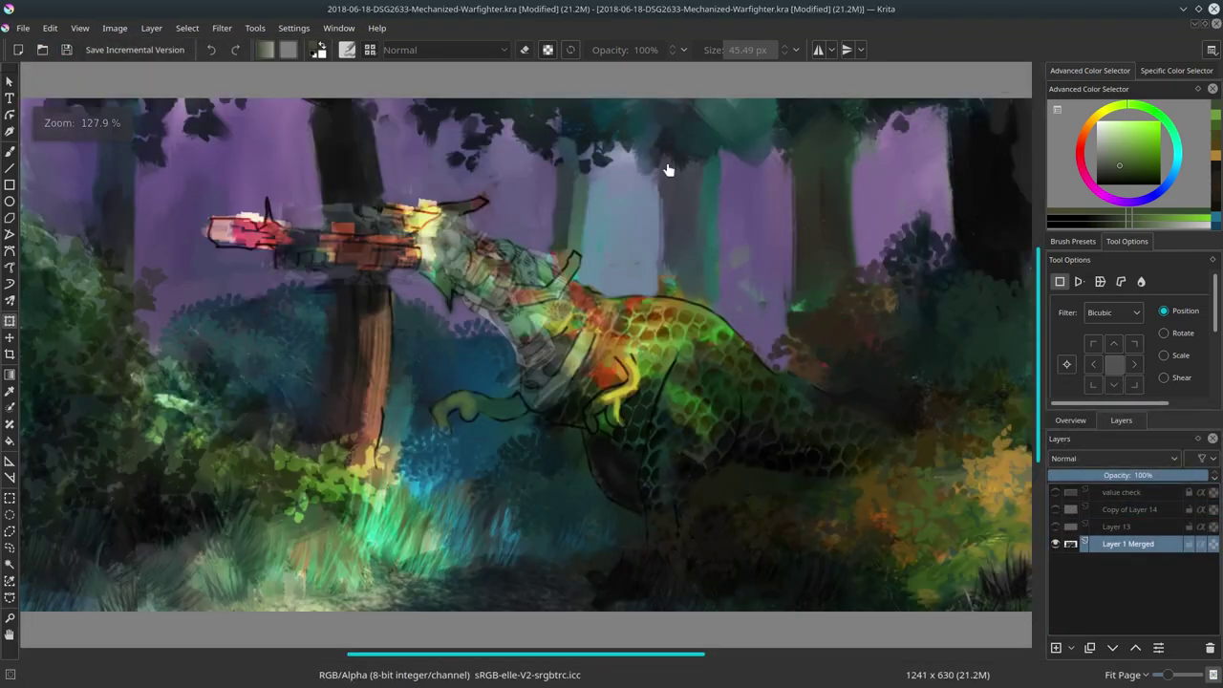
key("b")
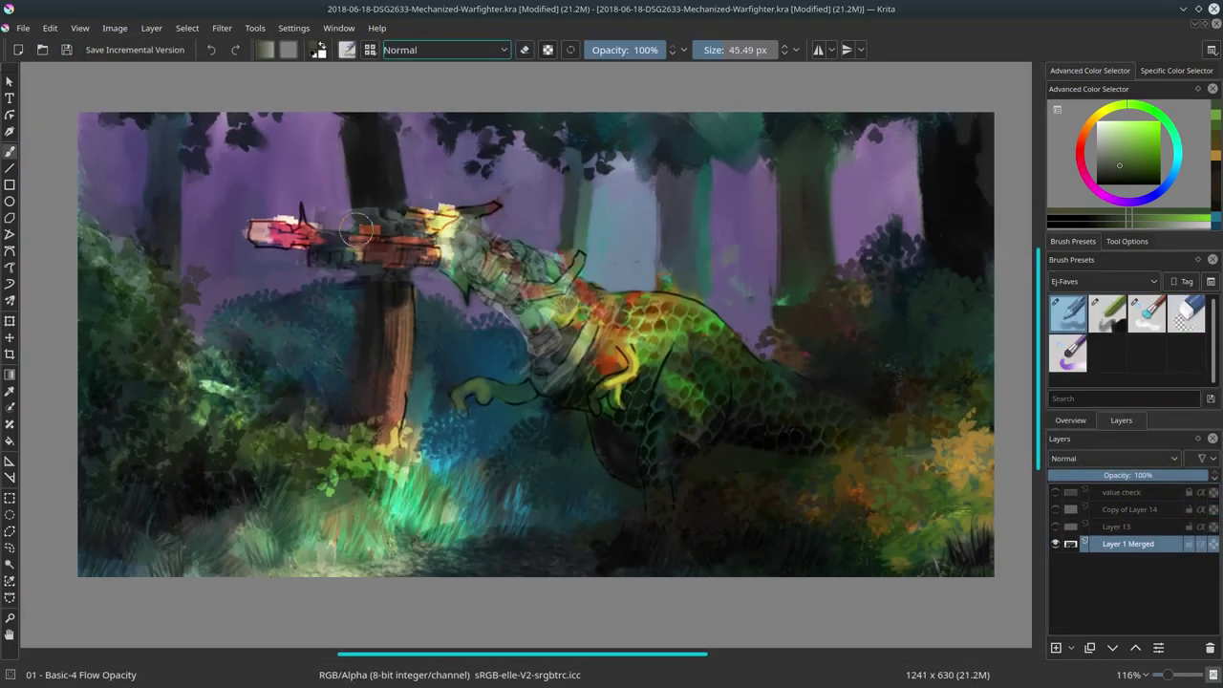
left_click(256, 189, "ctrl")
left_click_drag(258, 250, 303, 251)
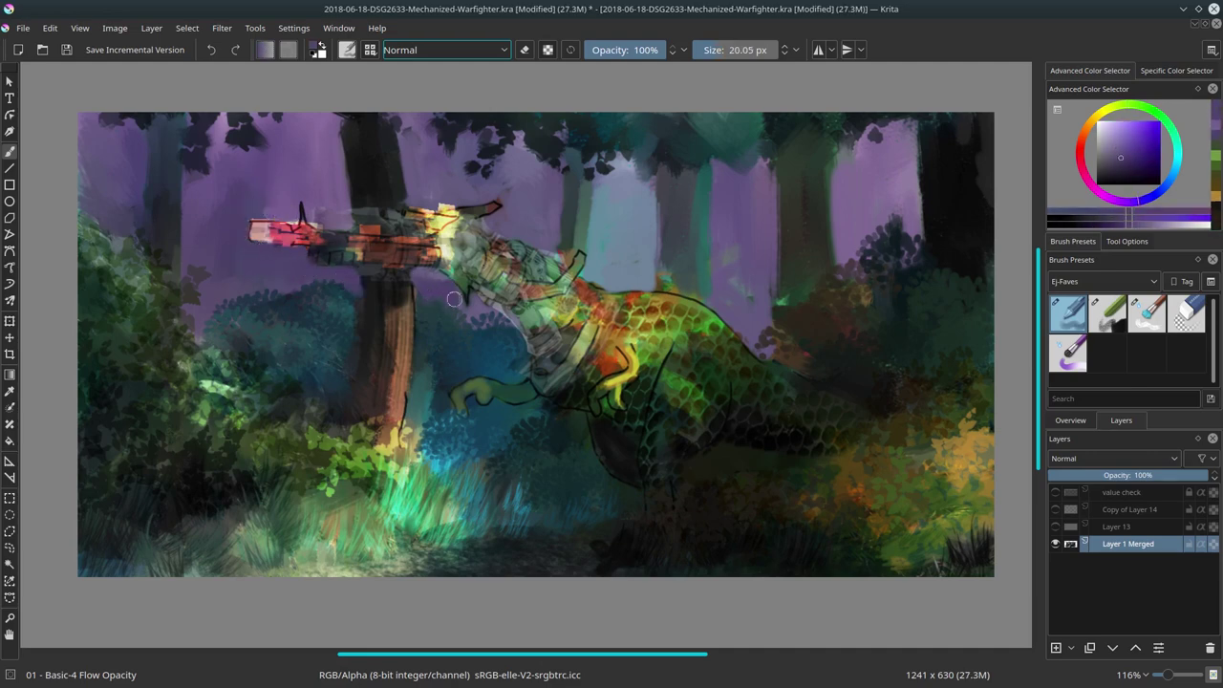
left_click_drag(482, 221, 525, 235)
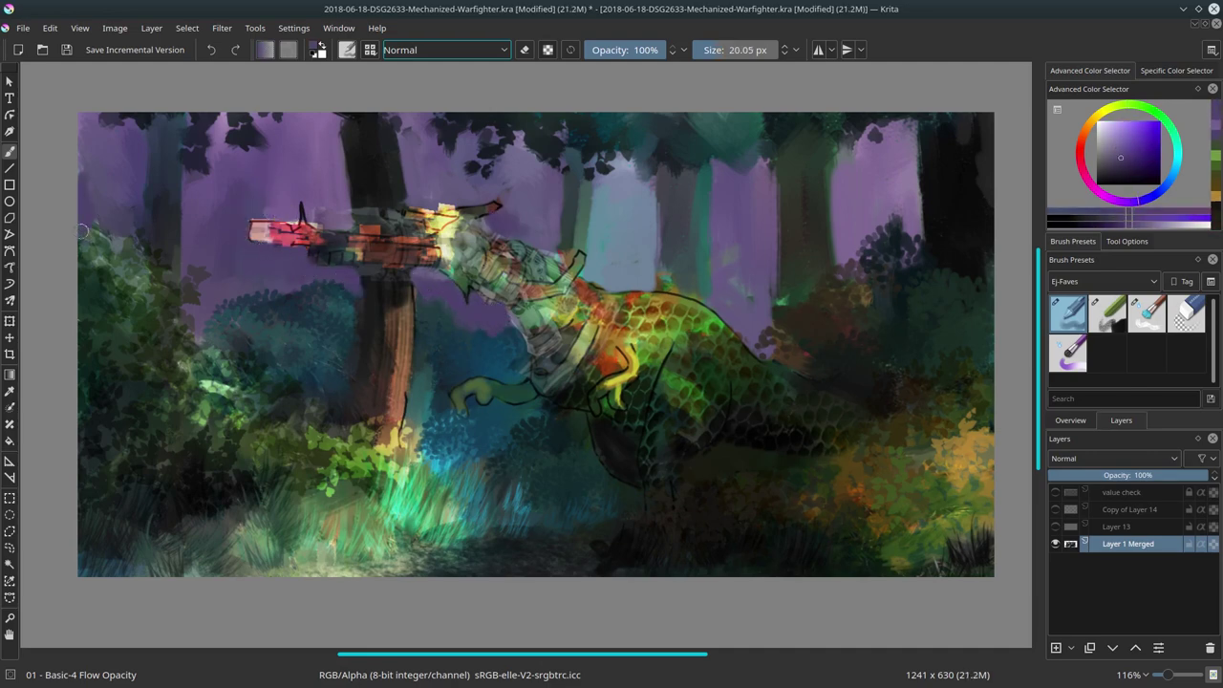
Brush lighter purple mist across the upper trees and darker purple right of the head.
left_click(332, 157, "ctrl")
mouse_move(332, 158)
left_mouse_down()
mouse_move(598, 189)
mouse_move(660, 220)
mouse_move(735, 172)
mouse_move(912, 167)
left_mouse_up()
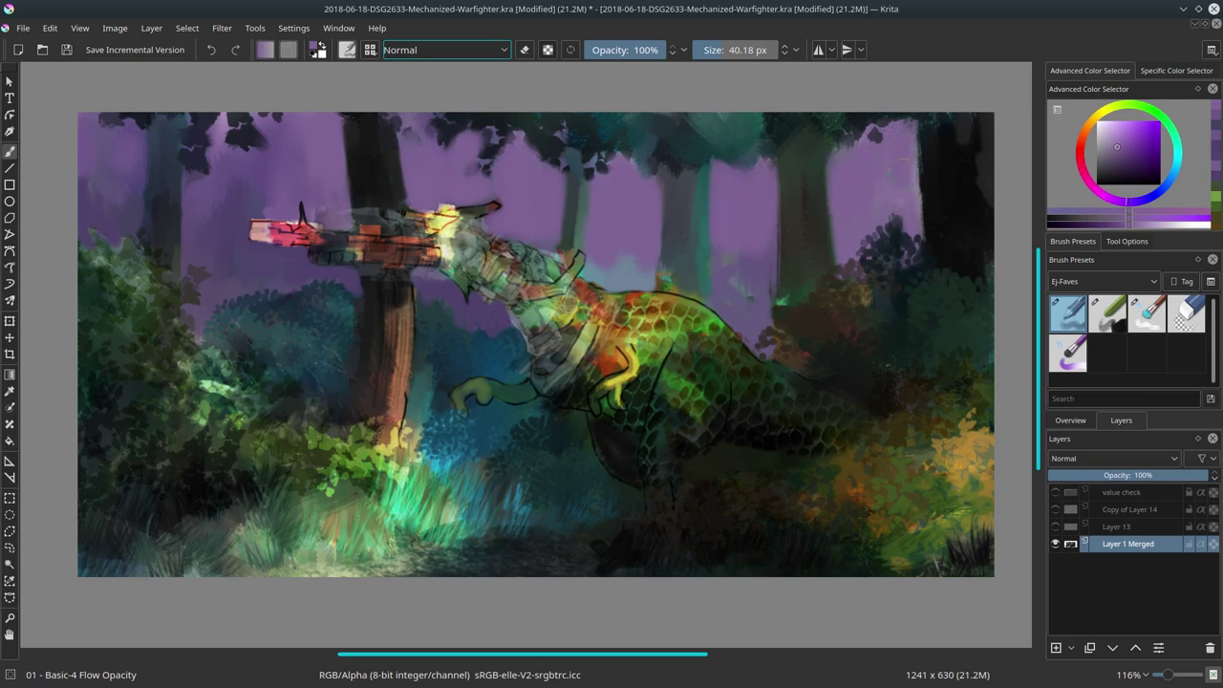
left_click(603, 246, "ctrl")
mouse_move(603, 245)
left_mouse_down()
mouse_move(654, 277)
mouse_move(735, 287)
mouse_move(754, 316)
left_mouse_up()
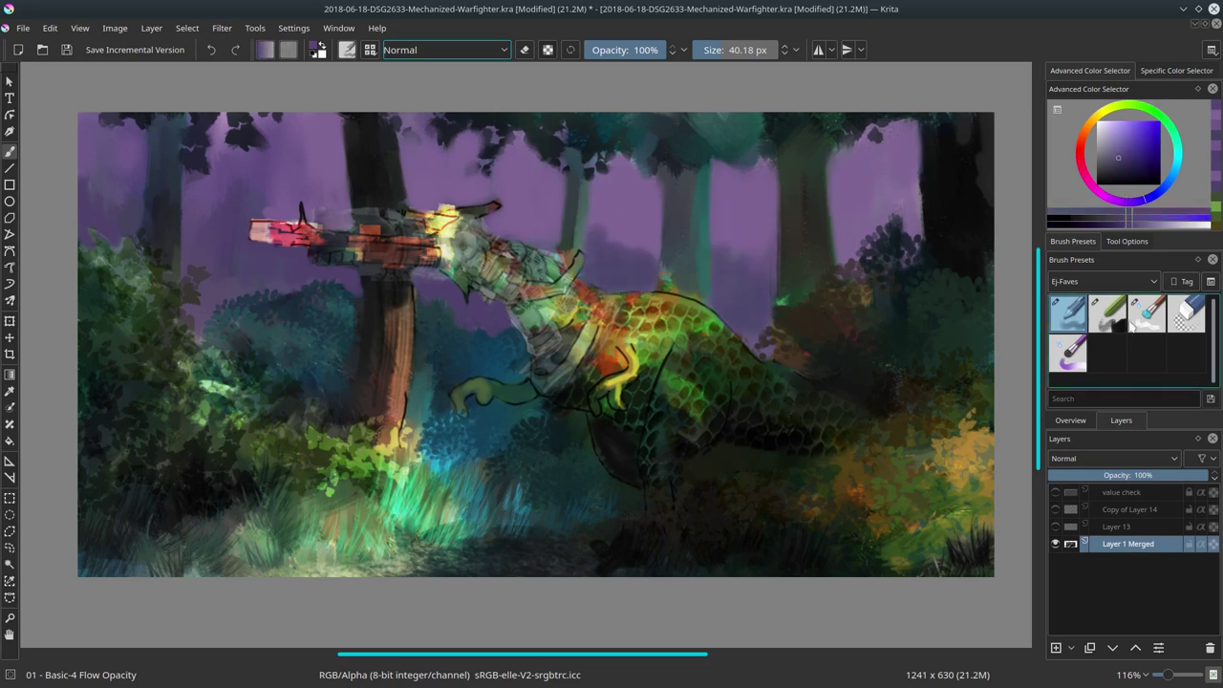
Sample sky purple and trunk gold-brown and orange with a smaller basic brush.
key("slash")
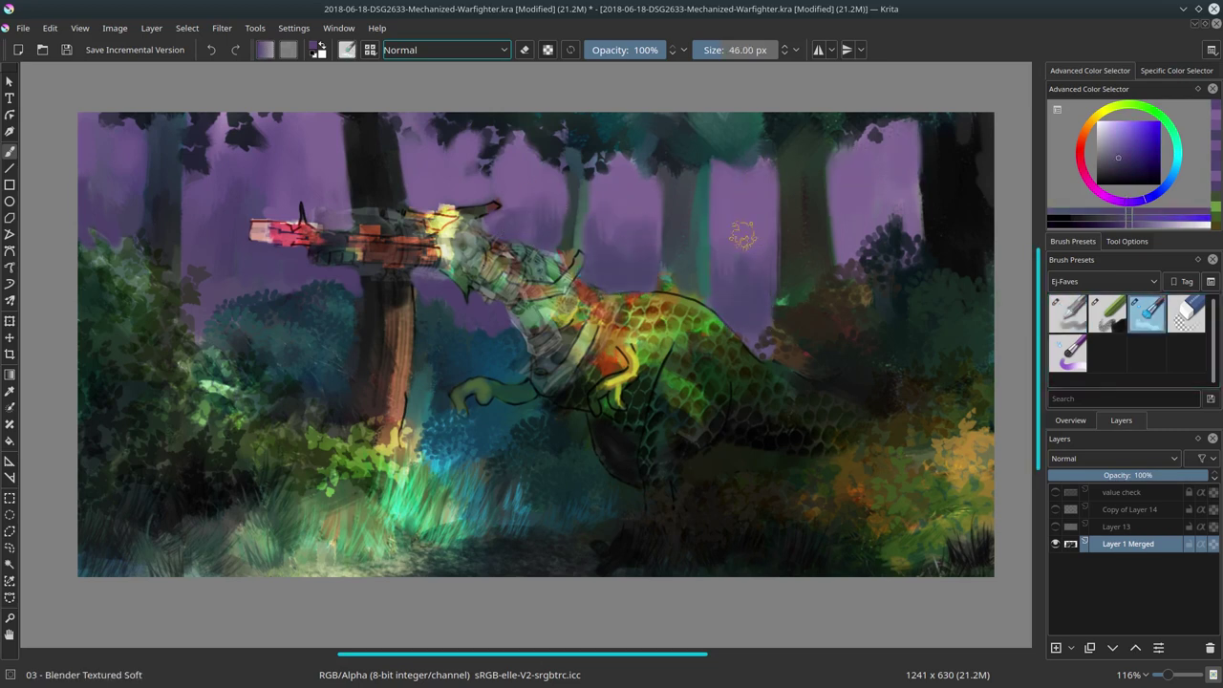
key("slash")
left_click(610, 226, "ctrl")
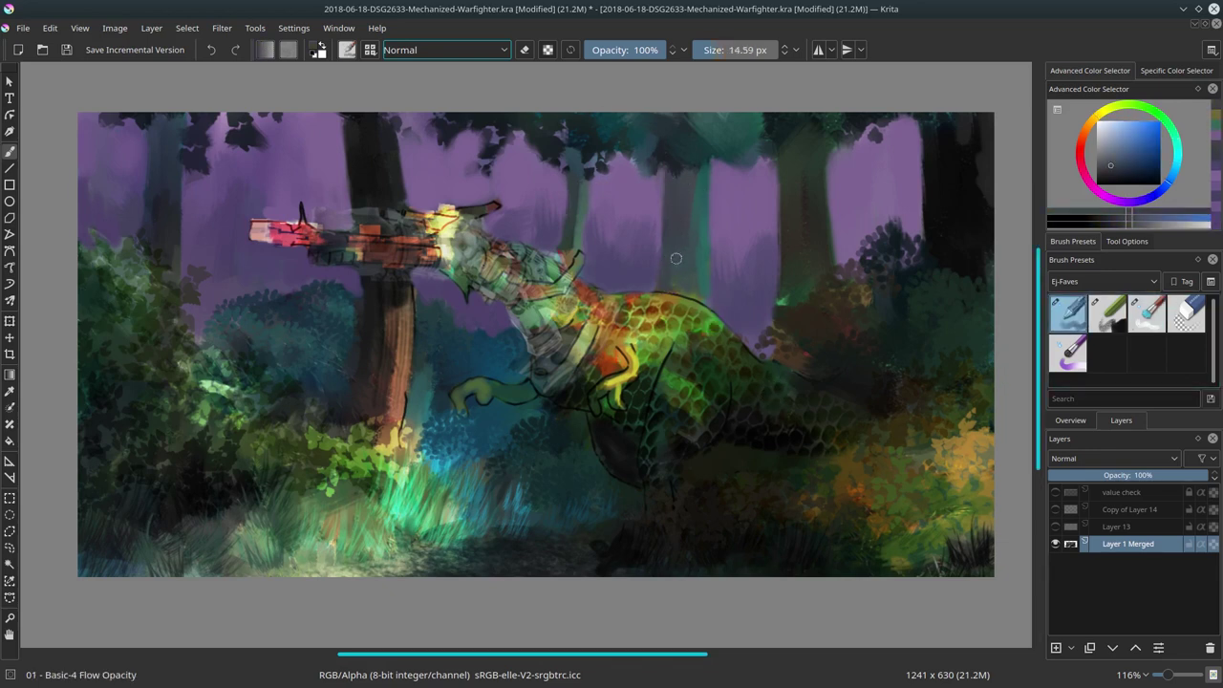
left_click(417, 336, "ctrl")
left_click(672, 283, "ctrl")
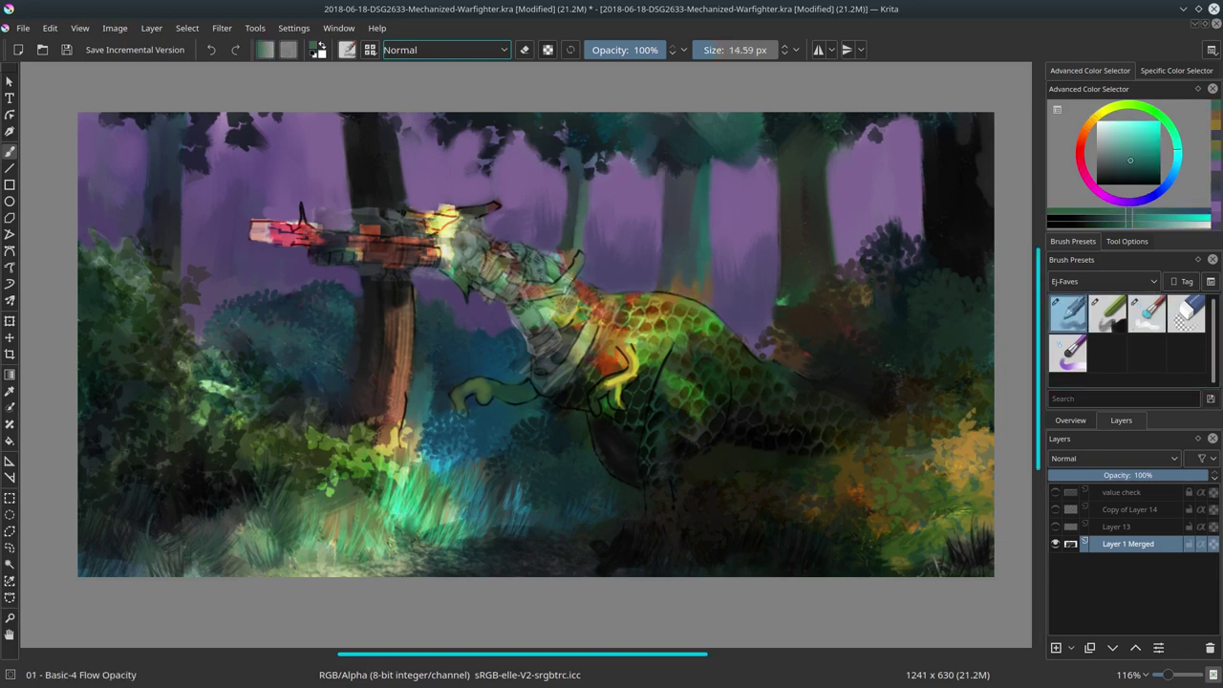
left_click(590, 225, "ctrl")
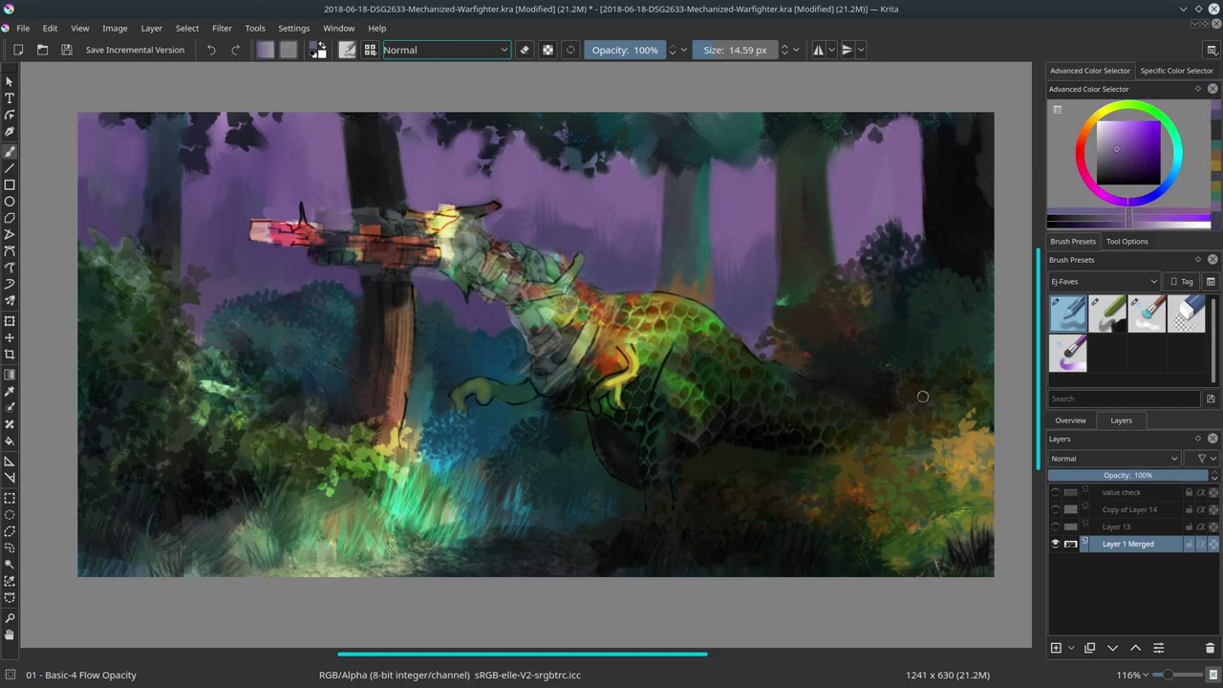
key("slash")
key("slash")
Touch up the tree trunk with orange-brown, peach-brown and dark navy shadow.
left_click(359, 326, "ctrl")
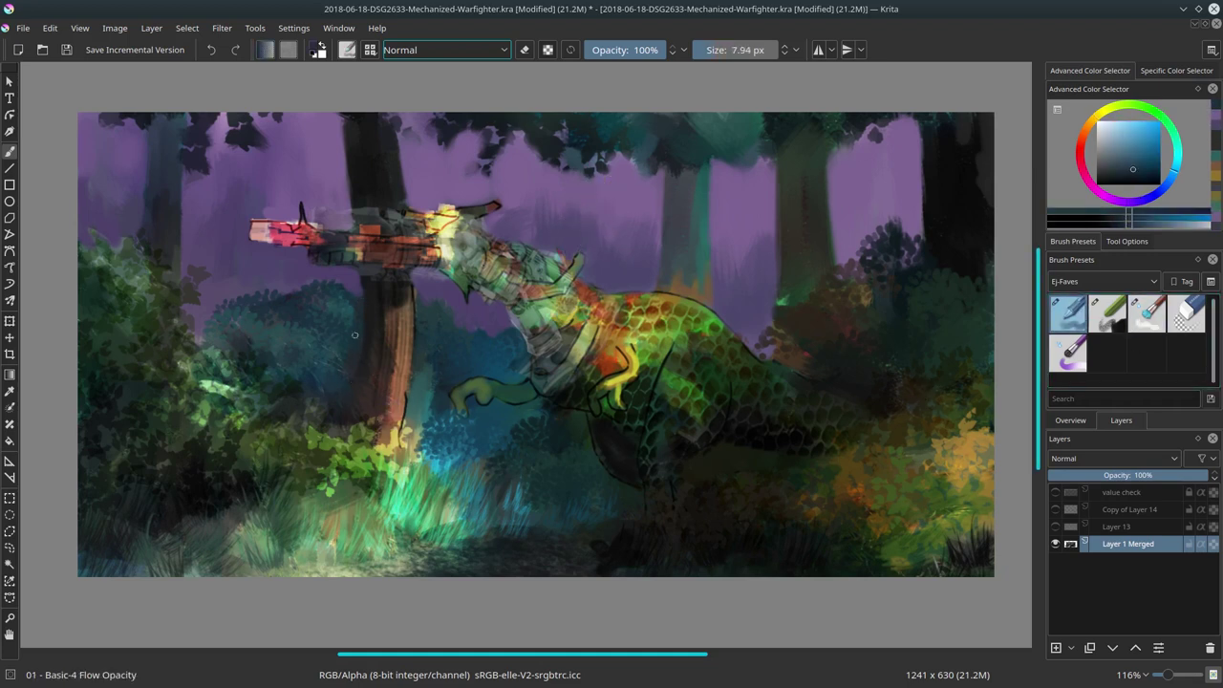
left_click(355, 334, "ctrl")
left_click(407, 382, "ctrl")
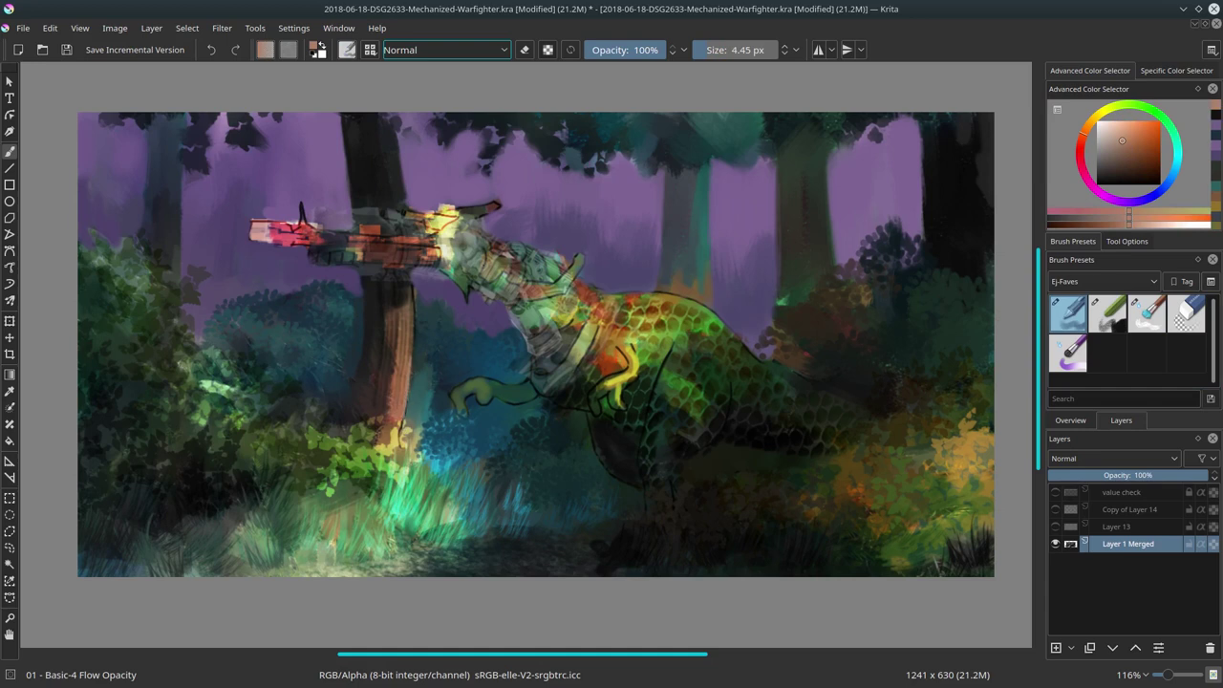
left_click(416, 318, "ctrl")
left_click(413, 380, "ctrl")
left_click(400, 430, "ctrl")
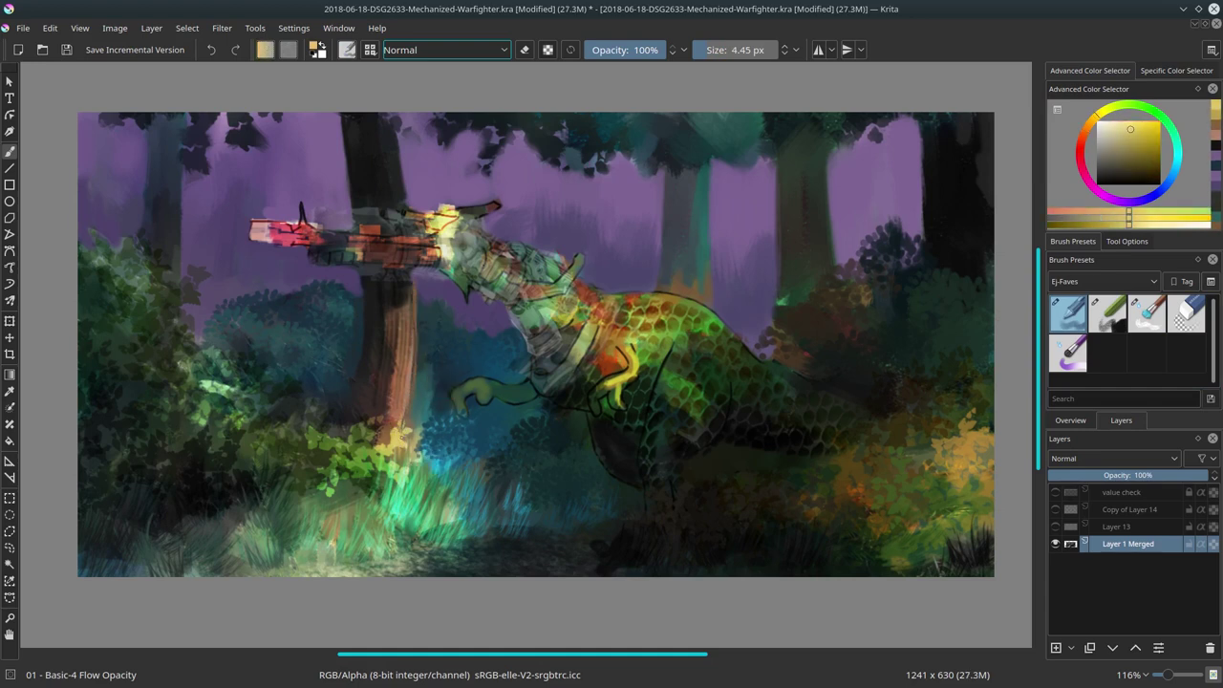
left_click(396, 380, "ctrl")
left_click(392, 382, "ctrl")
left_click(349, 386, "ctrl")
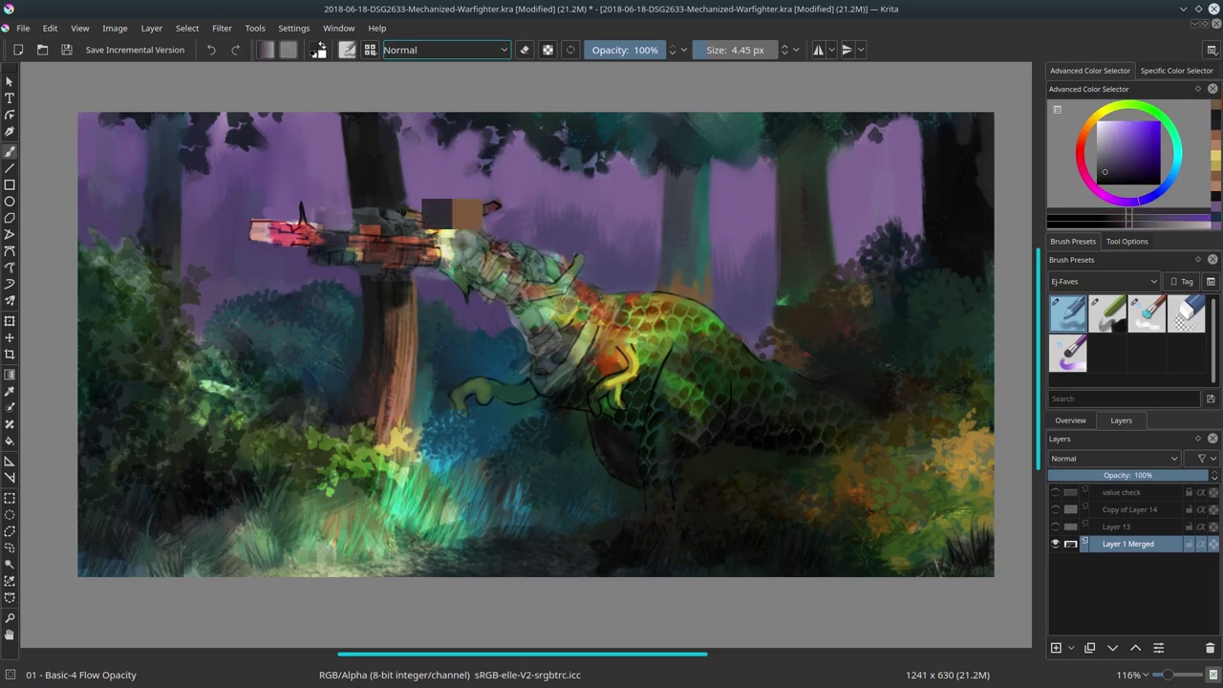
Dab peach-orange on the trunk and purple sky behind, then mirror the painting back.
left_click(396, 136, "ctrl")
left_click(362, 318, "ctrl")
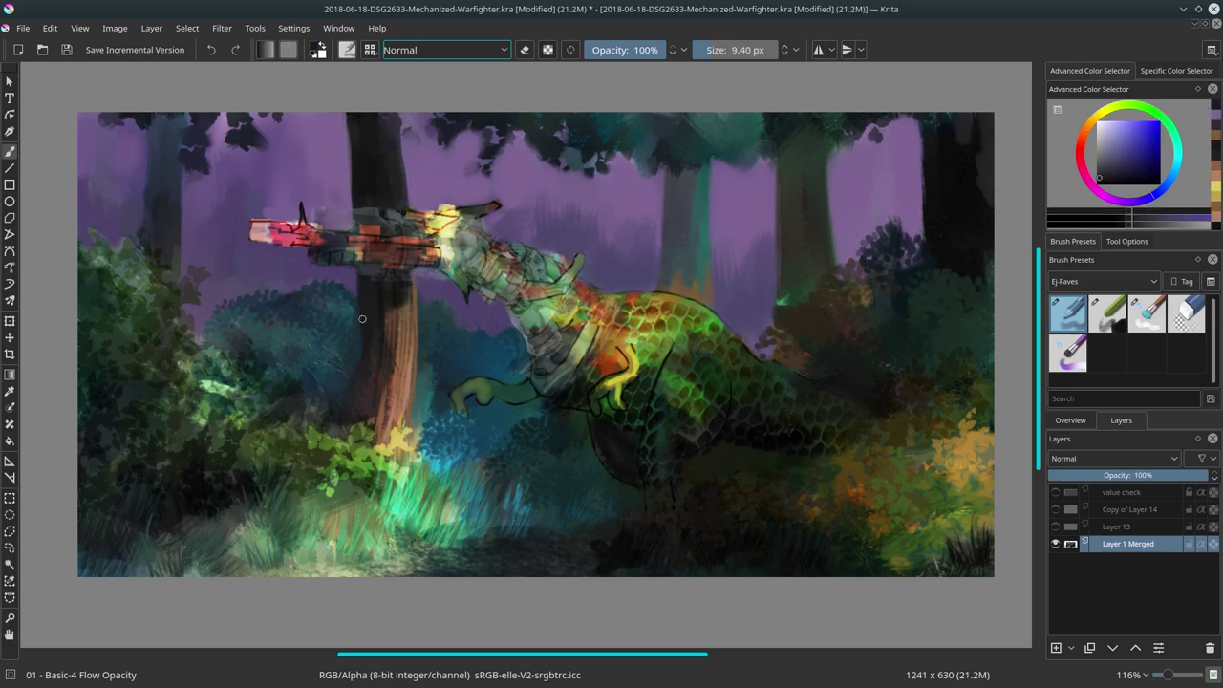
left_click(411, 392, "ctrl")
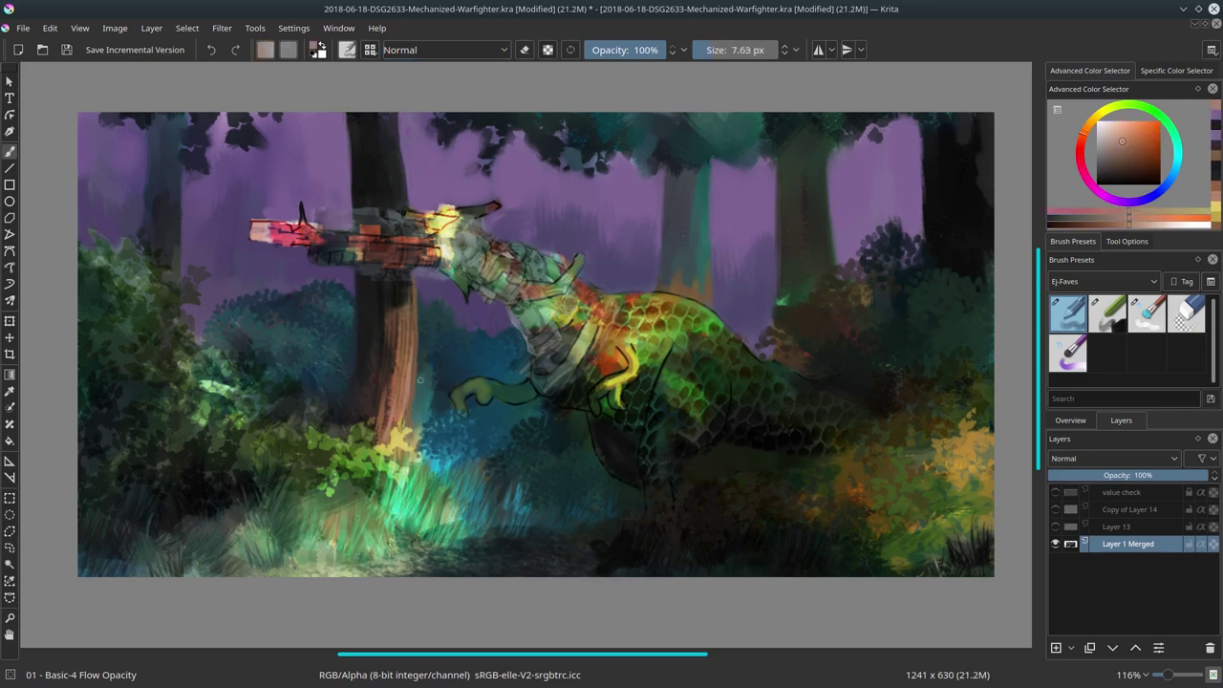
left_click(420, 332, "ctrl")
left_click(420, 350, "ctrl")
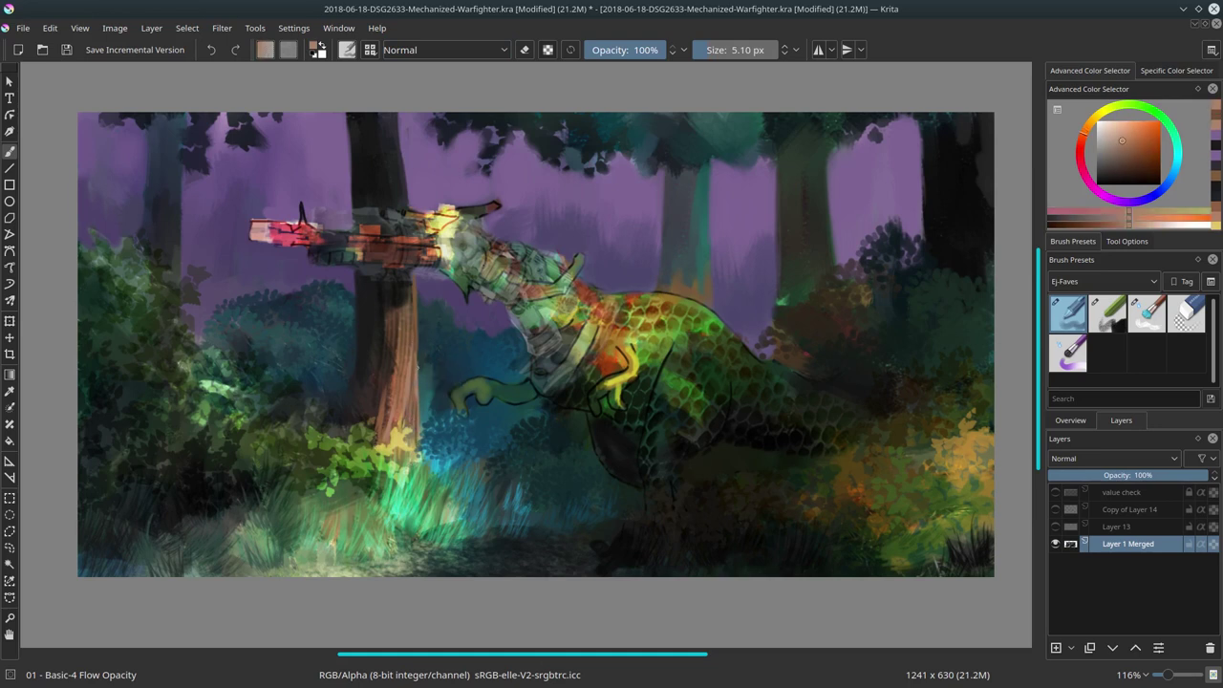
left_click(673, 287, "ctrl")
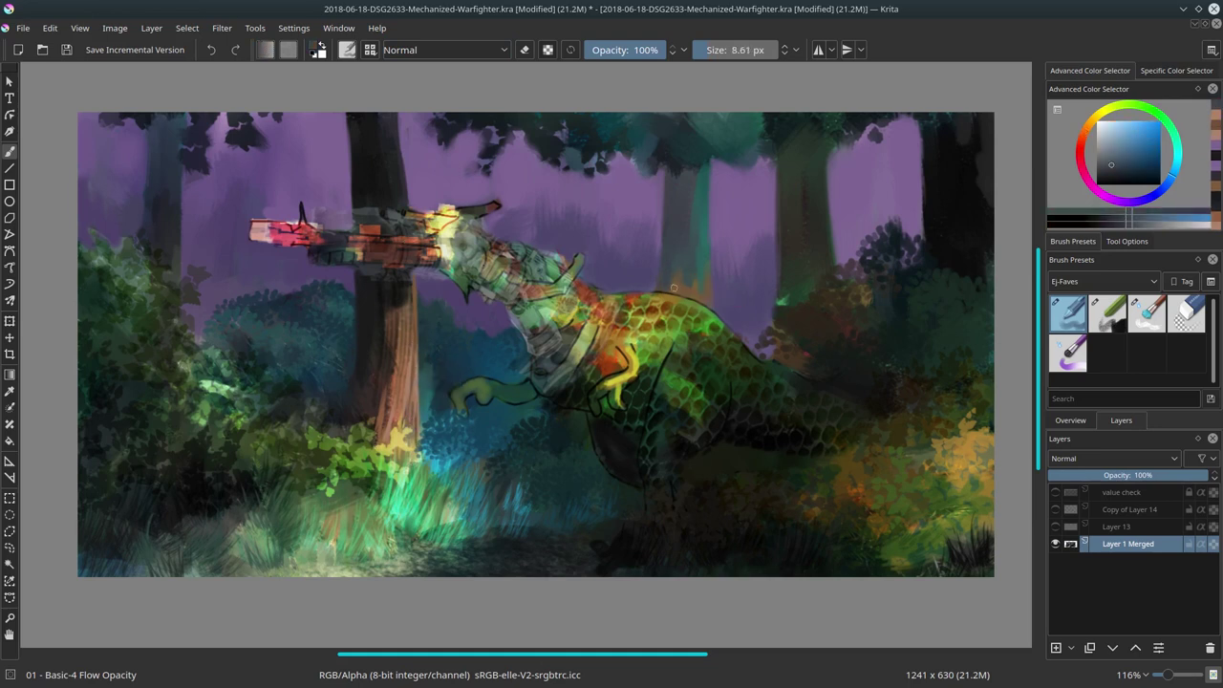
left_click(668, 279, "ctrl")
left_click(655, 289, "ctrl")
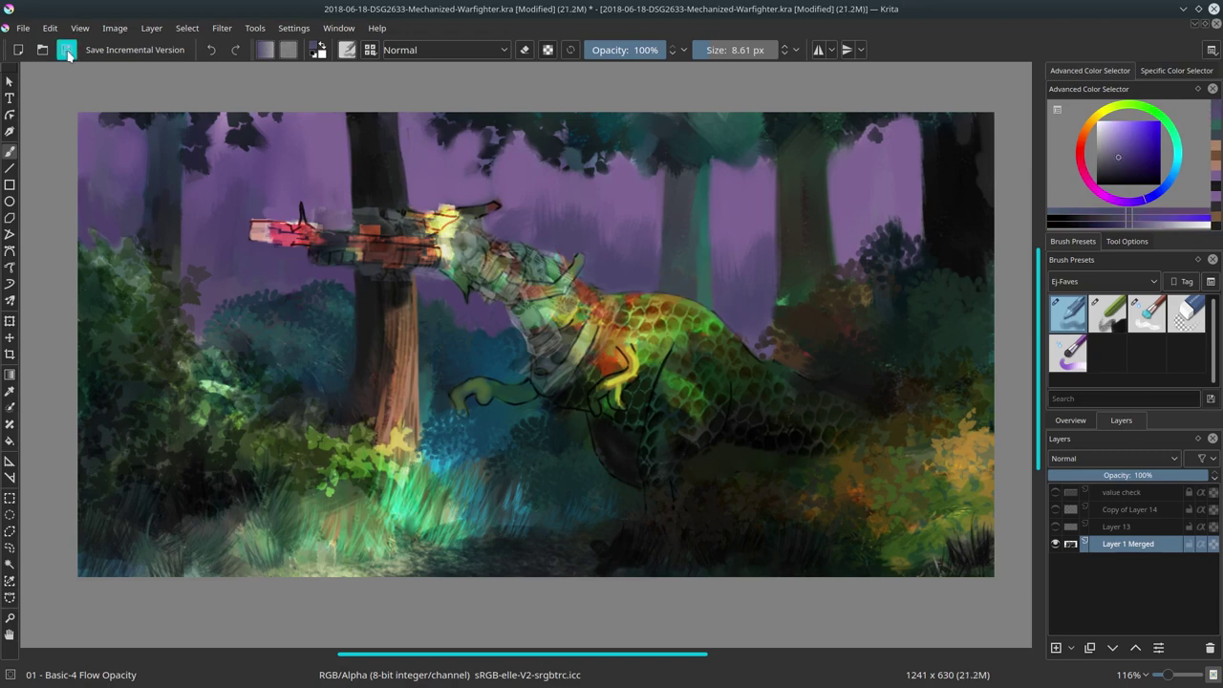
left_click(114, 28)
left_click(134, 170)
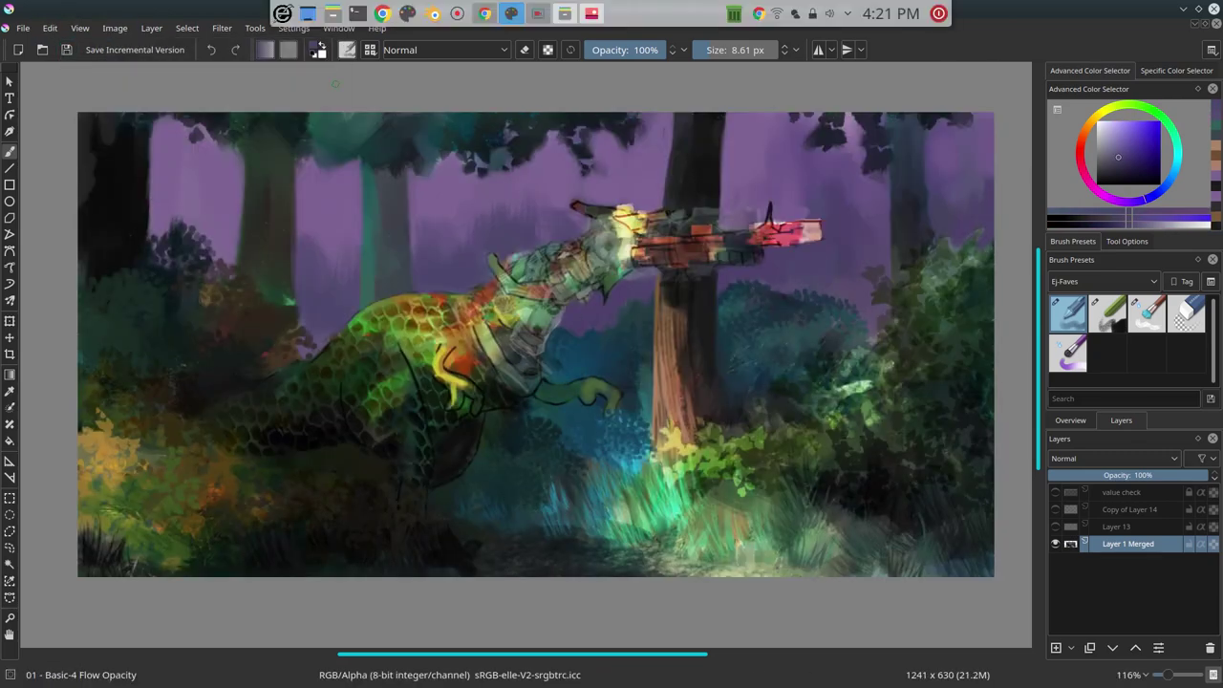
Lengthen the claws with sampled yellow-brown strokes and darken the area around them.
scroll(589, 485, "up", 3)
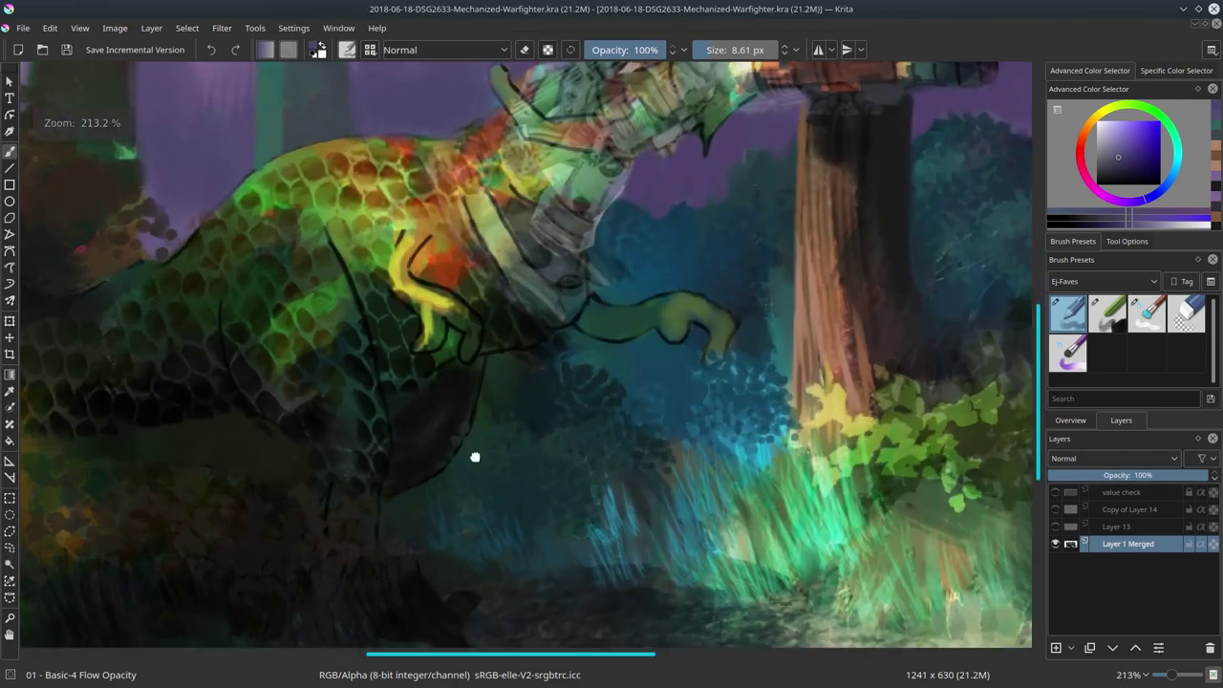
left_click(1017, 148, "ctrl")
left_click_drag(507, 270, 505, 315)
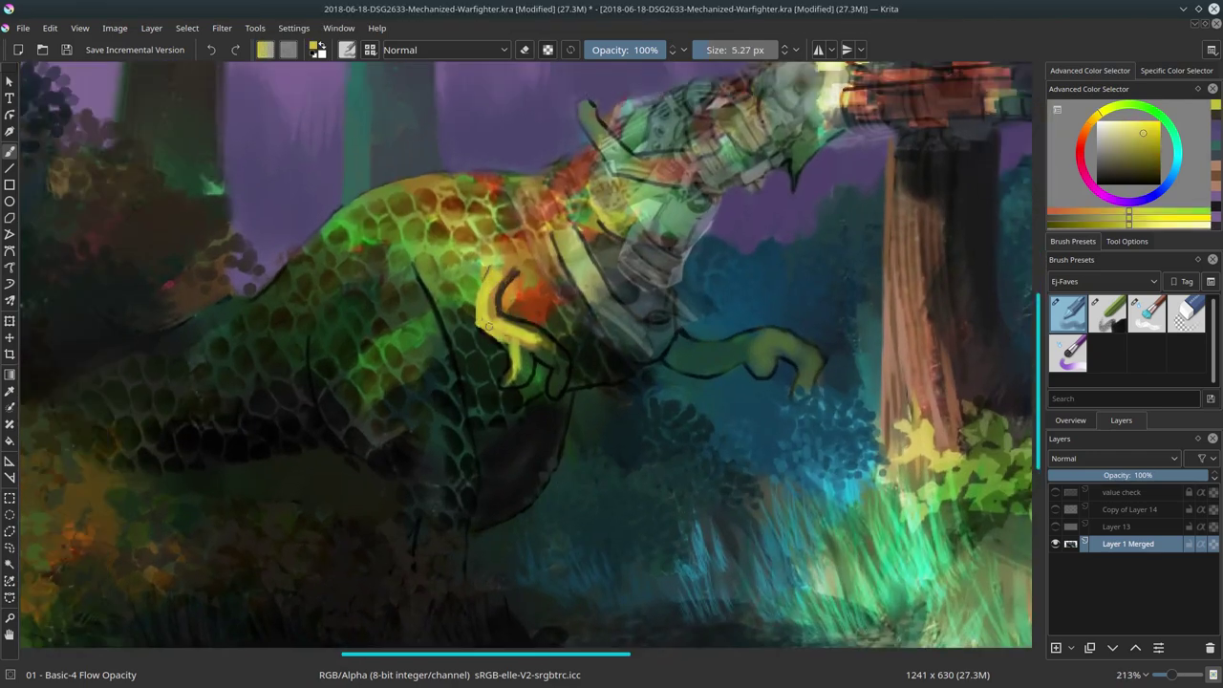
left_click(529, 362, "ctrl")
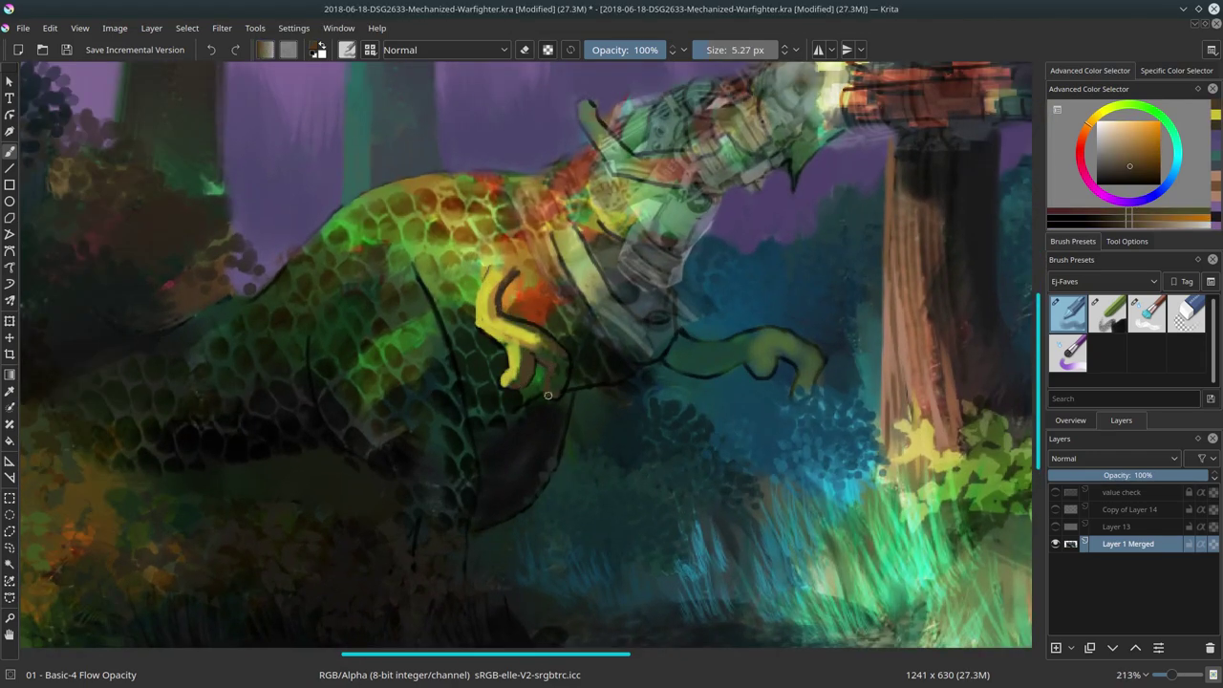
left_click_drag(548, 394, 536, 336)
left_click(540, 349, "ctrl")
left_click(541, 349, "ctrl")
left_click_drag(600, 394, 569, 334)
left_click(554, 391, "ctrl")
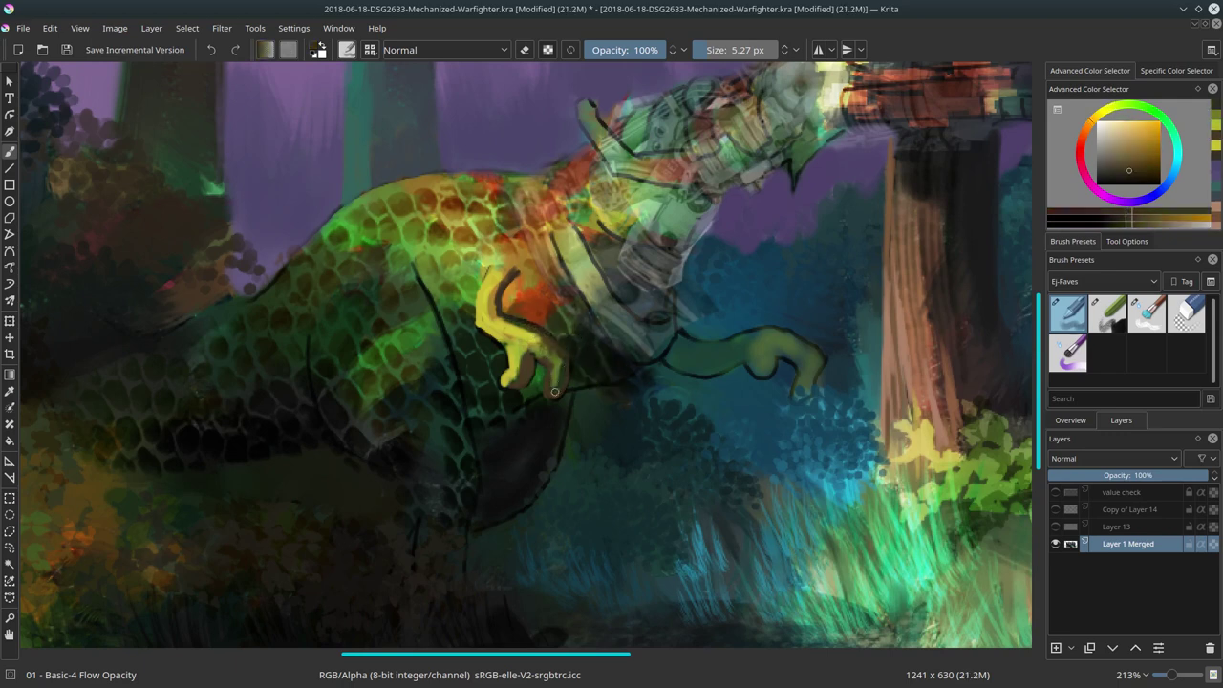
left_click(475, 321, "ctrl")
left_click(597, 351, "ctrl")
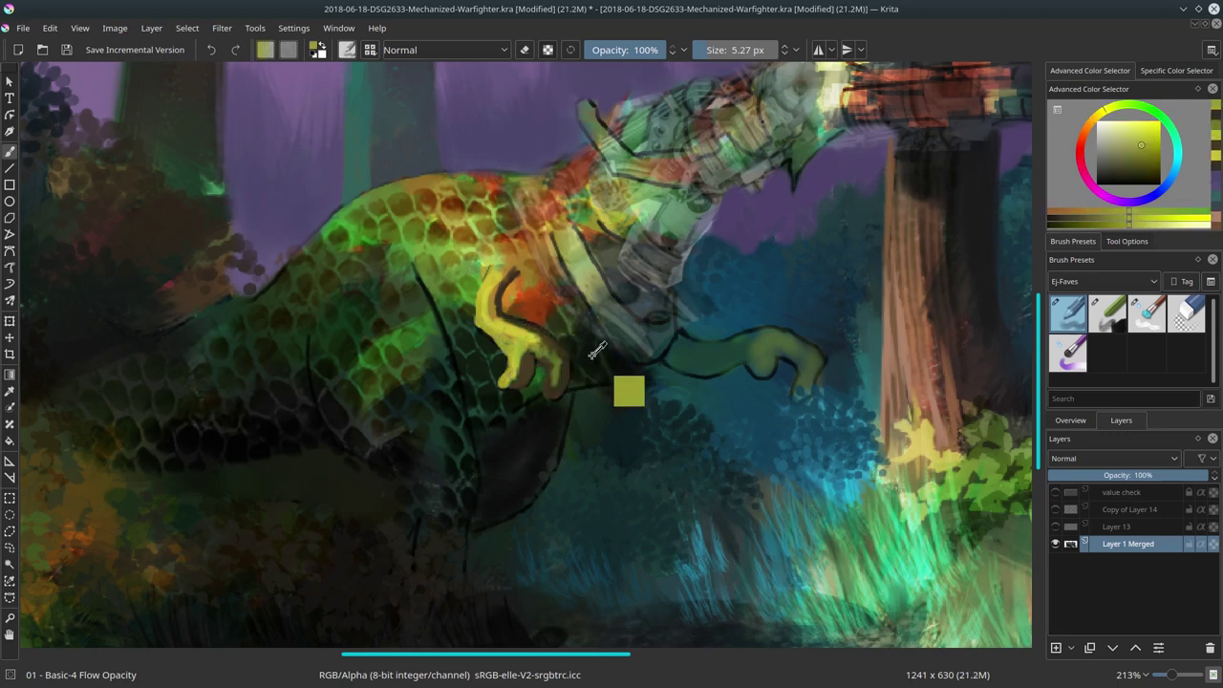
left_click_drag(533, 319, 505, 286)
Brush dark teal over the green forearm with the basic flow brush.
key("slash")
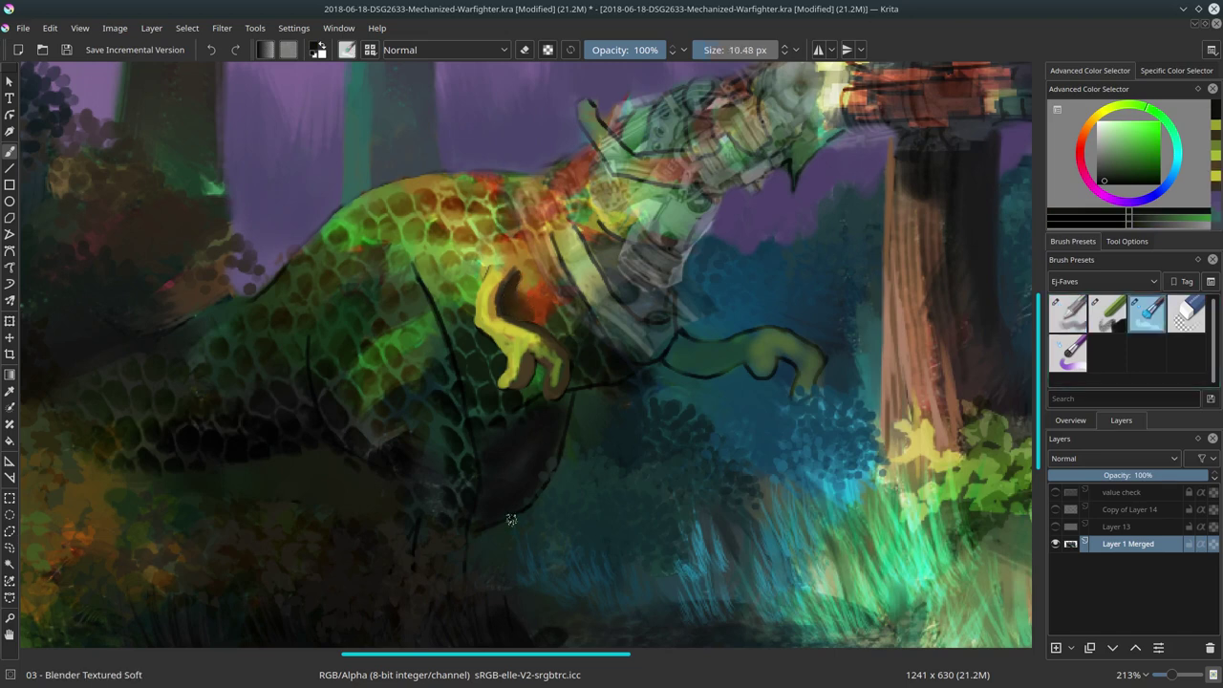
key("slash")
mouse_move(723, 363)
left_mouse_down()
mouse_move(745, 344)
mouse_move(802, 403)
left_mouse_up()
left_click(803, 403, "ctrl")
key("slash")
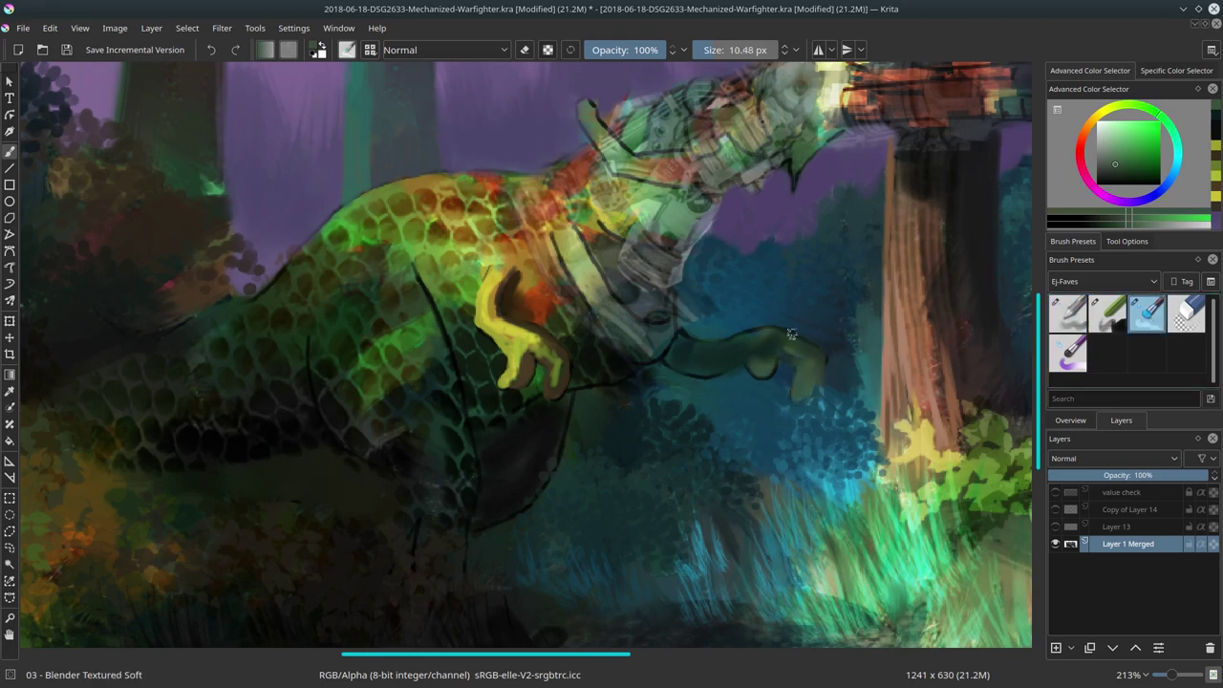
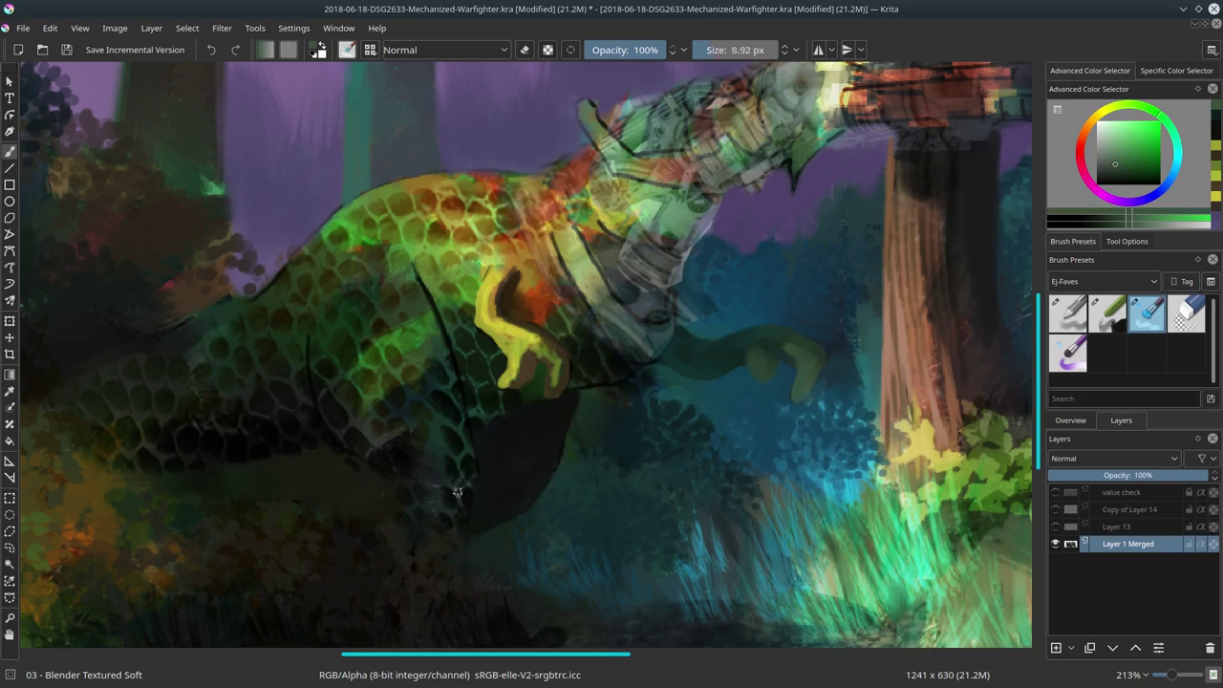
Paint the tan clawed hand with the Basic-4 Flow Opacity brush and soften it with the blender.
key("/")
left_click(516, 327, "ctrl")
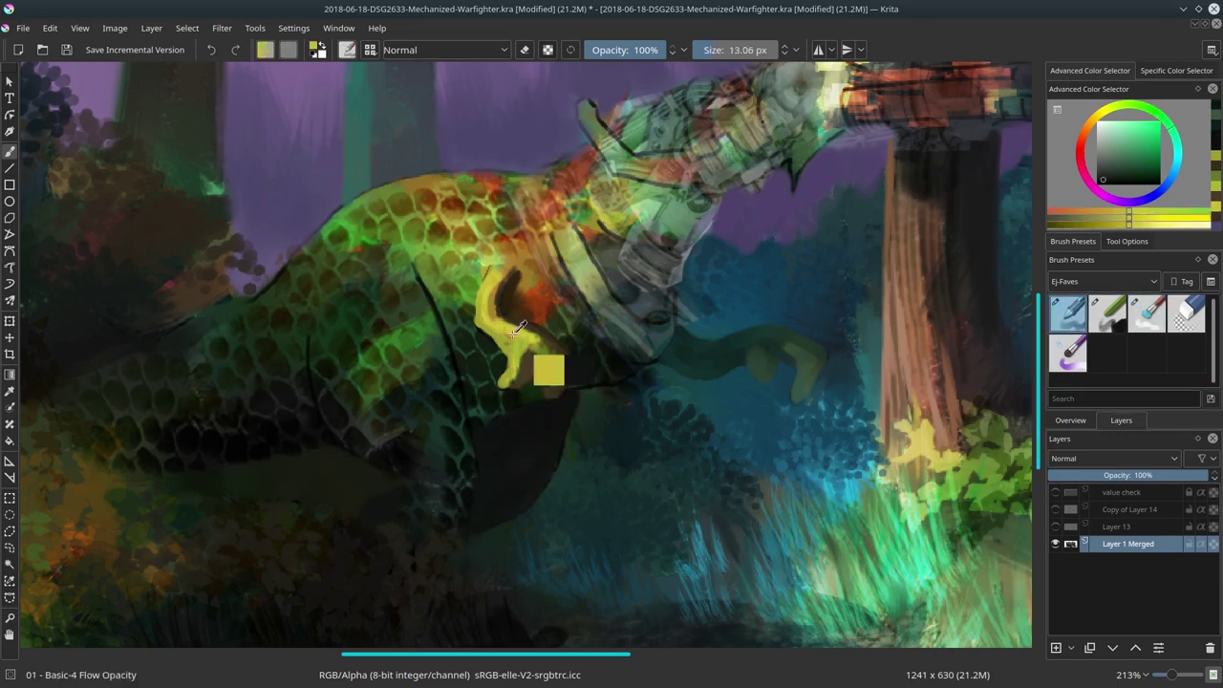
mouse_move(764, 377)
left_mouse_down()
mouse_move(793, 334)
mouse_move(801, 383)
left_mouse_up()
left_click(798, 353, "ctrl")
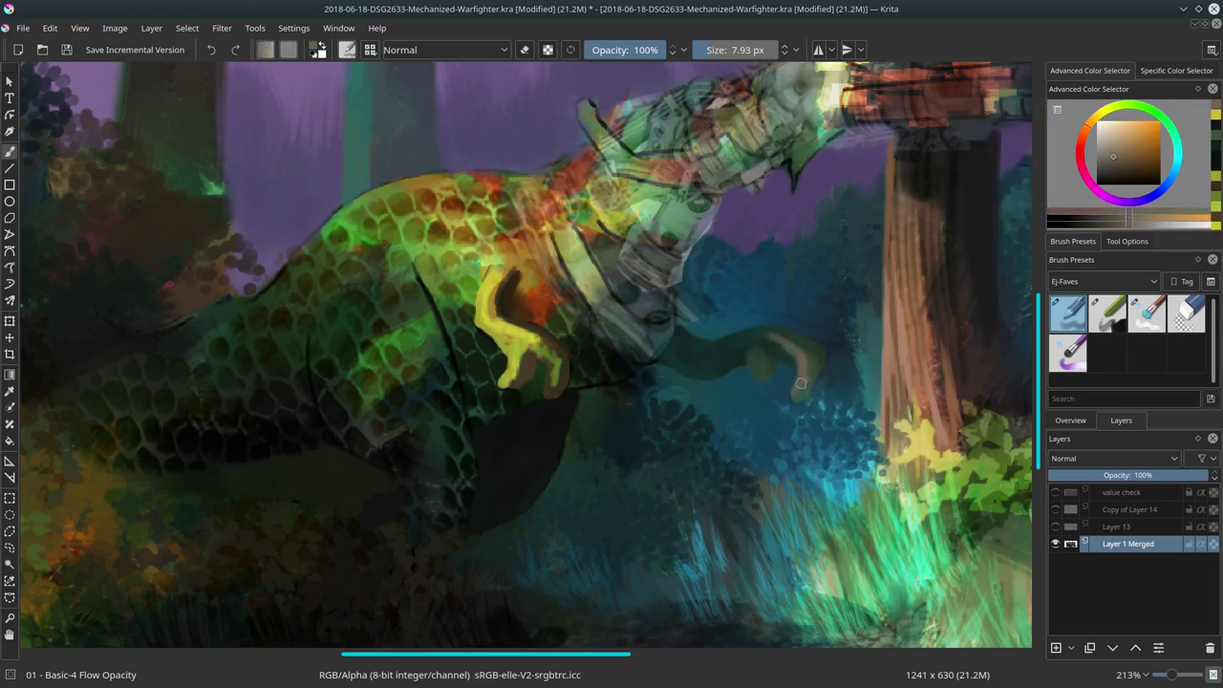
key("/")
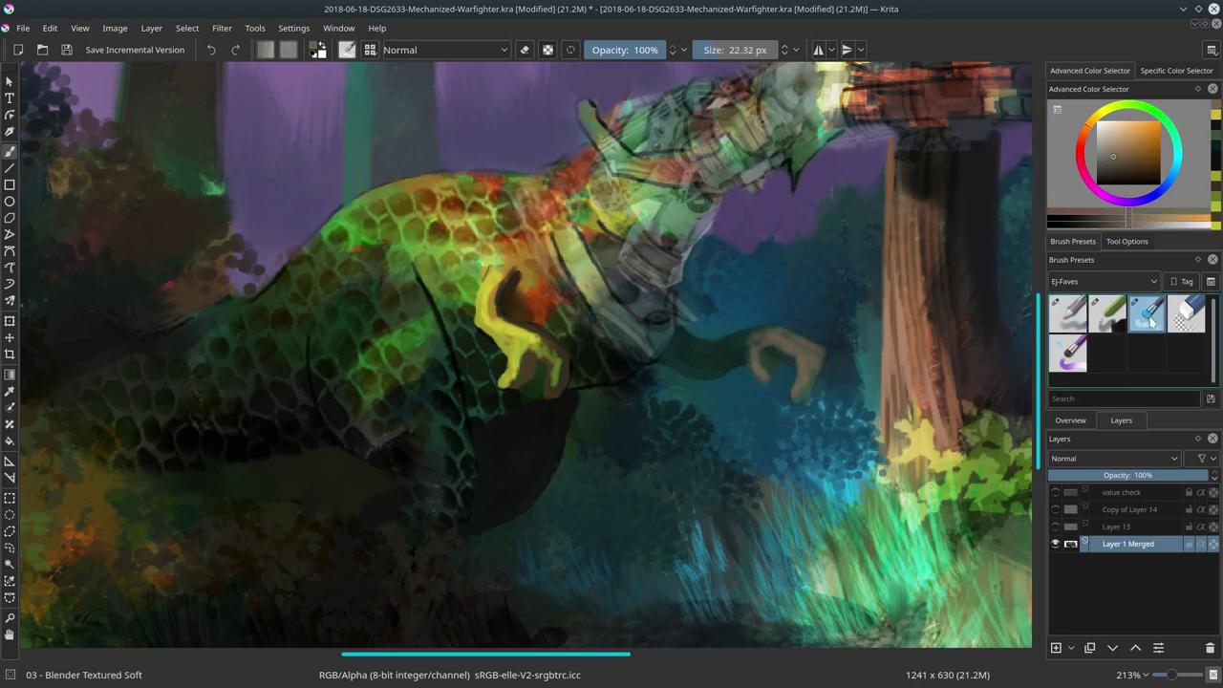
left_click_drag(769, 330, 758, 356)
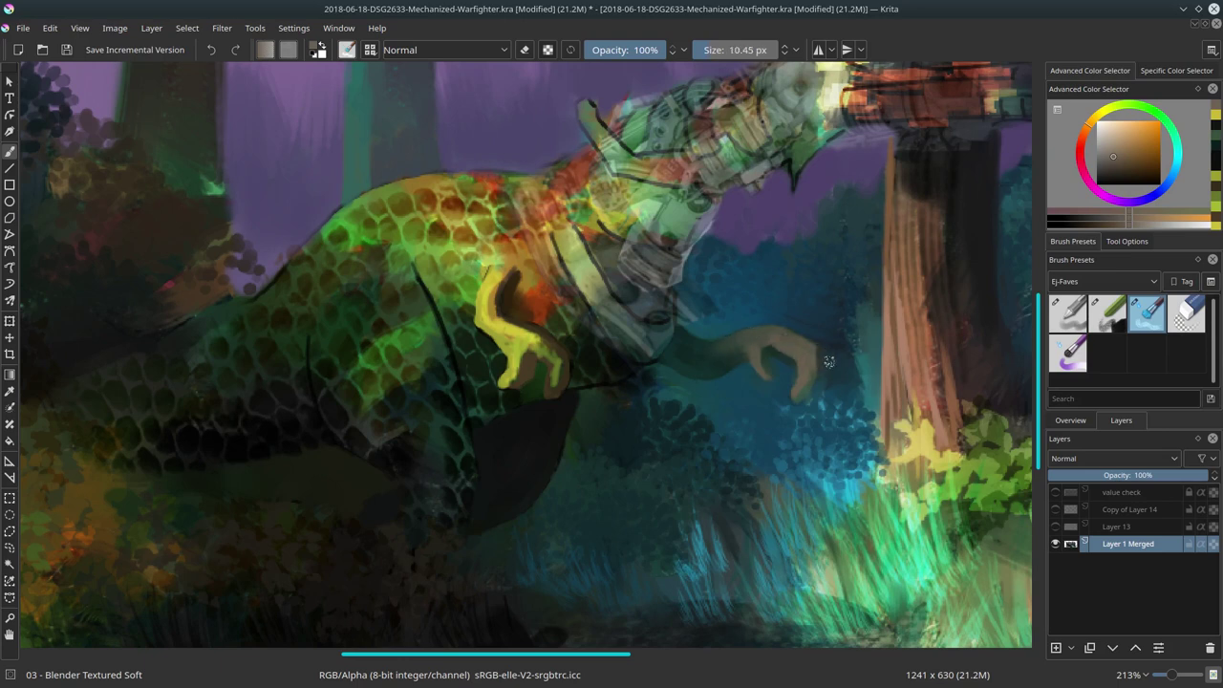
Sample teal shades from the foliage and set an enlarged brush to Color Dodge.
key("/")
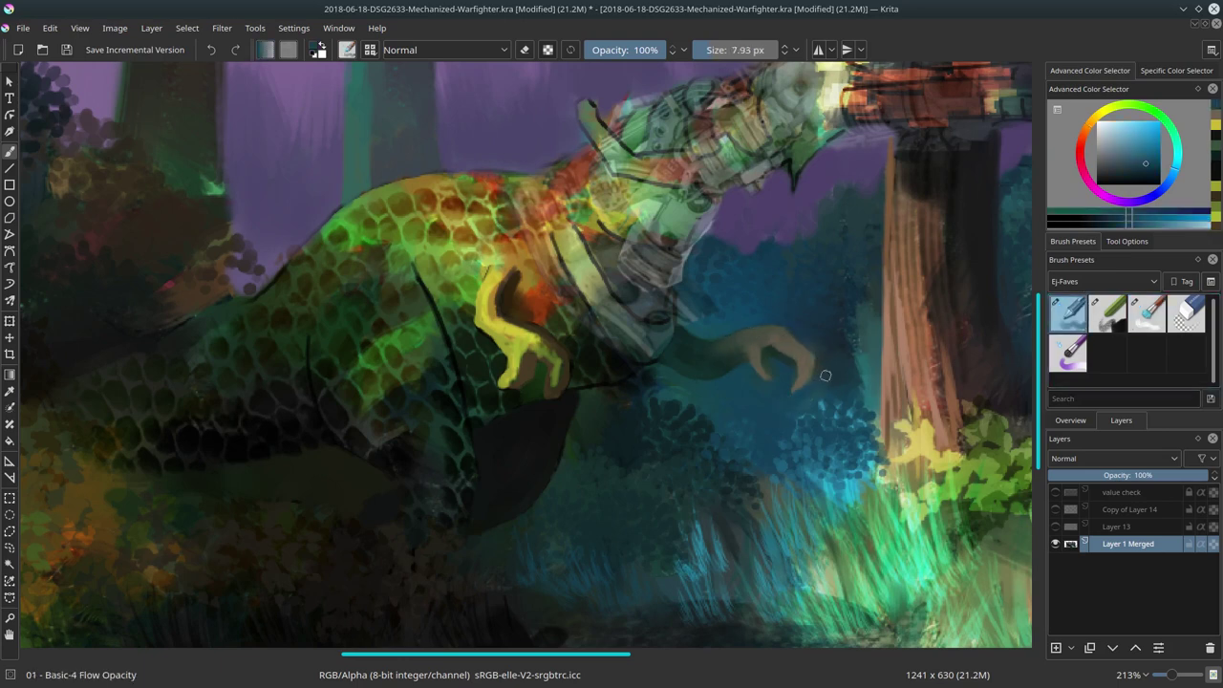
left_click(860, 477, "ctrl")
left_click(858, 355, "ctrl")
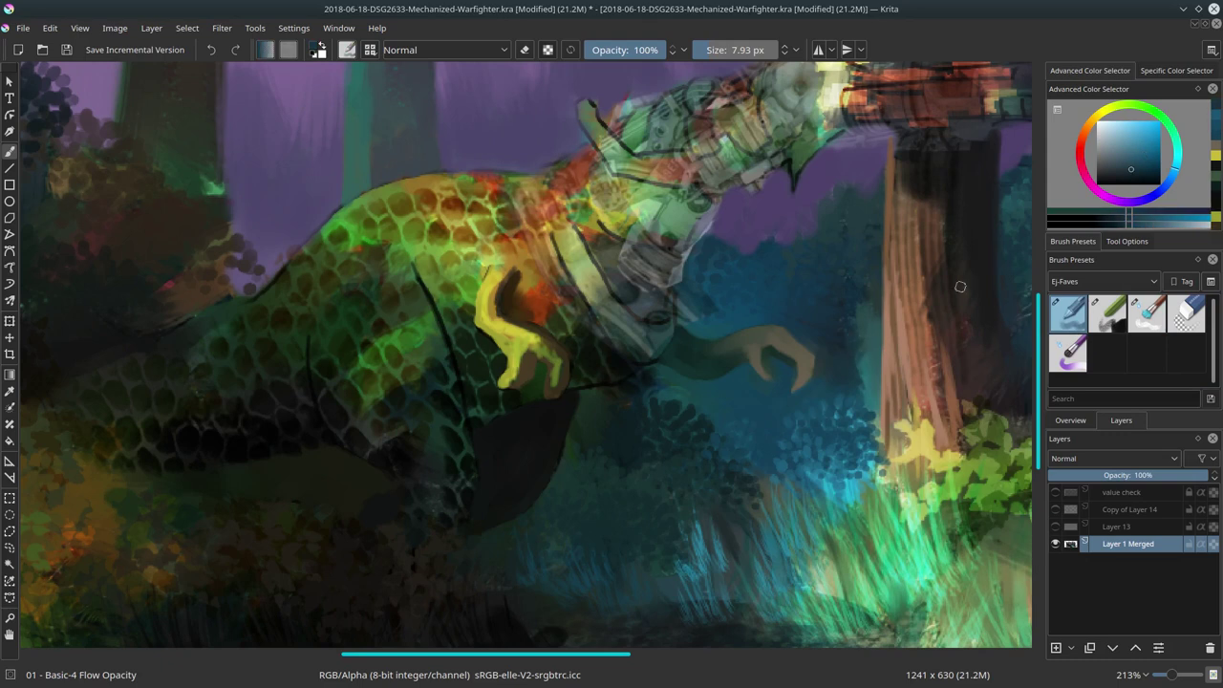
key("/")
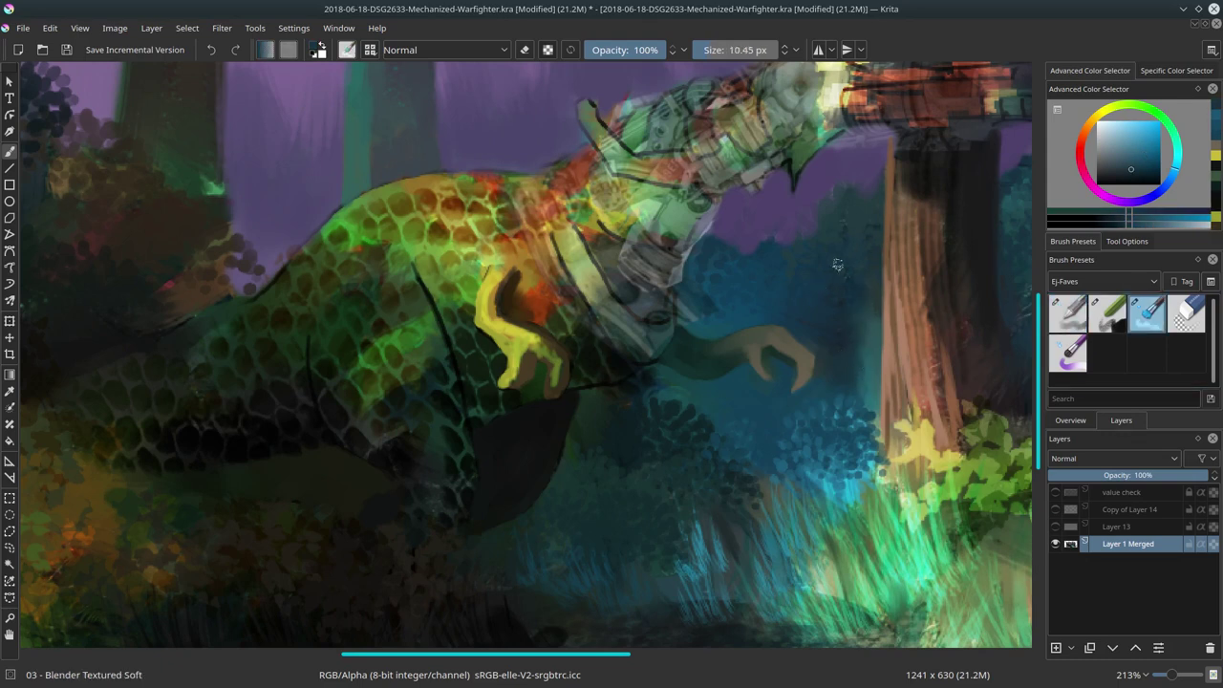
key("/")
left_click(406, 338, "ctrl")
key("alt+shift+d")
Paint glowing Color Dodge highlights across the green scales and along the back.
left_click_drag(382, 315, 421, 354)
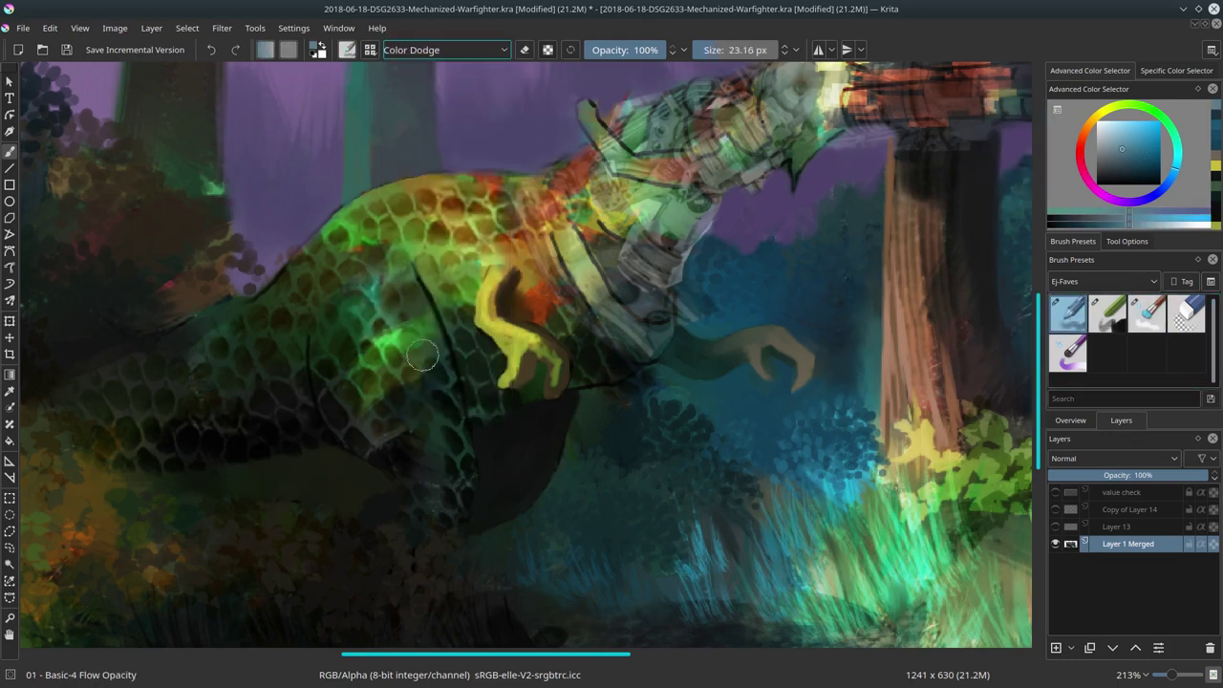
left_click(377, 316, "ctrl")
mouse_move(363, 306)
left_mouse_down()
mouse_move(382, 353)
mouse_move(330, 220)
mouse_move(573, 163)
left_mouse_up()
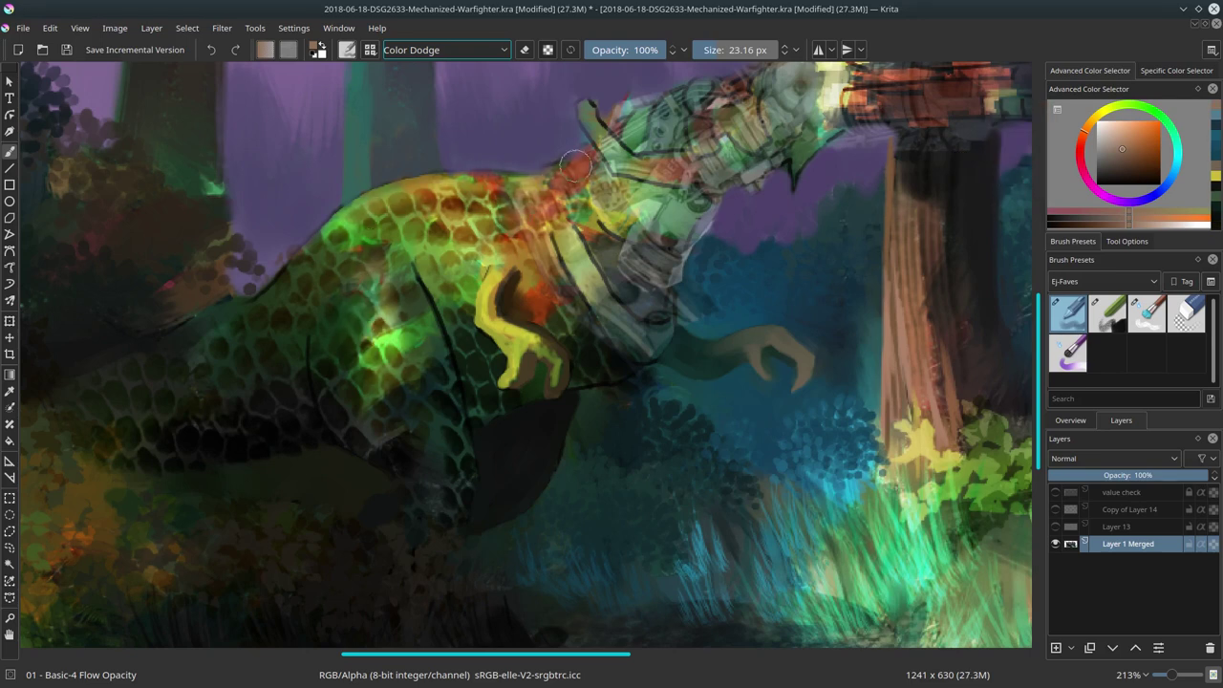
left_click_drag(373, 268, 382, 306)
Sample olive and lighter desaturated yellows with the Flow Opacity brush, adjusting brush size.
key("/")
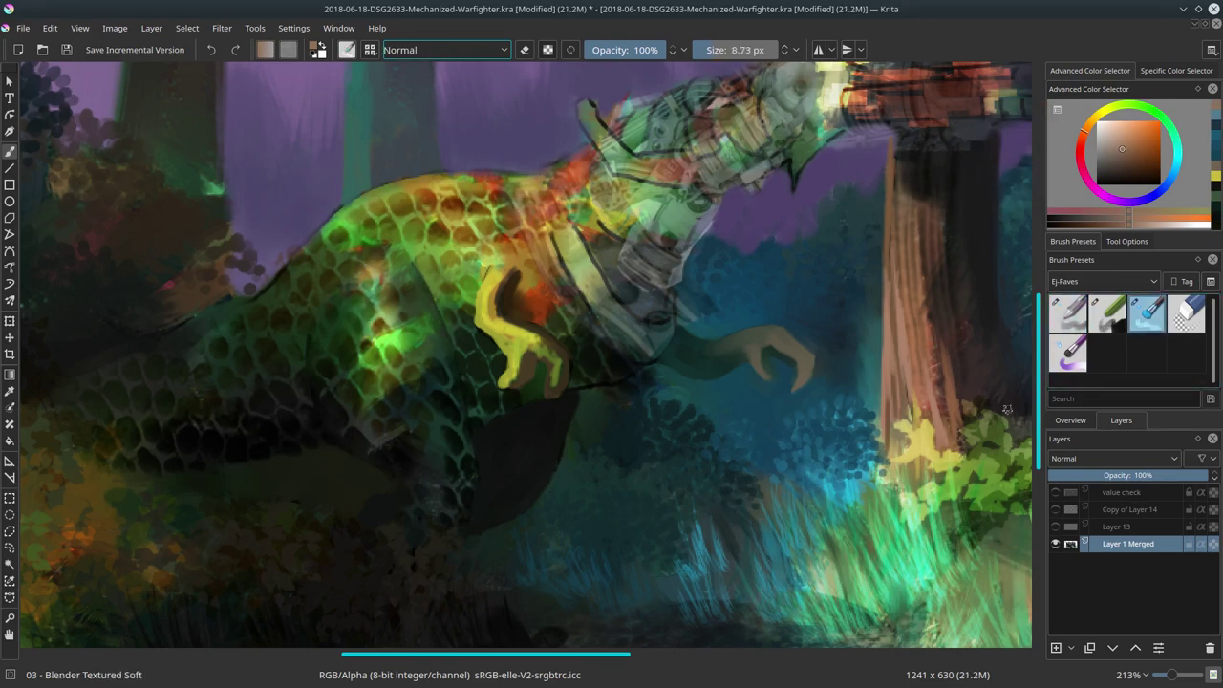
key("/")
left_click(423, 302, "ctrl")
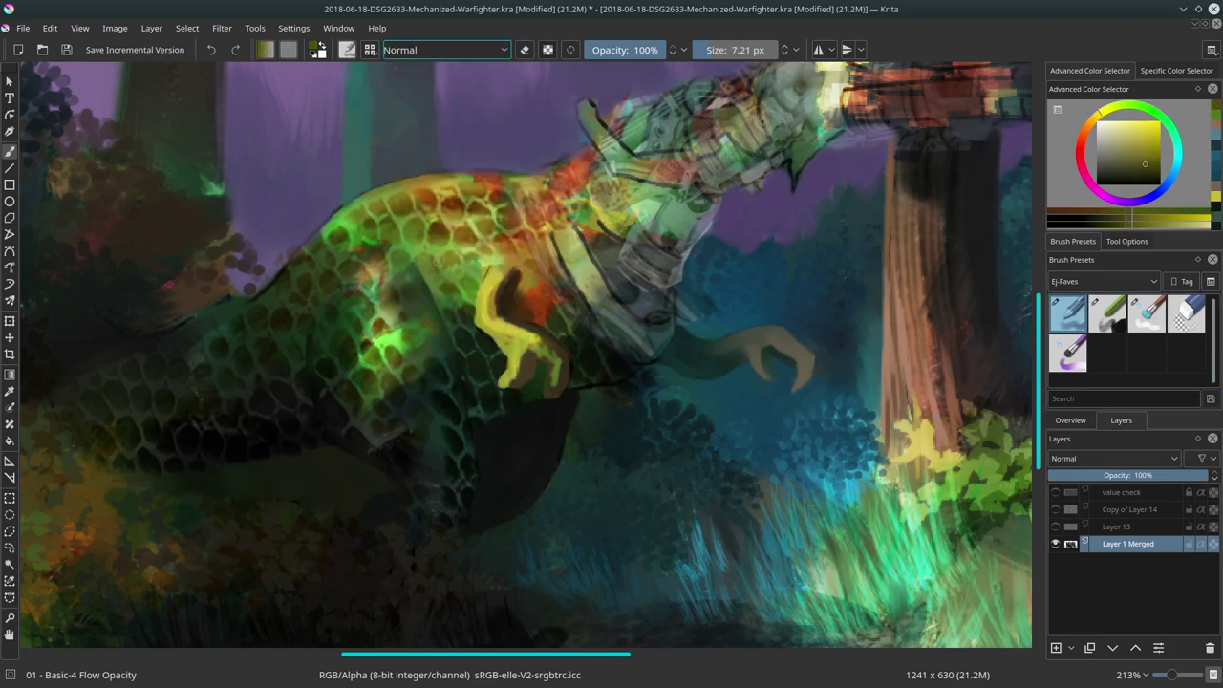
left_click(435, 394, "ctrl")
key("[")
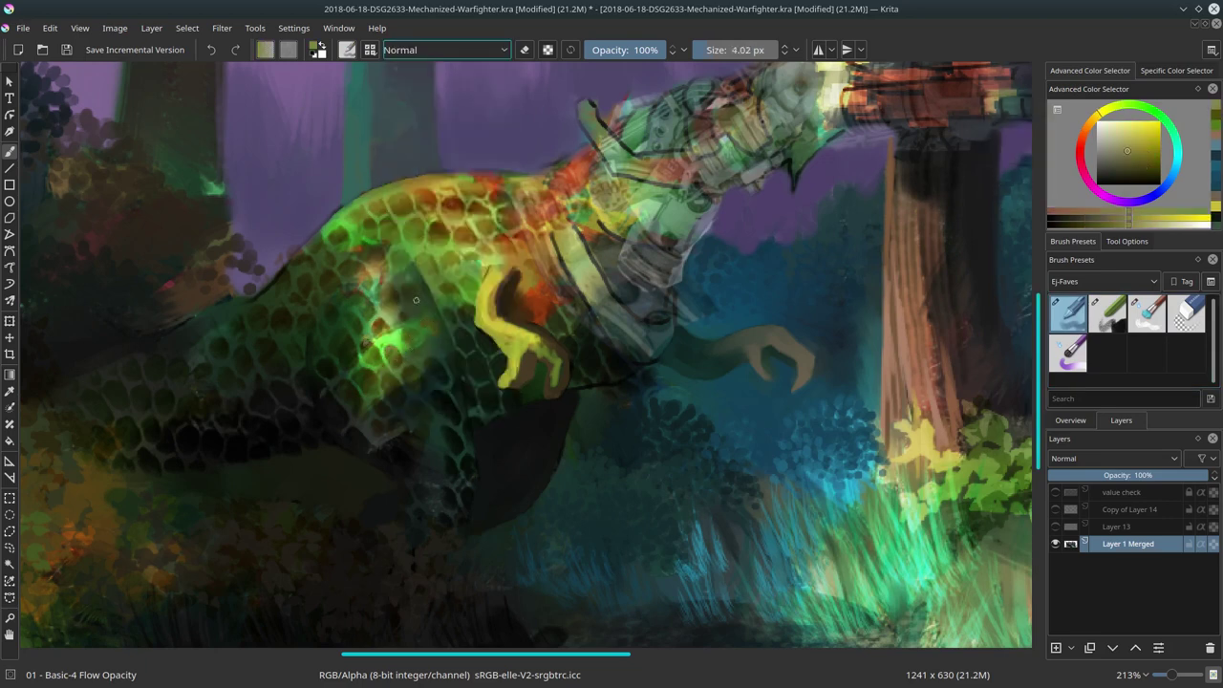
left_click(416, 300, "ctrl")
left_click(370, 189, "ctrl")
key("bracketright")
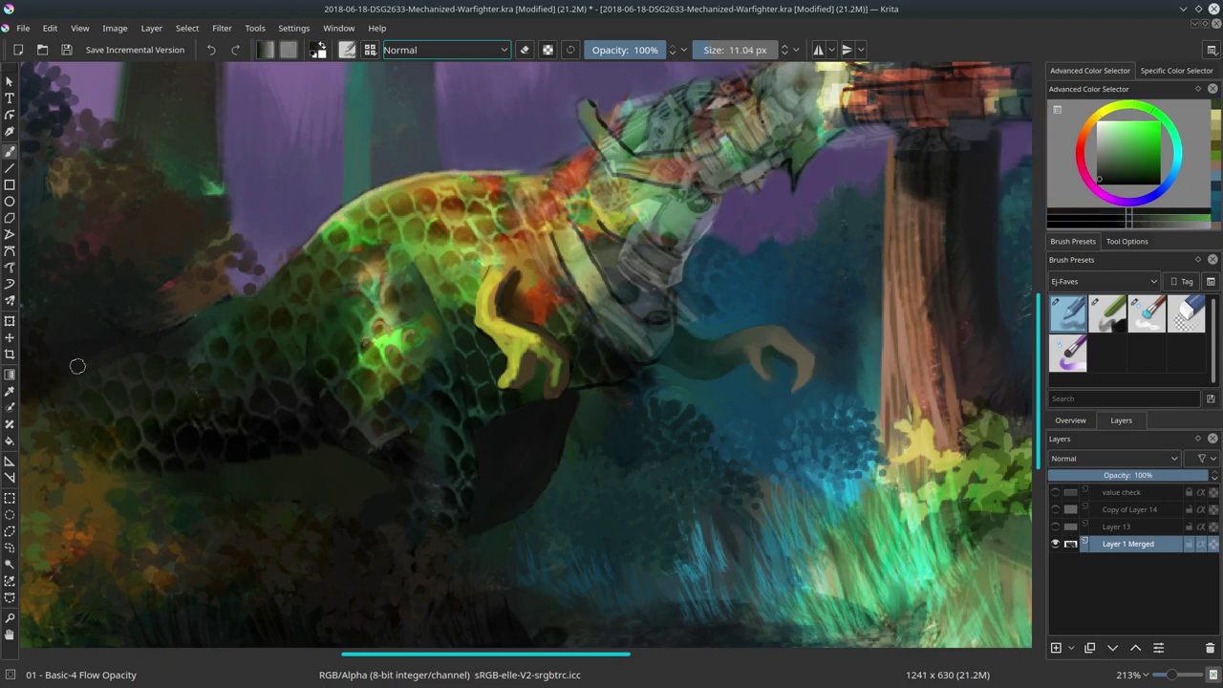
Pick dark green and near-black from the shadows and set the blend mode to Multiply.
left_click(220, 333, "ctrl")
key("bracketright")
left_click(235, 303, "ctrl")
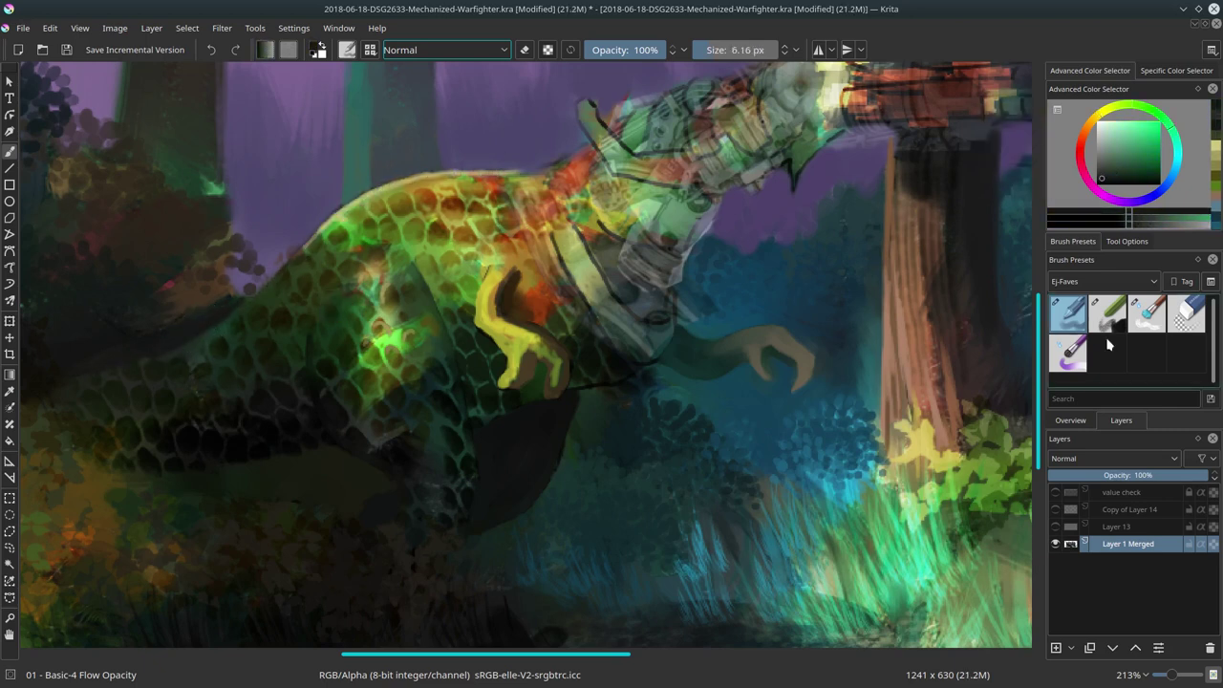
key("slash")
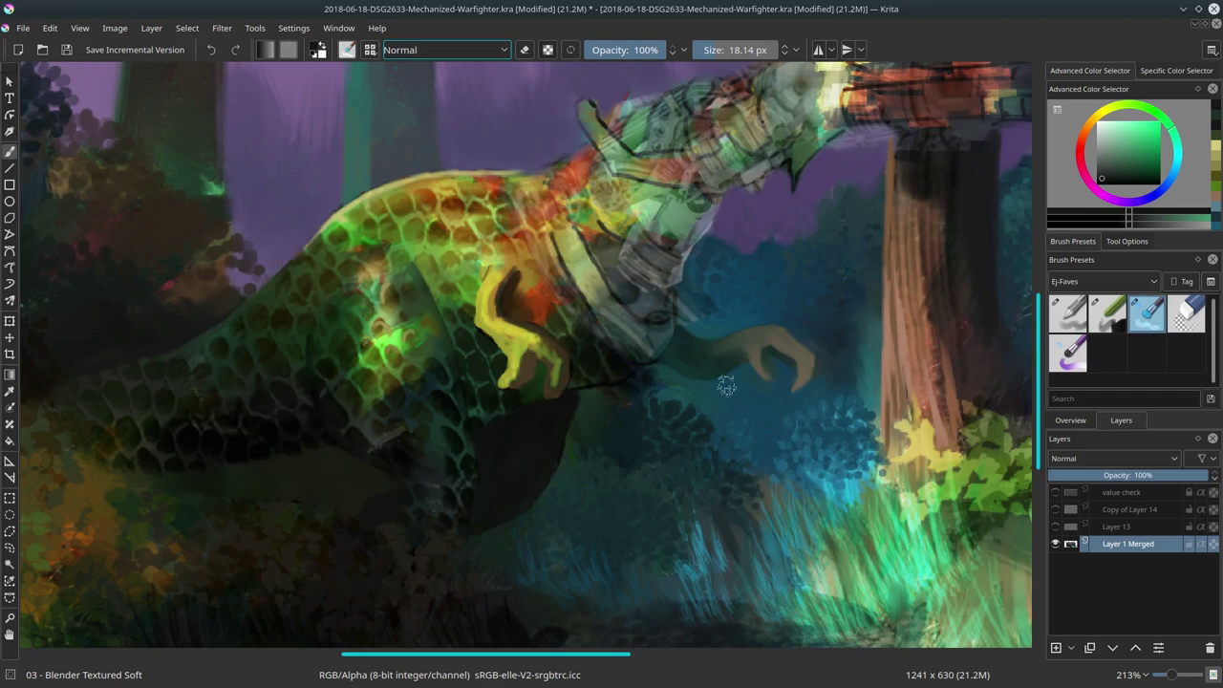
key("slash")
left_click(445, 50)
left_click(430, 175)
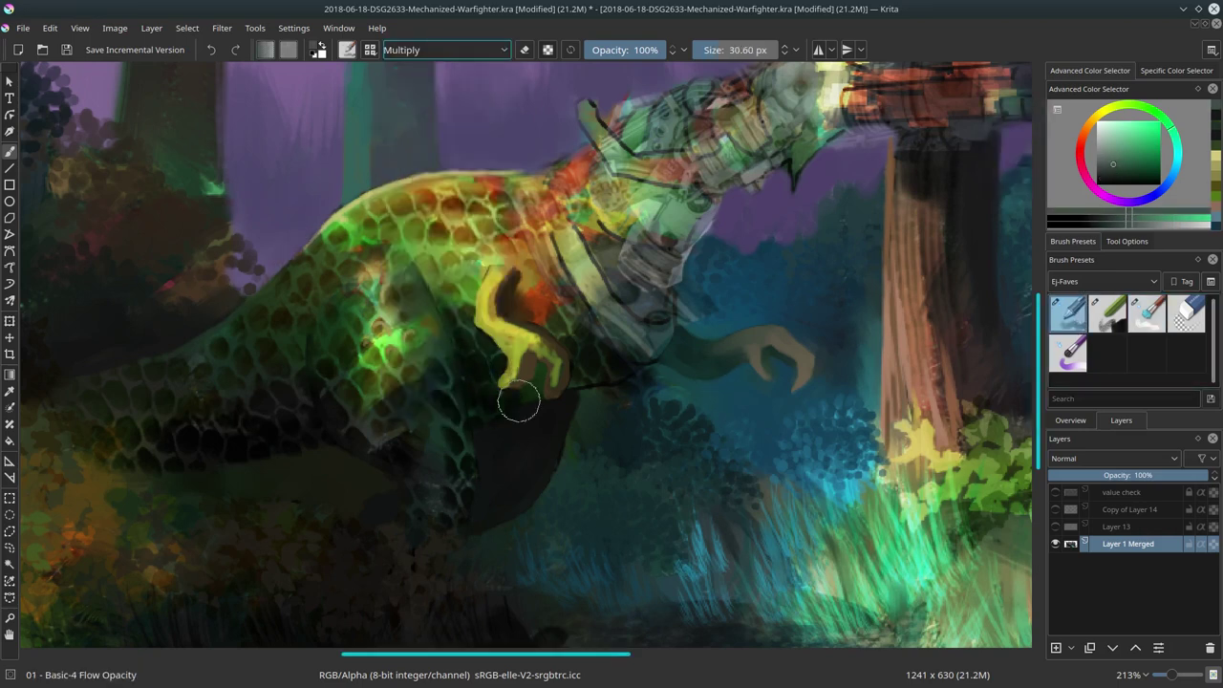
Darken the shadow under the leg, then mute scales with Decrease Saturation and return to Normal.
key("bracketleft")
key("bracketleft")
key("bracketleft")
left_click(475, 359, "ctrl")
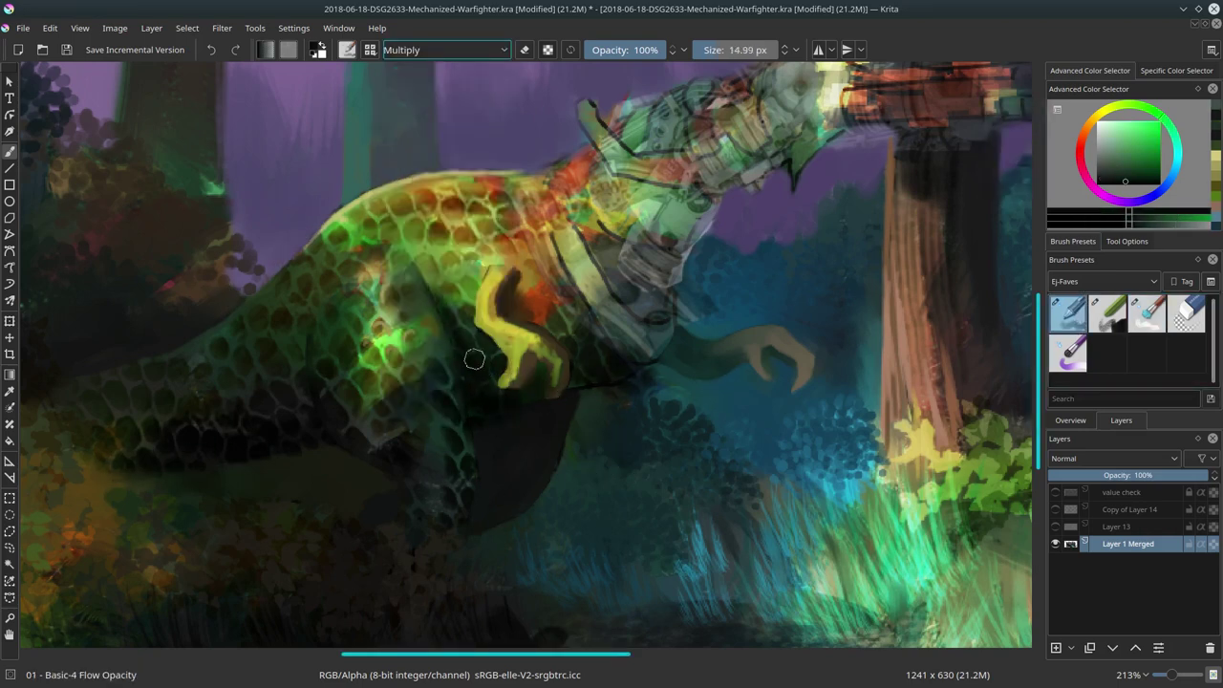
key("bracketright")
left_click(445, 50)
left_click(448, 302)
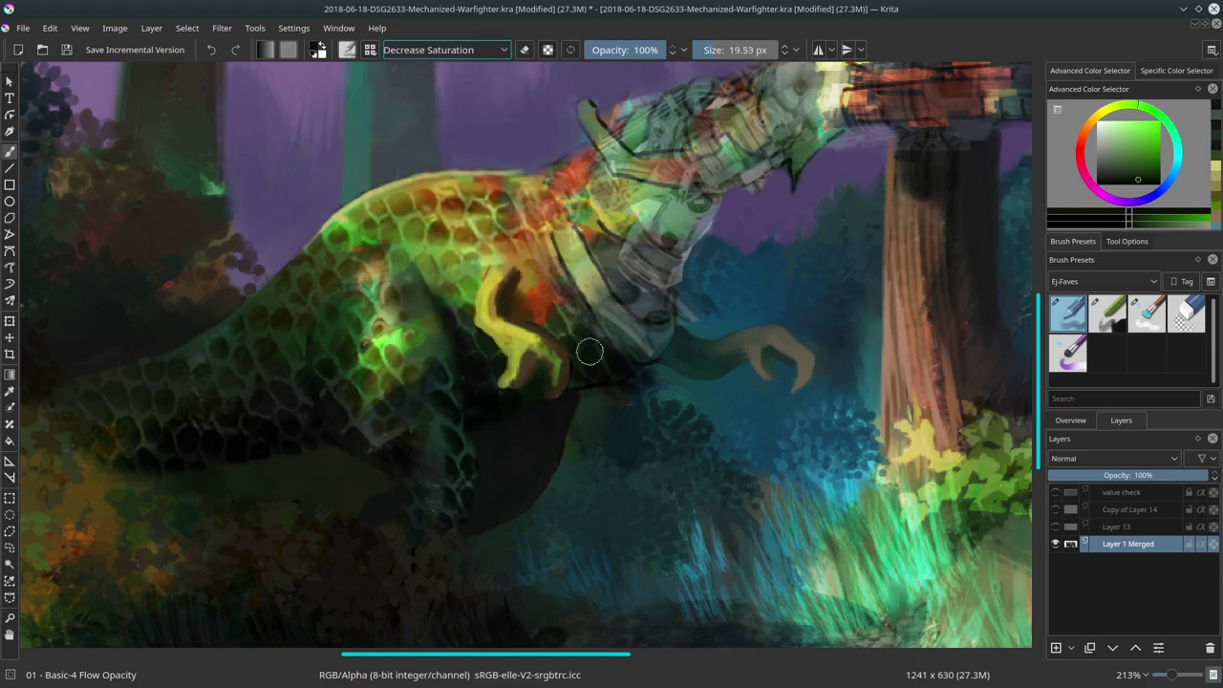
key("bracketleft")
key("bracketleft")
key("alt+shift+n")
key("bracketleft")
key("bracketleft")
key("bracketleft")
Sample dark gold, yellow-green and green shades while panning toward the left forest.
left_click(105, 447, "ctrl")
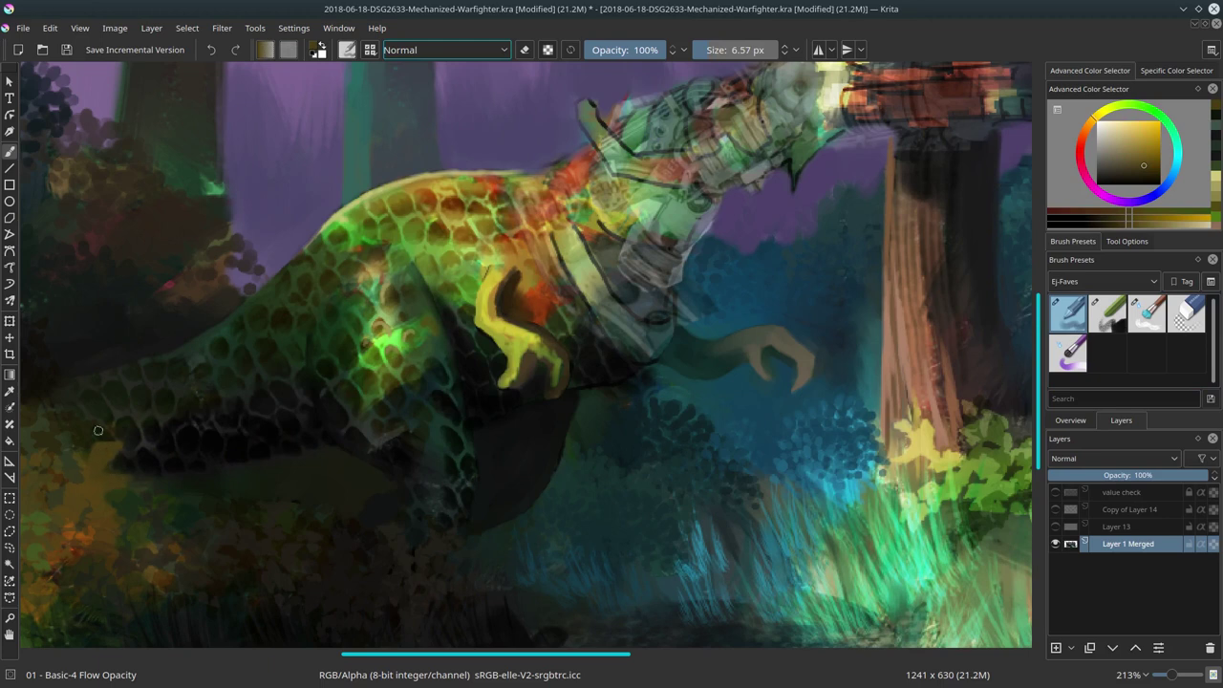
left_click(97, 421, "ctrl")
left_click(93, 440, "ctrl")
left_click(107, 507, "ctrl")
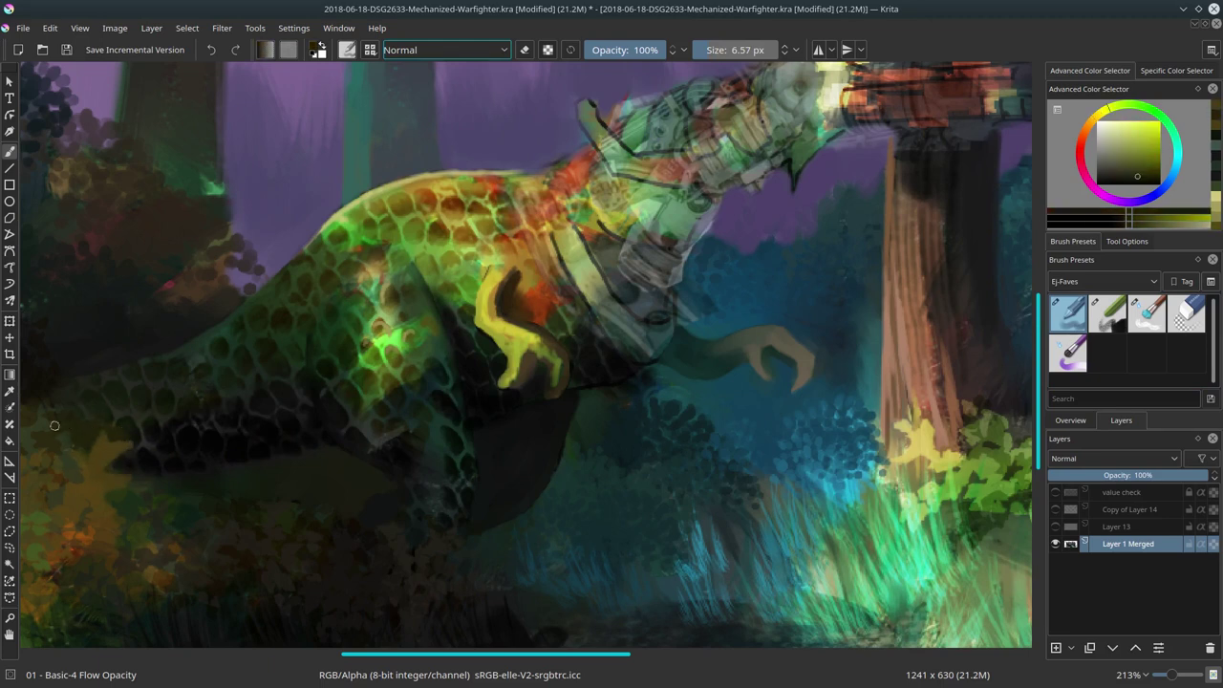
left_click_drag(179, 481, 294, 462)
left_click(294, 462, "ctrl")
Save the painting, then paint yellow-green beside the yellow leg and sample greens and yellows.
key("ctrl+s")
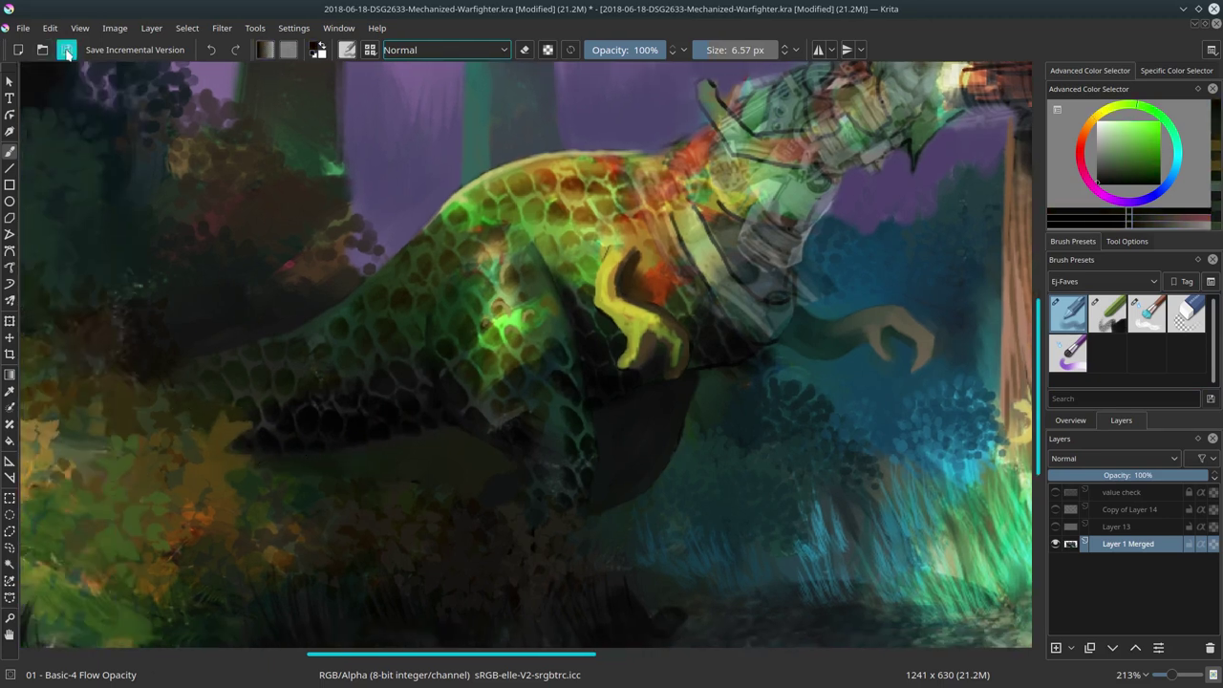
left_click(622, 281, "ctrl")
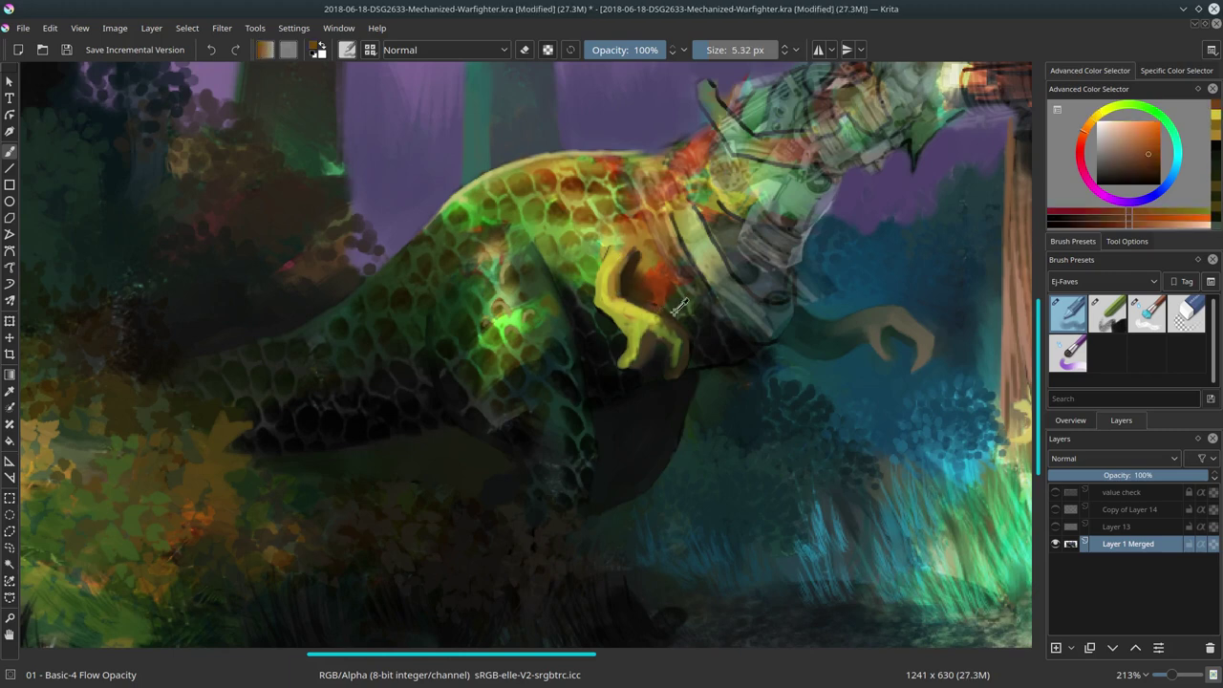
left_click(728, 351, "ctrl")
left_click_drag(669, 329, 667, 374)
left_click(643, 338, "ctrl")
left_click(687, 337, "ctrl")
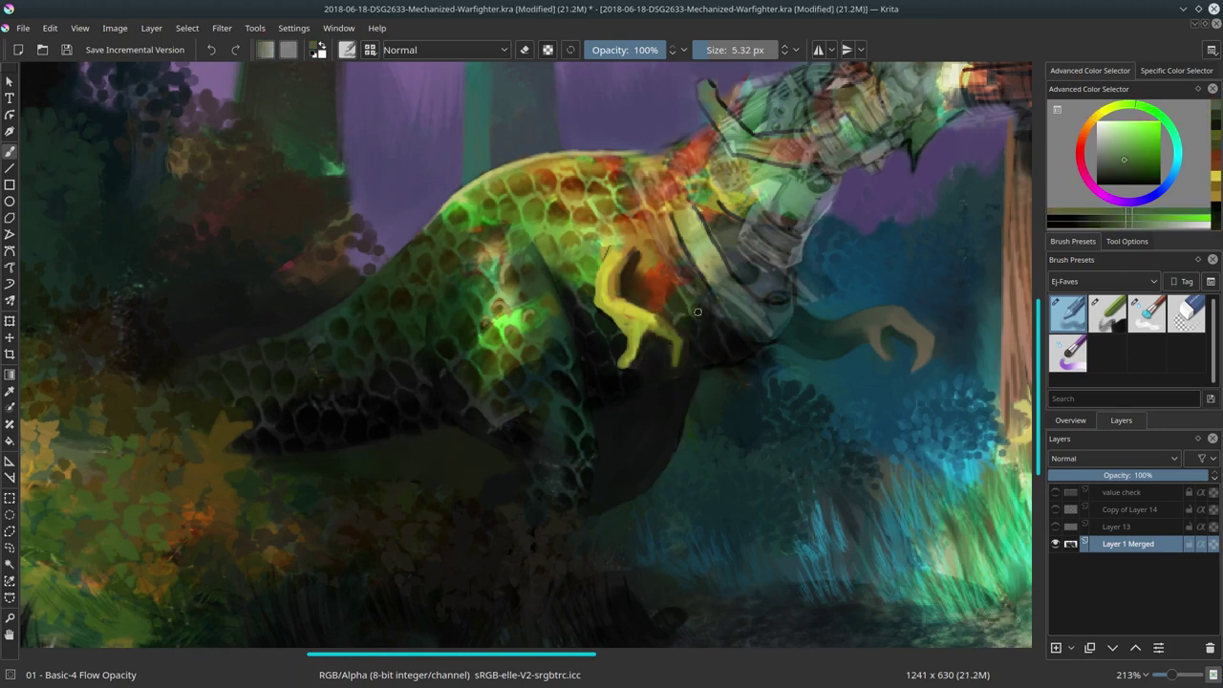
left_click(655, 331, "ctrl")
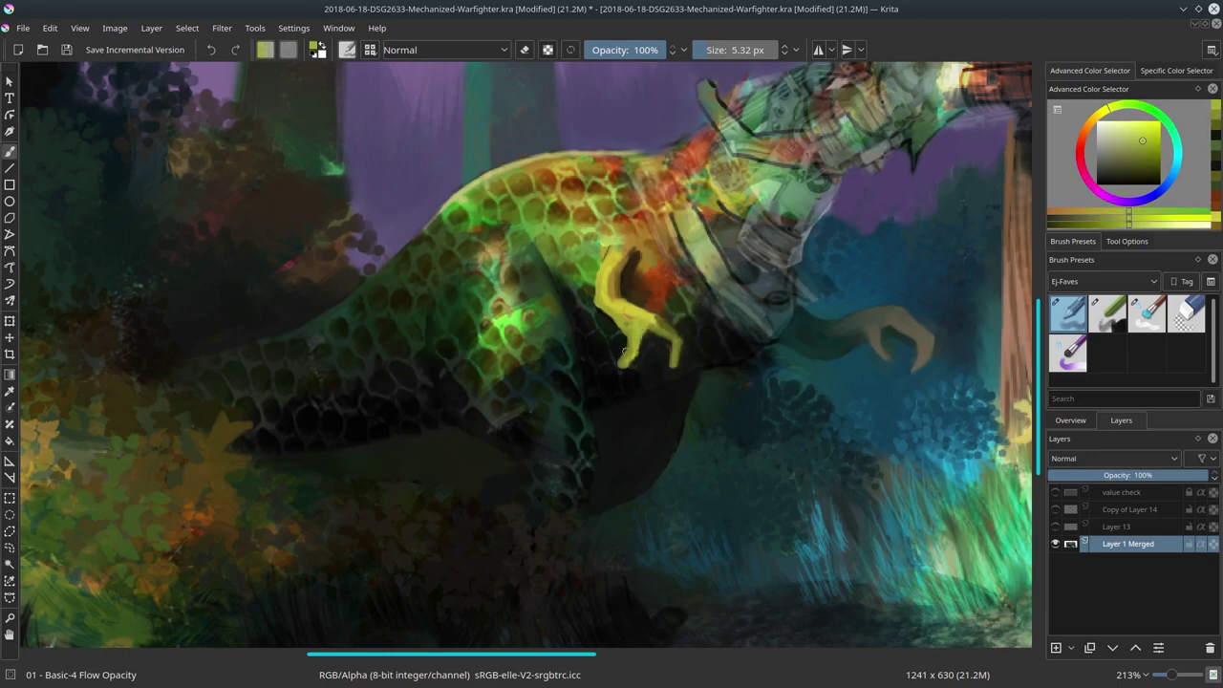
left_click(655, 334, "ctrl")
Switch to Decrease Saturation with a purer green, show the overview, then return to Normal.
left_click(445, 50)
left_click(436, 120)
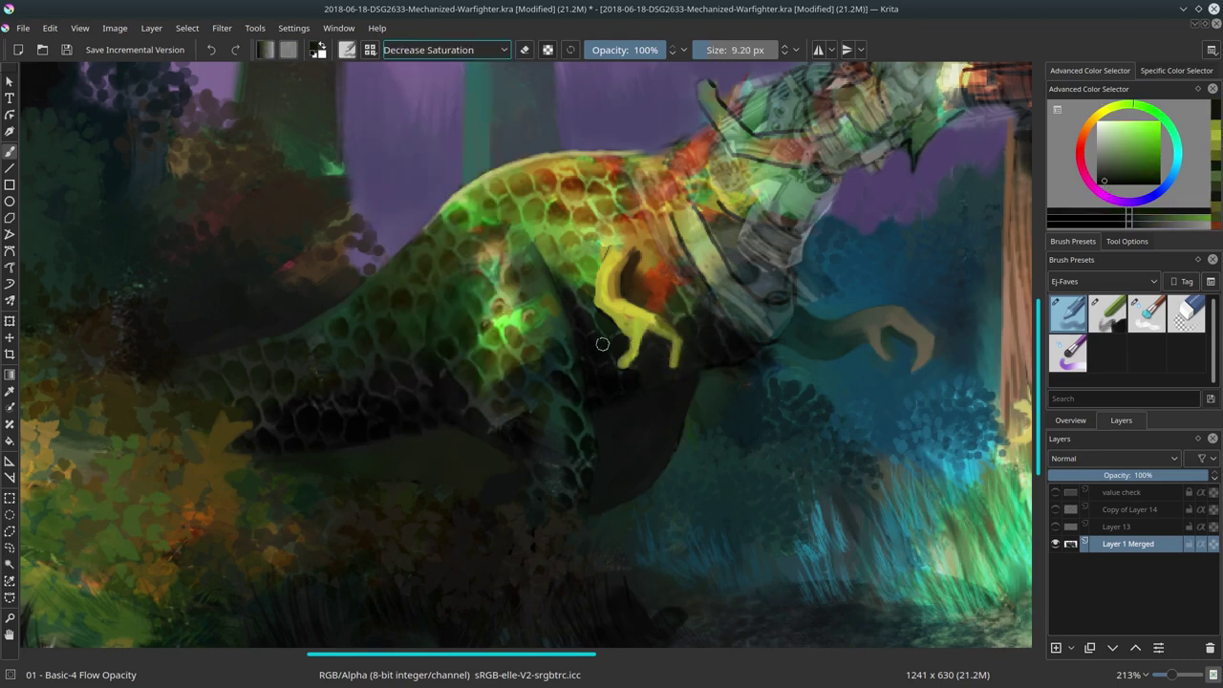
left_click(452, 357, "ctrl")
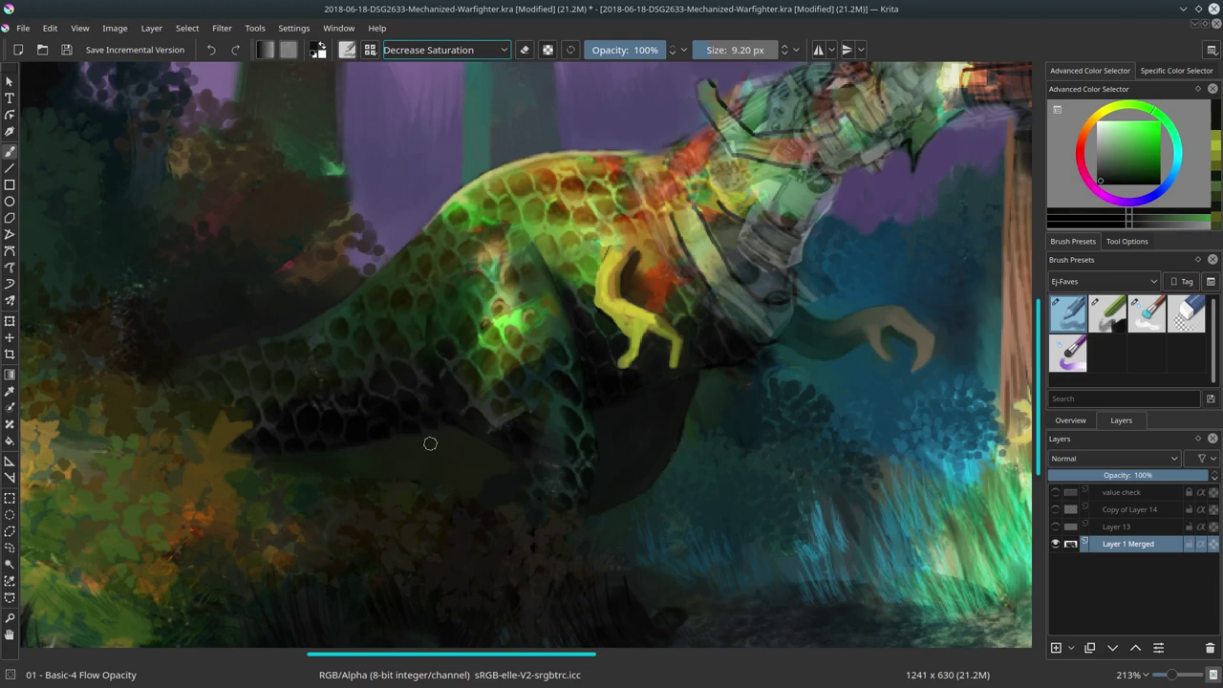
left_click(1065, 420)
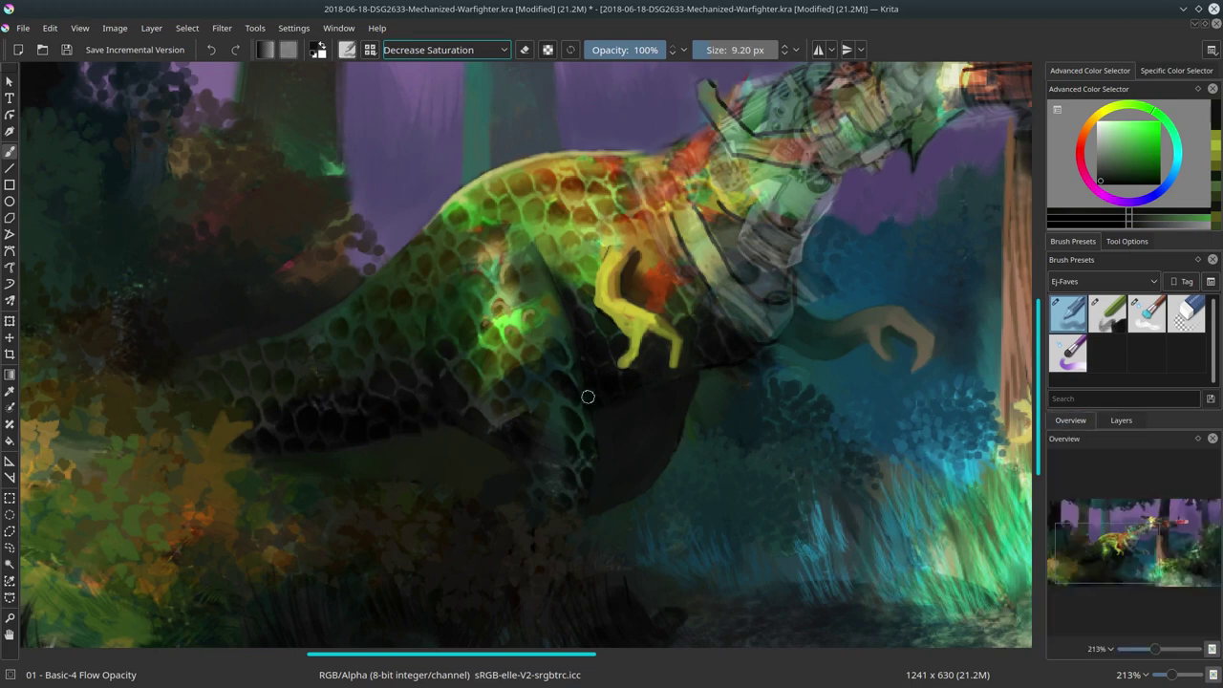
key("slash")
Sample dark, bright, teal and lighter greens from the scales and pan toward the head and gun.
left_click(527, 452, "ctrl")
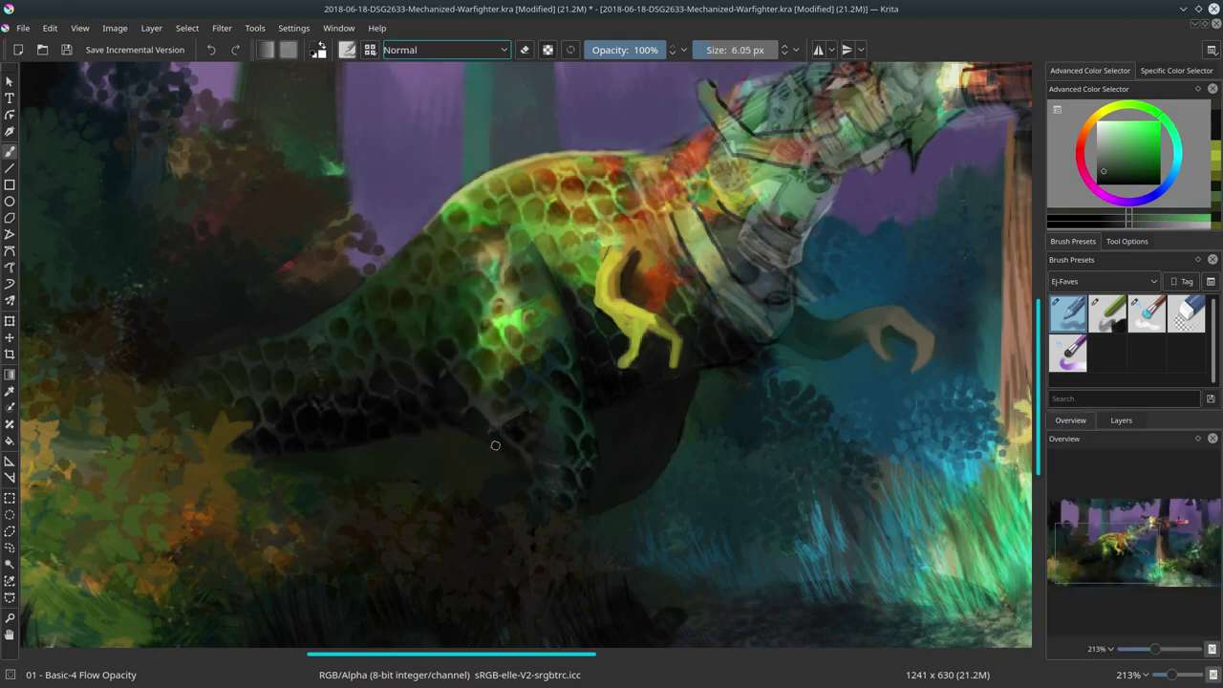
left_click(511, 478, "ctrl")
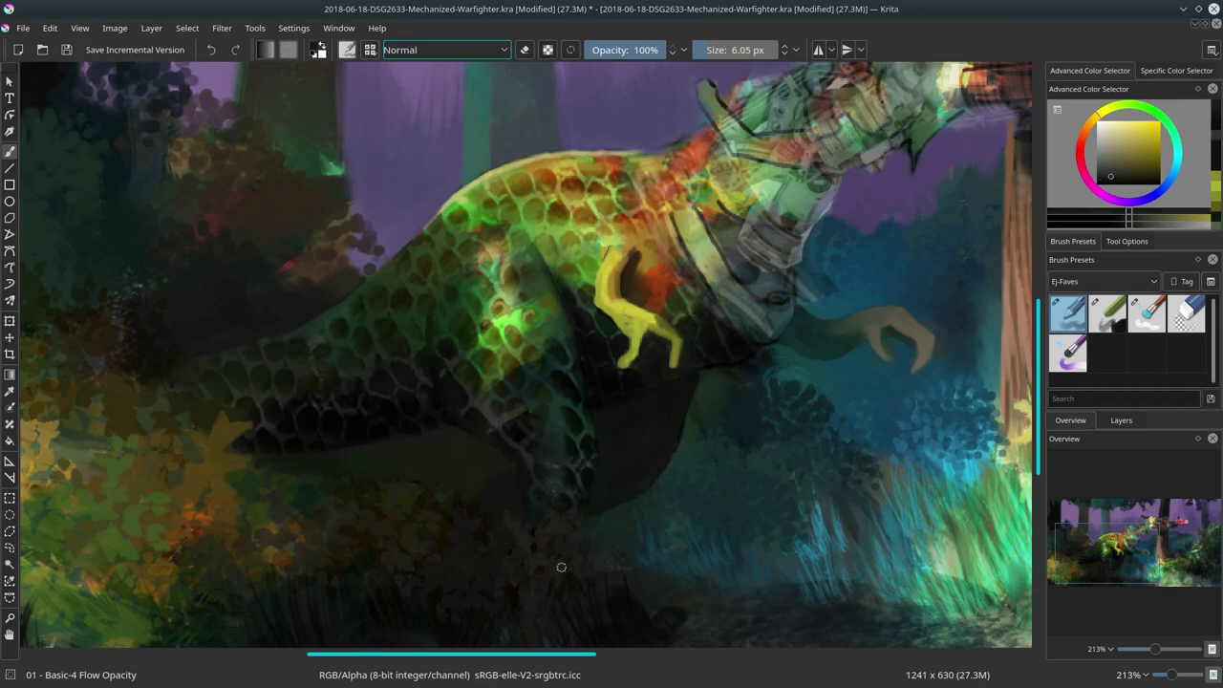
left_click(563, 470, "ctrl")
left_click(506, 406, "ctrl")
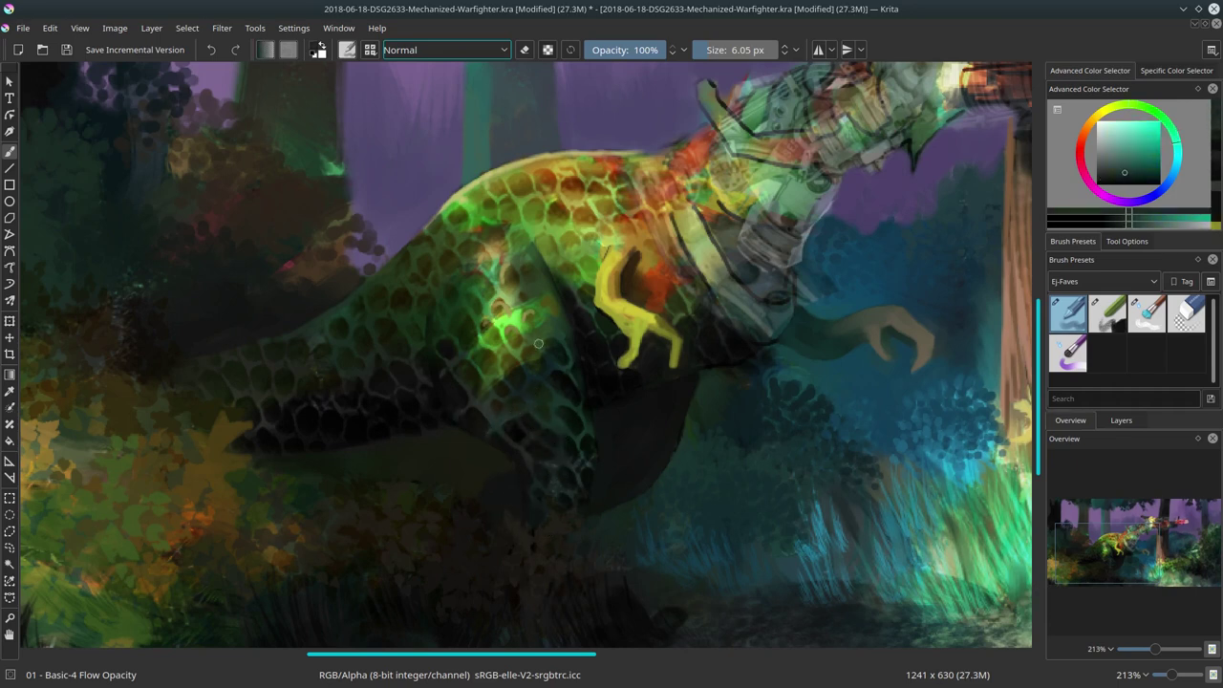
left_click(546, 414, "ctrl")
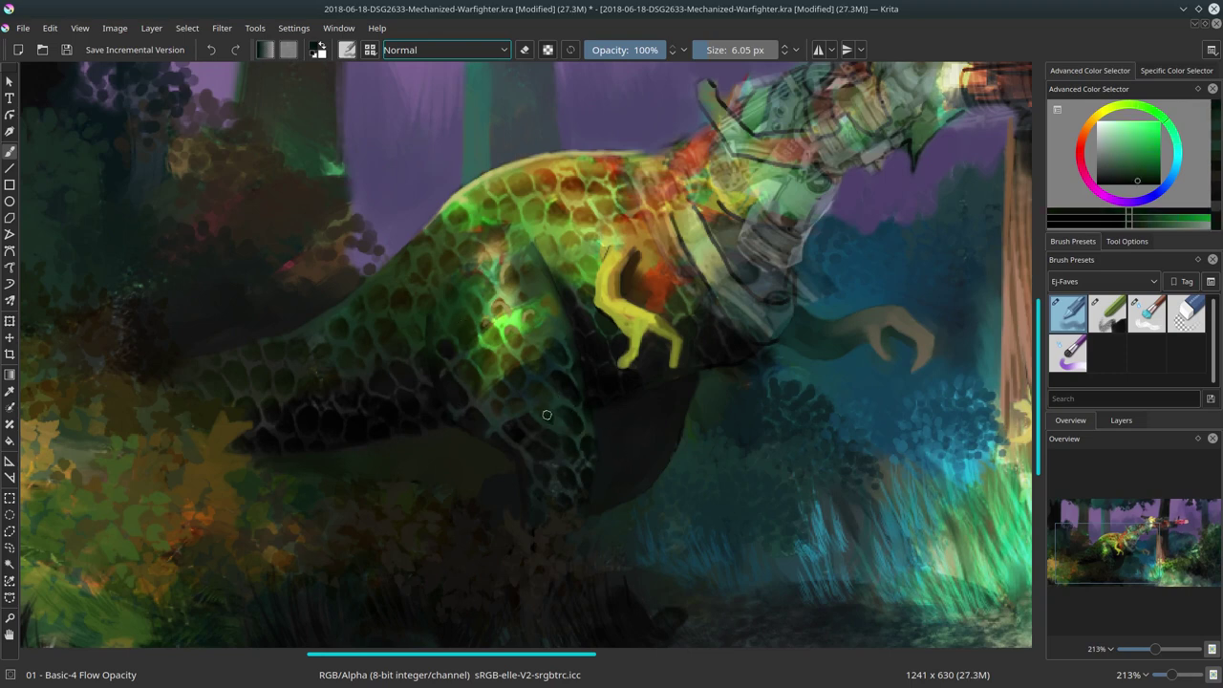
left_click(579, 323, "ctrl")
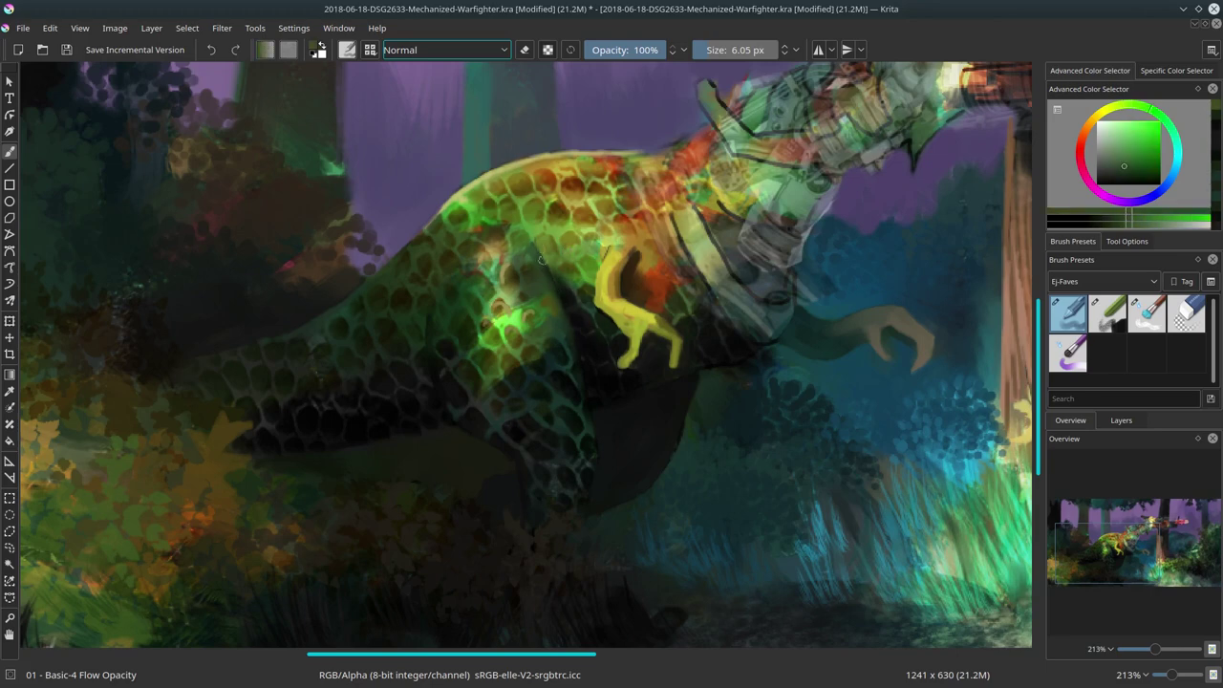
left_click_drag(661, 372, 505, 467)
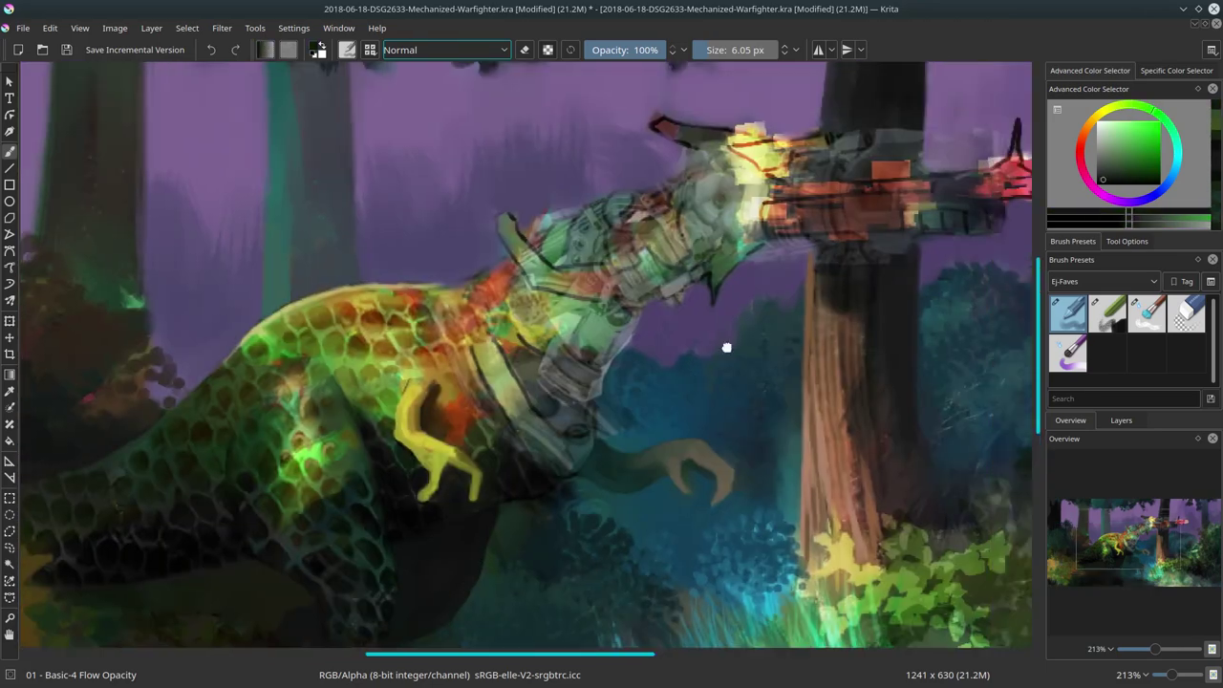
Zoom in on the gun and refine its tip and muzzle with pink and dark strokes.
scroll(722, 353, "up", 3)
left_click(879, 283, "ctrl")
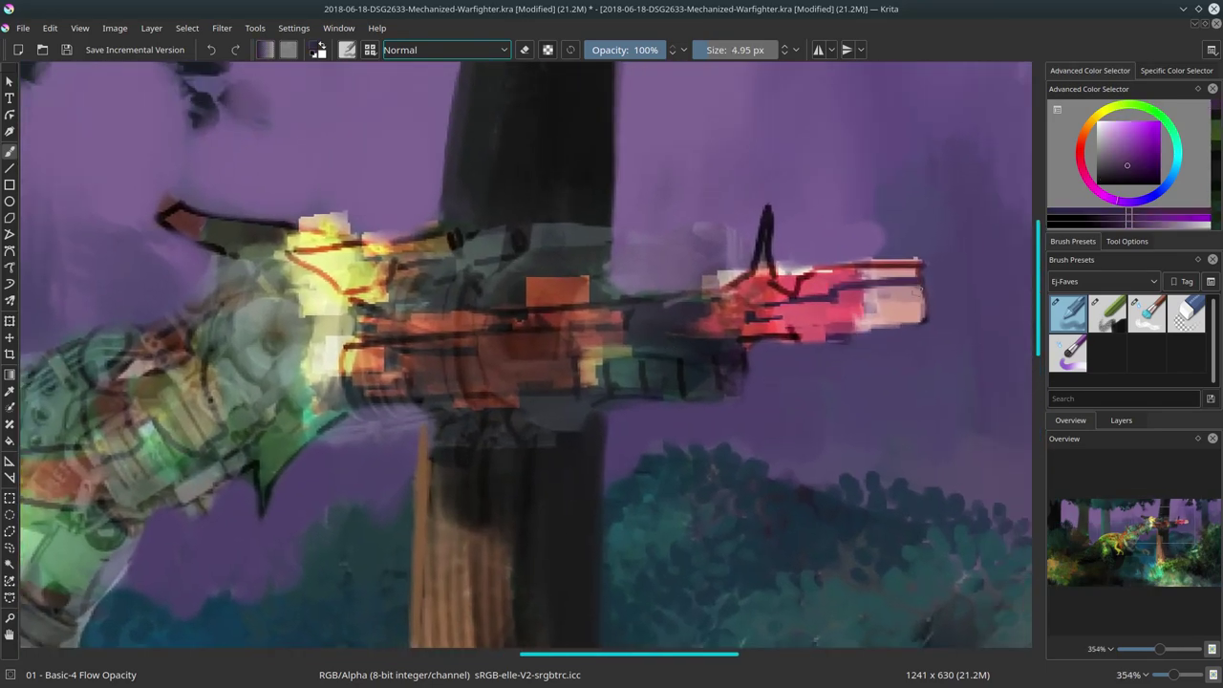
left_click(920, 289, "ctrl")
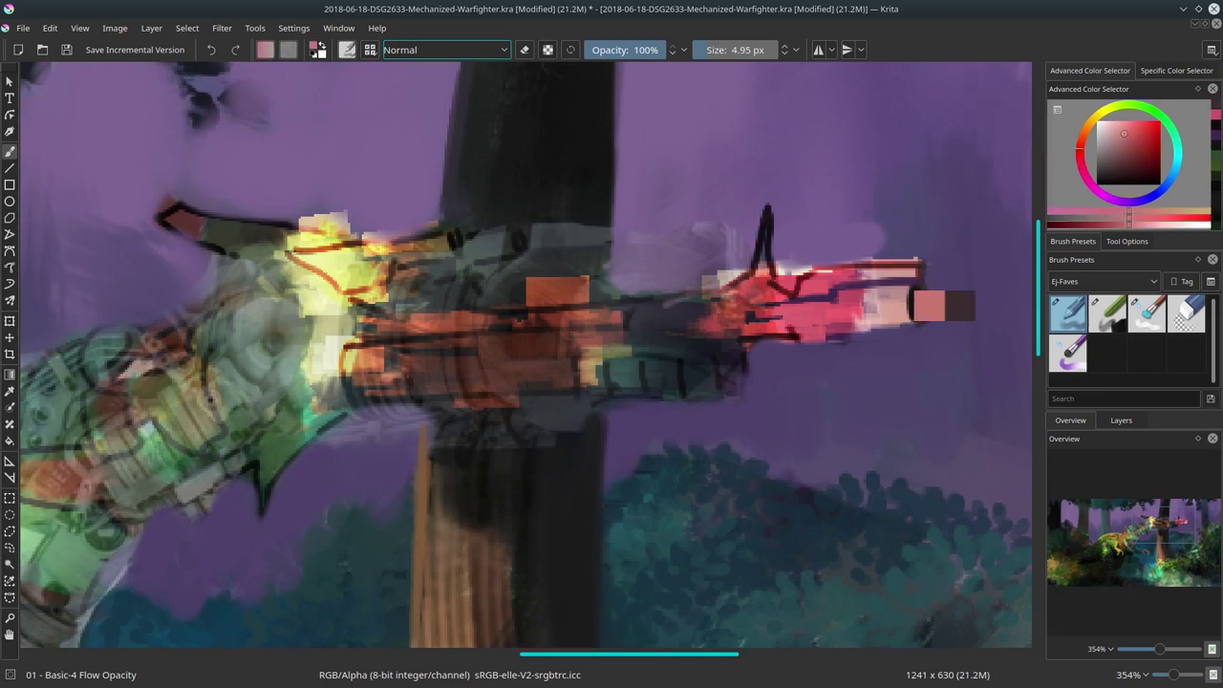
left_click_drag(822, 264, 919, 259)
left_click_drag(793, 292, 883, 329)
key("bracketleft")
left_click(898, 306, "ctrl")
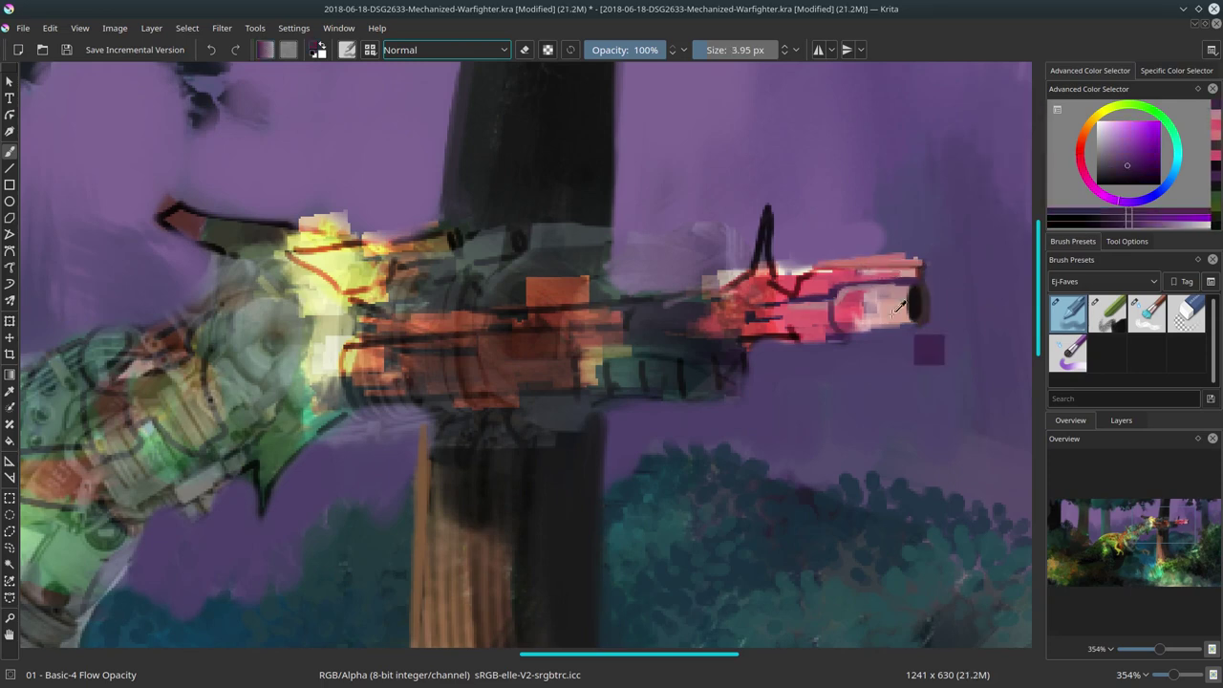
mouse_move(827, 301)
left_mouse_down()
mouse_move(844, 322)
mouse_move(898, 325)
left_mouse_up()
Paint pink along the gun barrel and a dark purple stroke up the spike.
left_click(883, 325, "ctrl")
left_click(910, 285, "ctrl")
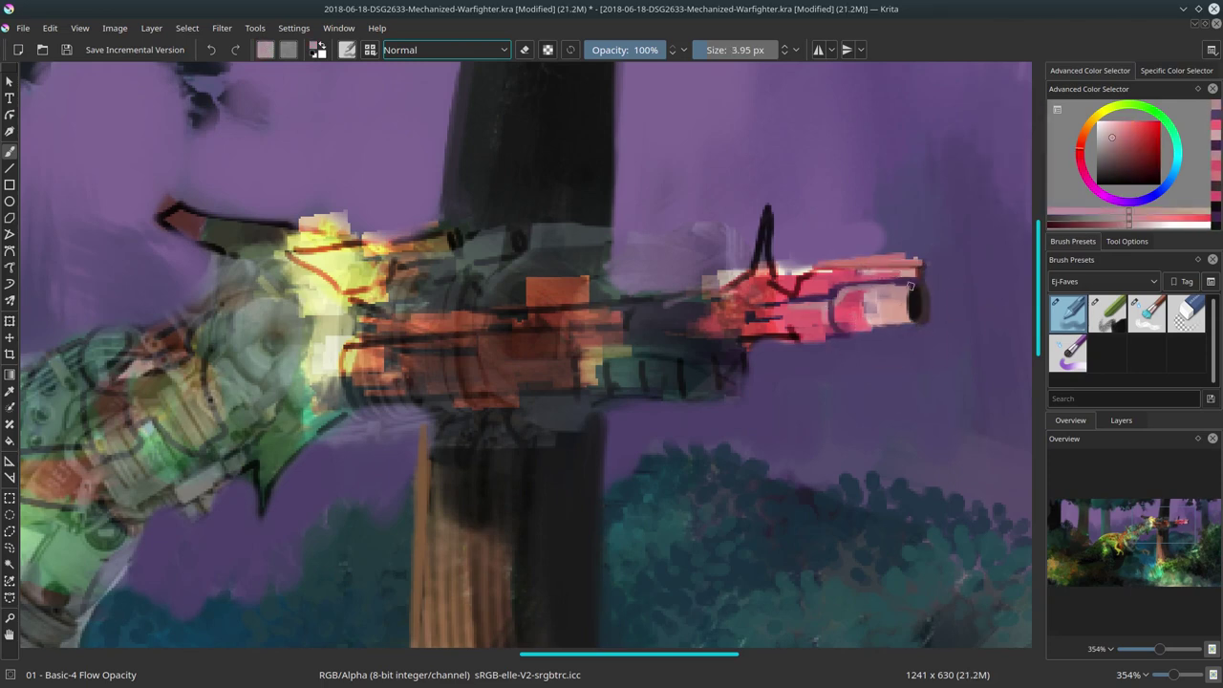
left_click(875, 325, "ctrl")
left_click_drag(792, 315, 860, 323)
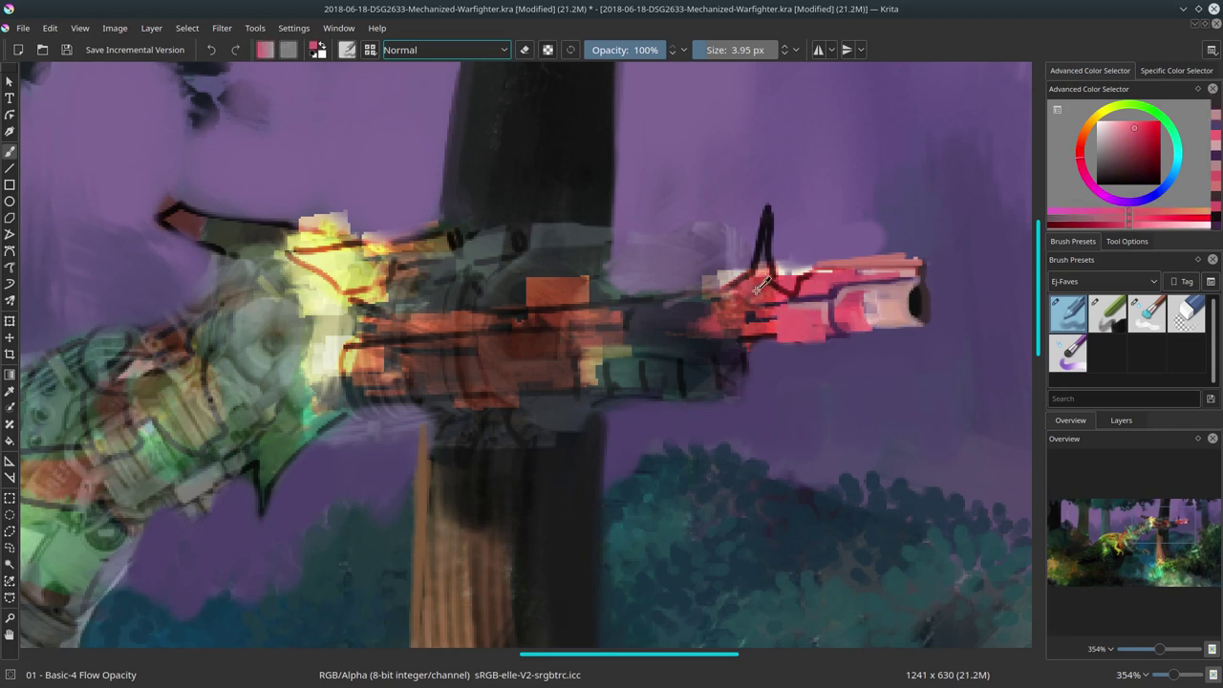
left_click(790, 328, "ctrl")
left_click(886, 346, "ctrl")
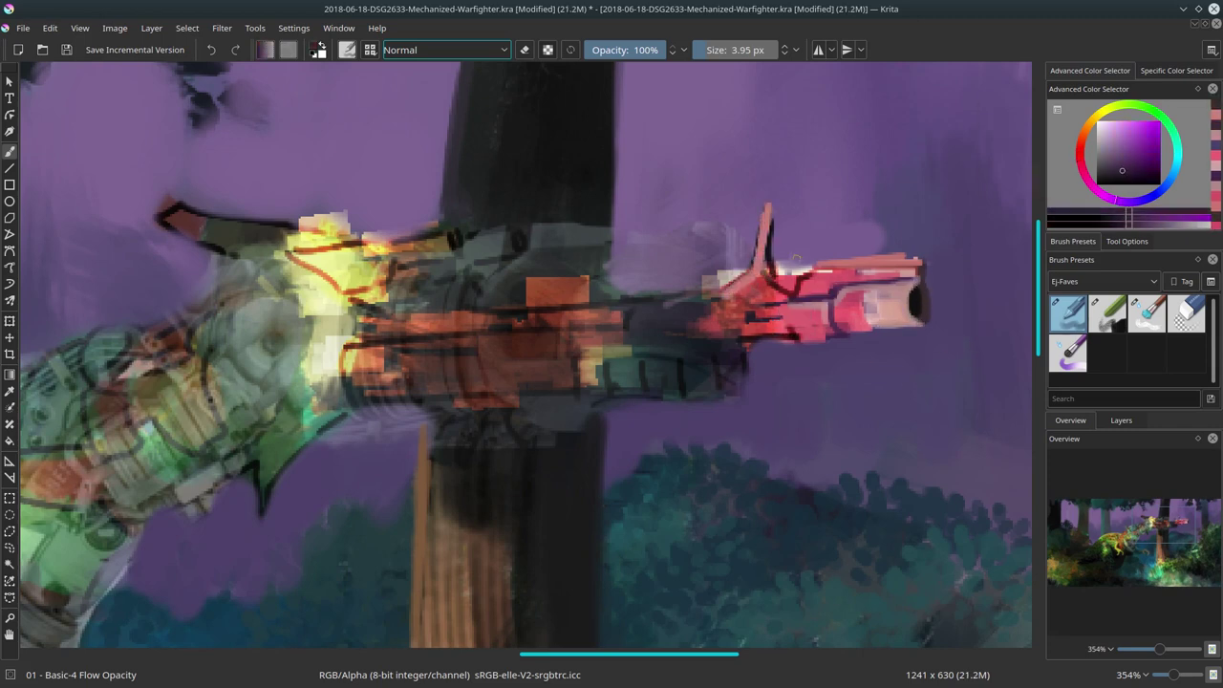
left_click_drag(765, 279, 773, 204)
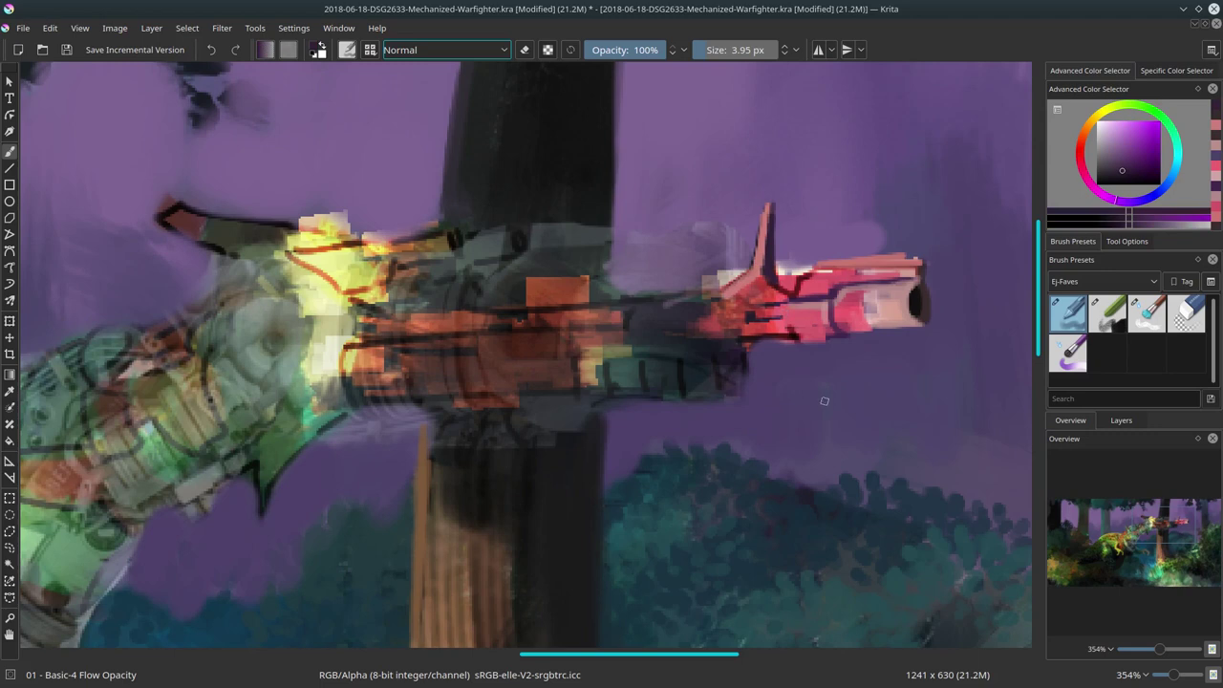
Paint light tan grip blocks under the gun.
left_click(892, 319, "ctrl")
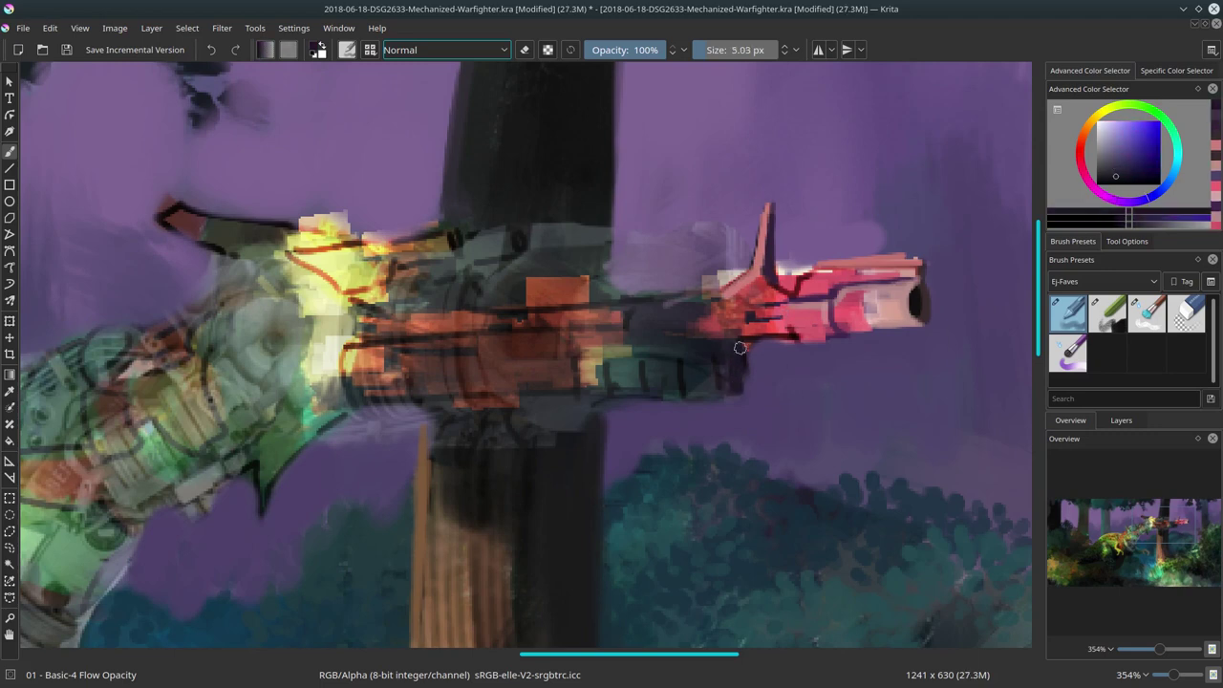
left_click(625, 371, "ctrl")
left_click_drag(625, 370, 702, 377)
left_click(726, 315, "ctrl")
mouse_move(611, 306)
left_mouse_down()
mouse_move(677, 288)
mouse_move(623, 344)
left_mouse_up()
Add dark purple detail marks, cover a stray mark, and outline the tan grip block tops.
left_click(679, 358, "ctrl")
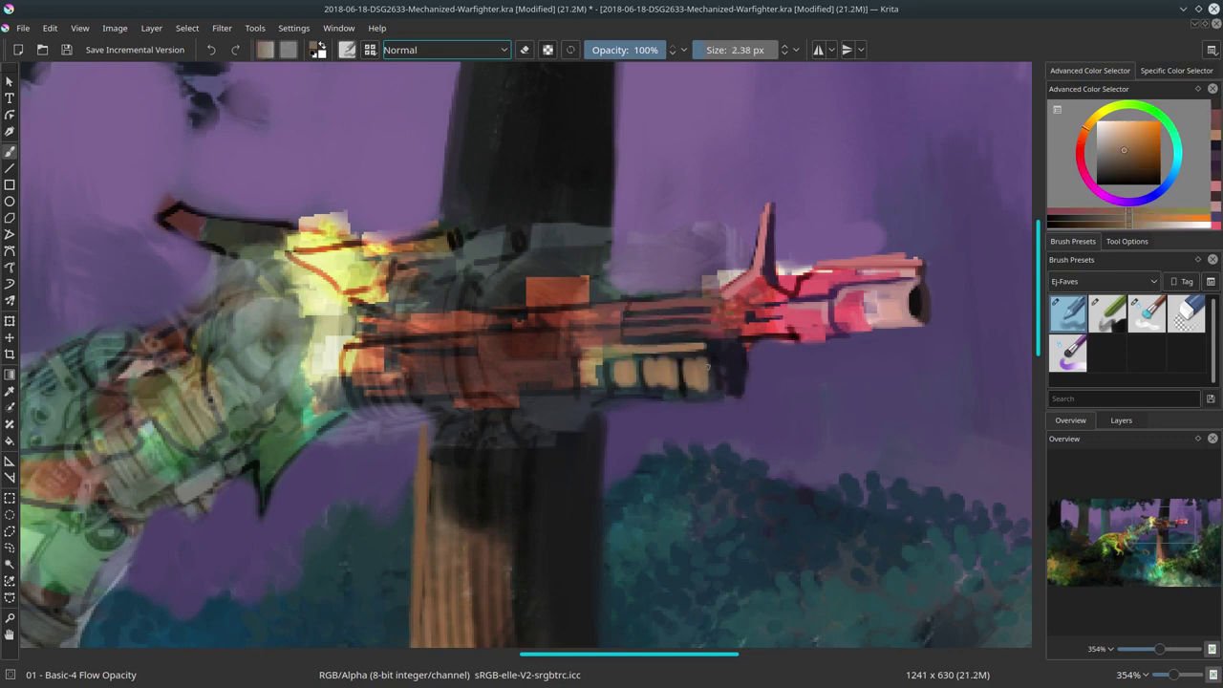
left_click(648, 403, "ctrl")
left_click(696, 378, "ctrl")
left_click_drag(759, 394, 771, 406)
left_click(783, 411, "ctrl")
left_click_drag(698, 382, 764, 400)
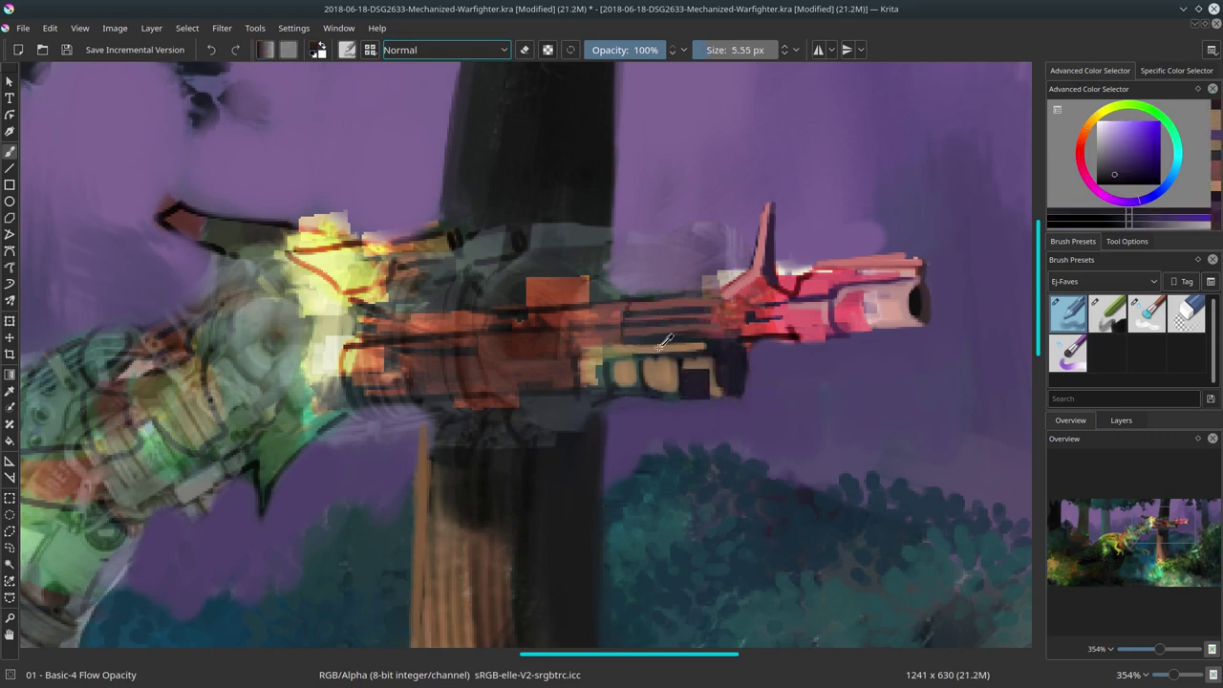
left_click(679, 339, "ctrl")
mouse_move(683, 344)
left_mouse_down()
mouse_move(584, 386)
mouse_move(630, 387)
left_mouse_up()
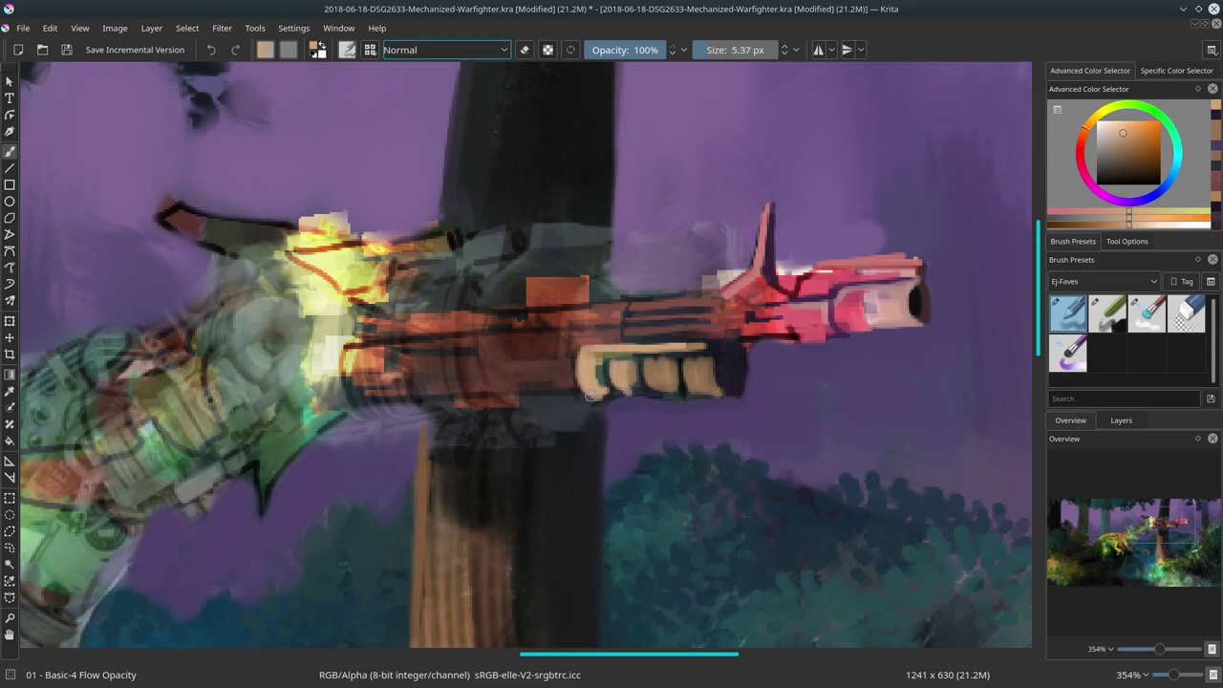
Paint purple strokes beside the gun and cover light patches near the front spike.
left_click(678, 396, "ctrl")
left_click(710, 428, "ctrl")
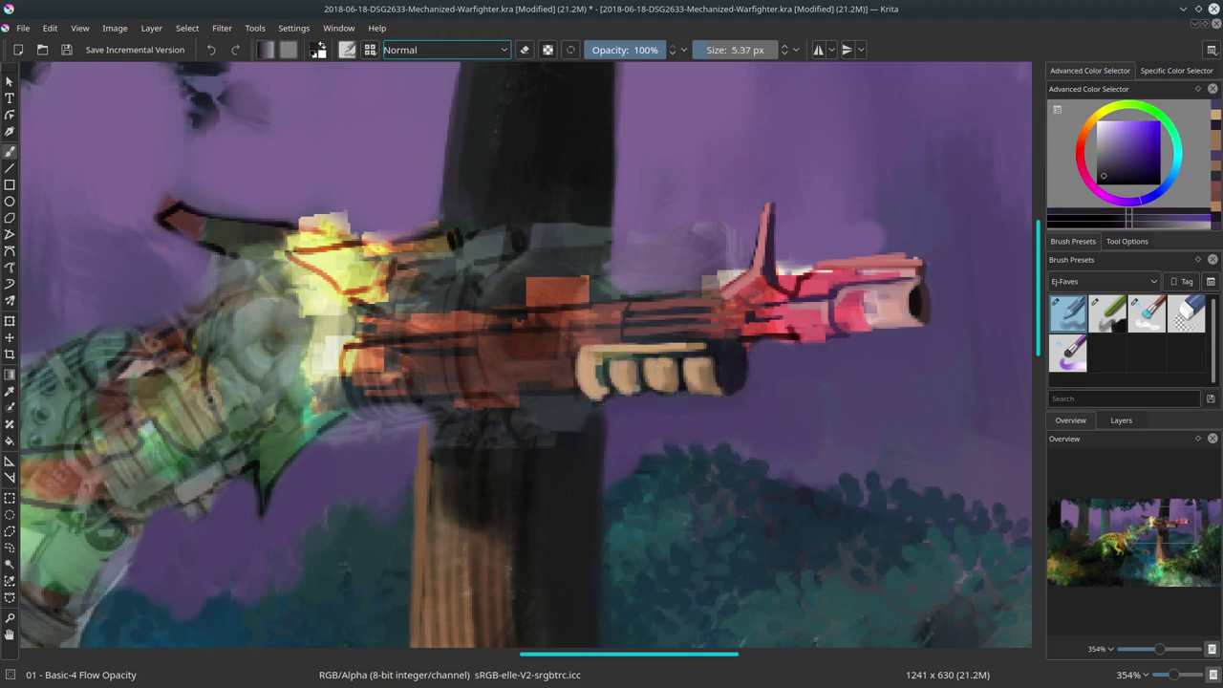
left_click(750, 377, "ctrl")
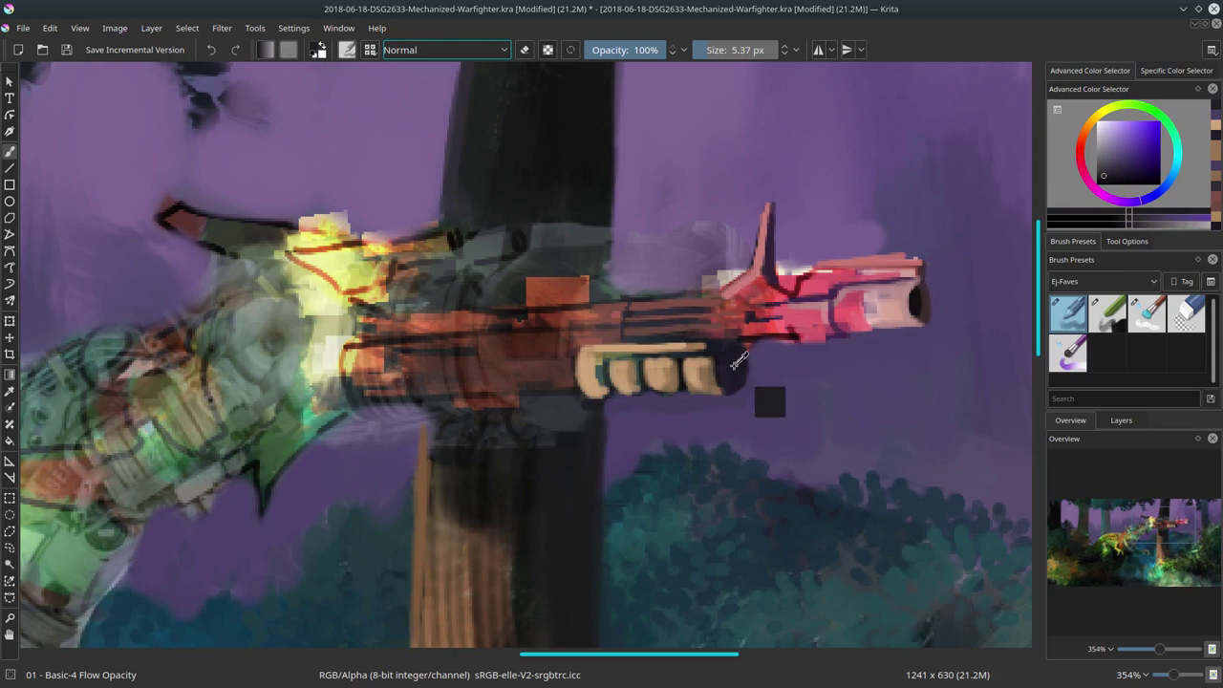
mouse_move(769, 311)
left_mouse_down()
mouse_move(707, 308)
mouse_move(712, 274)
left_mouse_up()
left_click(726, 287, "ctrl")
left_click(668, 267, "ctrl")
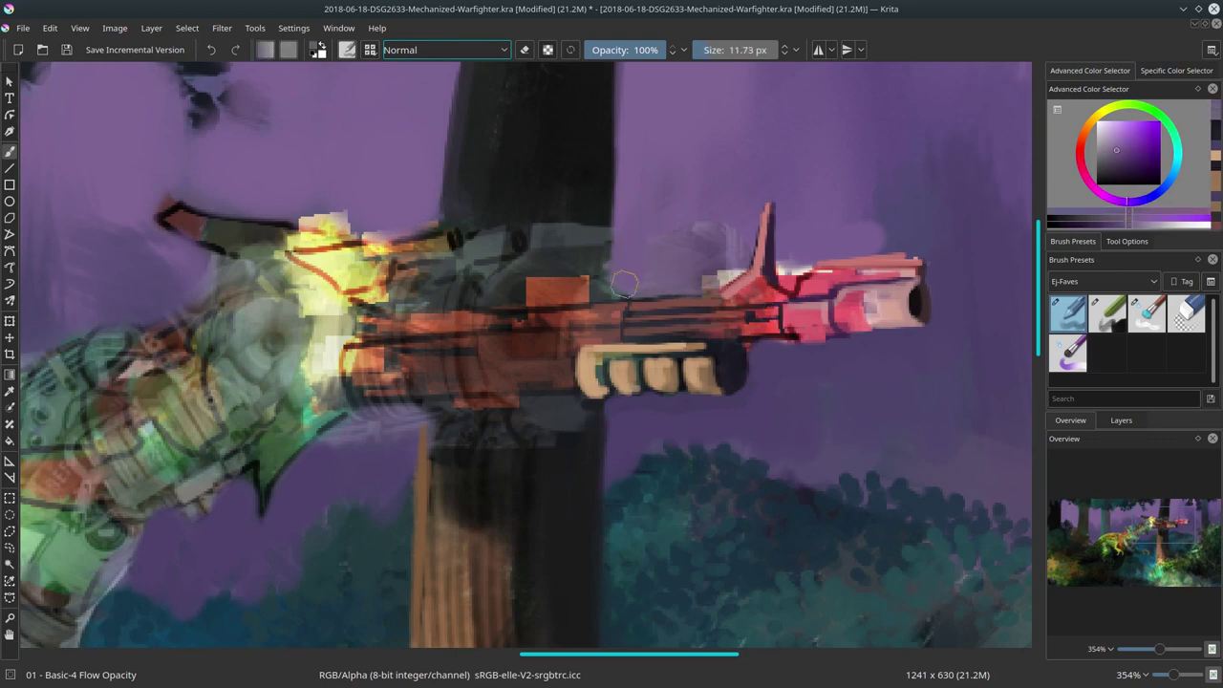
mouse_move(630, 287)
left_mouse_down()
mouse_move(726, 253)
mouse_move(736, 215)
mouse_move(797, 277)
left_mouse_up()
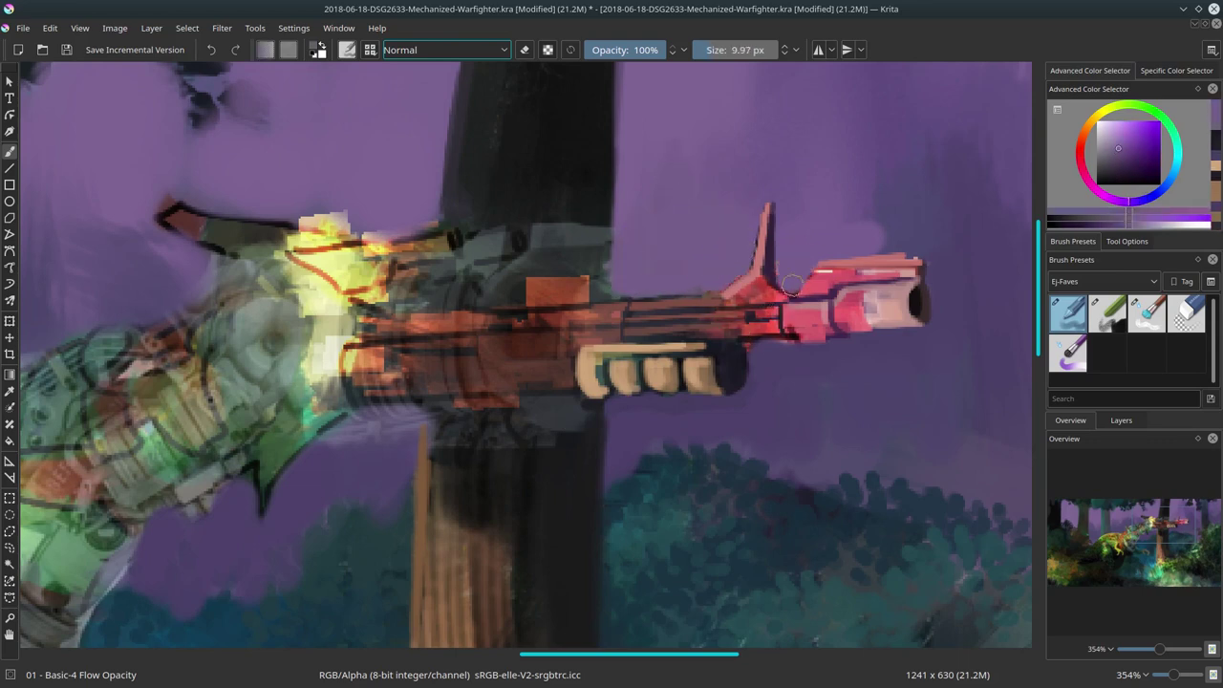
Paint dark curved bands across the barrel and hatch dark strokes on the gun stock.
key("/")
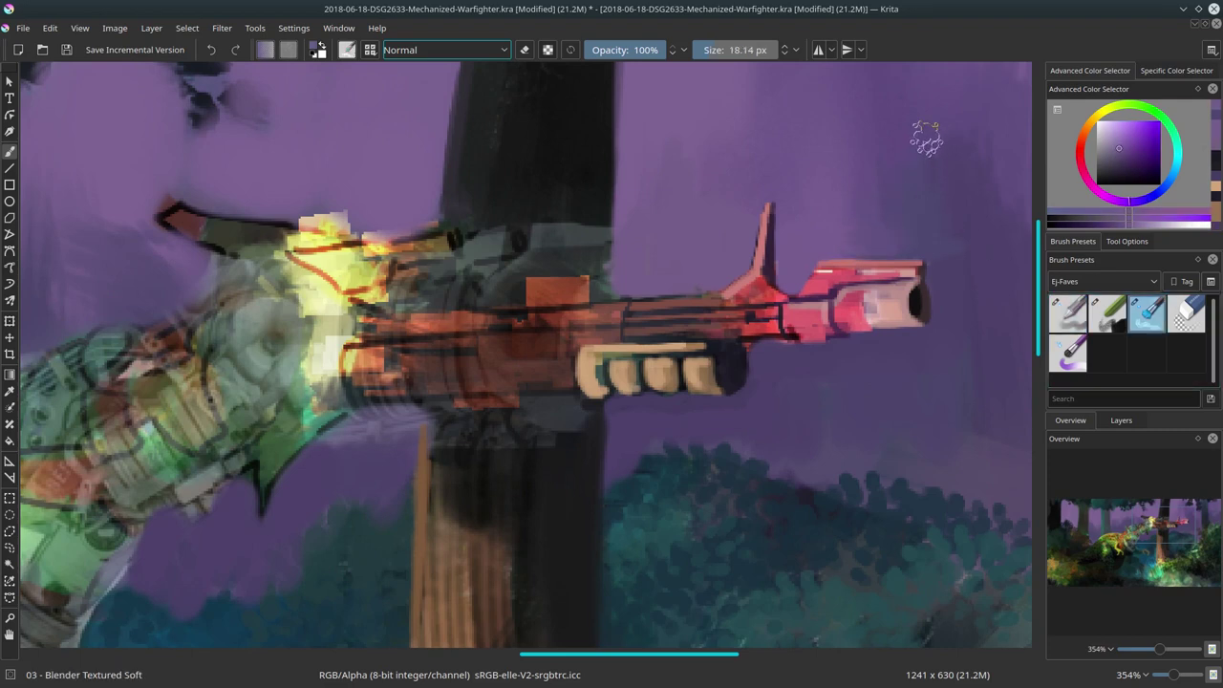
key("/")
left_click(767, 400, "ctrl")
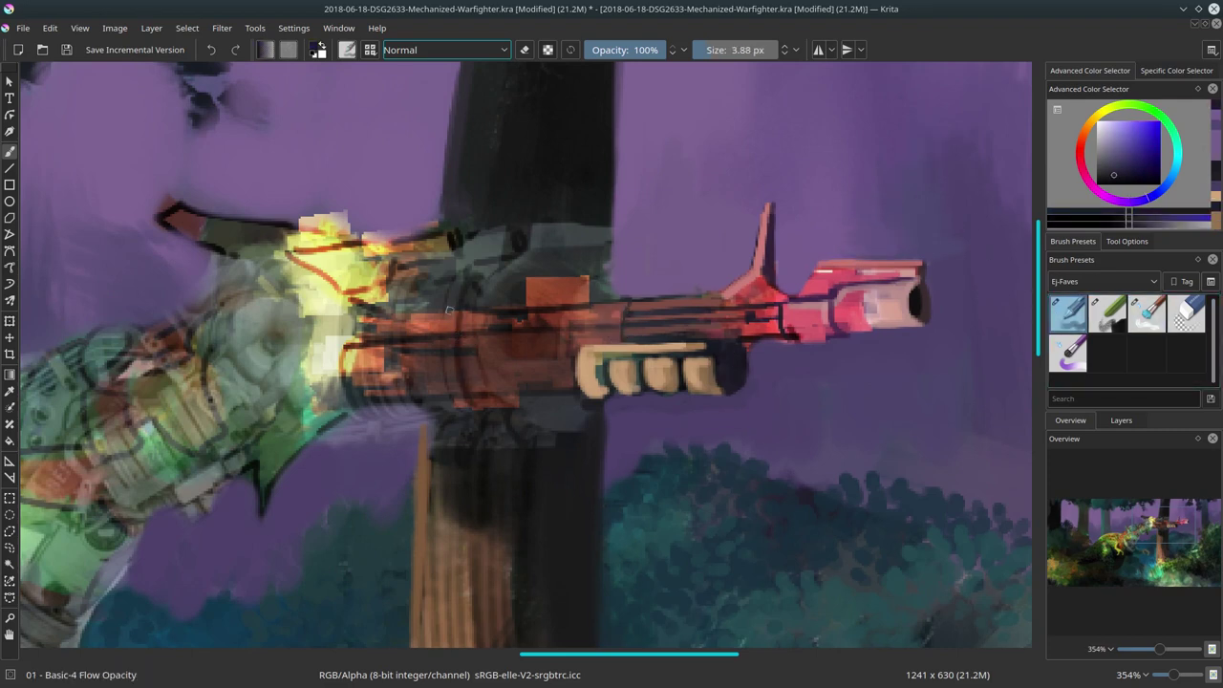
left_click_drag(451, 273, 449, 409)
left_click_drag(477, 301, 509, 406)
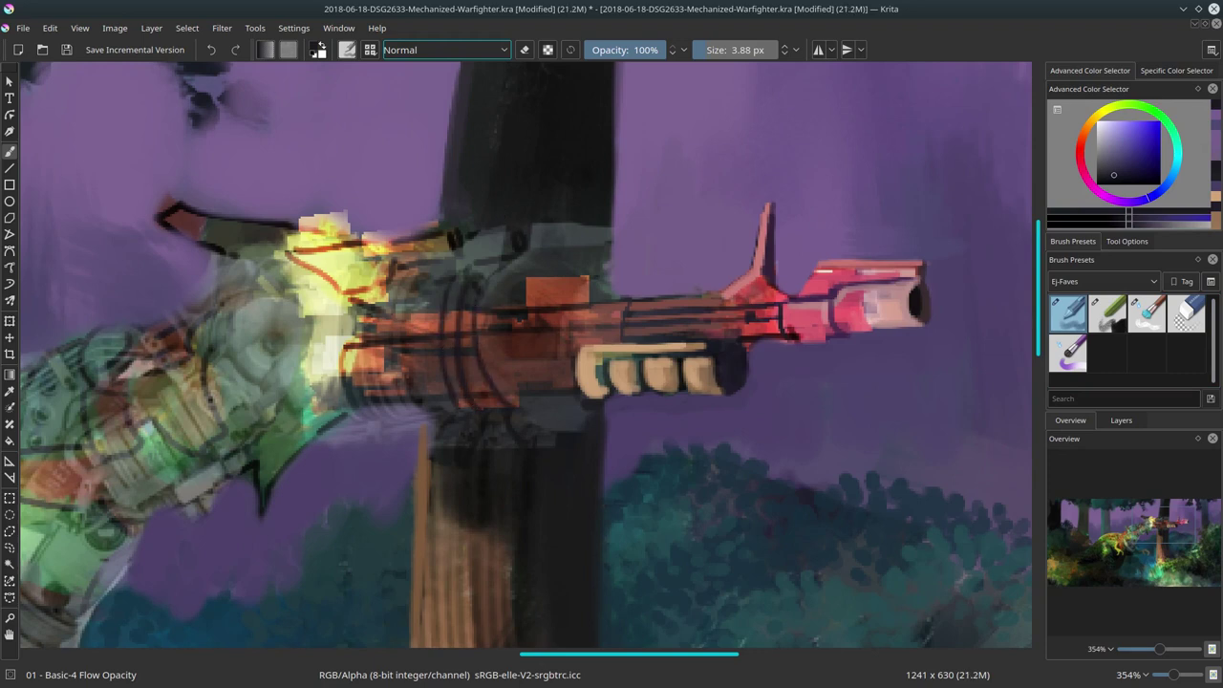
mouse_move(363, 347)
left_mouse_down()
mouse_move(384, 388)
mouse_move(460, 418)
left_mouse_up()
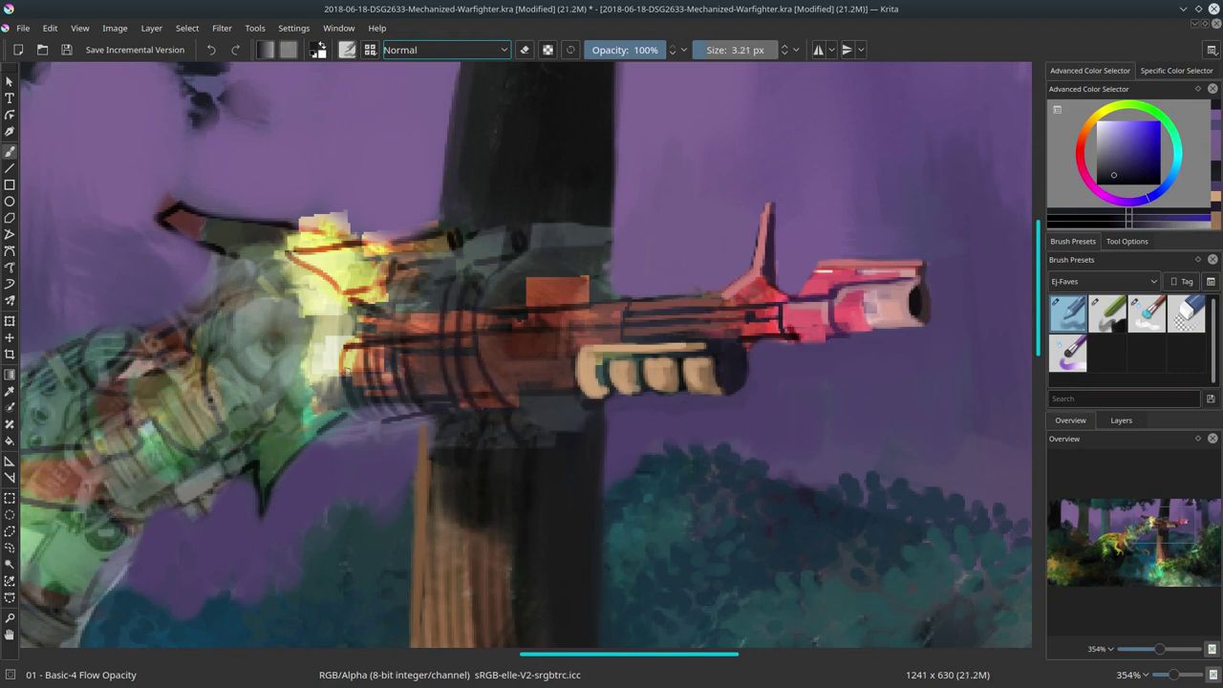
Paint dark brown strokes down the tree trunk with the soft textured brush.
key("bracketright")
left_click_drag(354, 464, 374, 491)
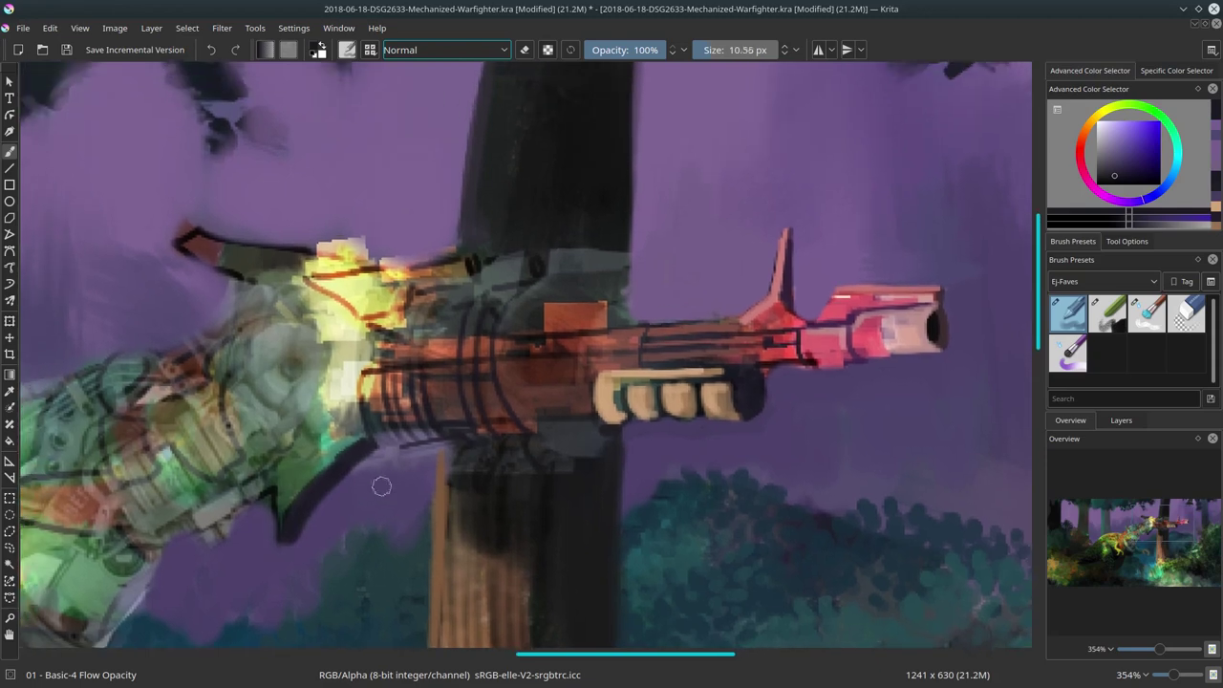
left_click(423, 450, "ctrl")
left_click(481, 521, "ctrl")
key("slash")
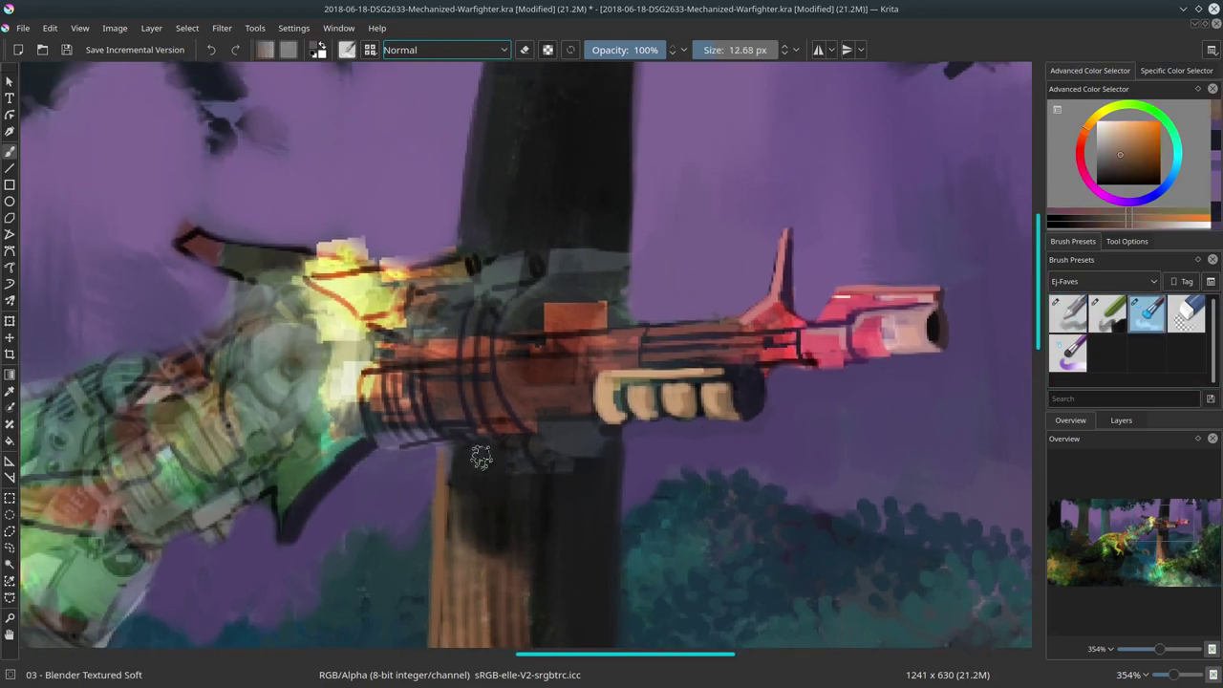
key("bracketright")
mouse_move(560, 431)
left_mouse_down()
mouse_move(535, 535)
mouse_move(551, 513)
left_mouse_up()
left_click(559, 431, "ctrl")
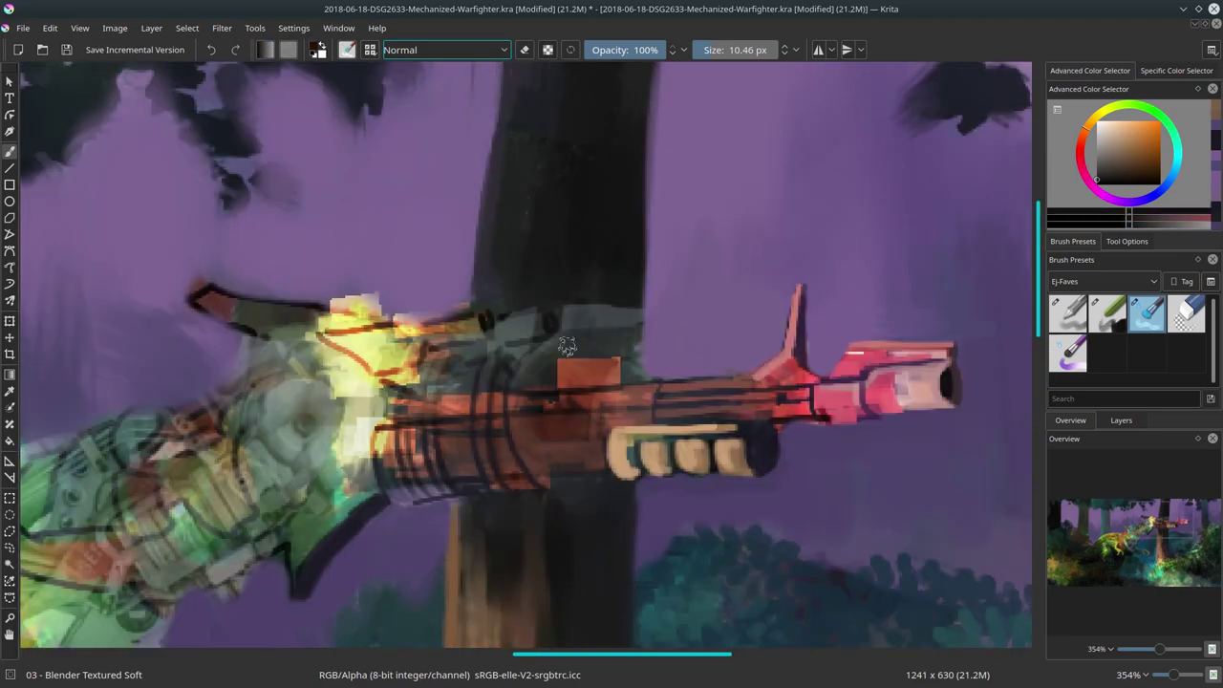
Darken the trunk above the gun, ending on the Basic-4 Flow Opacity brush with dark purple.
key("slash")
left_click(568, 272, "ctrl")
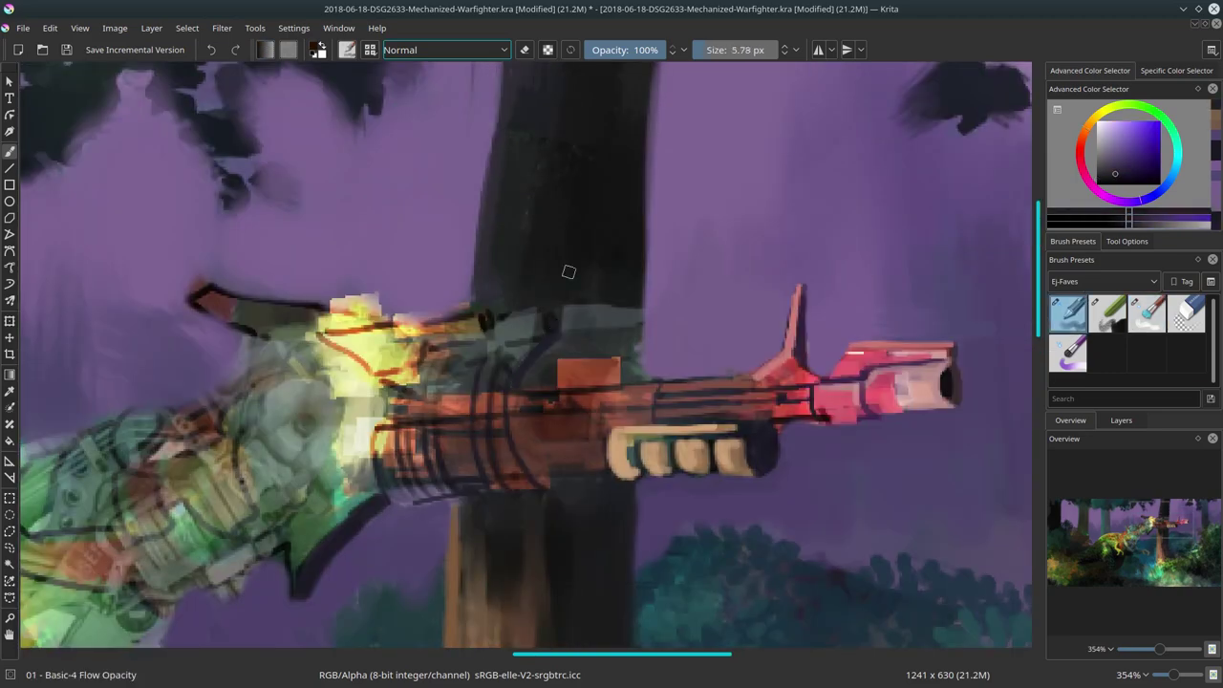
left_click(524, 388, "ctrl")
left_click_drag(550, 377, 631, 361)
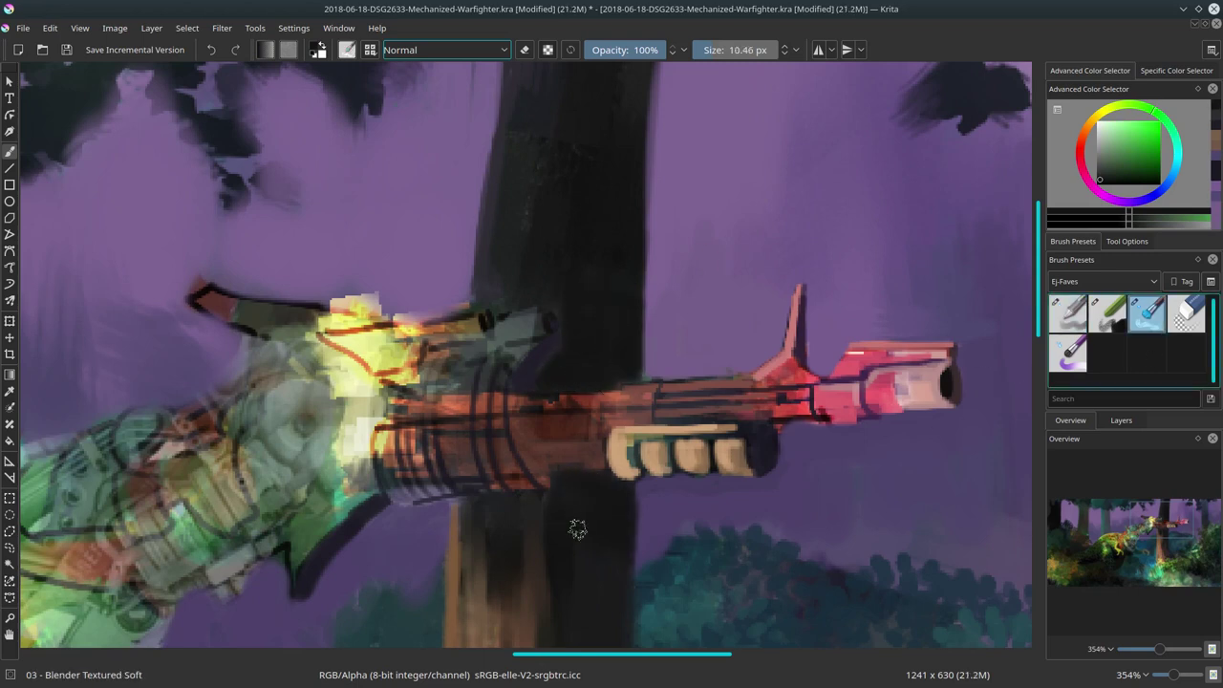
key("slash")
key("slash")
left_click(691, 245, "ctrl")
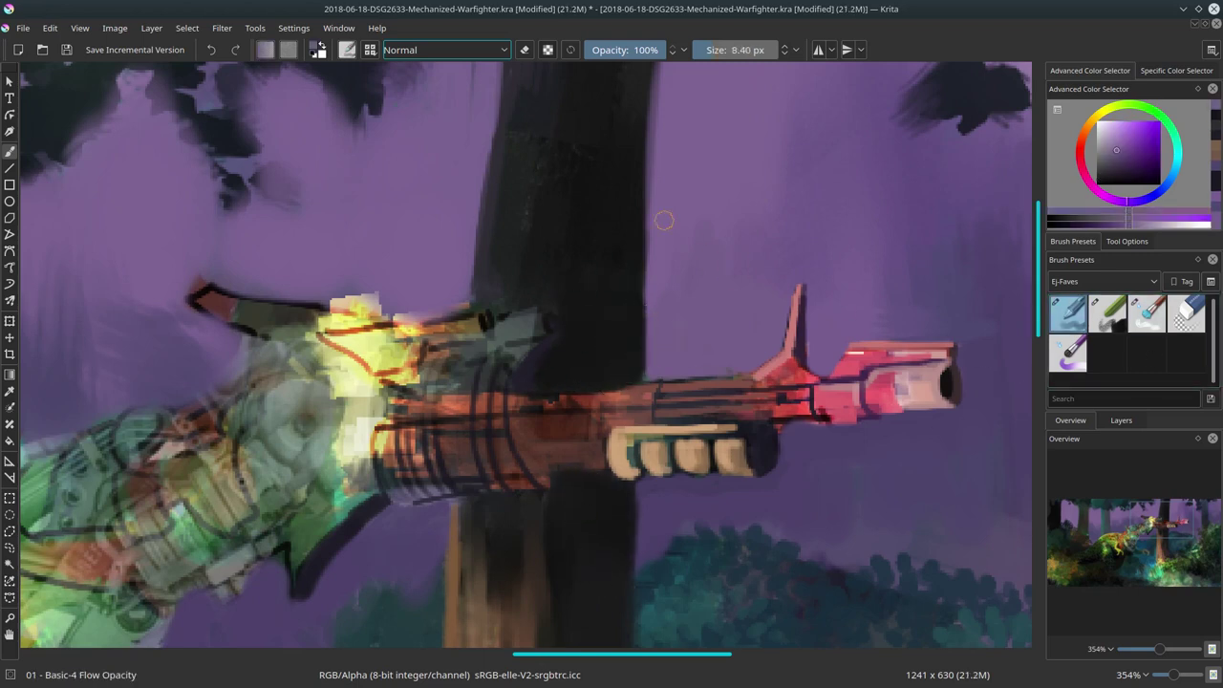
scroll(660, 219, "up", 1)
Paint thin dark purple lines and red-orange strokes over the gun barrel.
left_click(640, 453, "ctrl")
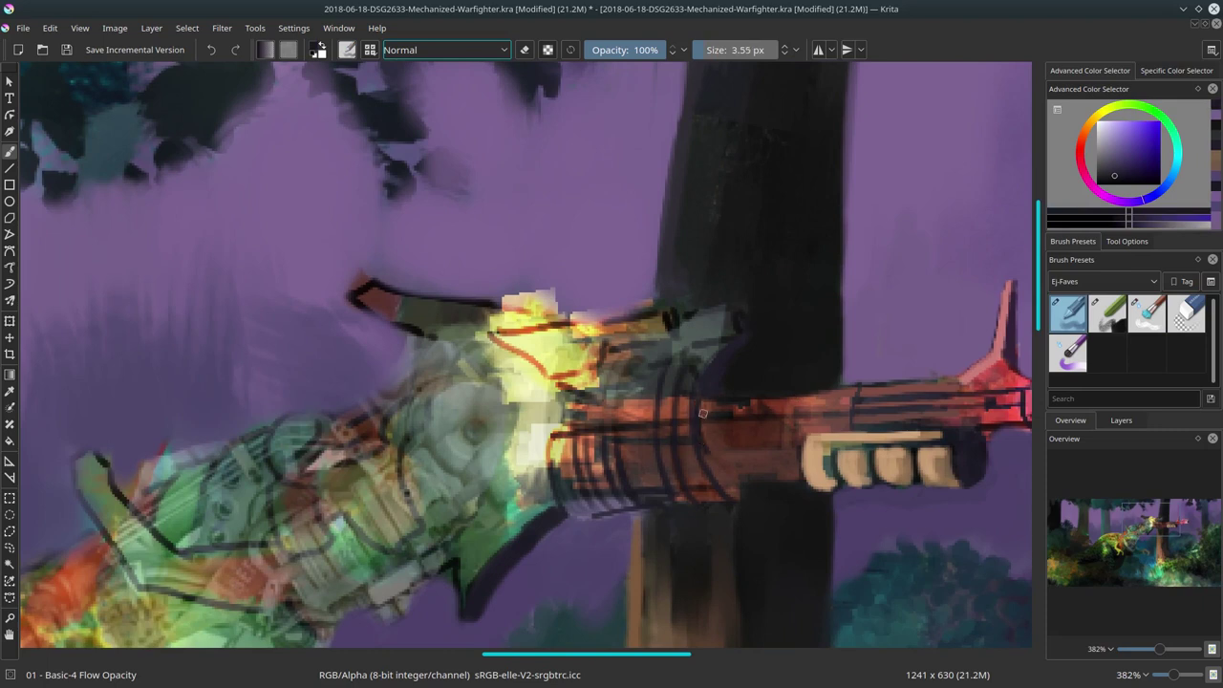
left_click_drag(702, 399, 768, 452)
left_click_drag(778, 402, 848, 407)
left_click(849, 410, "ctrl")
left_click_drag(799, 371, 702, 402)
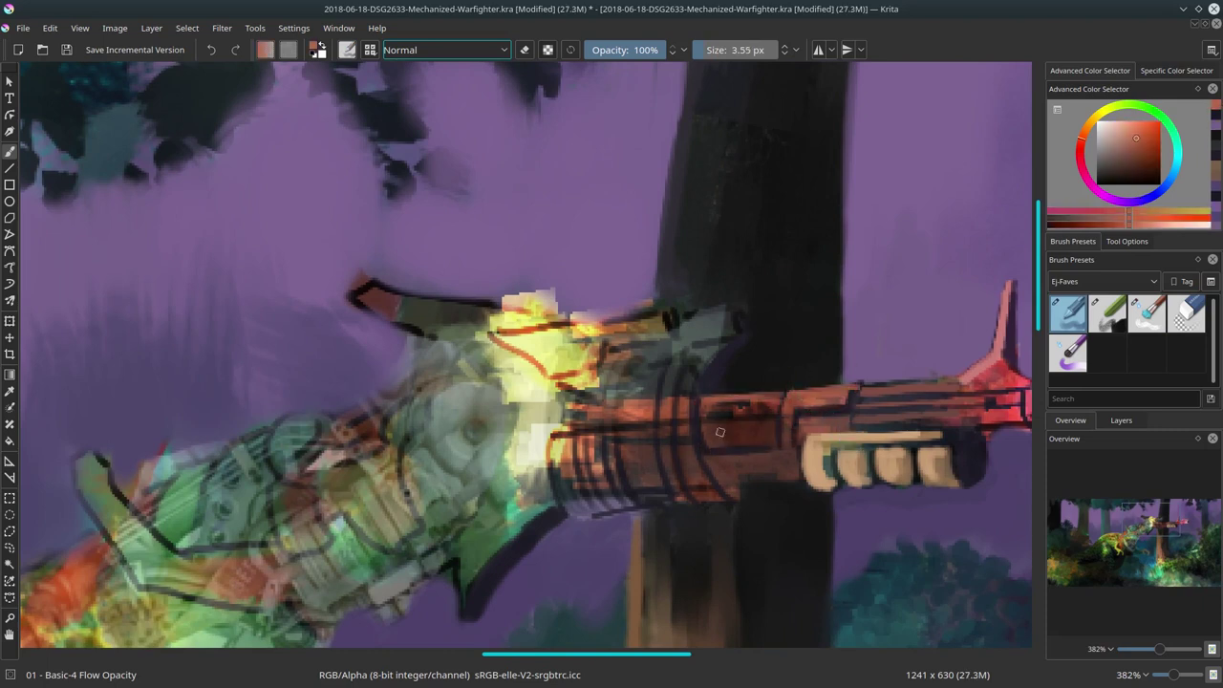
mouse_move(804, 418)
left_mouse_down()
mouse_move(702, 435)
mouse_move(712, 458)
left_mouse_up()
Cover the gun's greenish top and upper part with orange.
left_click_drag(713, 360, 686, 351)
left_click_drag(737, 310, 680, 323)
left_click_drag(663, 343, 626, 366)
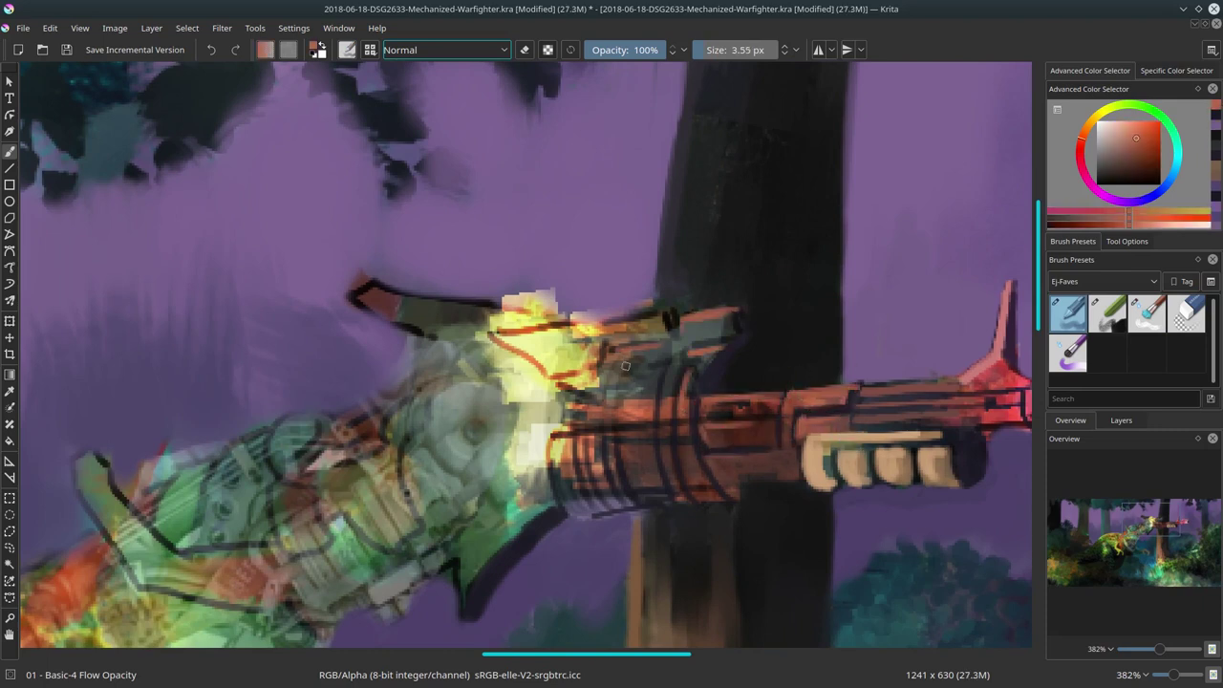
left_click_drag(608, 413, 582, 449)
mouse_move(688, 449)
left_mouse_down()
mouse_move(631, 361)
mouse_move(712, 329)
left_mouse_up()
Paint dark purple strokes across the orange gun.
left_click(731, 287, "ctrl")
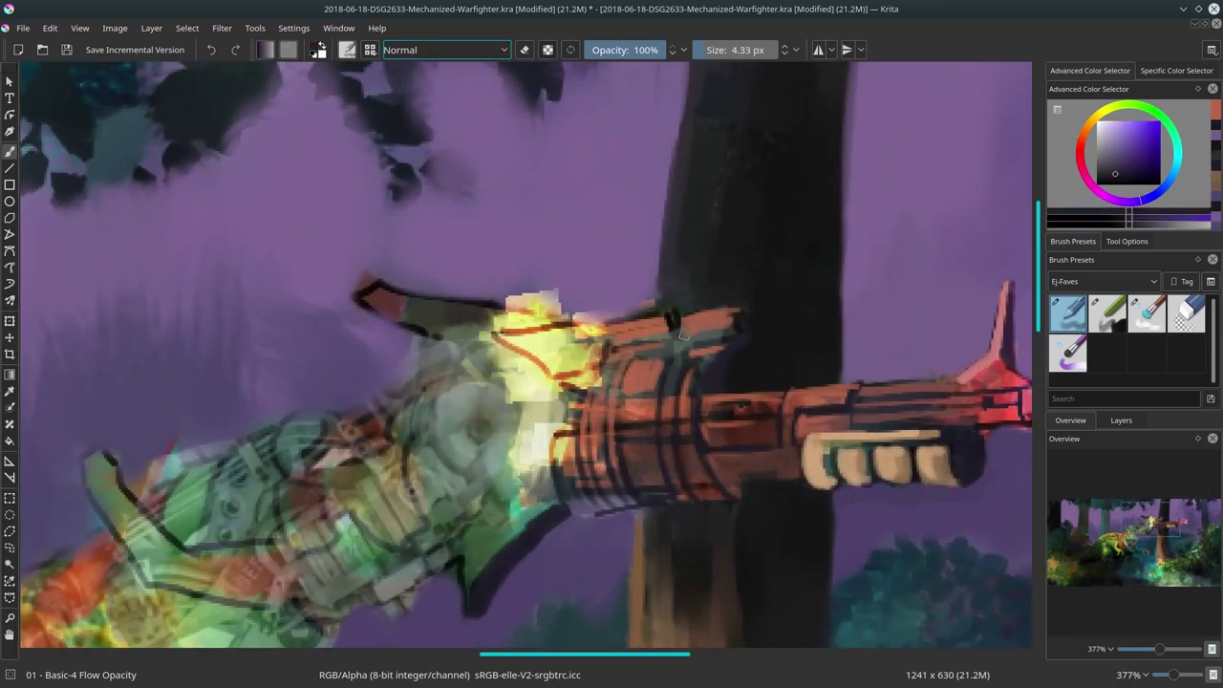
mouse_move(636, 336)
left_mouse_down()
mouse_move(732, 335)
mouse_move(703, 369)
mouse_move(604, 418)
left_mouse_up()
left_click_drag(612, 361, 555, 374)
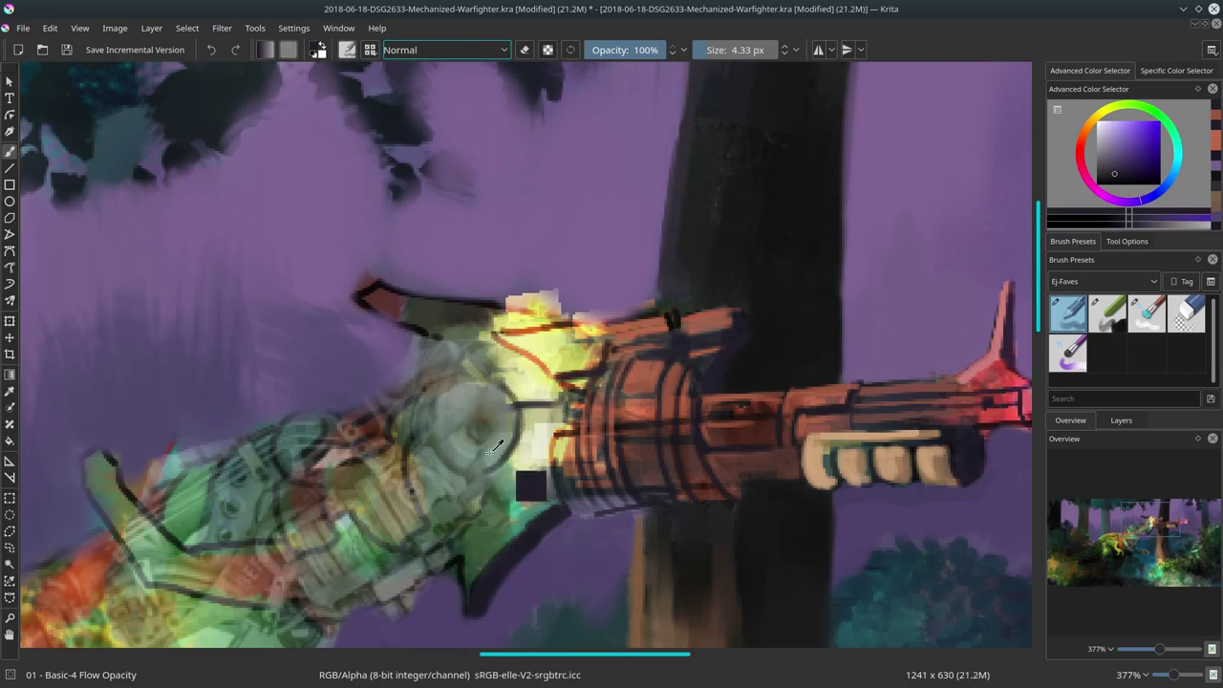
Add pale-yellow highlights on the gun bands and the pink gun tip.
left_click(511, 405, "ctrl")
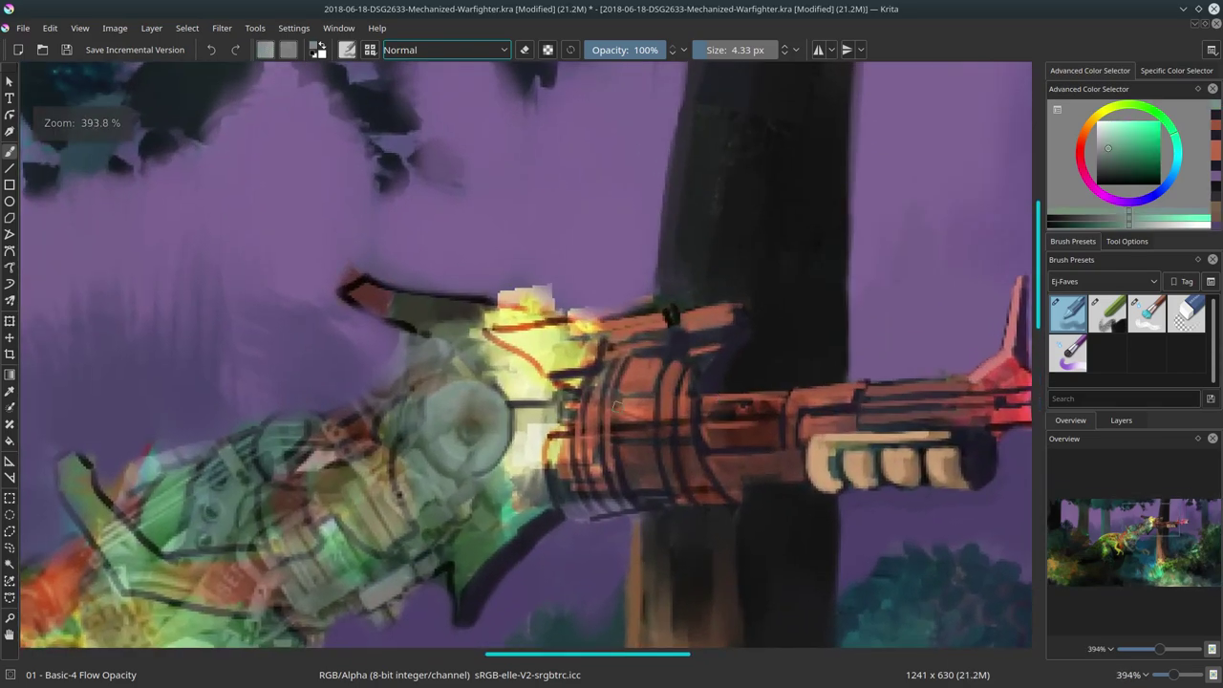
left_click(618, 376, "ctrl")
left_click_drag(680, 358, 692, 405)
left_click_drag(621, 363, 608, 414)
left_click_drag(708, 425, 766, 425)
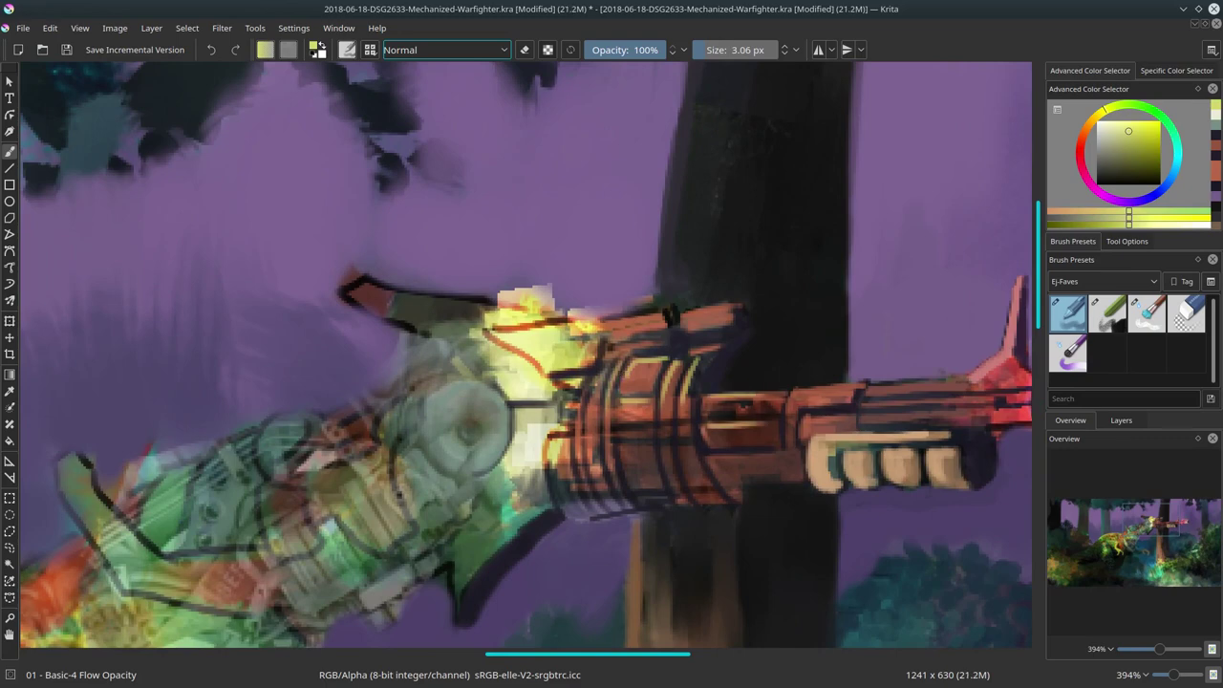
mouse_move(617, 431)
left_mouse_down()
mouse_move(653, 431)
mouse_move(588, 456)
left_mouse_up()
mouse_move(814, 439)
left_mouse_down()
mouse_move(854, 438)
mouse_move(945, 395)
left_mouse_up()
left_click_drag(798, 416, 961, 382)
Paint yellow-orange along the gun top and a dark-red block at the rifle butt.
left_click(468, 334, "ctrl")
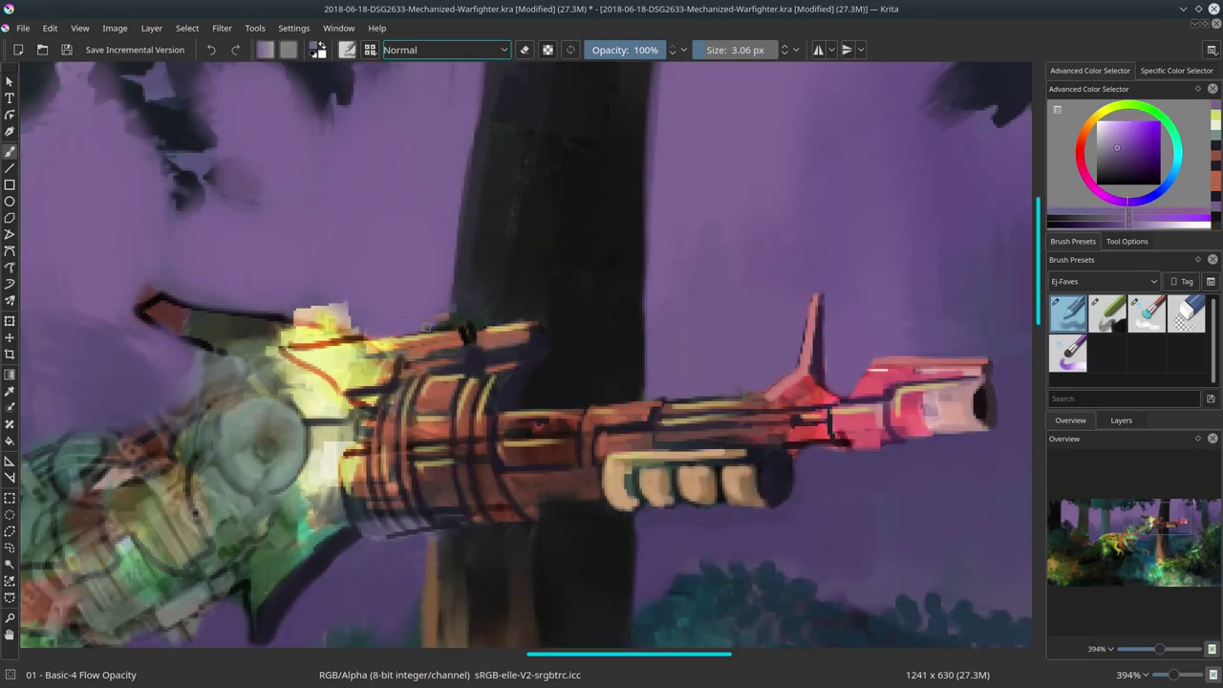
left_click_drag(546, 369, 655, 385)
left_click(515, 347)
mouse_move(516, 347)
left_mouse_down()
mouse_move(287, 325)
mouse_move(420, 344)
left_mouse_up()
left_click(459, 340, "ctrl")
left_click(257, 327, "ctrl")
left_click_drag(257, 327, 277, 315)
Sample dark purple, pale yellow and dark navy colours for the next strokes.
left_click(319, 419, "ctrl")
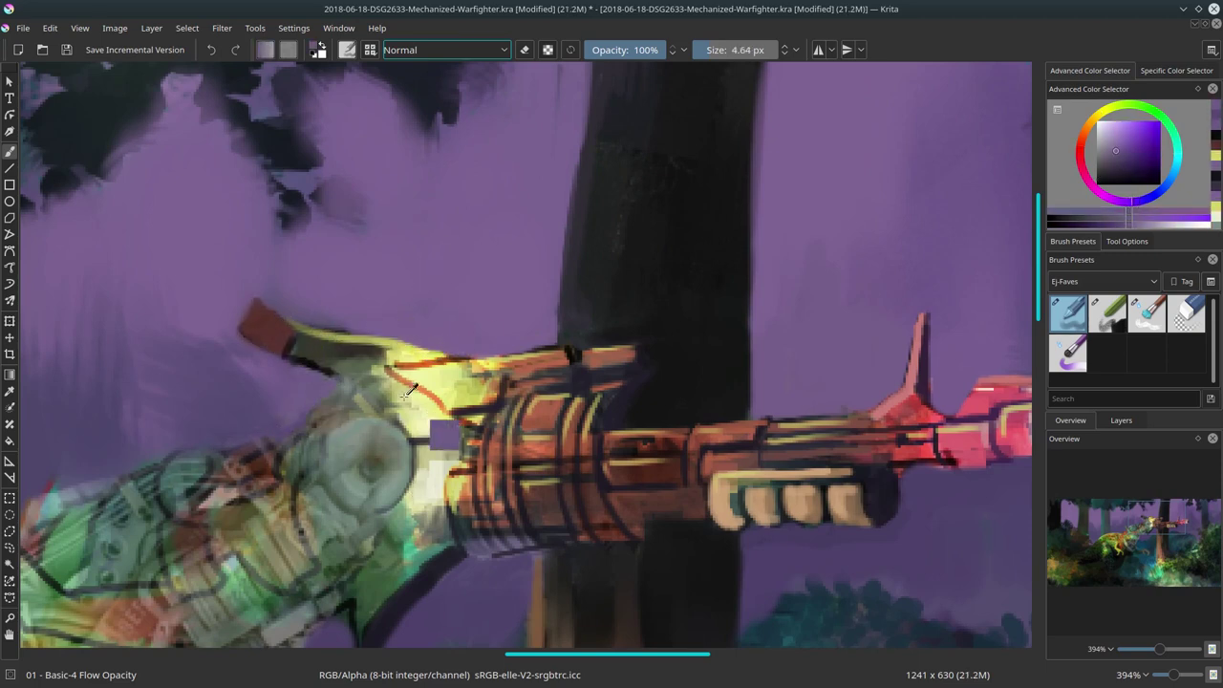
left_click(370, 436, "ctrl")
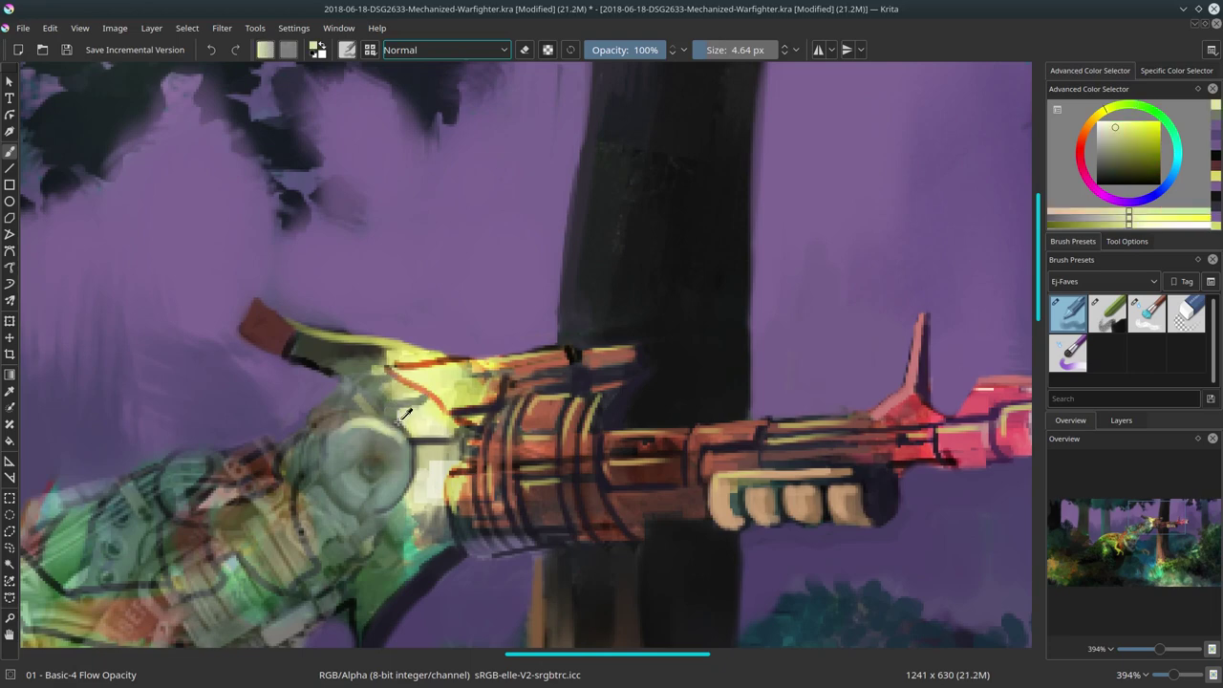
left_click(372, 465, "ctrl")
left_click(334, 495, "ctrl")
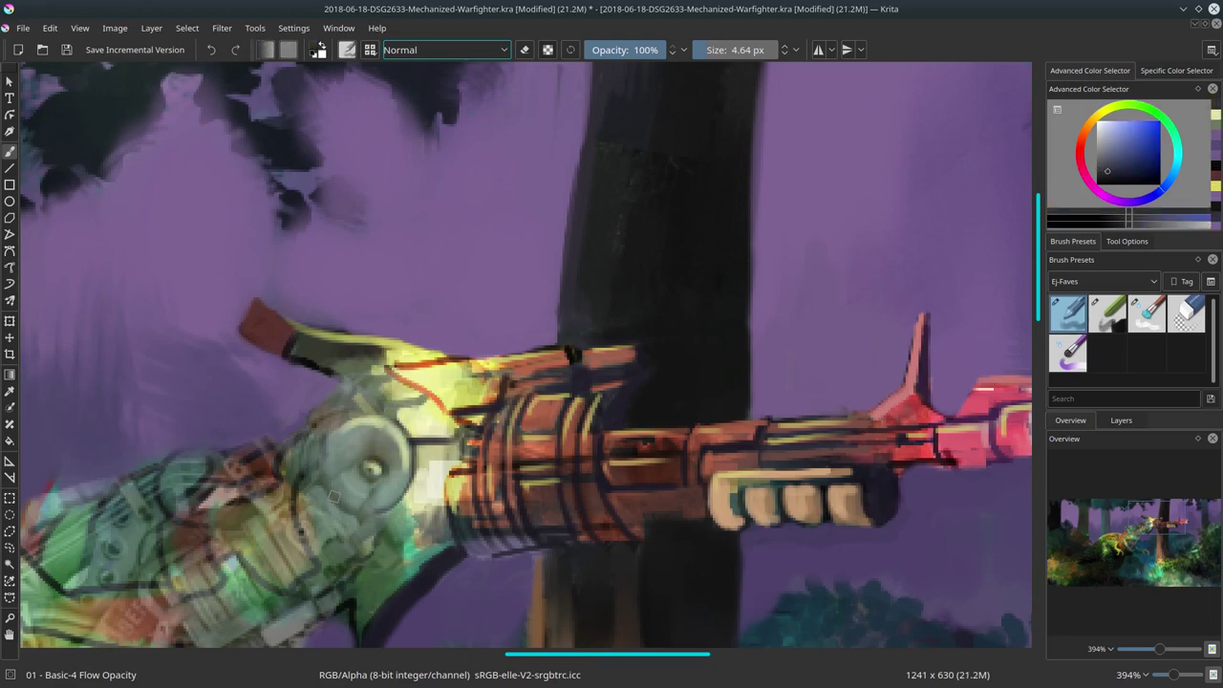
scroll(560, 469, "down", 2)
scroll(546, 516, "down", 1)
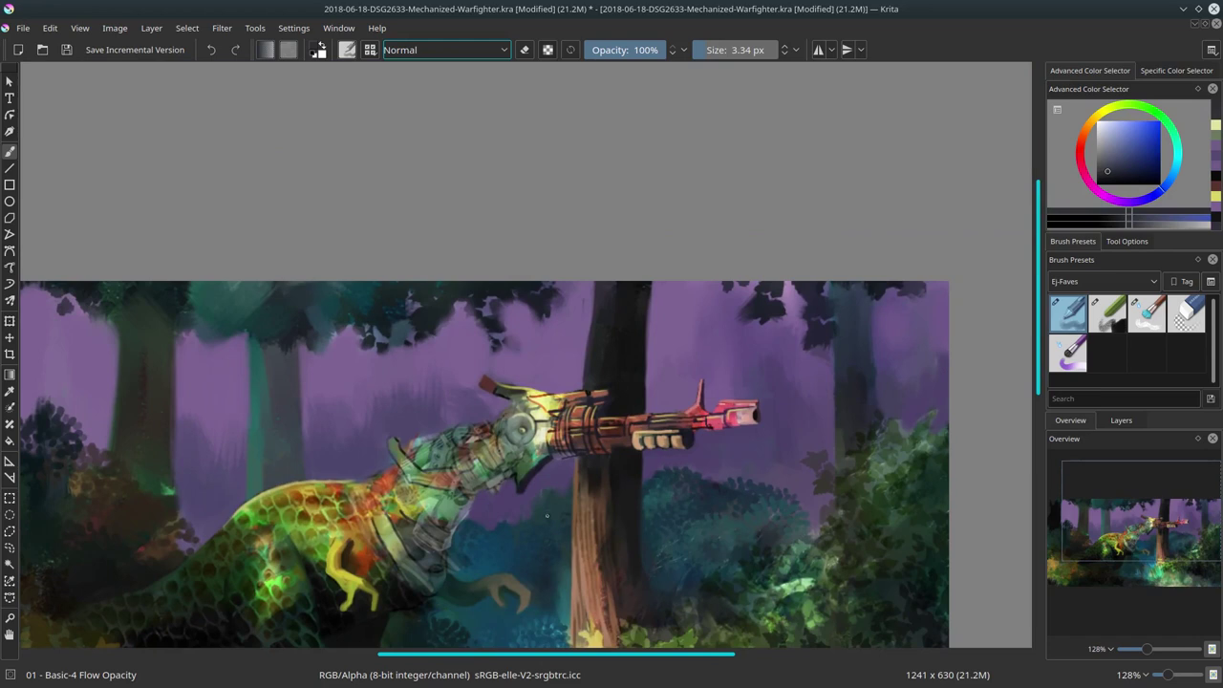
scroll(677, 457, "down", 2)
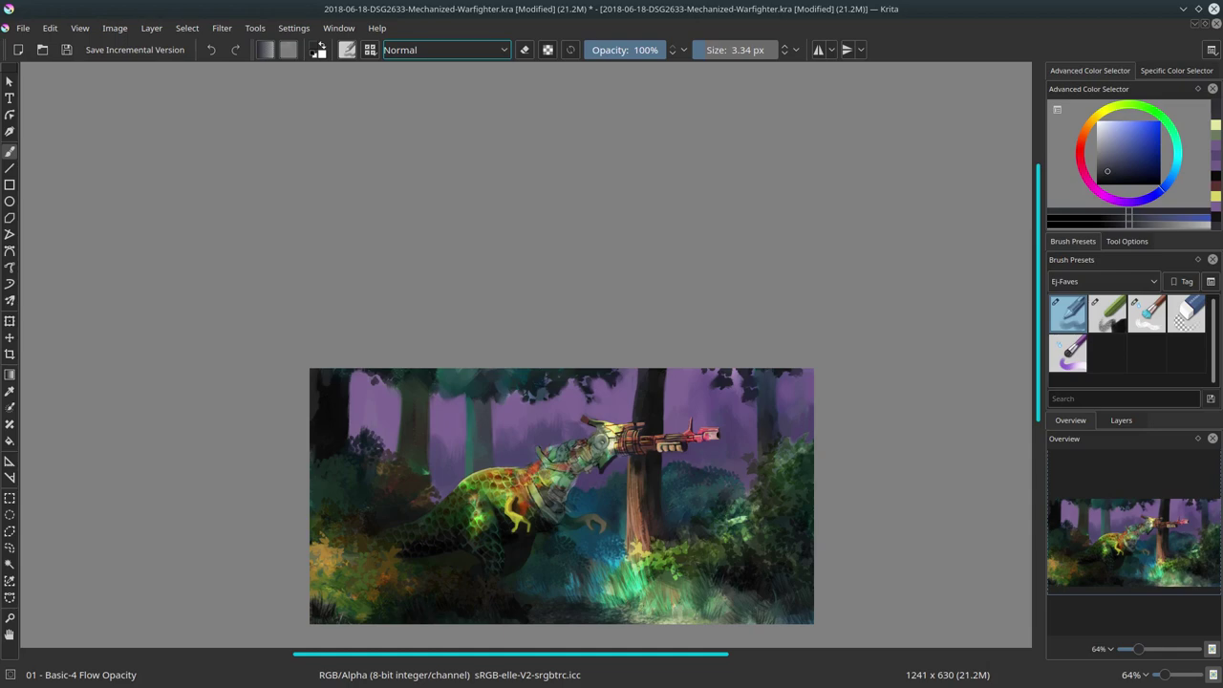
scroll(573, 439, "up", 5)
scroll(550, 428, "up", 2)
left_click(544, 423, "ctrl")
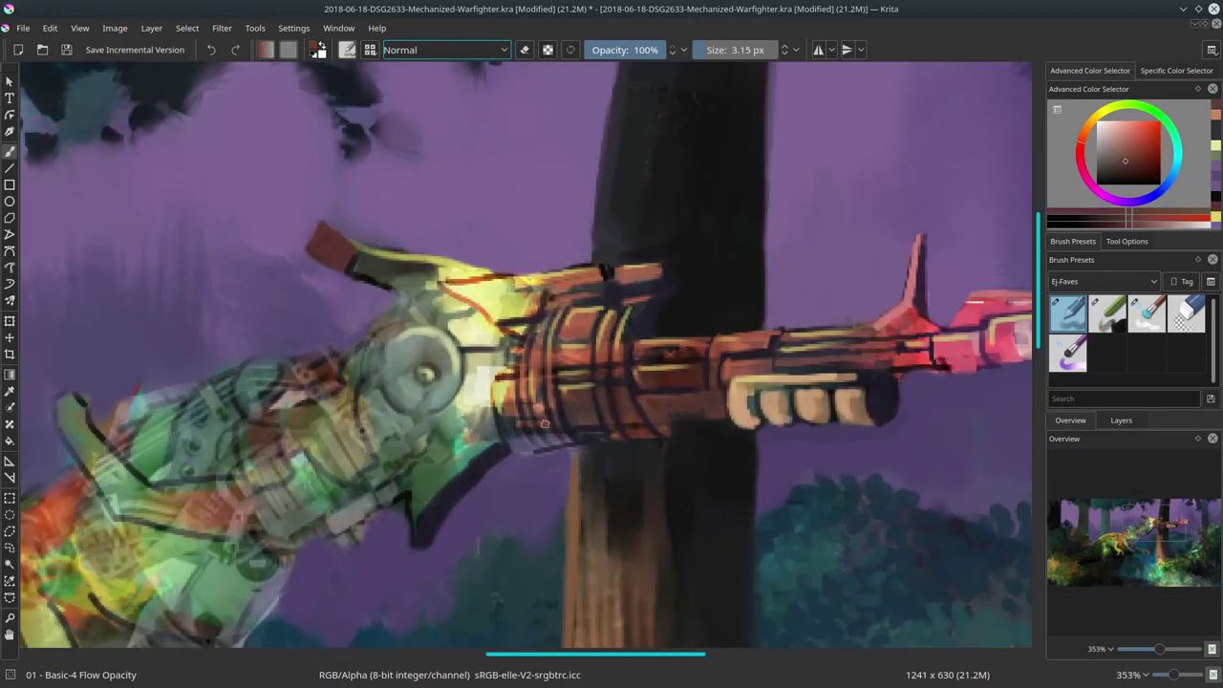
Sample tan, red-brown and purple around the gun, settling on dark purple with a smaller brush.
left_click_drag(509, 430, 621, 395)
left_click(712, 398, "ctrl")
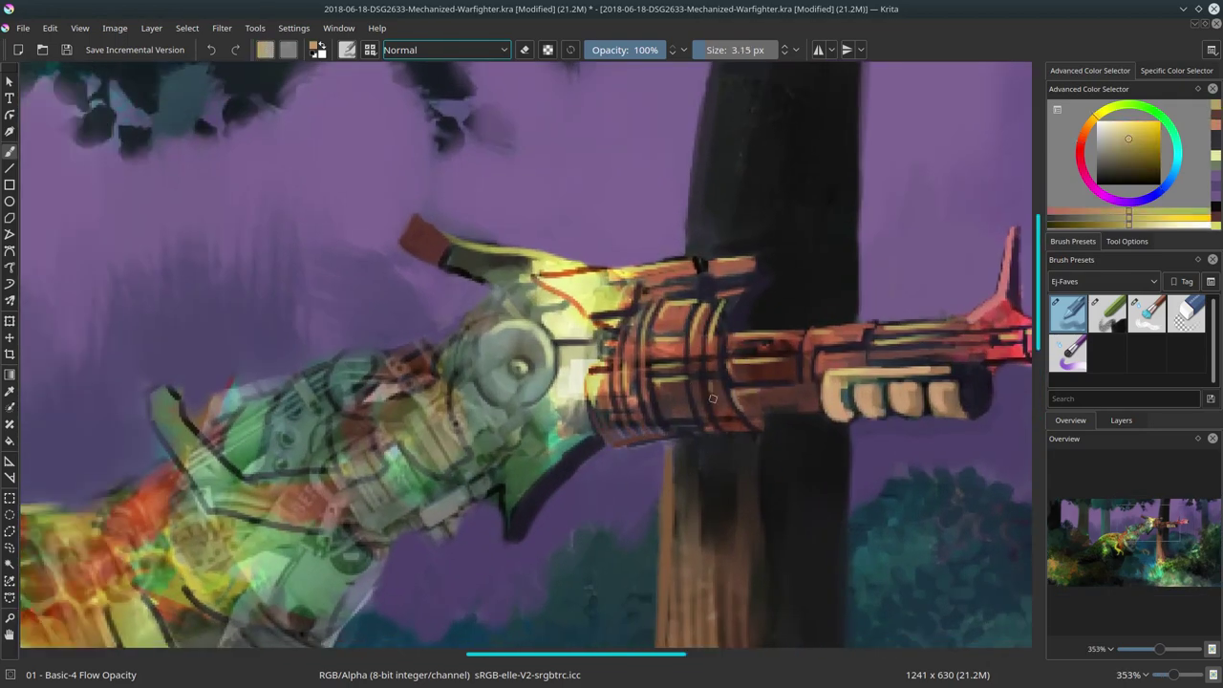
left_click(587, 399, "ctrl")
left_click(579, 338, "ctrl")
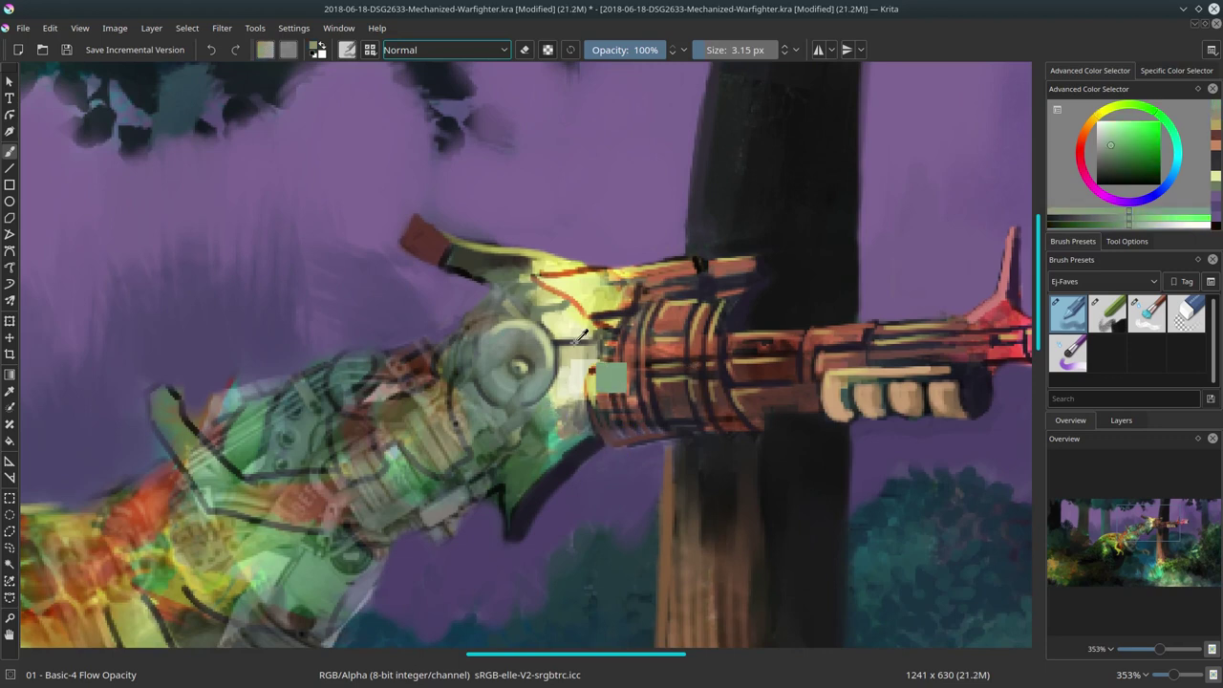
left_click(554, 438, "ctrl")
left_click(516, 516, "ctrl")
left_click(498, 533, "ctrl")
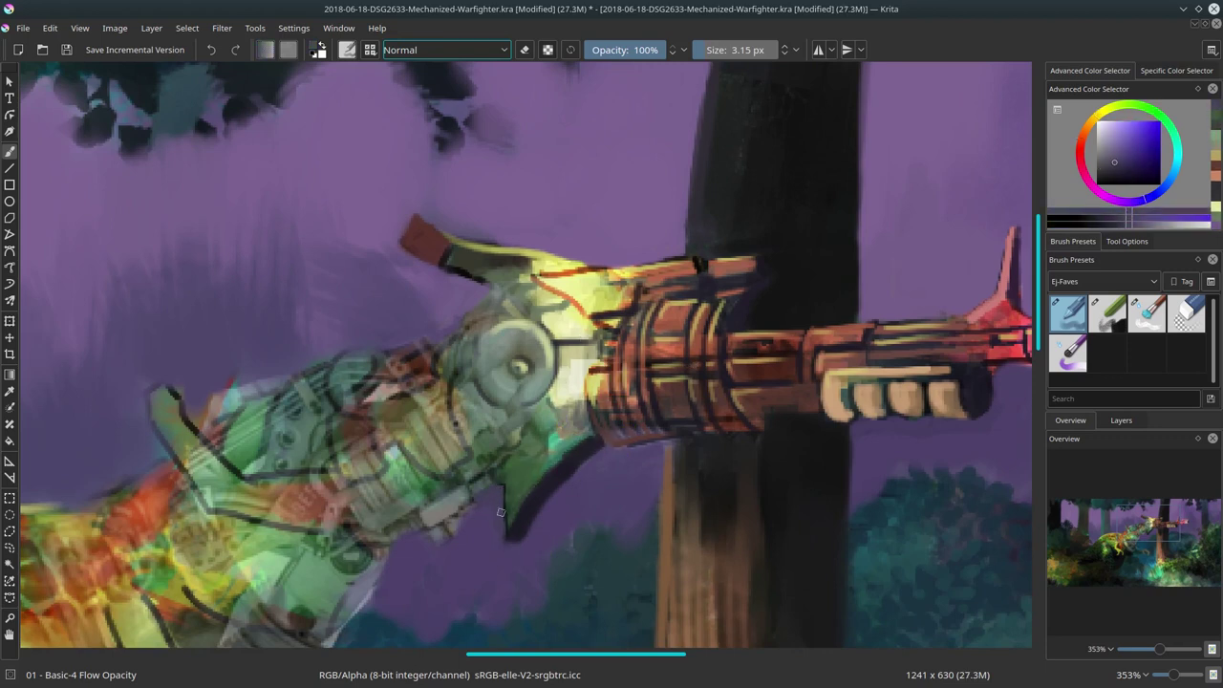
left_click(500, 512, "ctrl")
key("bracketleft")
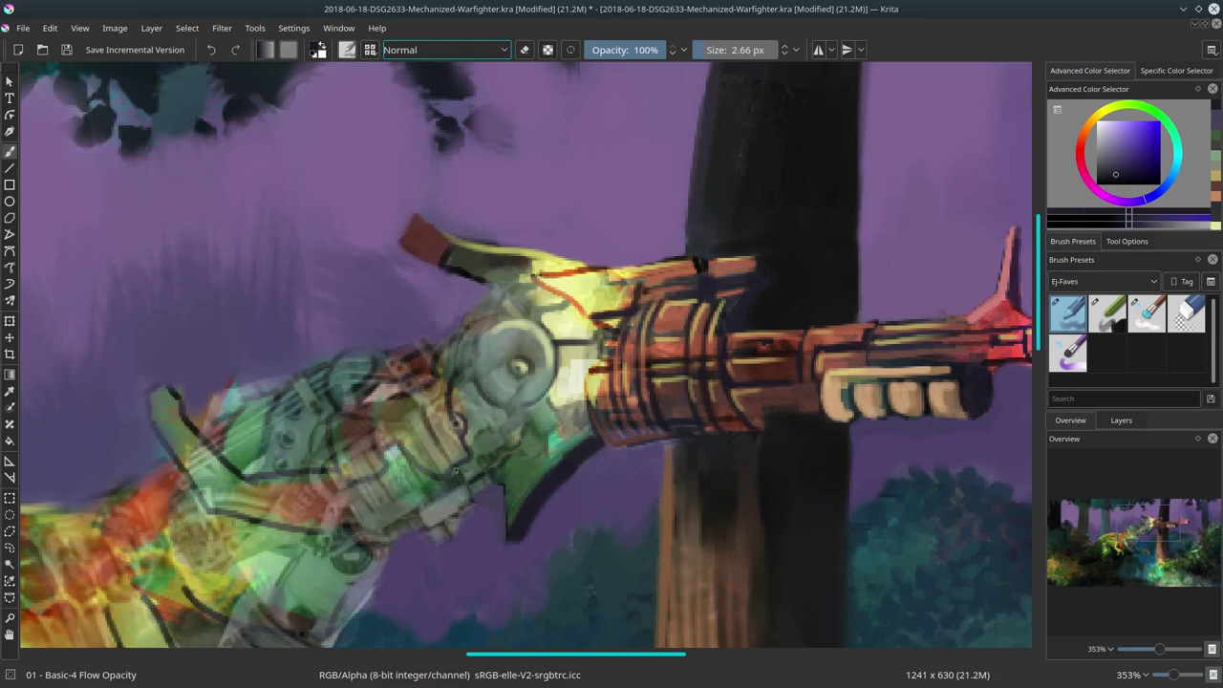
Outline the gun edge and green armour in dark lines, with soft light-green Blender Textured shading.
left_click_drag(432, 430, 520, 351)
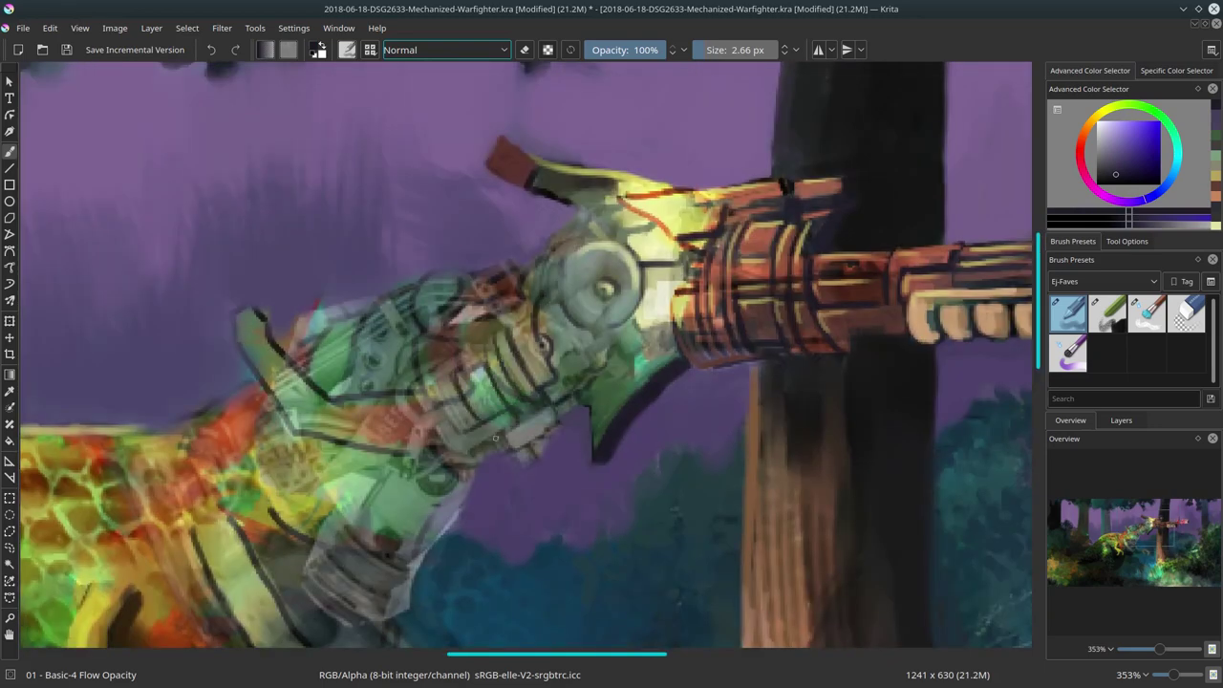
left_click_drag(514, 262, 581, 235)
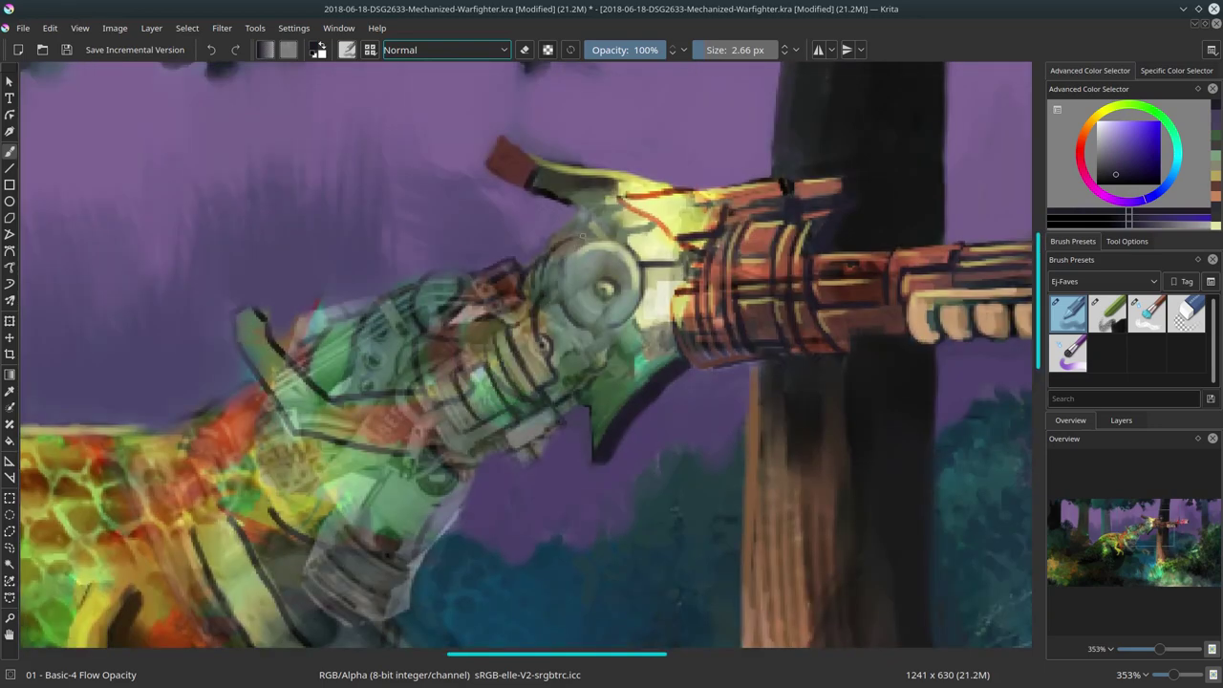
mouse_move(554, 371)
left_mouse_down()
mouse_move(592, 335)
mouse_move(603, 368)
left_mouse_up()
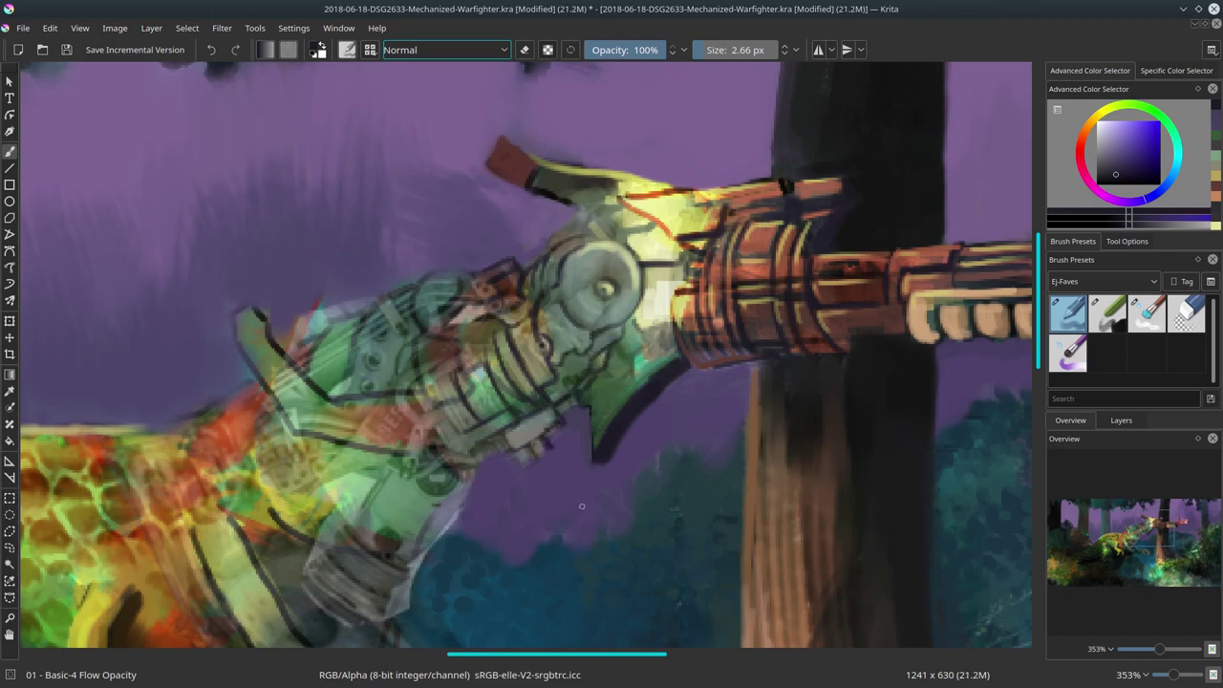
key("slash")
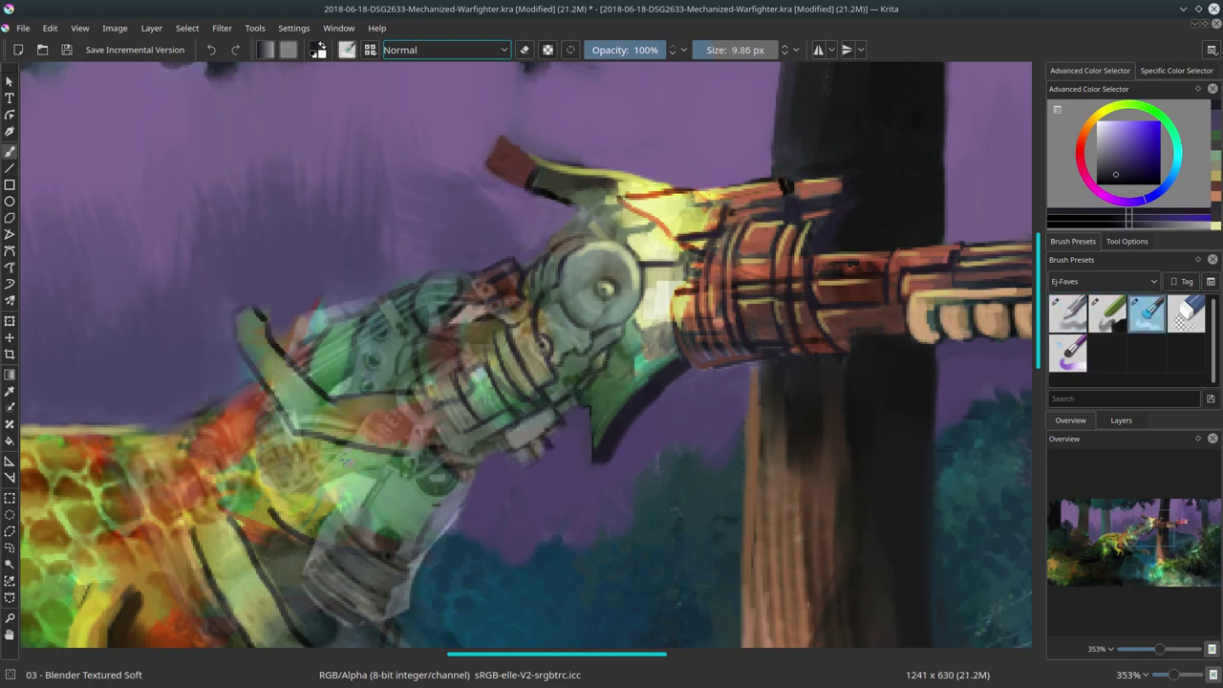
left_click_drag(346, 460, 366, 490)
key("slash")
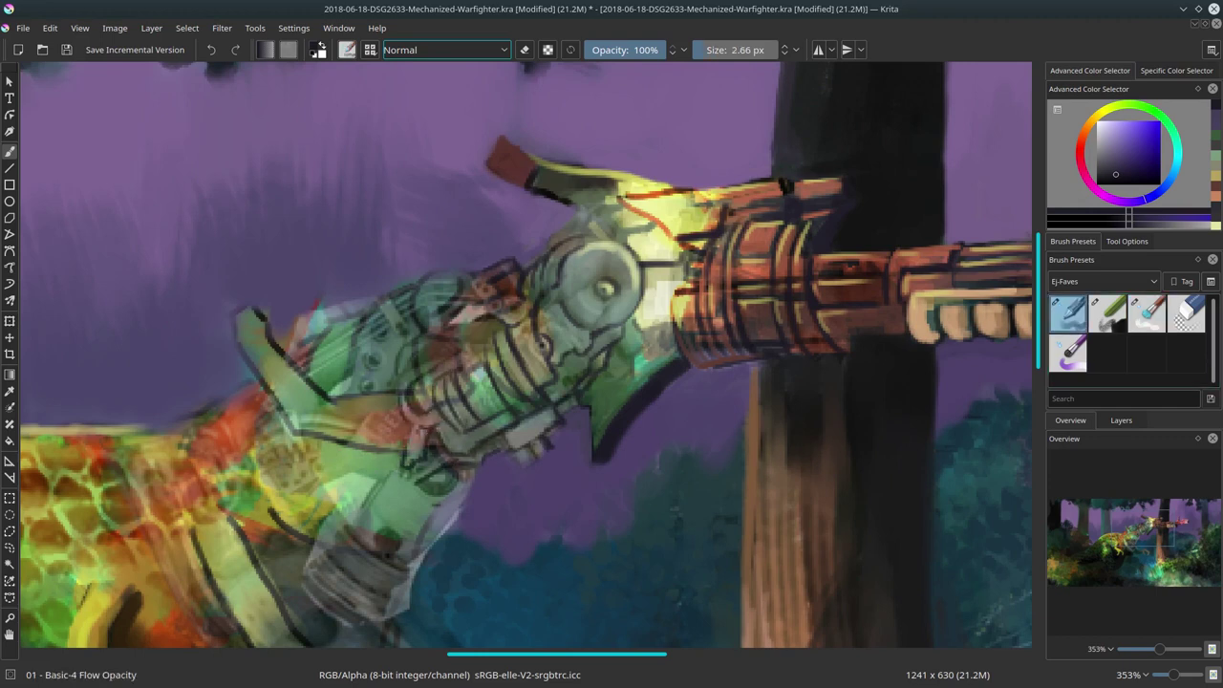
left_click_drag(357, 416, 284, 422)
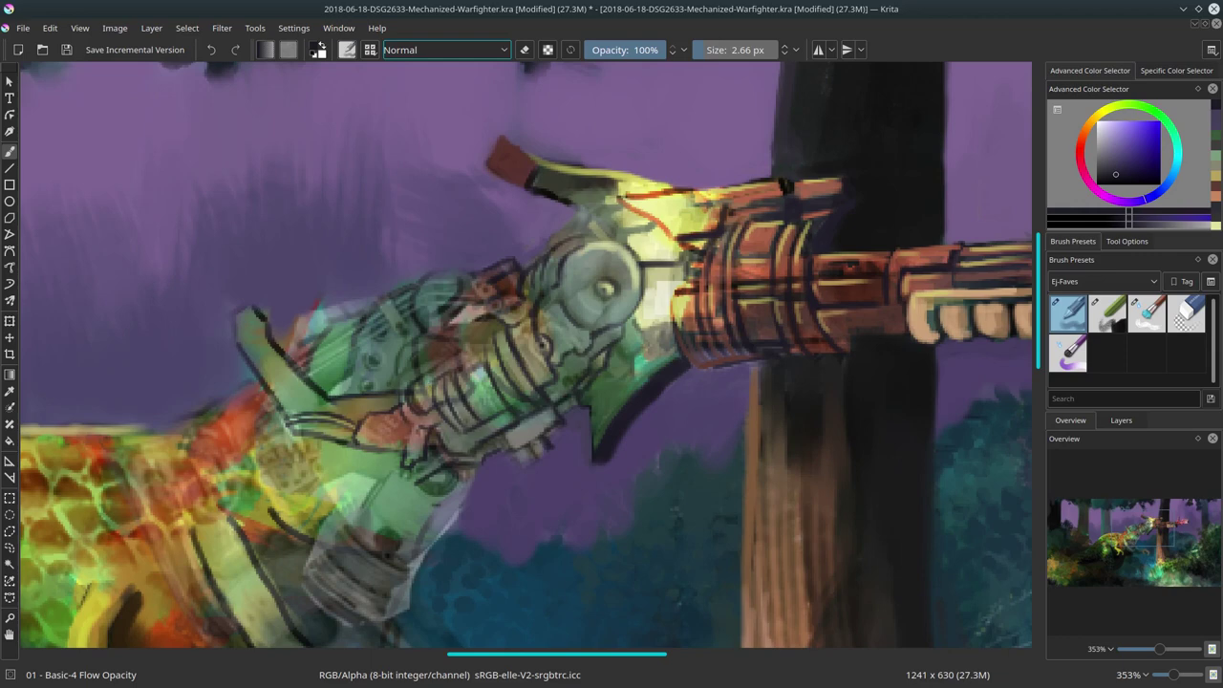
Outline the armour's lower edge in dark green-teal, darken the banded section, and add a cup-shaped detail.
left_click_drag(405, 253, 552, 75)
left_click_drag(402, 366, 498, 491)
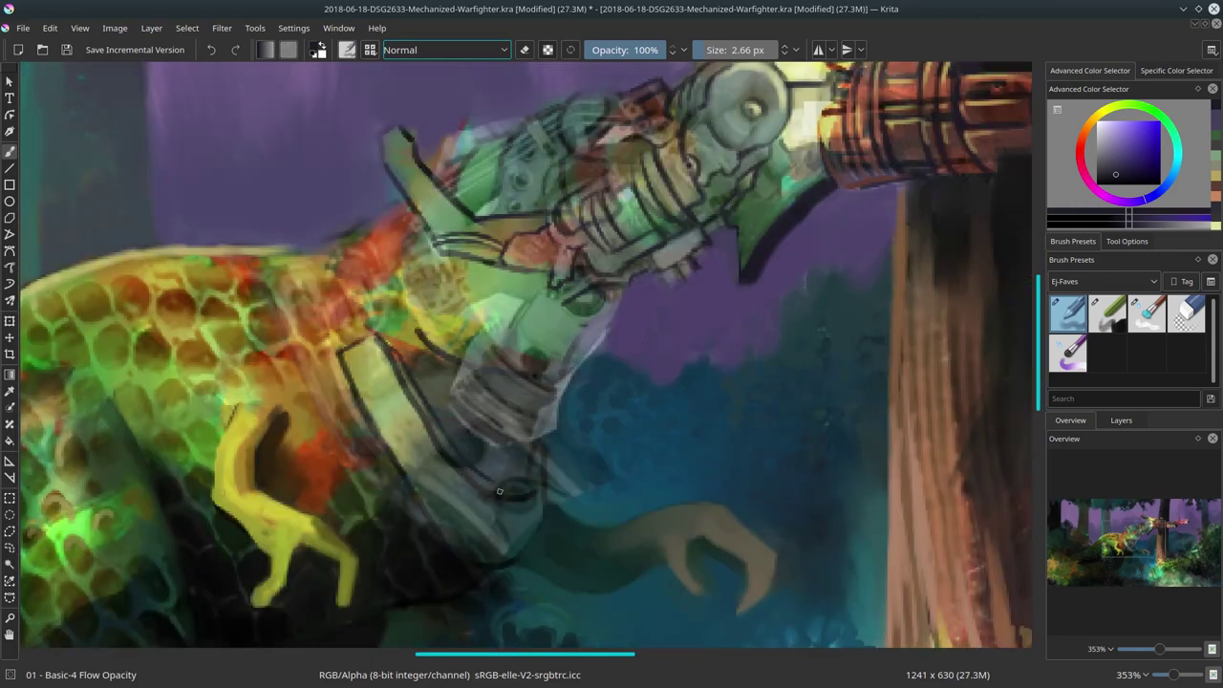
left_click(508, 495, "ctrl")
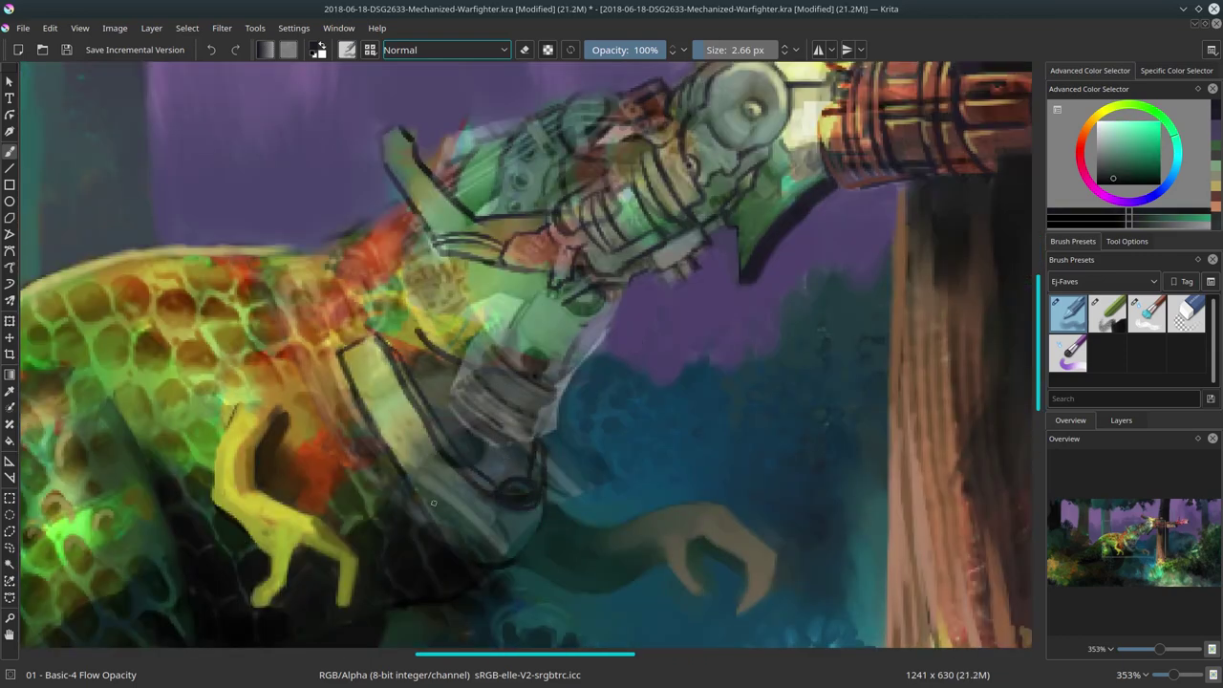
left_click_drag(405, 468, 480, 517)
left_click_drag(415, 487, 506, 550)
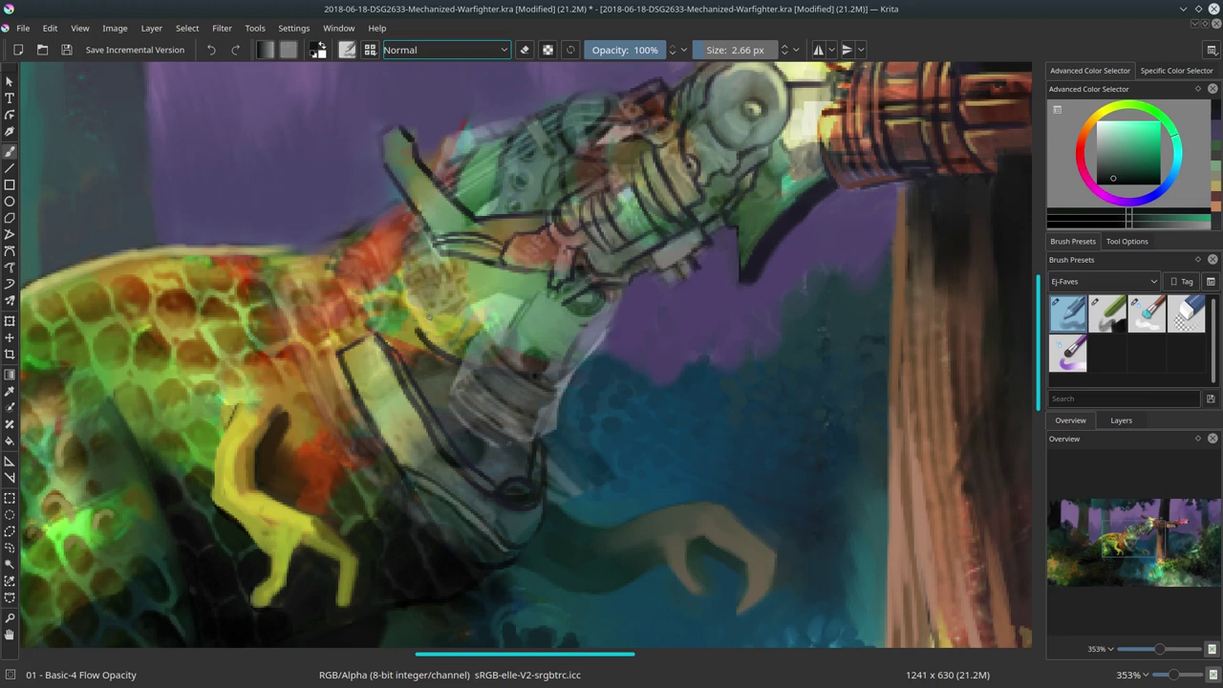
mouse_move(494, 381)
left_mouse_down()
mouse_move(468, 420)
mouse_move(551, 400)
mouse_move(573, 308)
mouse_move(597, 296)
left_mouse_up()
mouse_move(409, 292)
left_mouse_down()
mouse_move(469, 253)
mouse_move(403, 258)
left_mouse_up()
mouse_move(407, 282)
left_mouse_down()
mouse_move(468, 311)
mouse_move(523, 298)
left_mouse_up()
Sample teal and dark green while toggling between Blender Textured Soft and Basic-4 Flow Opacity.
scroll(526, 516, "down", 2)
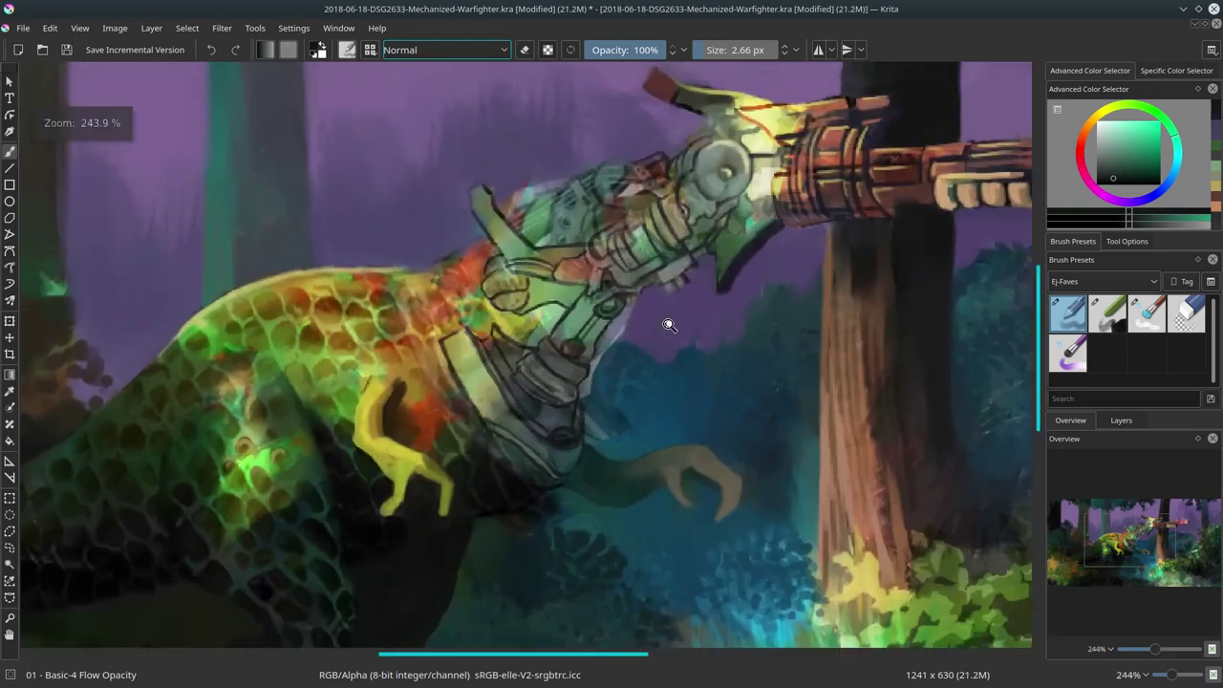
scroll(537, 262, "up", 2)
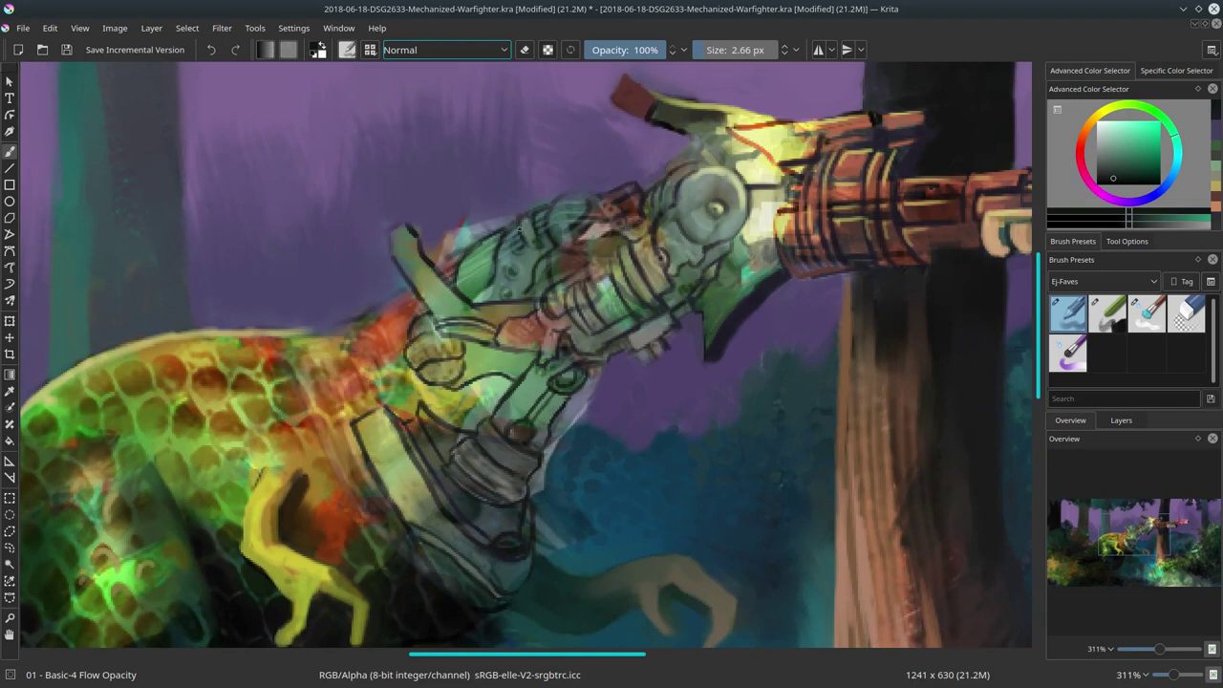
key("slash")
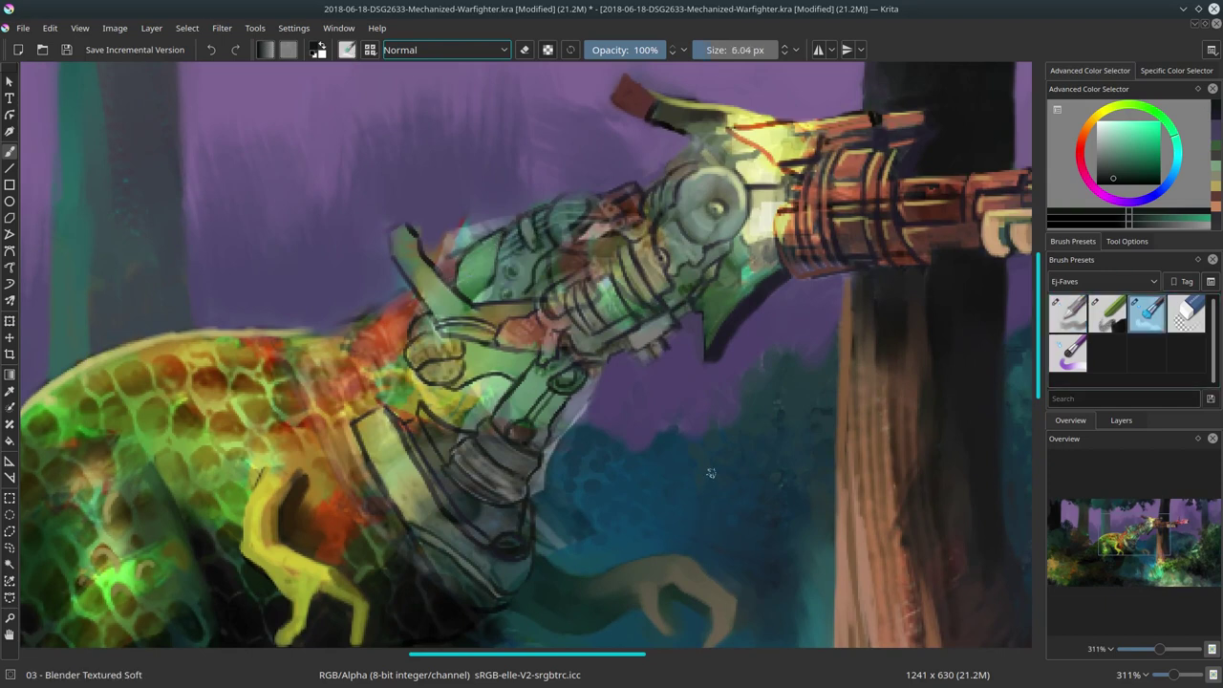
key("slash")
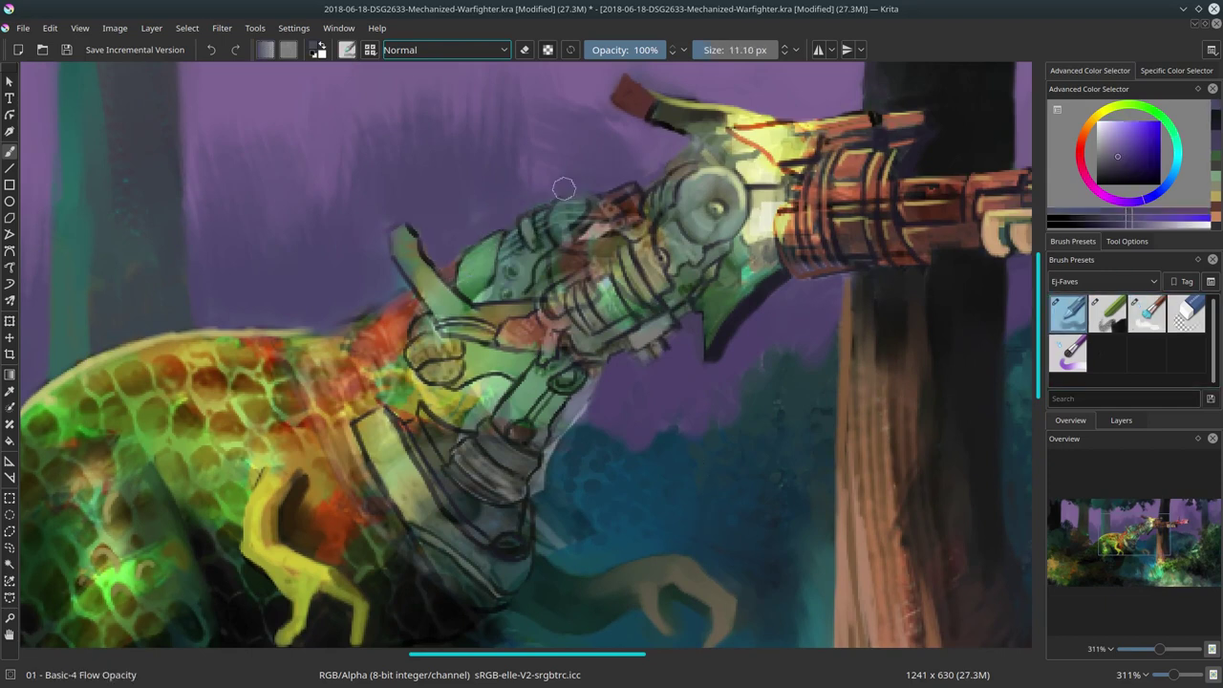
left_click(574, 446, "ctrl")
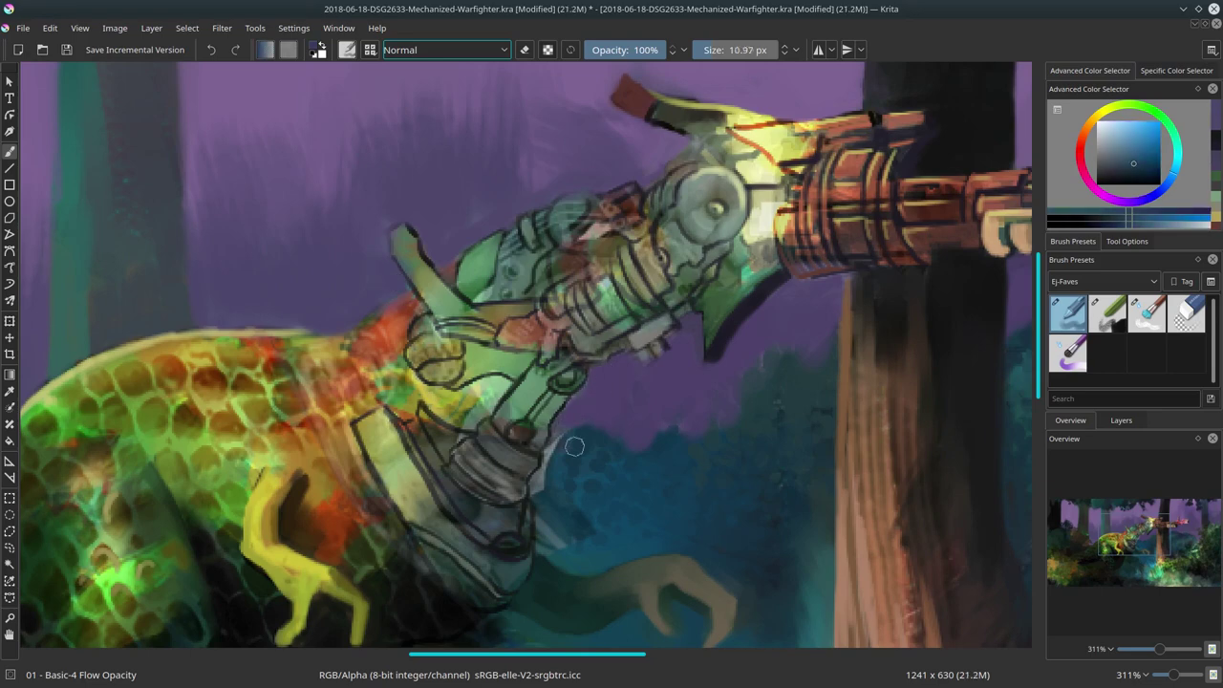
left_click(553, 468, "ctrl")
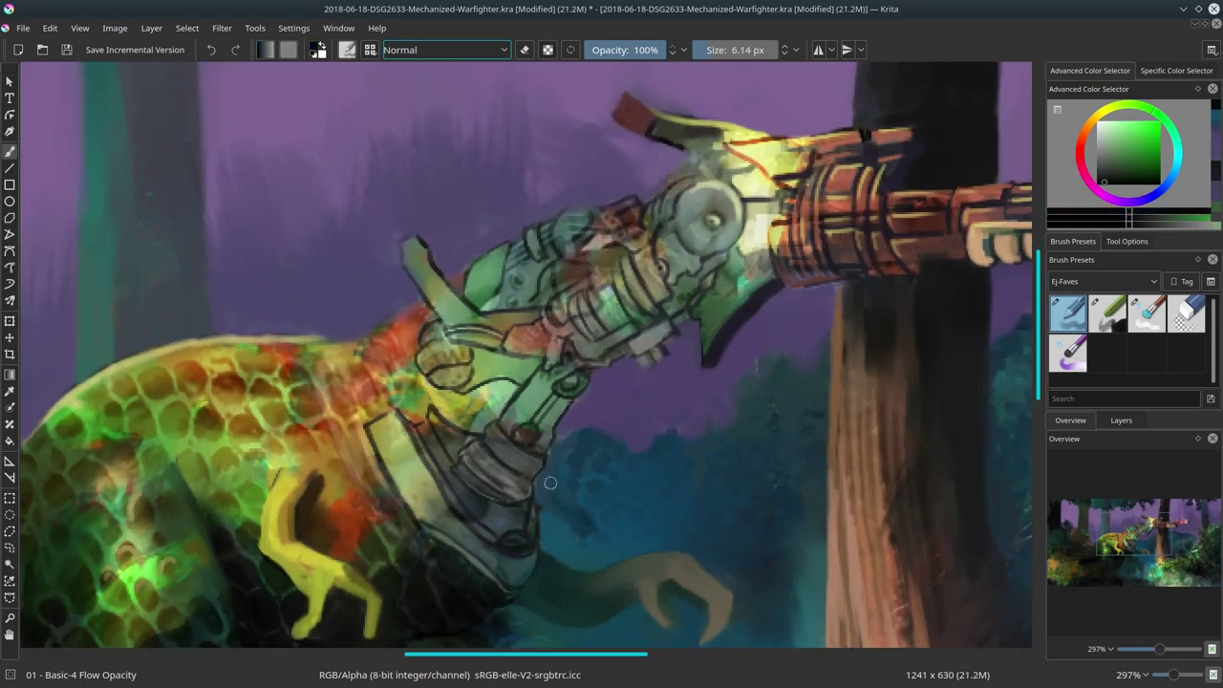
key("slash")
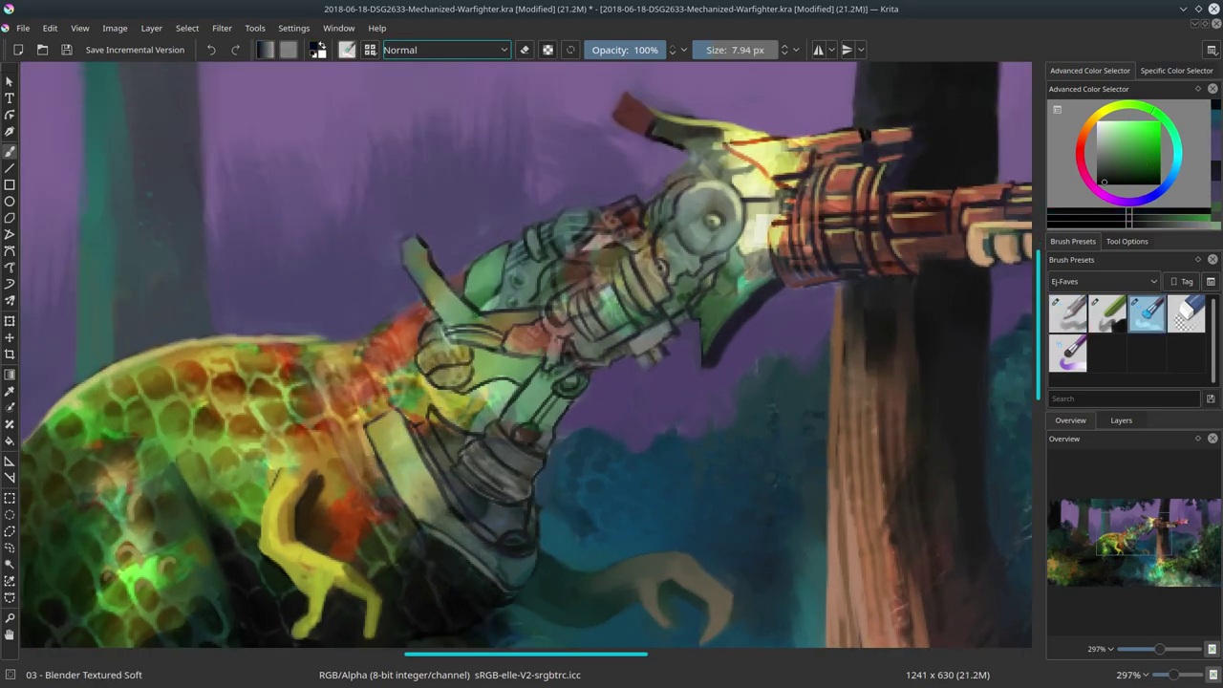
scroll(623, 446, "down", 5)
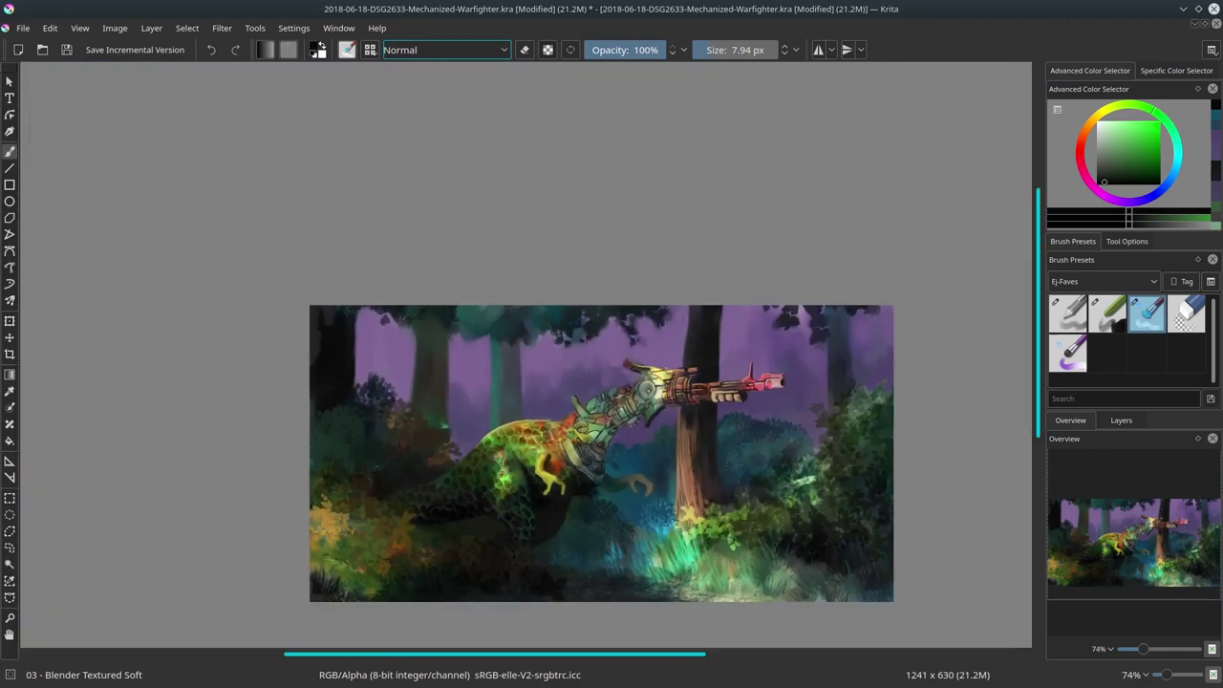
key("slash")
Frame the gun arm and set the brush to about 15 px.
scroll(630, 375, "up", 5)
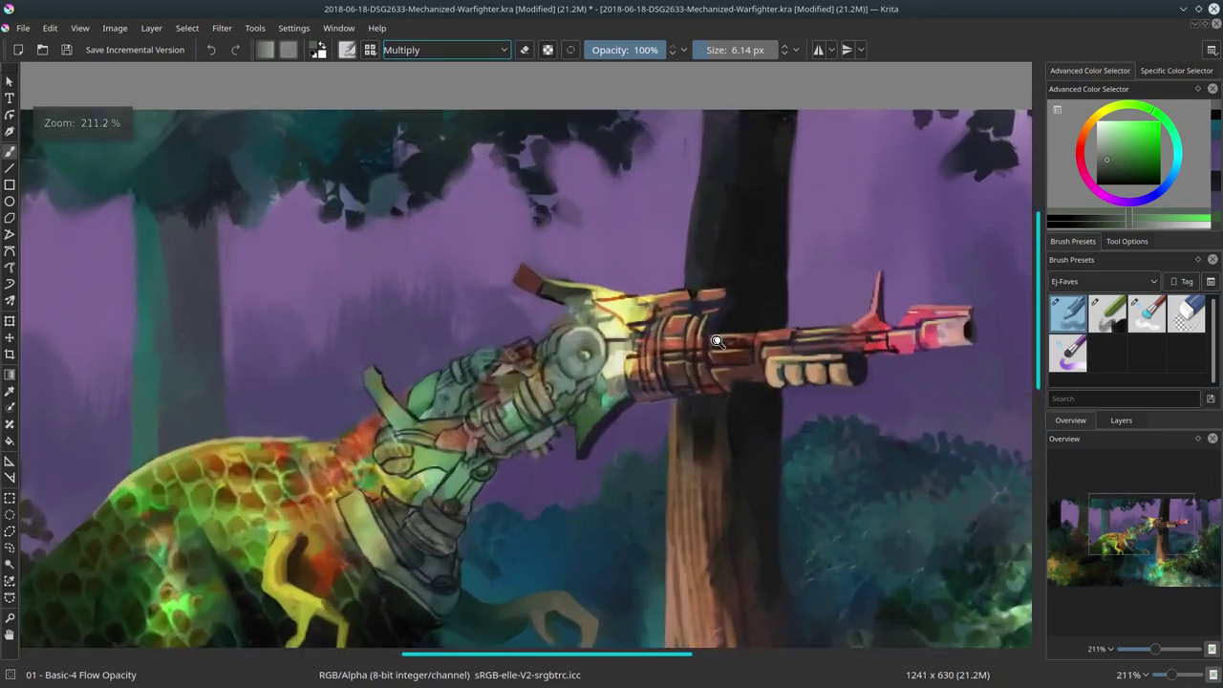
key("bracketleft")
key("bracketleft")
key("bracketleft")
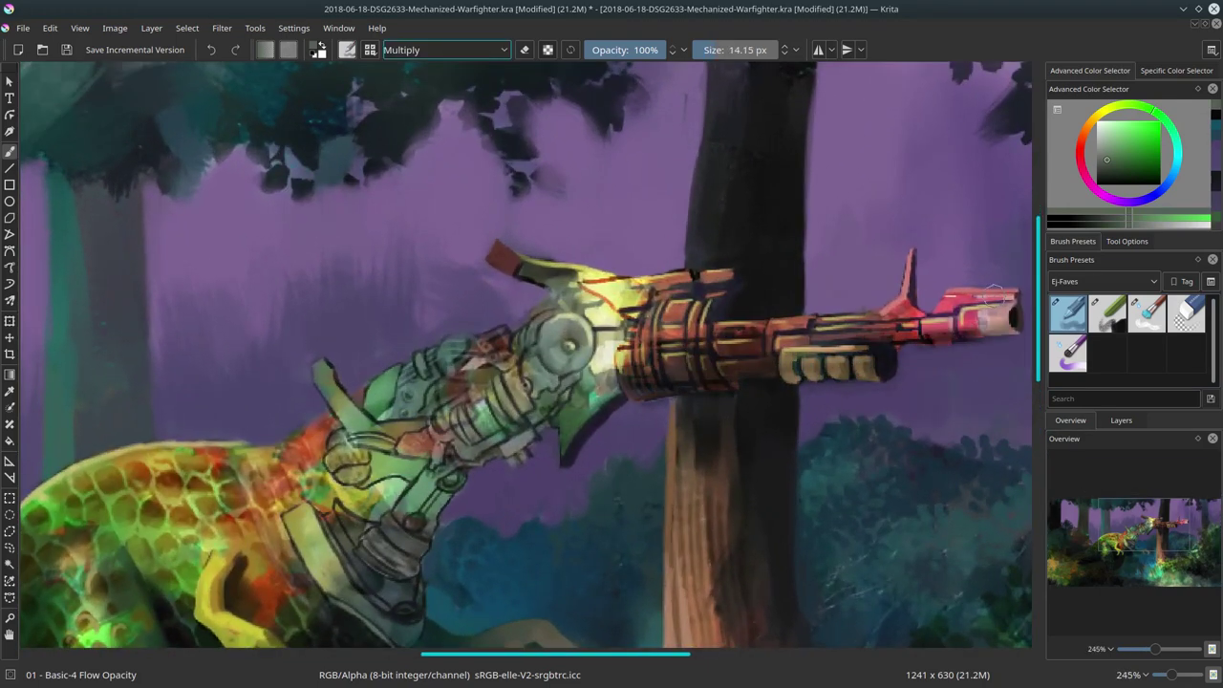
key("bracketright")
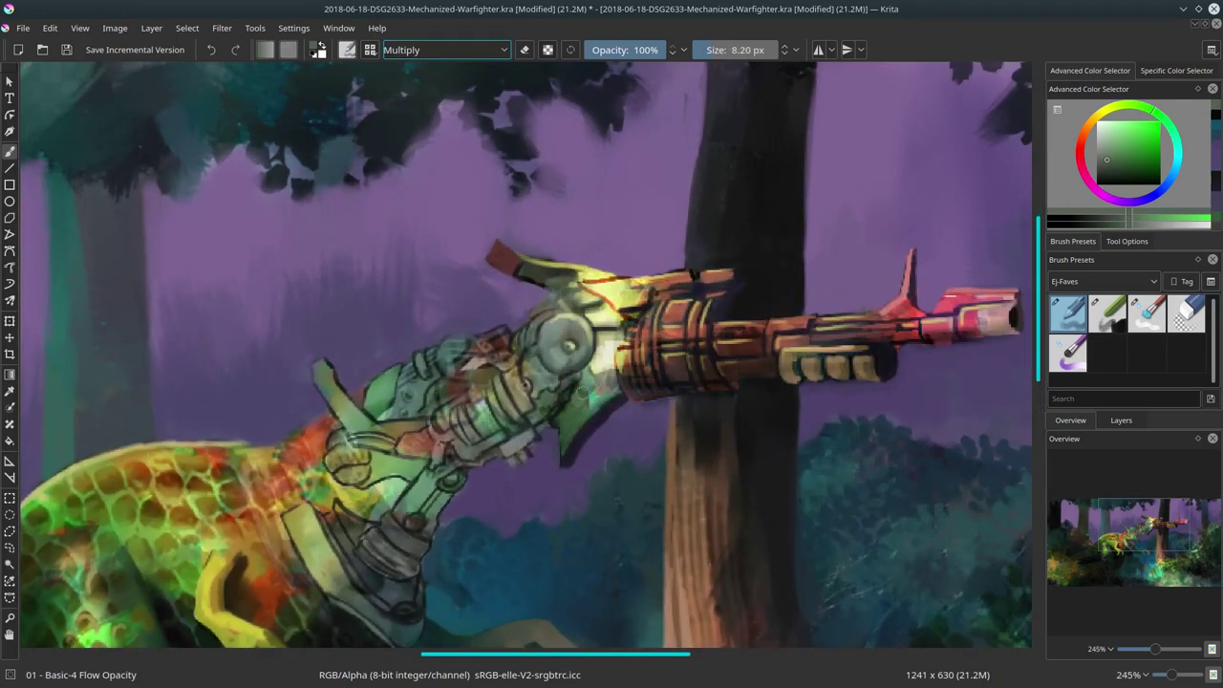
key("bracketright")
key("bracketright")
key("bracketright")
left_click_drag(517, 421, 565, 345)
key("bracketleft")
key("bracketleft")
key("bracketleft")
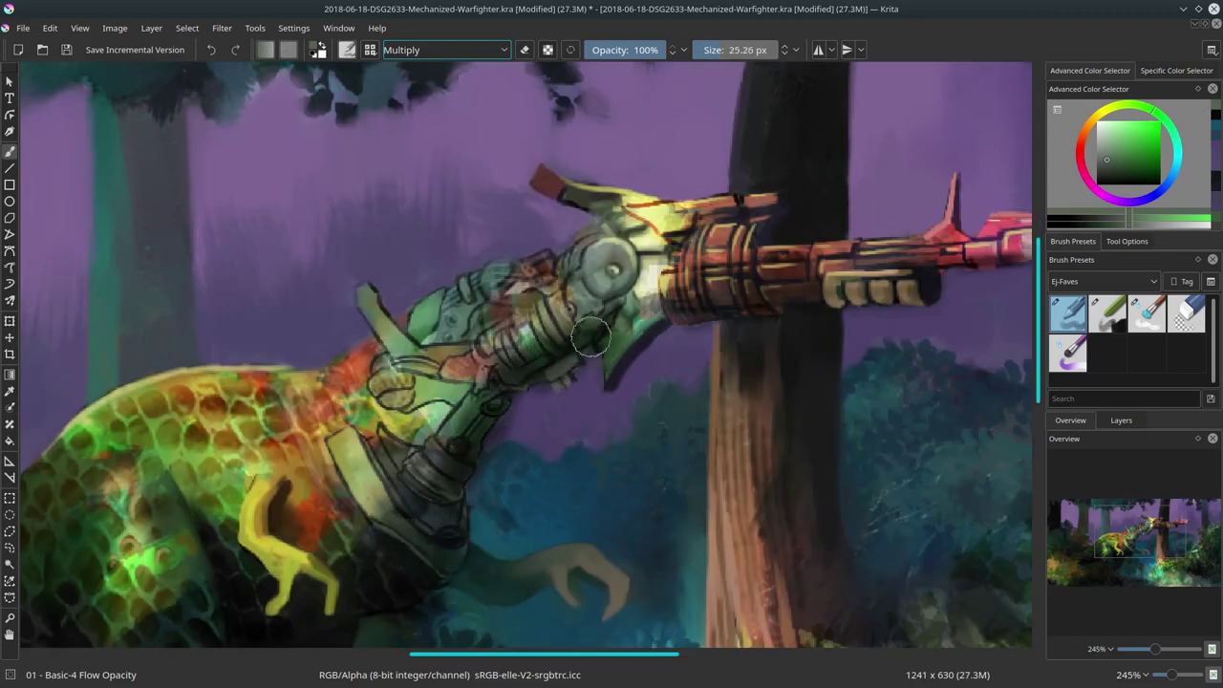
Paint faint tan highlights on the gun in Color Dodge at 22% opacity.
left_click(664, 301, "ctrl")
left_click(445, 50)
left_click(439, 124)
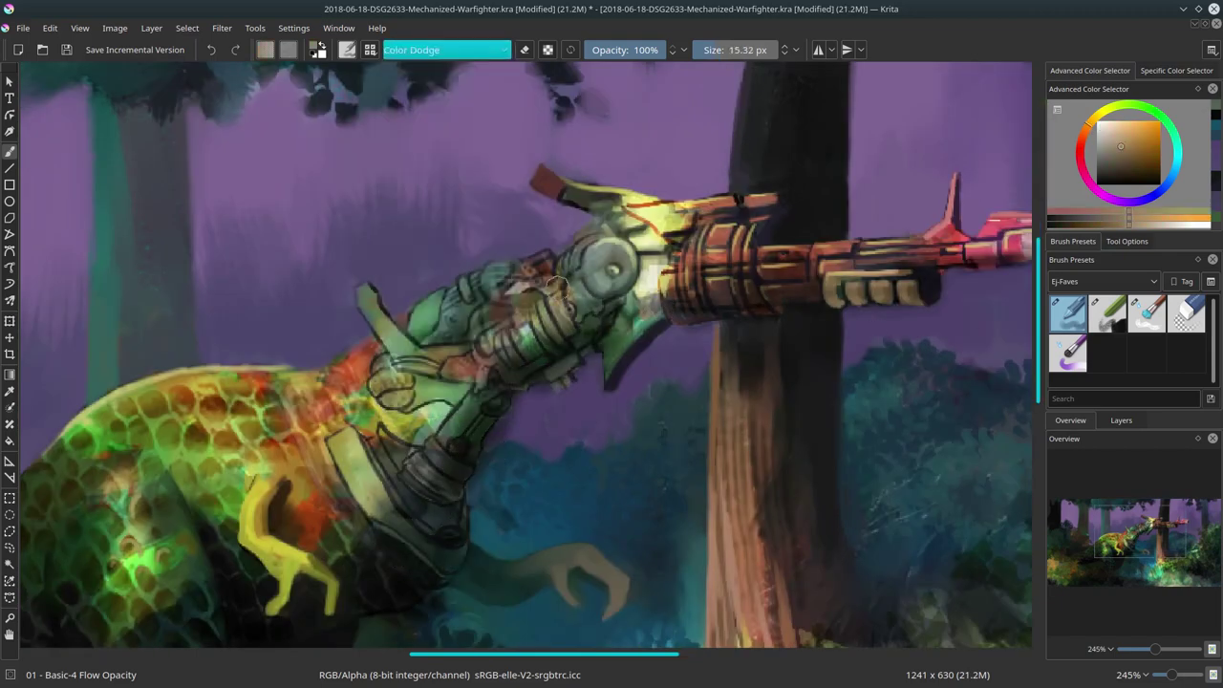
left_click(603, 49)
left_click_drag(554, 306, 602, 239)
left_click_drag(496, 277, 621, 248)
Brighten the arm, shoulder armour and gun arm with more Color Dodge strokes.
key("bracketleft")
key("bracketleft")
key("bracketleft")
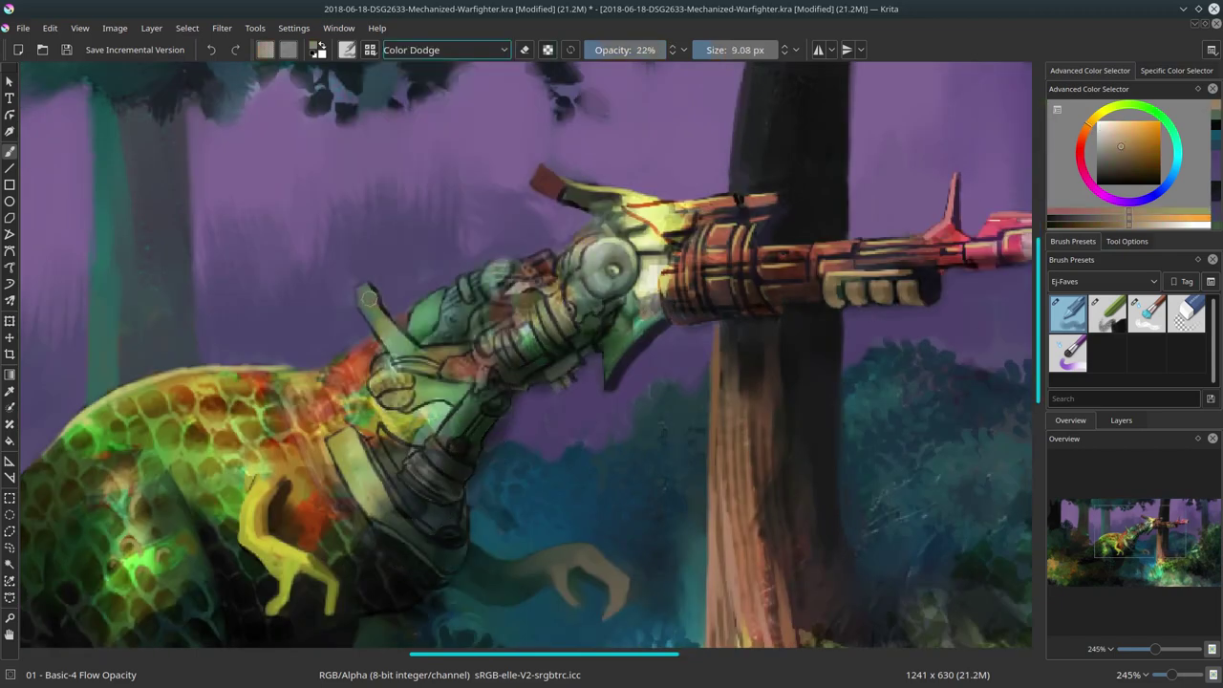
left_click_drag(368, 292, 399, 352)
key("bracketright")
key("bracketright")
key("bracketright")
key("bracketleft")
mouse_move(454, 423)
left_mouse_down()
mouse_move(449, 469)
mouse_move(430, 383)
mouse_move(382, 387)
left_mouse_up()
mouse_move(448, 334)
left_mouse_down()
mouse_move(451, 292)
mouse_move(420, 320)
left_mouse_up()
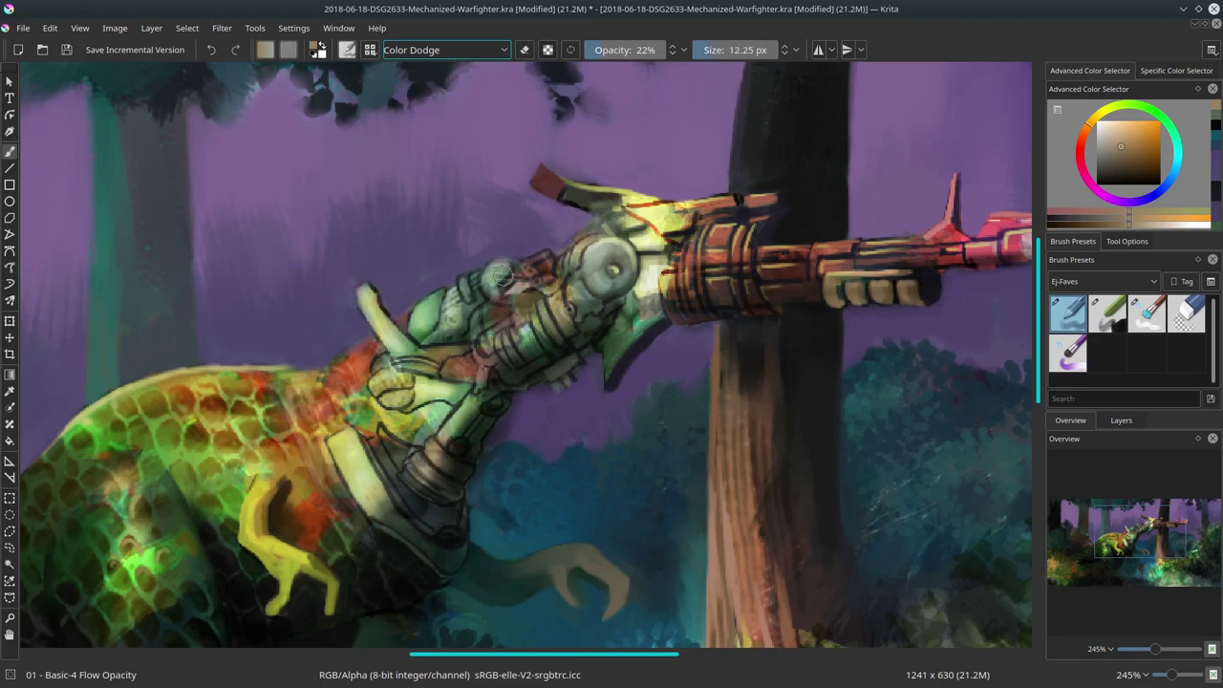
left_click_drag(497, 277, 466, 291)
left_click_drag(521, 330, 473, 315)
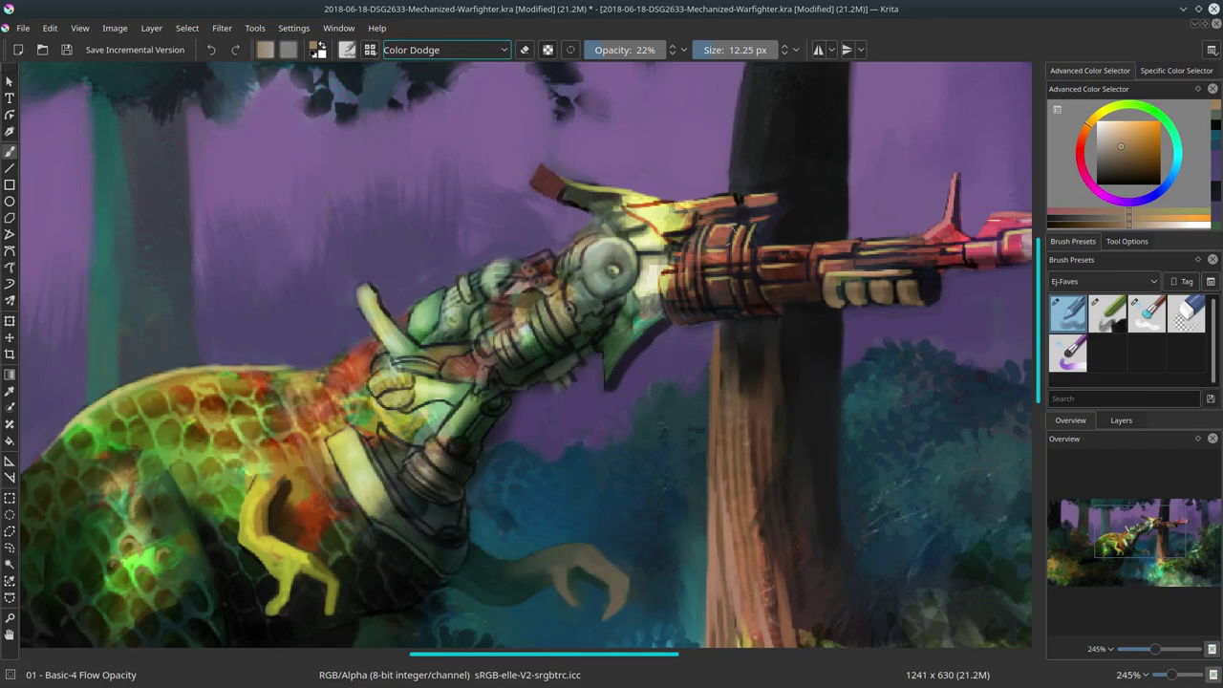
mouse_move(696, 236)
left_mouse_down()
mouse_move(759, 244)
mouse_move(759, 210)
left_mouse_up()
left_click_drag(745, 253, 916, 244)
Zoom out and save the painting.
scroll(863, 300, "down", 5)
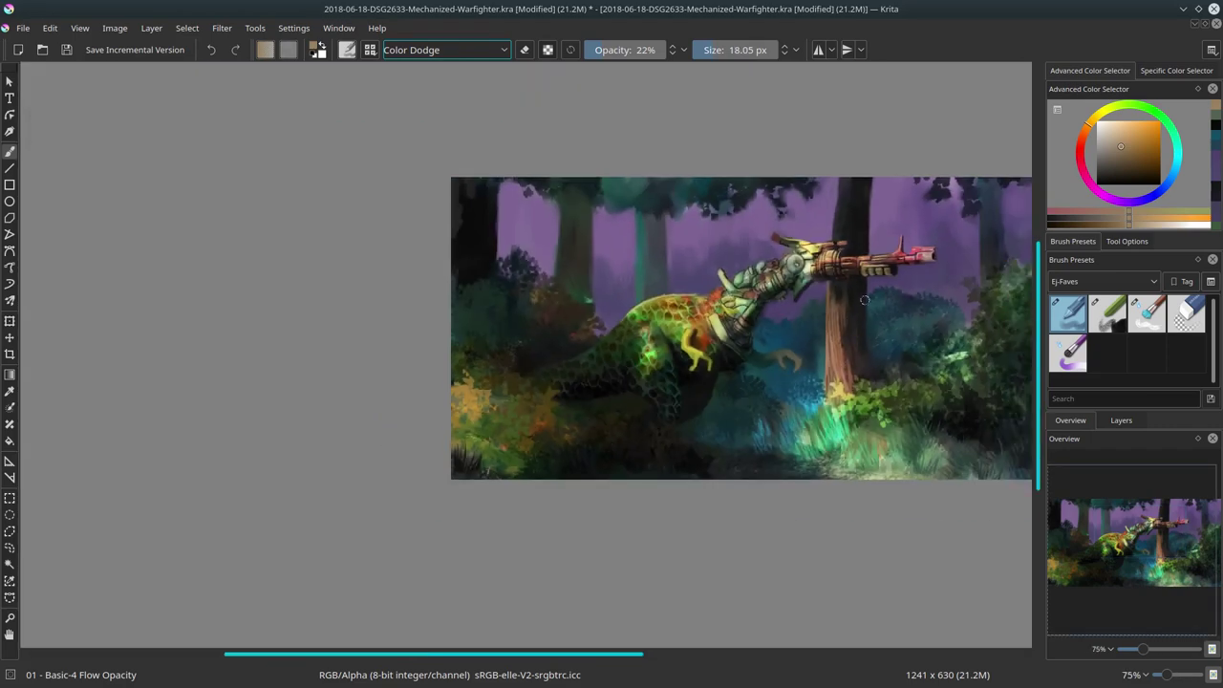
left_click(66, 50)
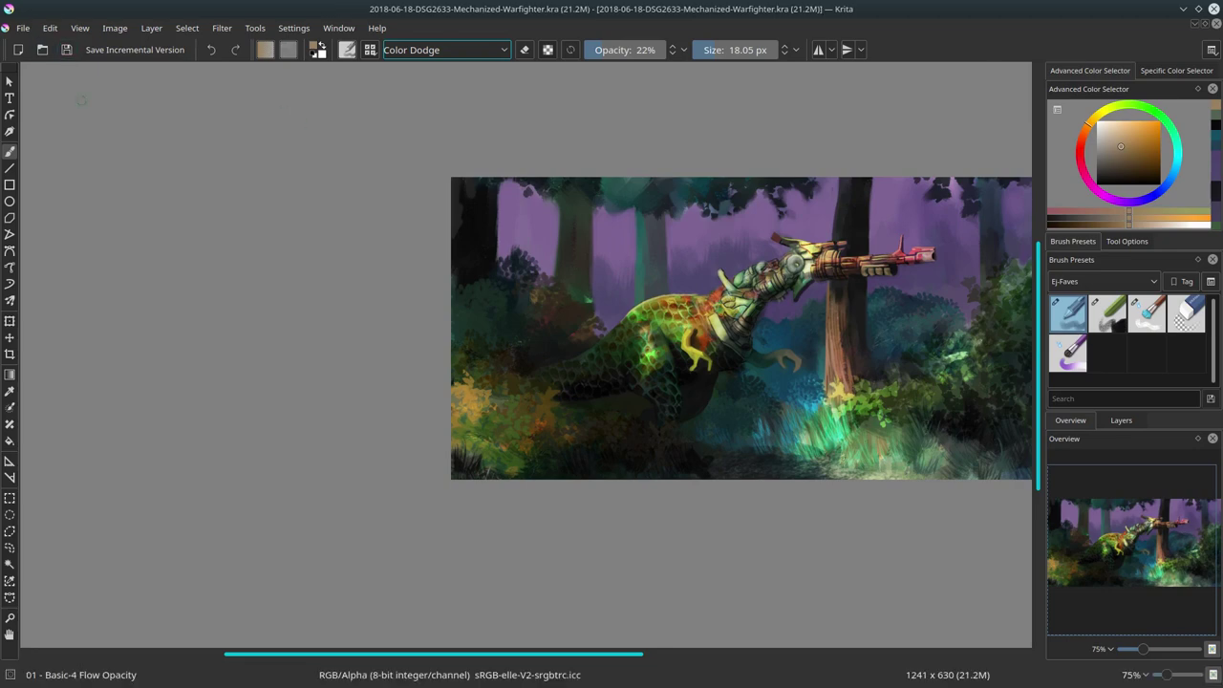
left_click(1146, 312)
Touch up near the gun claws and paint orange-yellow highlights along the barrel top.
scroll(777, 313, "up", 8)
left_click_drag(777, 312, 576, 486)
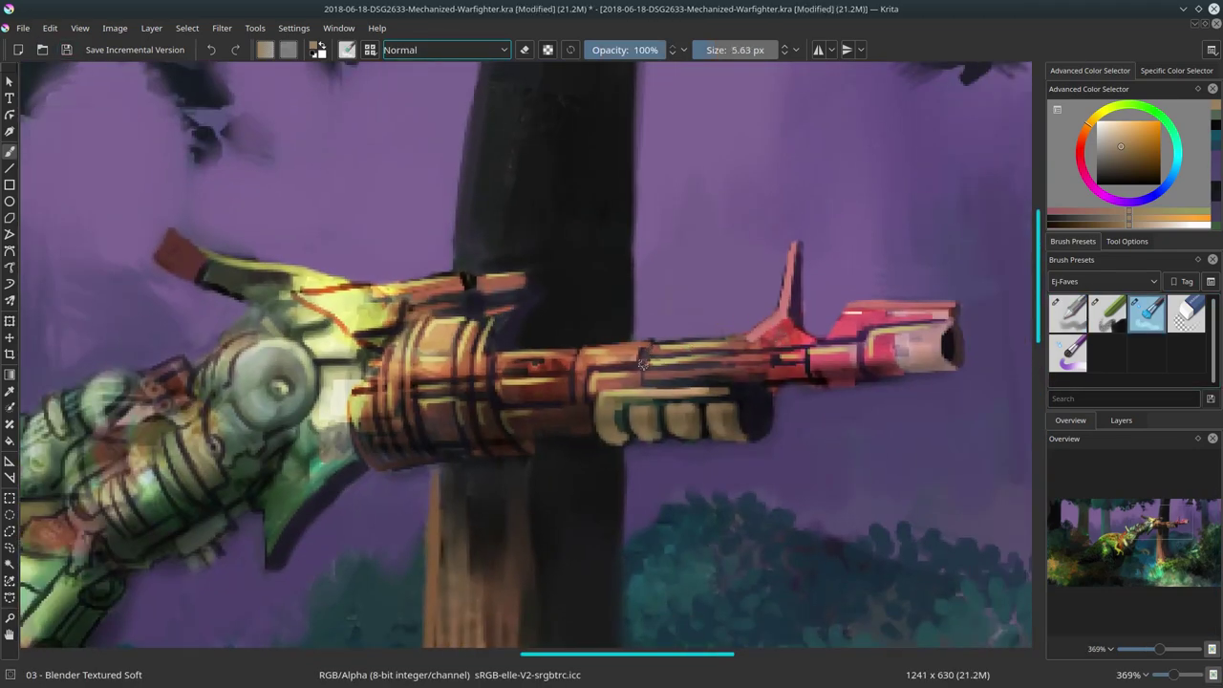
mouse_move(745, 349)
left_mouse_down()
mouse_move(707, 410)
mouse_move(812, 356)
mouse_move(941, 323)
left_mouse_up()
mouse_move(680, 359)
left_mouse_down()
mouse_move(583, 346)
mouse_move(501, 374)
mouse_move(564, 401)
mouse_move(511, 420)
mouse_move(616, 405)
left_mouse_up()
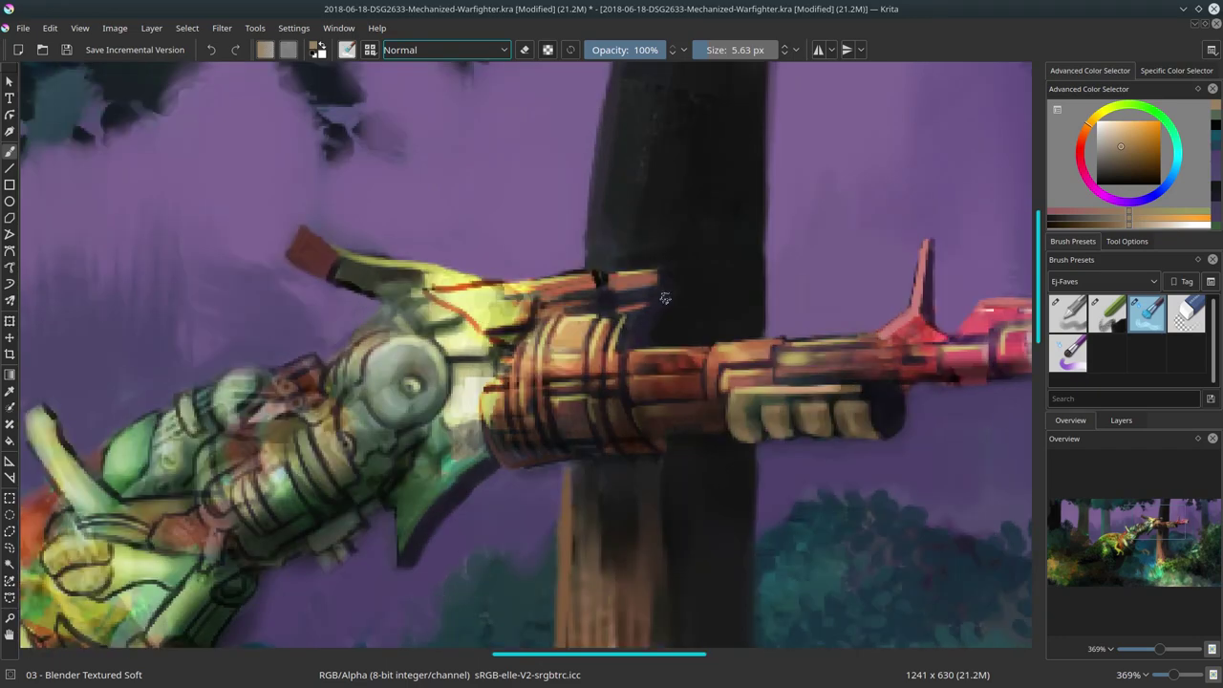
key("]")
left_click_drag(583, 277, 516, 292)
left_click_drag(660, 267, 531, 279)
mouse_move(492, 287)
left_mouse_down()
mouse_move(430, 320)
mouse_move(538, 303)
mouse_move(601, 277)
mouse_move(668, 287)
left_mouse_up()
Add light and dark accents and vertical strokes on the barrel bands.
key("bracketleft")
left_click_drag(549, 324, 543, 410)
left_click_drag(516, 344, 535, 444)
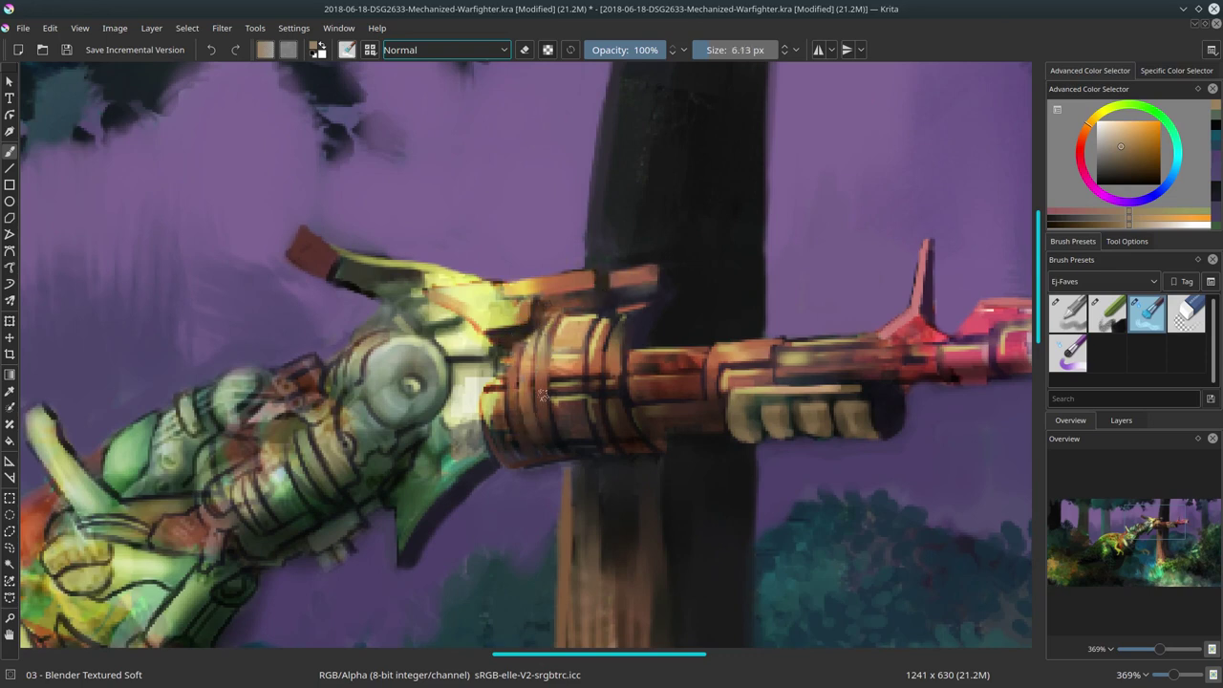
mouse_move(543, 394)
left_mouse_down()
mouse_move(590, 401)
mouse_move(564, 311)
mouse_move(592, 379)
left_mouse_up()
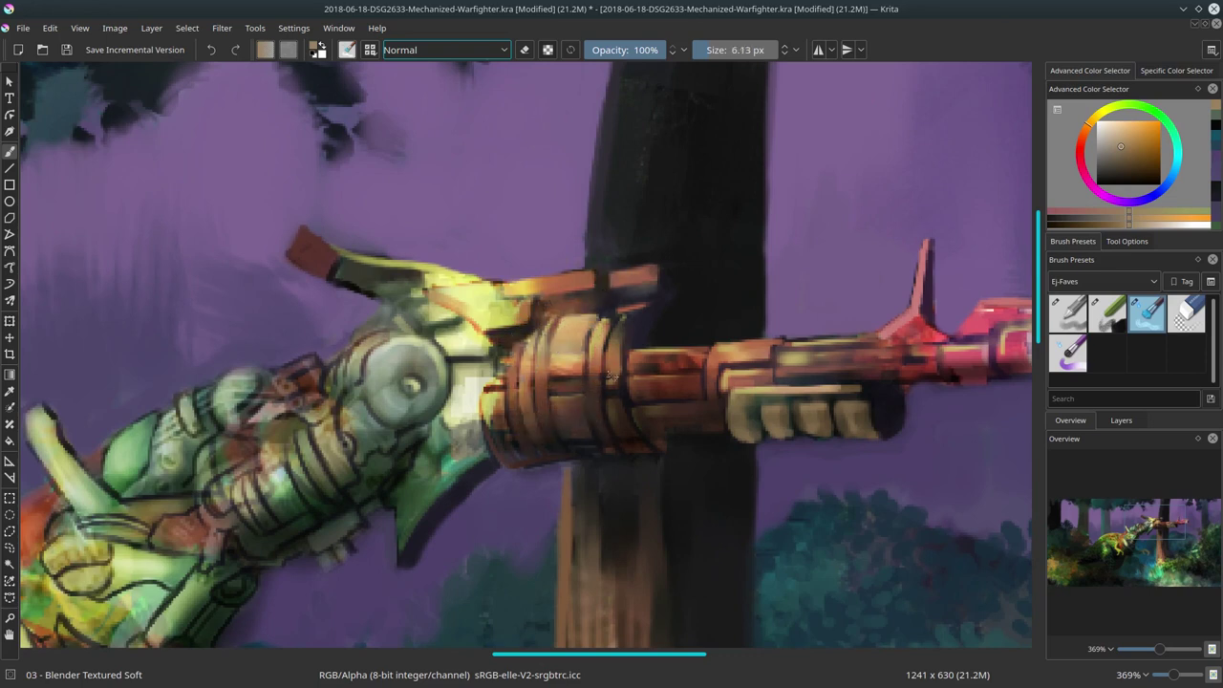
left_click_drag(618, 317, 620, 382)
mouse_move(499, 440)
left_mouse_down()
mouse_move(492, 386)
mouse_move(516, 456)
left_mouse_up()
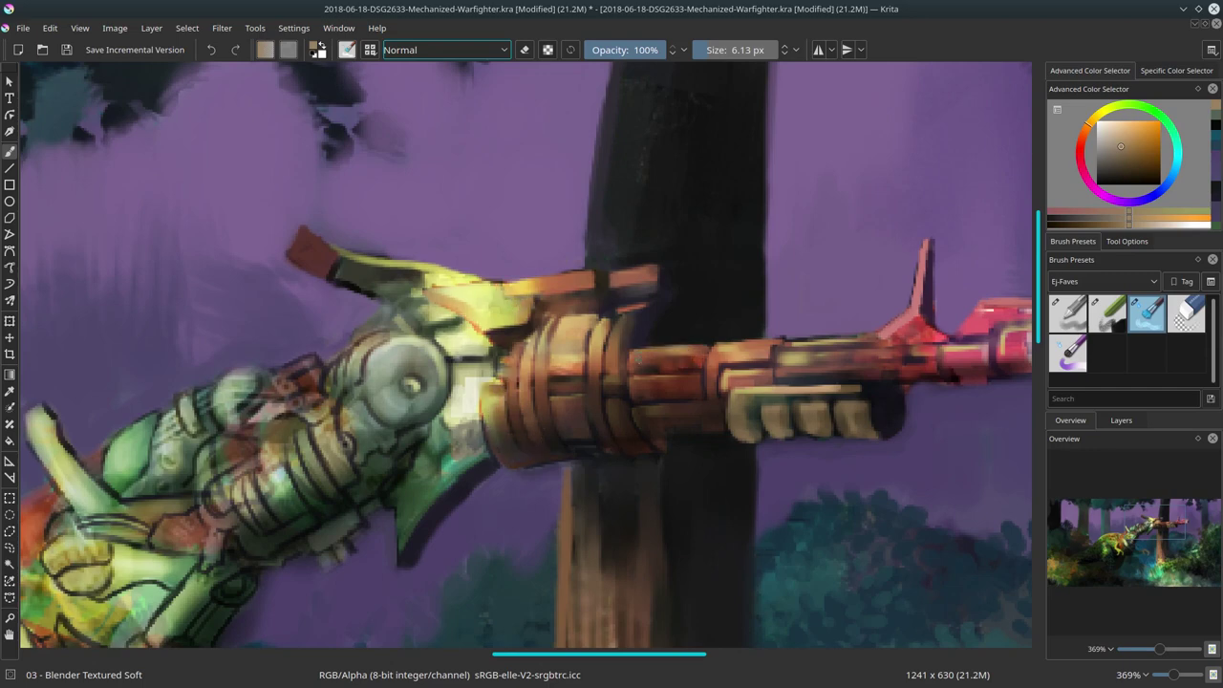
left_click_drag(622, 375, 622, 323)
left_click_drag(591, 375, 590, 325)
Paint warm highlights near the grip, red top and muzzle, and lighten the grey gear.
key("1")
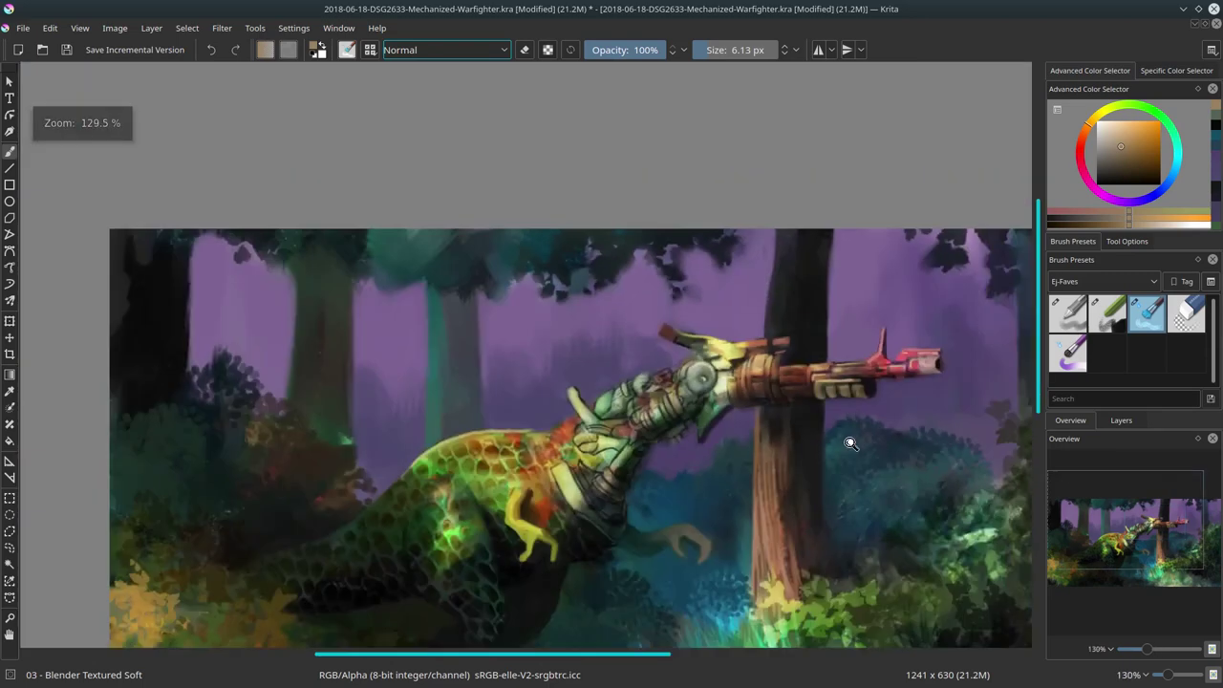
scroll(822, 363, "up", 5)
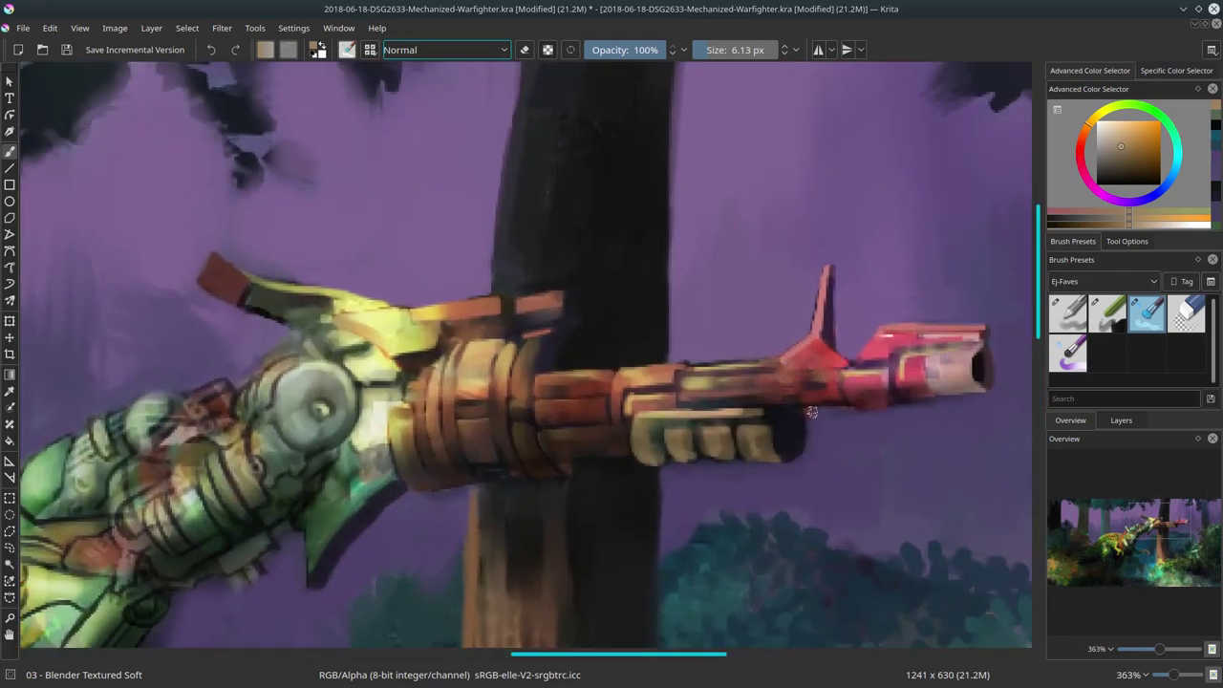
left_click_drag(717, 402, 654, 416)
left_click_drag(883, 336, 979, 334)
mouse_move(903, 355)
left_mouse_down()
mouse_move(917, 390)
mouse_move(890, 397)
mouse_move(984, 397)
left_mouse_up()
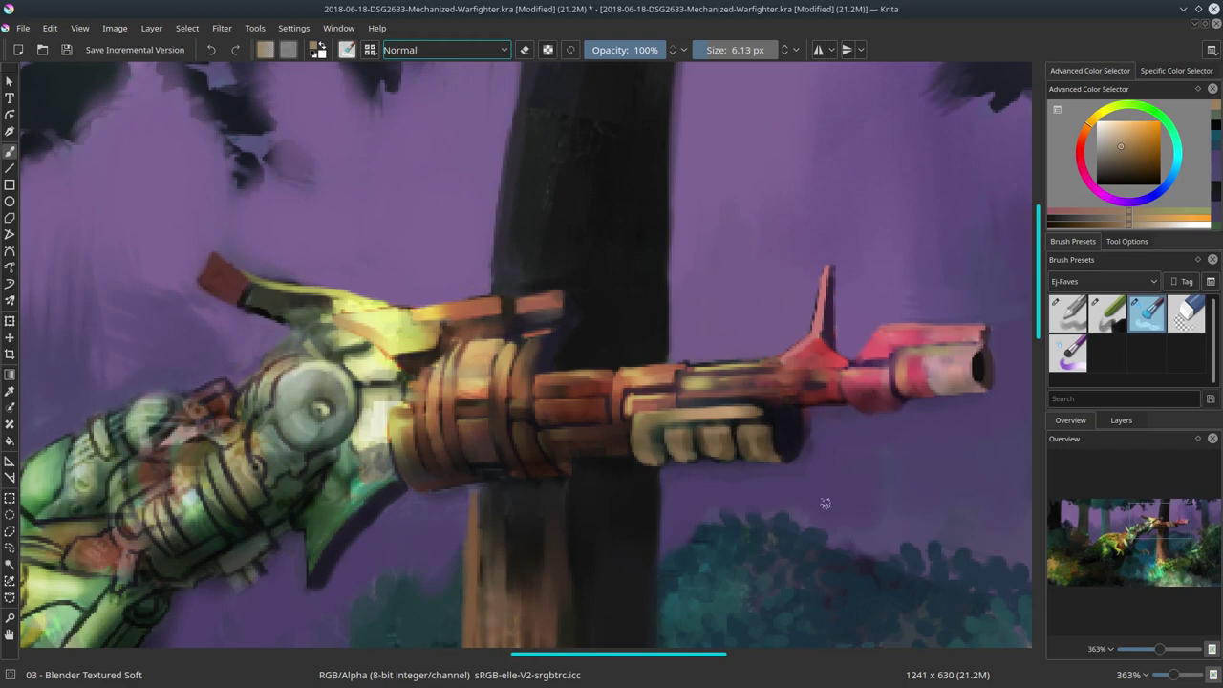
left_click_drag(555, 517, 804, 479)
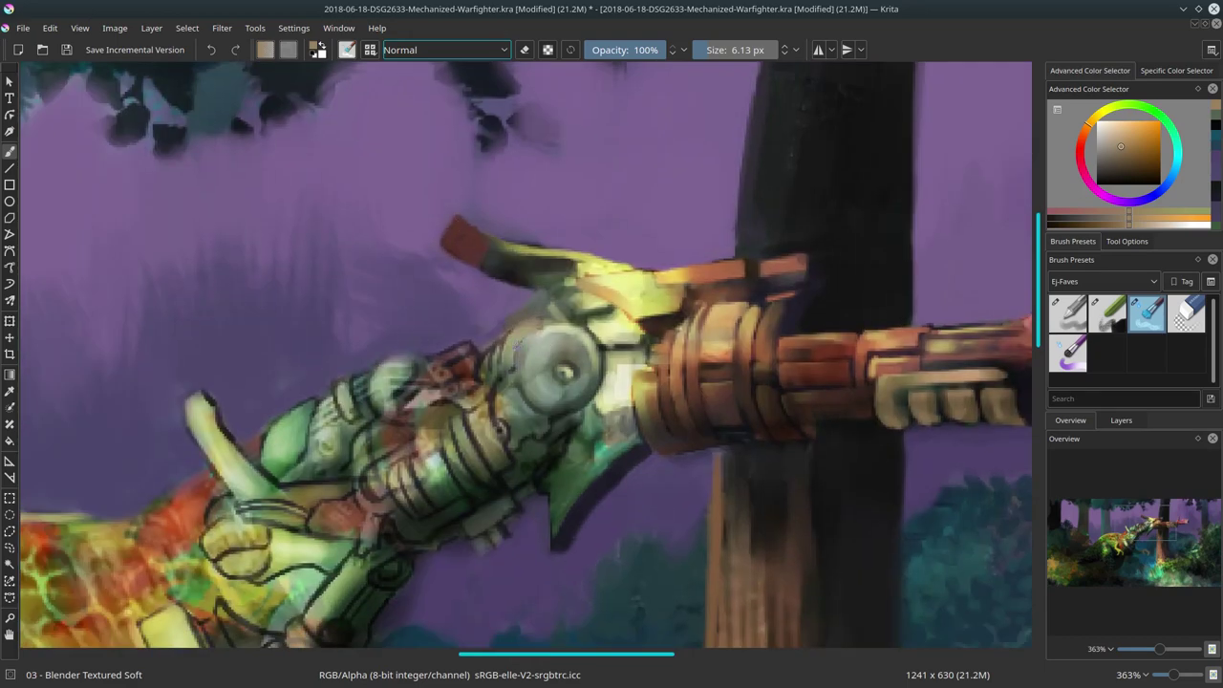
mouse_move(510, 330)
left_mouse_down()
mouse_move(454, 406)
mouse_move(512, 342)
mouse_move(492, 430)
left_mouse_up()
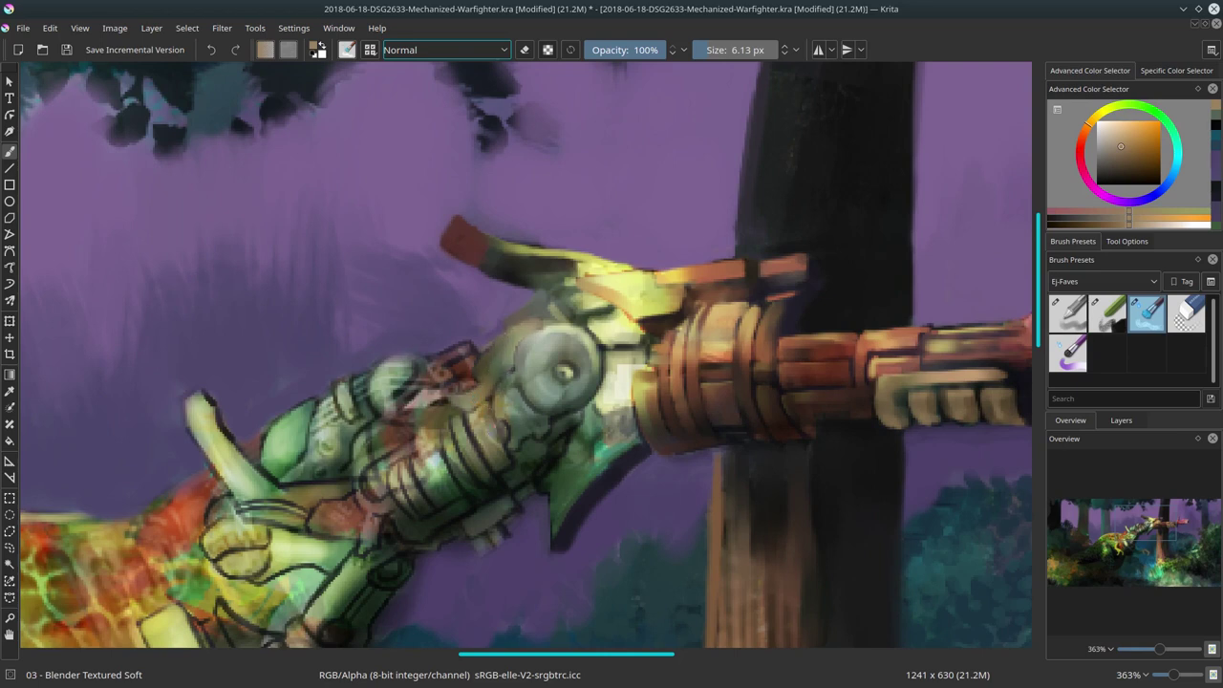
left_click_drag(595, 334, 592, 406)
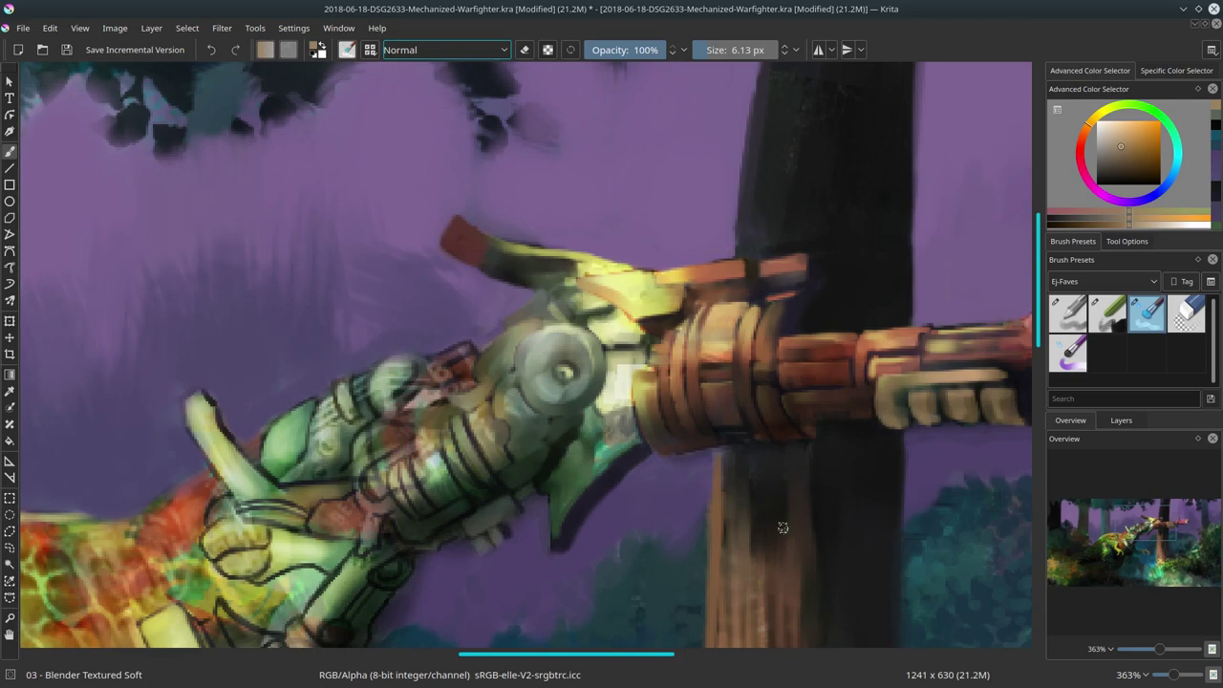
key("ctrl+shift+0")
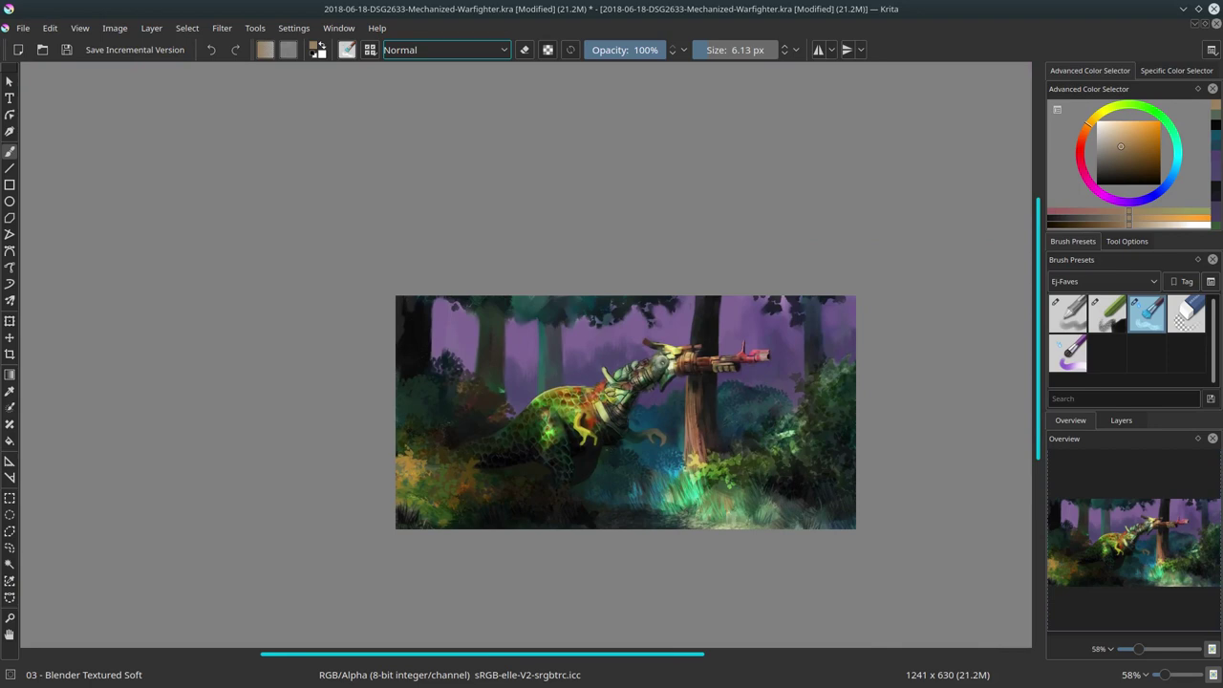
Mirror the painting horizontally and paint tan highlights over the reddish neck armour.
left_click(115, 27)
left_click(150, 191)
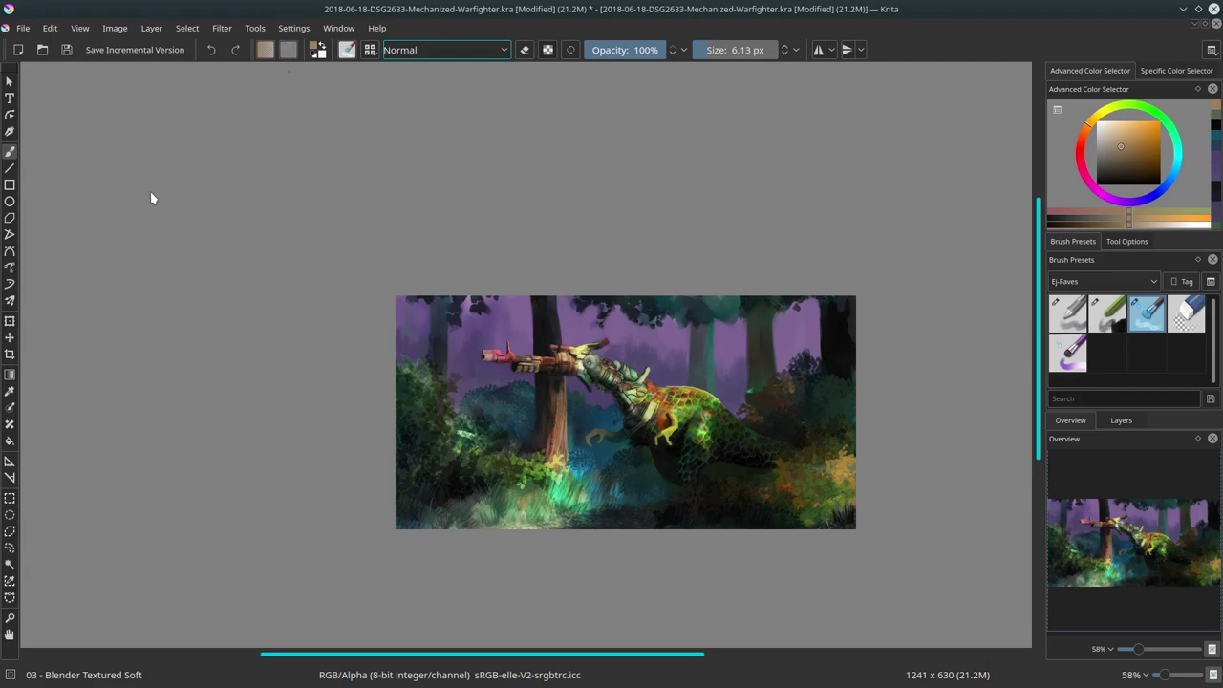
scroll(646, 309, "up", 5)
mouse_move(547, 272)
left_mouse_down()
mouse_move(506, 297)
mouse_move(500, 330)
mouse_move(522, 329)
mouse_move(564, 281)
mouse_move(602, 330)
mouse_move(578, 348)
mouse_move(535, 325)
mouse_move(556, 268)
mouse_move(591, 342)
mouse_move(603, 258)
mouse_move(624, 234)
mouse_move(643, 245)
mouse_move(666, 300)
mouse_move(692, 256)
mouse_move(734, 258)
mouse_move(756, 242)
mouse_move(731, 324)
left_mouse_up()
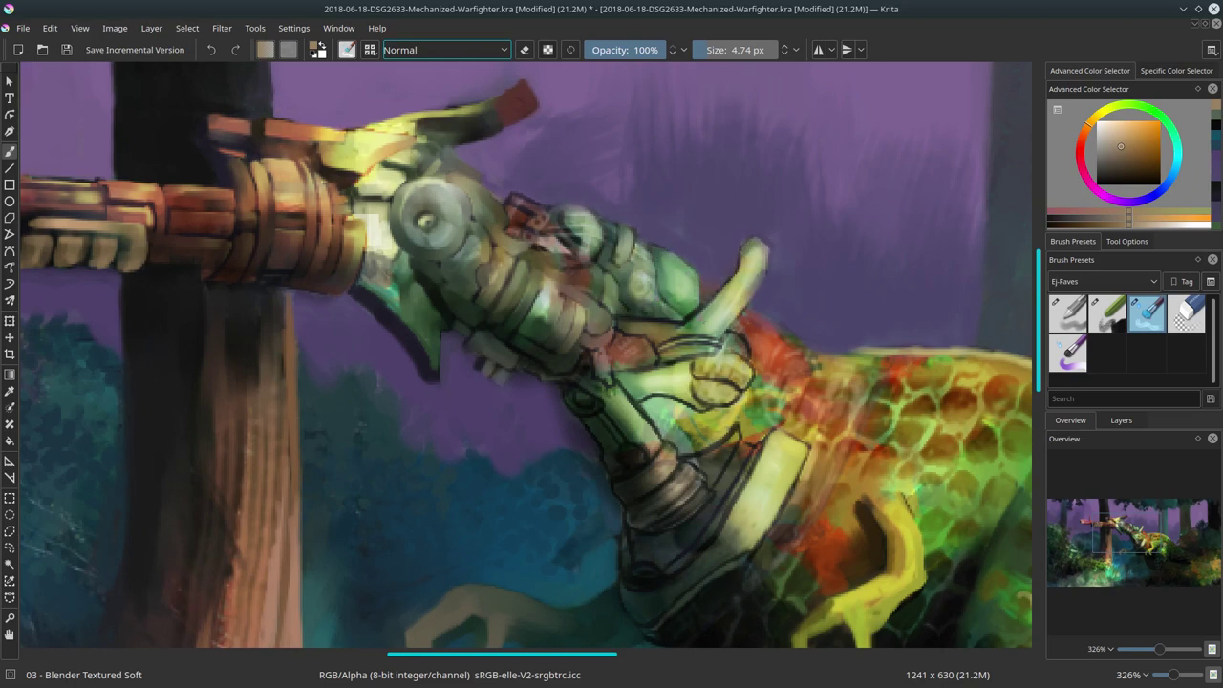
Darken the finger outline, brighten the green plate, and shade the neck's metal rings.
mouse_move(661, 338)
left_mouse_down()
mouse_move(724, 348)
mouse_move(669, 365)
left_mouse_up()
left_click_drag(646, 423, 626, 387)
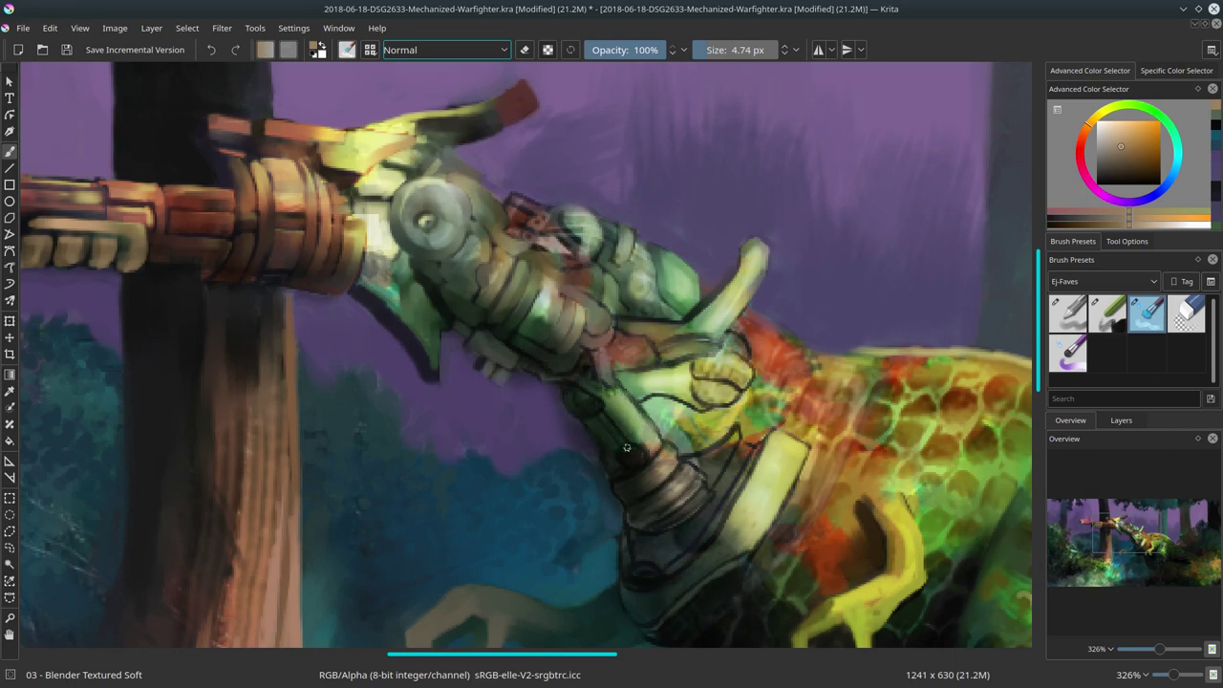
left_click_drag(635, 486, 672, 445)
left_click_drag(704, 491, 634, 503)
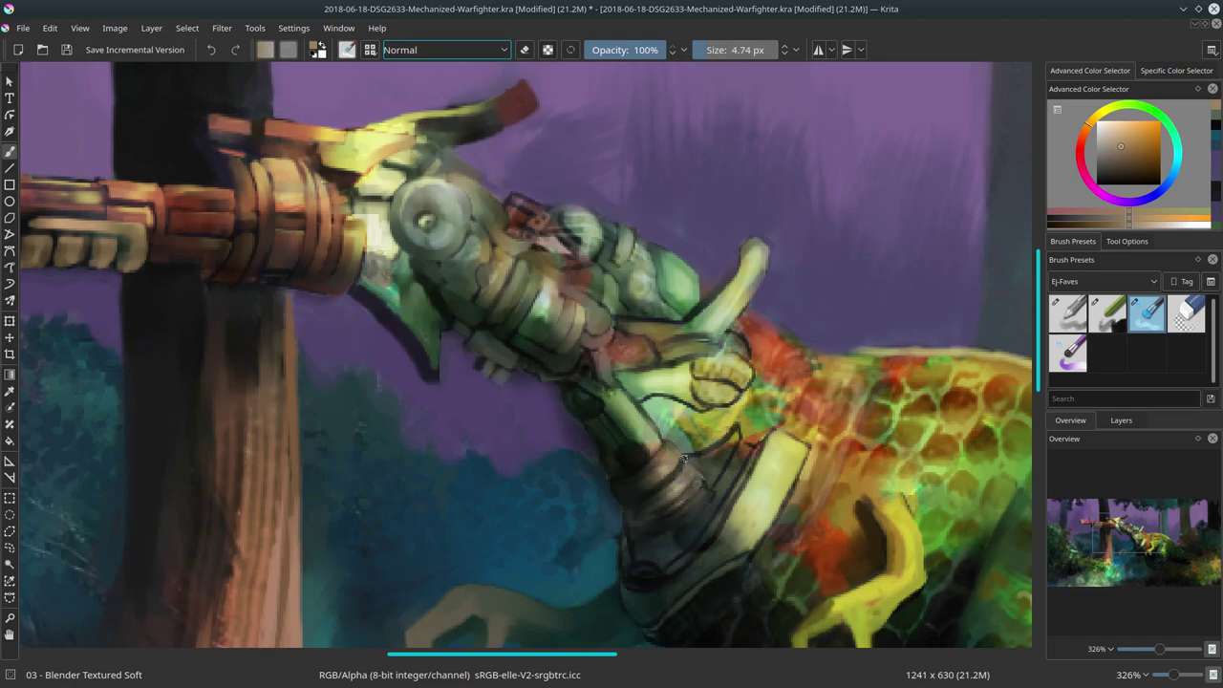
mouse_move(640, 398)
left_mouse_down()
mouse_move(708, 399)
mouse_move(749, 374)
left_mouse_up()
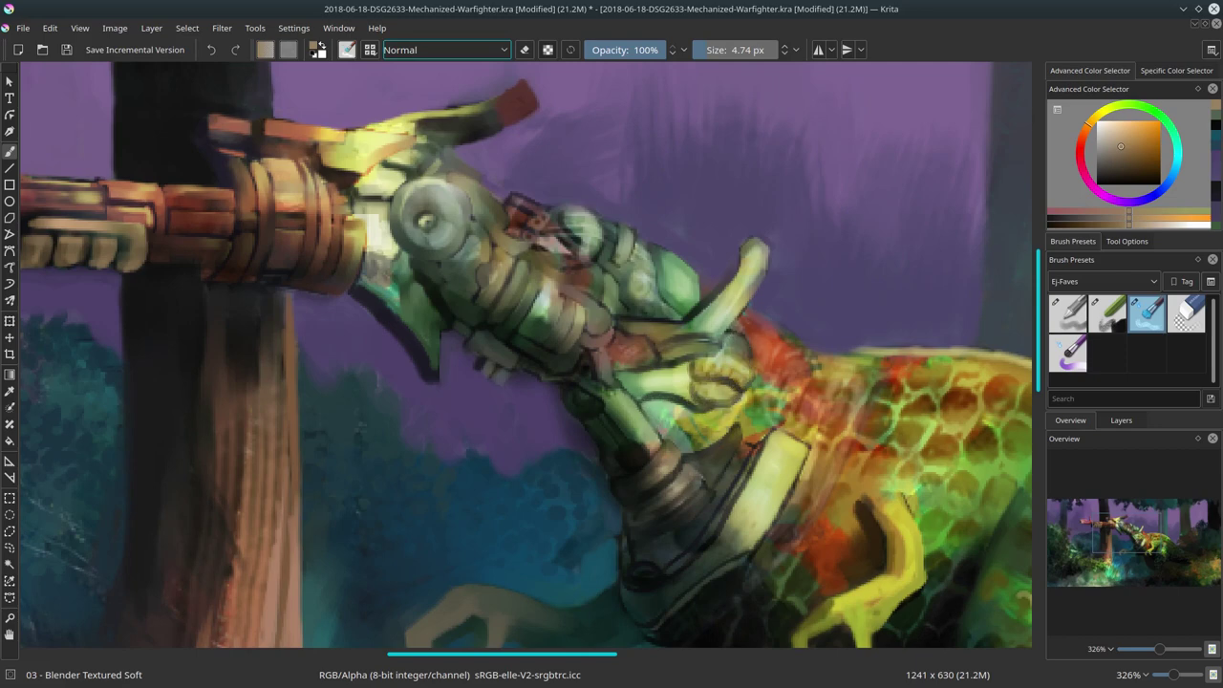
Enlarge the brush two steps and switch back to the Basic-4 Flow Opacity brush.
left_click_drag(649, 578, 571, 457)
key("bracketright")
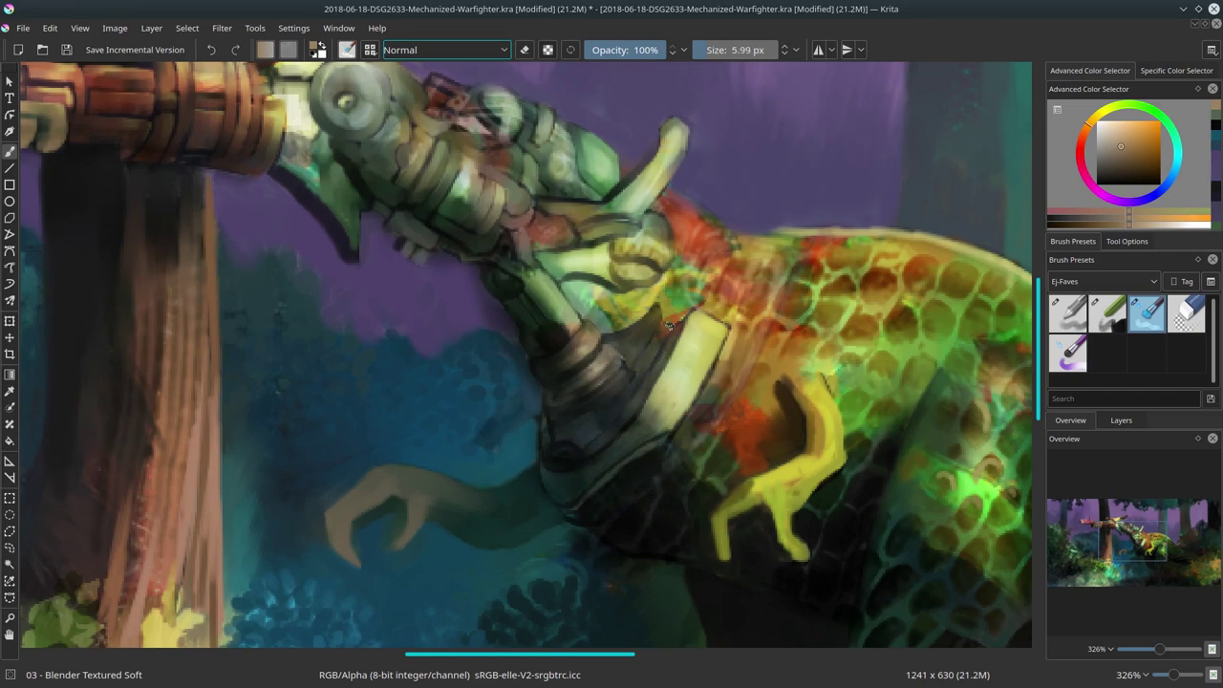
key("bracketright")
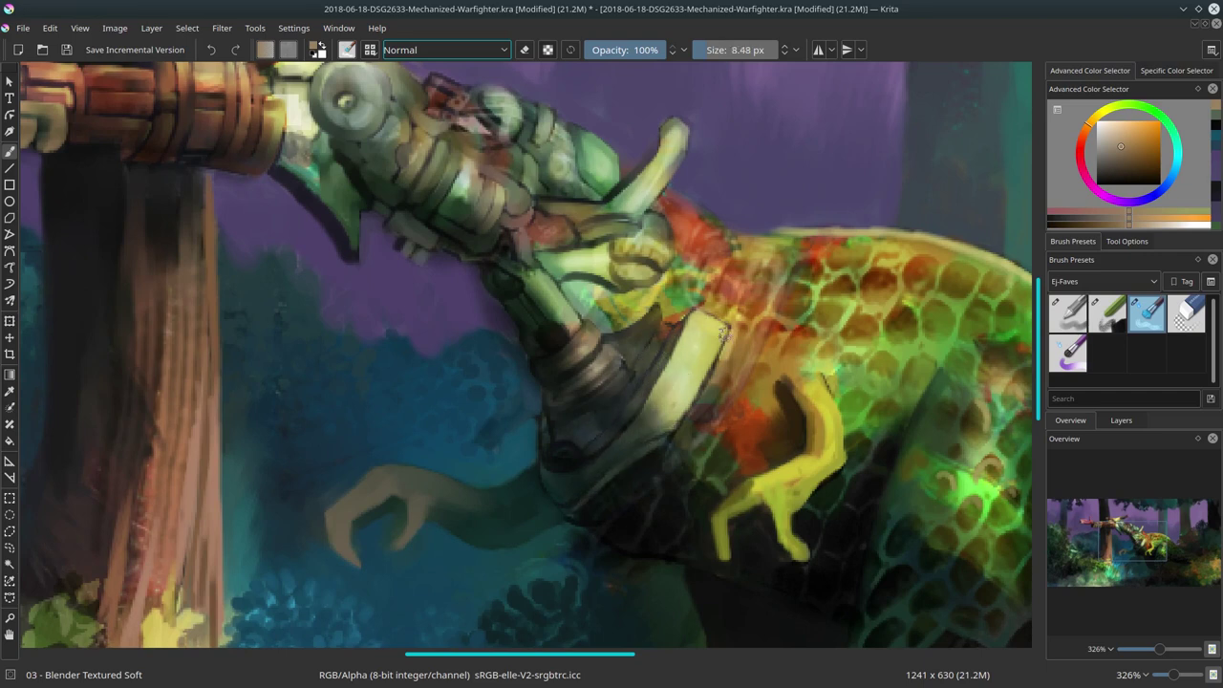
key("slash")
Reset the brush blending to normal and sample yellow, dark orange and dark green colours.
key("bracketleft")
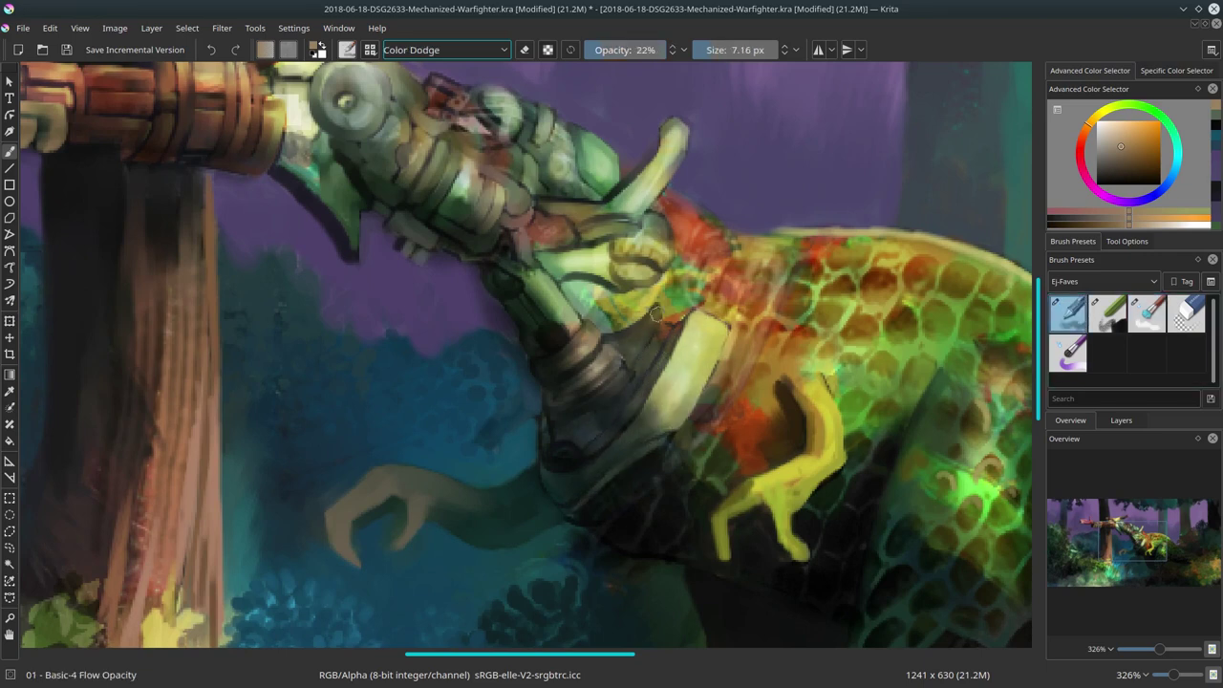
key("alt+shift+n")
left_click(649, 325, "ctrl")
key("slash")
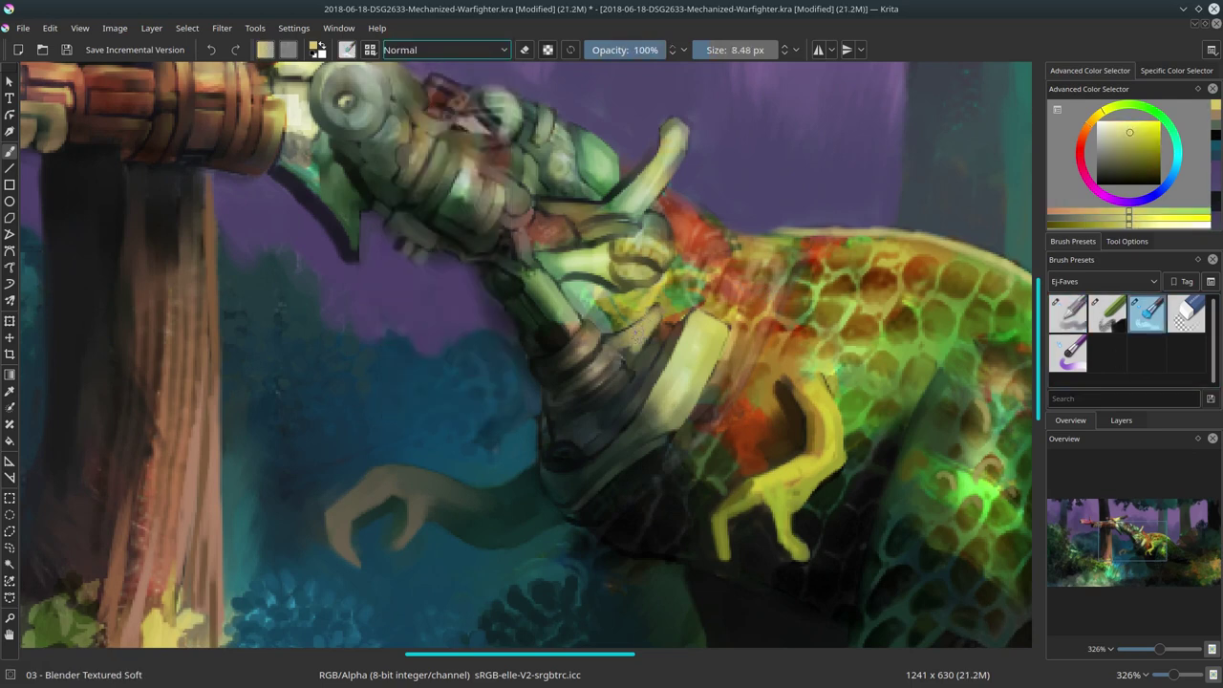
key("slash")
left_click(659, 327, "ctrl")
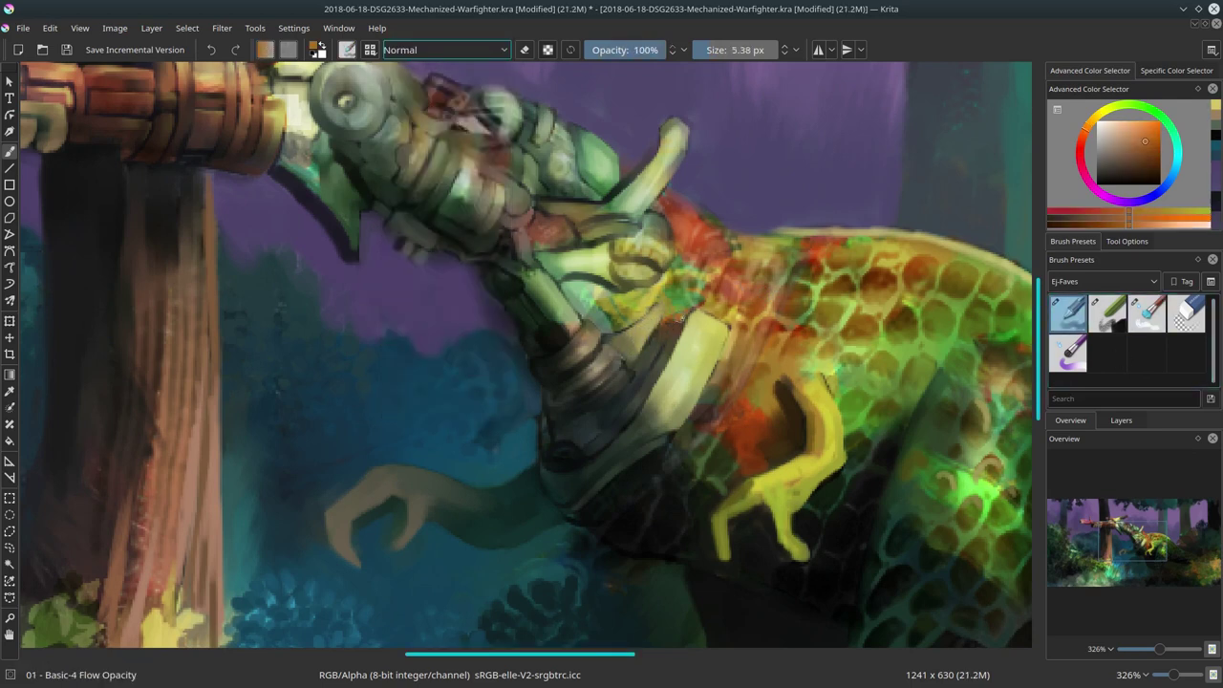
left_click(645, 415, "ctrl")
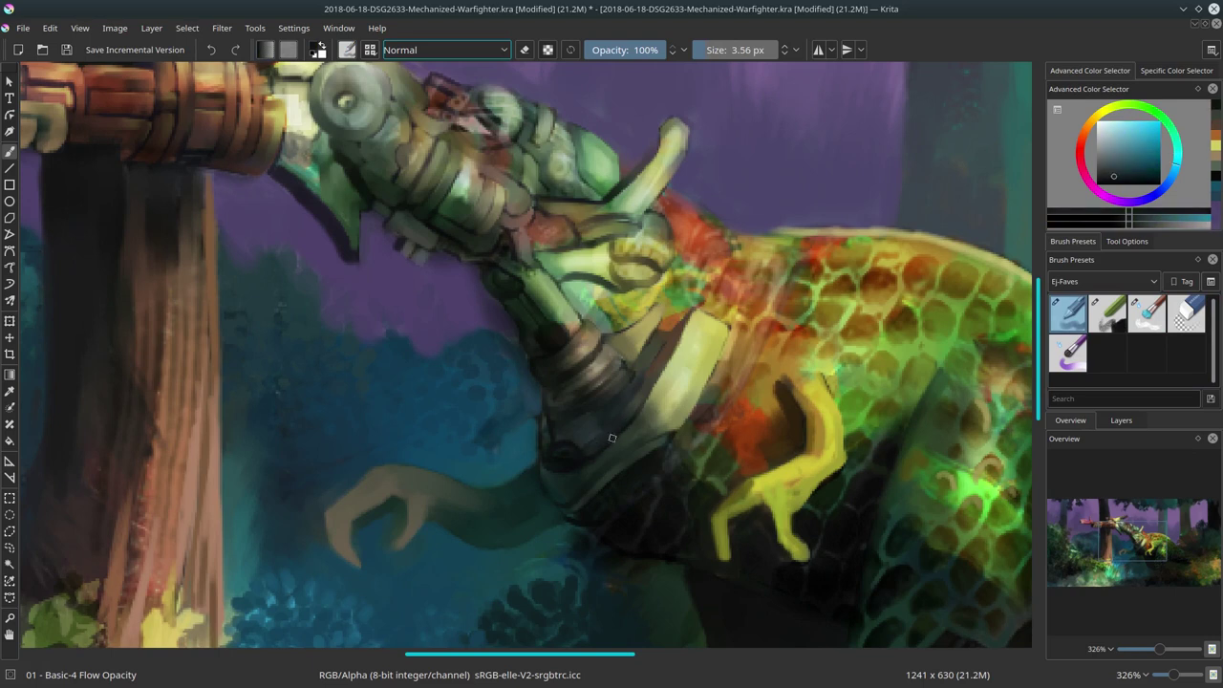
Paint pale olive-yellow touches on the grey cylinder and faint light strokes on the armour.
key("bracketleft")
left_click(681, 335, "ctrl")
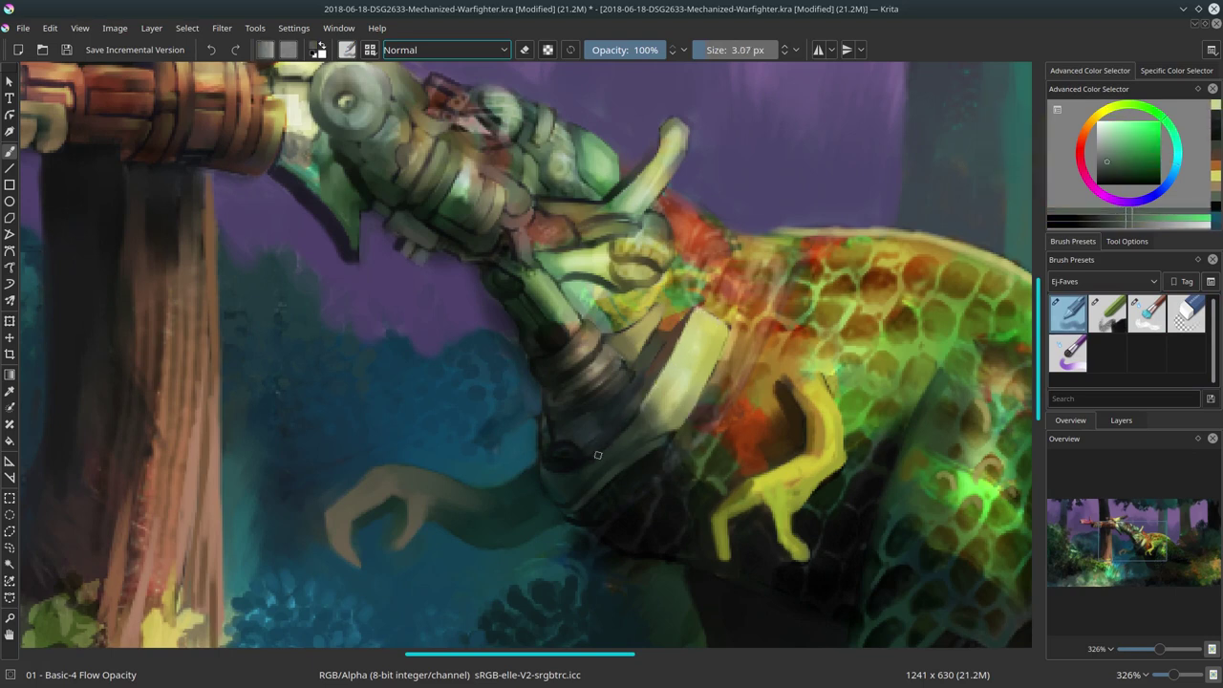
left_click(612, 367, "ctrl")
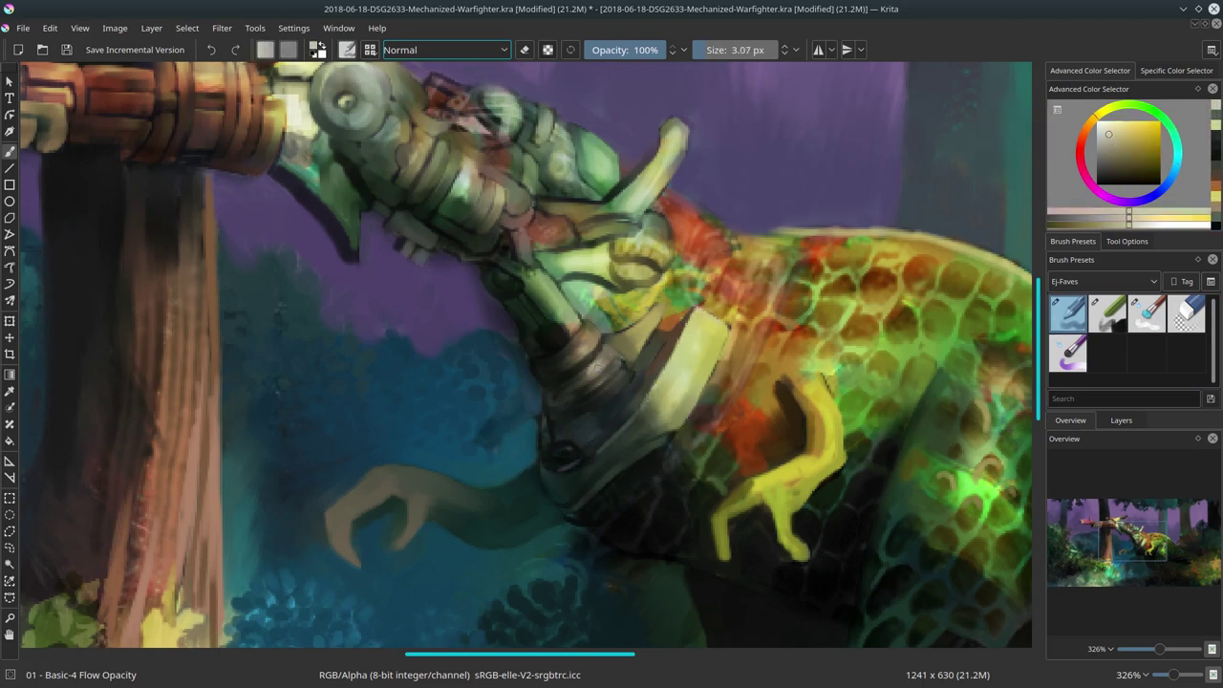
mouse_move(593, 358)
left_mouse_down()
mouse_move(611, 387)
mouse_move(585, 351)
left_mouse_up()
left_click(659, 313, "ctrl")
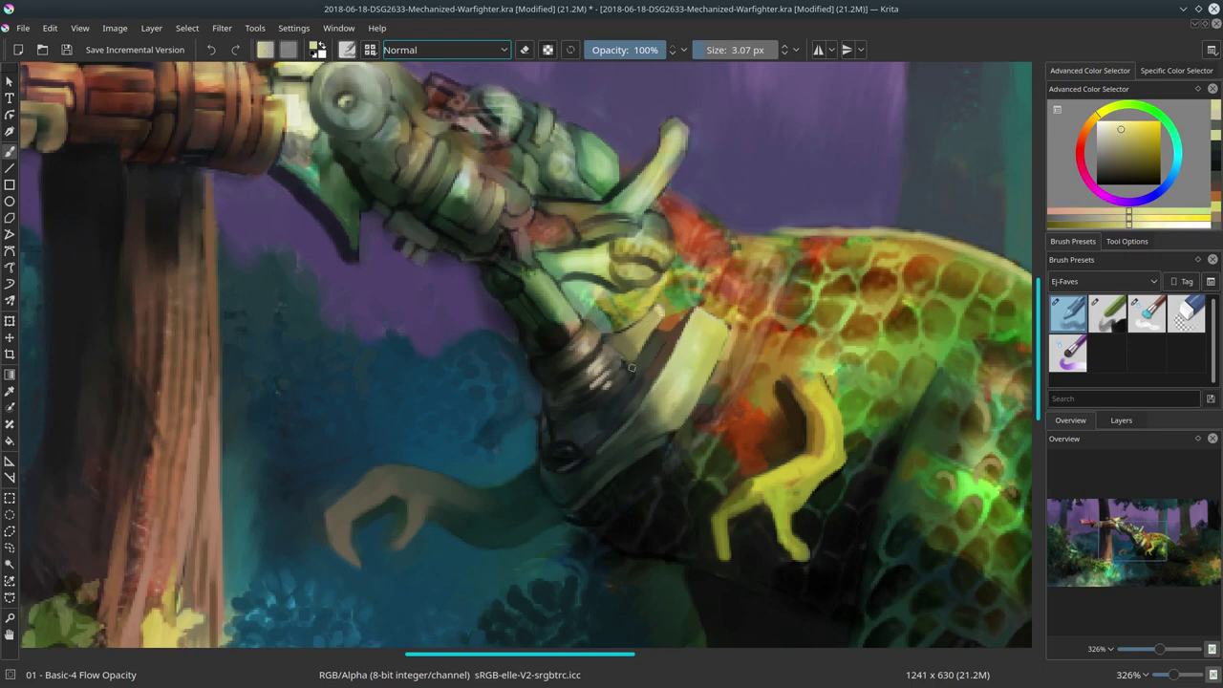
key("bracketright")
key("bracketright")
key("bracketright")
left_click(704, 339, "ctrl")
left_click_drag(700, 363, 693, 397)
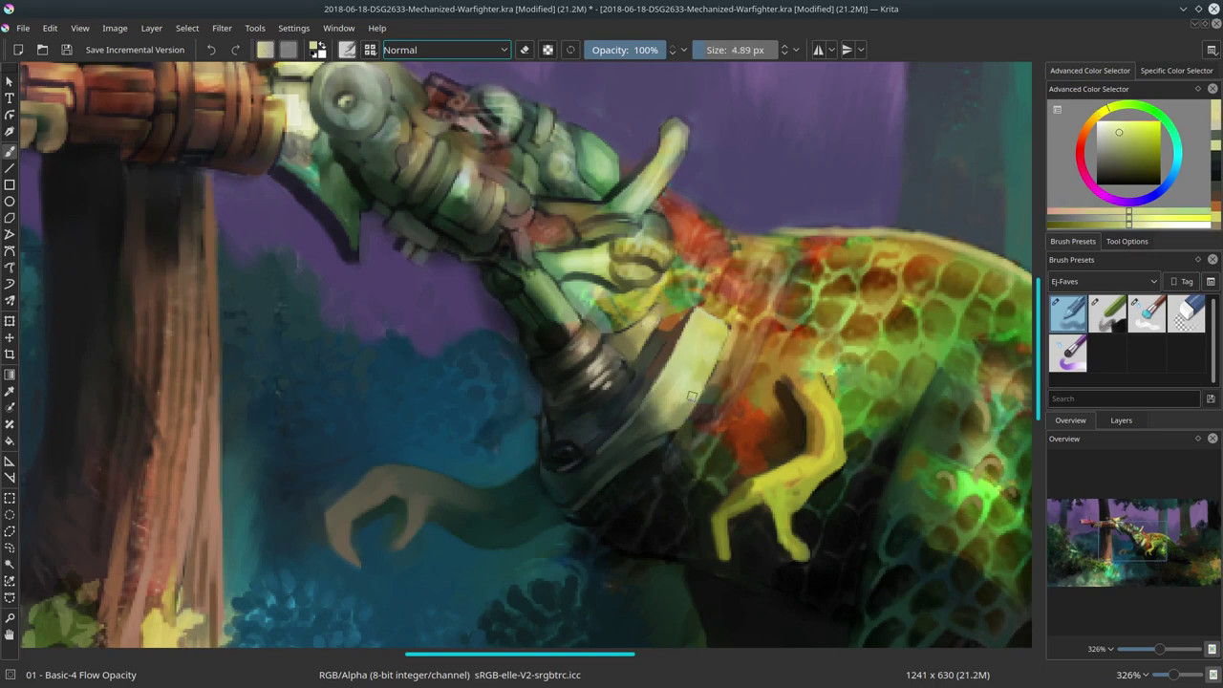
Sample greens and a dark olive-yellow, then paint small dark strokes on the armour.
left_click(567, 290, "ctrl")
key("bracketleft")
key("bracketleft")
key("bracketleft")
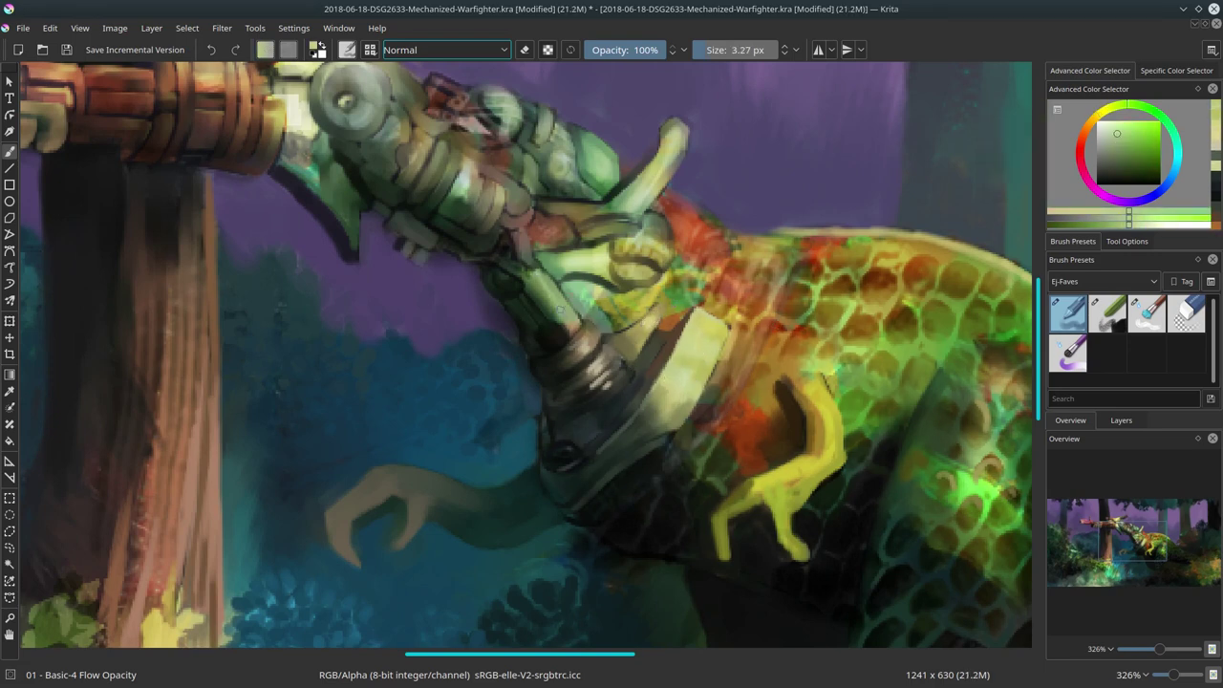
left_click(551, 333, "ctrl")
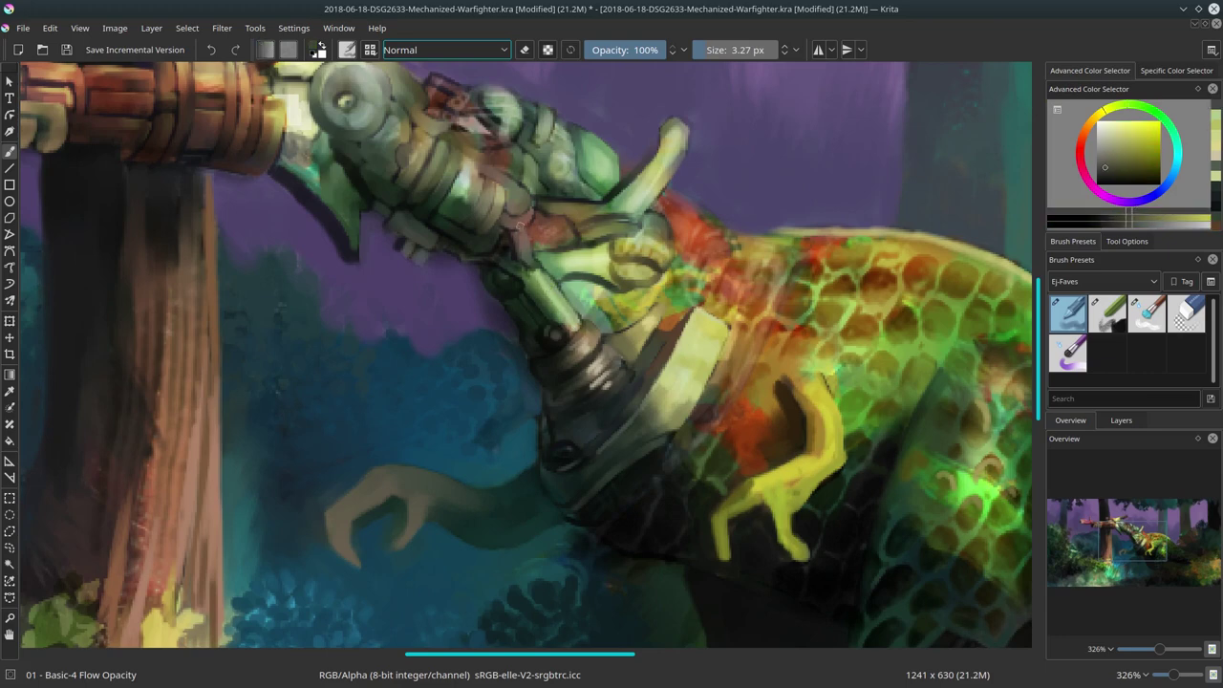
left_click(523, 280, "ctrl")
left_click_drag(532, 305, 503, 391)
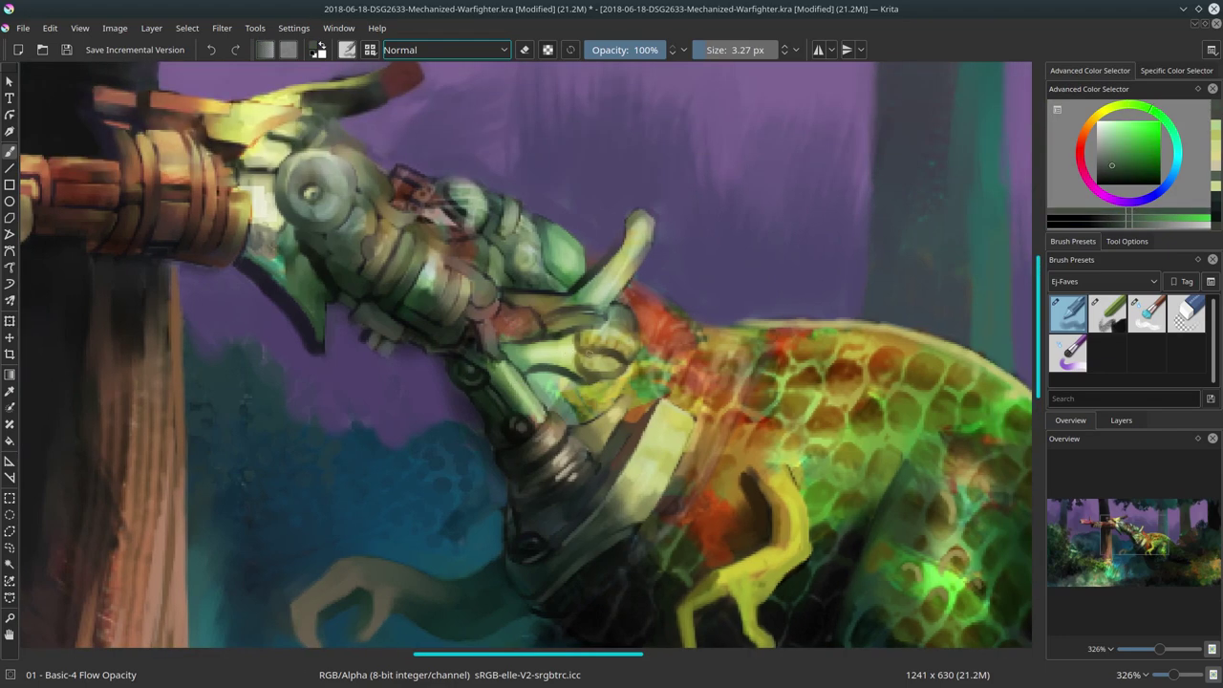
left_click(536, 367, "ctrl")
left_click(587, 367, "ctrl")
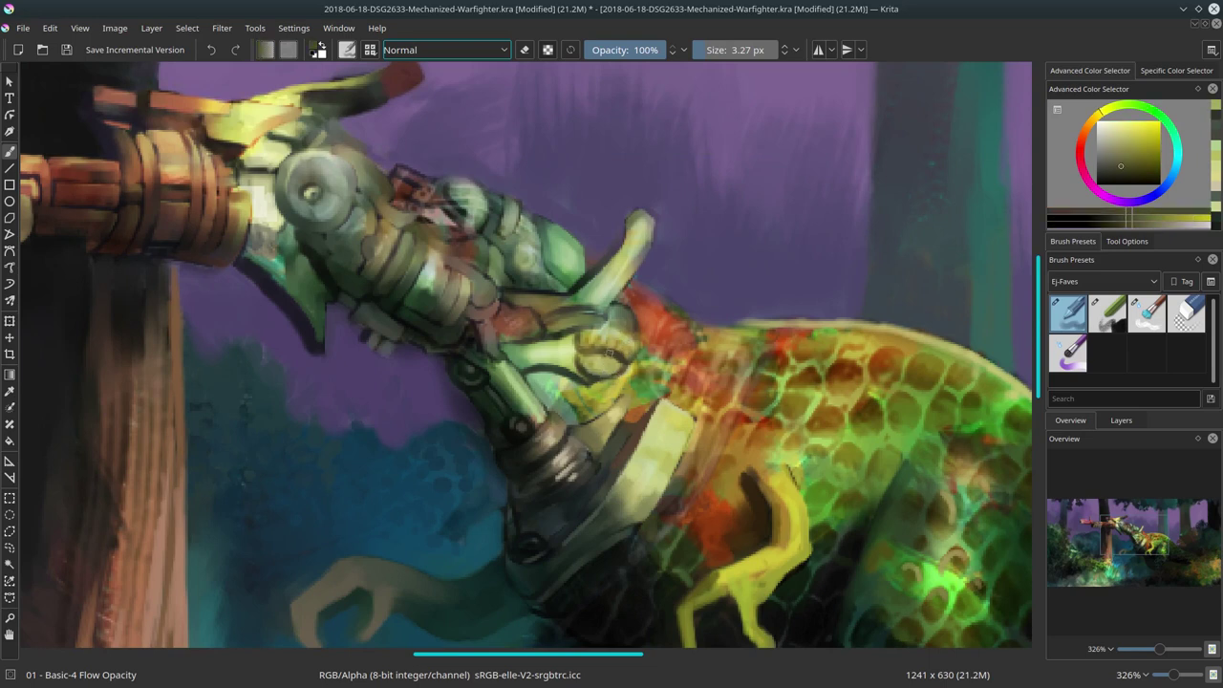
mouse_move(581, 356)
left_mouse_down()
mouse_move(569, 336)
mouse_move(632, 355)
left_mouse_up()
Highlight the neck joint with light tan strokes and sample olive shades around it.
left_click(644, 361, "ctrl")
scroll(633, 356, "up", 1)
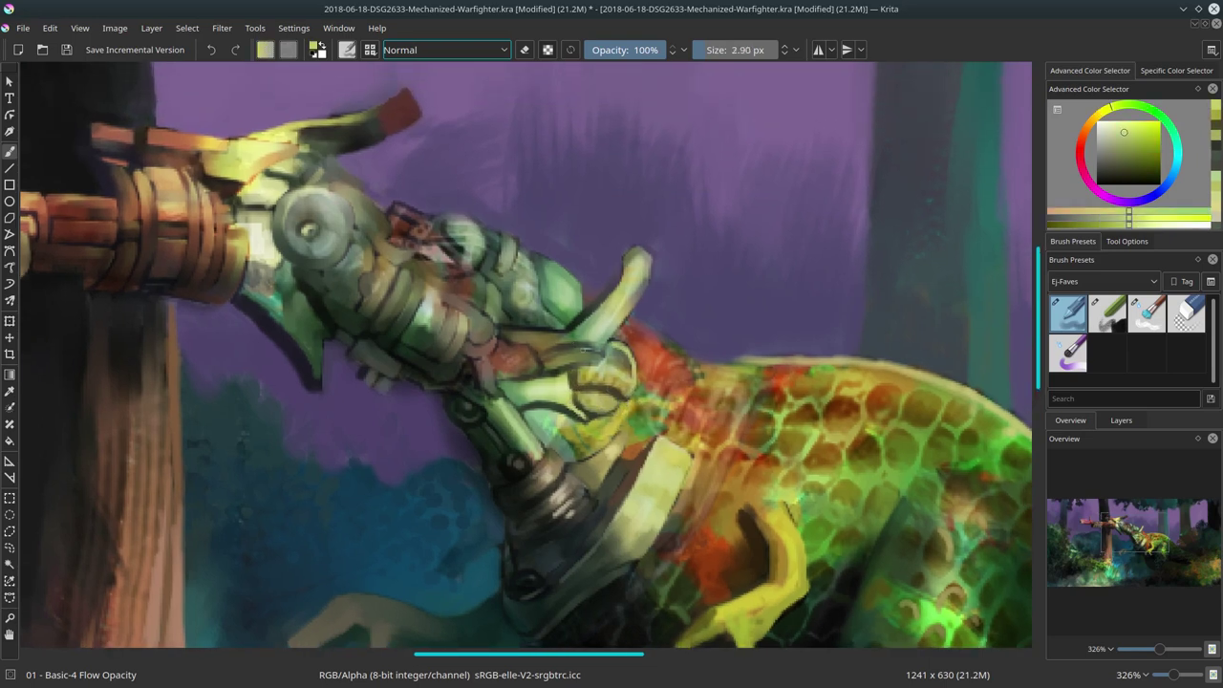
left_click(552, 351, "ctrl")
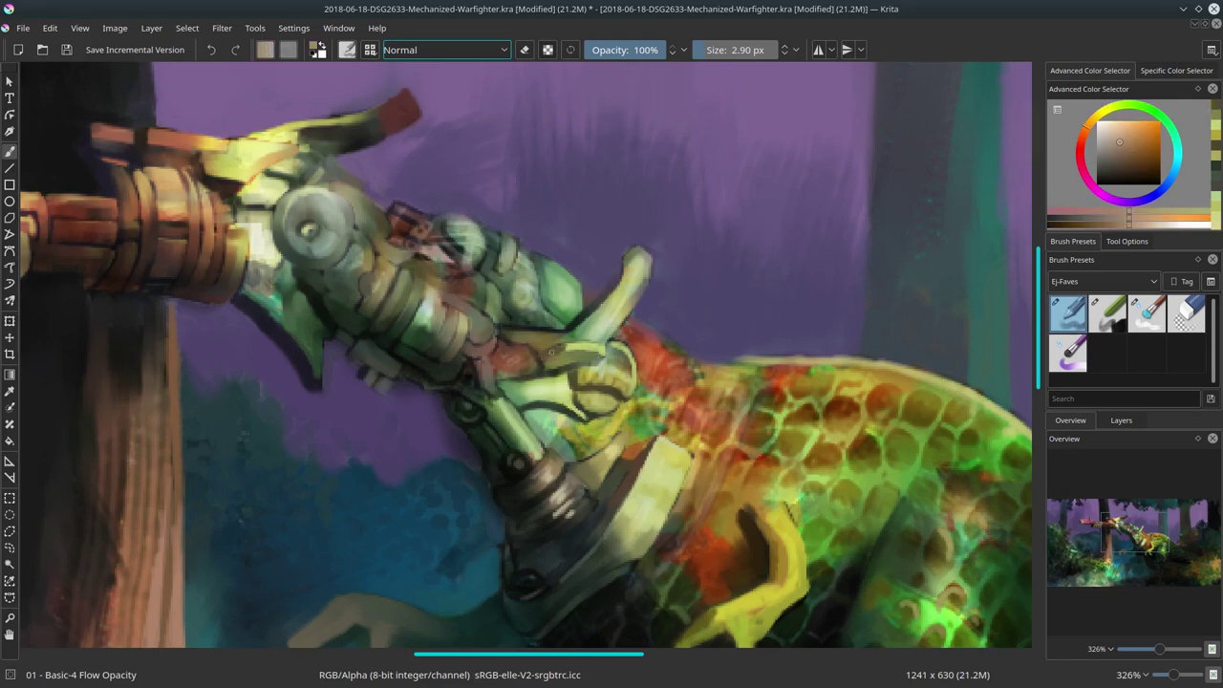
left_click(535, 355, "ctrl")
left_click_drag(491, 390, 468, 342)
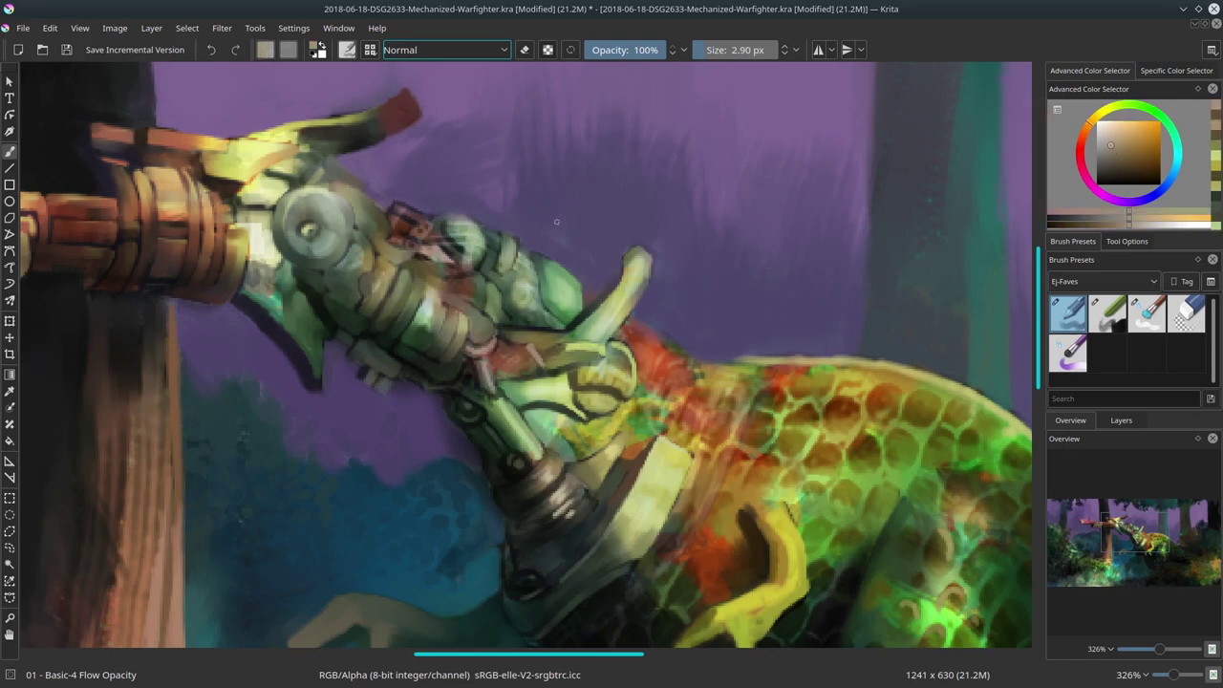
left_click(535, 346, "ctrl")
left_click(551, 350, "ctrl")
left_click(551, 368, "ctrl")
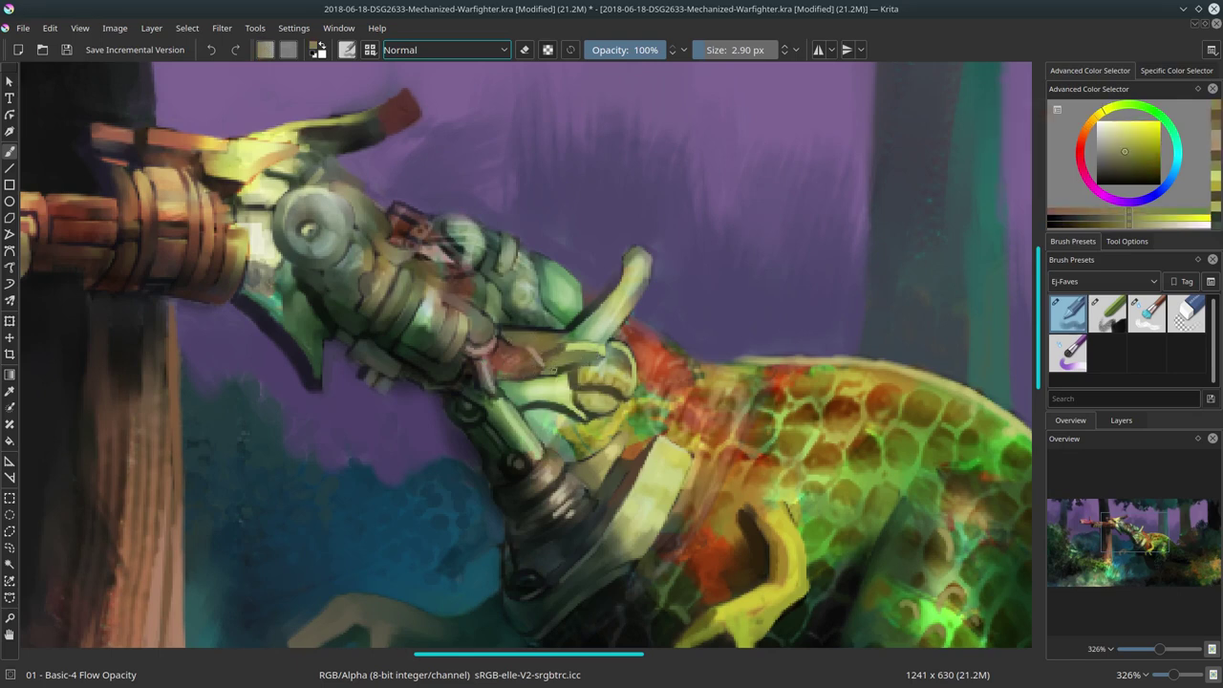
left_click(551, 368, "ctrl")
left_click(537, 378, "ctrl")
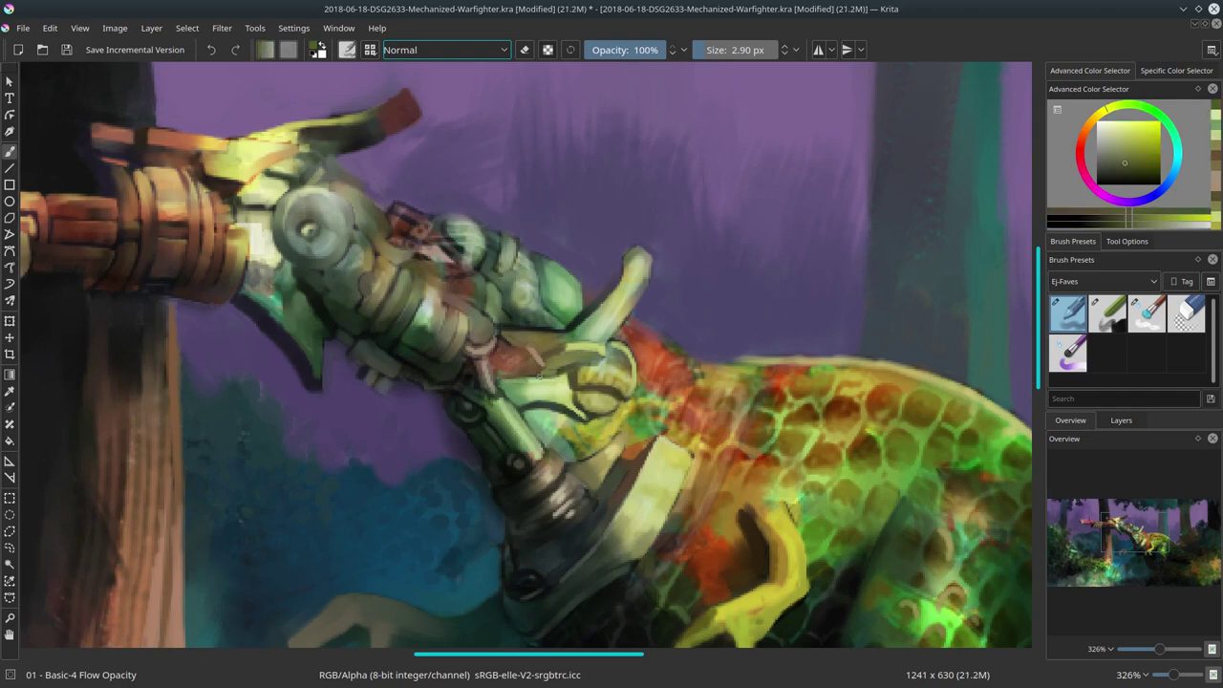
Paint soft brownish shading on the head armour, then fit the whole canvas and save.
left_click(542, 363, "ctrl")
left_click(550, 341, "ctrl")
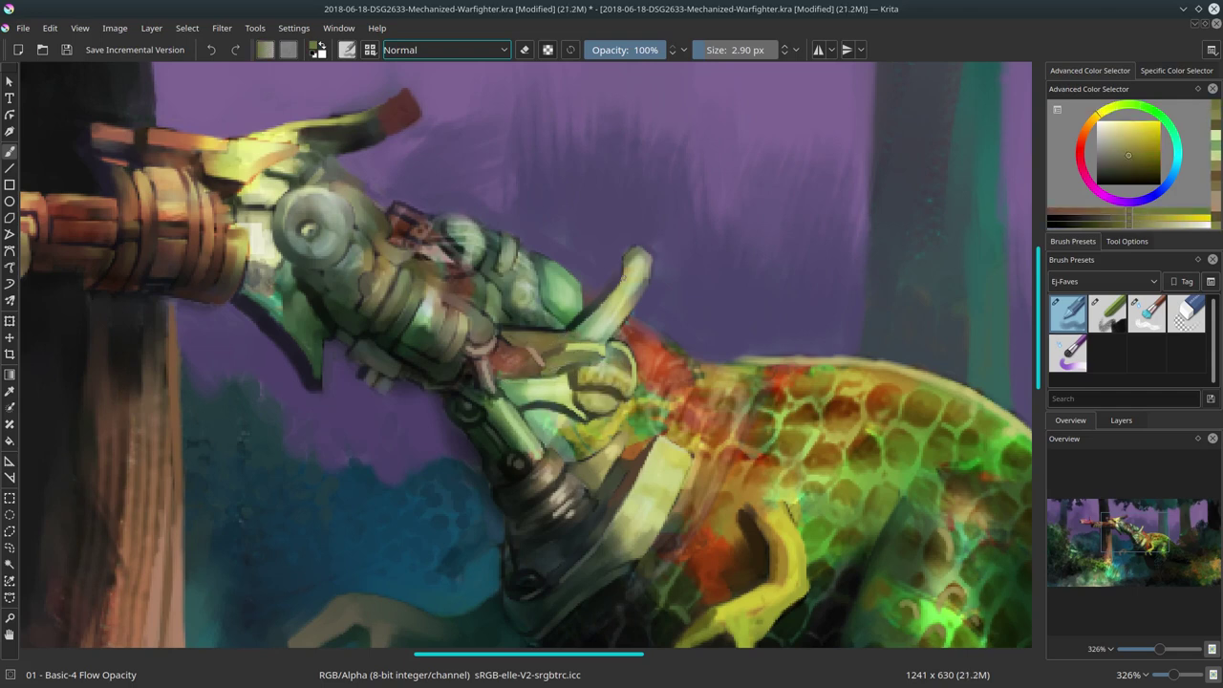
key("/")
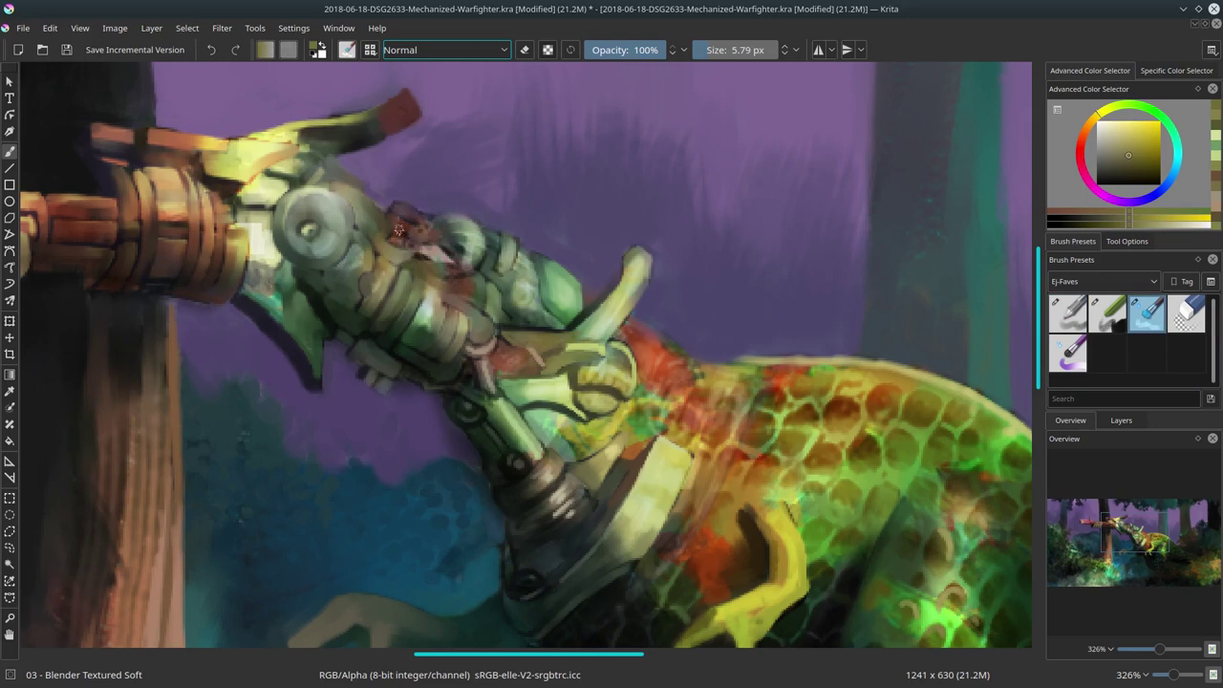
mouse_move(398, 230)
left_mouse_down()
mouse_move(449, 272)
mouse_move(468, 262)
mouse_move(475, 223)
left_mouse_up()
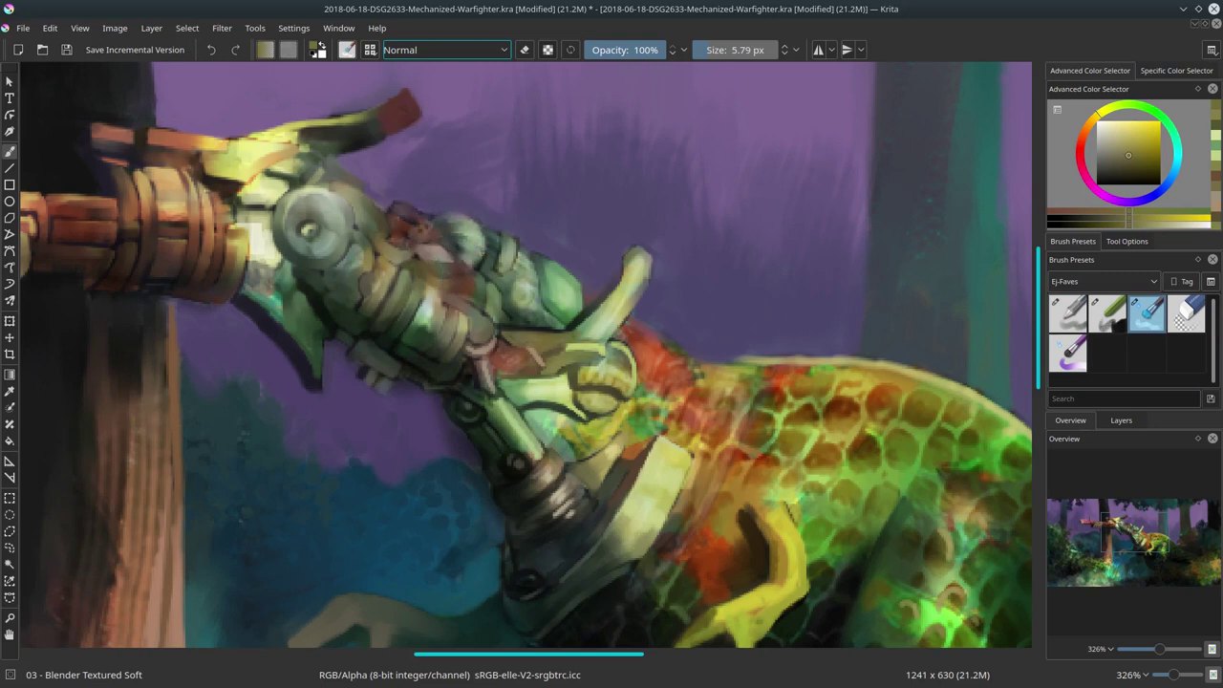
left_click_drag(408, 328, 408, 345)
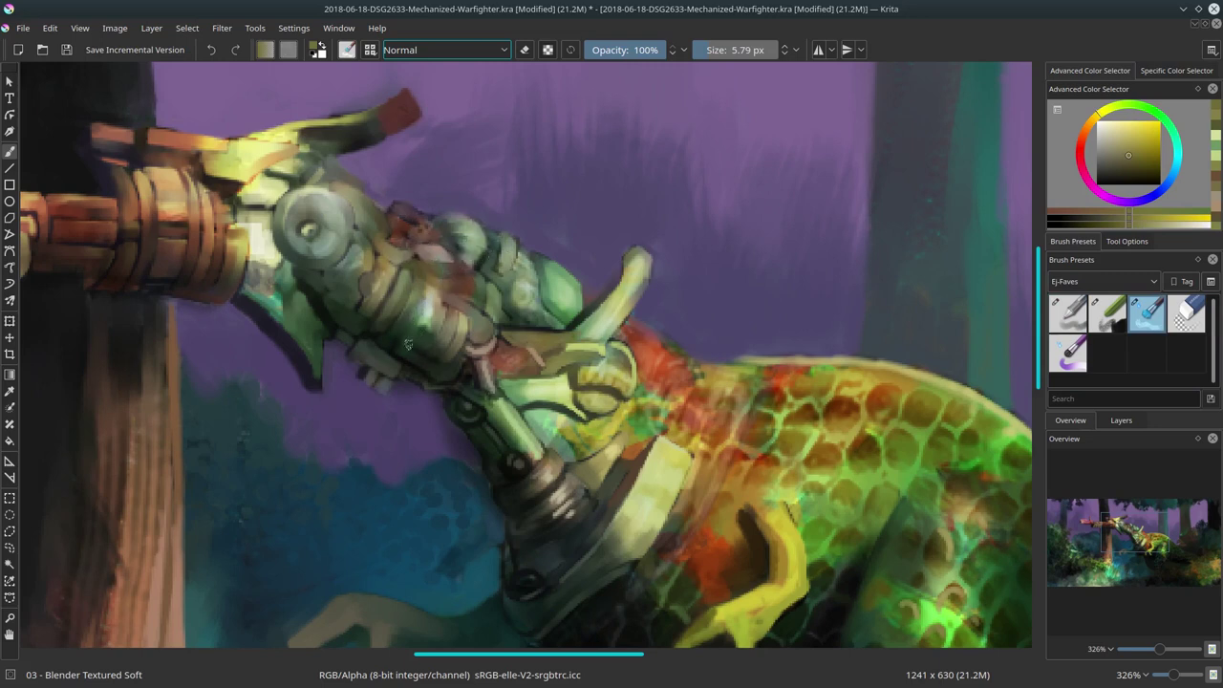
key("2")
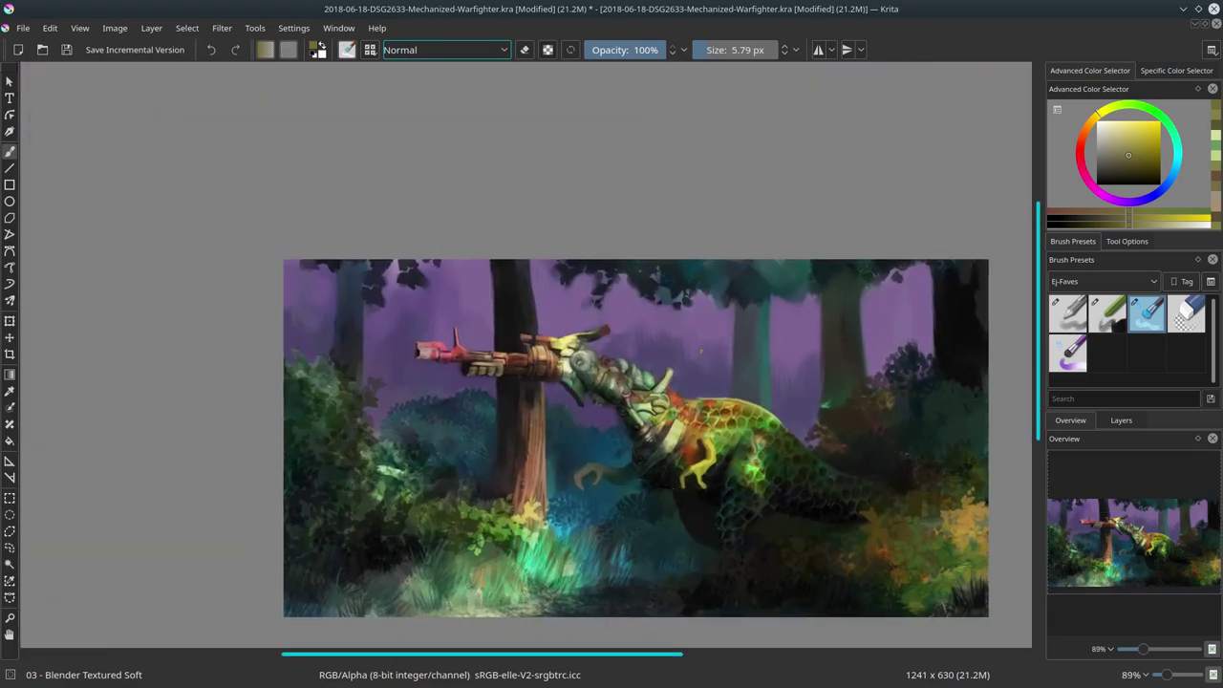
left_click(67, 49)
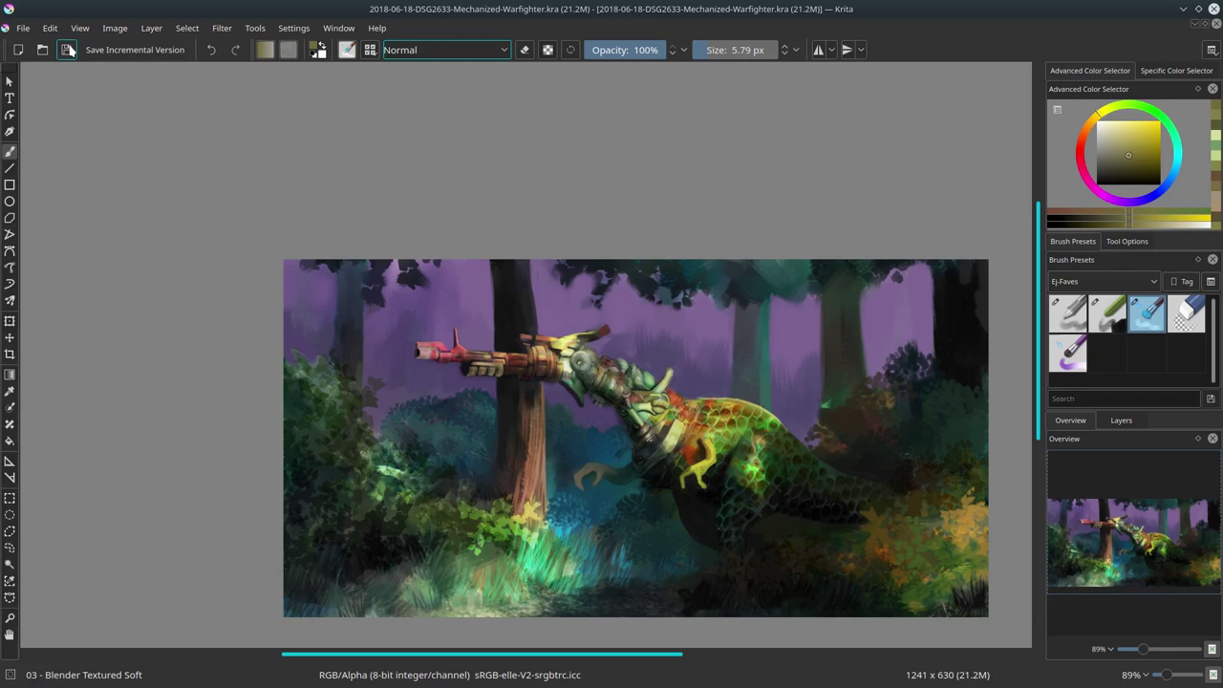
Paint a teal-blue stroke beside the dinosaur's neck and sample teal and orange-brown shades.
scroll(571, 361, "up", 5)
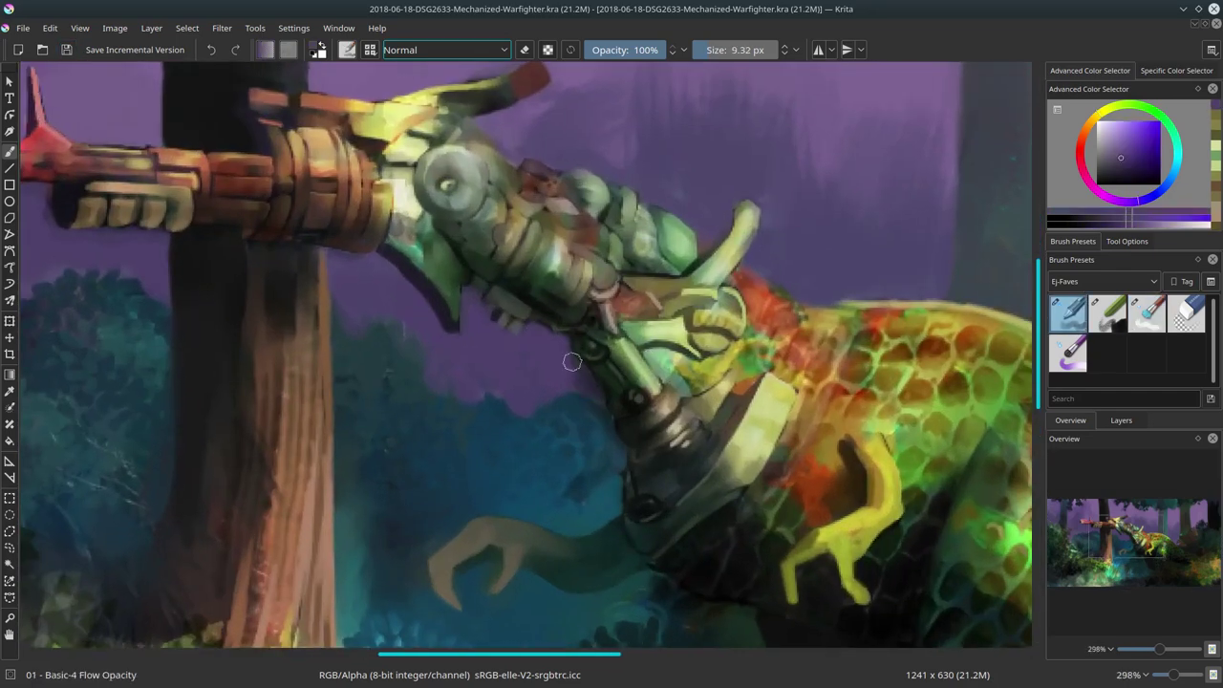
left_click(445, 402, "ctrl")
left_click_drag(445, 401, 499, 391)
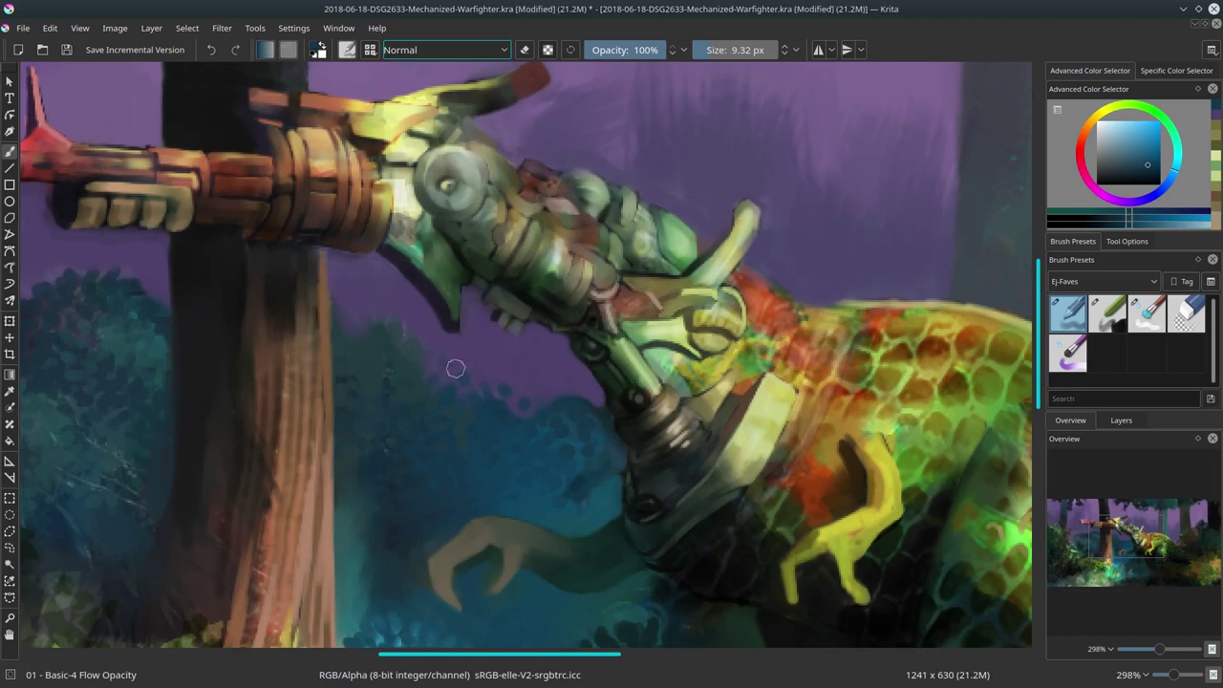
left_click(424, 327, "ctrl")
left_click(352, 315, "ctrl")
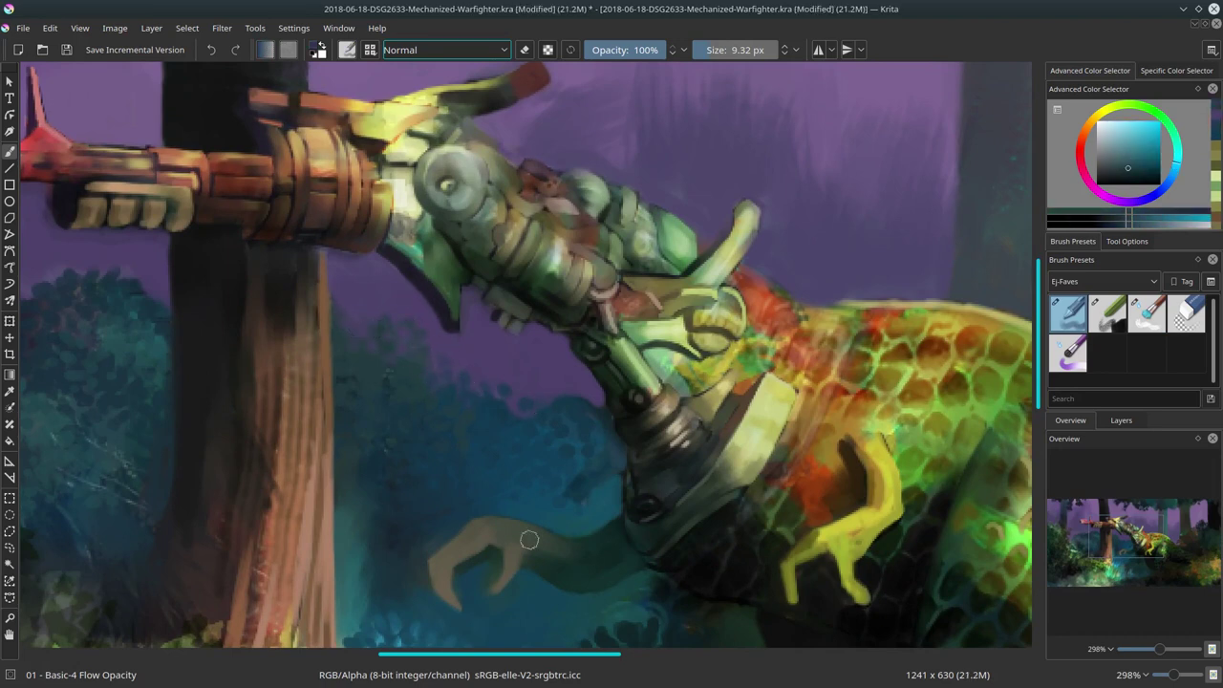
left_click(472, 331, "ctrl")
left_click(380, 265, "ctrl")
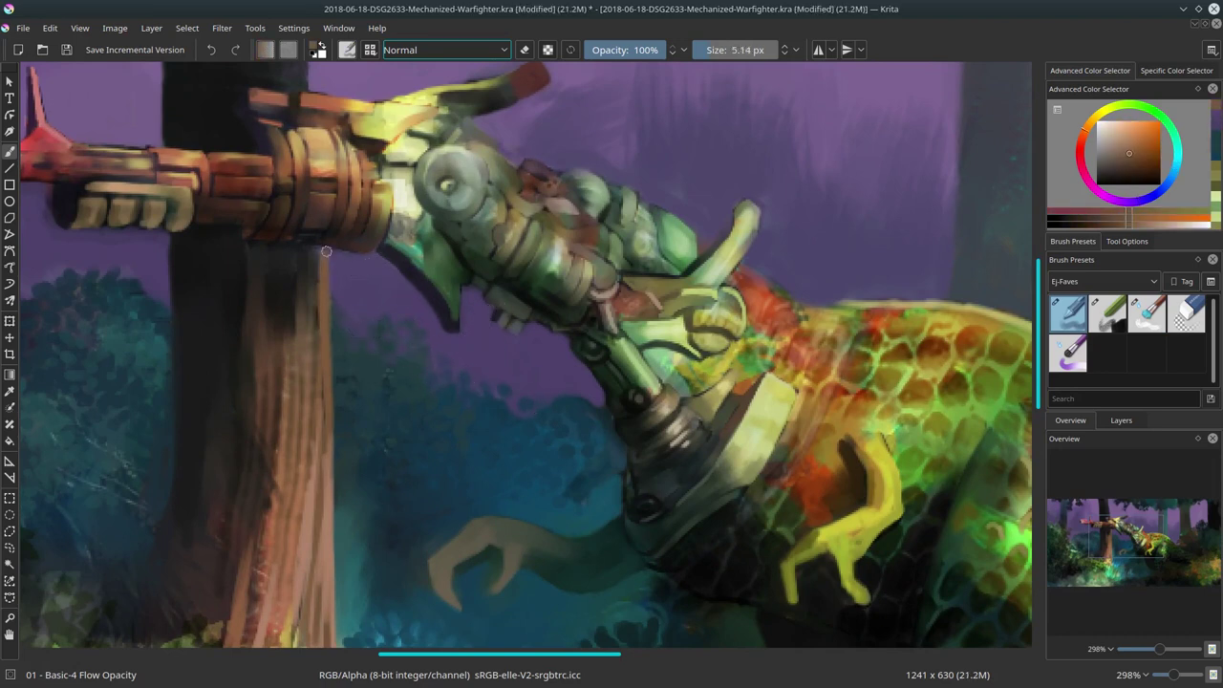
Sample yellow-green, olive and light green shades around the mech head.
left_click_drag(326, 251, 274, 317)
left_click(461, 303, "ctrl")
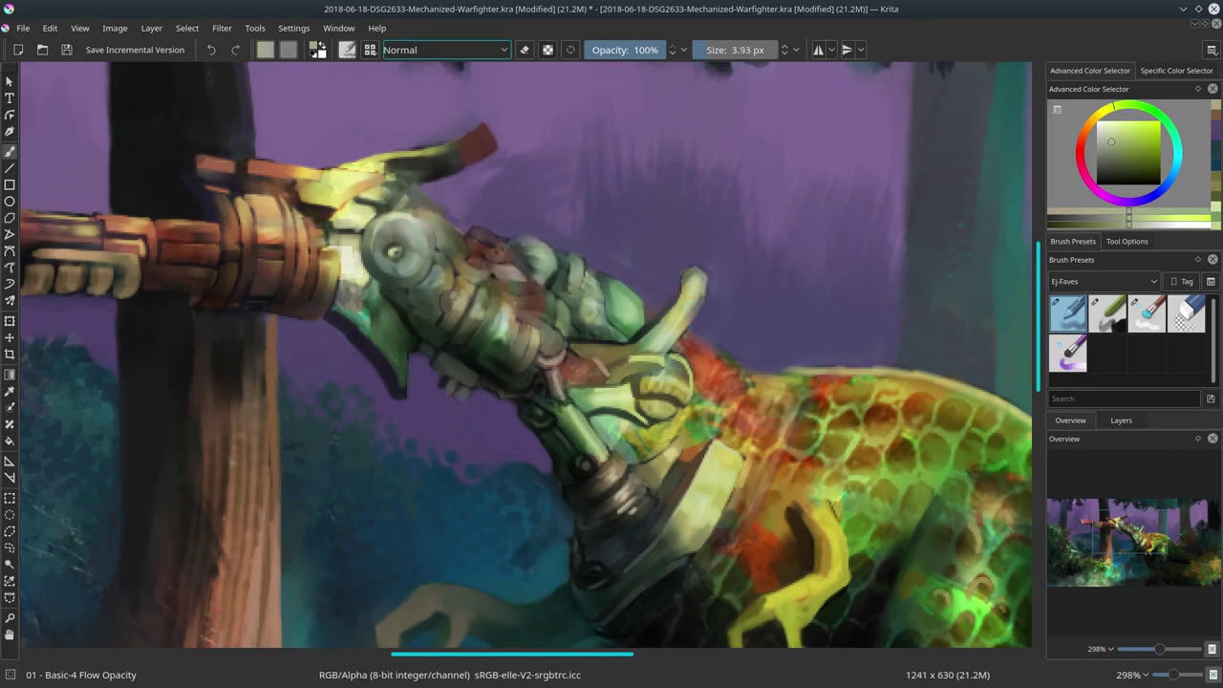
left_click(475, 307, "ctrl")
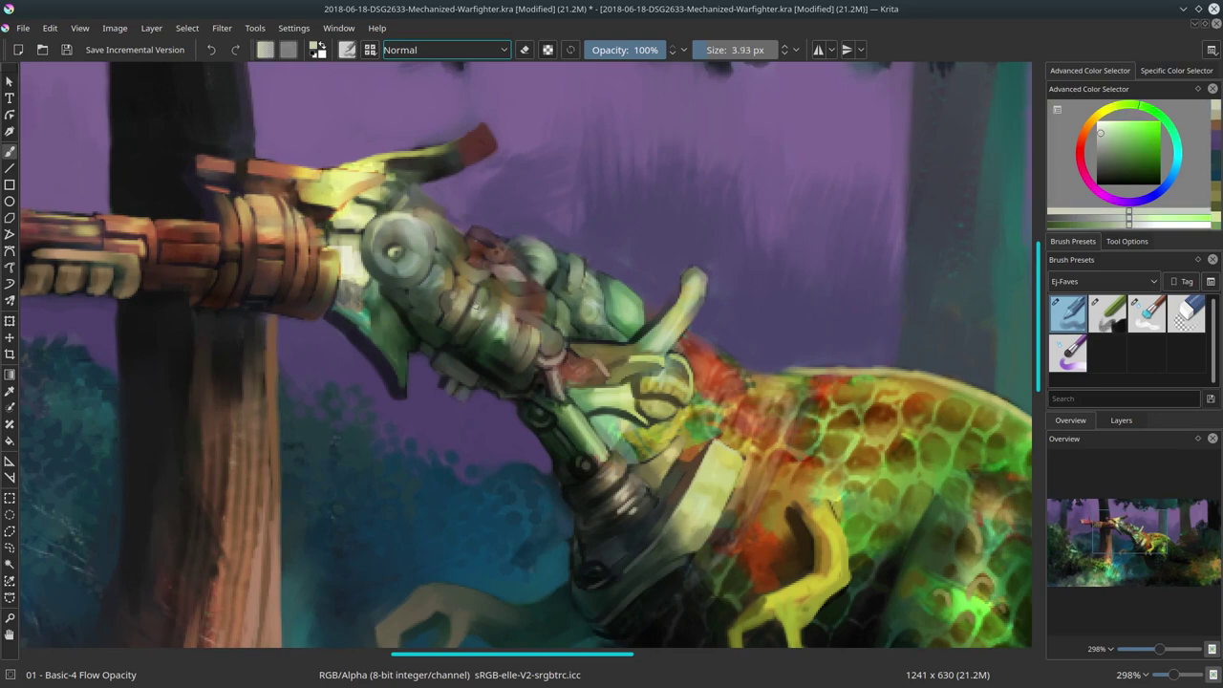
left_click(456, 272, "ctrl")
left_click(472, 298, "ctrl")
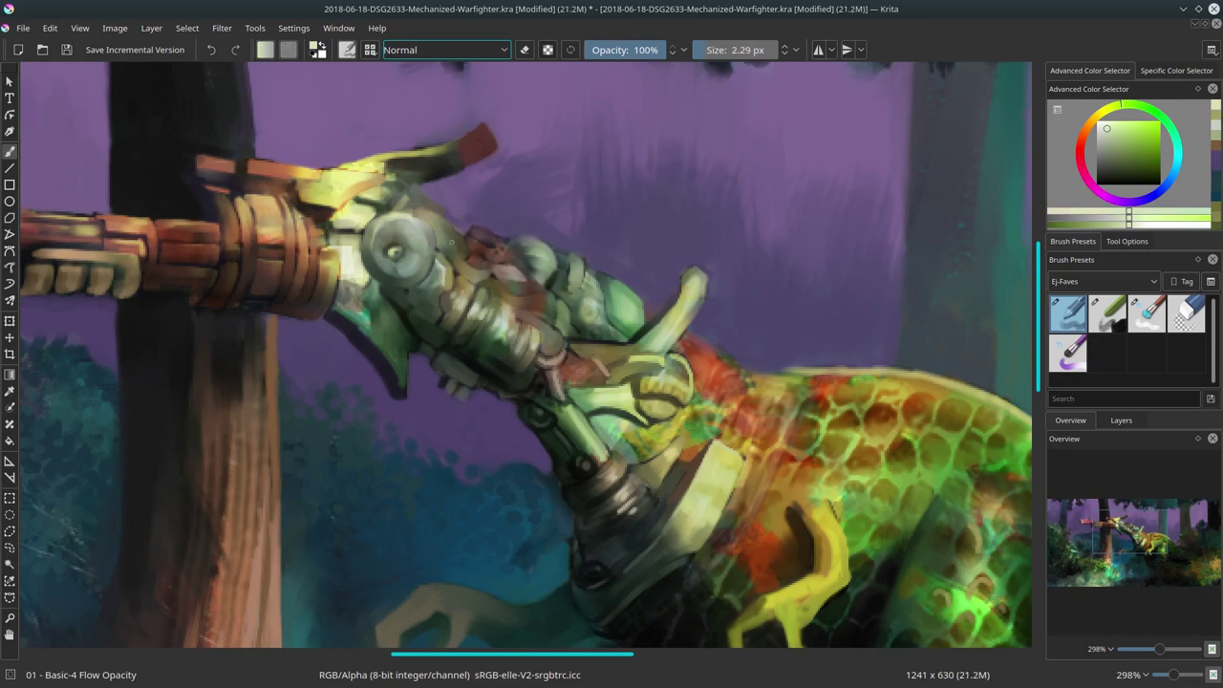
left_click(367, 245, "ctrl")
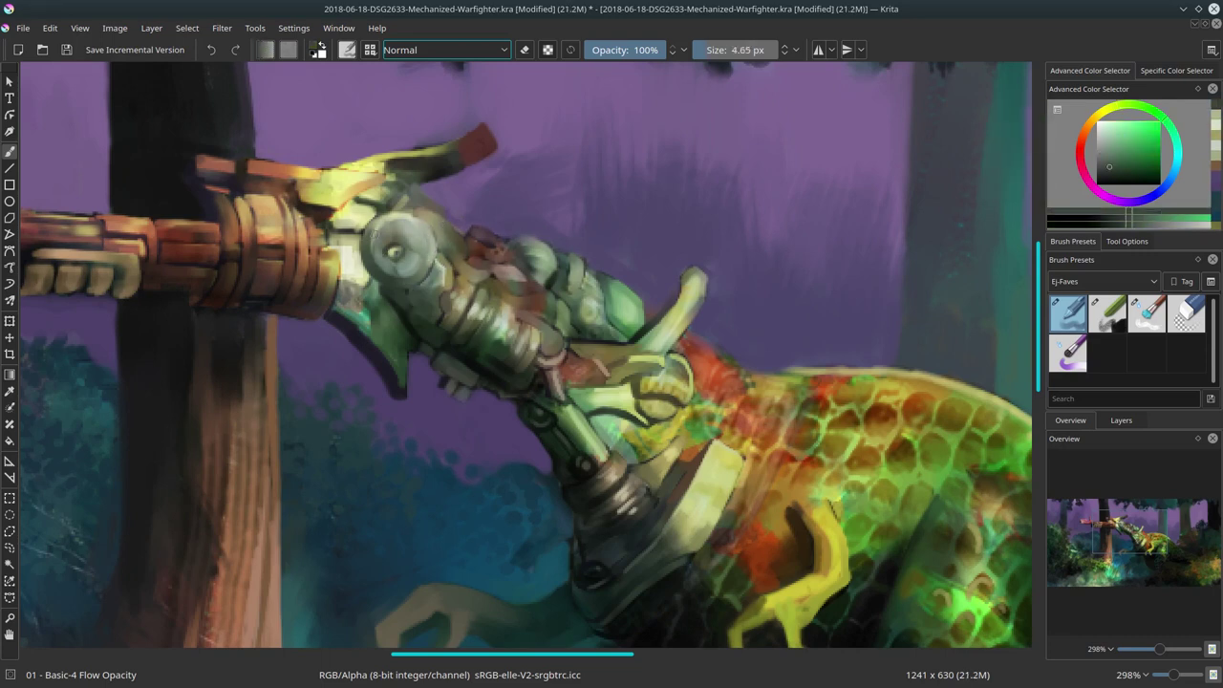
left_click(414, 264, "ctrl")
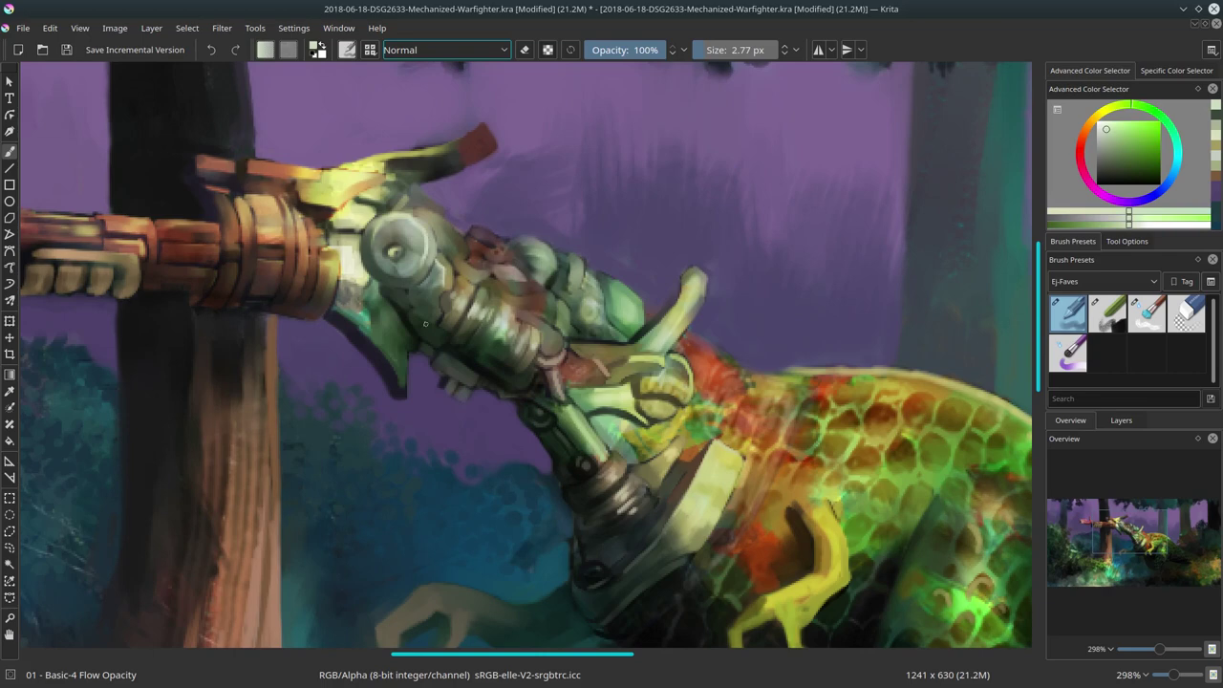
Merge the layer with the one below into Layer 1 Merged and return to the brush.
left_click(49, 28)
left_click(77, 121)
left_click(9, 337)
left_click(1120, 420)
right_click(1127, 544)
left_click(1051, 373)
key("b")
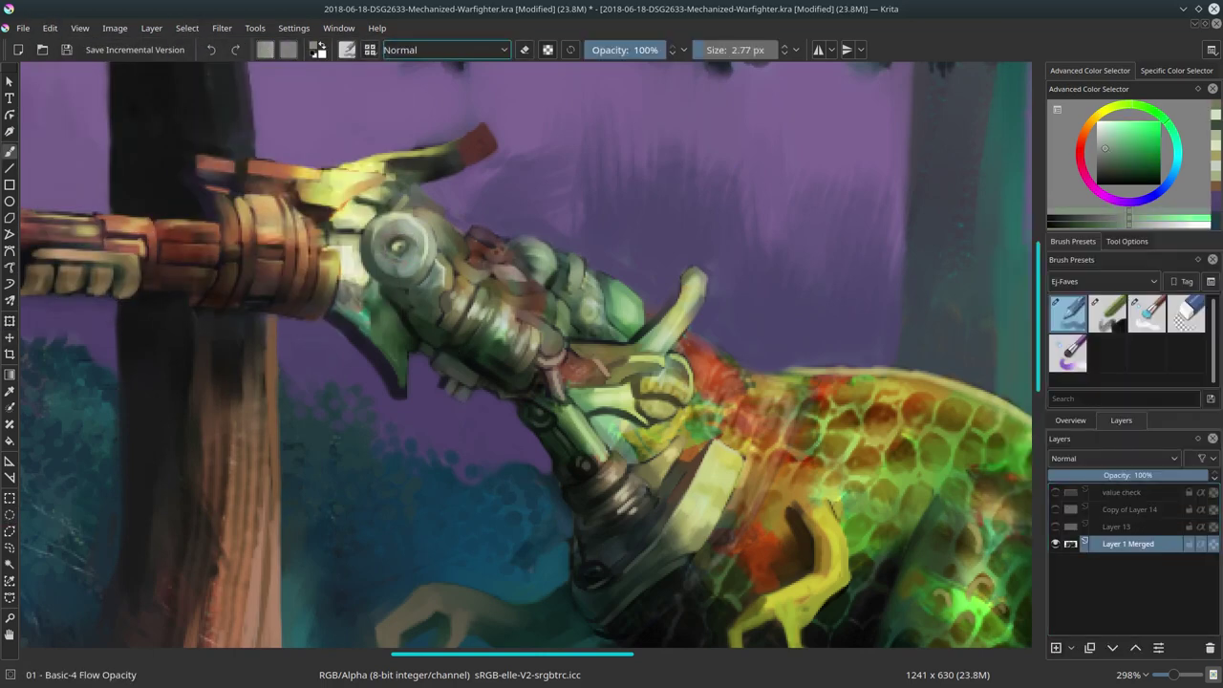
Paint lighter highlights on the mech arm and orange-tan highlights on the gun barrel tip.
left_click(561, 255, "ctrl")
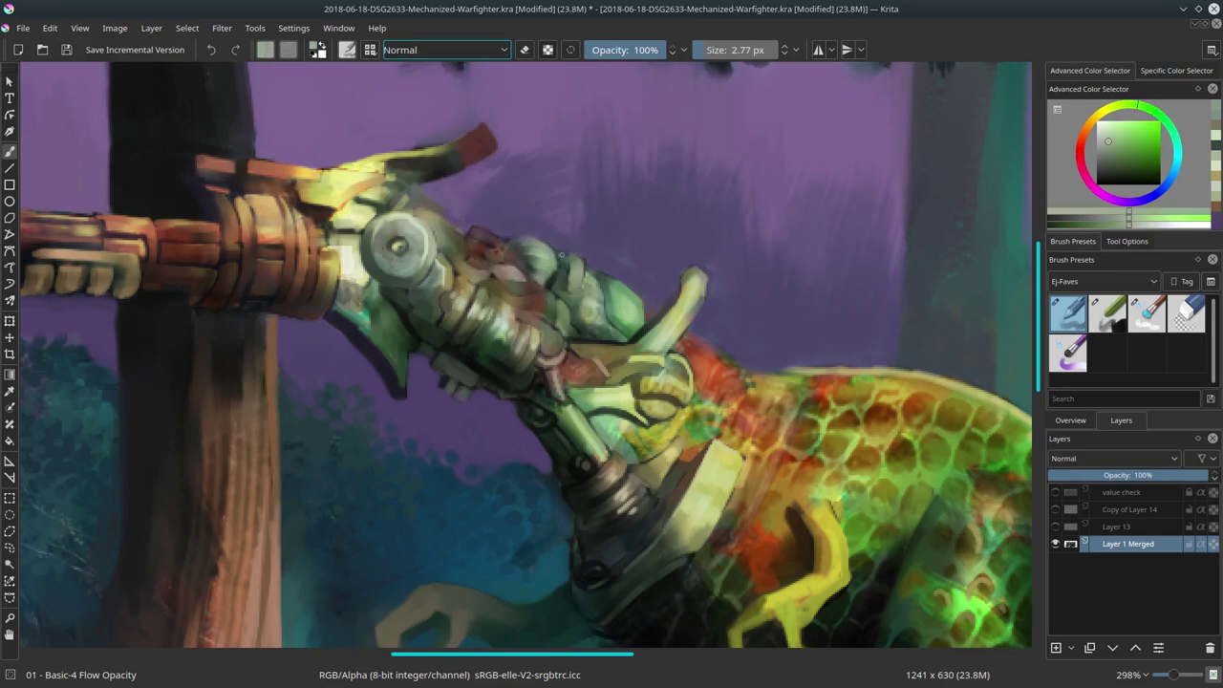
left_click(552, 241, "ctrl")
left_click_drag(528, 311, 519, 317)
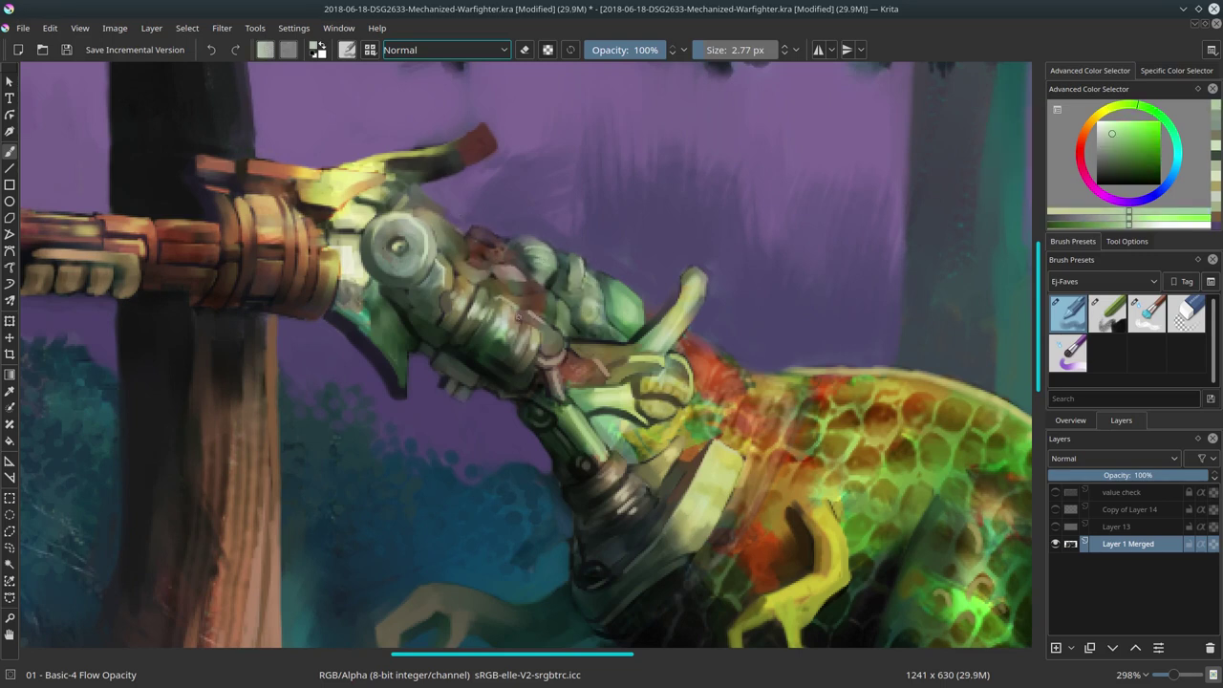
left_click(1070, 421)
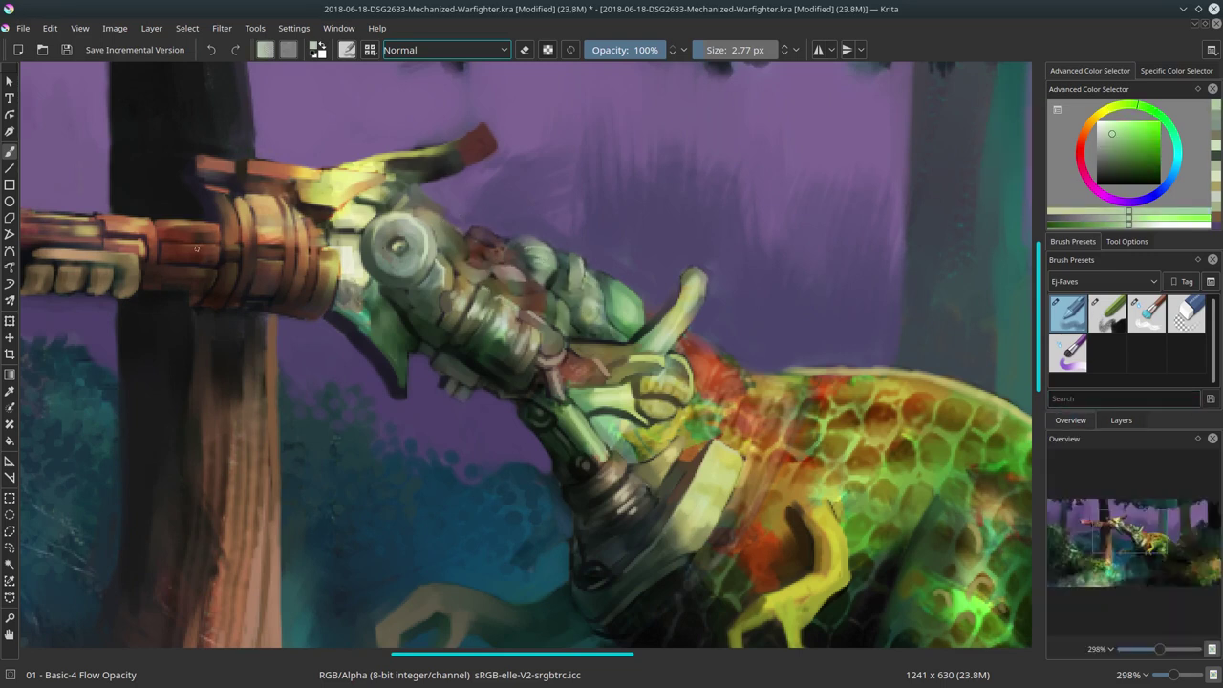
left_click(224, 196, "ctrl")
left_click_drag(478, 354, 841, 432)
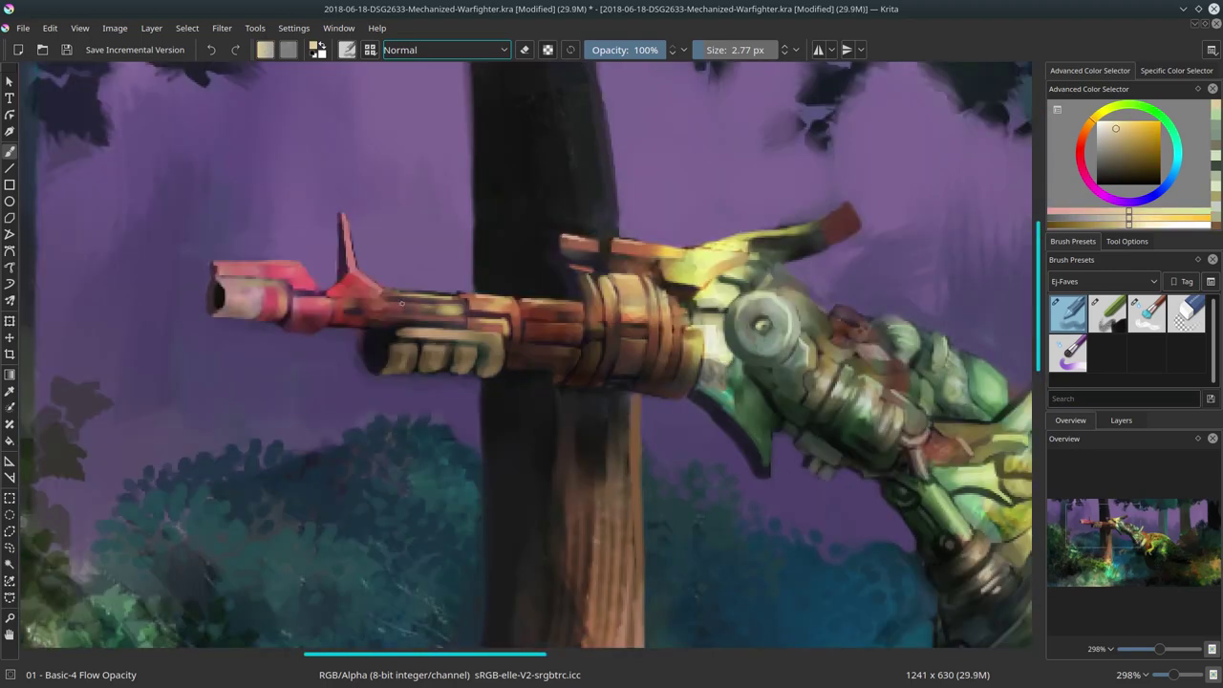
left_click_drag(234, 289, 298, 302)
left_click_drag(1114, 128, 1104, 127)
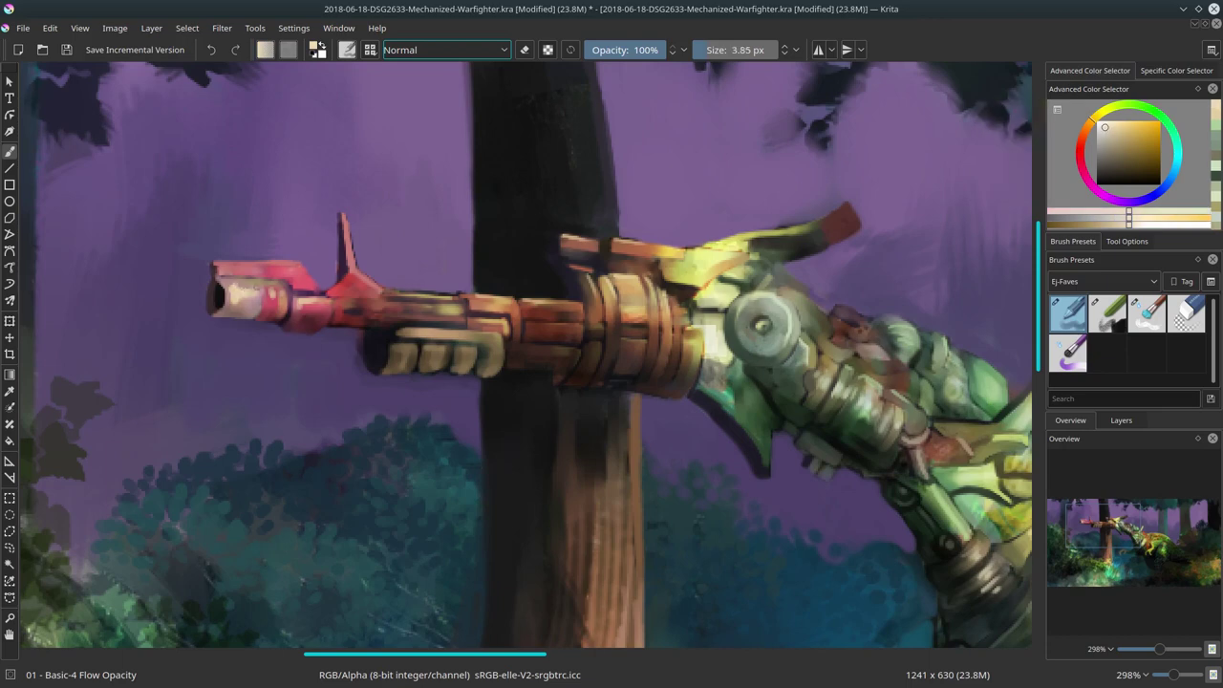
Zoom out to the whole painting, sample a dark cyan, and save the file.
key("2")
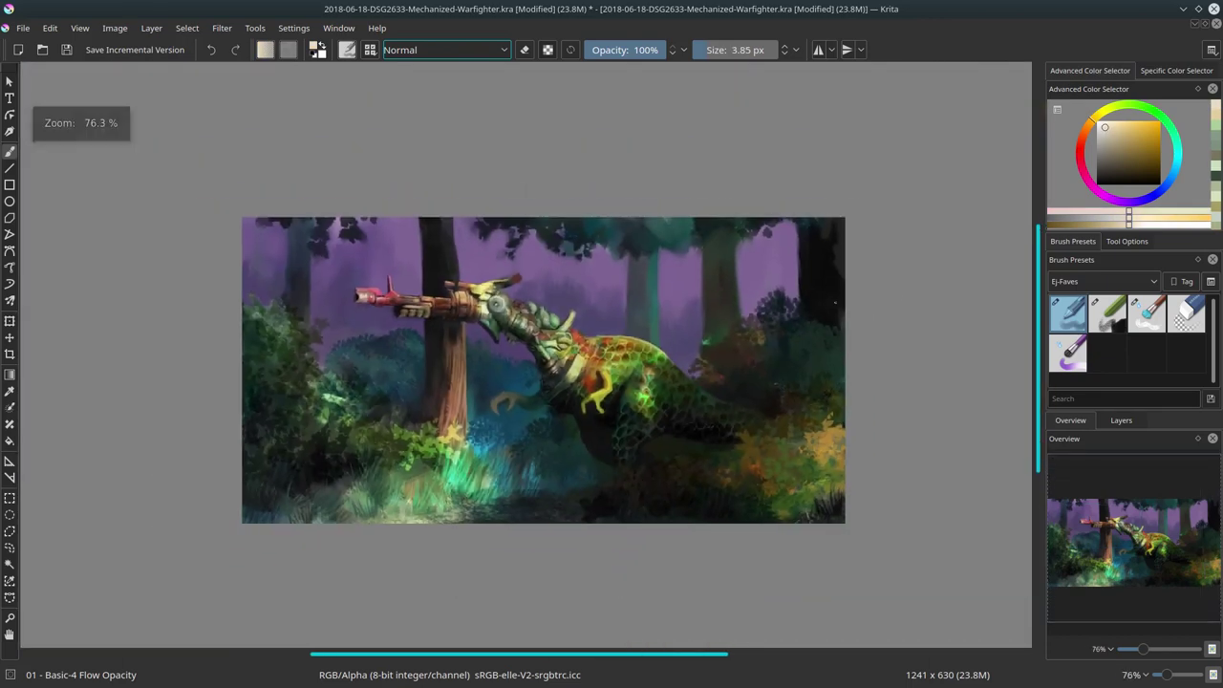
scroll(443, 316, "up", 8)
left_click(442, 317, "ctrl")
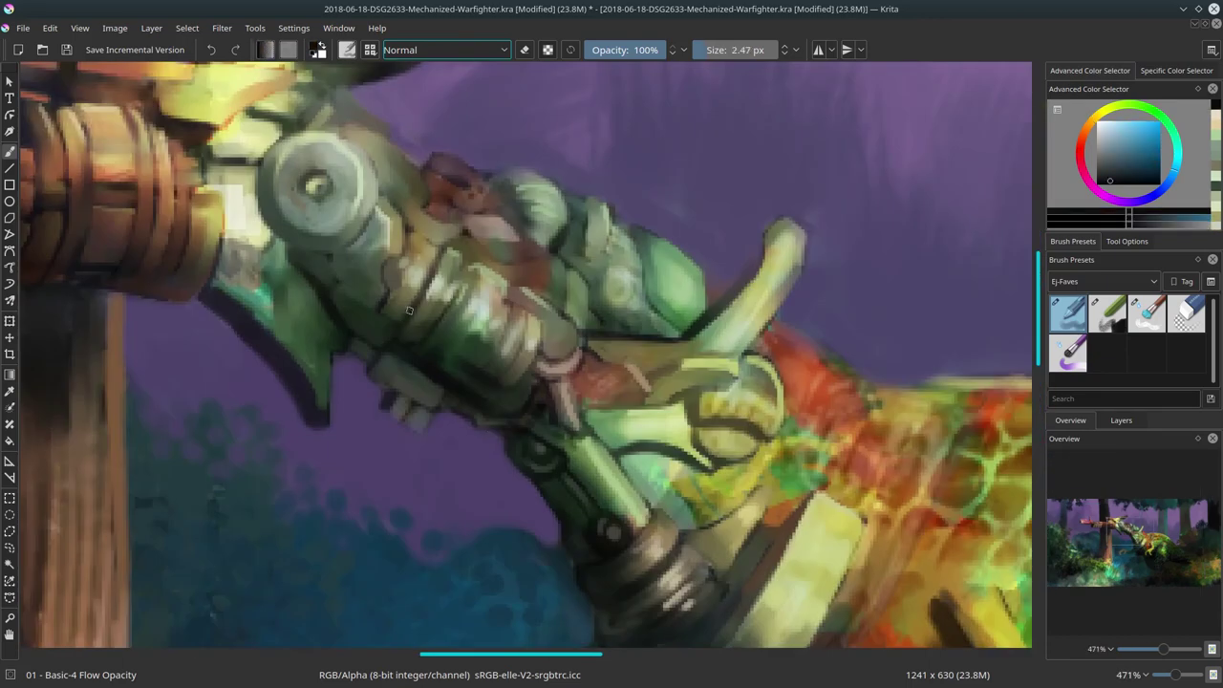
scroll(792, 524, "down", 10)
scroll(791, 524, "down", 1)
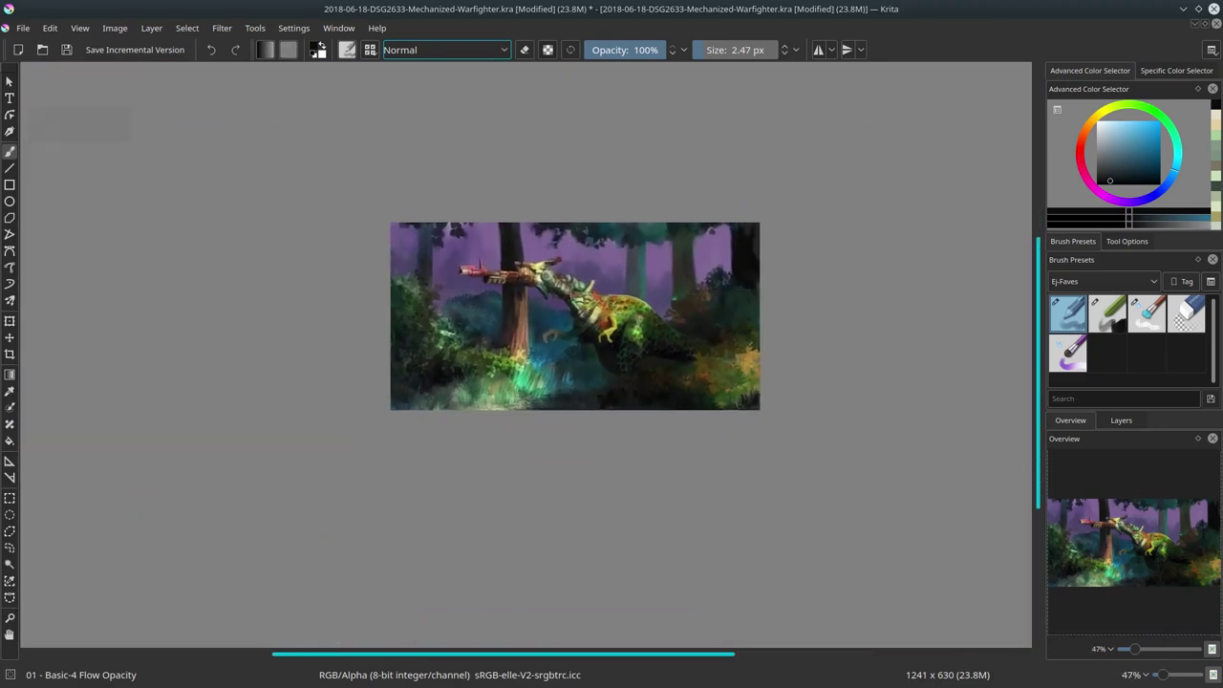
left_click(23, 28)
left_click(41, 96)
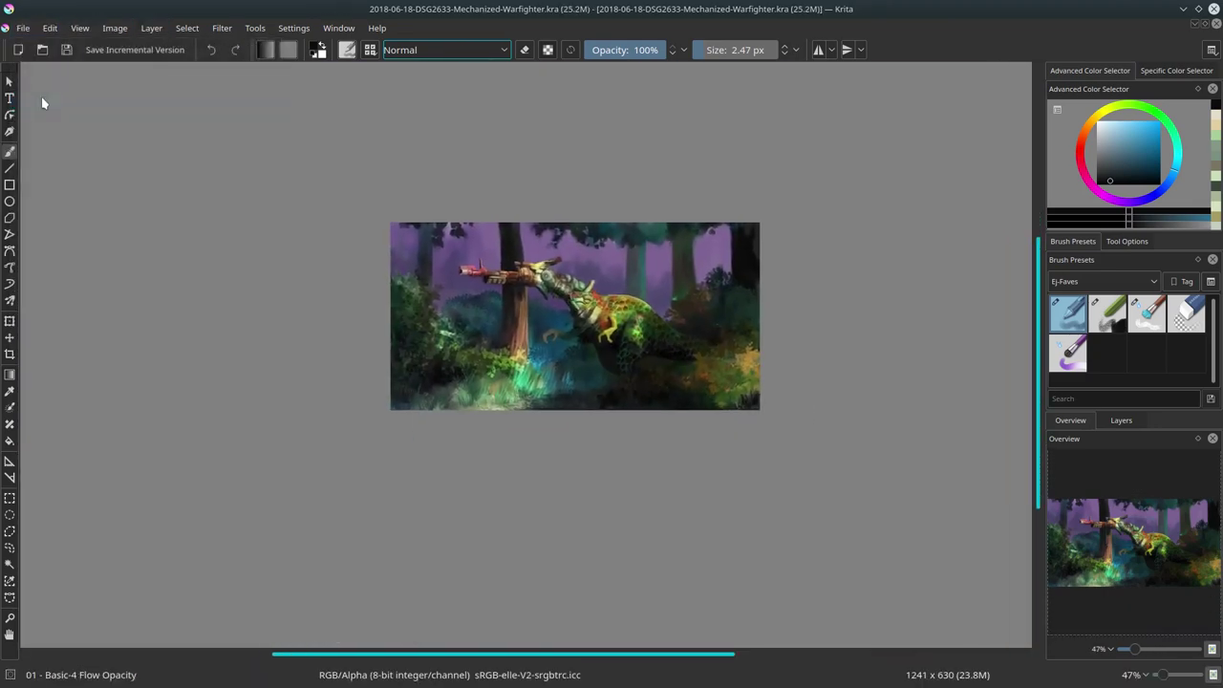
Try the Curves filter, adjusting the red and blue channel curves, then close it.
left_click(222, 28)
left_click(411, 95)
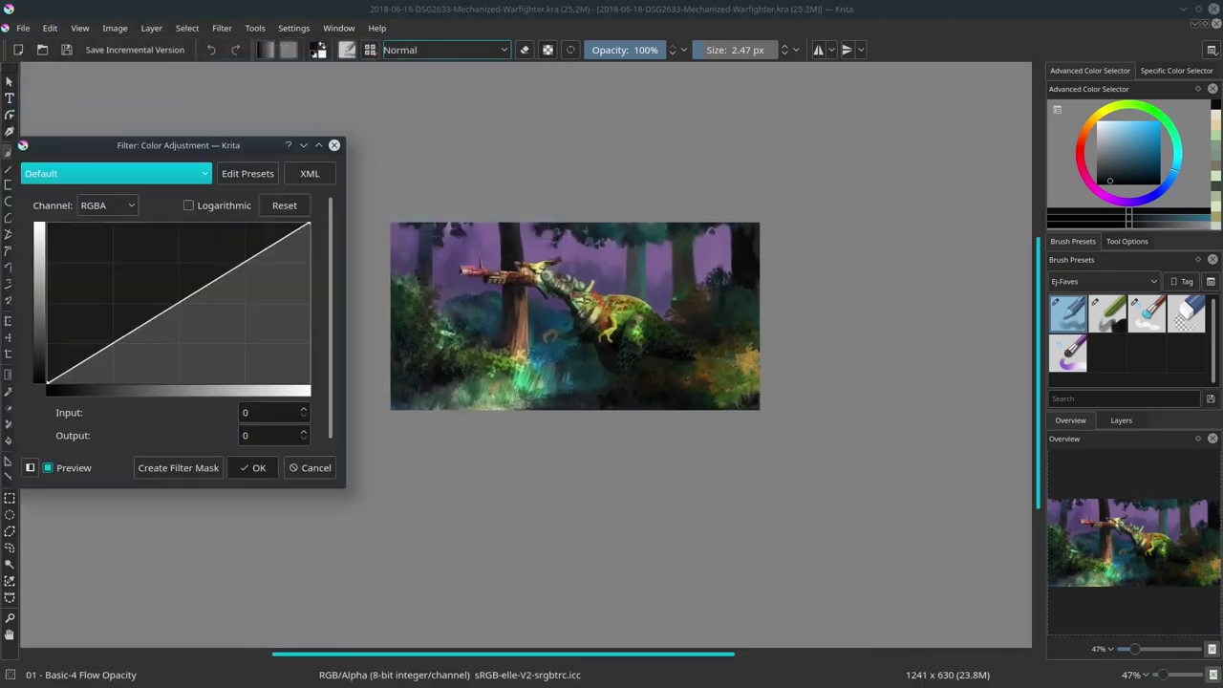
left_click_drag(234, 259, 233, 251)
left_click(128, 330)
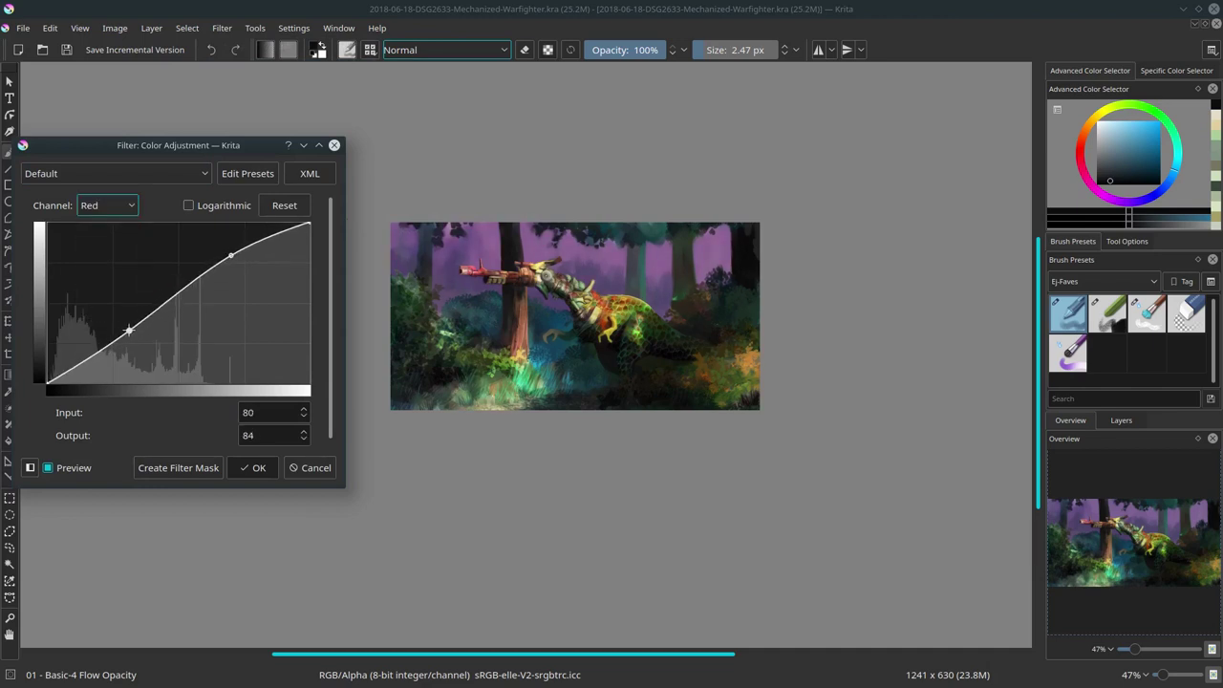
left_click(107, 204)
left_click(107, 239)
left_click_drag(191, 286, 193, 290)
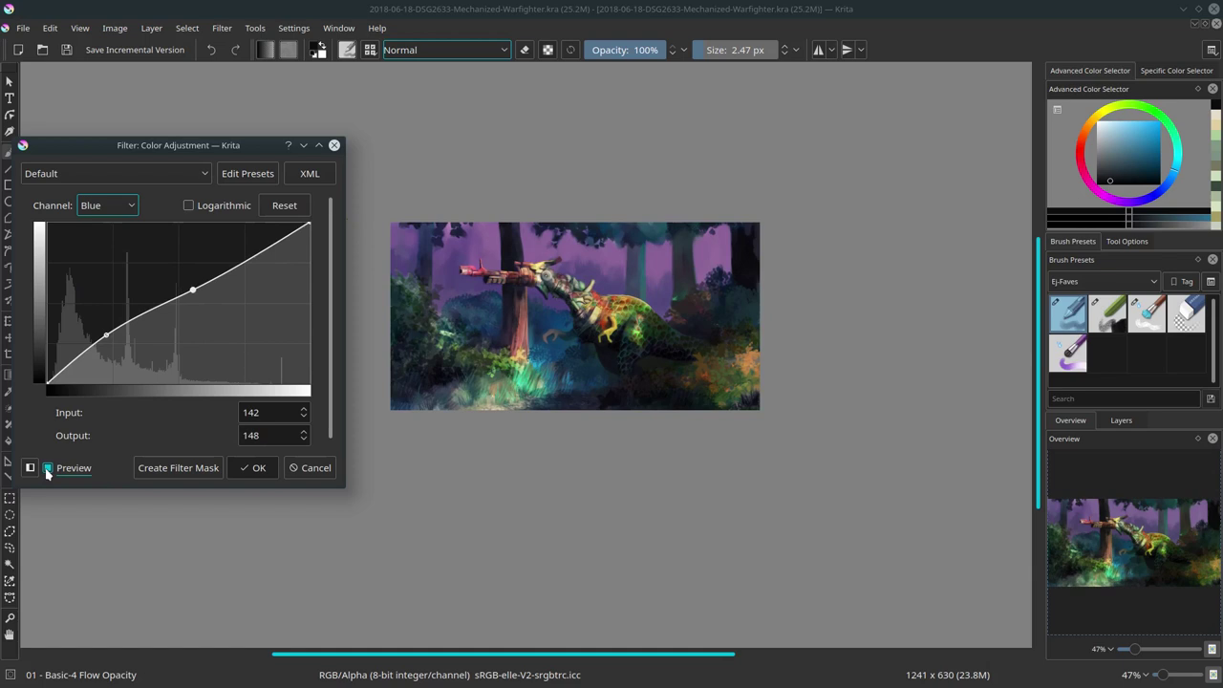
left_click(253, 467)
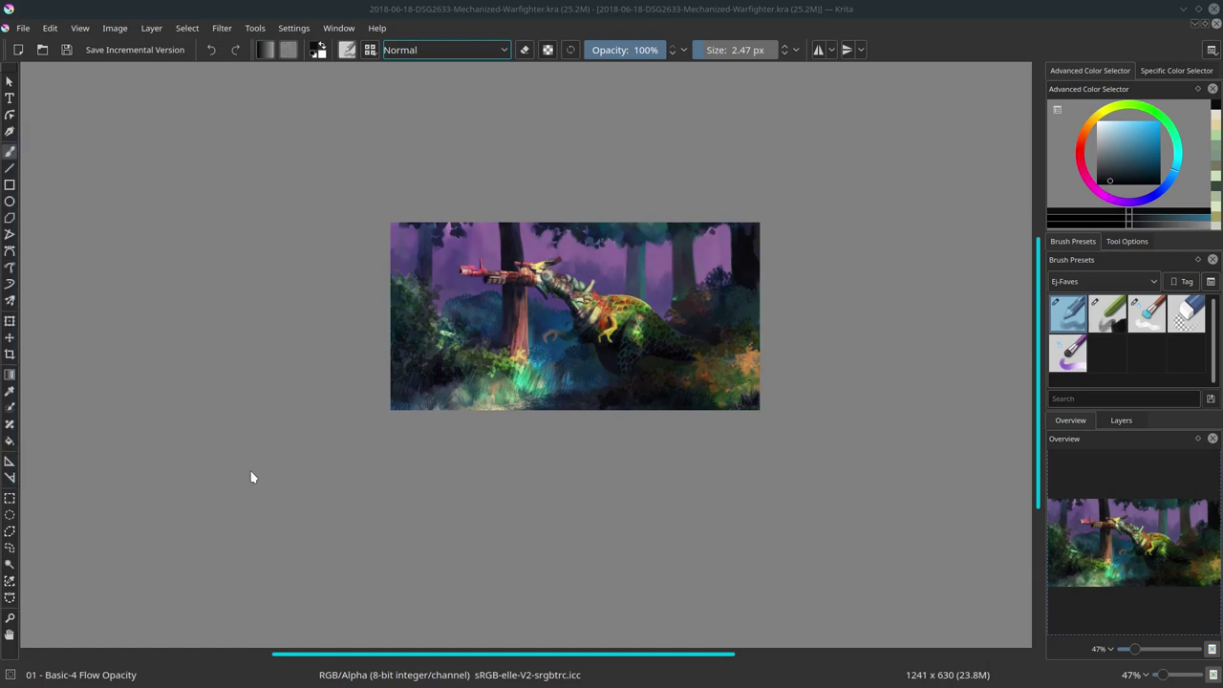
Preview about −29 saturation in the HSV/HSL Adjustment, cancel it, and pick a darker colour.
left_click(222, 28)
left_click(449, 117)
left_click_drag(176, 257, 150, 260)
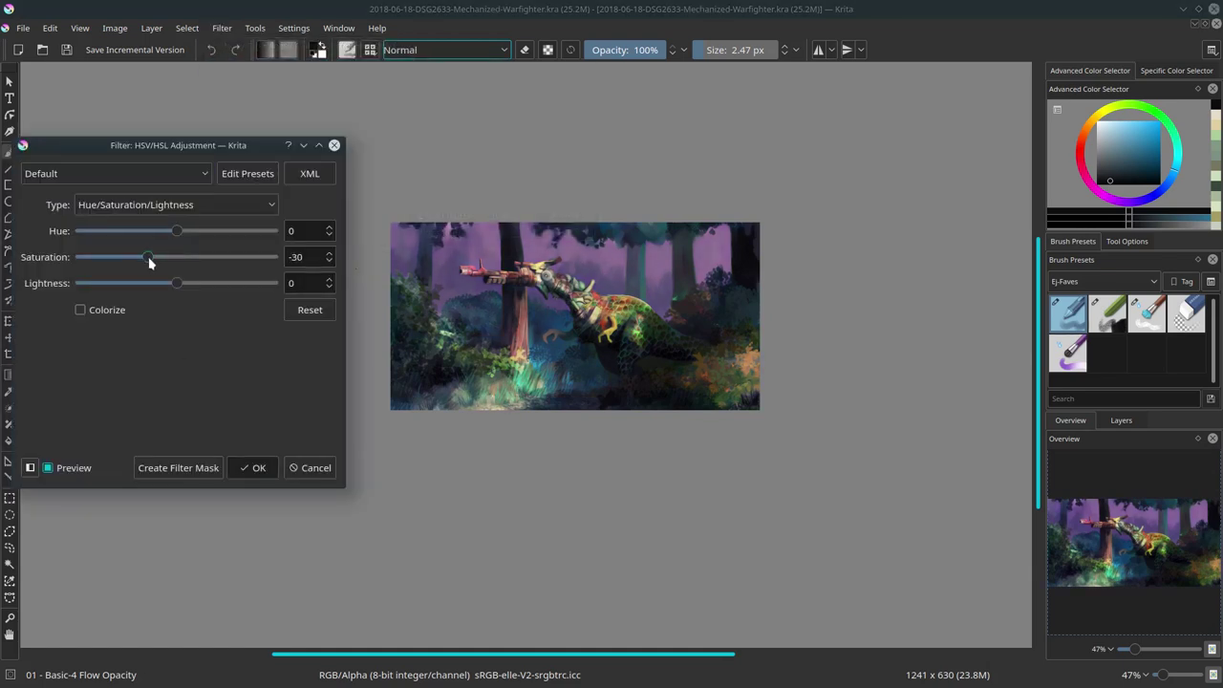
left_click(47, 468)
left_click(318, 472)
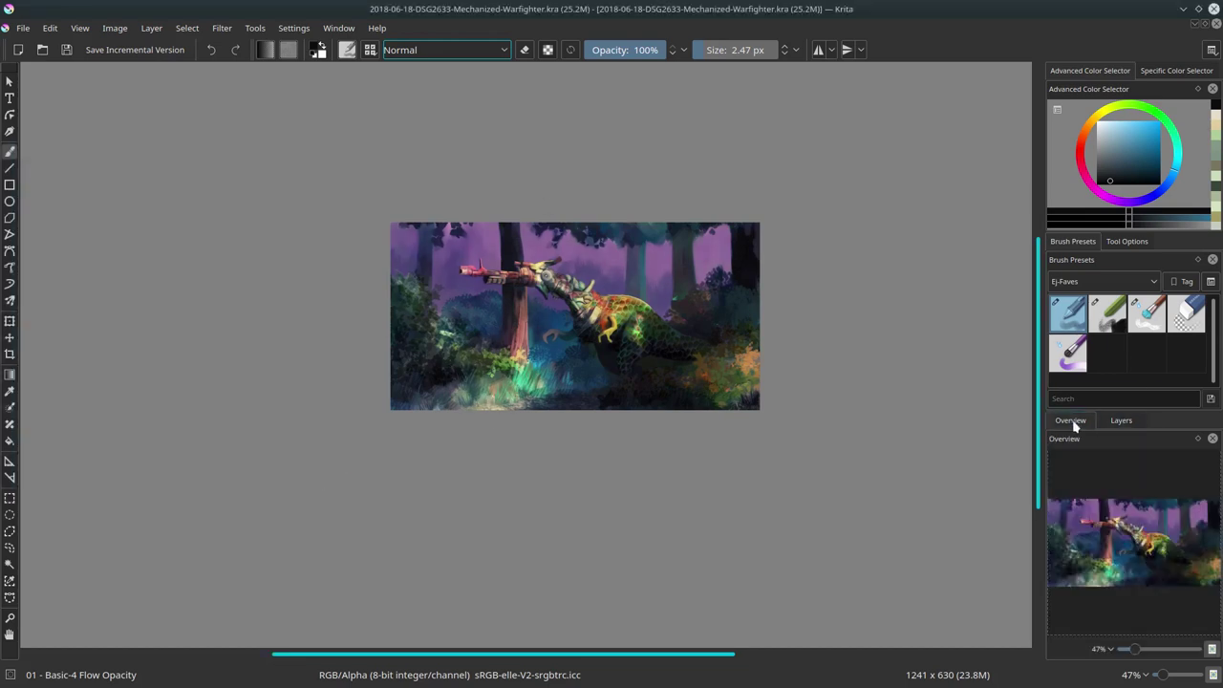
left_click(1117, 176)
Desaturate the lower-left with a Decrease Saturation brush, enlarging it to about 70 px.
left_click(446, 49)
left_click(422, 367)
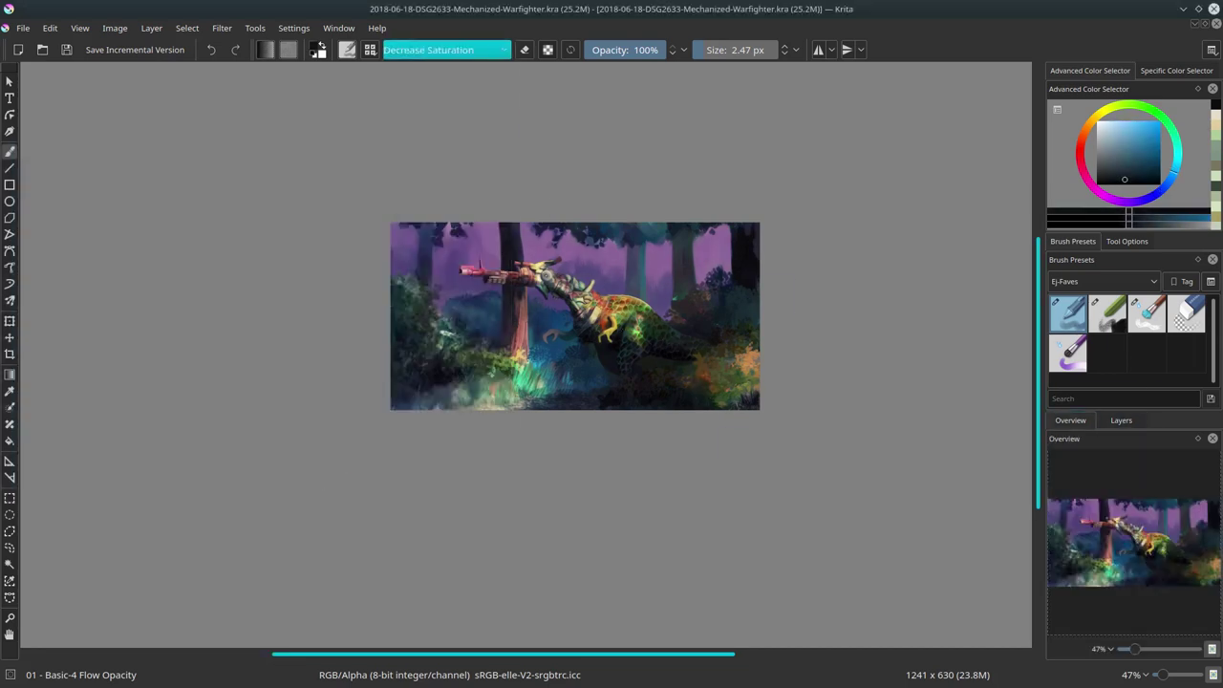
left_click_drag(422, 367, 549, 278)
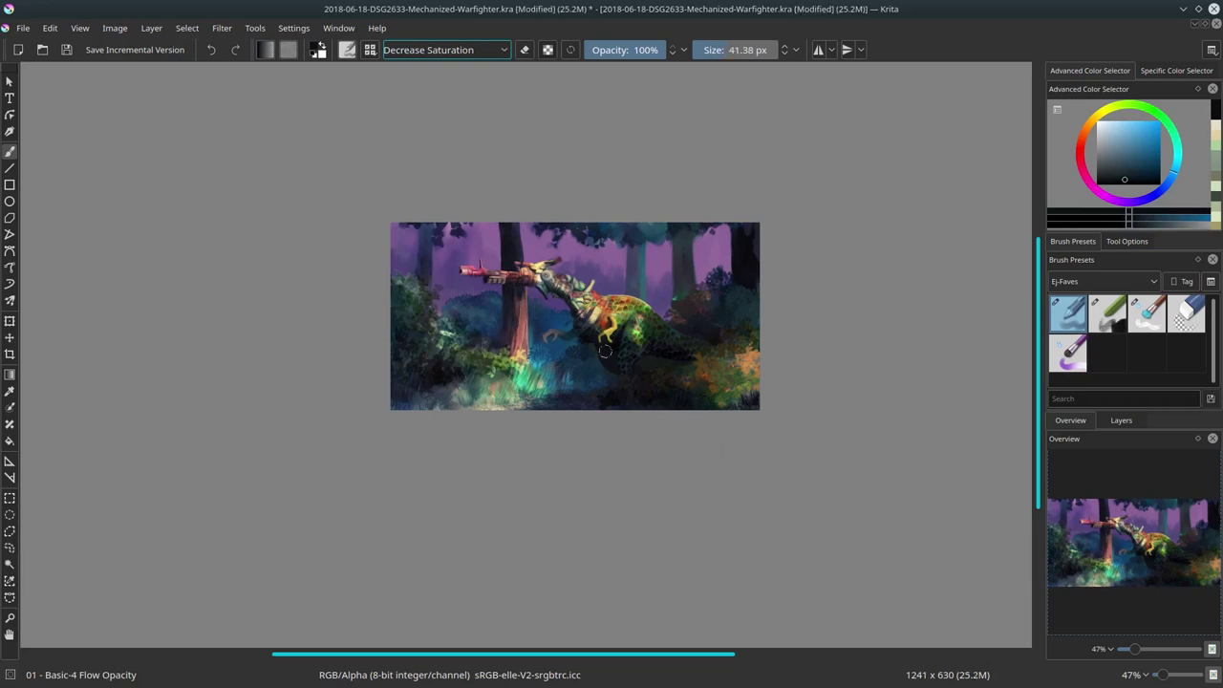
left_click_drag(455, 367, 411, 367)
Sample dark, light and bluish purples and paint detail near the gun grip.
scroll(583, 344, "up", 5)
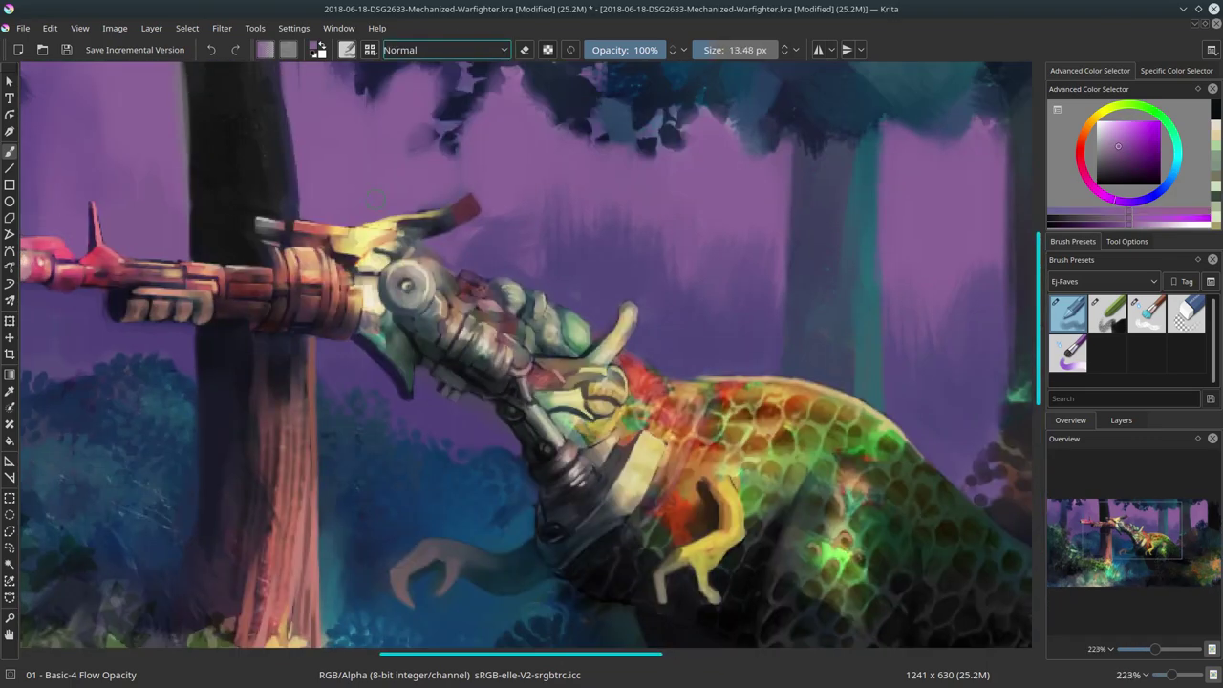
scroll(307, 224, "up", 2)
left_click(306, 225, "ctrl")
left_click(266, 233, "ctrl")
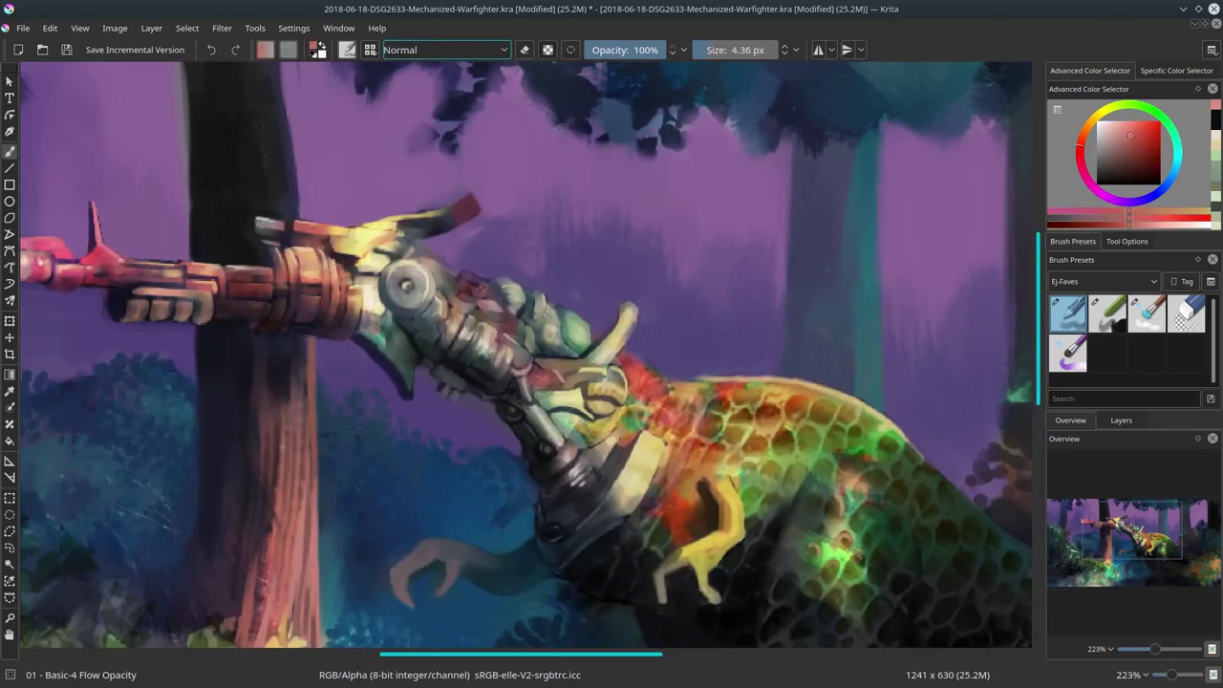
left_click(432, 194, "ctrl")
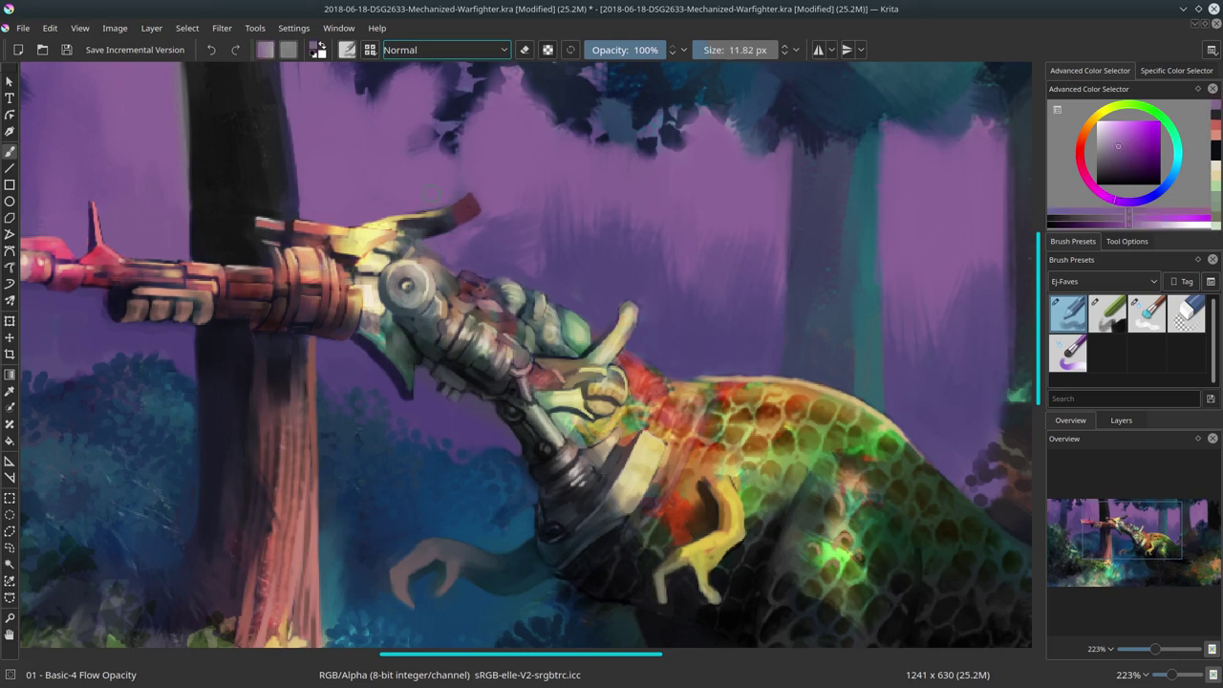
left_click(530, 263, "ctrl")
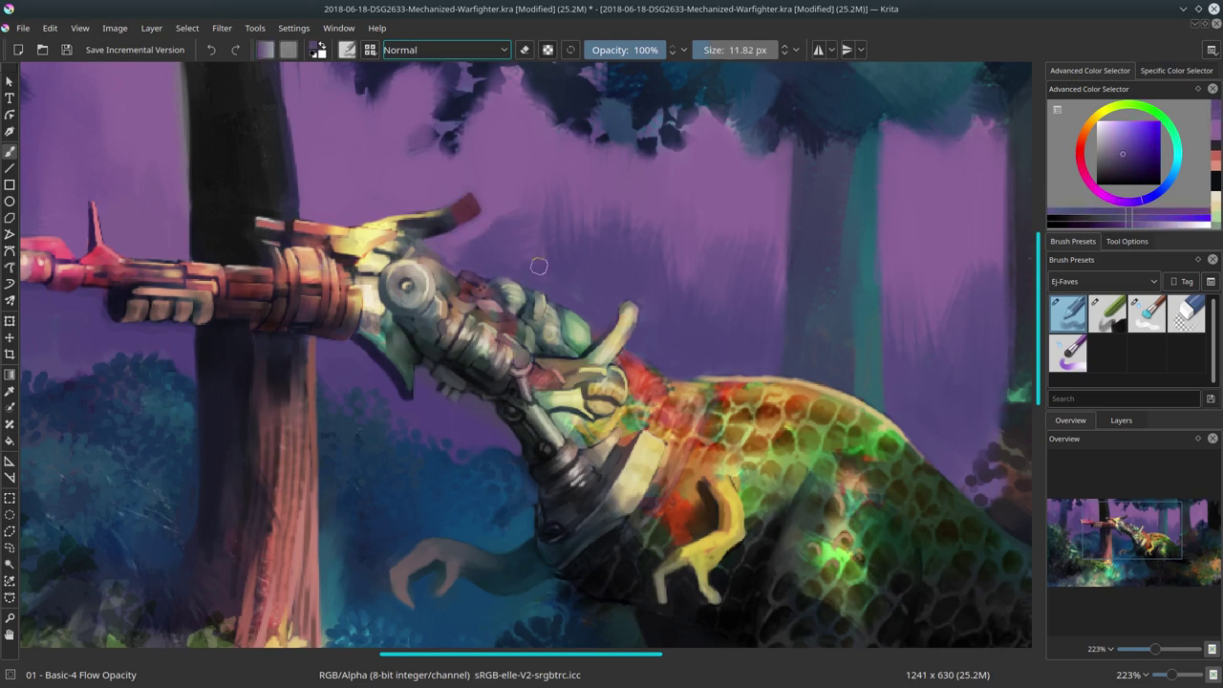
left_click(477, 239, "ctrl")
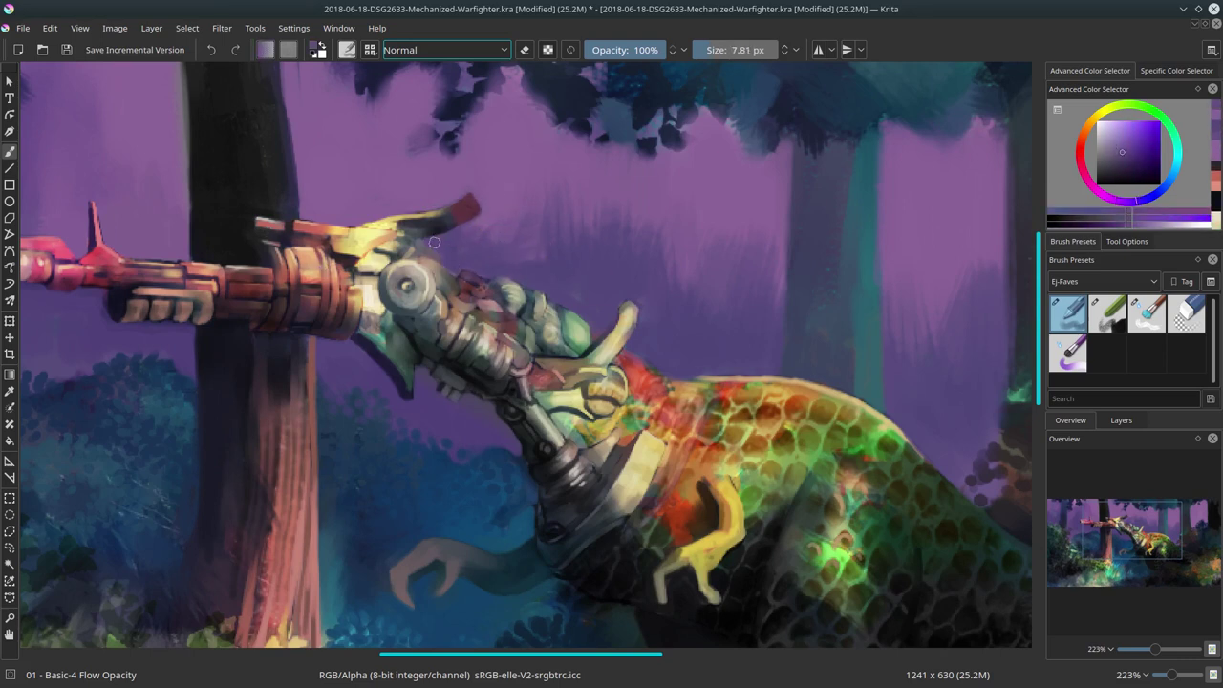
scroll(528, 258, "down", 10)
scroll(621, 253, "up", 10)
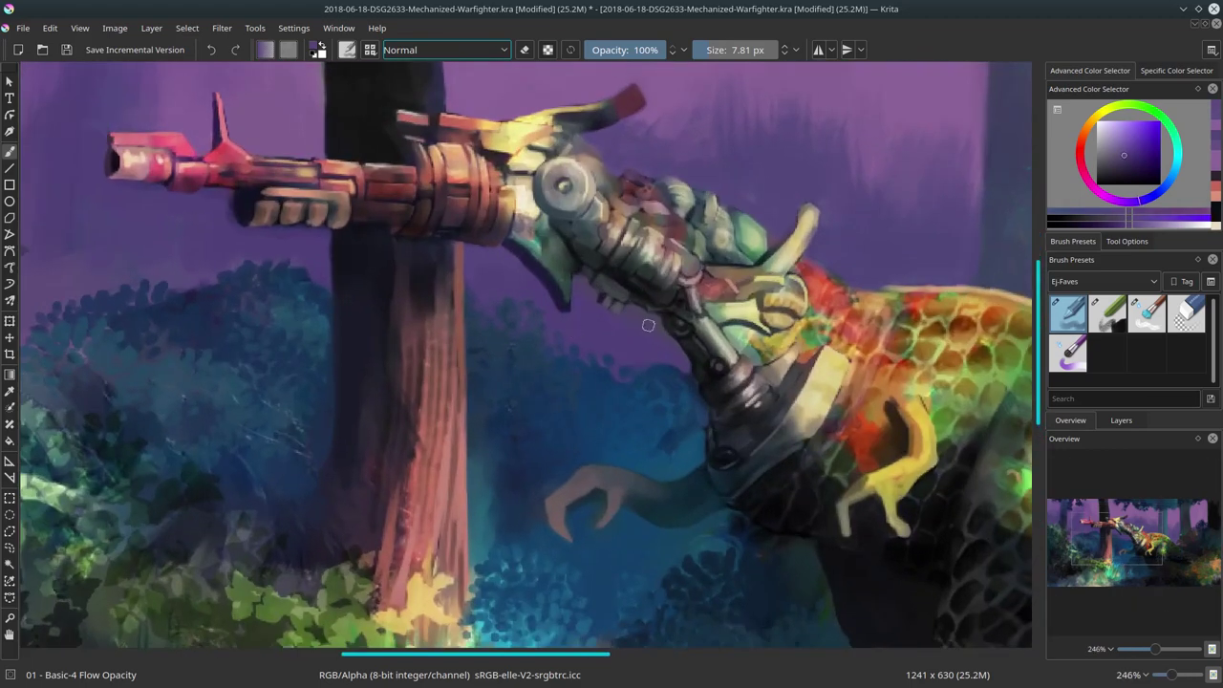
left_click(651, 323, "ctrl")
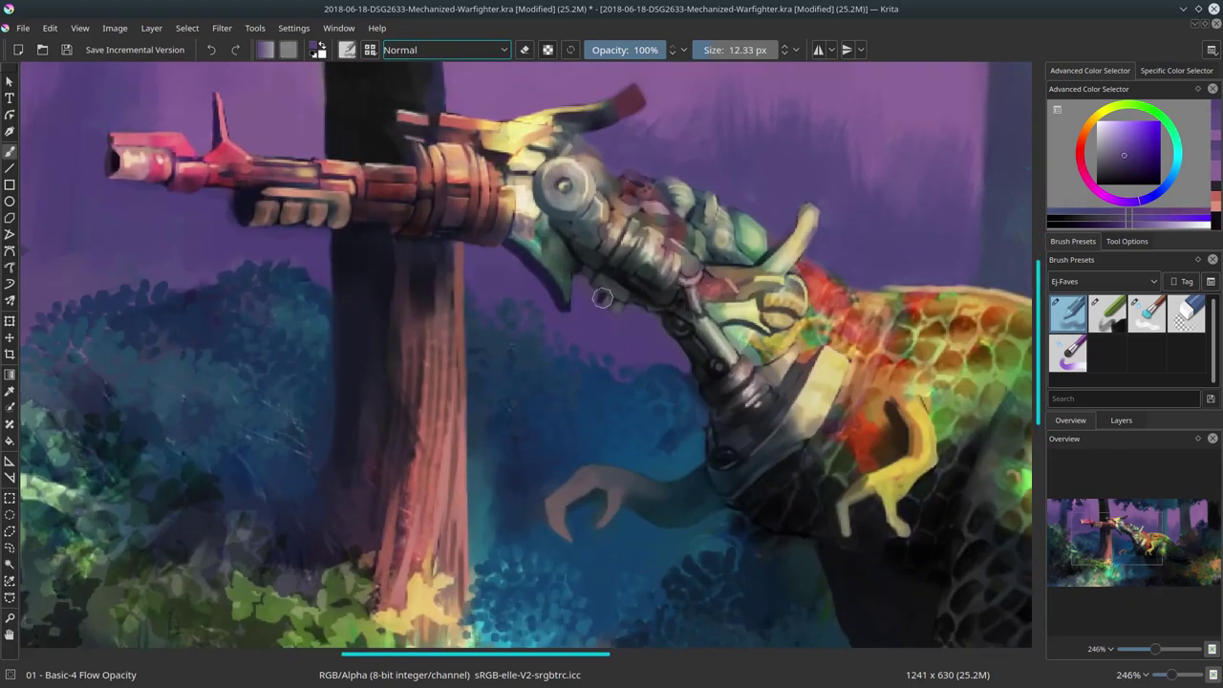
left_click(322, 232, "ctrl")
Sample dark pink and pink from the painting, then mirror the whole image horizontally.
scroll(306, 229, "down", 1)
scroll(270, 243, "down", 3)
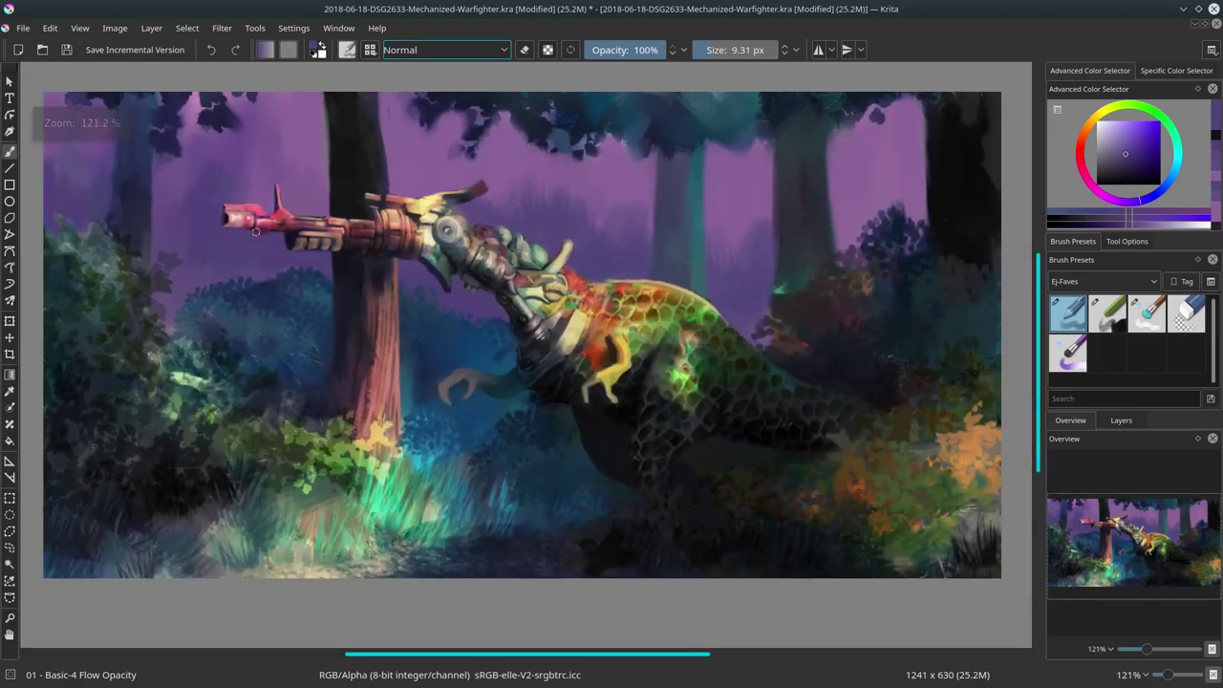
scroll(819, 429, "down", 1)
scroll(819, 428, "up", 3)
left_click(751, 245, "ctrl")
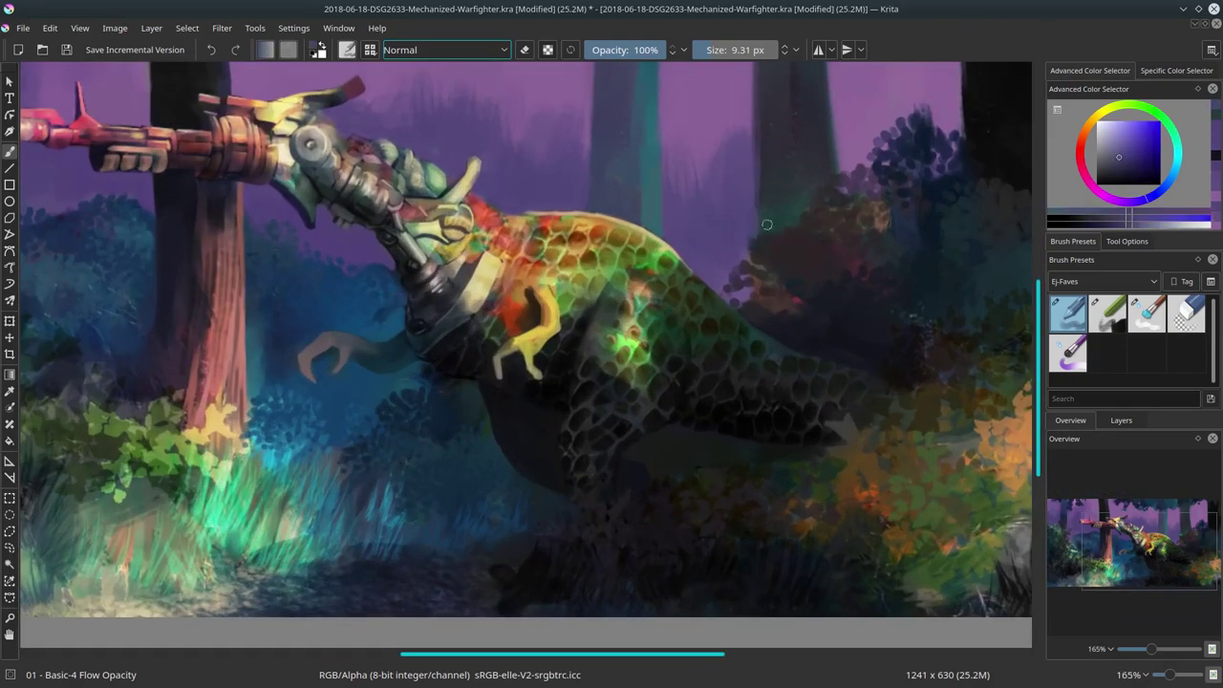
scroll(794, 137, "down", 5)
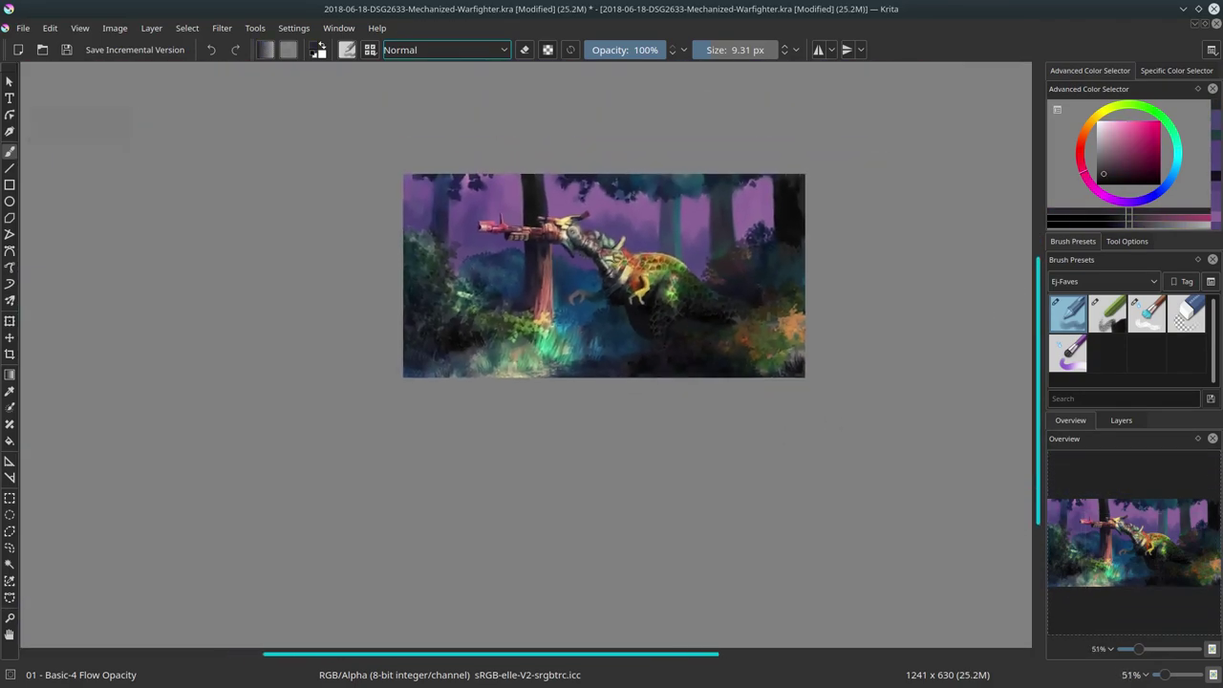
scroll(574, 338, "up", 5)
left_click(585, 361, "ctrl")
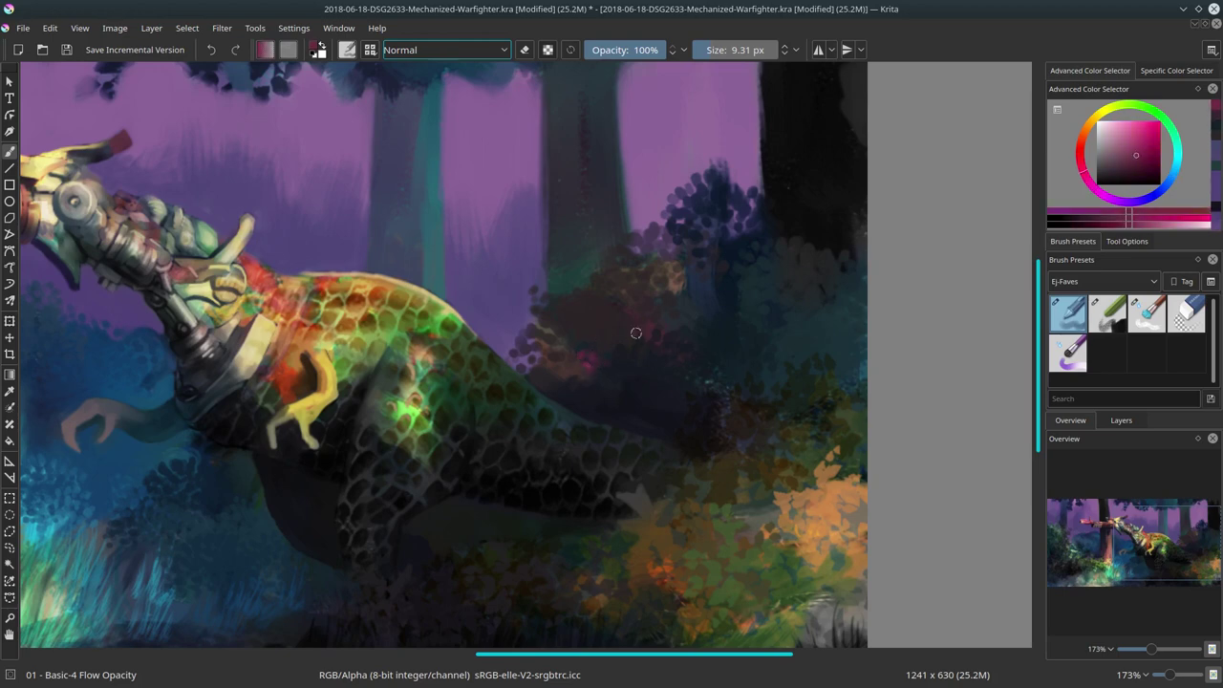
scroll(740, 378, "down", 5)
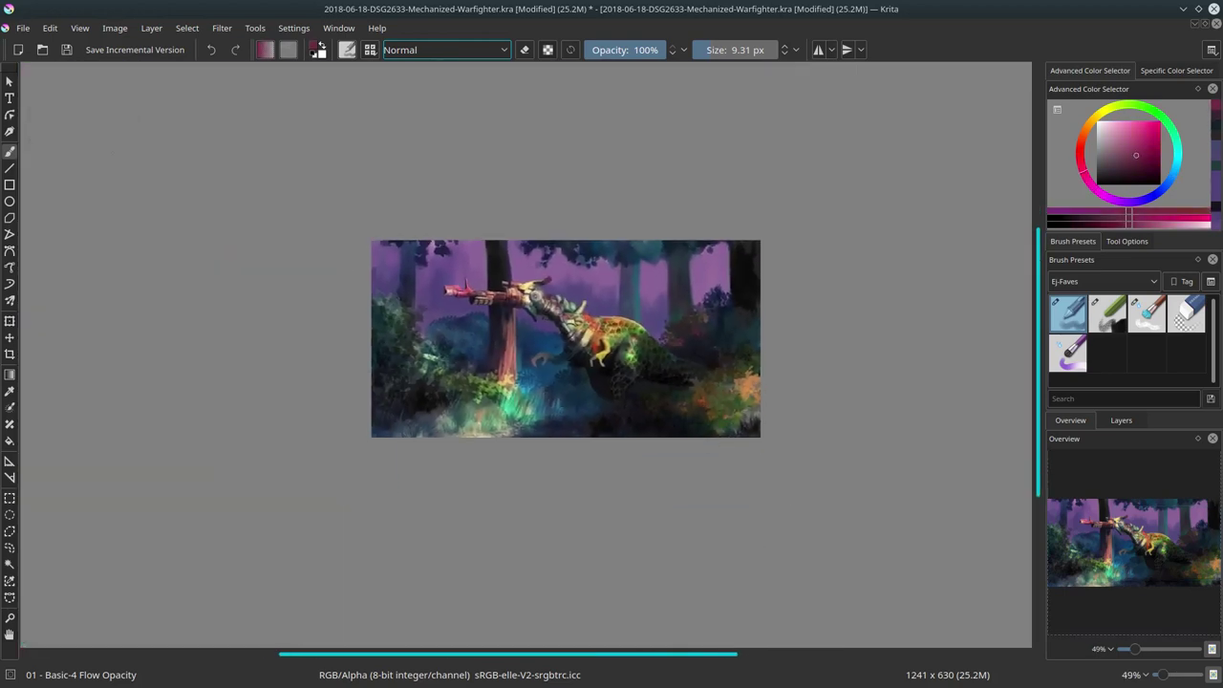
left_click(115, 27)
left_click(150, 188)
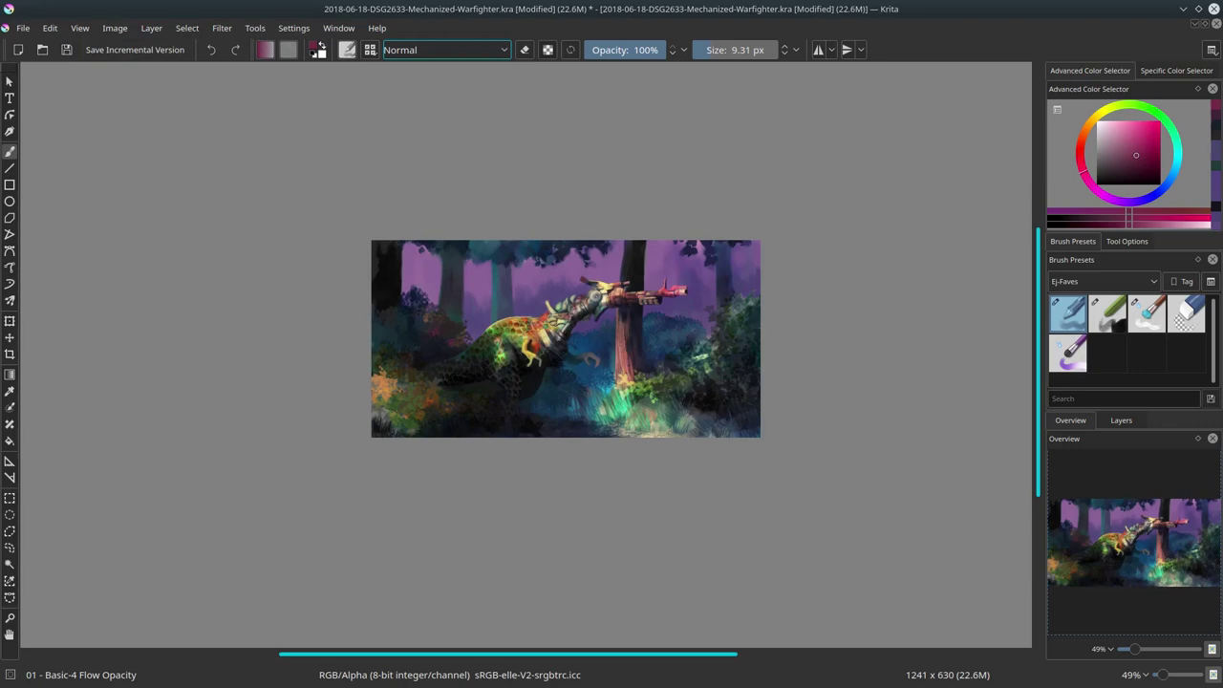
Touch up the background near the dinosaur's arm with sampled cyan, then sample a darker colour and shrink the brush.
scroll(617, 393, "up", 8)
left_click(516, 403, "ctrl")
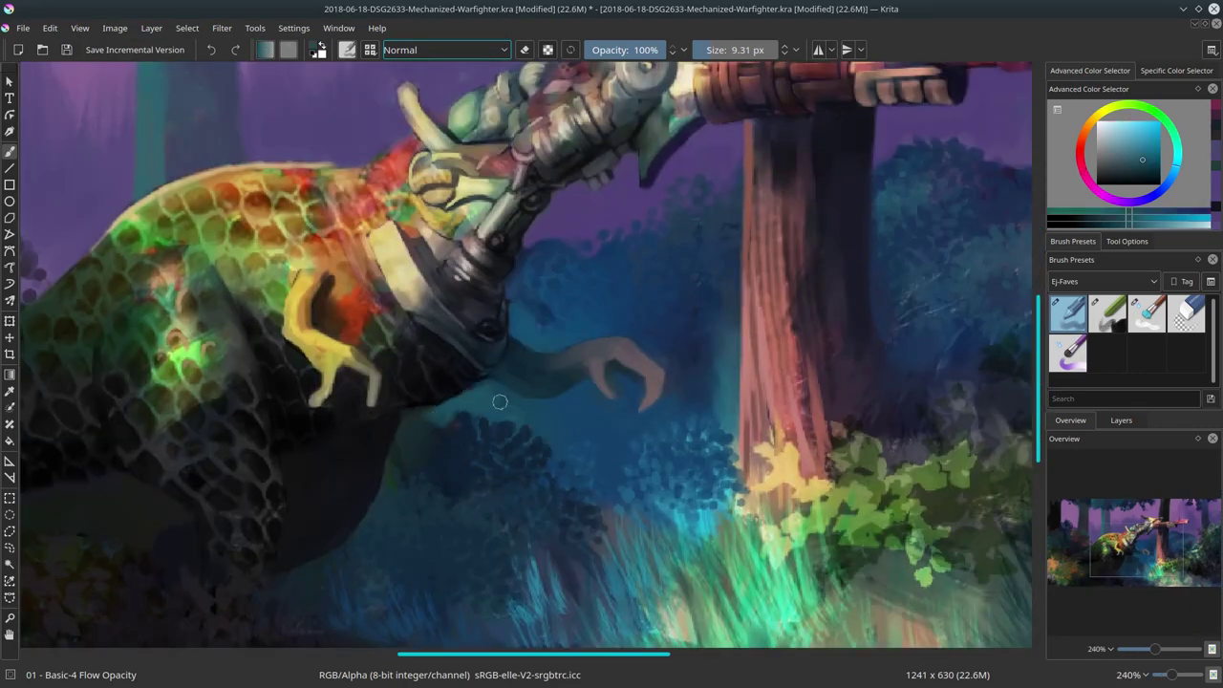
left_click(499, 401, "ctrl")
left_click(403, 442, "ctrl")
key("bracketleft")
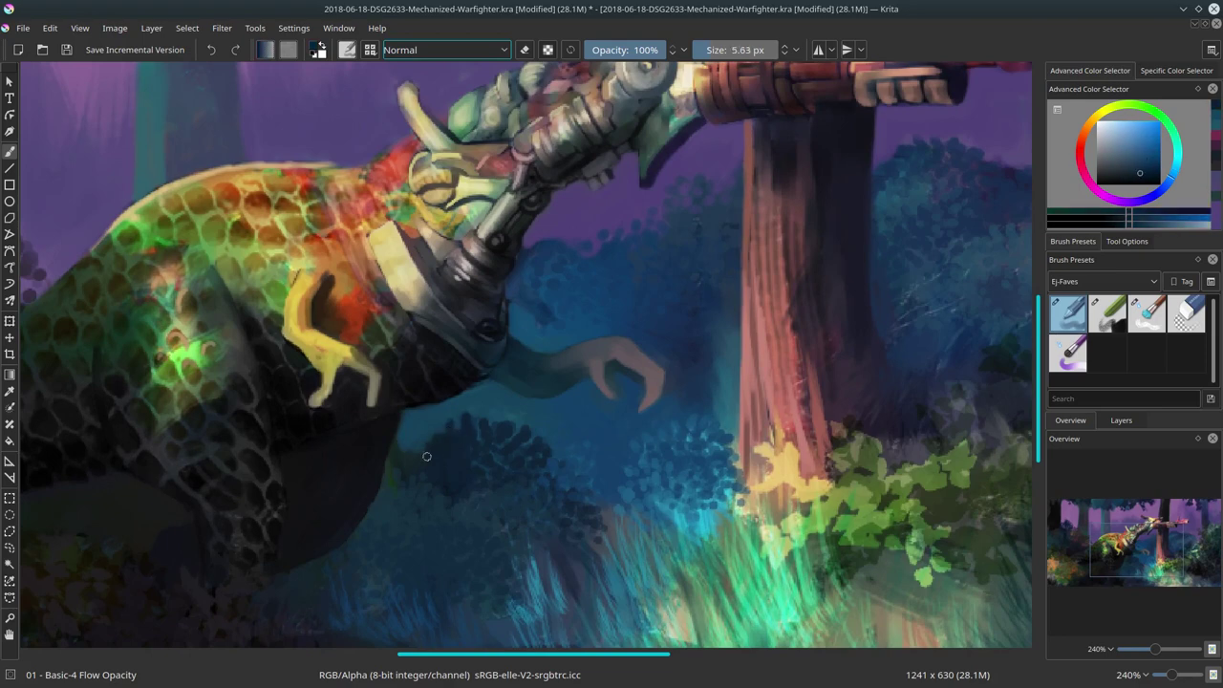
scroll(439, 436, "down", 5)
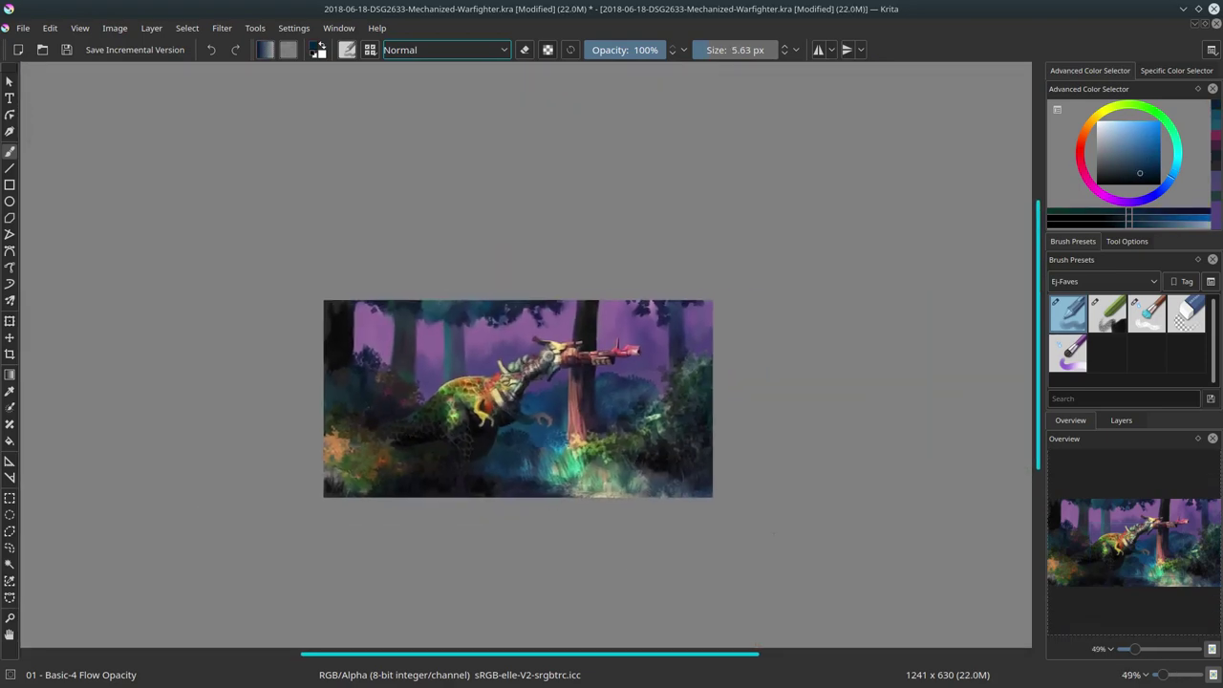
scroll(720, 354, "up", 5)
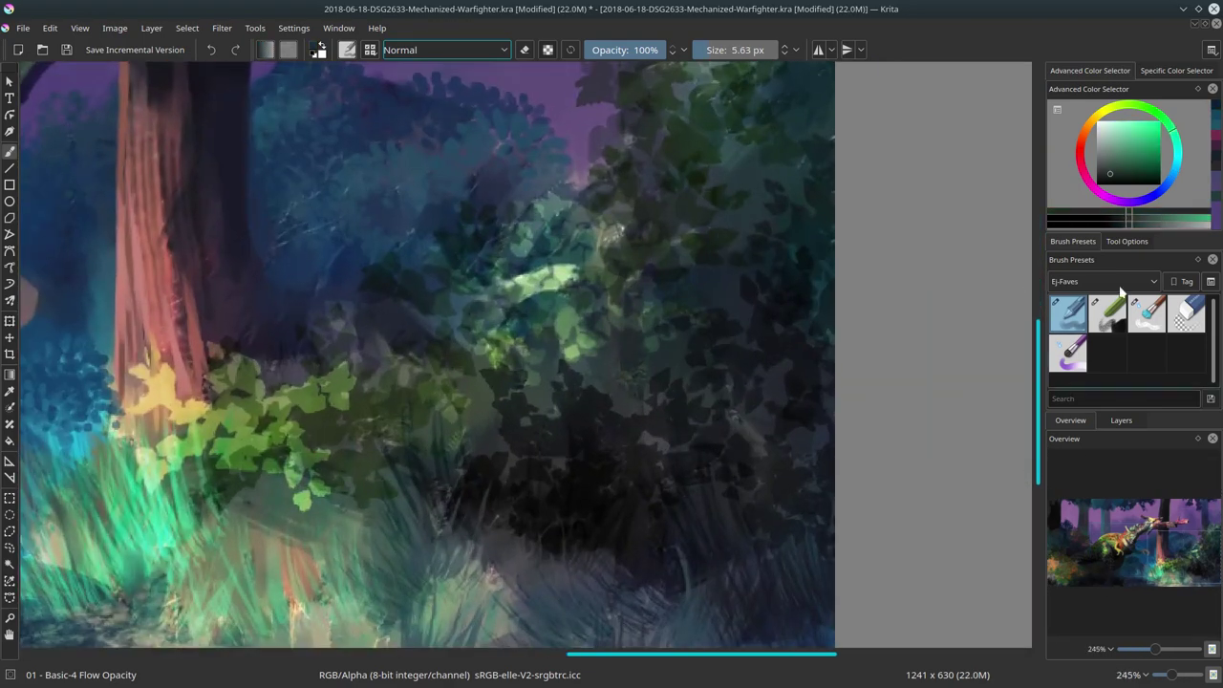
Stamp dark green leaves onto the foliage right of the tree with Nature-Speed-Paint Stamp Leaves.
left_click(1104, 281)
left_click(1085, 365)
left_click(1104, 348)
left_click_drag(521, 277, 583, 324)
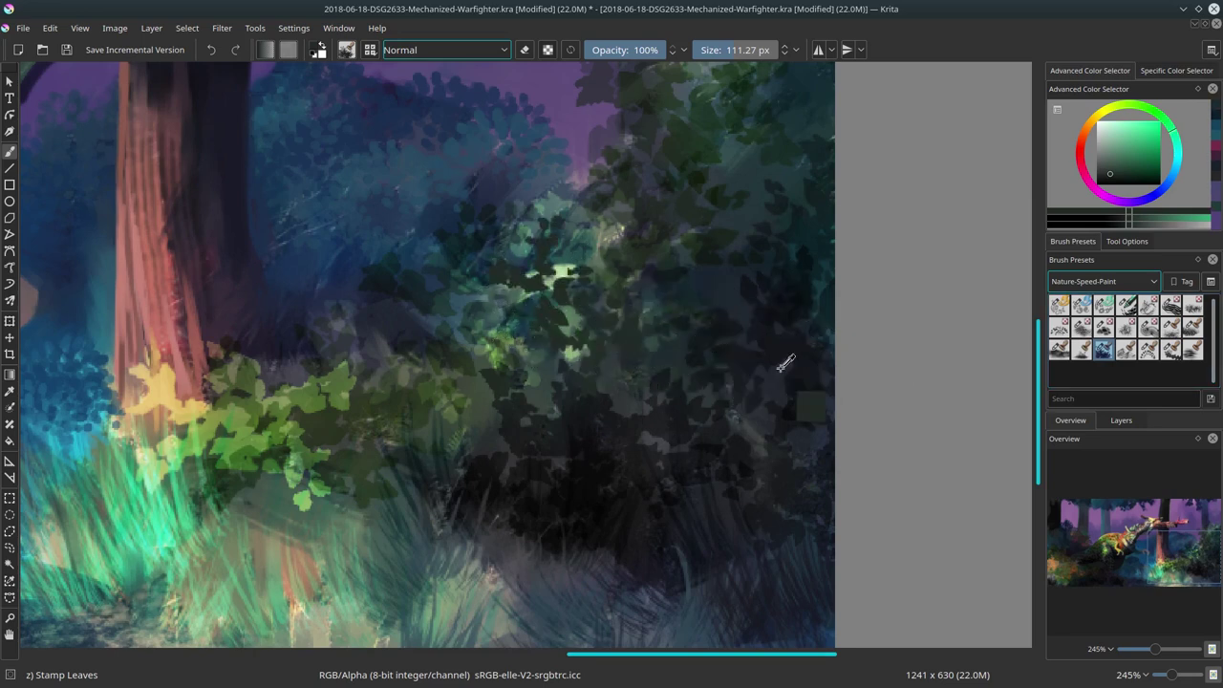
Blend the stamped leaves with Blender Textured Soft, then reload a smaller Stamp Leaves brush.
left_click(1103, 281)
left_click(1070, 354)
left_click(1146, 313)
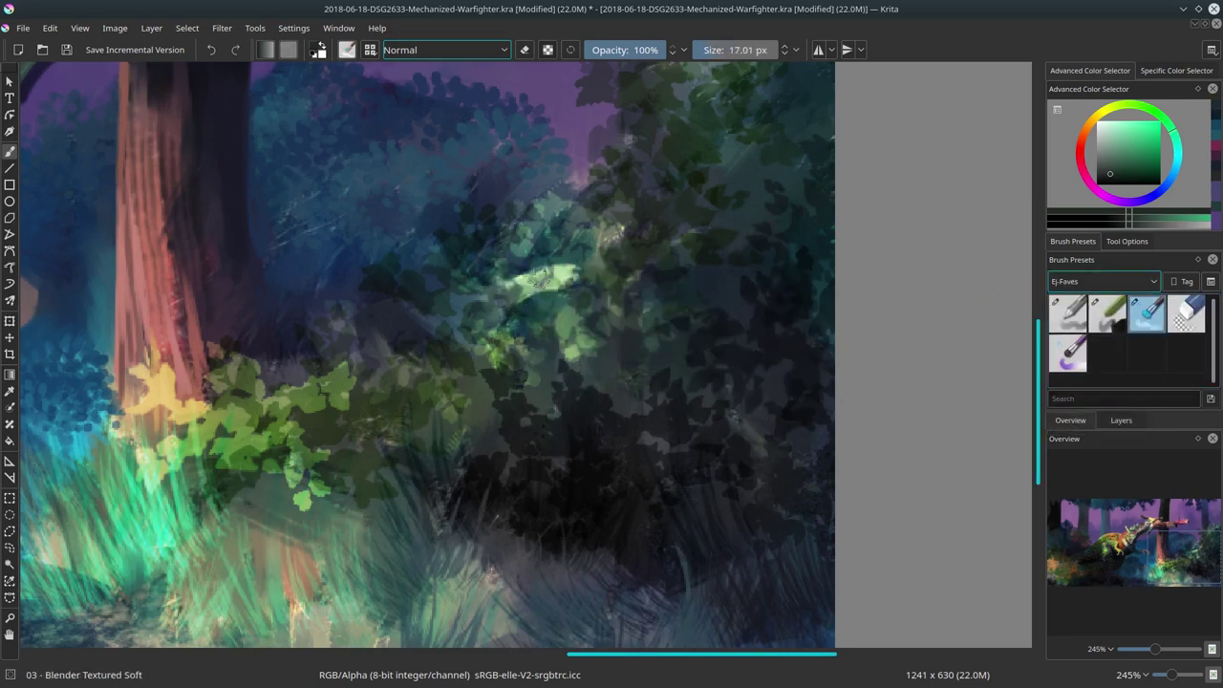
mouse_move(525, 286)
left_mouse_down()
mouse_move(571, 263)
mouse_move(521, 286)
mouse_move(574, 344)
mouse_move(602, 237)
mouse_move(483, 361)
mouse_move(511, 377)
left_mouse_up()
left_click(1104, 281)
left_click(1079, 324)
left_click(1104, 348)
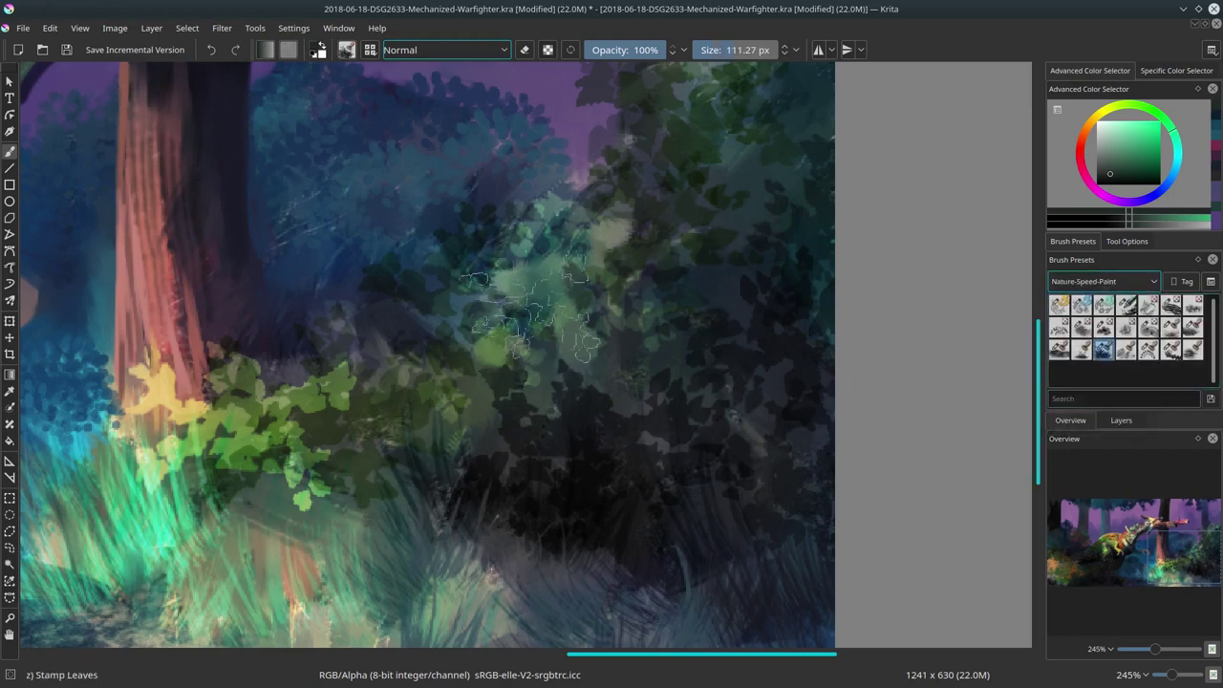
scroll(735, 301, "down", 5)
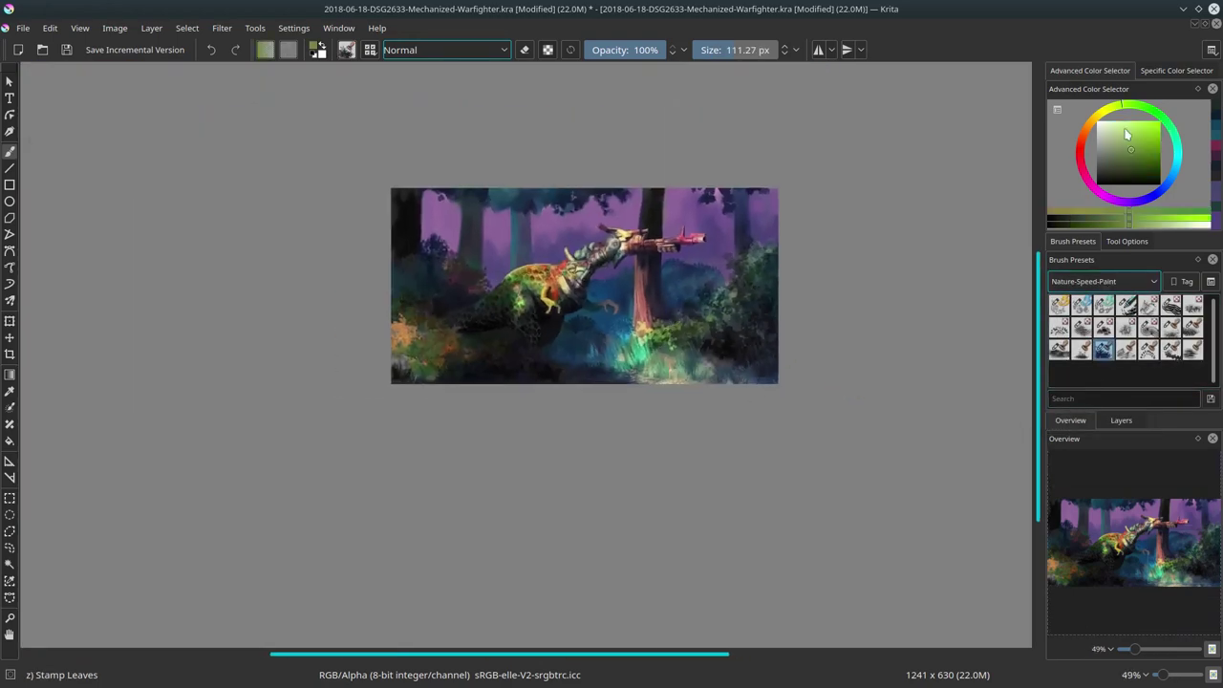
key("bracketleft")
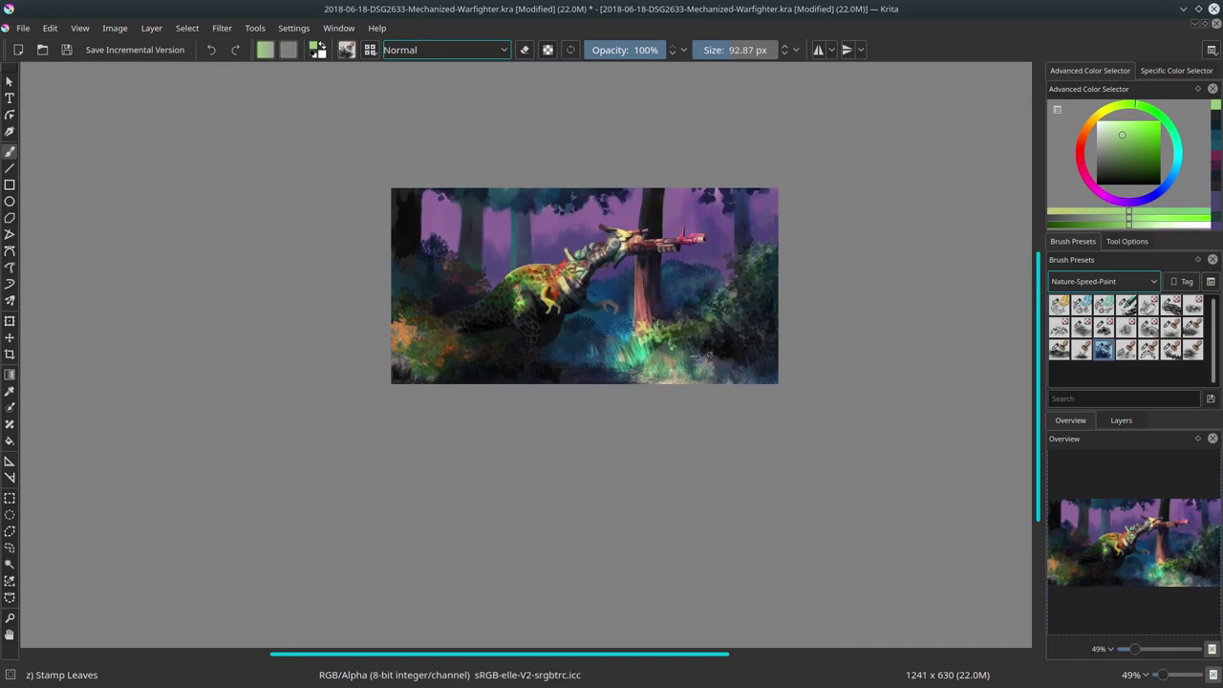
scroll(707, 358, "up", 4)
scroll(707, 358, "down", 5)
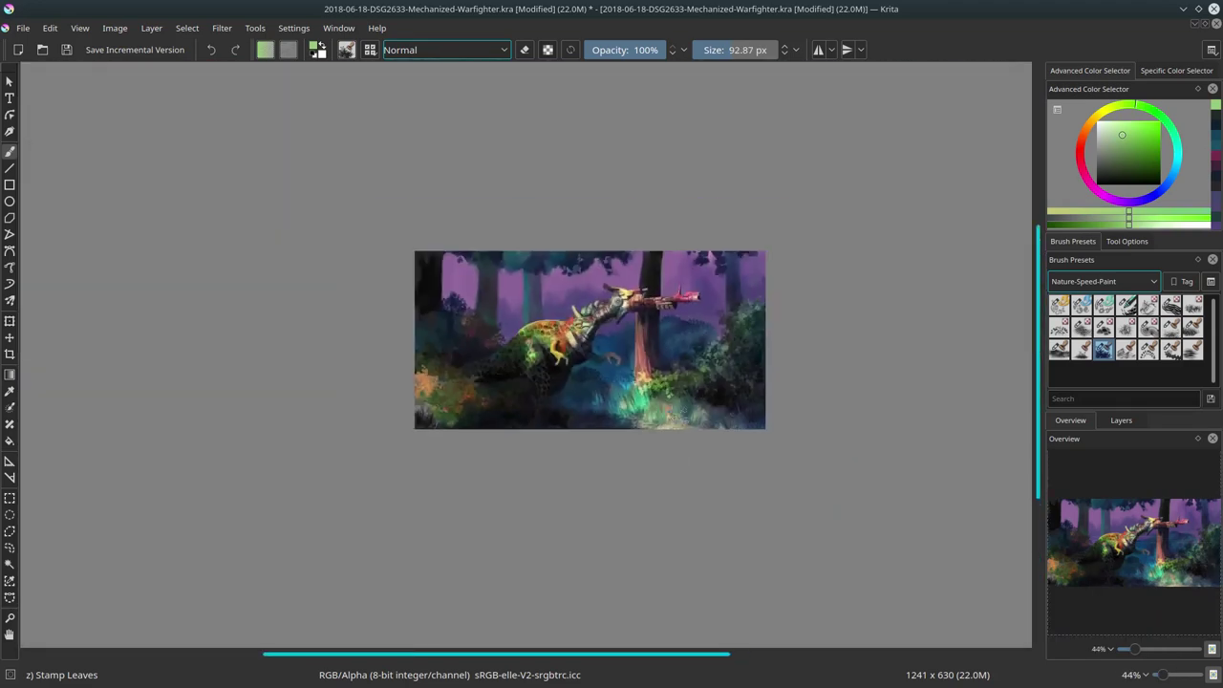
Paint a sampled dark blue stroke on the right-hand foliage with Basic-4 Flow Opacity and save.
key("slash")
scroll(693, 357, "up", 6)
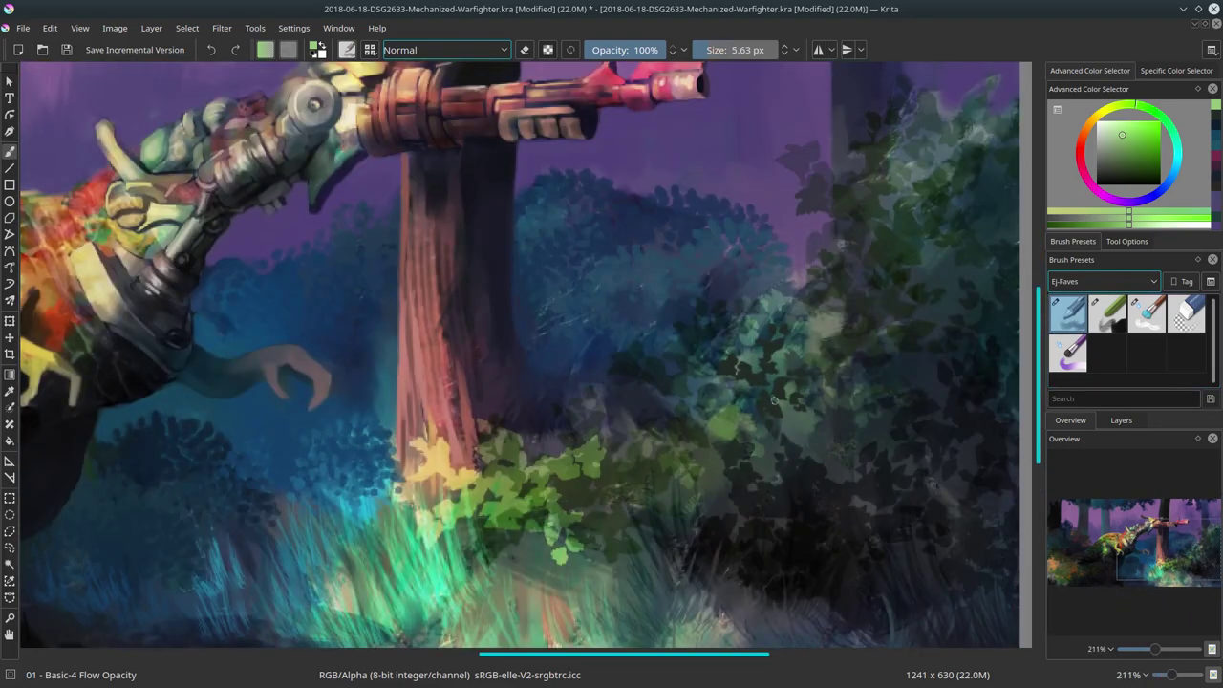
left_click(774, 400, "ctrl")
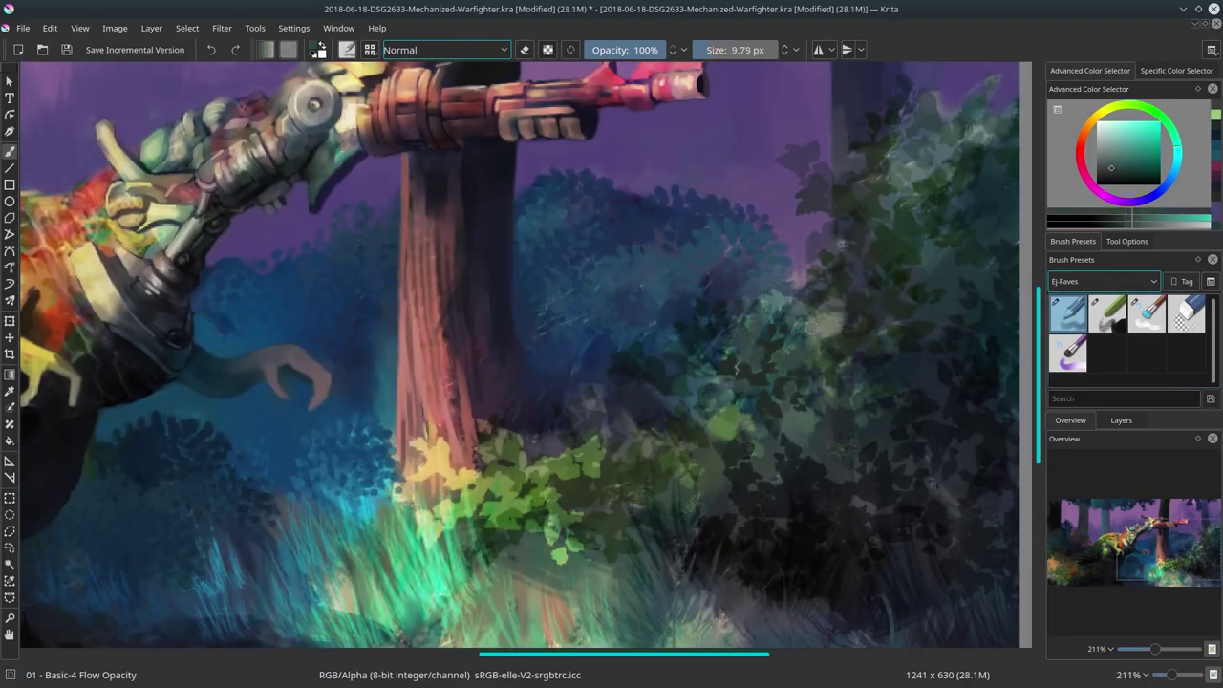
left_click(770, 300, "ctrl")
left_click(744, 318, "ctrl")
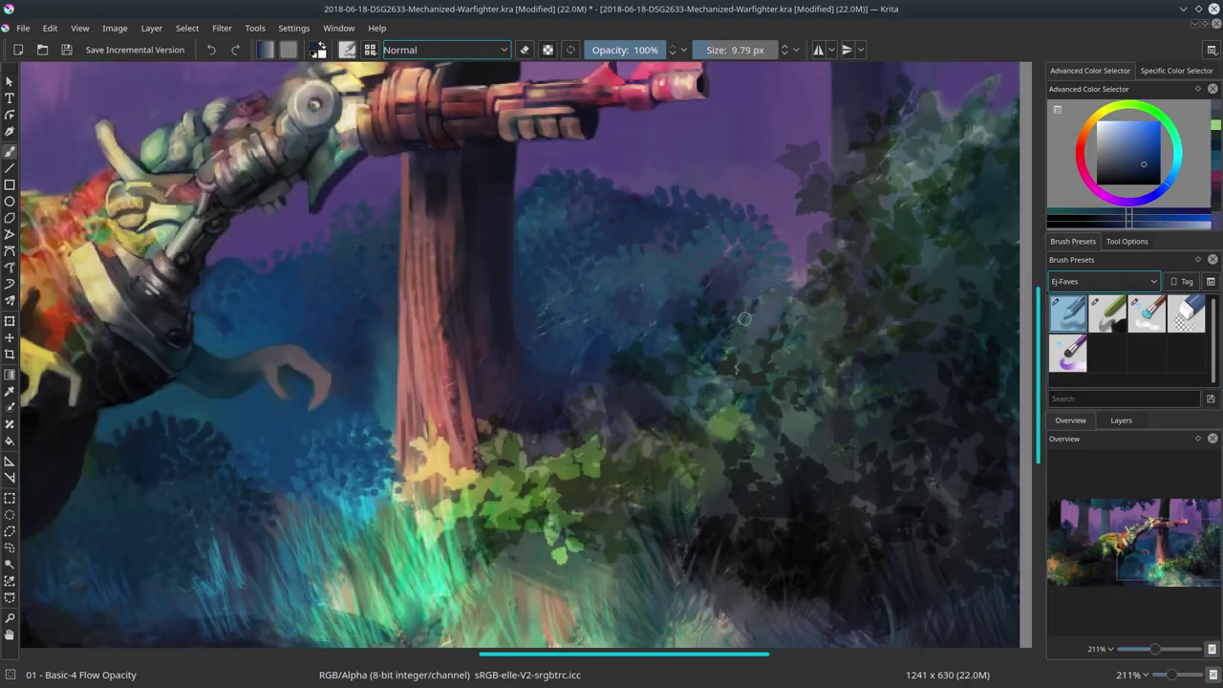
left_click_drag(744, 318, 778, 333)
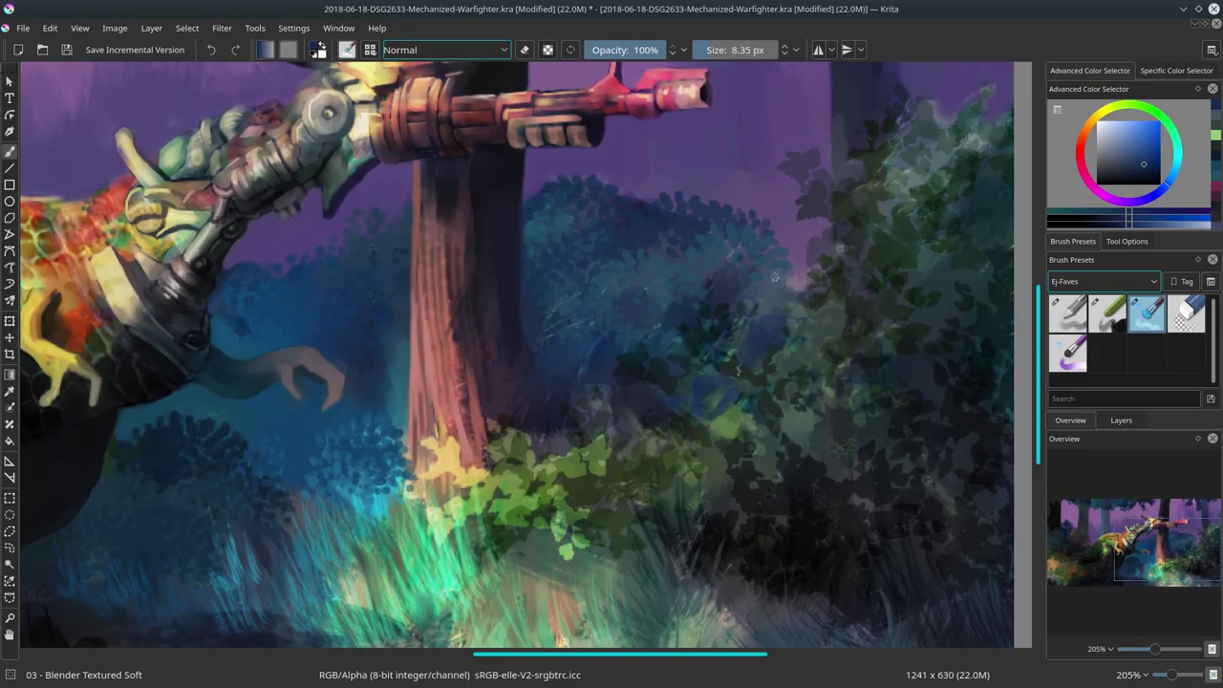
scroll(774, 277, "down", 3)
scroll(774, 277, "down", 2)
left_click(67, 50)
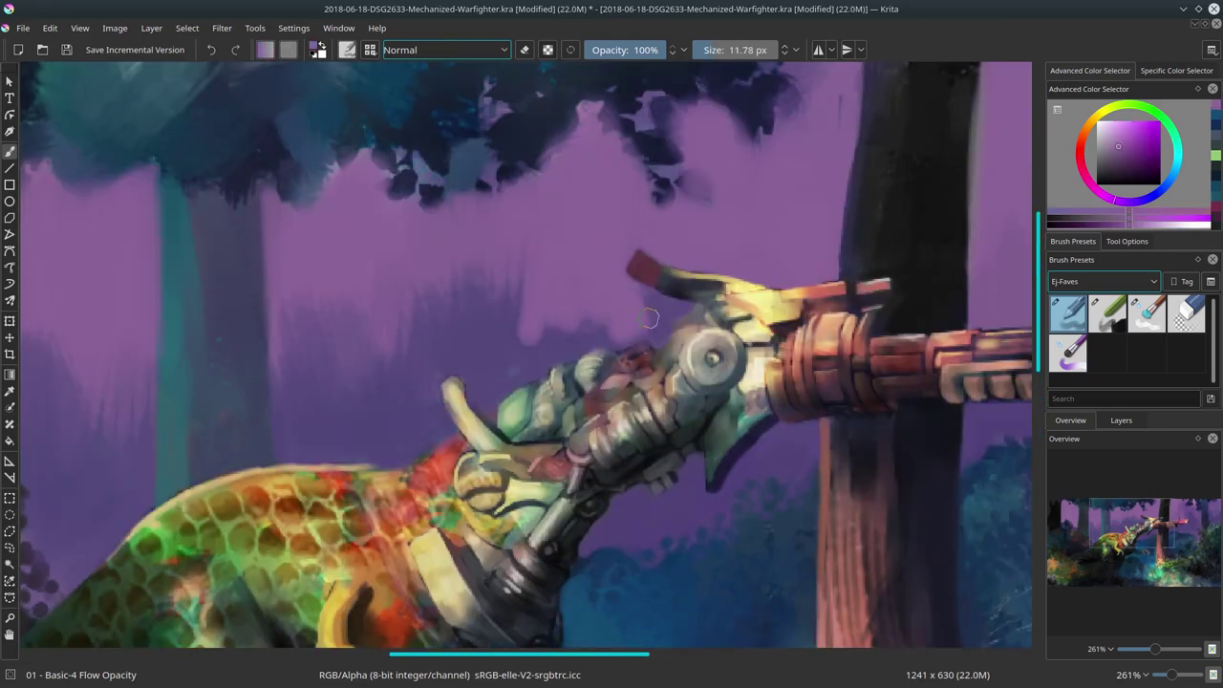
key("bracketright")
key("bracketright")
key("bracketright")
mouse_move(530, 373)
left_mouse_down()
mouse_move(539, 344)
mouse_move(616, 325)
left_mouse_up()
key("bracketright")
key("bracketright")
key("bracketright")
mouse_move(506, 272)
left_mouse_down()
mouse_move(435, 353)
mouse_move(516, 382)
left_mouse_up()
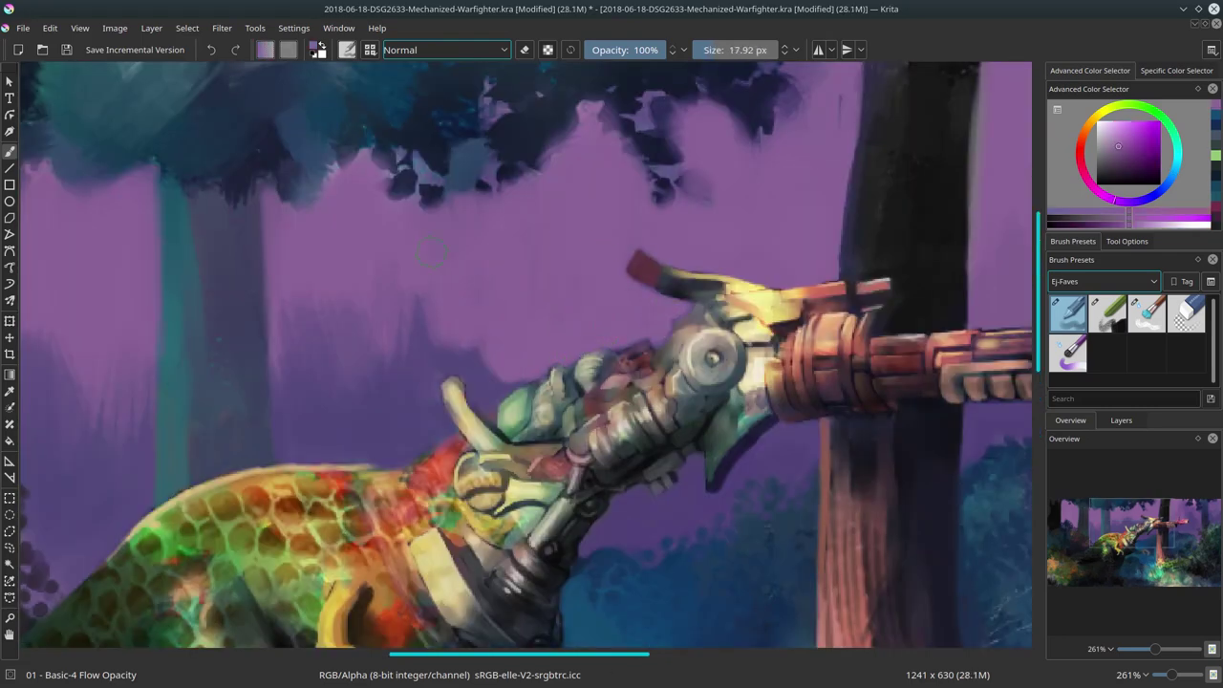
key("slash")
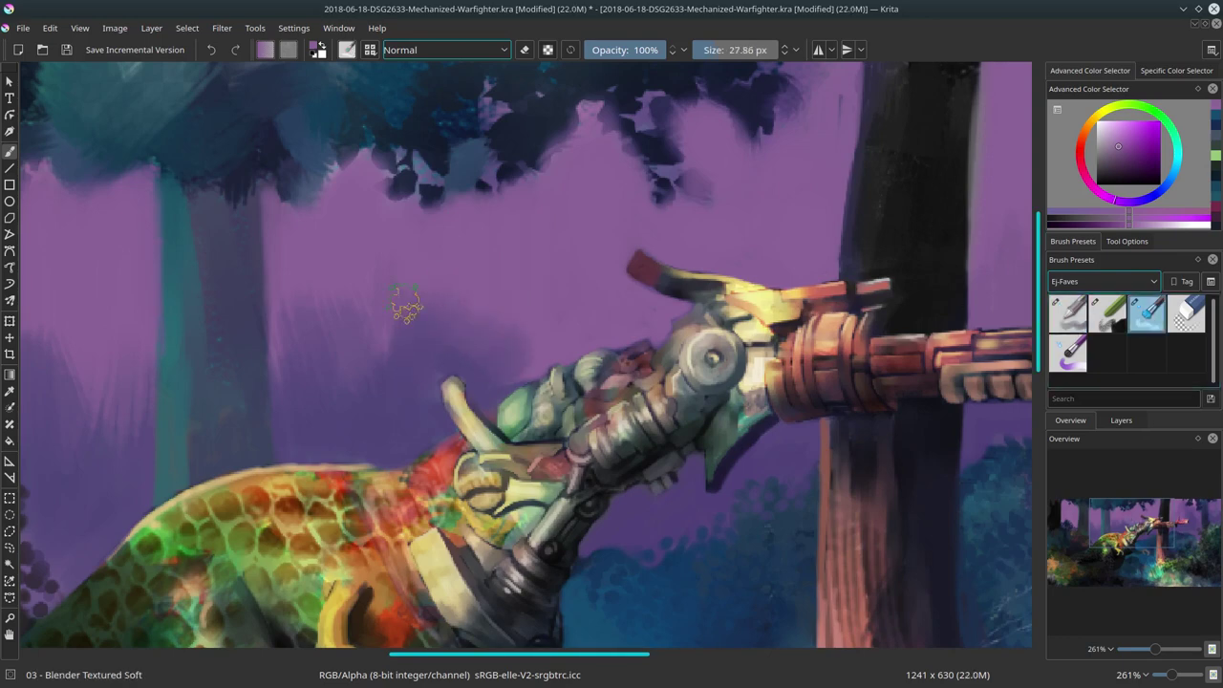
scroll(300, 369, "down", 6)
scroll(636, 382, "up", 5)
key("bracketright")
key("bracketright")
key("bracketright")
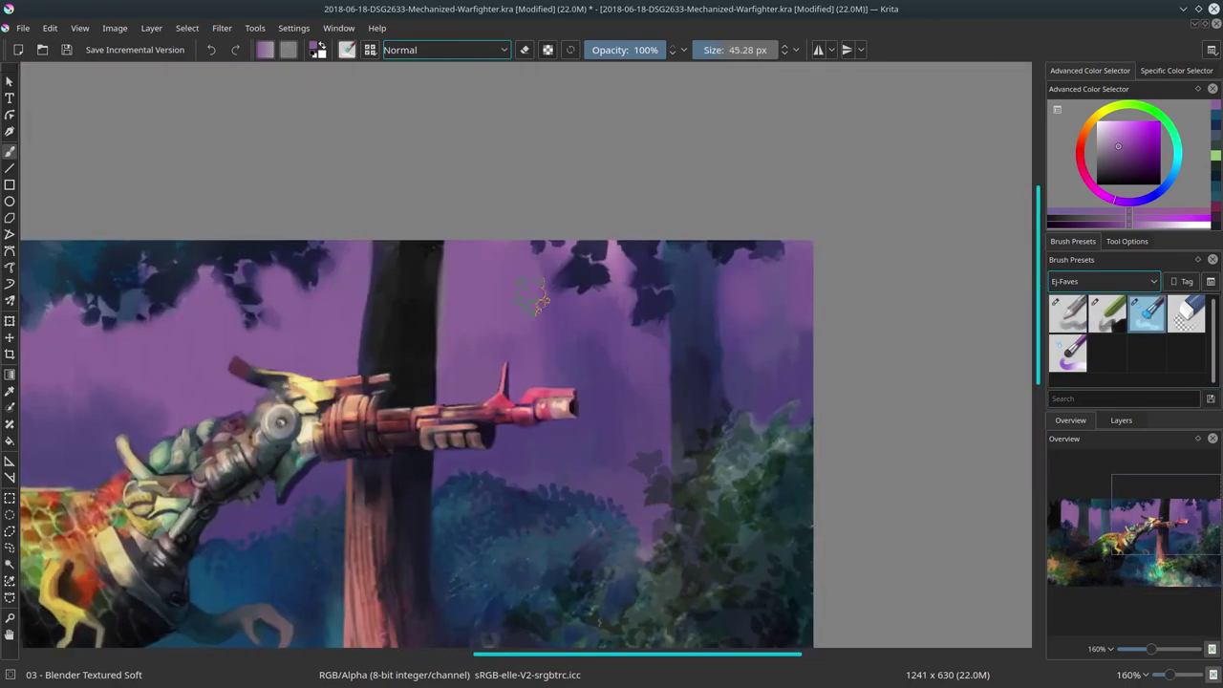
key("bracketleft")
key("bracketleft")
key("bracketleft")
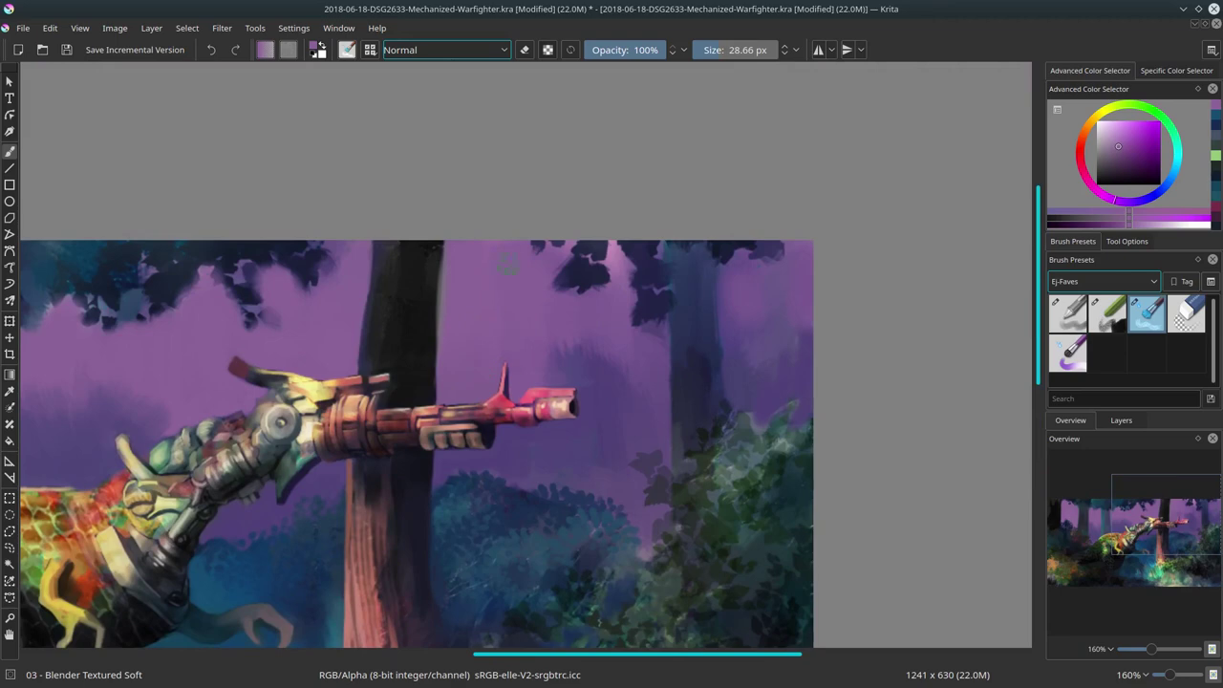
scroll(509, 265, "down", 2)
scroll(609, 333, "down", 2)
scroll(590, 259, "up", 4)
key("bracketright")
key("bracketright")
key("bracketright")
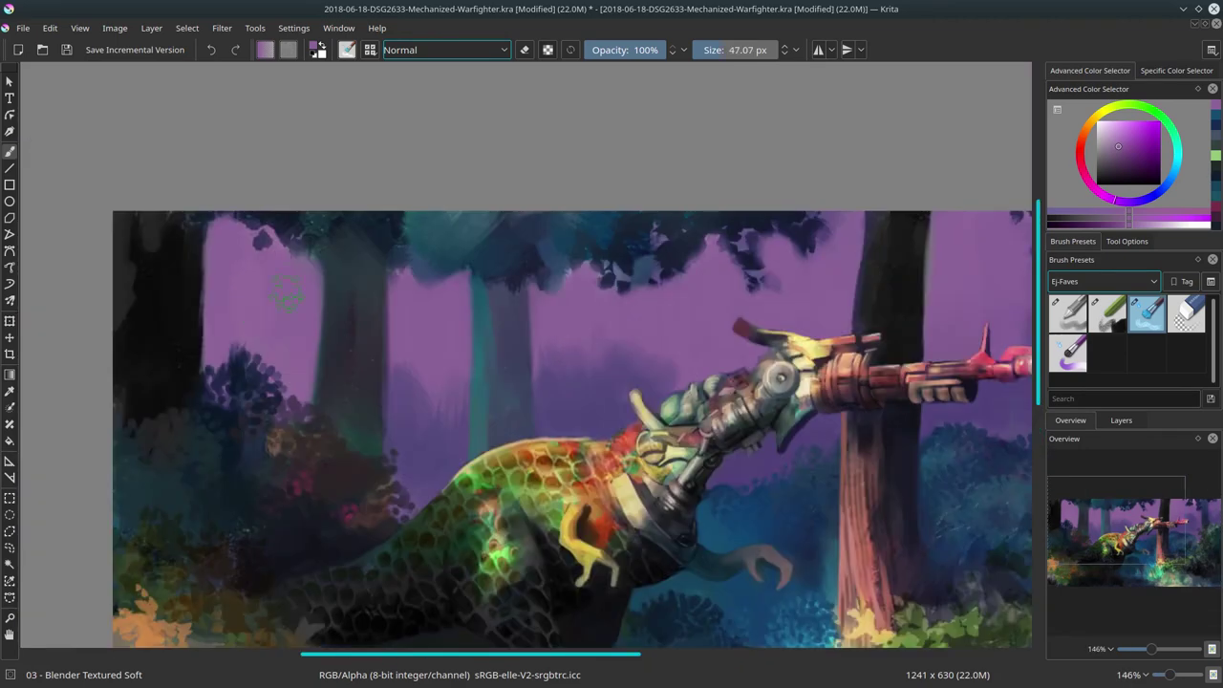
scroll(964, 343, "down", 4)
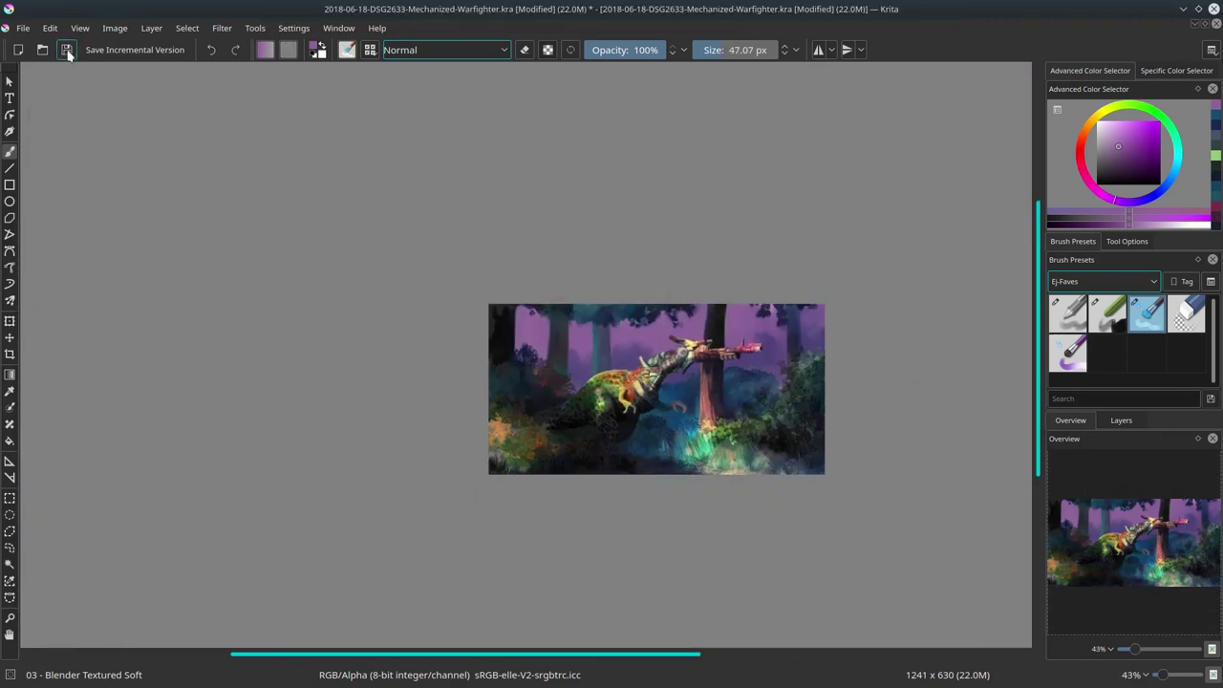
Save, check the image properties, and resize the canvas to 1240 px wide.
key("ctrl+s")
left_click(115, 27)
left_click(134, 46)
key("Escape")
left_click(114, 28)
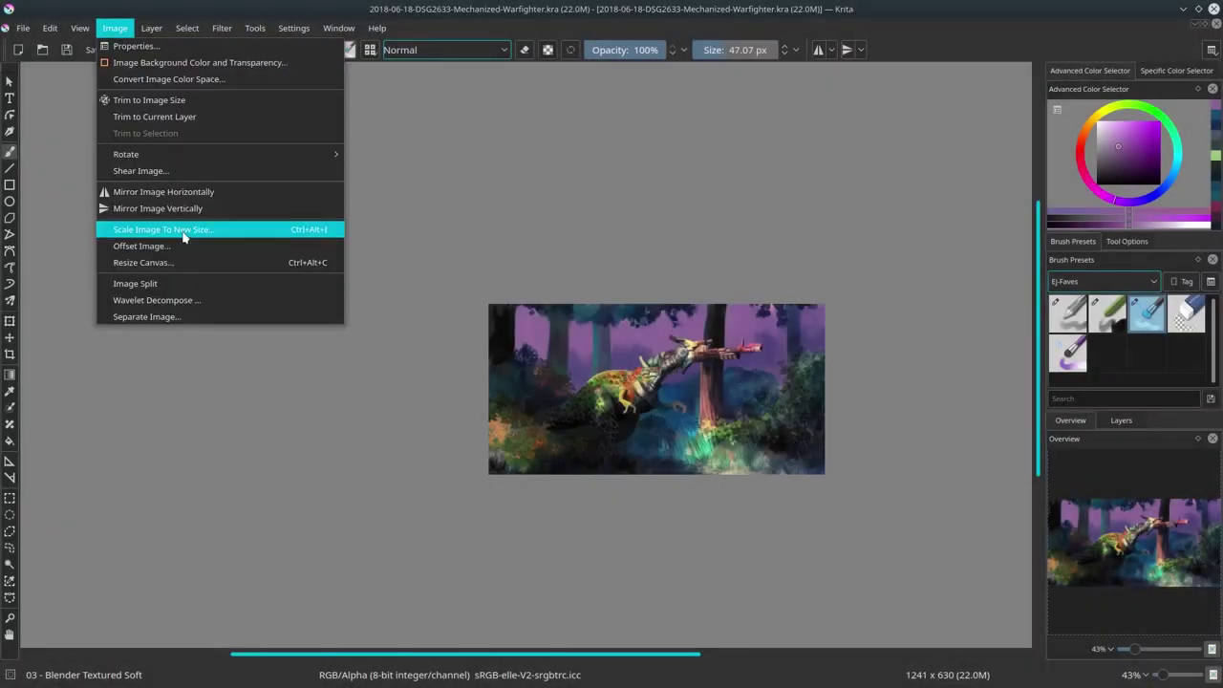
left_click(144, 262)
left_click(636, 461)
left_click(115, 28)
key("Escape")
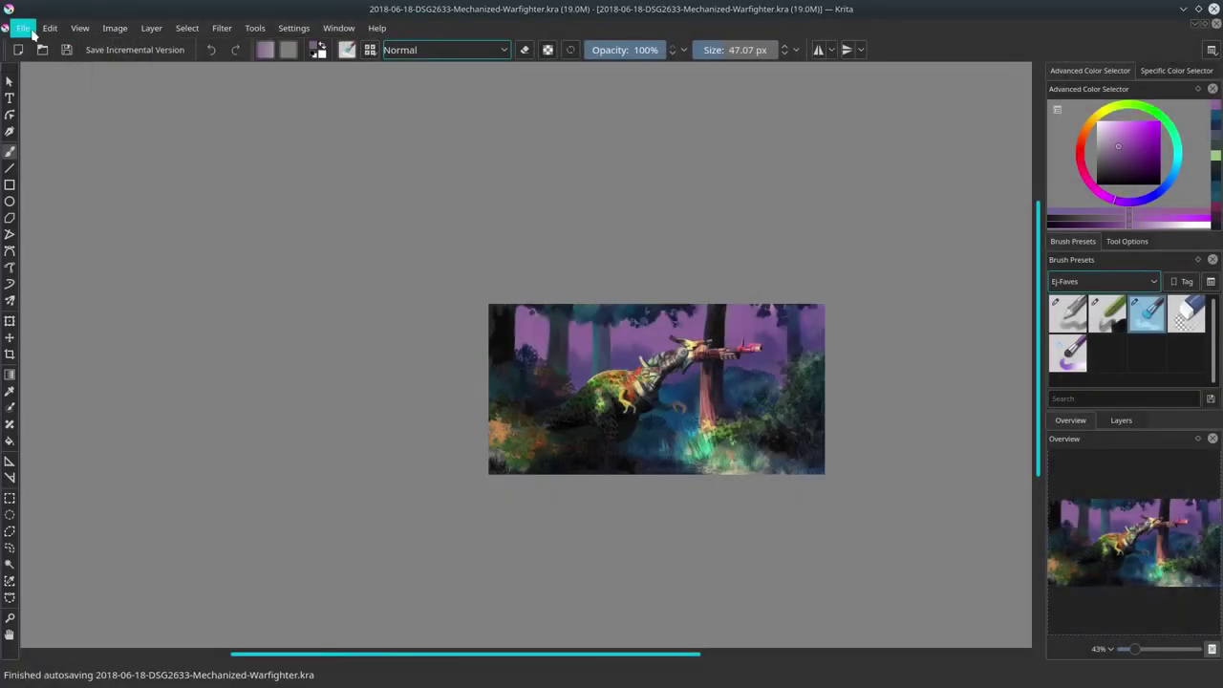
Set the document title to 'Mechanized Warfighter' in Document Information.
left_click(22, 28)
left_click(76, 286)
type("Mechanized Warfighter")
left_click(391, 284)
key("Return")
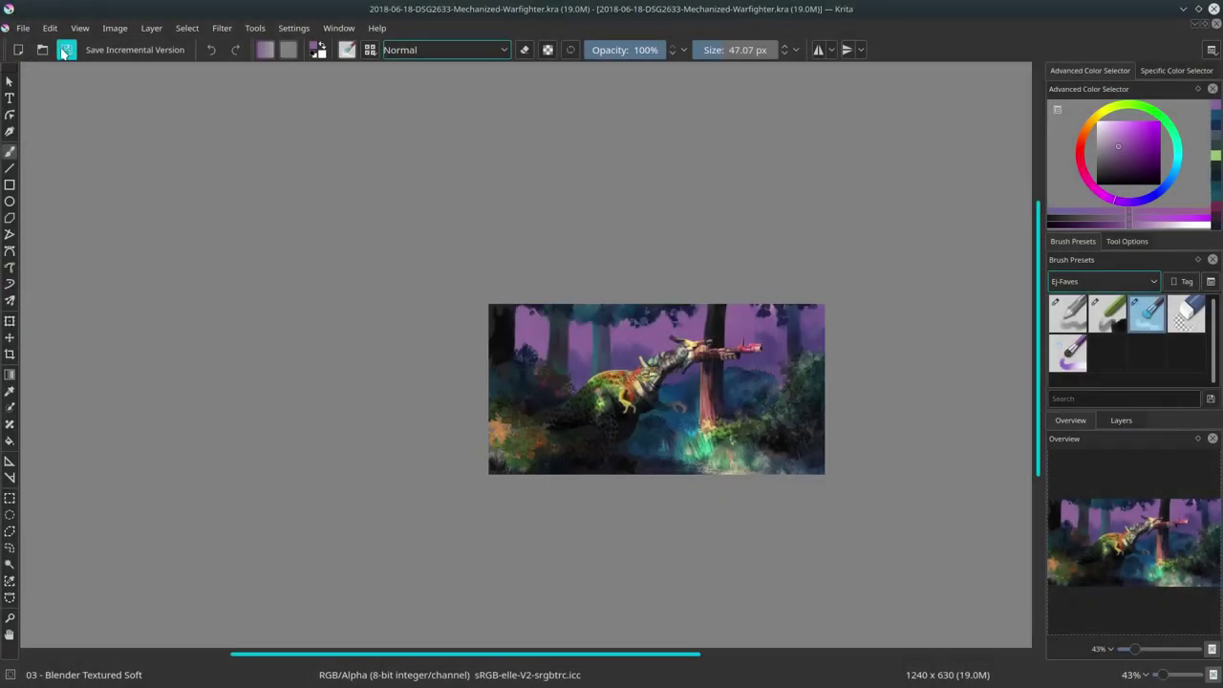
left_click(23, 28)
left_click(76, 286)
left_click(898, 538)
left_click(23, 28)
left_click(337, 447)
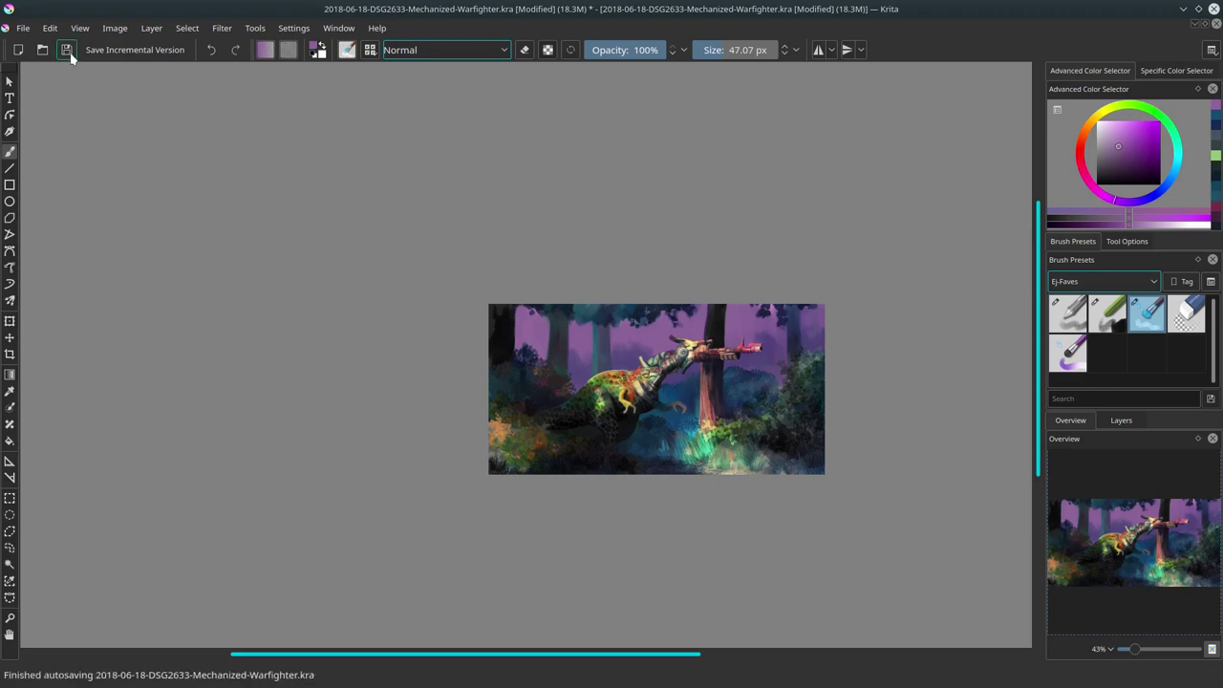
Mirror the image horizontally twice to check it, leaving the dinosaur facing right.
left_click(115, 28)
left_click(143, 184)
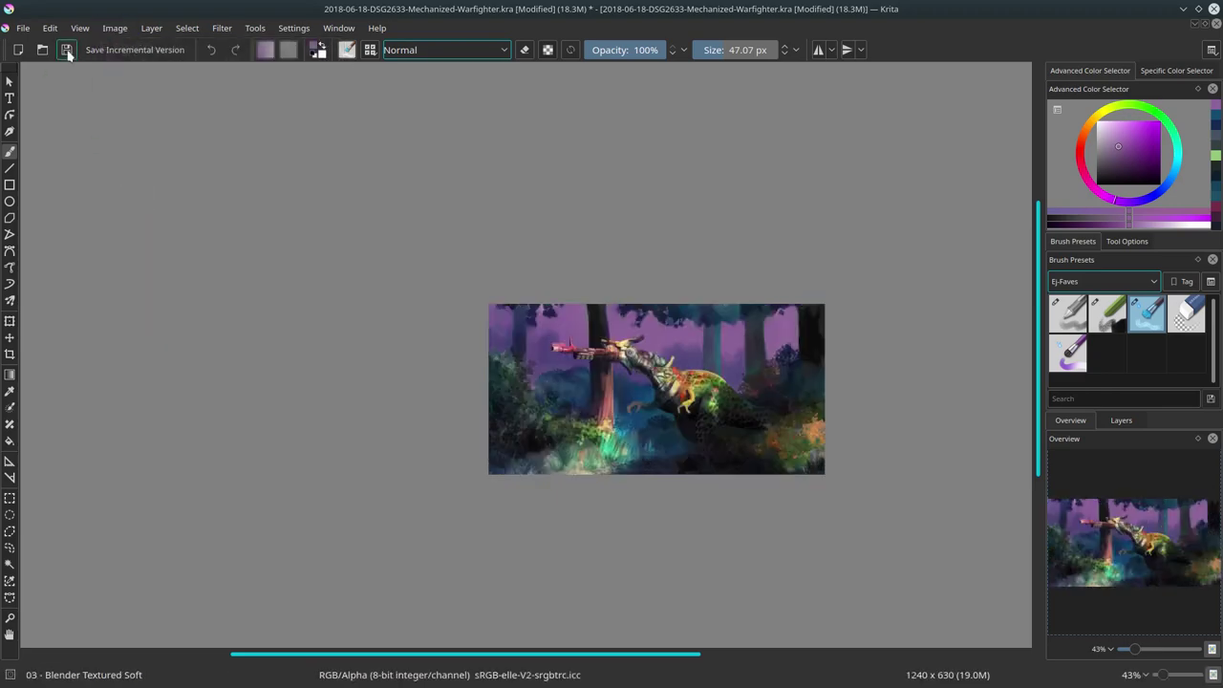
left_click(115, 28)
left_click(143, 192)
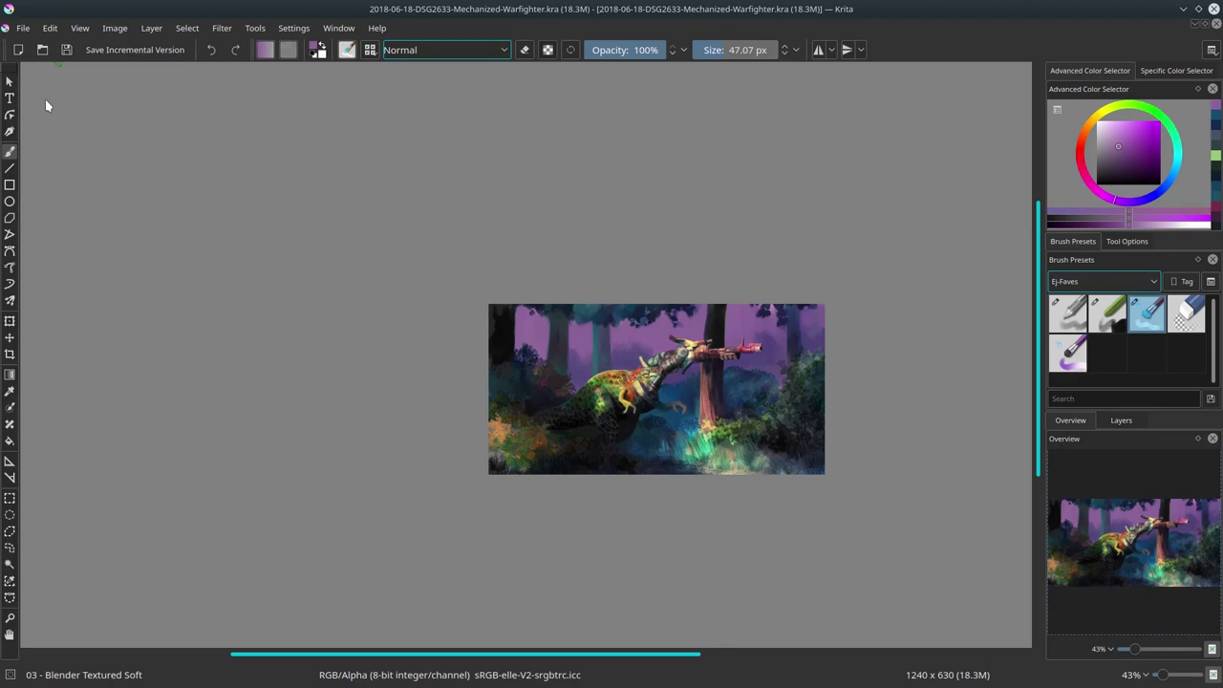
Lasso the dinosaur's raised hand and copy it onto its own layer.
scroll(696, 444, "up", 5)
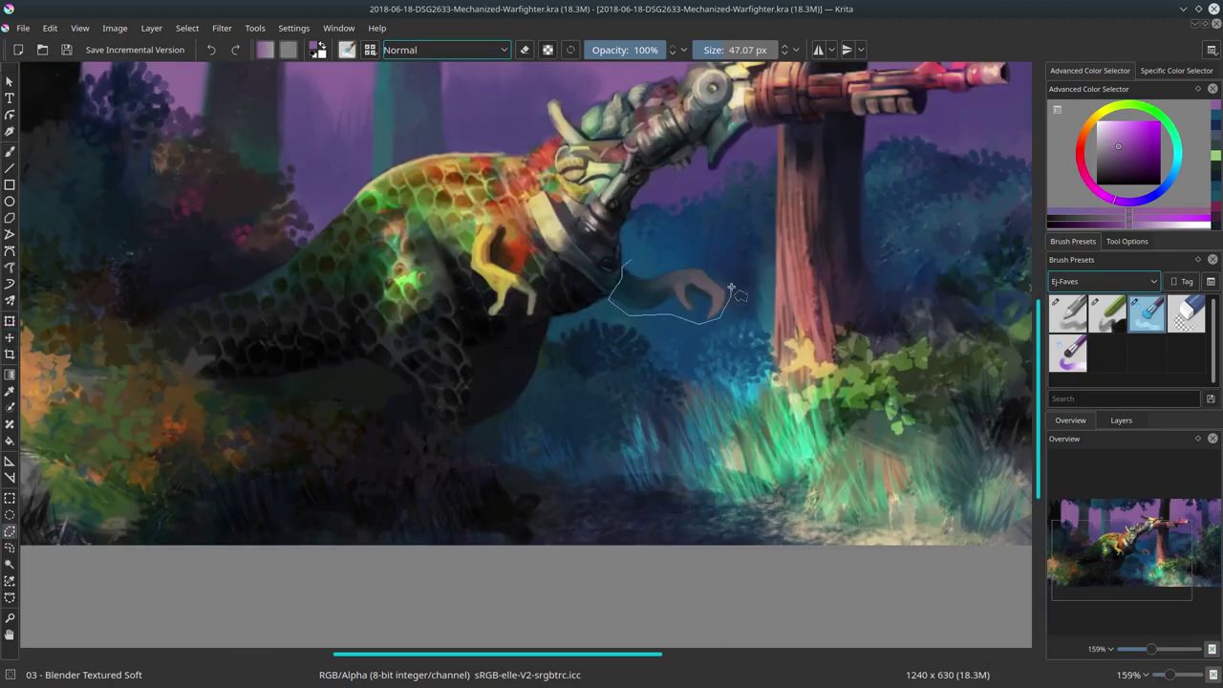
left_click_drag(731, 287, 633, 260)
left_click(50, 28)
left_click(86, 151)
key("t")
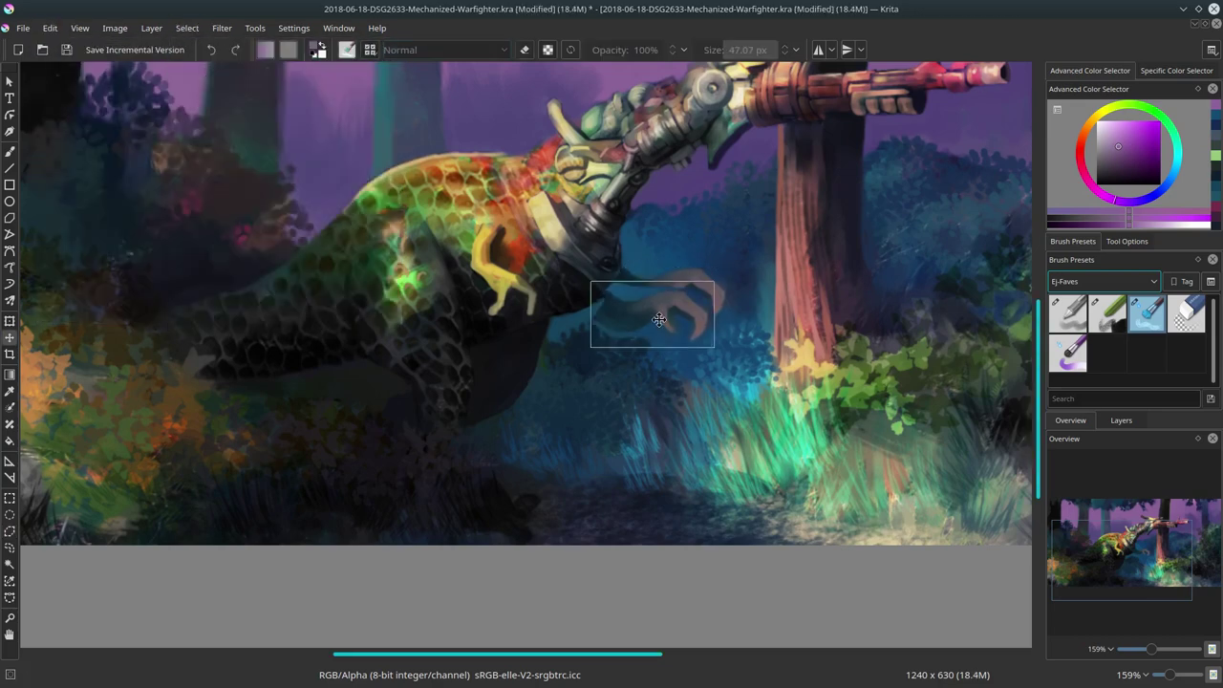
scroll(696, 405, "down", 5)
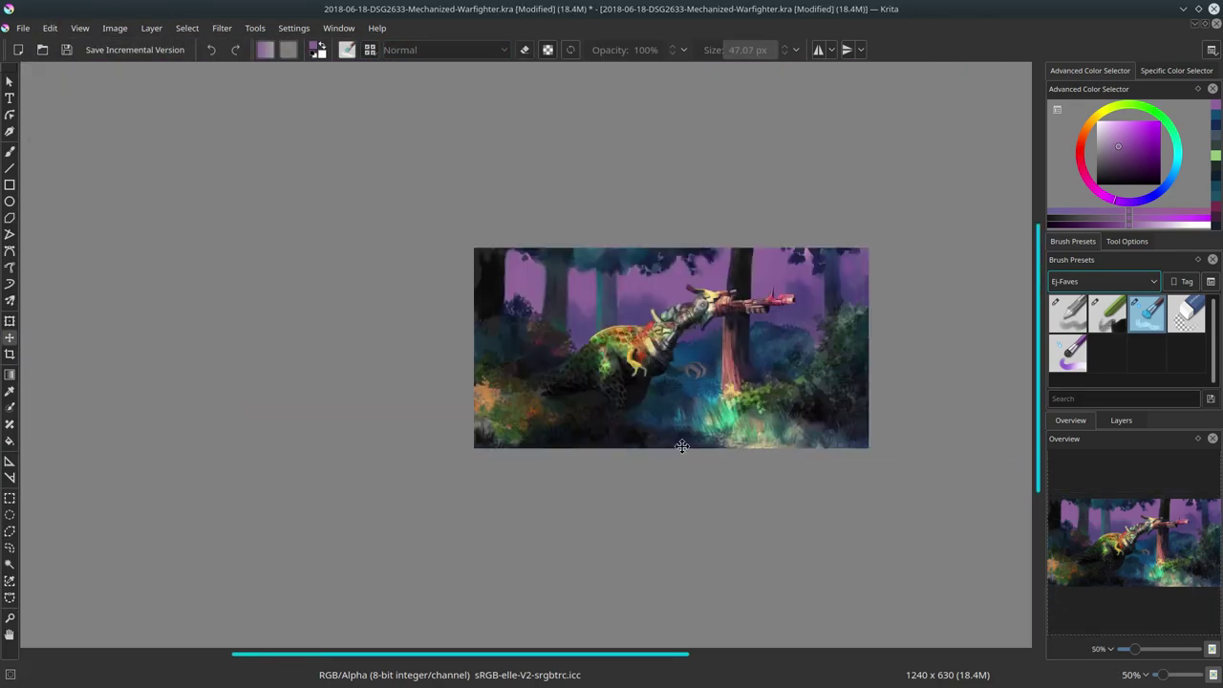
scroll(667, 465, "down", 1)
scroll(666, 465, "up", 3)
scroll(666, 464, "up", 3)
Repaint the claw fingers with a light blue sampled from the background.
key("b")
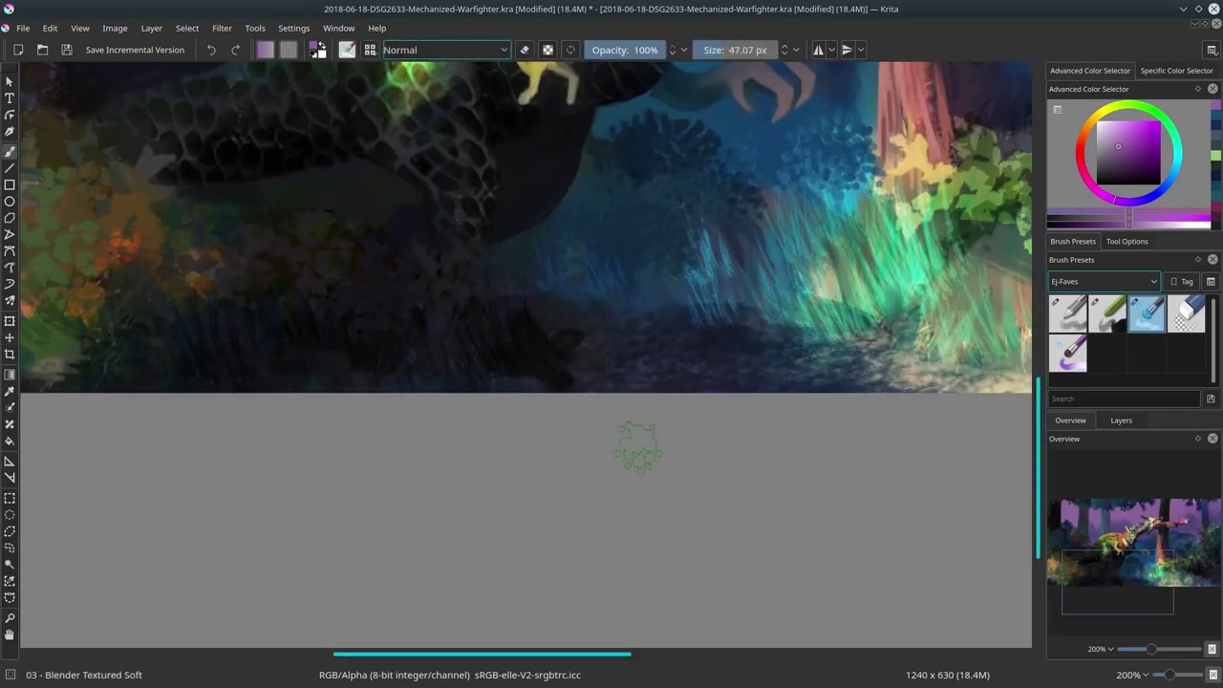
key("/")
scroll(685, 429, "up", 1)
key("slash")
key("slash")
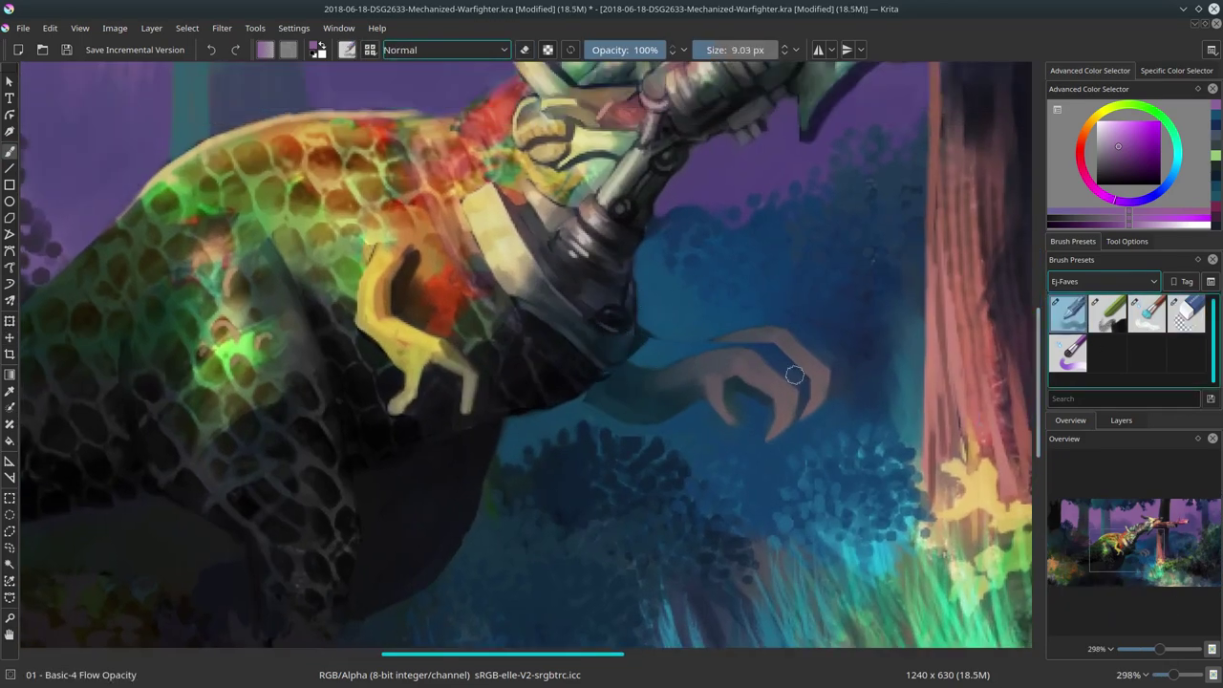
left_click(598, 402, "ctrl")
left_click(635, 339, "ctrl")
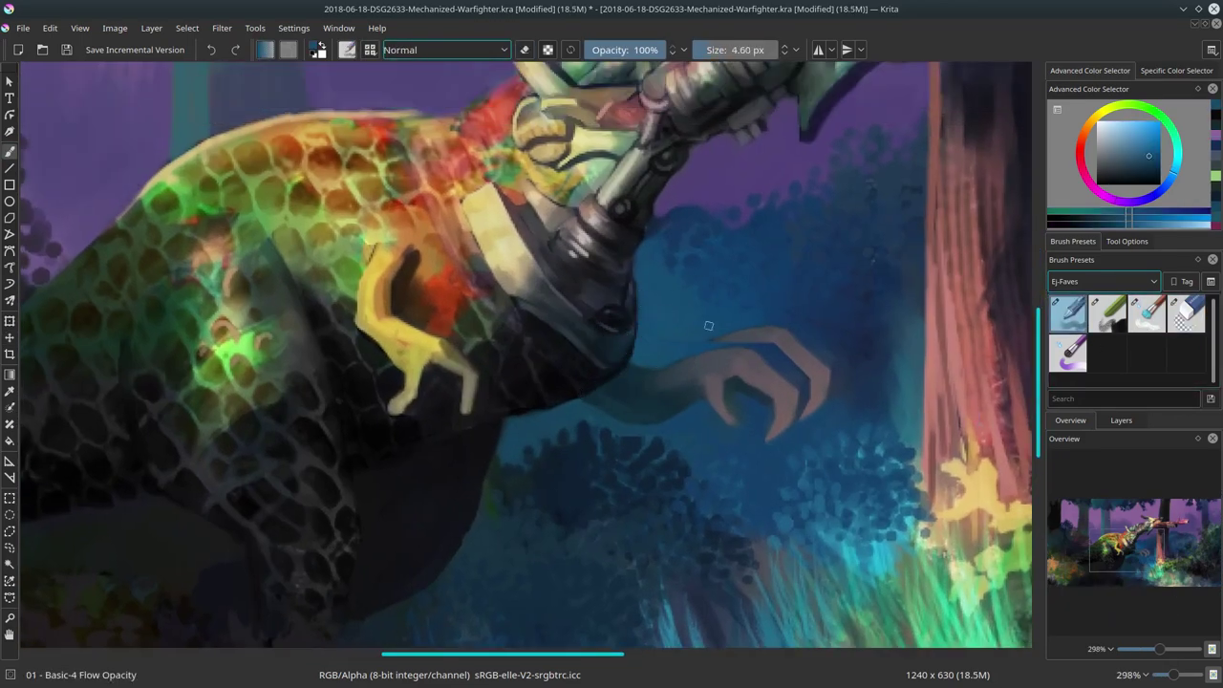
mouse_move(787, 320)
left_mouse_down()
mouse_move(765, 346)
mouse_move(791, 354)
left_mouse_up()
Paint over the upper-right claw finger with the surrounding background blue.
key("bracketleft")
left_click(801, 385, "ctrl")
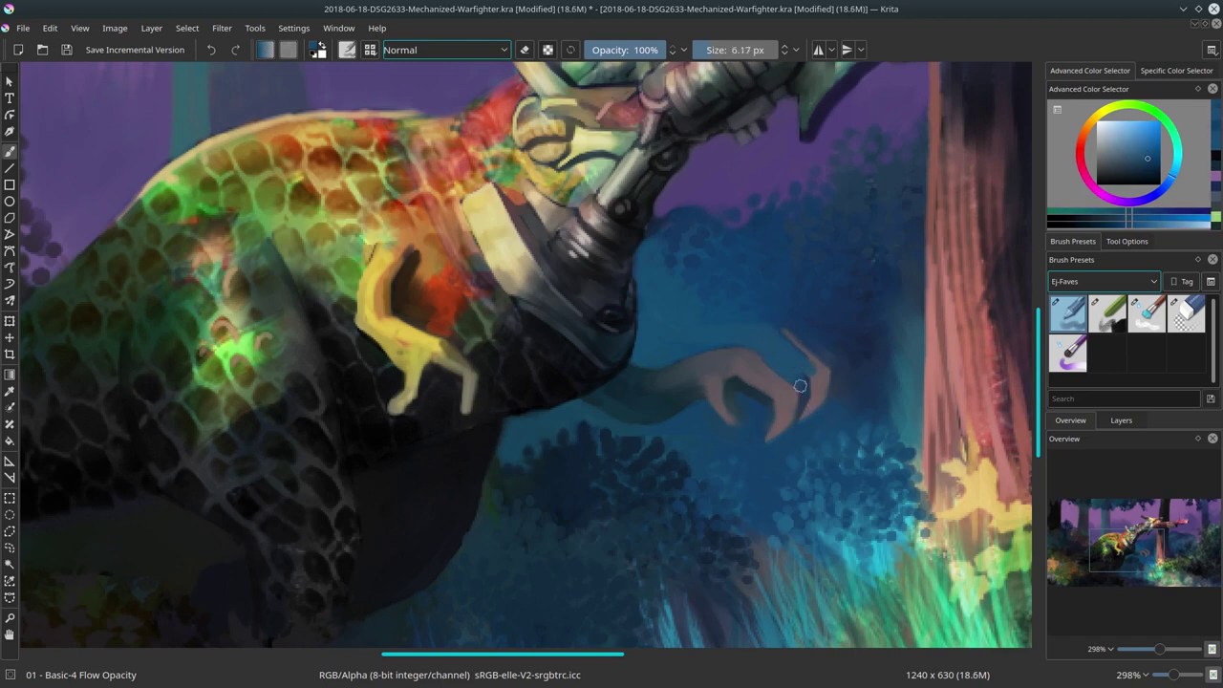
left_click(745, 398, "ctrl")
key("bracketright")
key("bracketright")
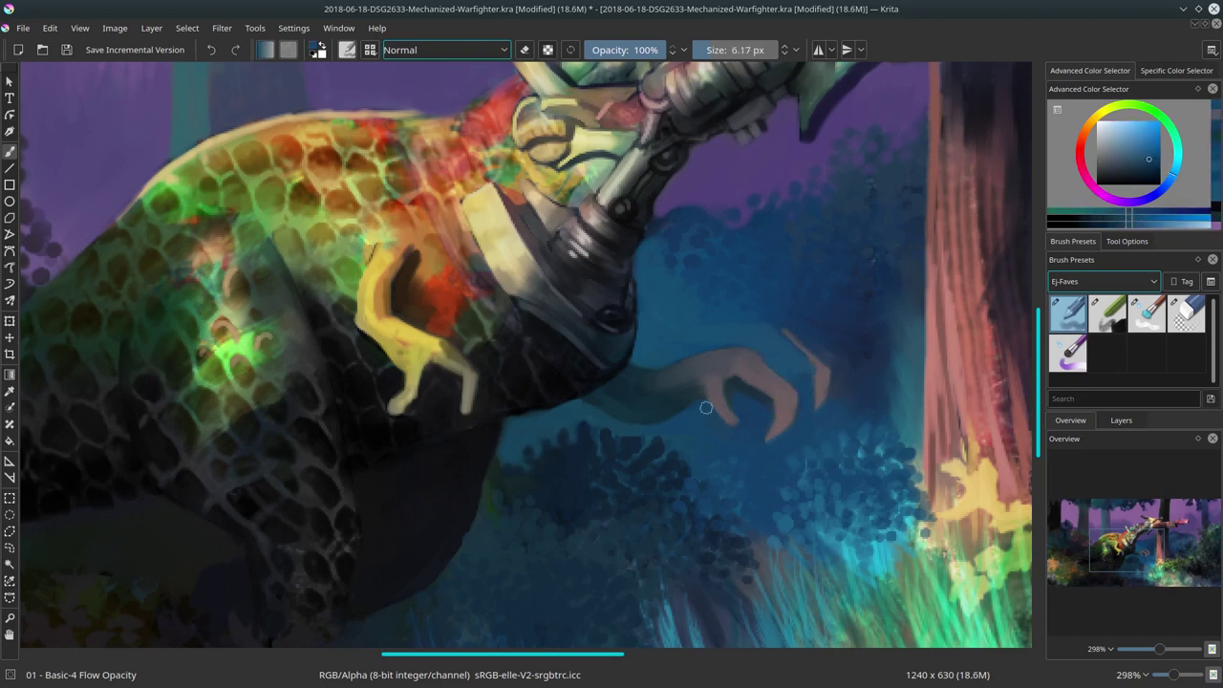
left_click(787, 347, "ctrl")
left_click_drag(786, 346, 821, 401)
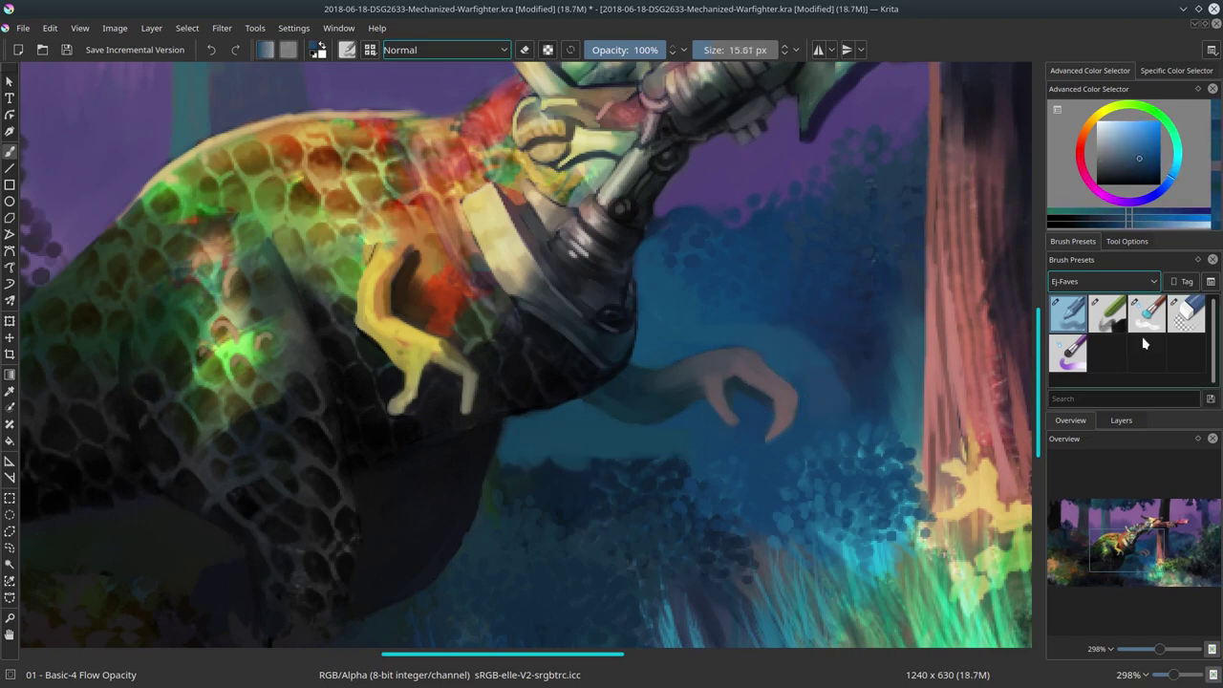
Load the Stamp Stylised Tree brush from the Nature-Speed-Paint set.
left_click(1146, 313)
key("slash")
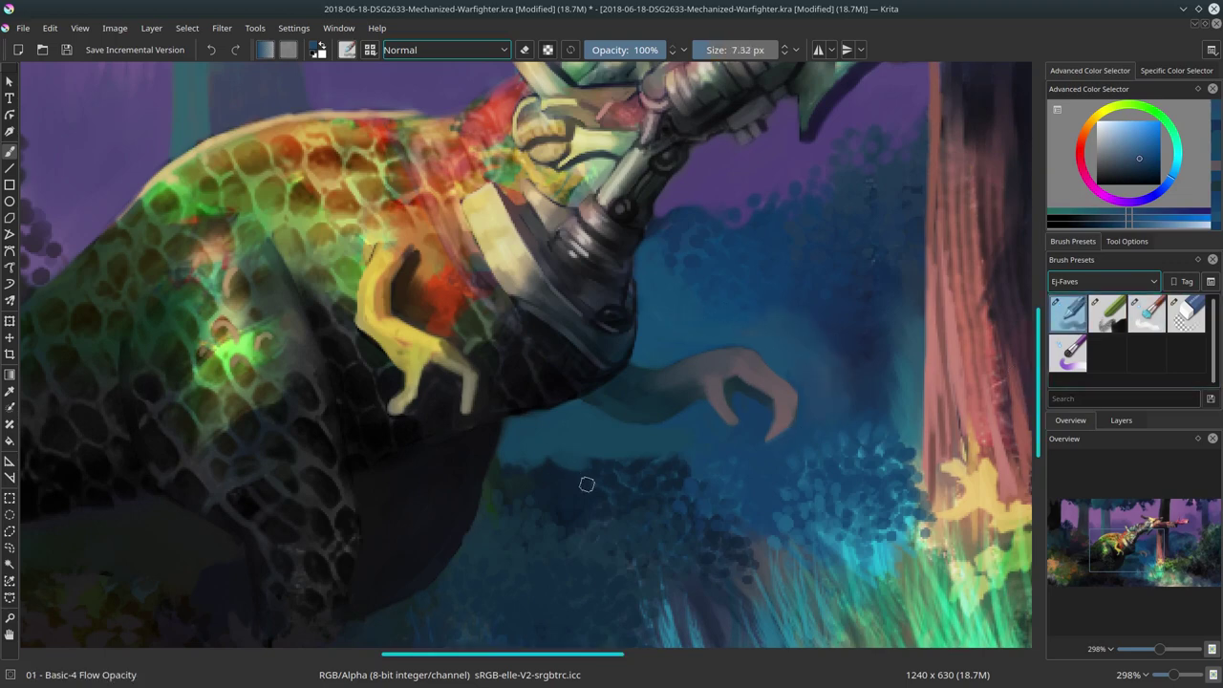
left_click(1104, 281)
left_click(1122, 398)
left_click(1148, 348)
left_click(592, 449, "ctrl")
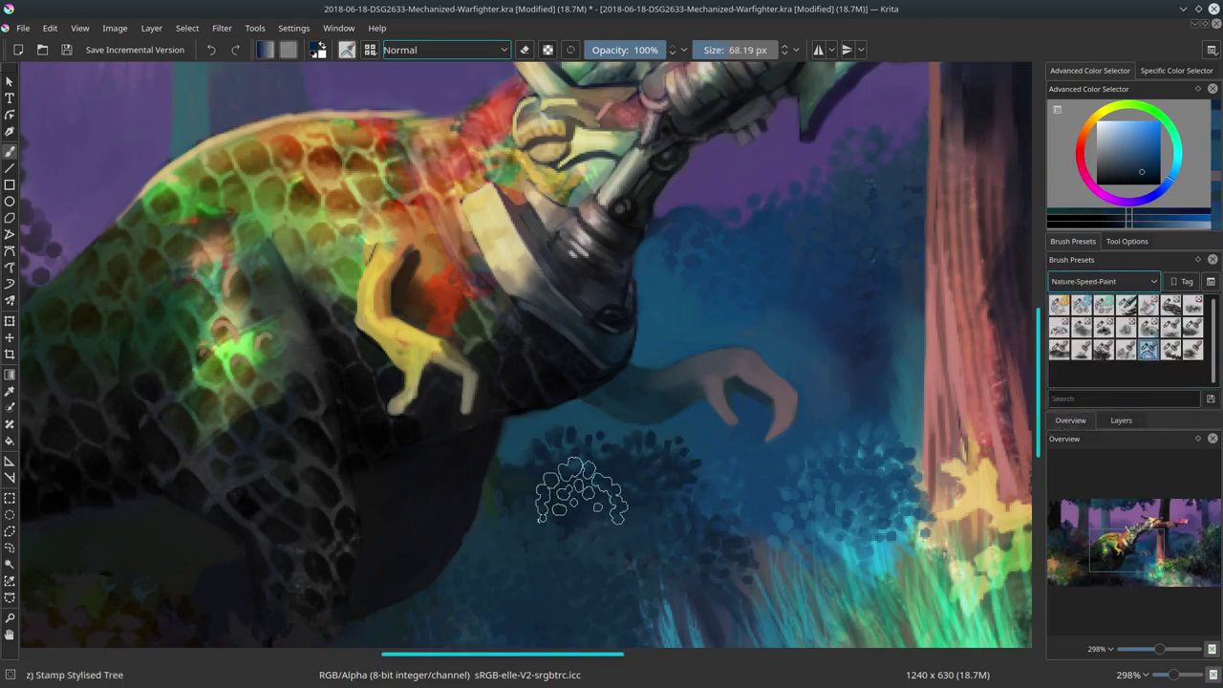
Switch the brush tag back to Ej-Faves.
scroll(584, 493, "down", 5)
scroll(655, 404, "up", 2)
scroll(655, 404, "up", 1)
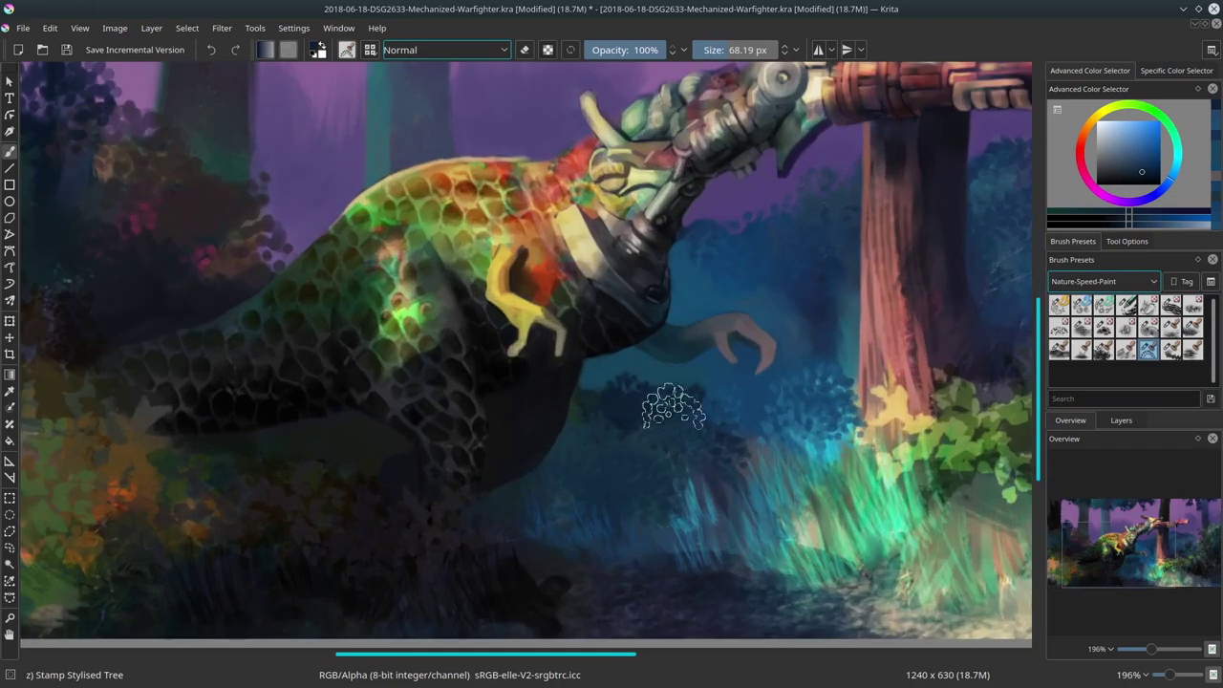
scroll(656, 404, "down", 3)
scroll(825, 434, "up", 3)
scroll(854, 382, "up", 1)
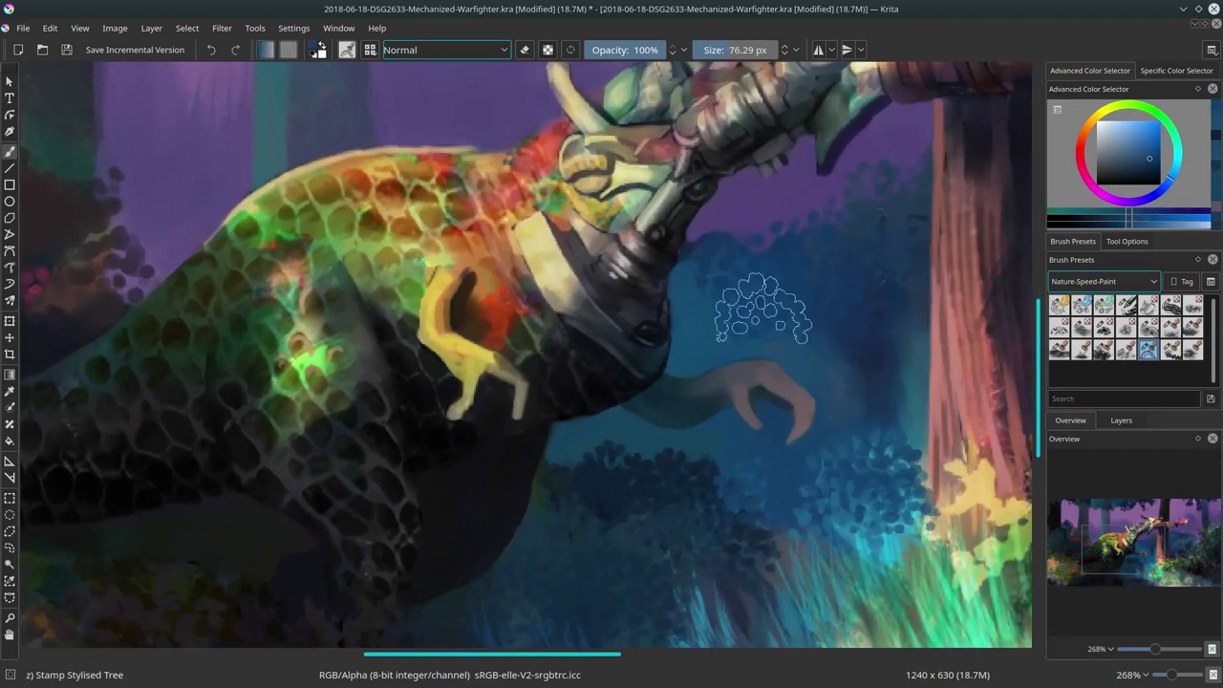
scroll(878, 372, "down", 5)
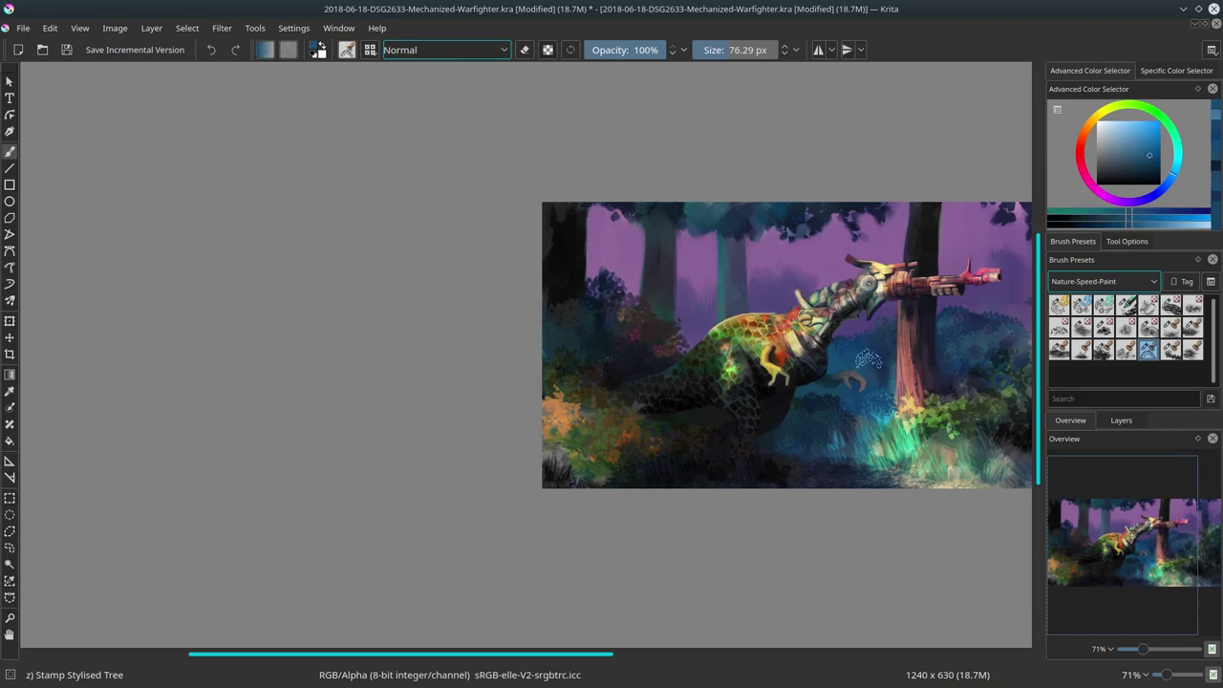
scroll(808, 492, "down", 1)
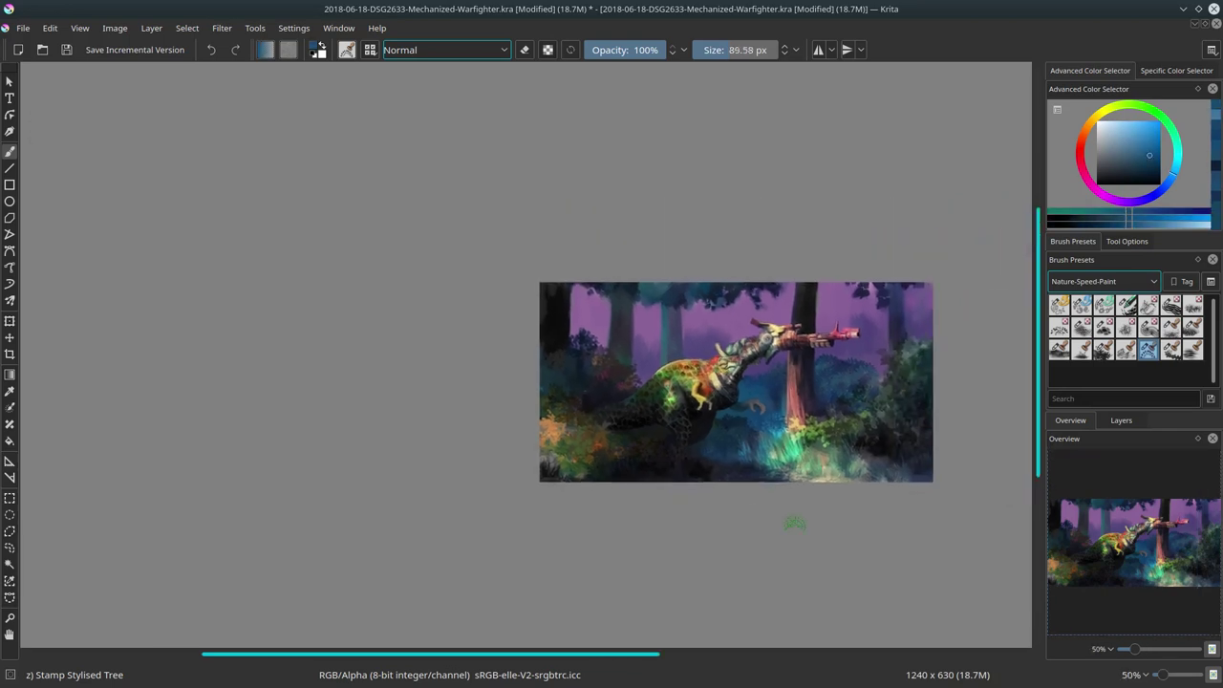
left_click(1147, 310)
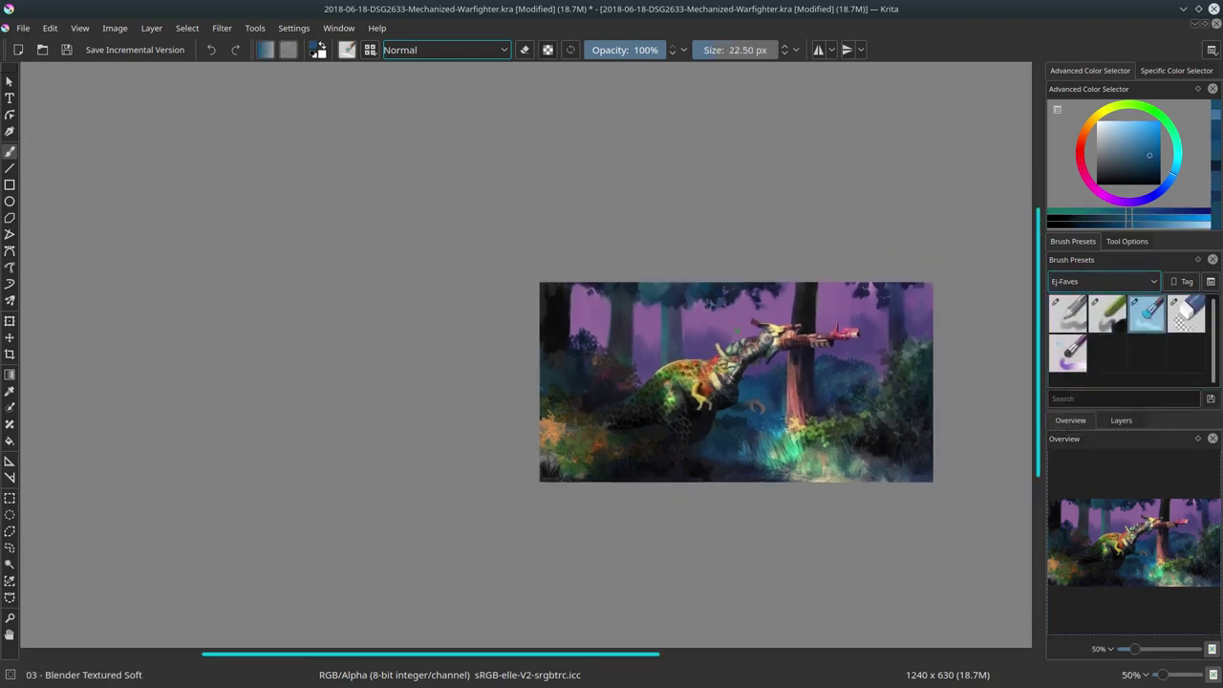
Delete the pasted hand layer (Layer 19) and save the painting.
left_click(1120, 420)
key("ctrl+e")
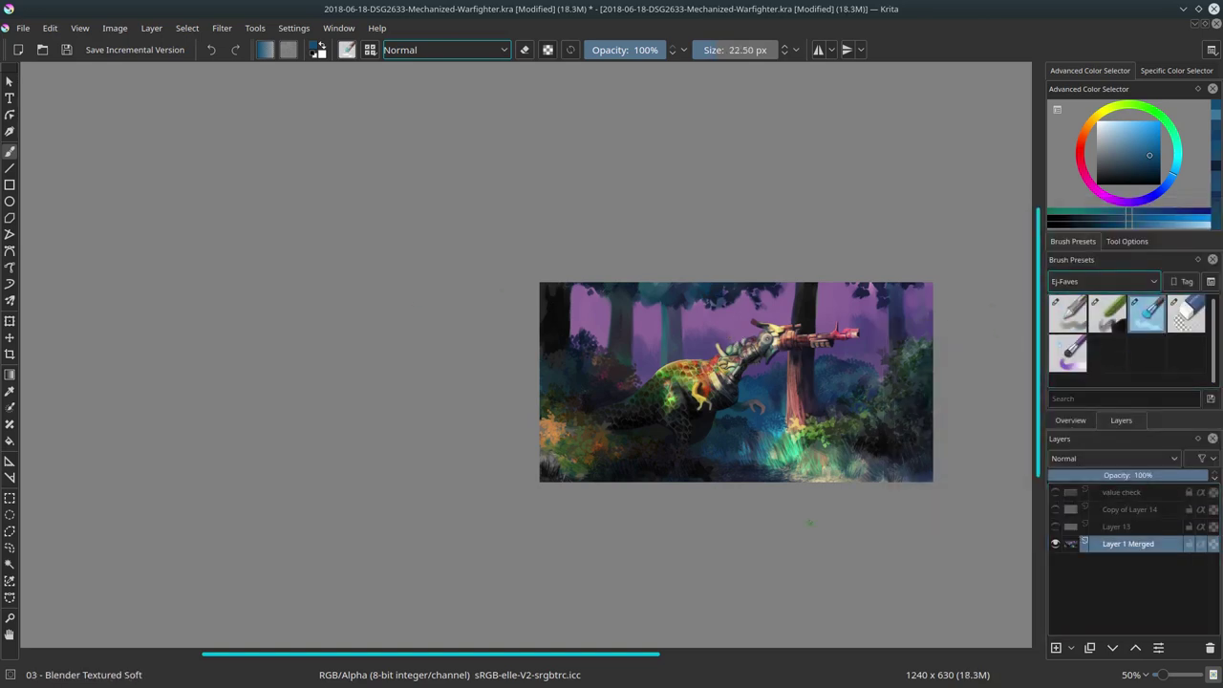
key("ctrl+s")
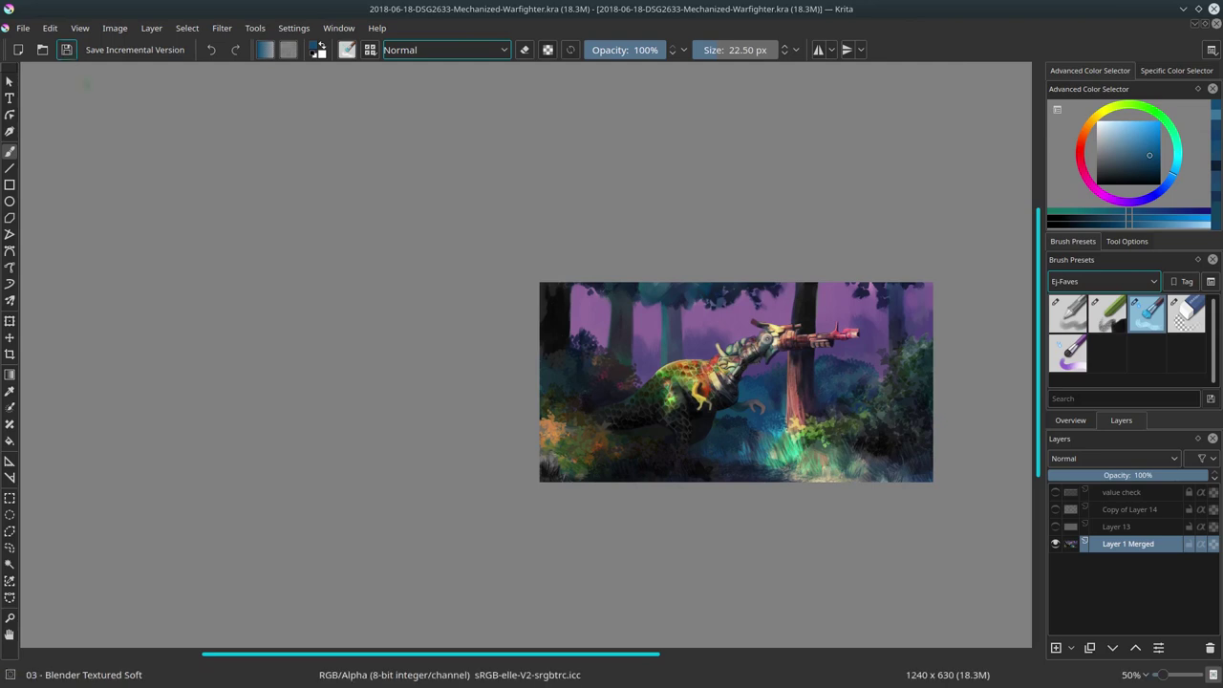